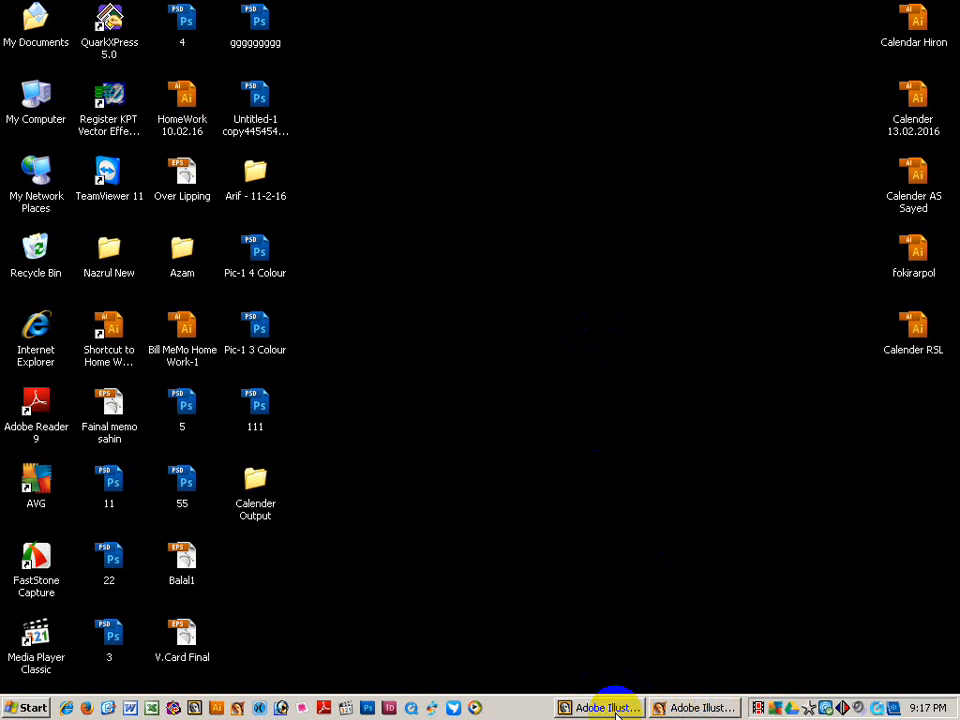
Bring Illustrator forward, create a new blank document (Untitled art 2), and move the Transform palette aside.
left_click(596, 708)
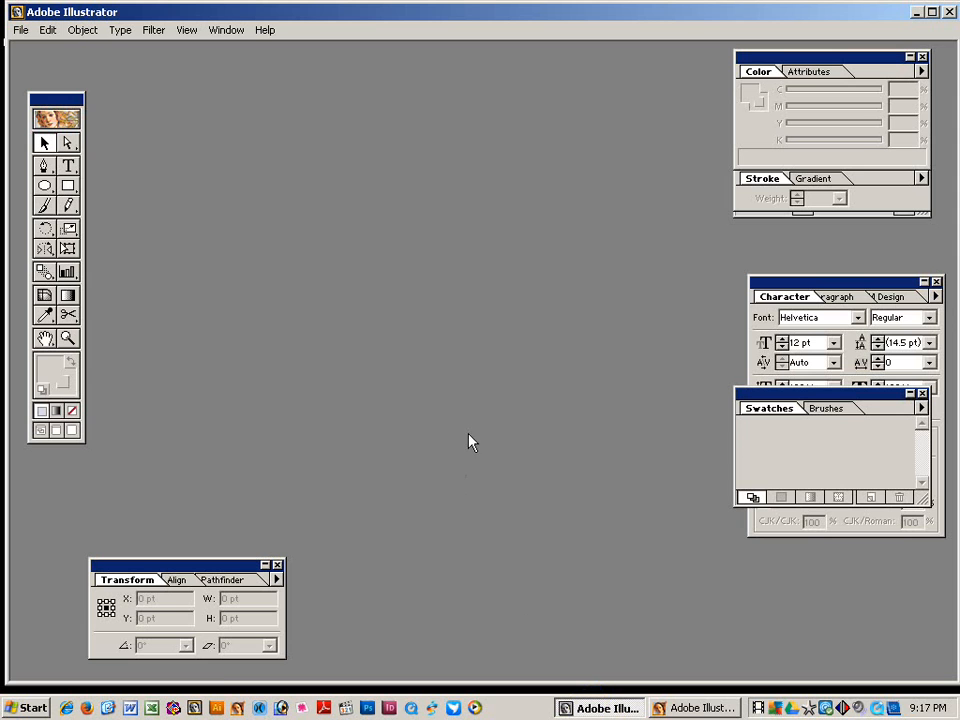
key("ctrl+n")
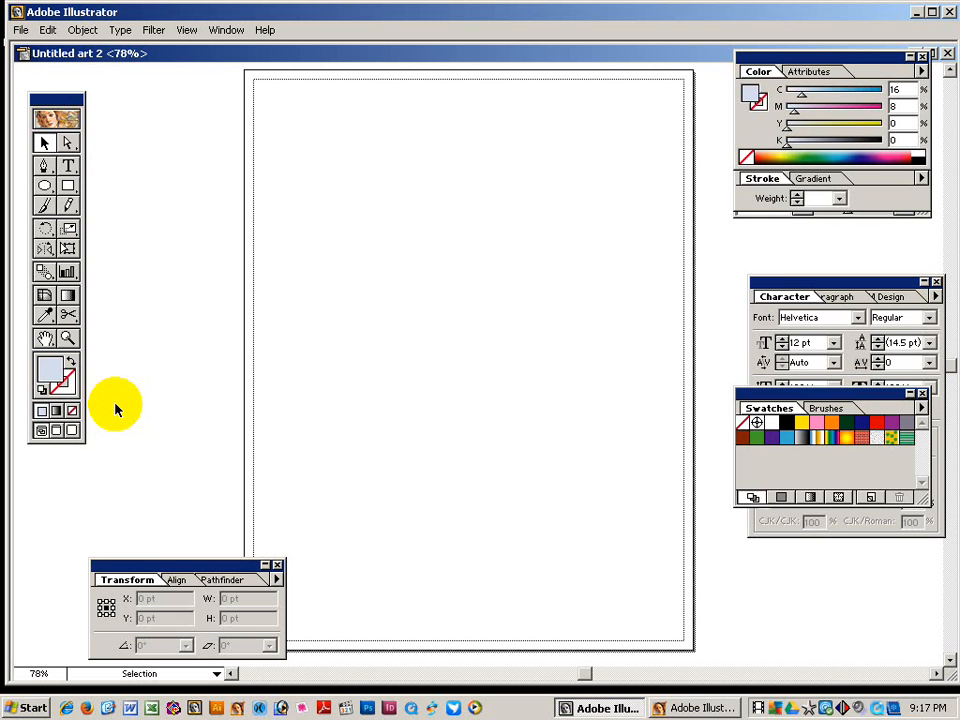
left_click_drag(140, 564, 75, 570)
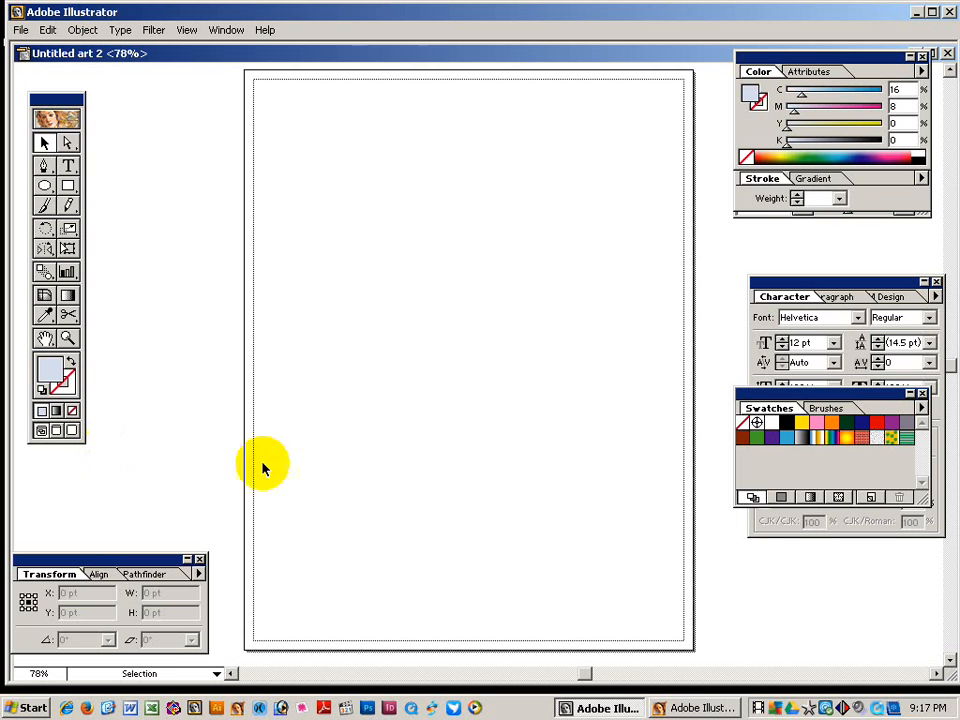
Draw a tall rectangle beside the page at 50% zoom and remove its fill.
left_click(443, 328, "ctrl+alt")
left_click(500, 355, "ctrl+alt")
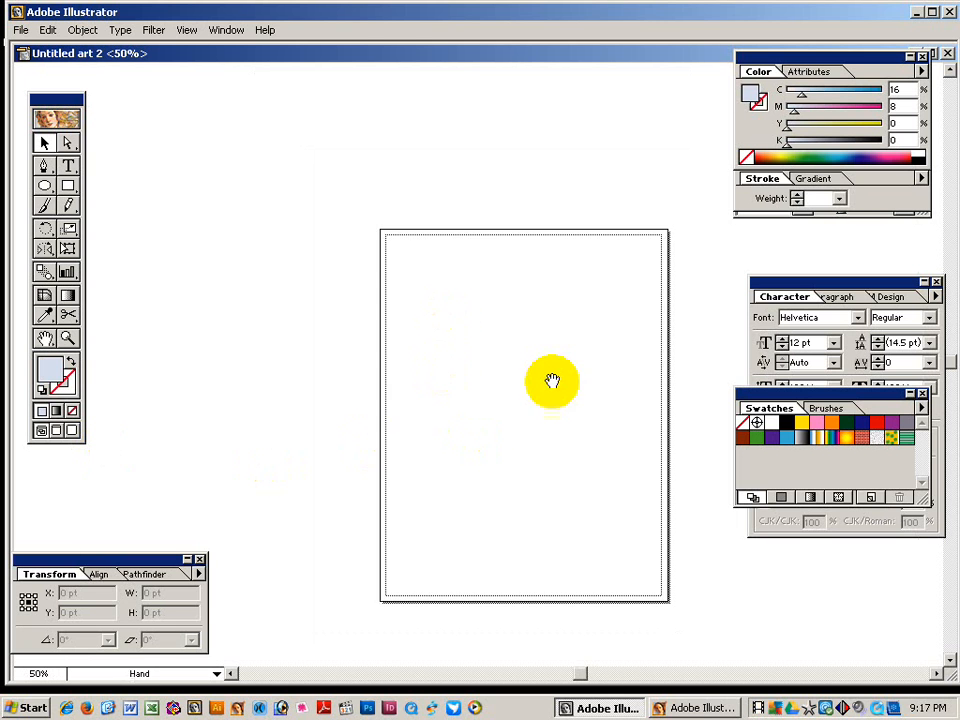
left_click_drag(553, 381, 201, 343)
left_click(68, 185)
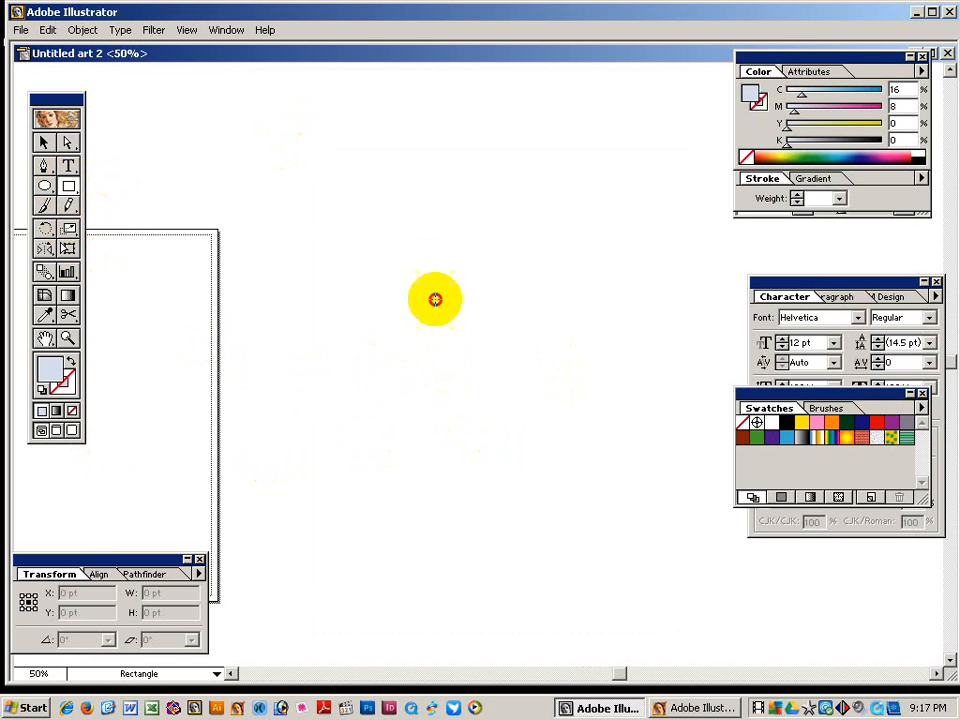
left_click_drag(333, 139, 572, 573)
left_click(72, 410)
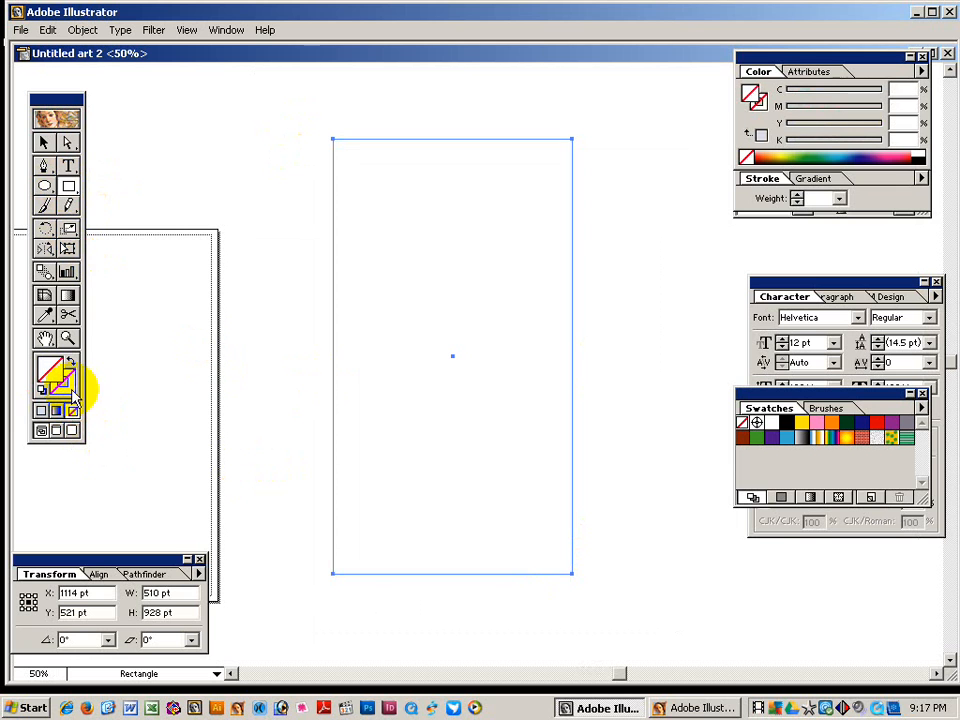
Give the rectangle a 1 pt black stroke and nudge it slightly right and up.
left_click(43, 142)
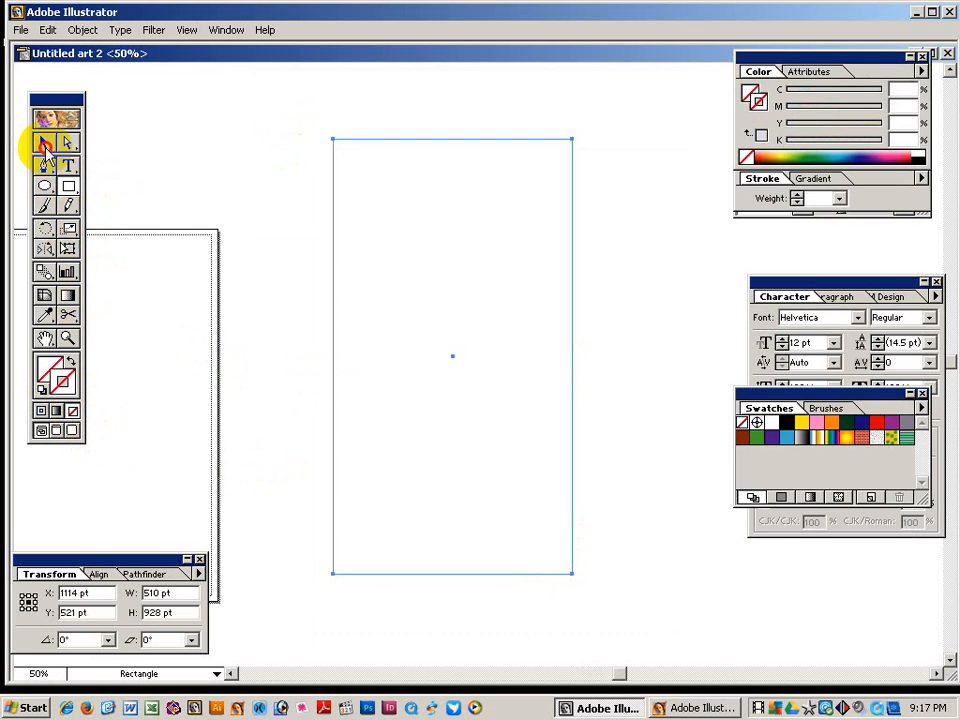
left_click(915, 157)
left_click(253, 175)
left_click(333, 176)
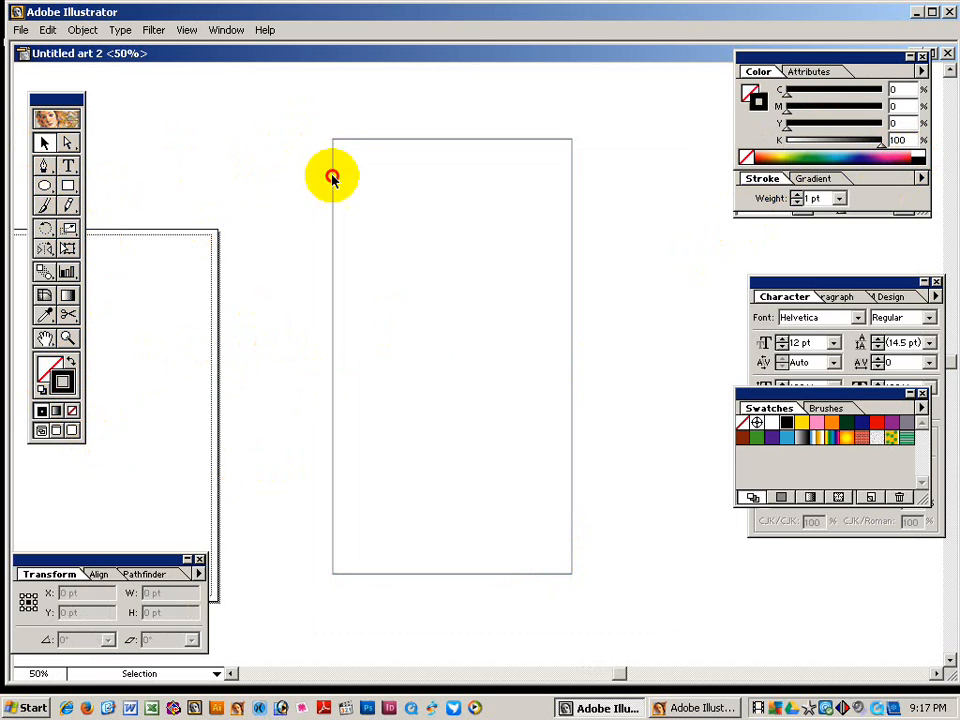
left_click_drag(390, 140, 420, 135)
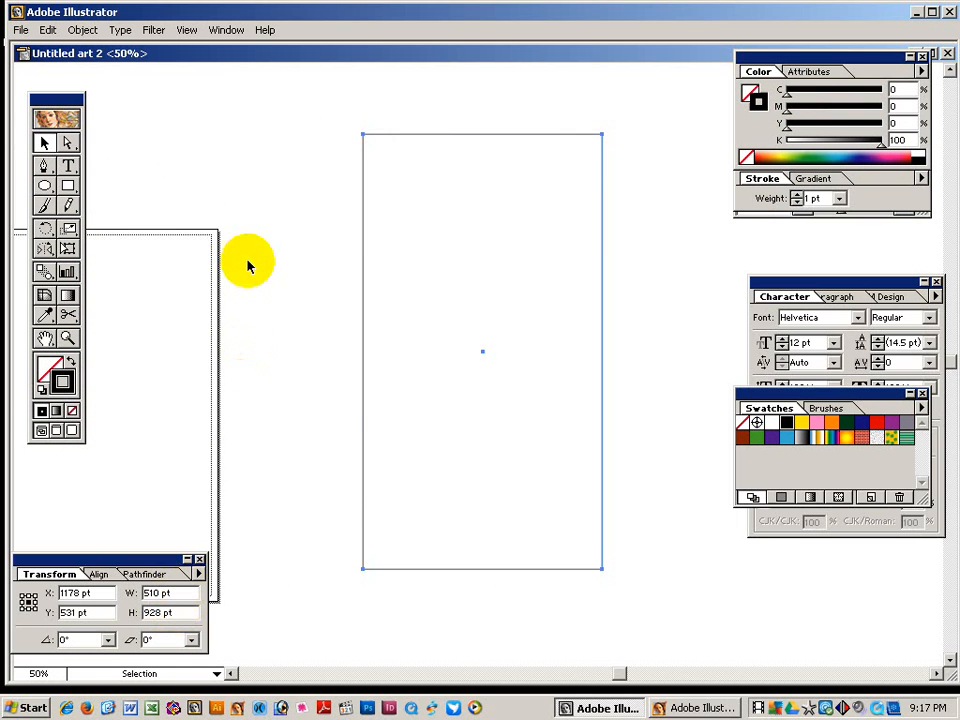
Show the rulers and switch the measurement units to inches.
key("ctrl+r")
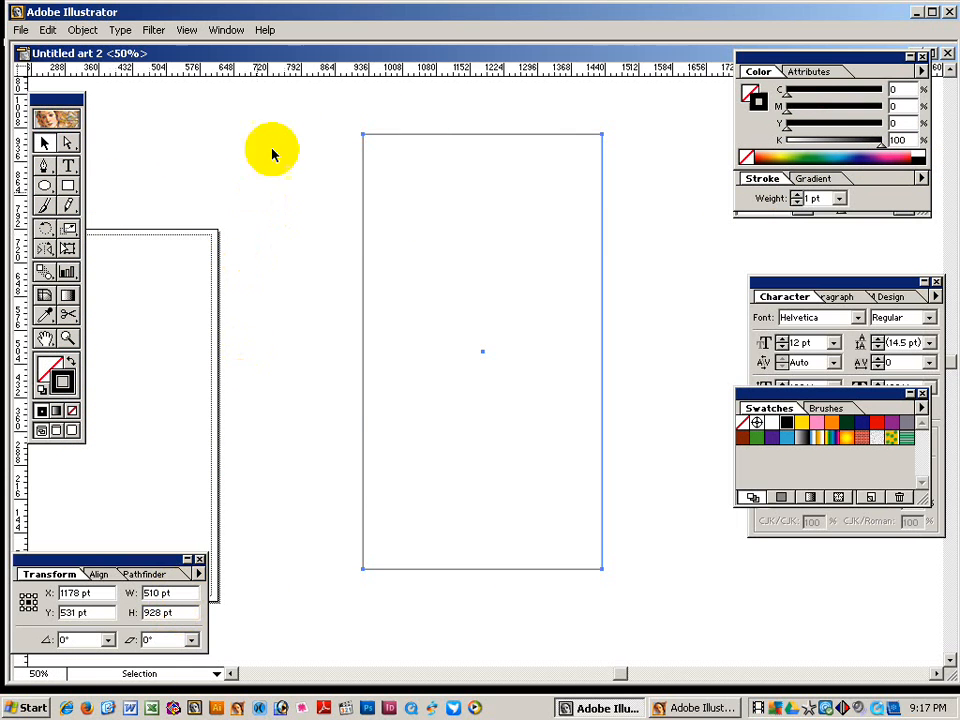
right_click(286, 66)
left_click(310, 106)
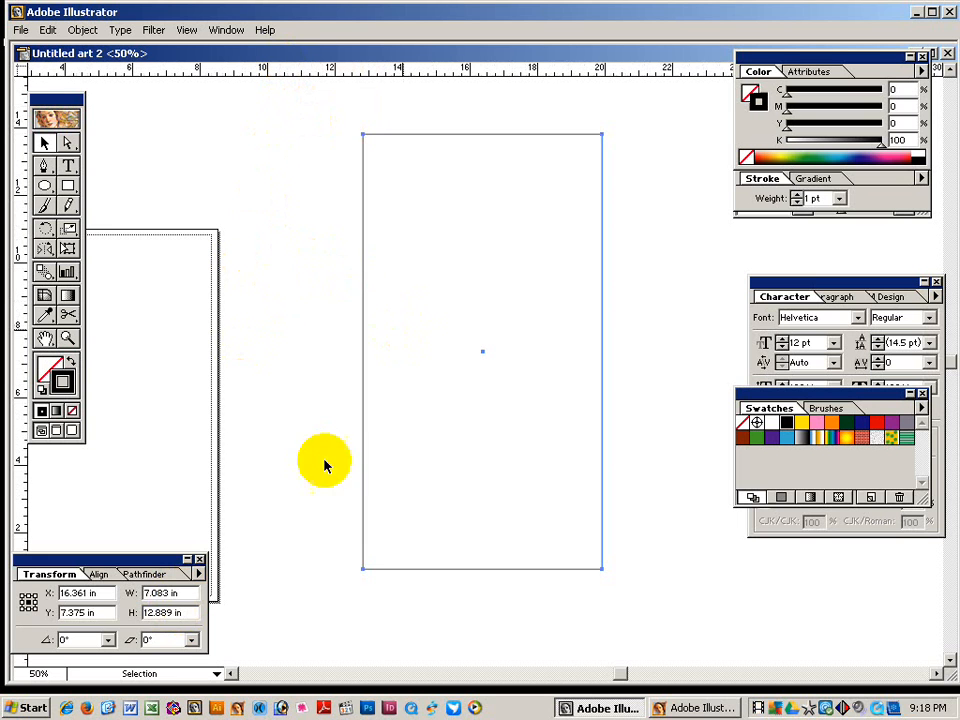
Resize the rectangle to 17 in wide by 22 in tall and shift it right.
left_click_drag(184, 593, 2, 449)
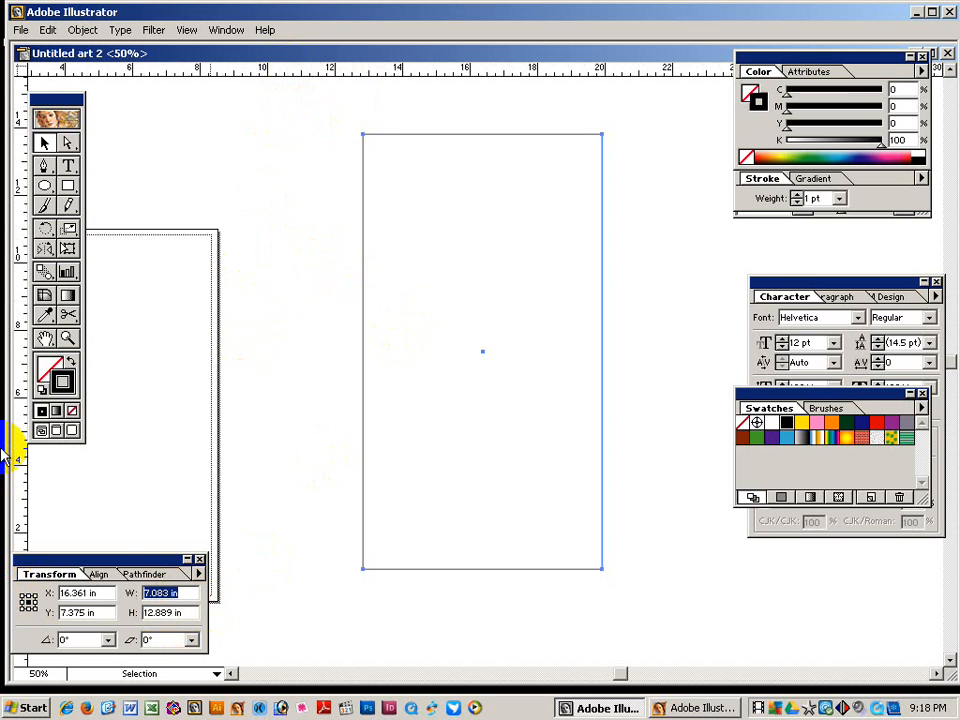
type("17")
key("Tab")
type("2")
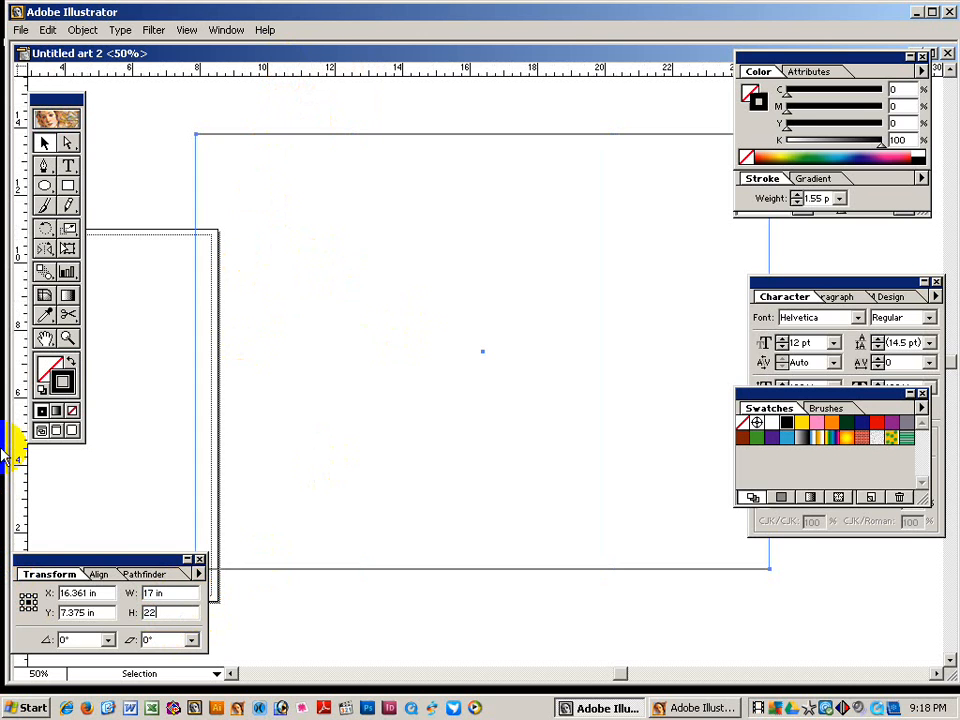
key("Return")
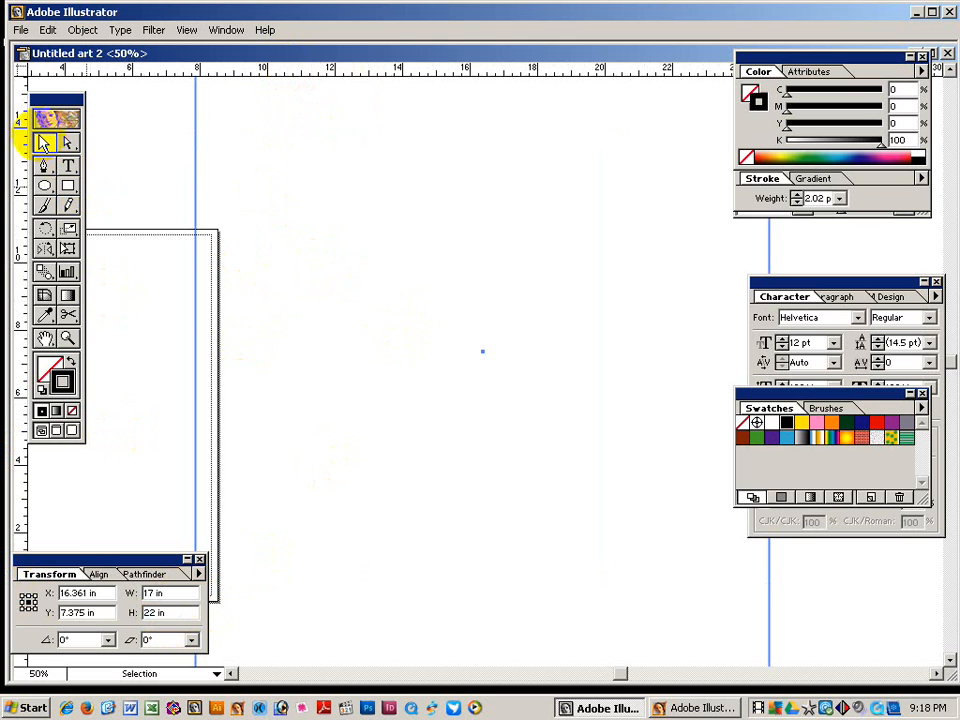
left_click_drag(195, 176, 313, 186)
left_click(514, 326, "ctrl+alt")
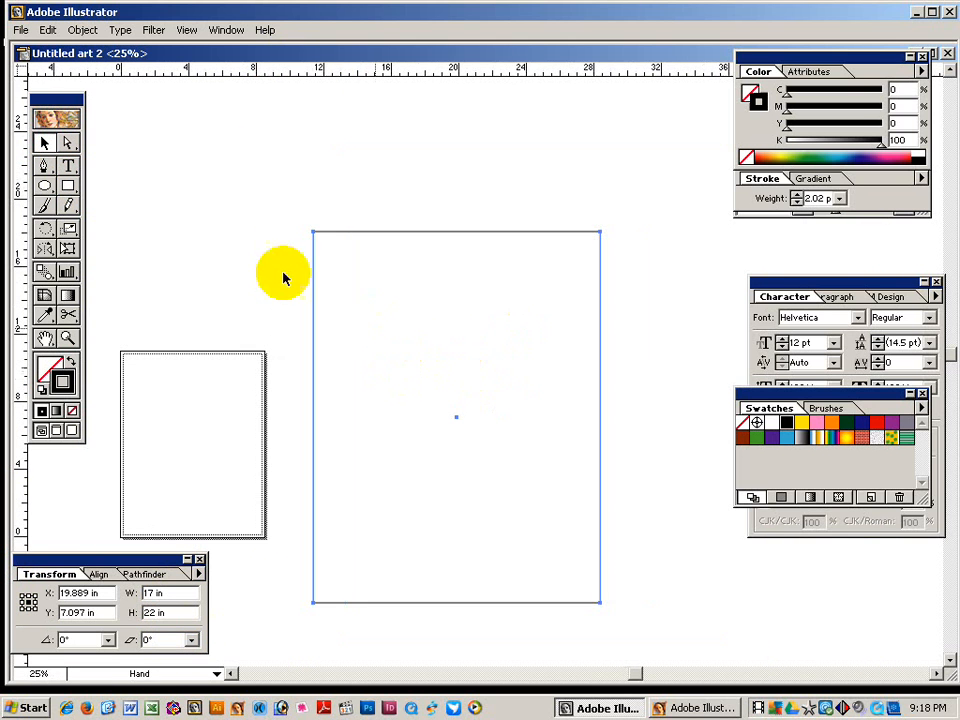
Add an Offset Path of -0.5 in to create an inset 16 × 21 in rectangle.
left_click(83, 30)
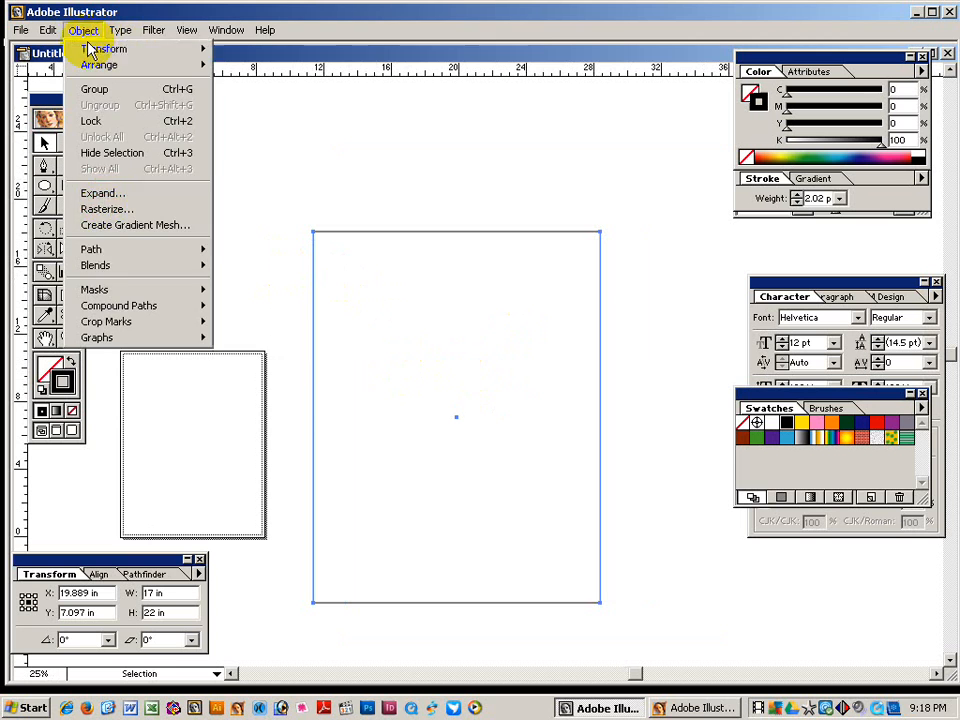
mouse_move(120, 250)
left_click(248, 305)
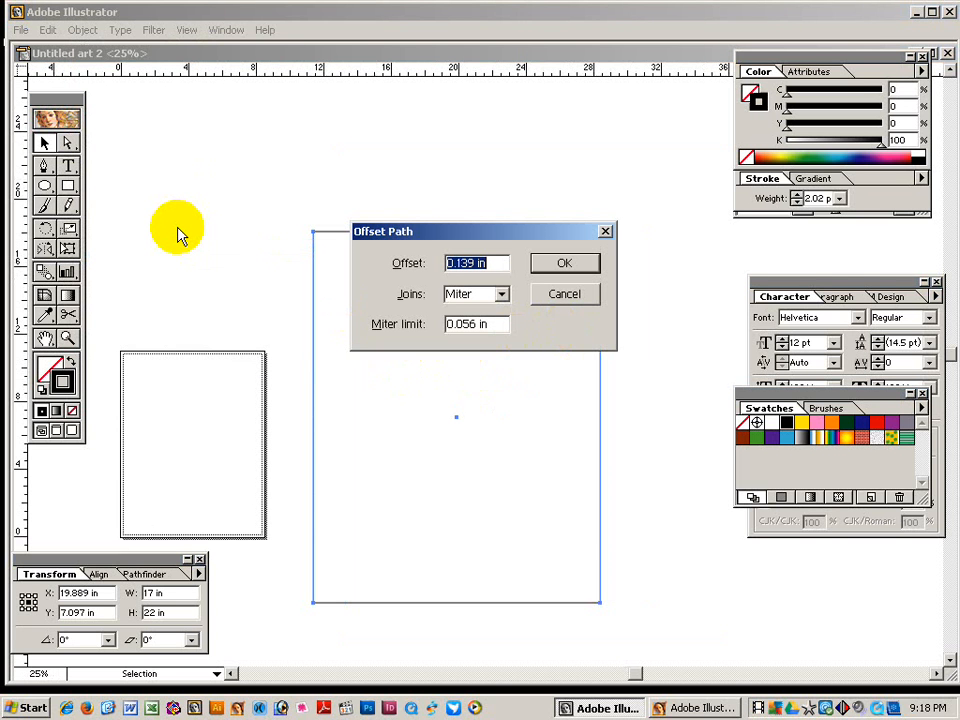
type("-.5")
key("Return")
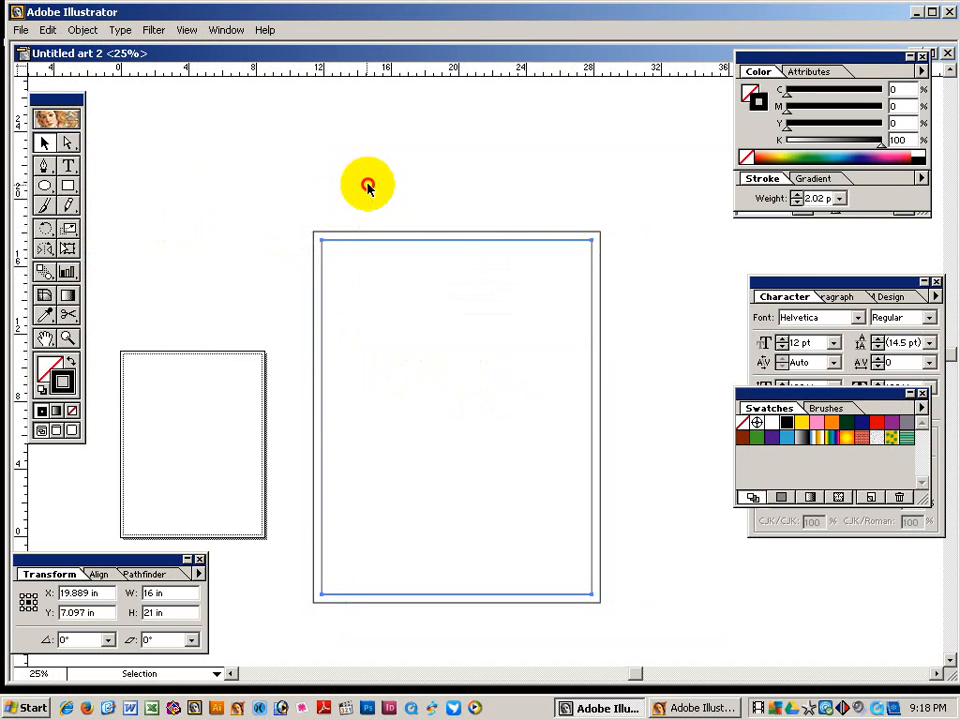
Zoom in on the top-left corner of the double border.
left_click(368, 186)
key("ctrl+space")
left_click_drag(298, 178, 682, 440)
key("space")
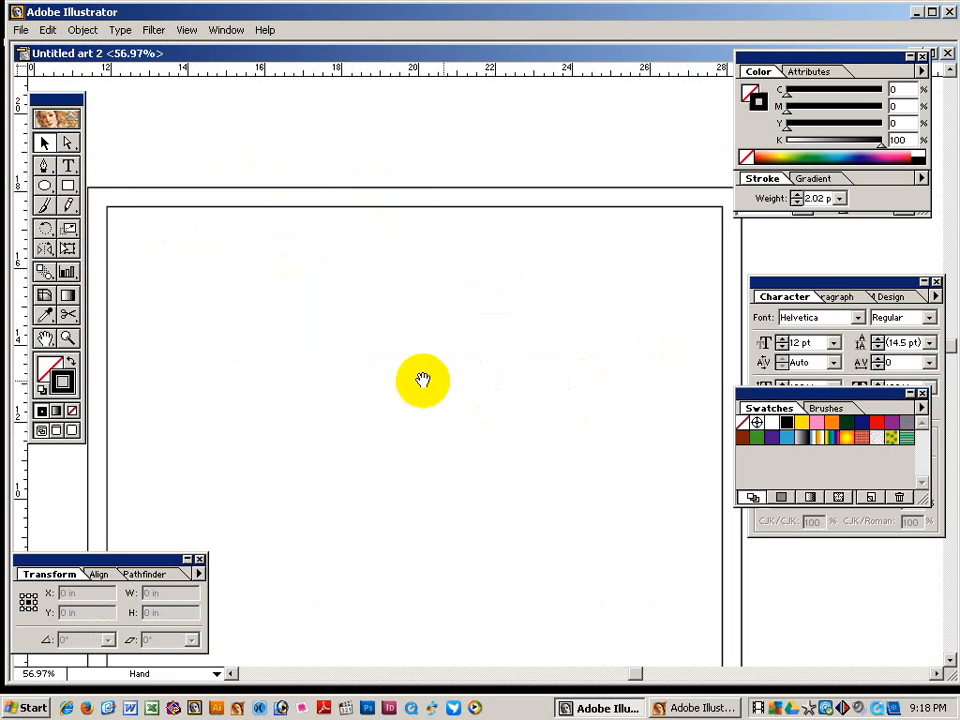
left_click_drag(424, 384, 471, 414)
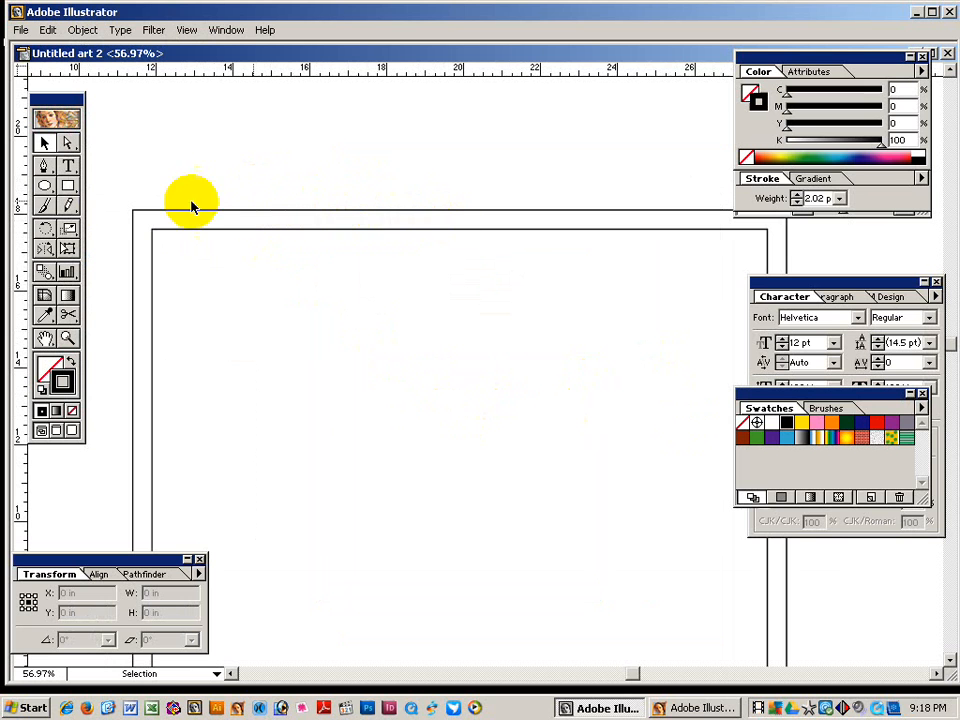
Type the heading বিস্মিল্লাহির রাহমানির রাহিম in SutonnyMJ and enlarge it to 28 pt.
left_click(68, 165)
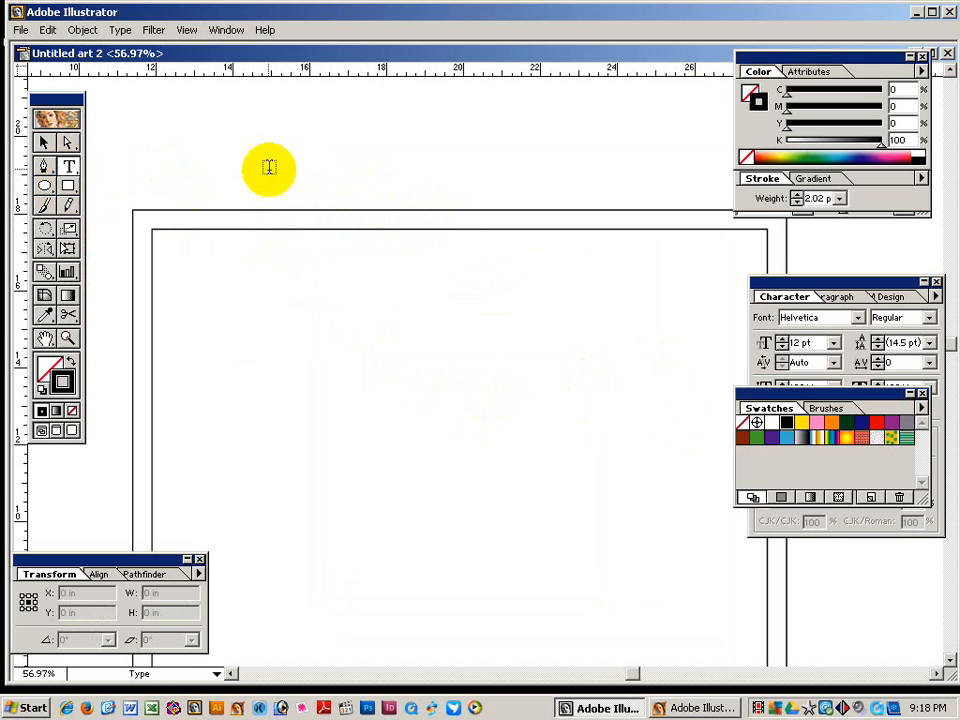
left_click(800, 317)
type("SutonnyMJ")
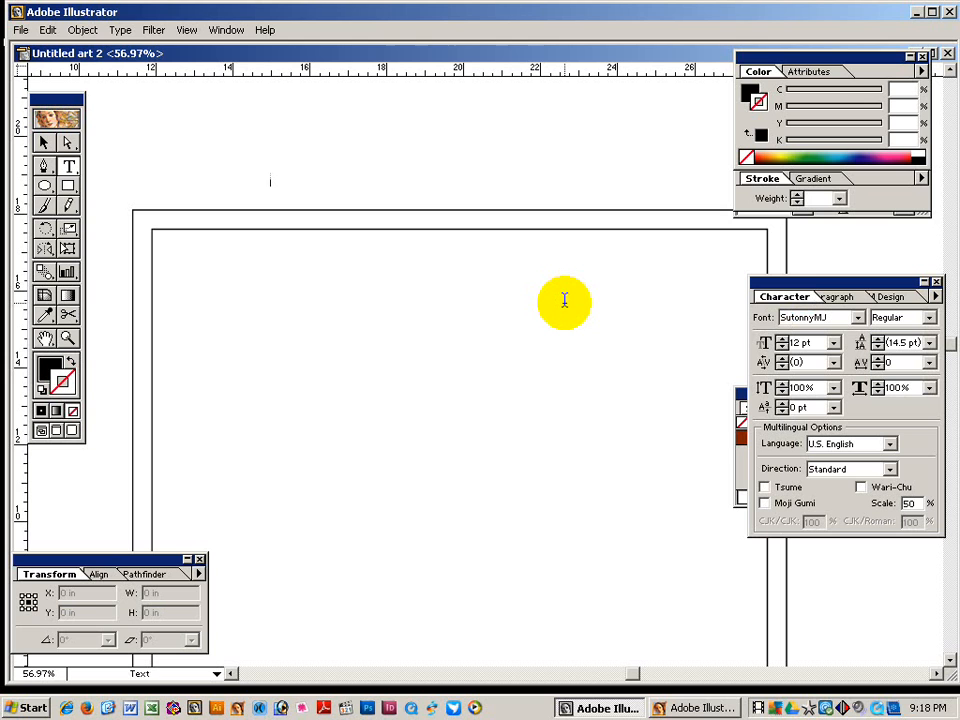
key("ctrl+alt+b")
type("ল্লা")
key("ctrl+a")
key("ctrl+shift+period")
key("ctrl+shift+period")
key("ctrl+shift+period")
key("ctrl+shift+period")
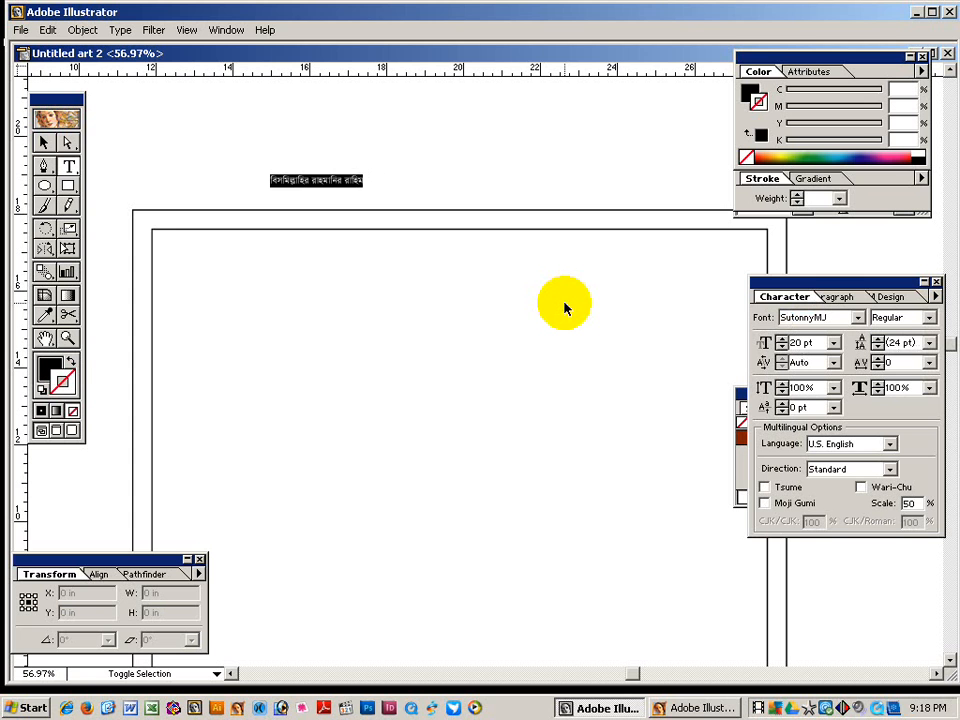
key("ctrl+shift+period")
key("ctrl+shift+period")
key("ctrl+shift+period")
key("ctrl+shift+period")
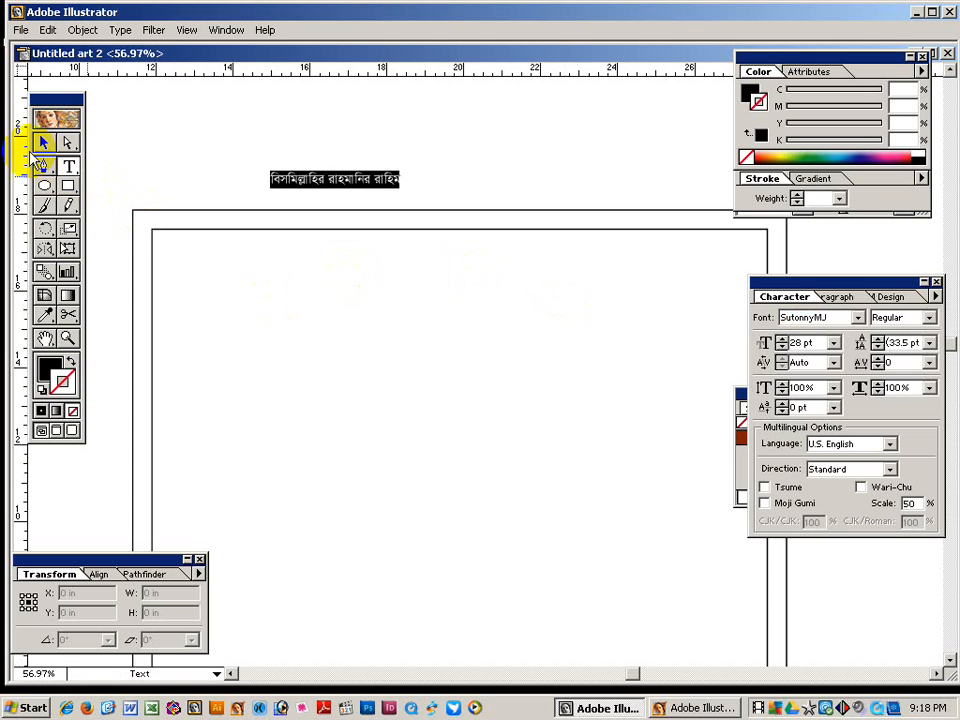
Zoom in on the heading and correct the hasanta in its first word.
left_click(43, 144)
left_click(180, 138)
left_click_drag(237, 121, 575, 374)
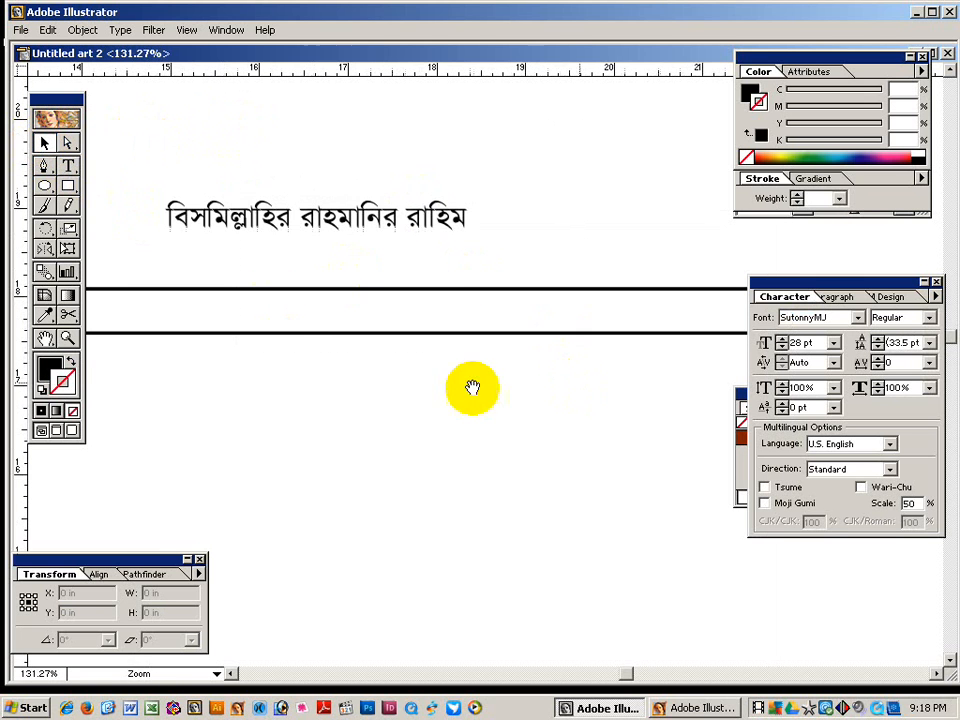
left_click_drag(253, 266, 320, 266)
left_click(68, 165)
left_click_drag(236, 216, 270, 215)
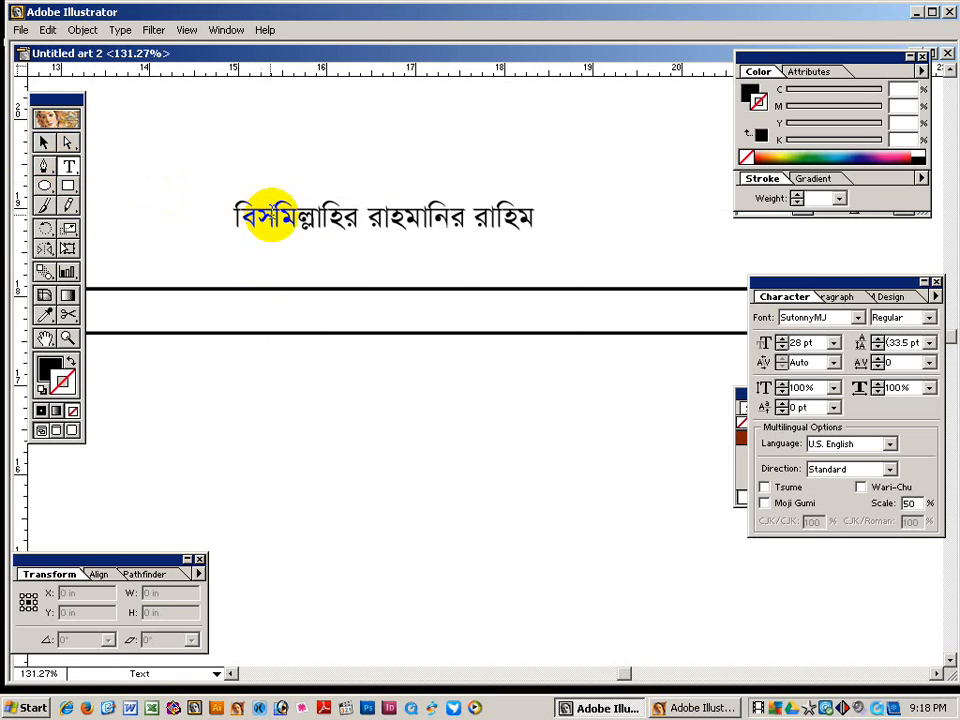
left_click(270, 215)
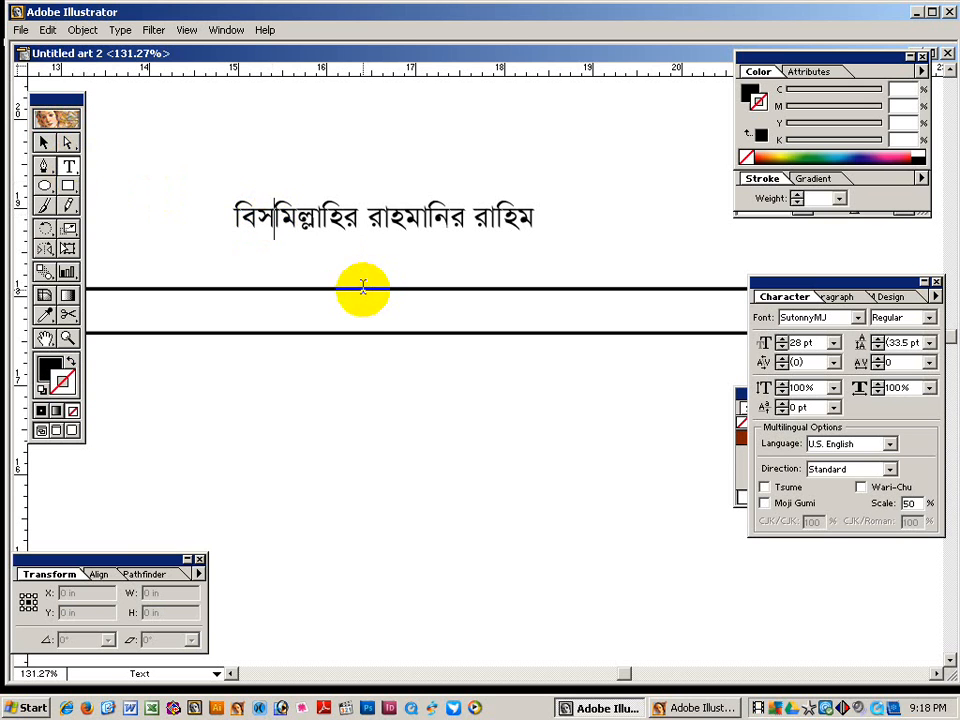
type("&")
Fix the হ and hasanta in রাহমানির, removing the duplicate হ.
left_click_drag(393, 218, 406, 218)
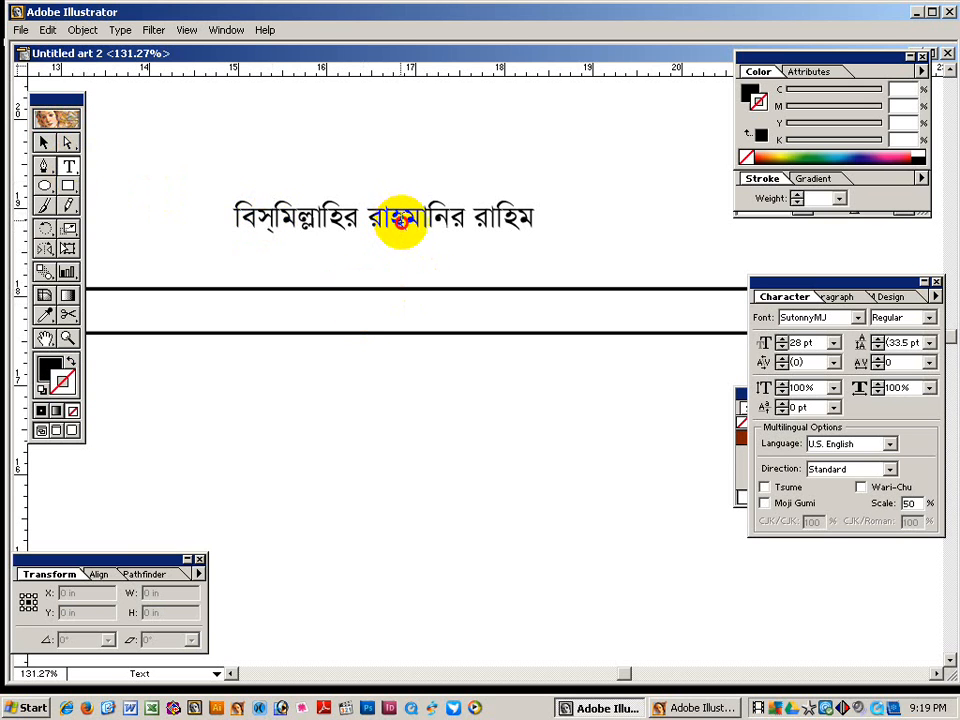
key("BackSpace")
type("&")
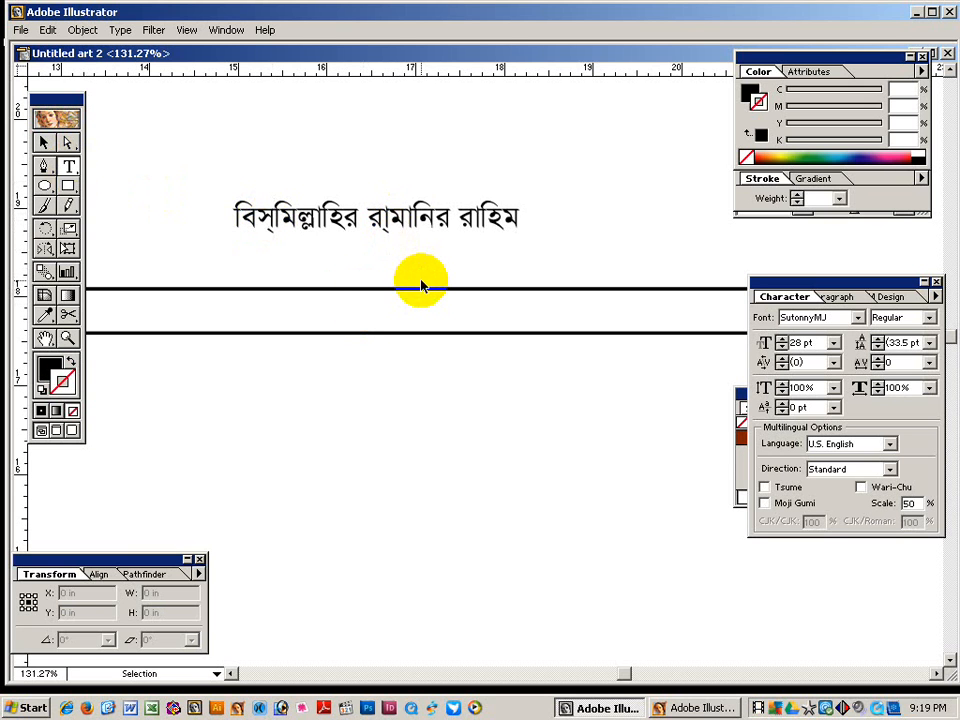
key("BackSpace")
type("nn&")
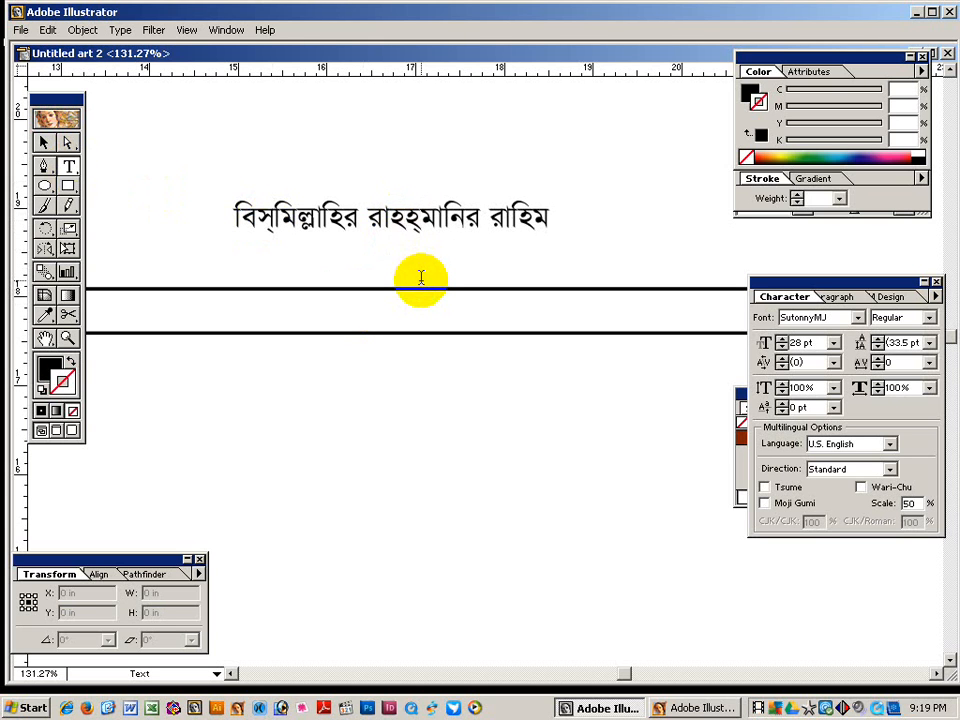
key("Left")
key("BackSpace")
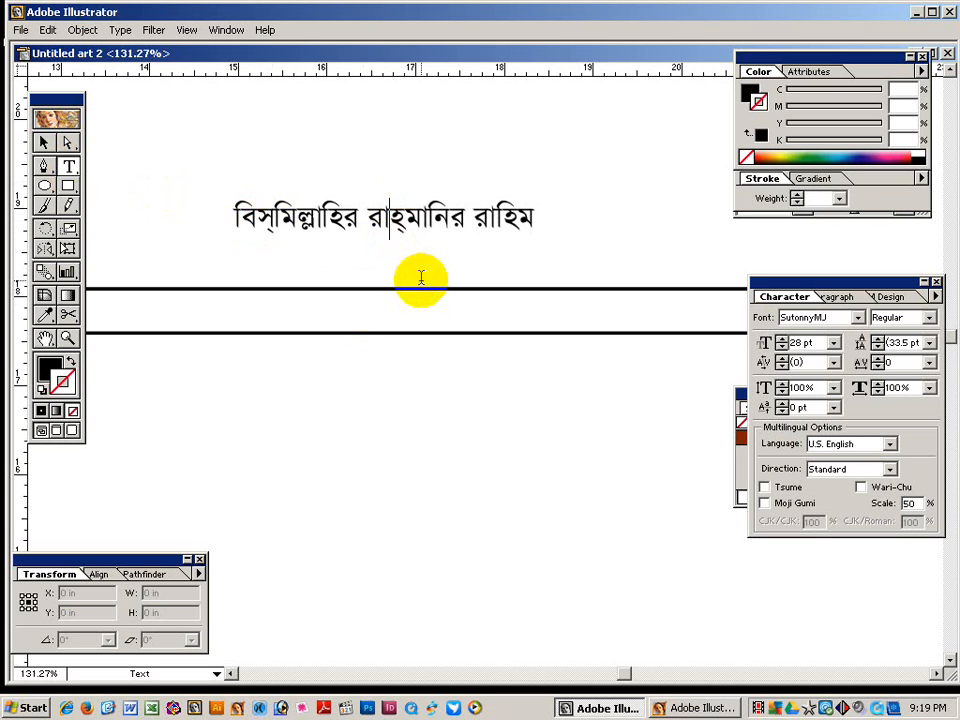
Make the heading Bold and move it down between the two top frame lines.
left_click(44, 142)
left_click(336, 220)
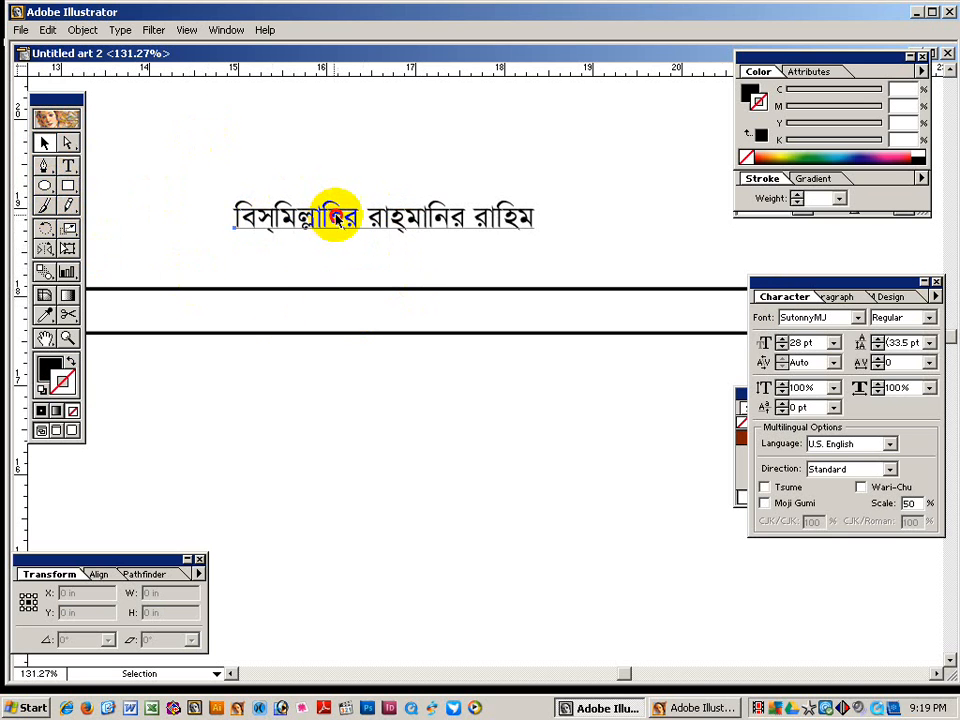
left_click(928, 317)
left_click(895, 358)
left_click_drag(439, 212, 439, 310)
left_click(484, 429, "ctrl+alt")
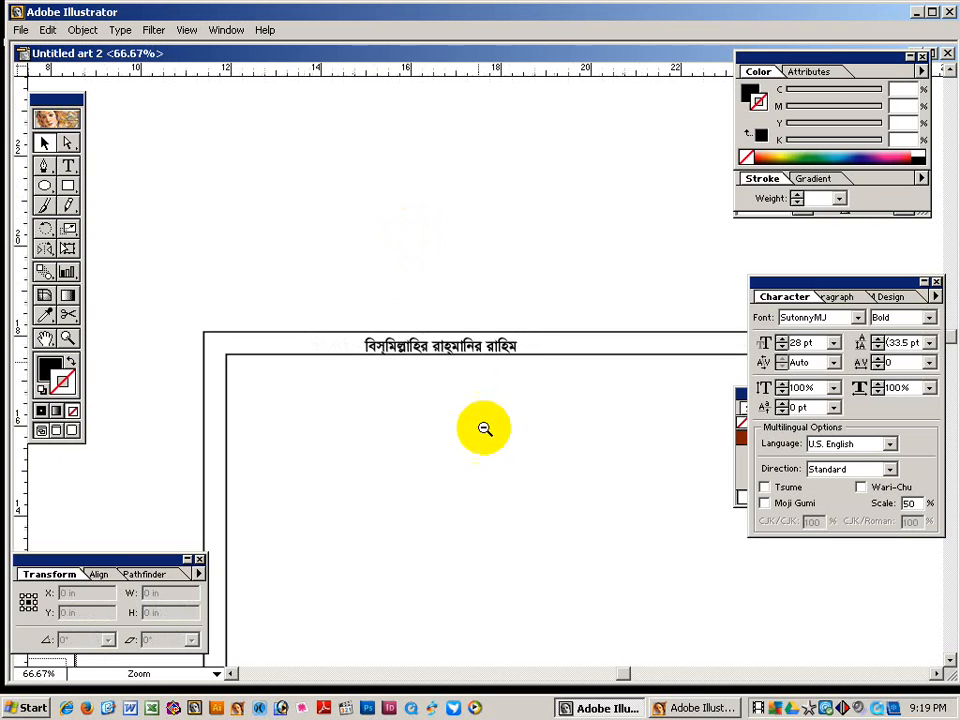
Place a vertical guide at the centre of the outer frame.
left_click(484, 435, "ctrl+alt")
left_click_drag(430, 411, 318, 388)
left_click(225, 339)
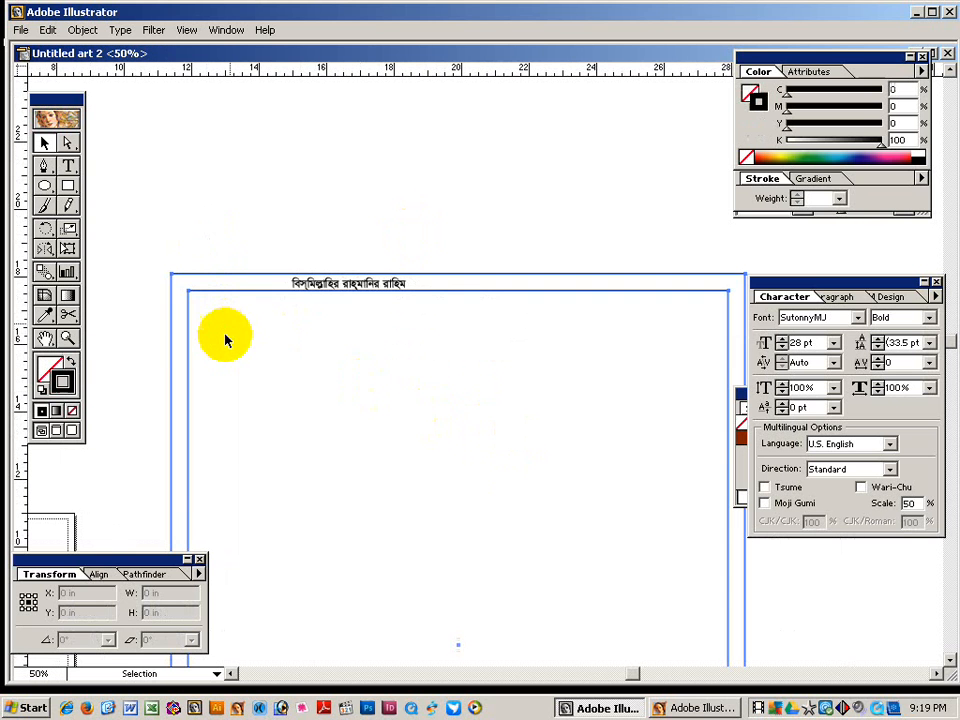
left_click(68, 250)
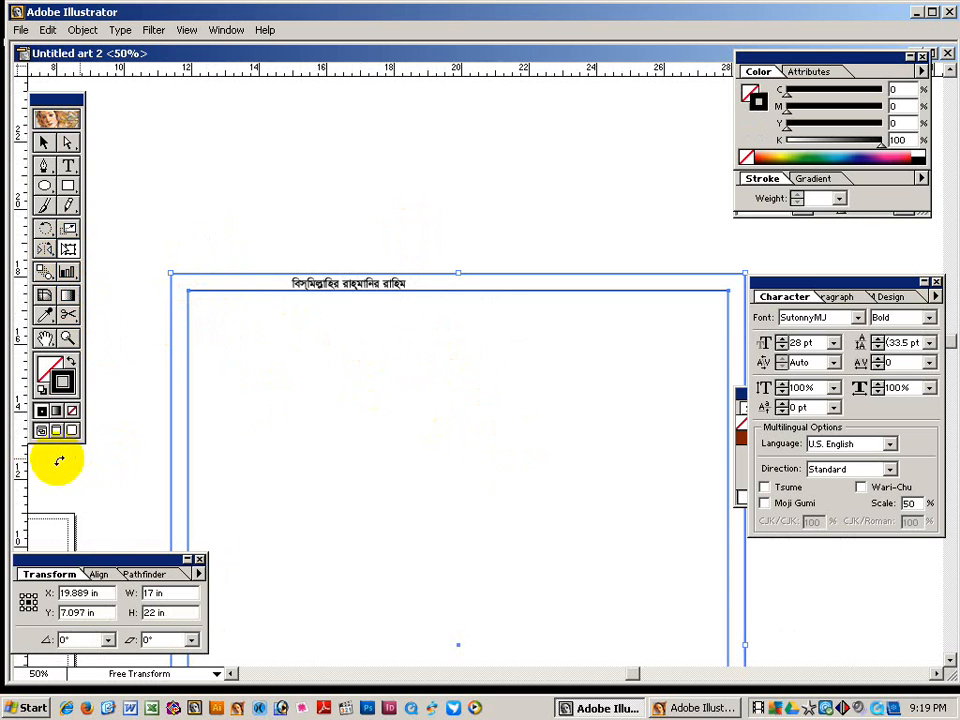
left_click_drag(349, 462, 459, 455)
Move the Bengali heading so it is centred on the vertical guide.
left_click(43, 143)
left_click(186, 150)
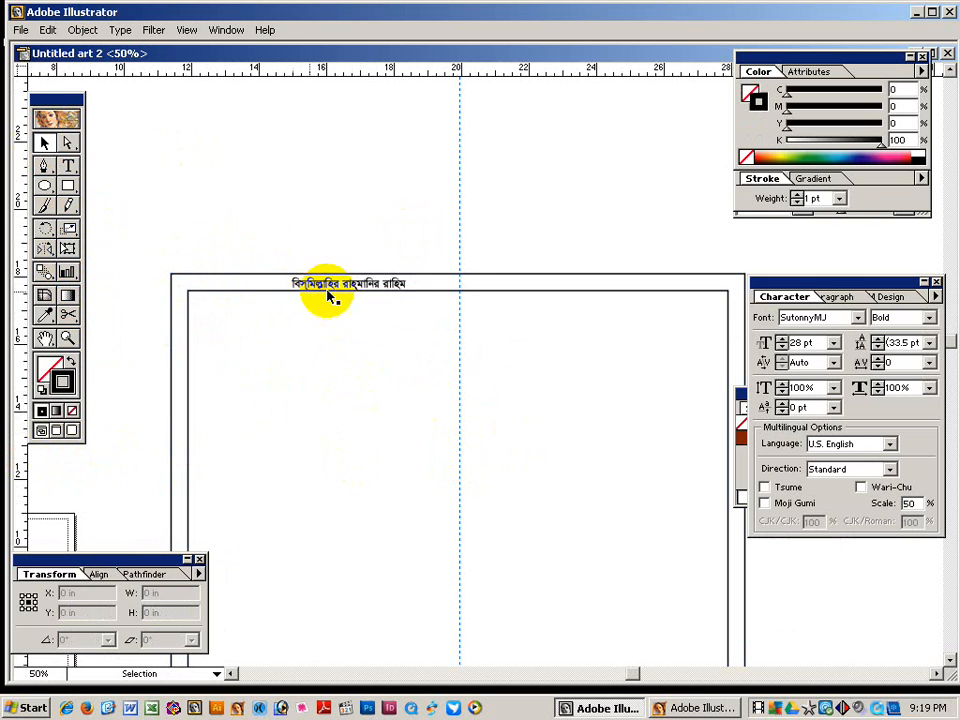
left_click_drag(332, 299, 446, 296)
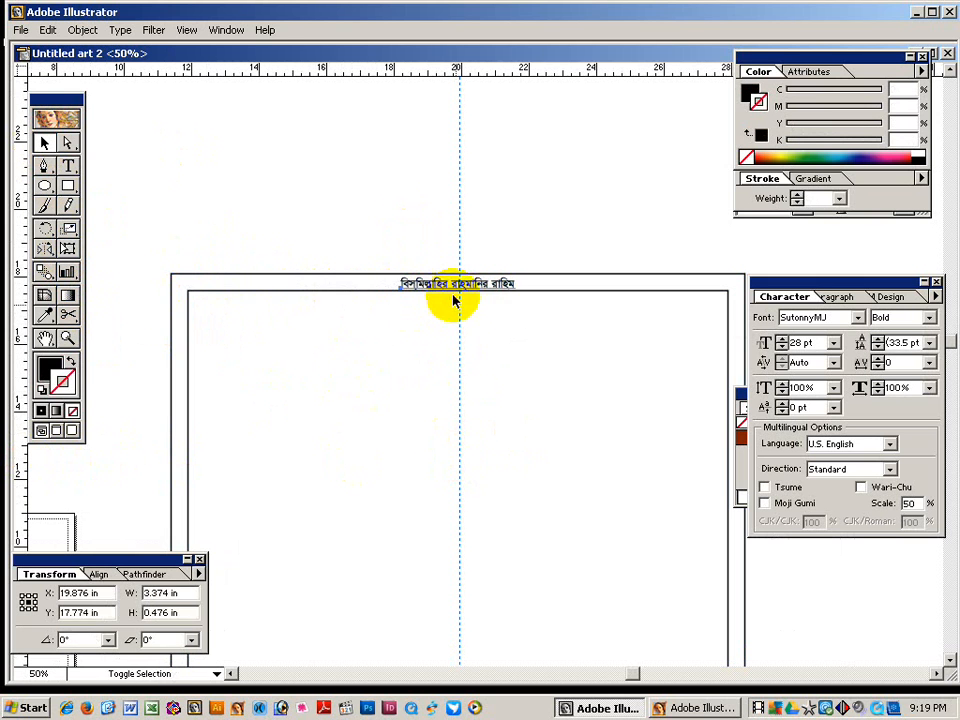
left_click(407, 223)
key("space")
left_click_drag(359, 340, 359, 317)
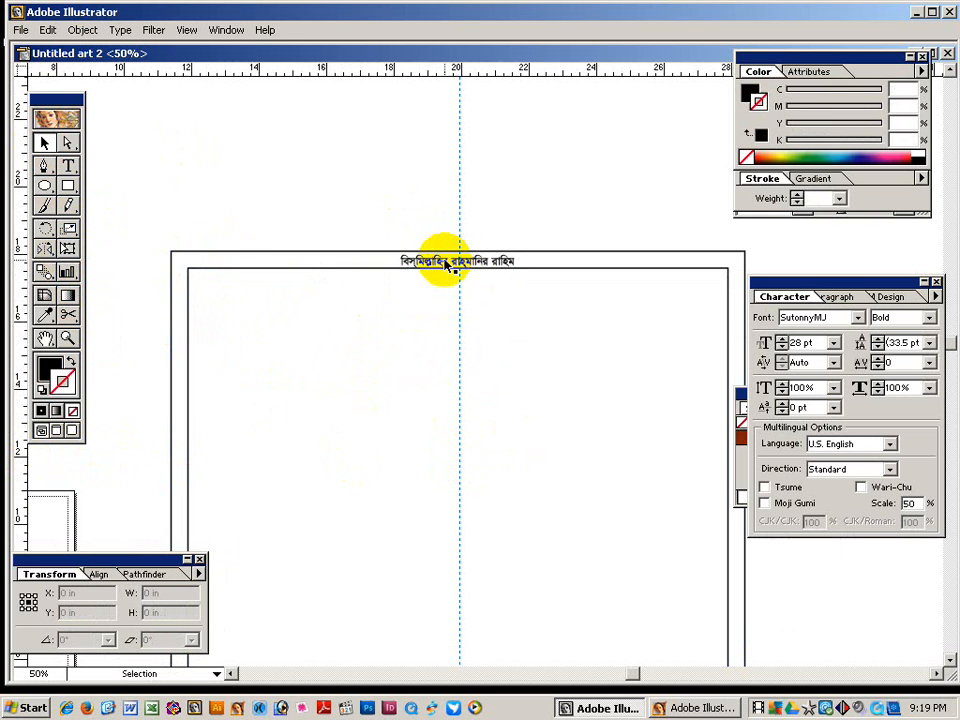
Shrink the heading to 24 pt, centre-align it, and drag out a copy.
left_click(446, 262)
key("ctrl+shift+comma")
key("ctrl+shift+comma")
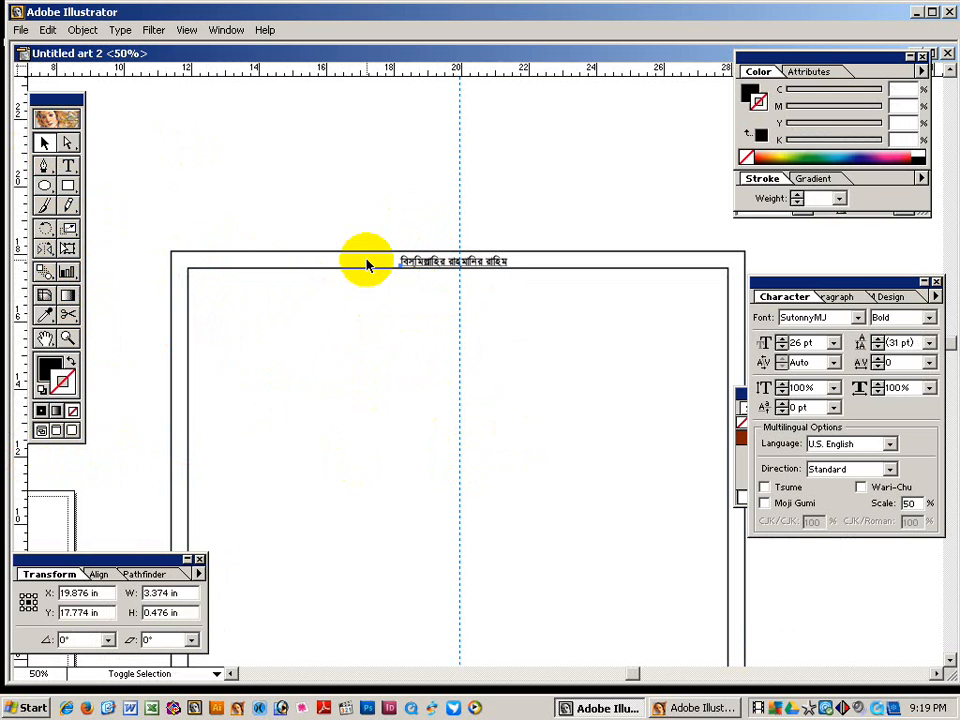
key("ctrl+shift+c")
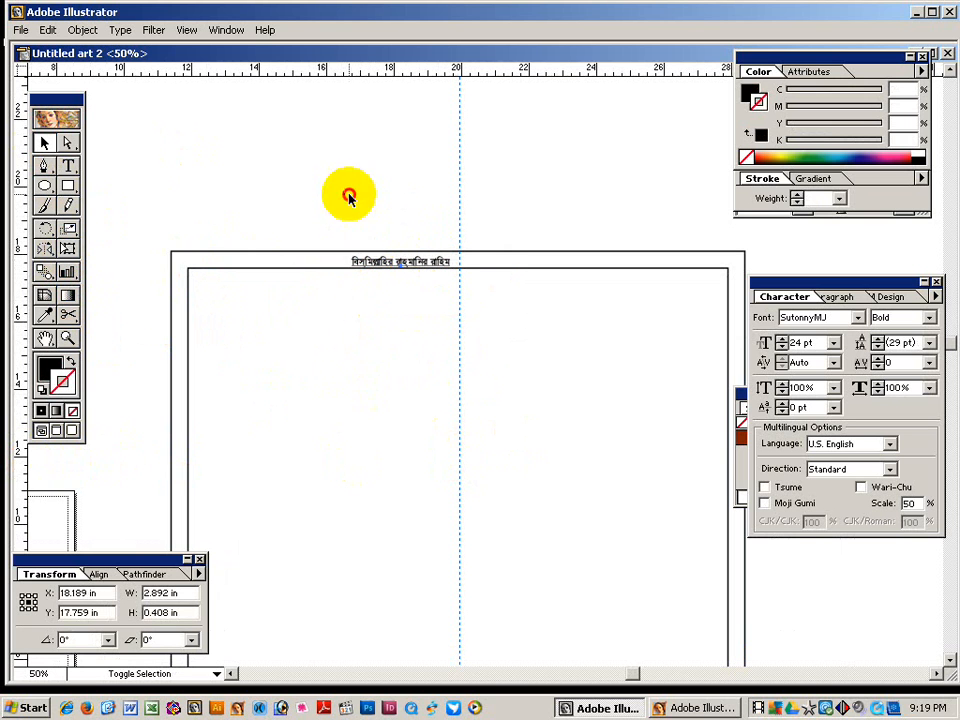
left_click_drag(368, 265, 222, 285)
Enlarge the copy to 38 pt, left-align it at the top-left, and retype it as বাংলাদেশ.
key("ctrl+shift+period")
key("ctrl+shift+period")
key("ctrl+shift+period")
key("ctrl+shift+period")
key("ctrl+shift+period")
key("ctrl+shift+period")
key("ctrl+shift+period")
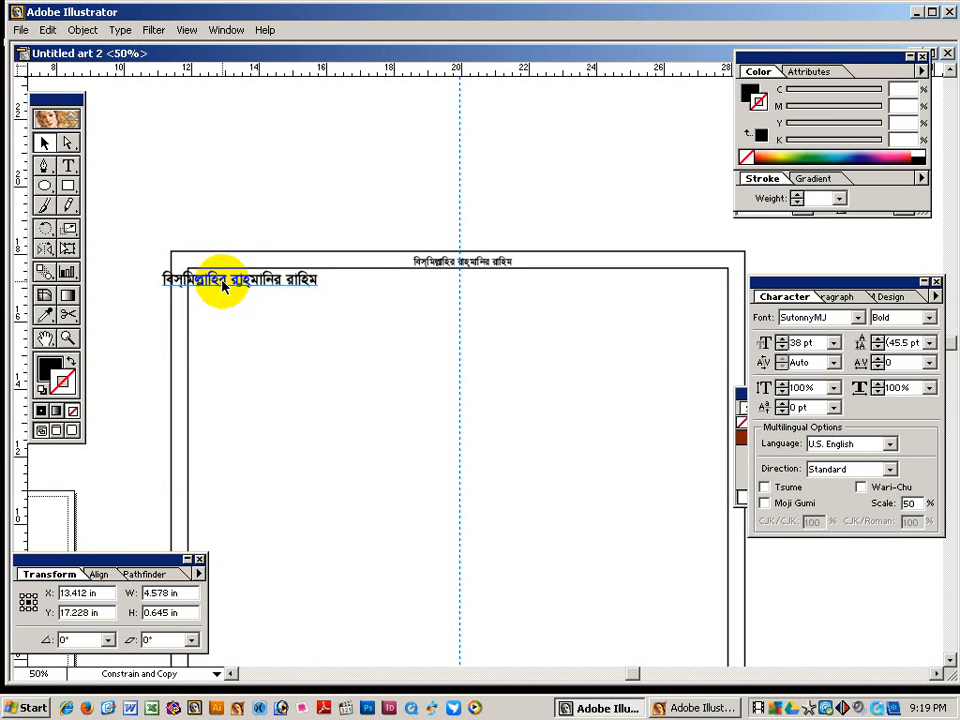
key("ctrl+shift+l")
left_click_drag(246, 281, 200, 285)
left_click(68, 168)
left_click(221, 285)
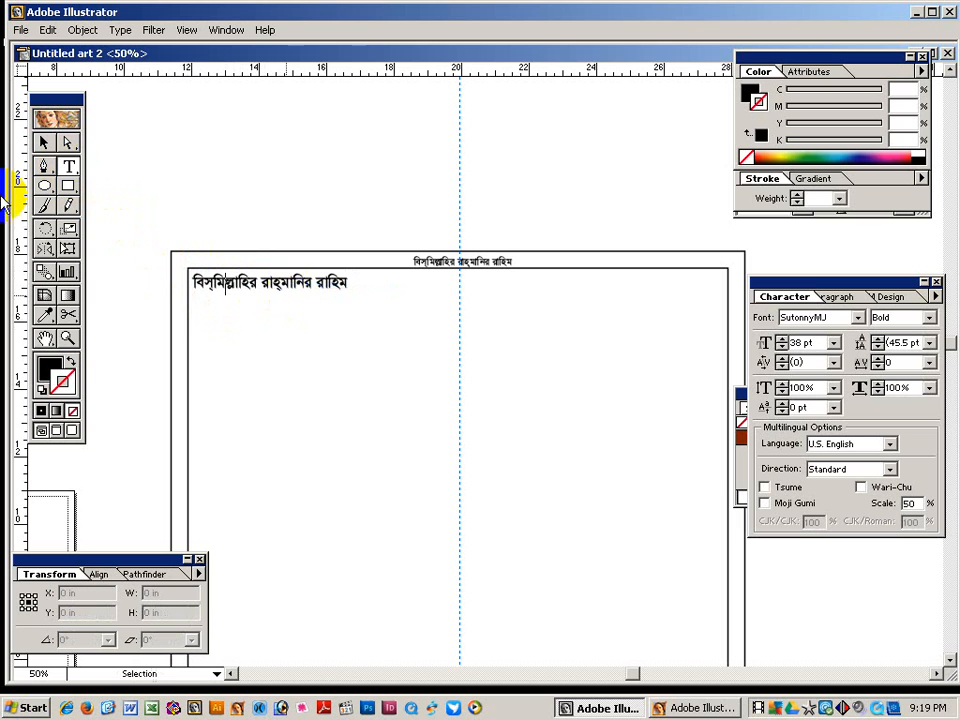
key("ctrl+a")
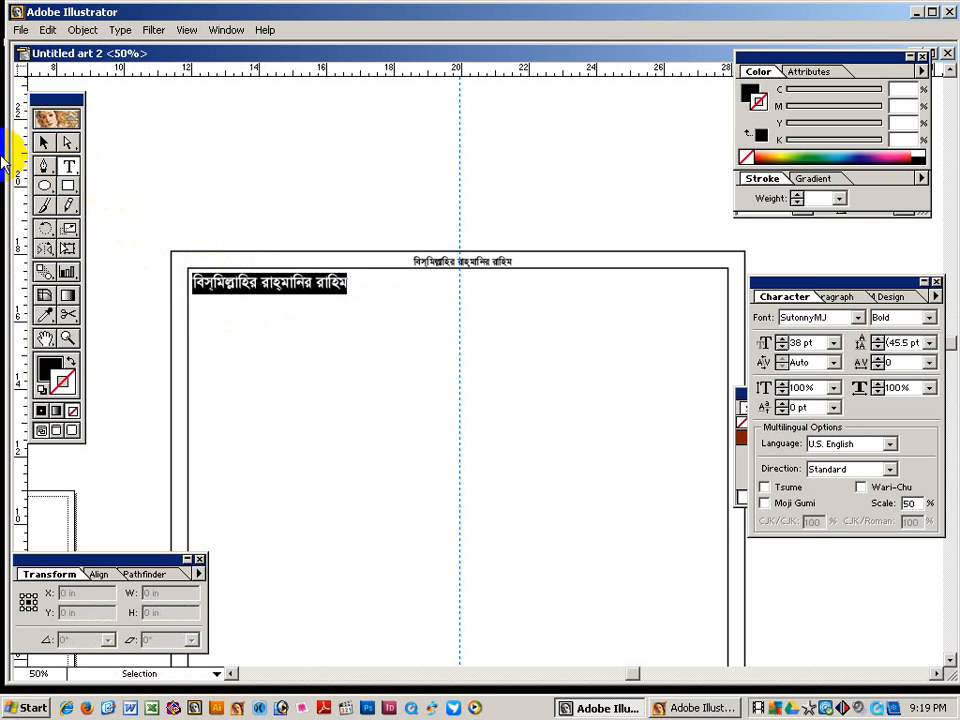
type("বাংলাদেশ")
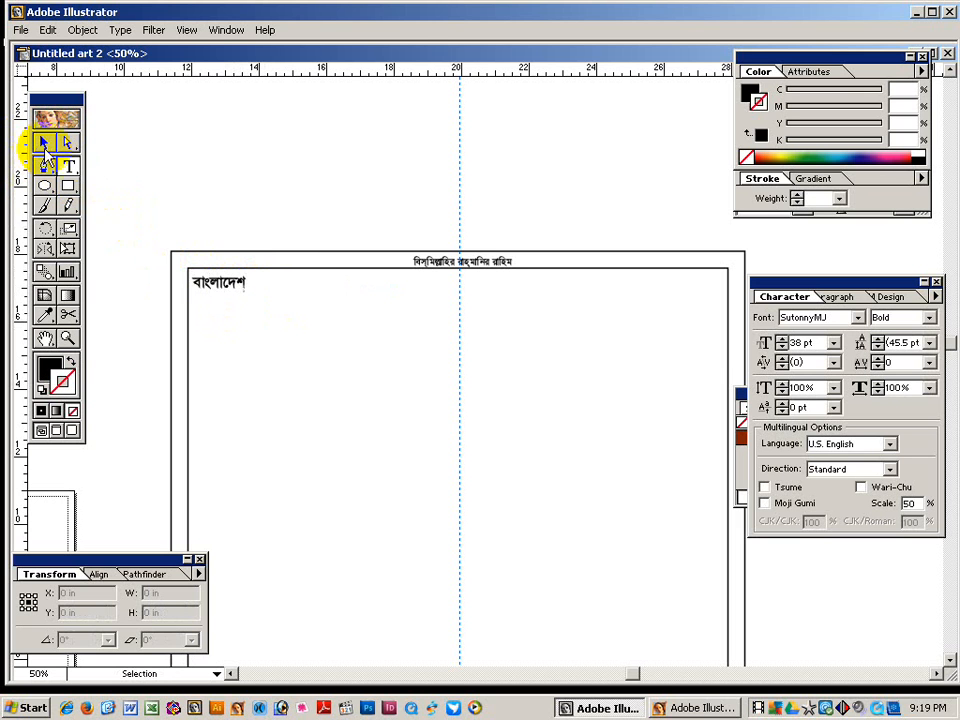
Duplicate বাংলাদেশ to the frame's top-right corner and retype it as জিন্দাবাদ.
left_click(44, 144)
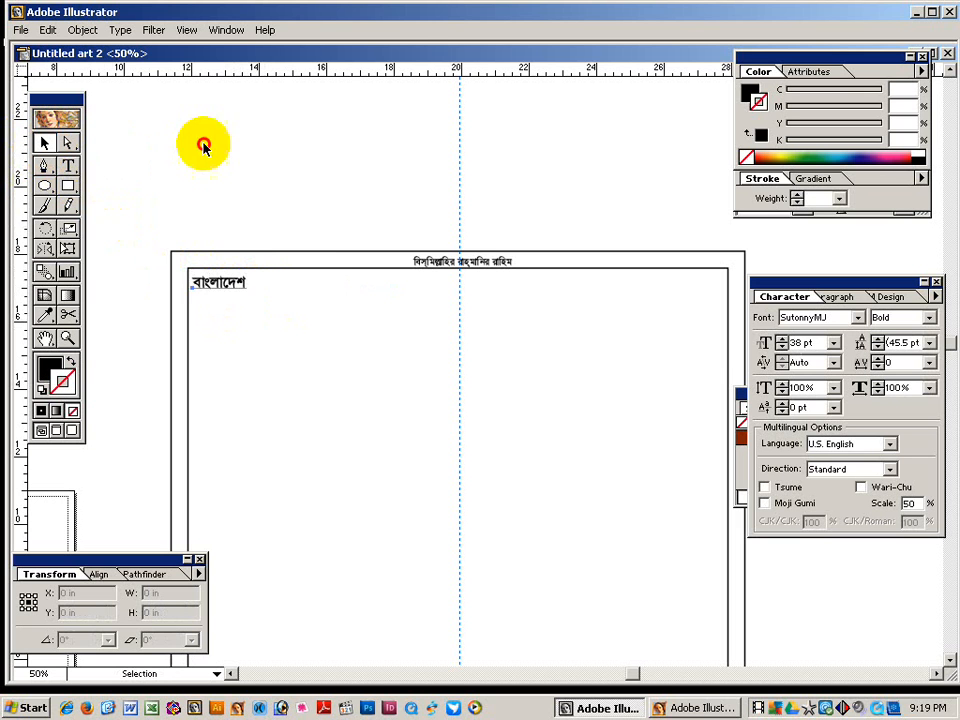
left_click(218, 284)
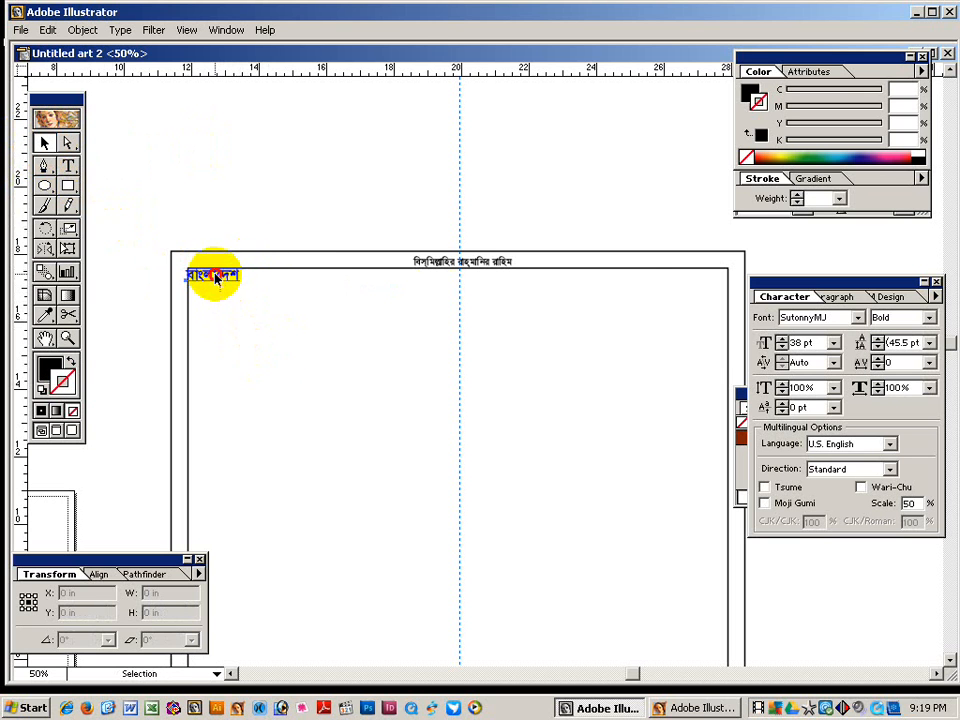
left_click_drag(214, 279, 658, 309)
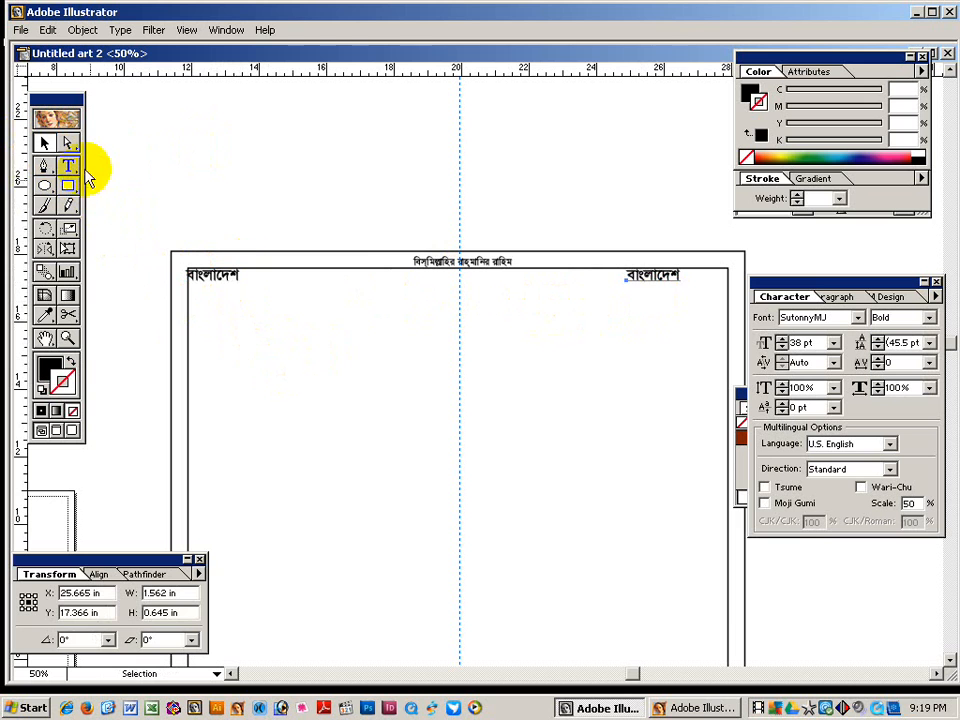
left_click(68, 165)
double_click(651, 277)
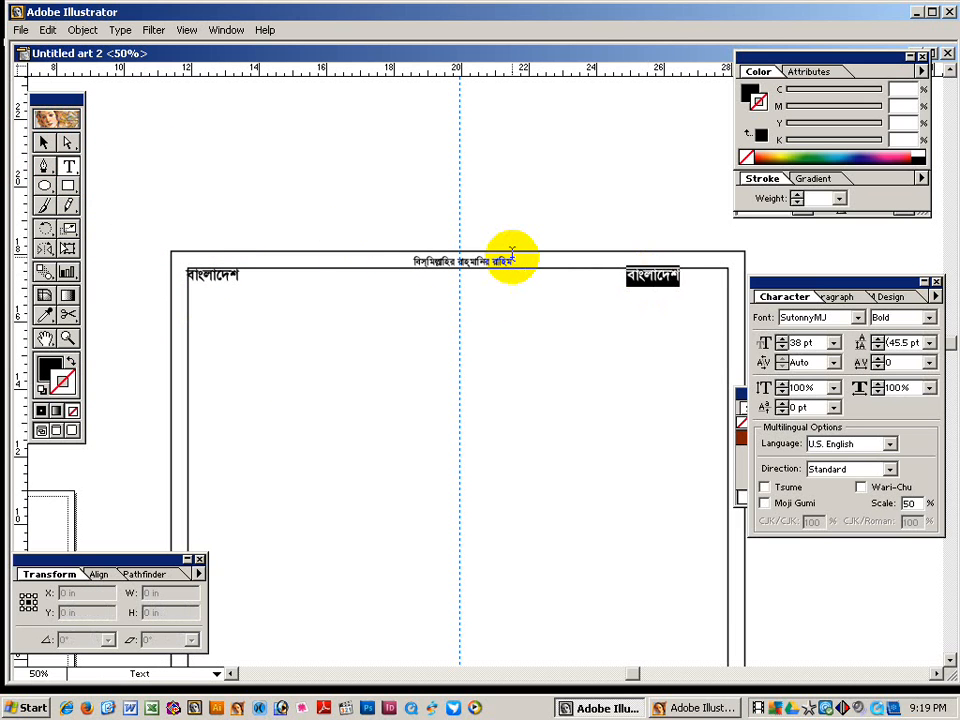
type("জিন্দাবাদ")
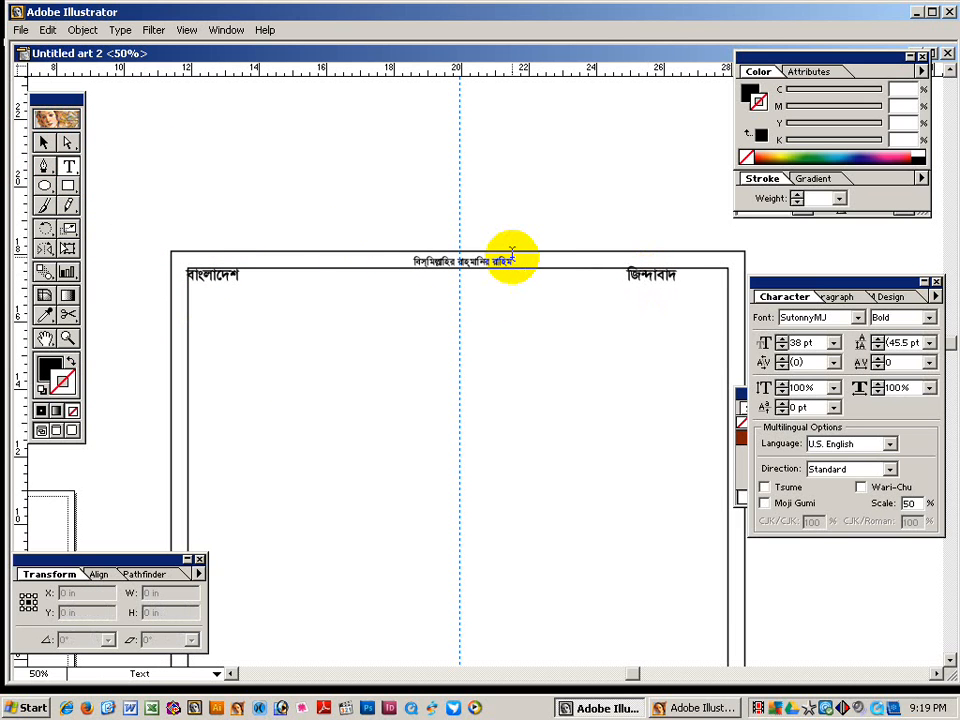
left_click(43, 140)
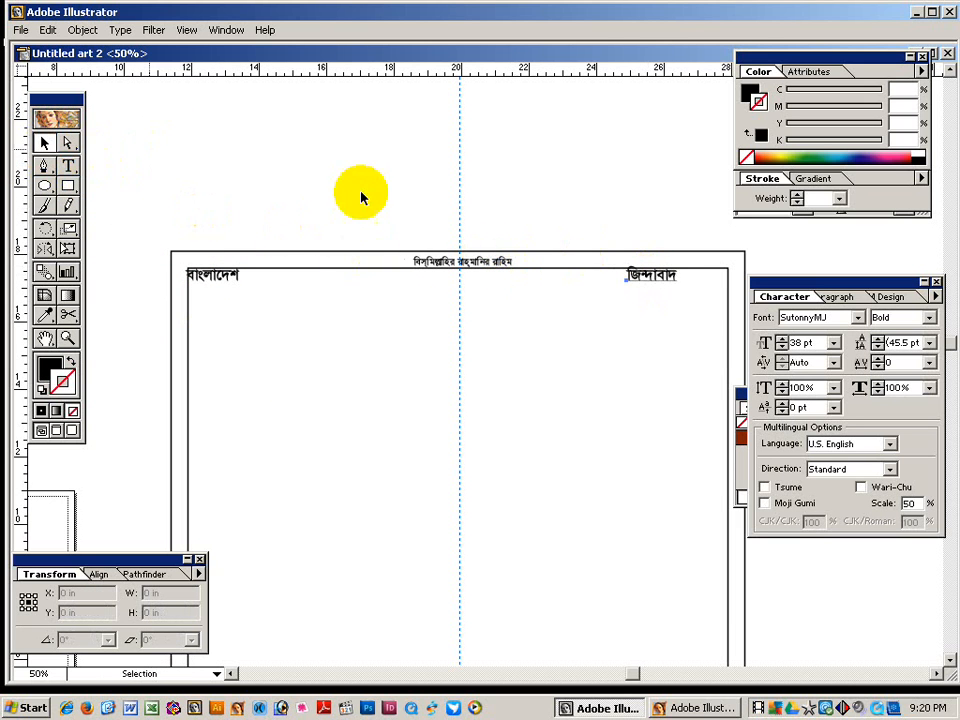
left_click(656, 282)
left_click_drag(656, 282, 704, 282)
Duplicate the বাংলাদেশ text just below itself.
left_click(628, 193)
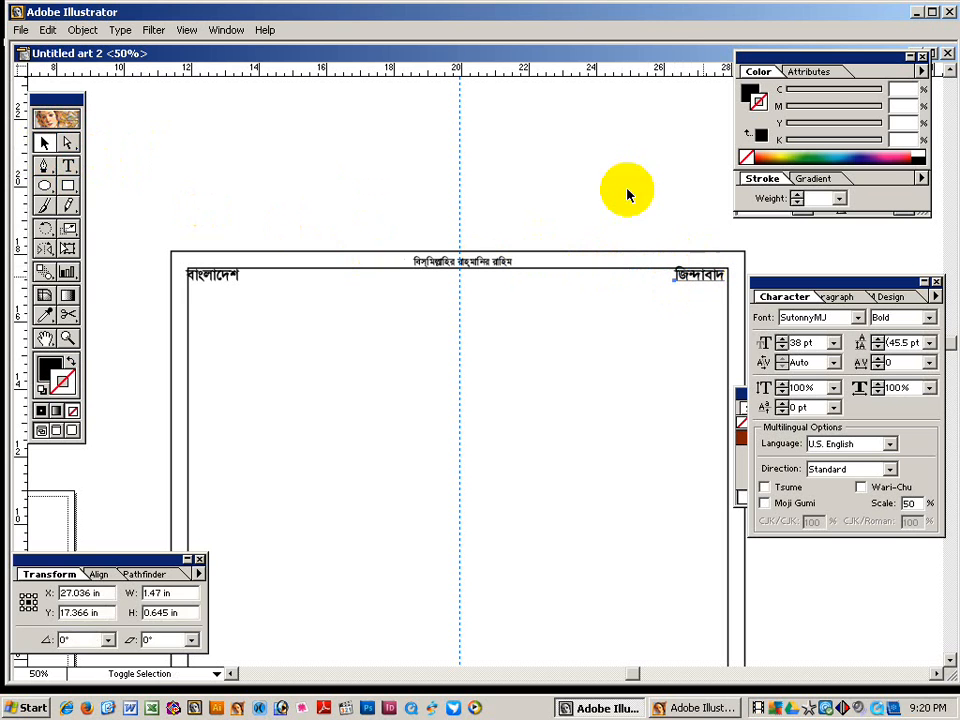
left_click_drag(397, 400, 397, 333)
left_click_drag(221, 206, 221, 226)
Enlarge the copy to 56 pt and retype it as আসন্ন সংসদ নির্বাচনে এলাকার সুনাম ধন্য, শিক্ষানুরাগী, সমাজ সেবক দানবীর.
key("ctrl+shift+period")
key("ctrl+shift+period")
key("ctrl+shift+period")
key("ctrl+shift+period")
key("ctrl+shift+period")
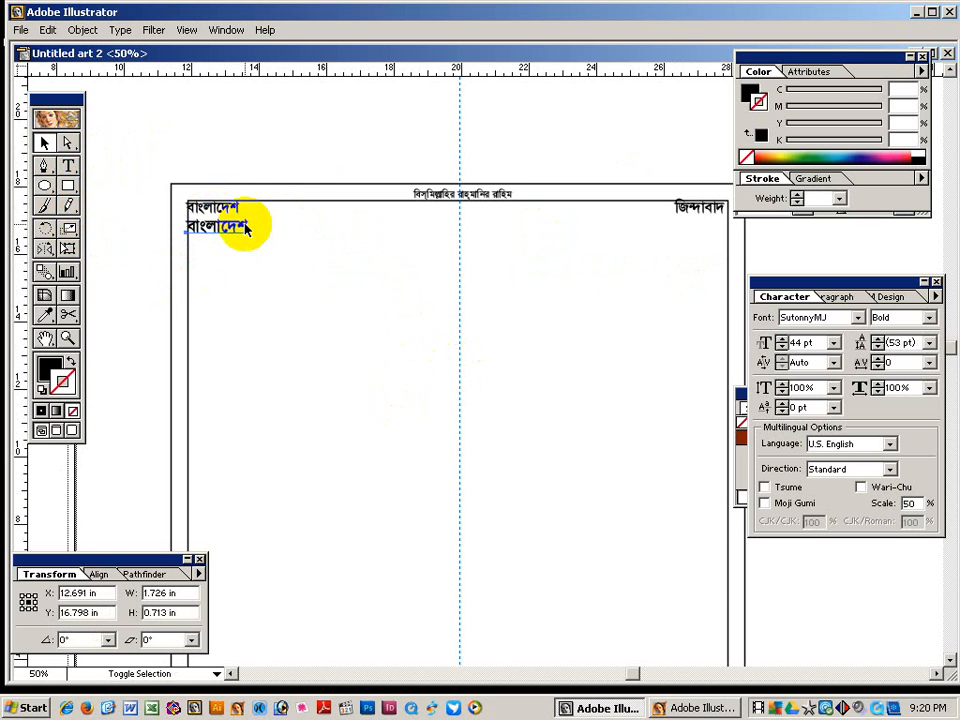
key("ctrl+shift+period")
key("ctrl+shift+period")
key("ctrl+shift+period")
key("ctrl+shift+period")
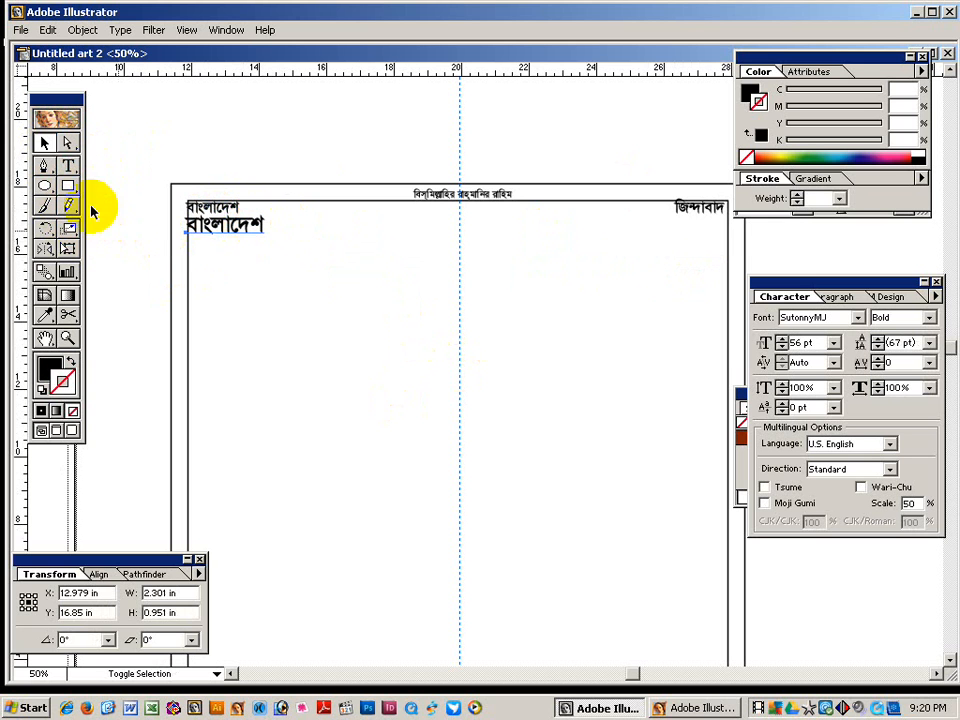
left_click(68, 166)
left_click(231, 221)
key("ctrl+a")
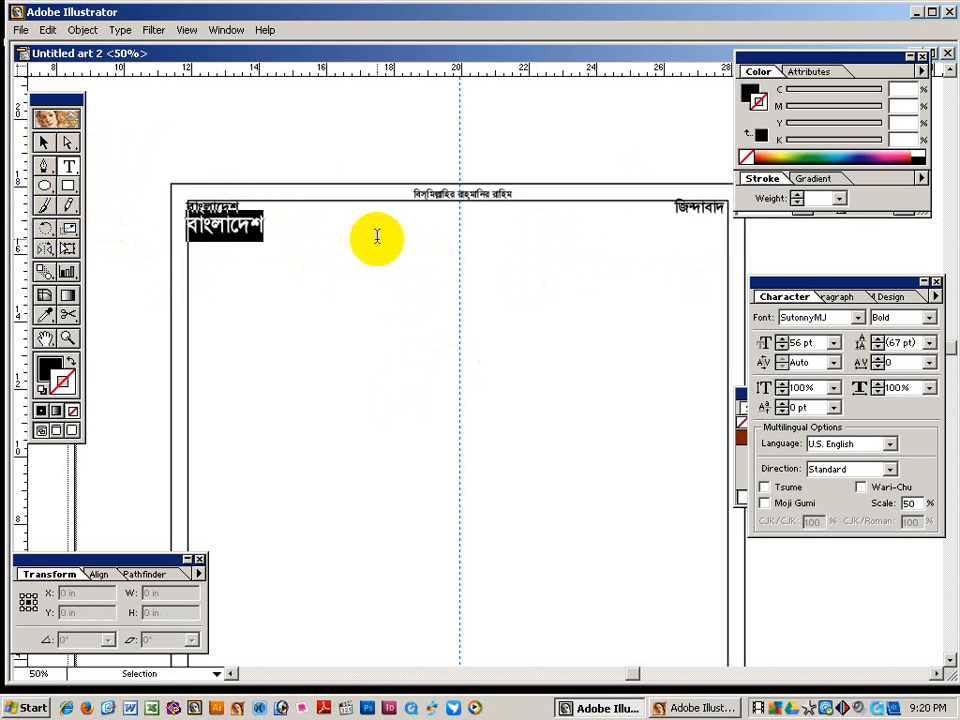
type("আসন্ন")
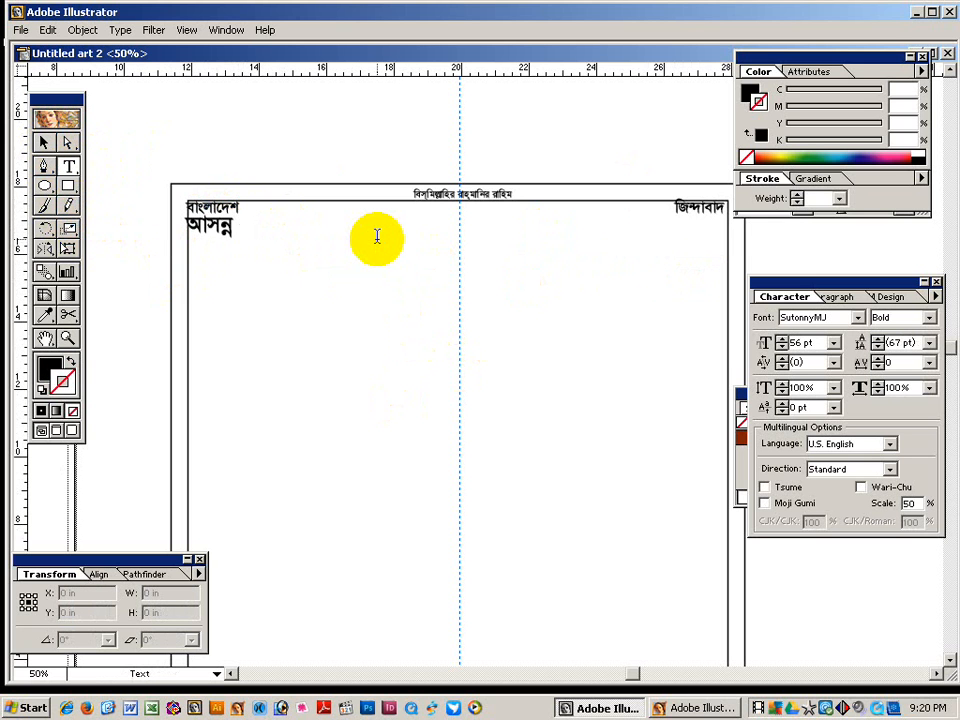
type(" সংসদ")
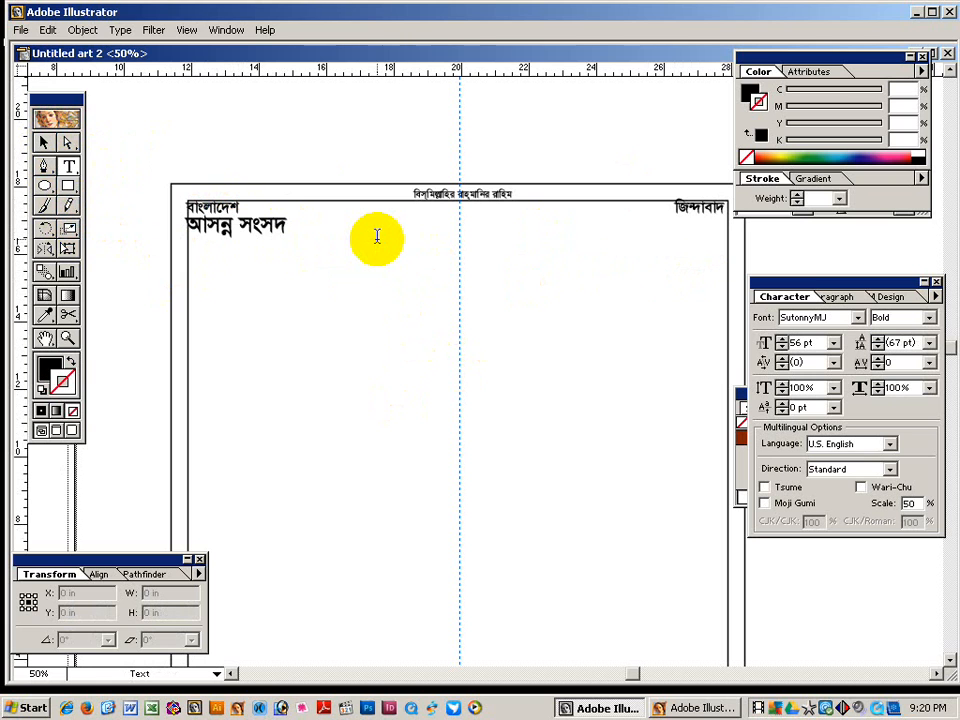
type(" নির্ব")
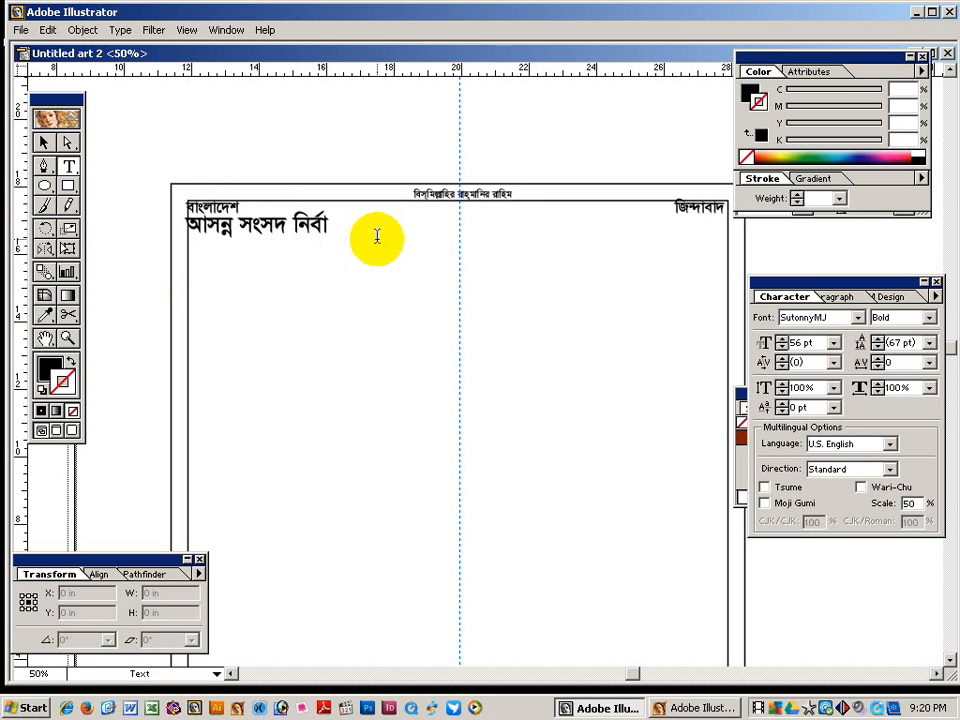
type("াচনে এলাকার সুনাম ধন্য,")
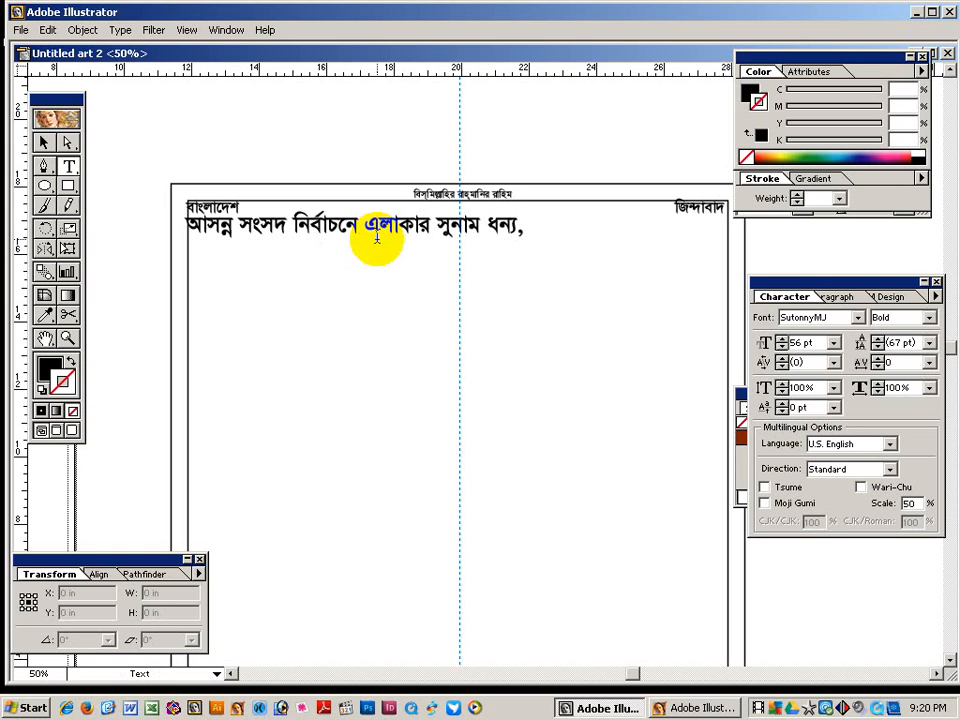
type("ষানুরাগী, সমাজ সেবক")
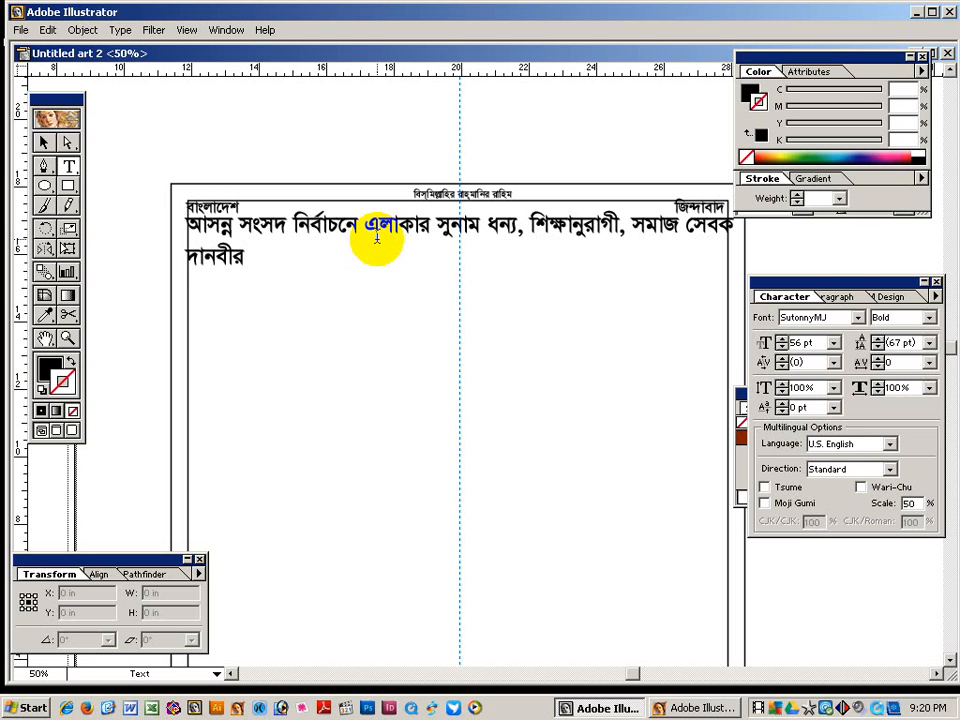
Centre-align the two headline lines and move the block into place below the header.
key("ctrl+a")
key("ctrl+shift+c")
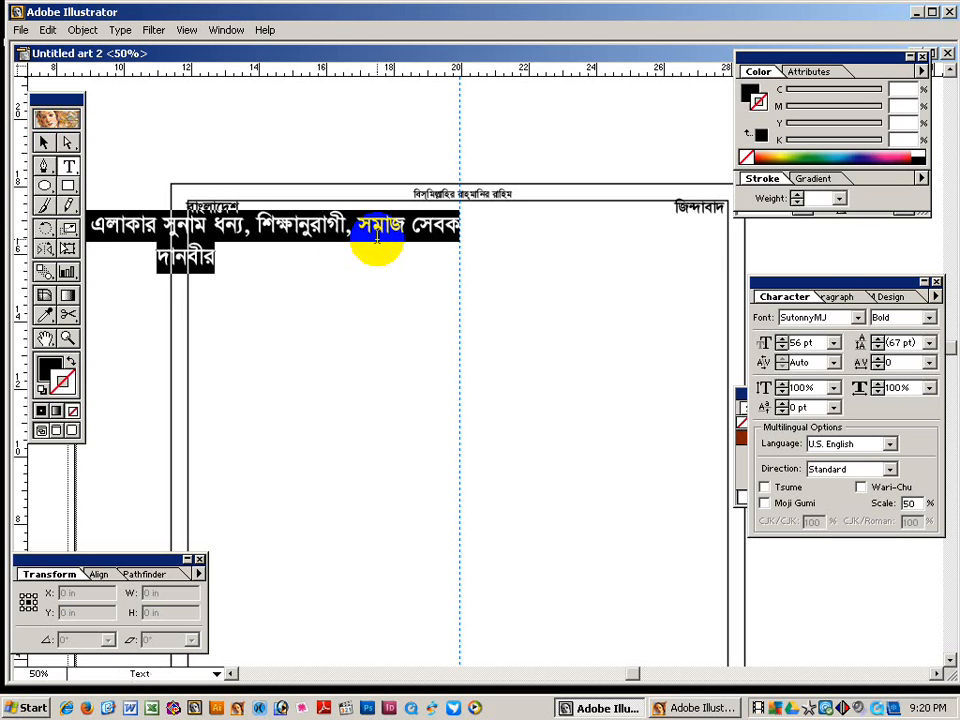
left_click(44, 143)
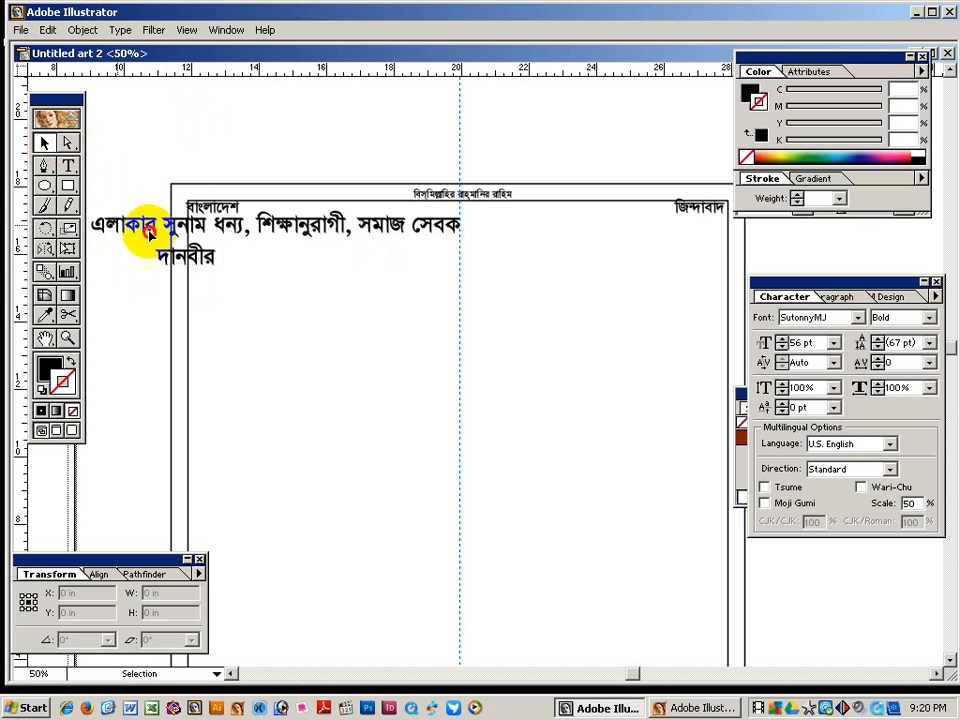
left_click_drag(133, 231, 426, 250)
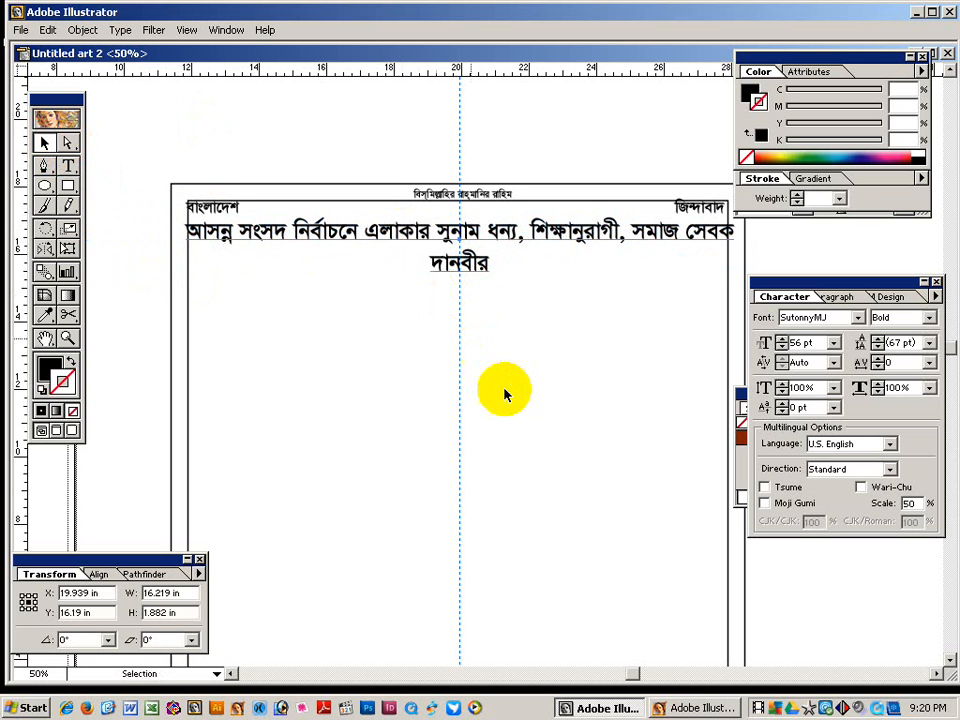
Duplicate the headline lower down the page and nudge the copy slightly down.
left_click(488, 372)
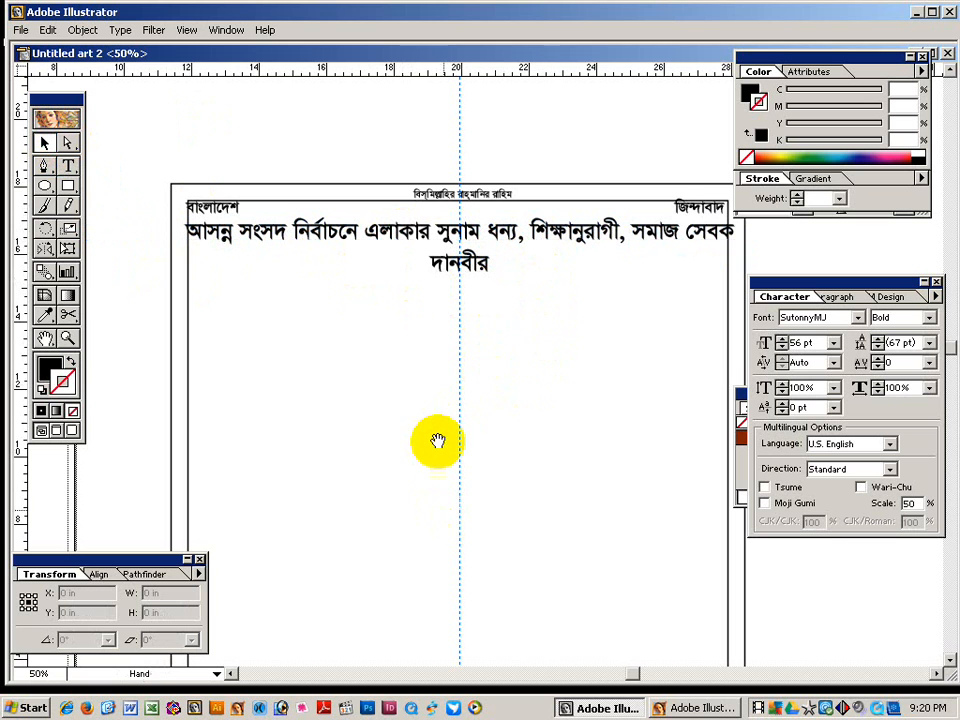
left_click_drag(410, 367, 401, 300)
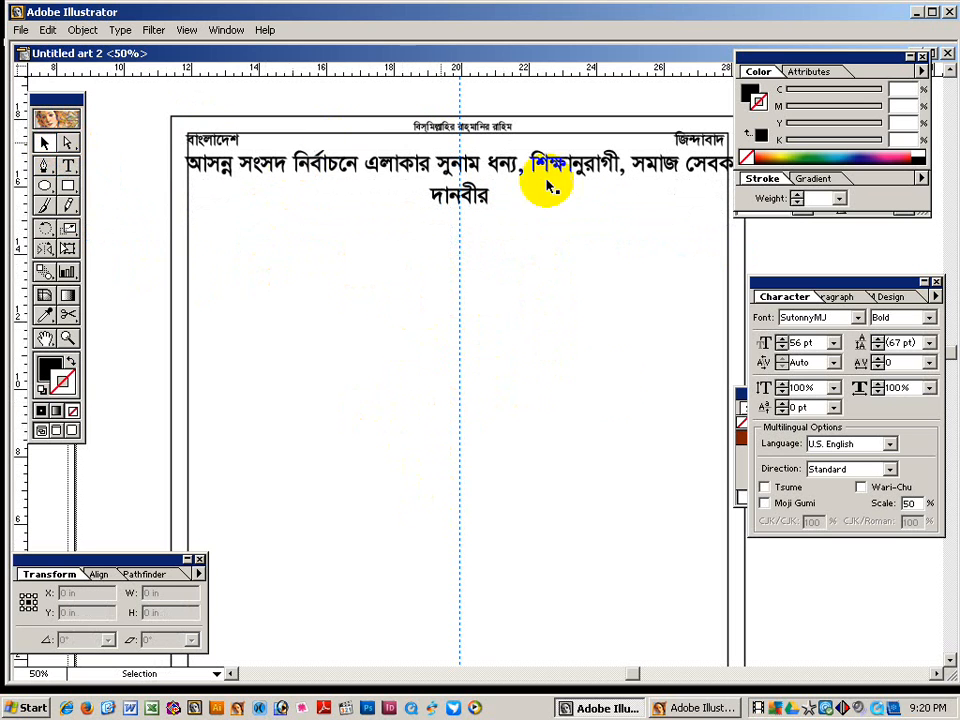
key("space")
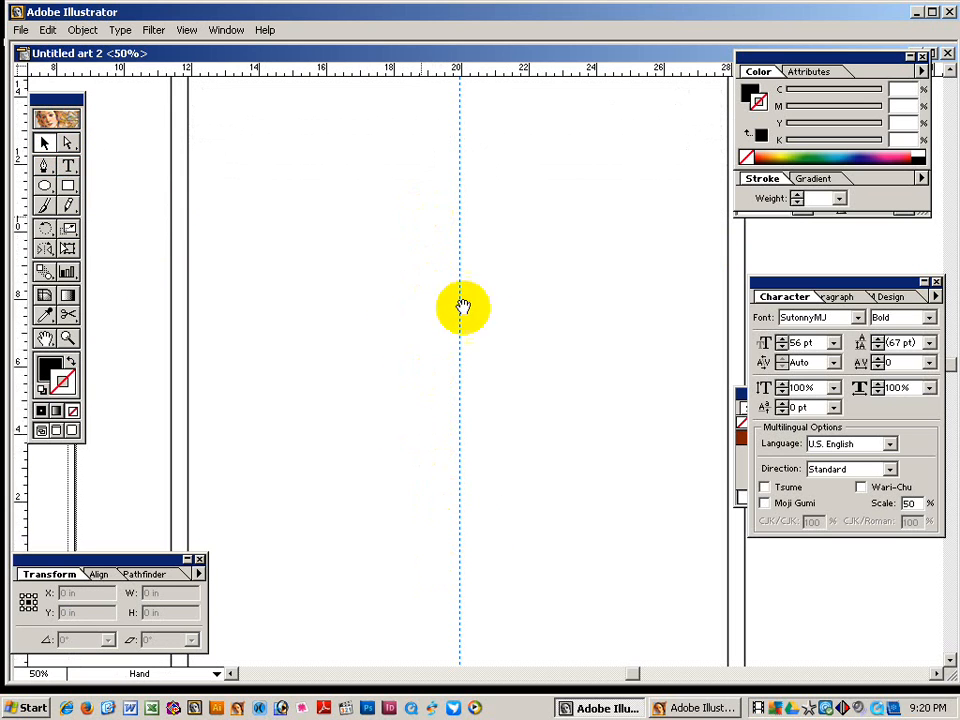
left_click(500, 272, "ctrl+alt")
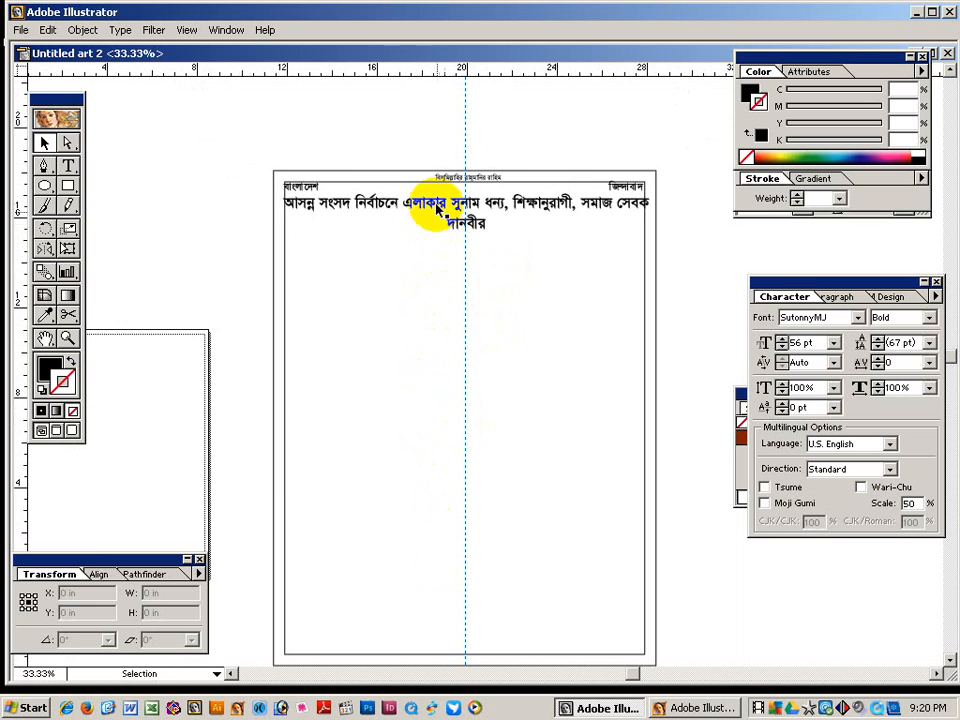
left_click_drag(448, 189, 440, 499)
left_click(429, 508)
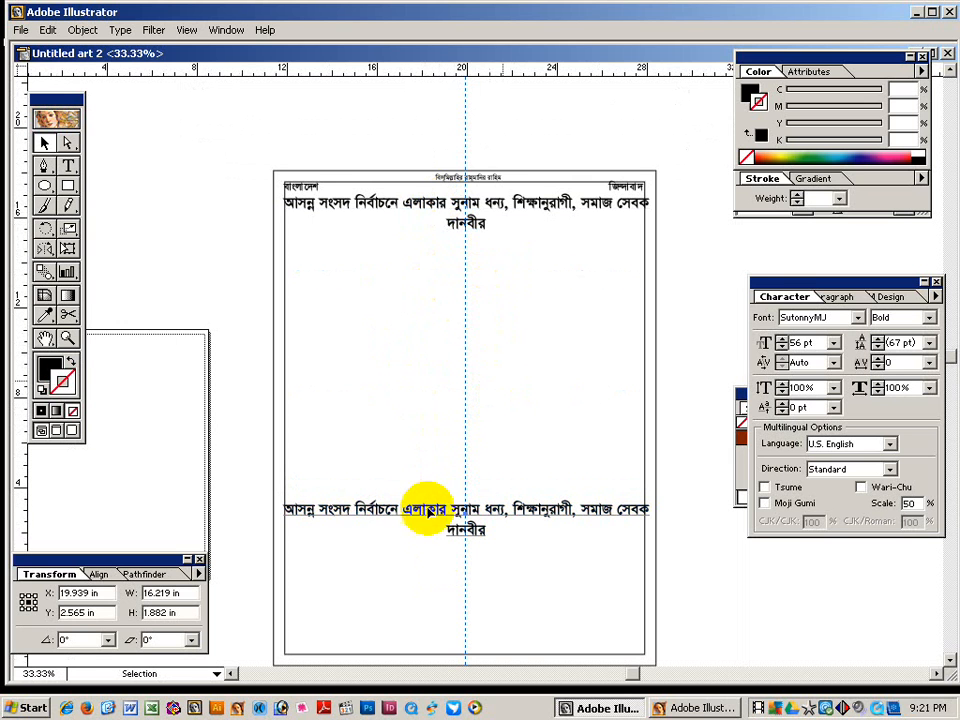
key("Down")
Replace the copy's text with the candidate's name, enlarge it to 106 pt, and stretch it left.
left_click(67, 166)
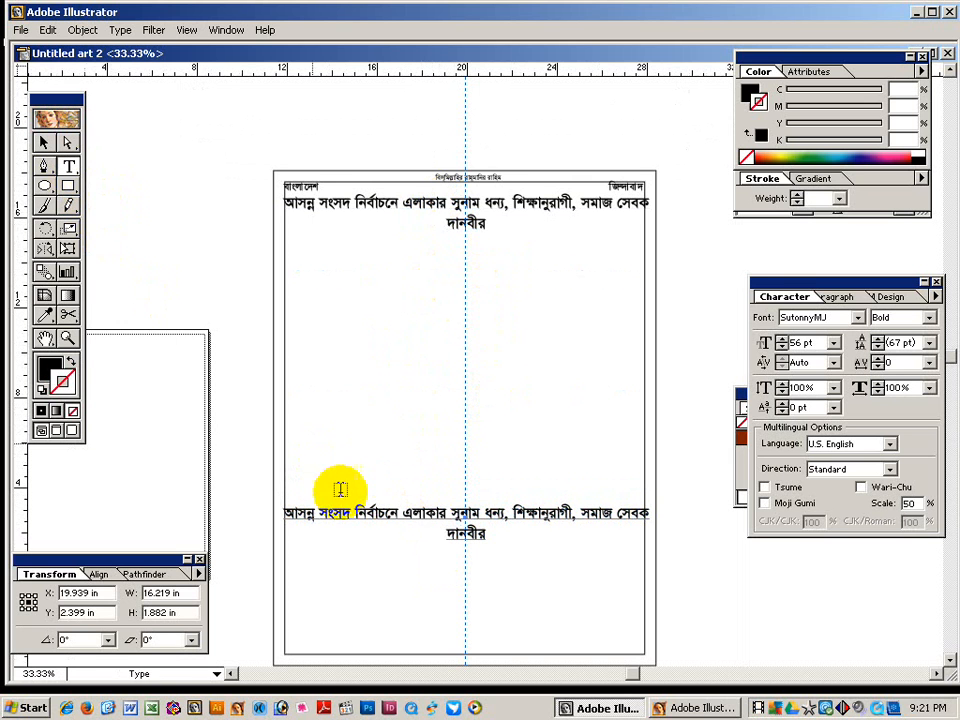
left_click(377, 529)
key("ctrl+a")
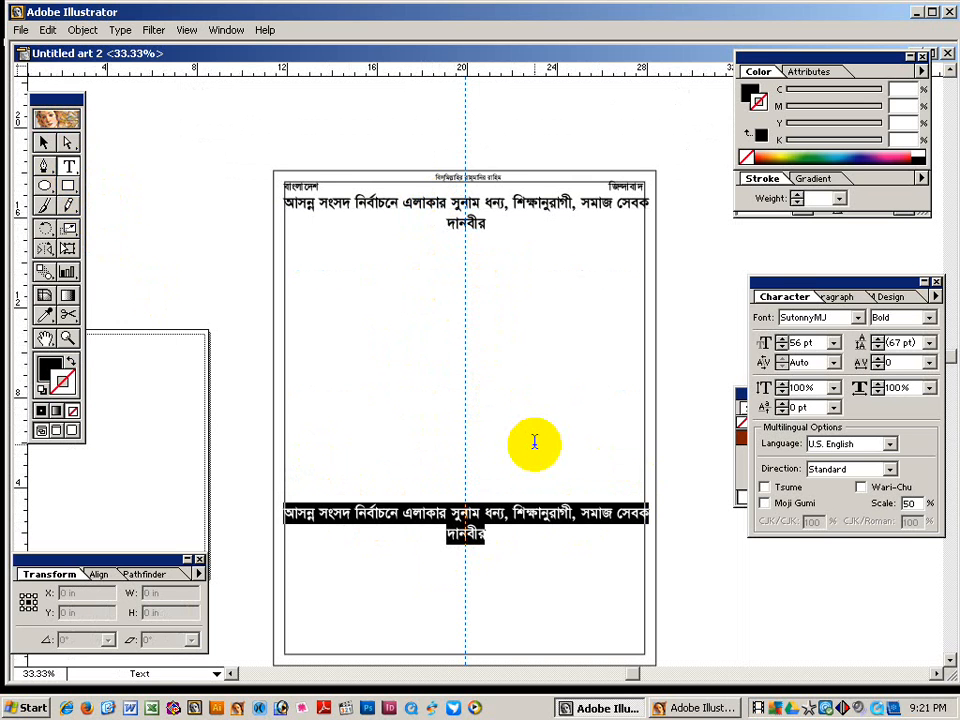
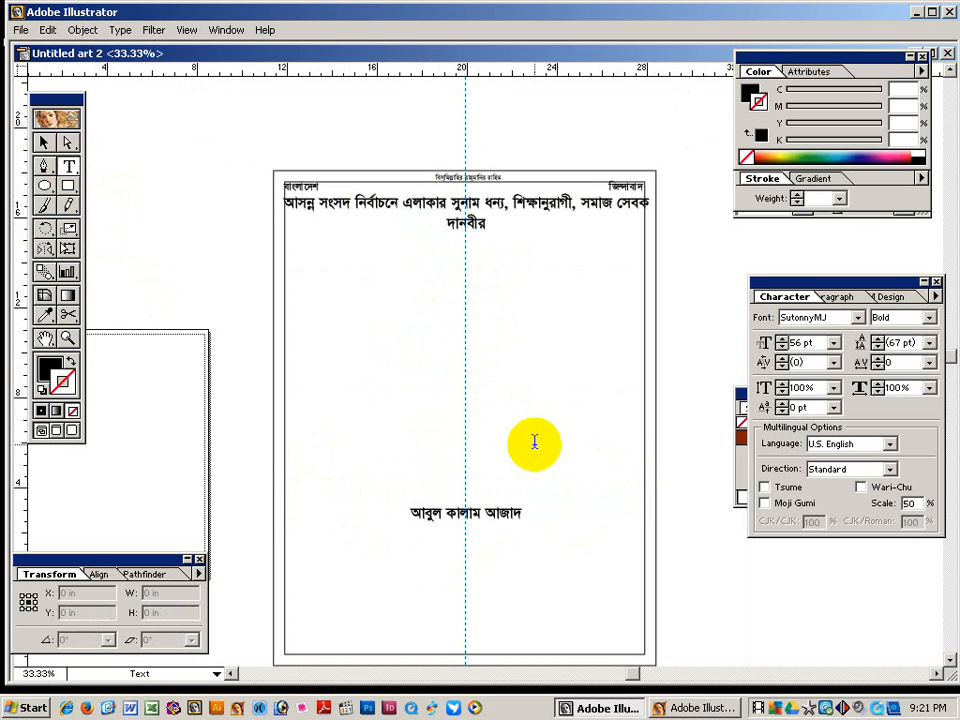
type(" ভাই ে")
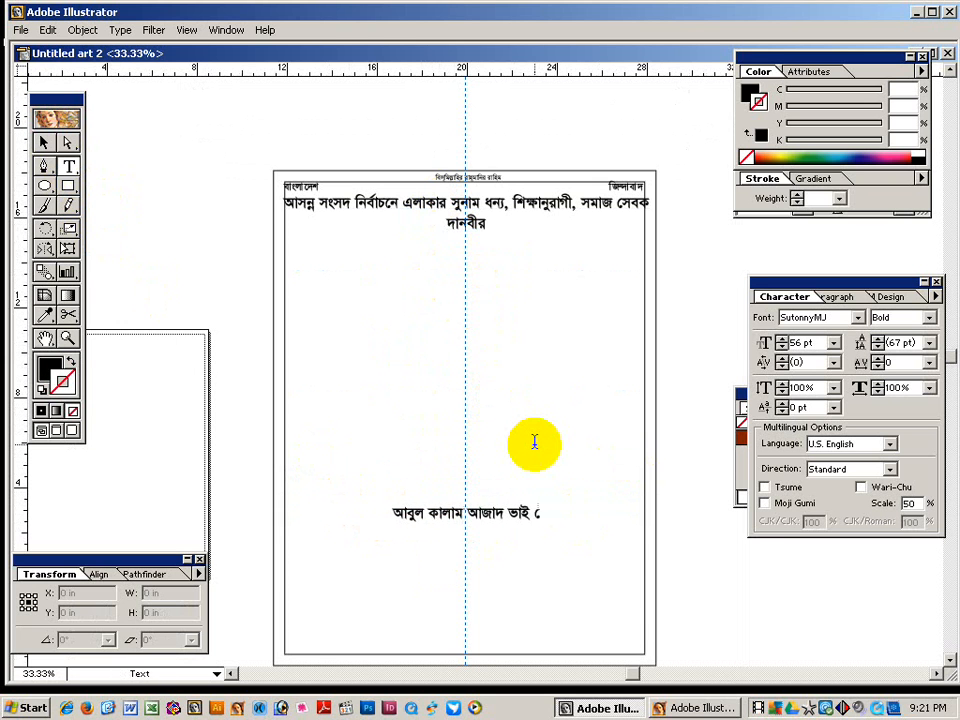
type("ক")
key("ctrl+a")
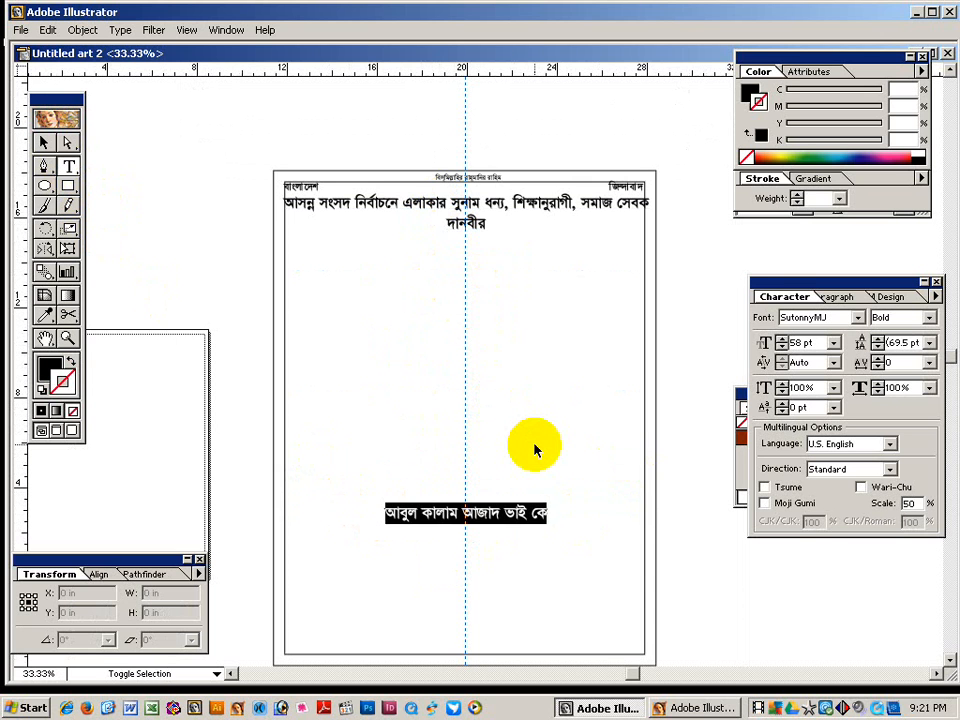
key("ctrl+shift+period")
key("ctrl+shift+period")
key("ctrl+shift+period")
key("ctrl+shift+period")
key("ctrl+shift+period")
key("ctrl+shift+period")
key("ctrl+shift+period")
key("ctrl+shift+period")
key("ctrl+shift+period")
key("ctrl+shift+period")
key("ctrl+shift+period")
key("ctrl+shift+period")
key("ctrl+shift+period")
key("ctrl+shift+period")
key("ctrl+shift+period")
key("ctrl+shift+period")
key("ctrl+shift+period")
key("ctrl+shift+period")
key("ctrl+shift+period")
key("ctrl+shift+period")
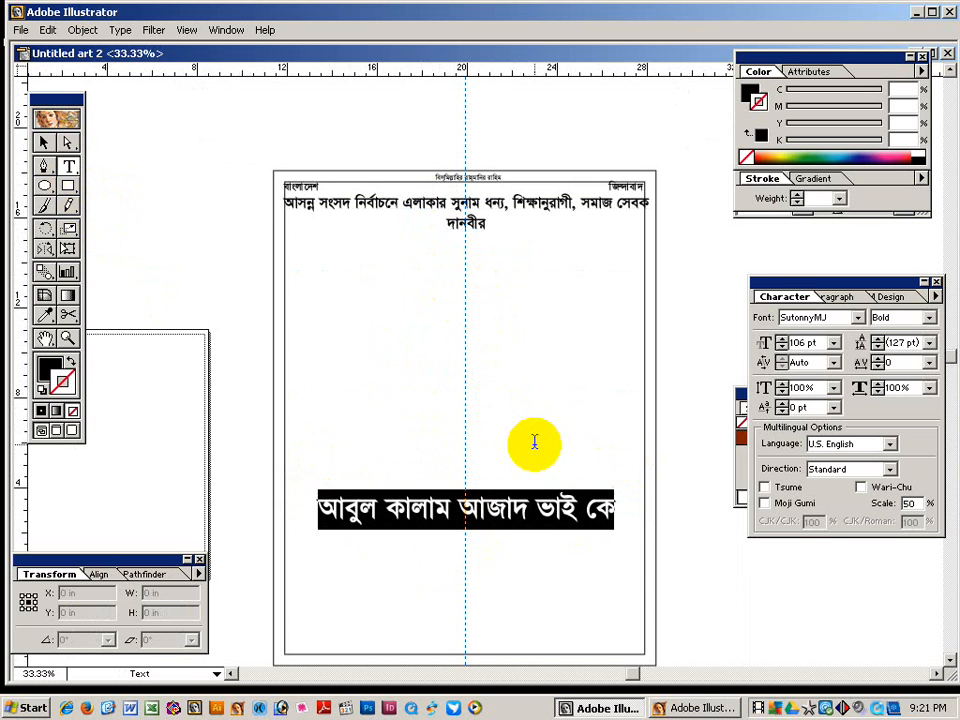
left_click(67, 248)
left_click_drag(318, 507, 287, 507)
Stretch the name line across the full page width and make it taller.
left_click_drag(614, 507, 645, 507)
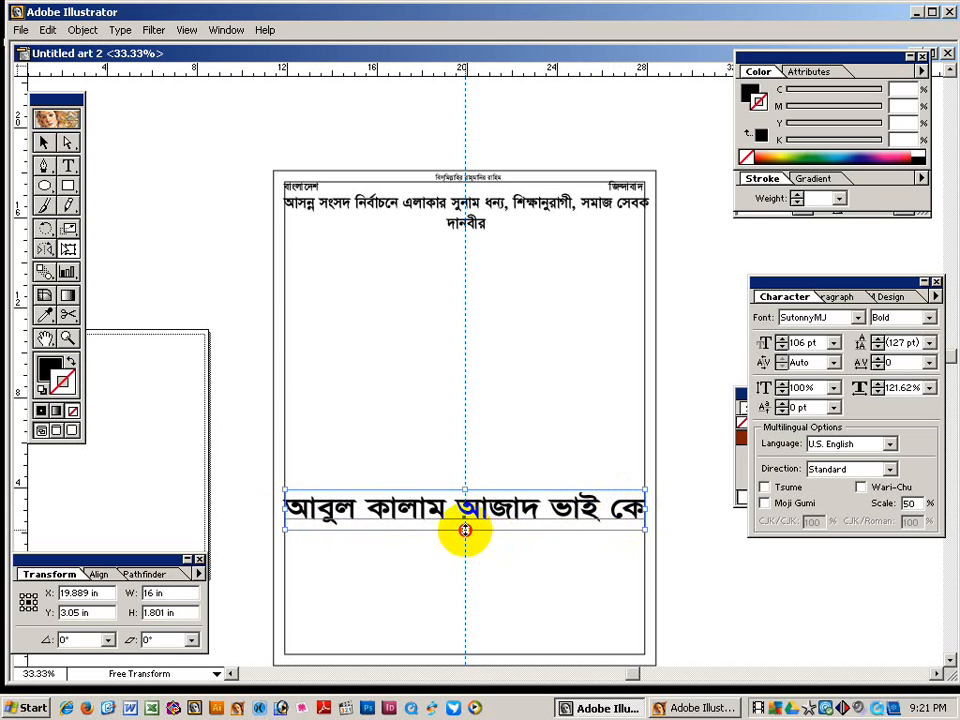
left_click_drag(468, 530, 466, 577)
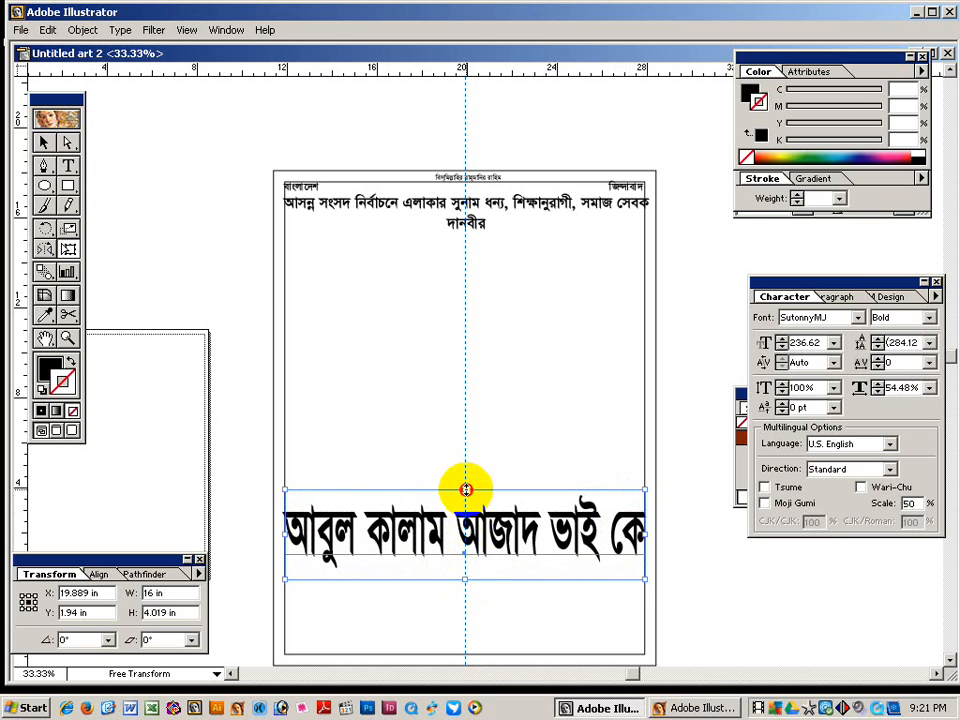
left_click_drag(465, 489, 465, 456)
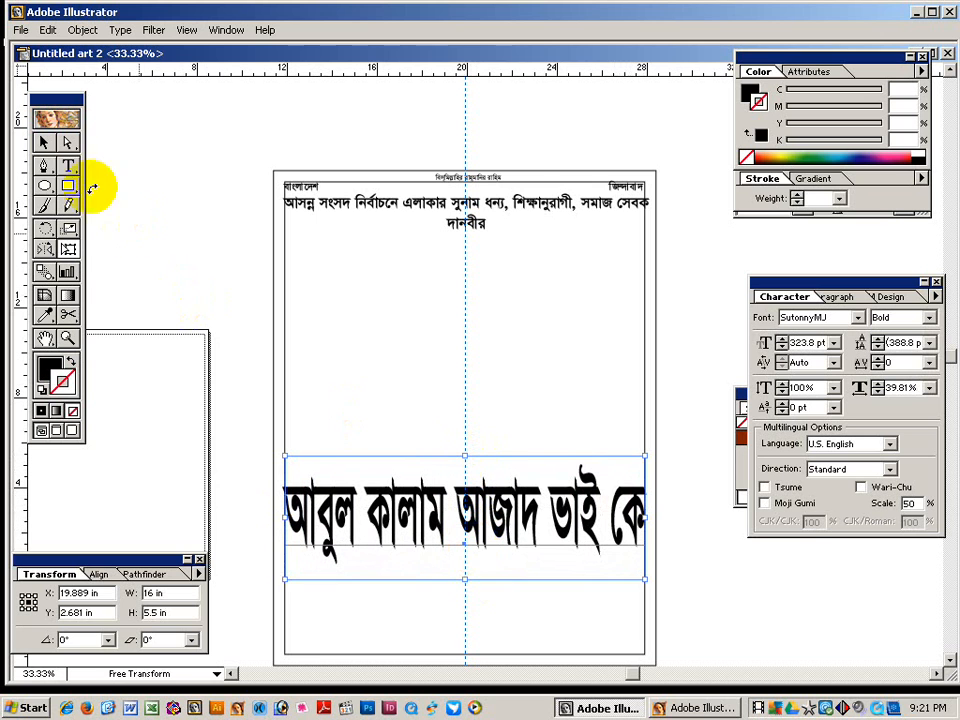
left_click(43, 142)
left_click(223, 270)
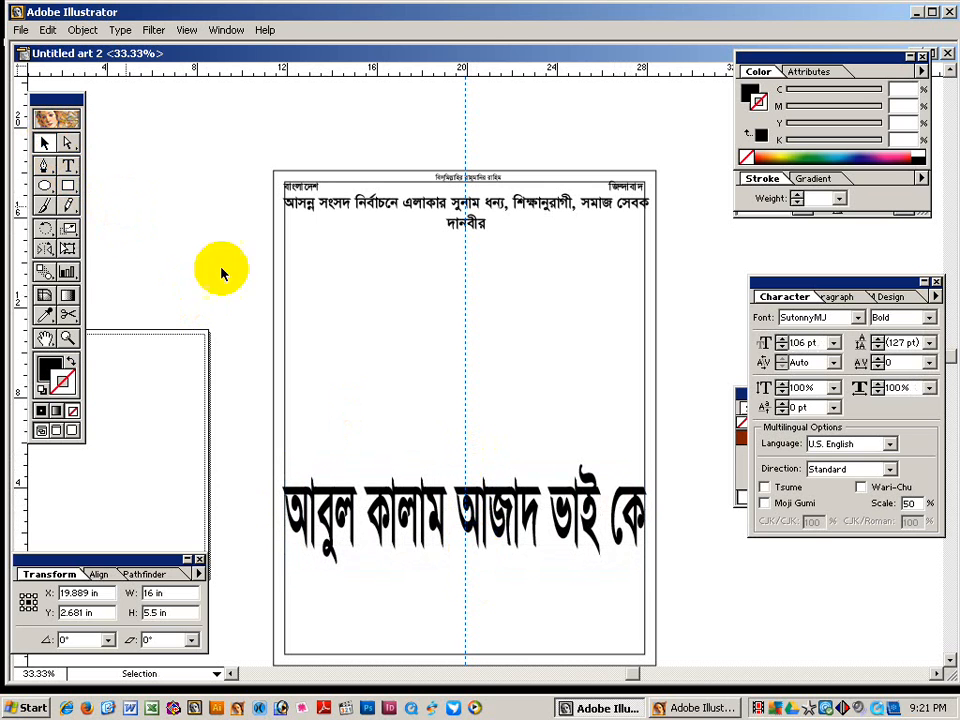
left_click(425, 530)
left_click_drag(407, 574, 412, 456)
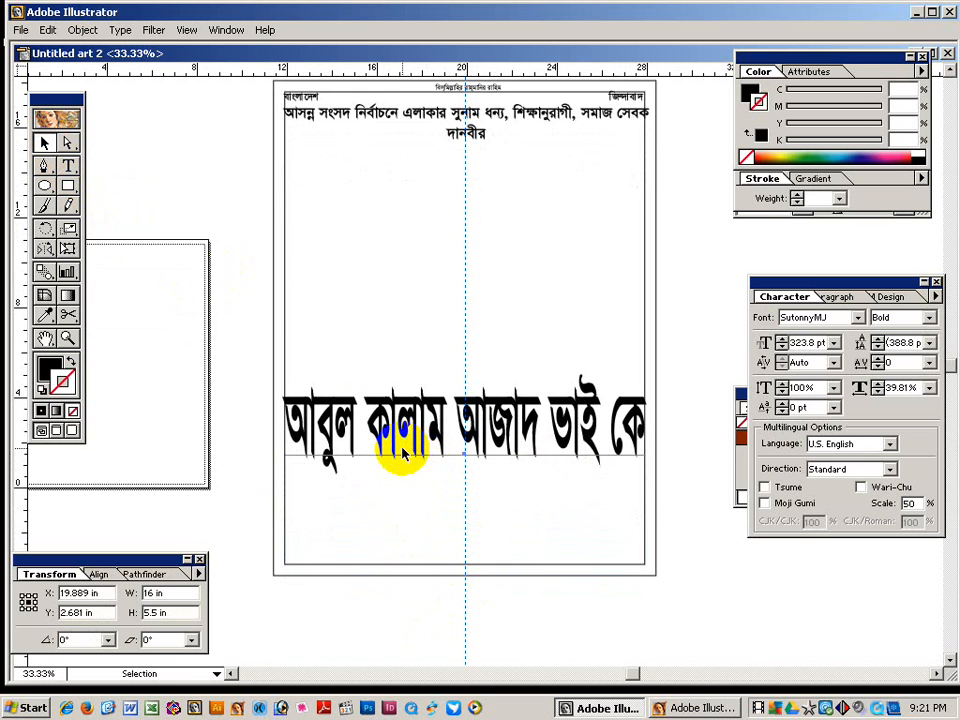
Convert the name to outlines and merge its letters into one shape with Pathfinder Combine.
key("ctrl+shift+o")
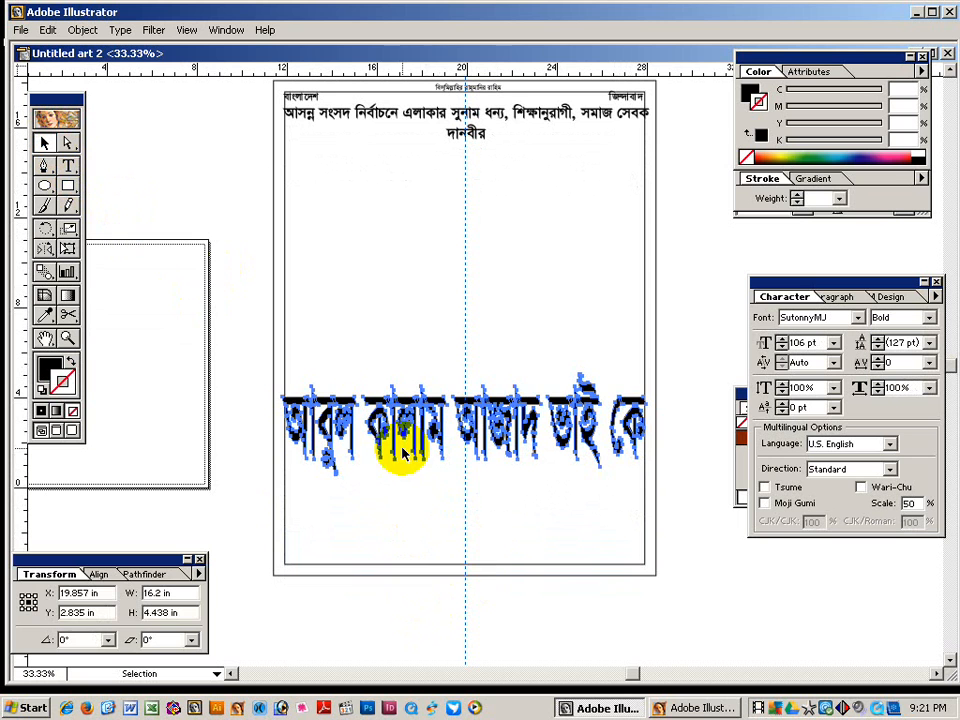
left_click(396, 525)
left_click(420, 382)
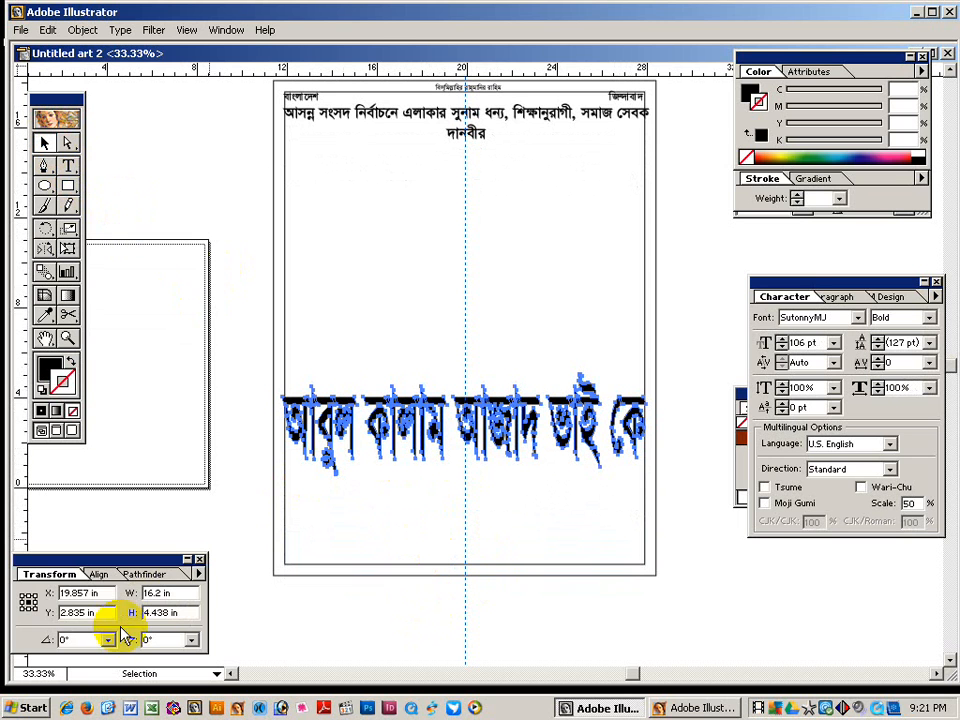
left_click(141, 574)
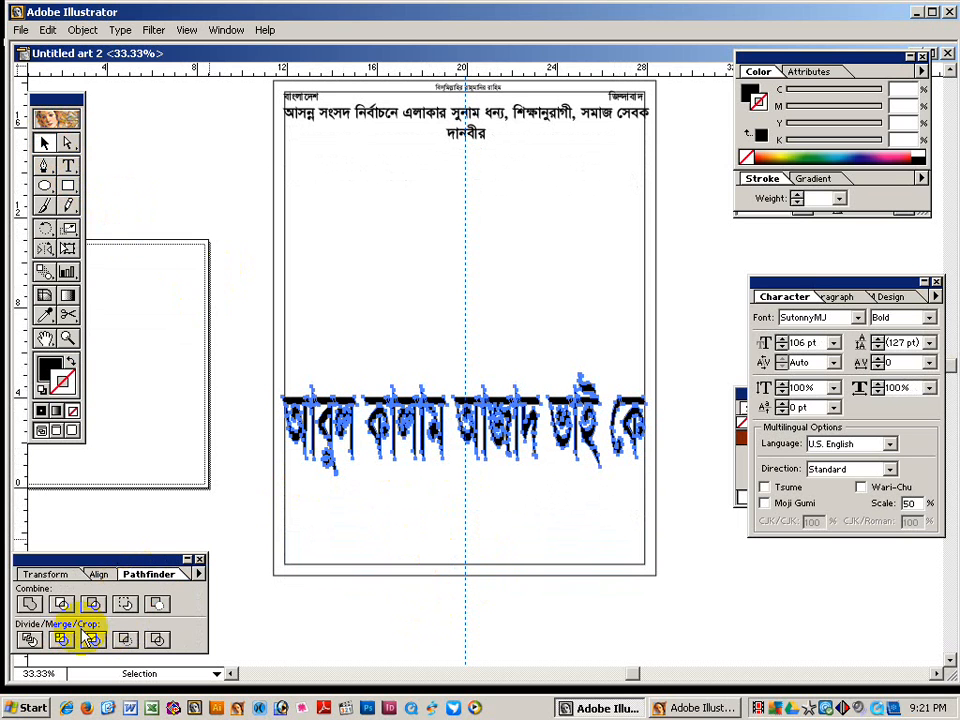
left_click(28, 604)
left_click(240, 450)
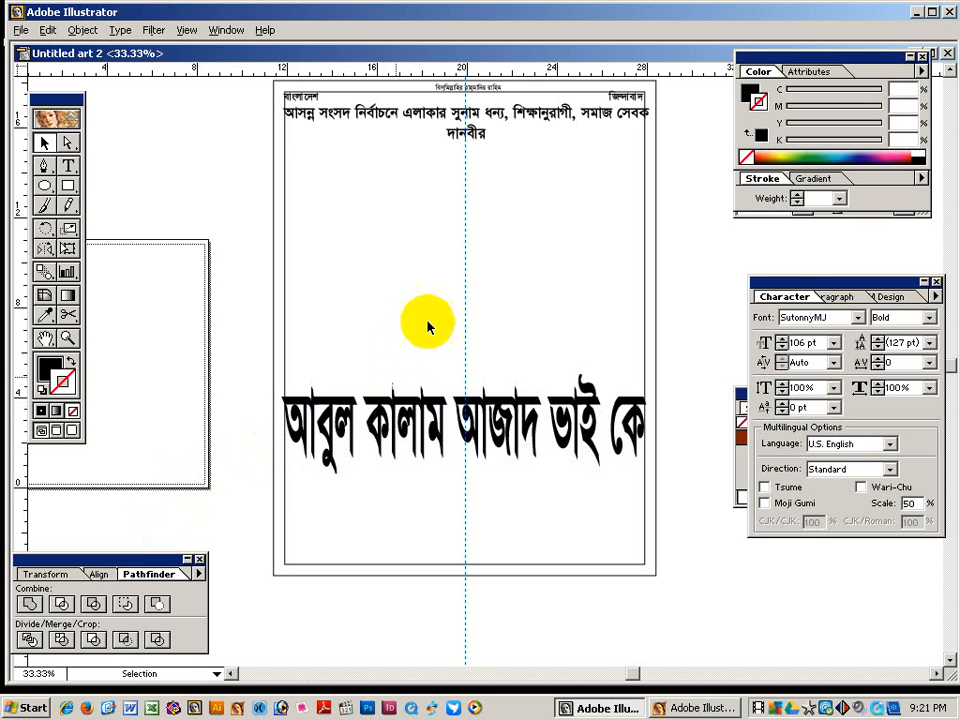
left_click(431, 163)
Duplicate the headline below the big name and replace its text with ধানের.
left_click_drag(431, 163, 420, 488)
key("ctrl+shift+period")
key("ctrl+shift+period")
key("ctrl+shift+period")
key("ctrl+shift+period")
key("ctrl+shift+period")
key("ctrl+shift+period")
key("ctrl+shift+period")
key("ctrl+shift+period")
key("ctrl+shift+period")
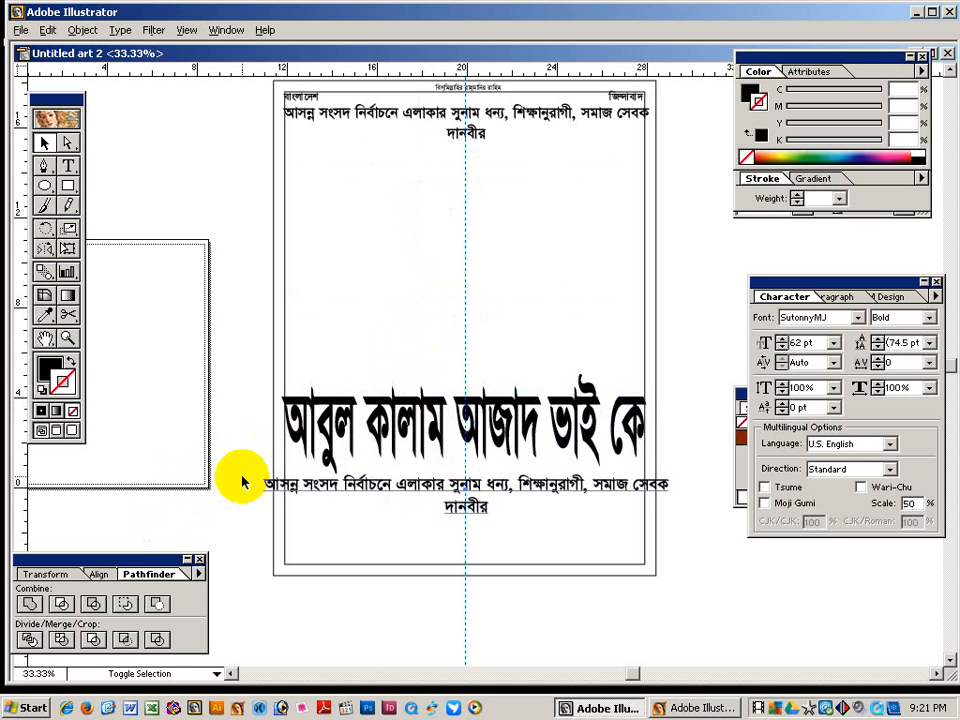
key("ctrl+shift+period")
key("ctrl+shift+period")
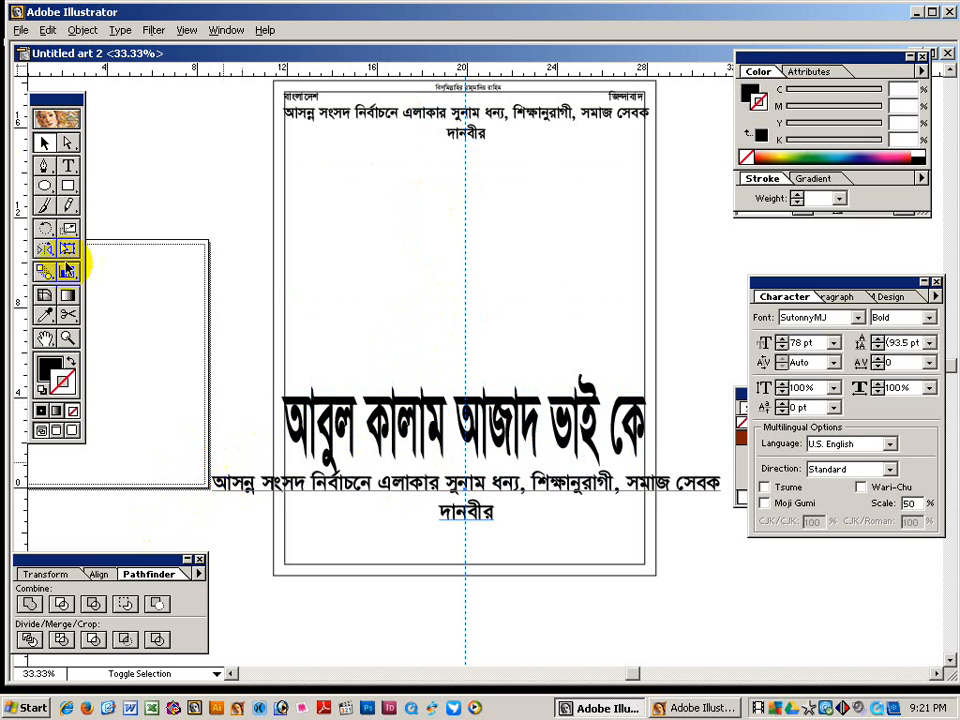
left_click(68, 165)
left_click(392, 490)
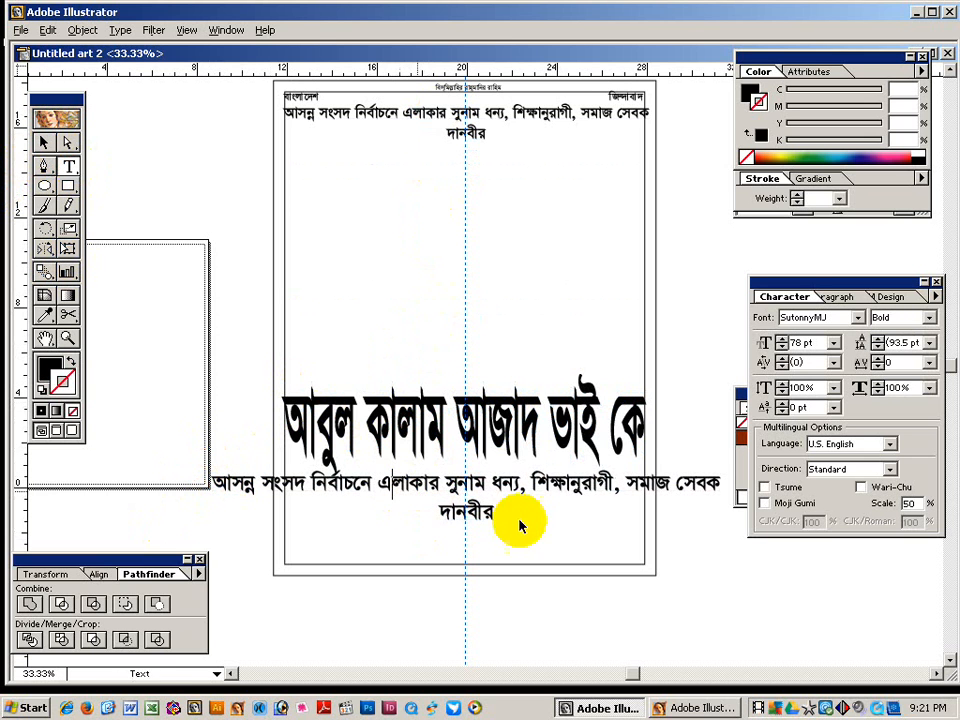
key("ctrl+a")
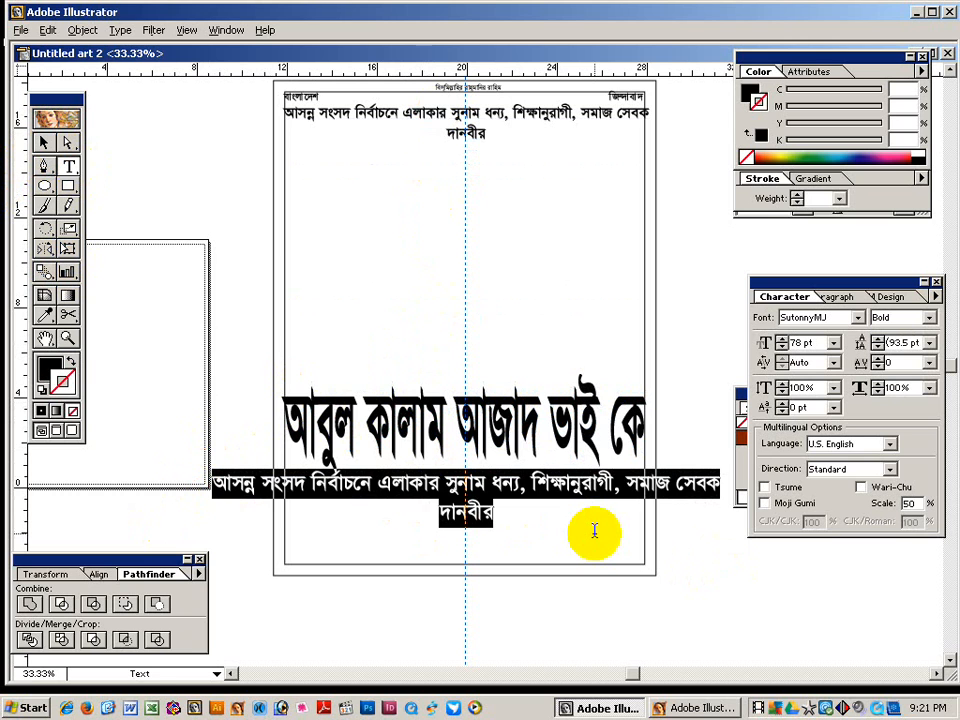
type("L")
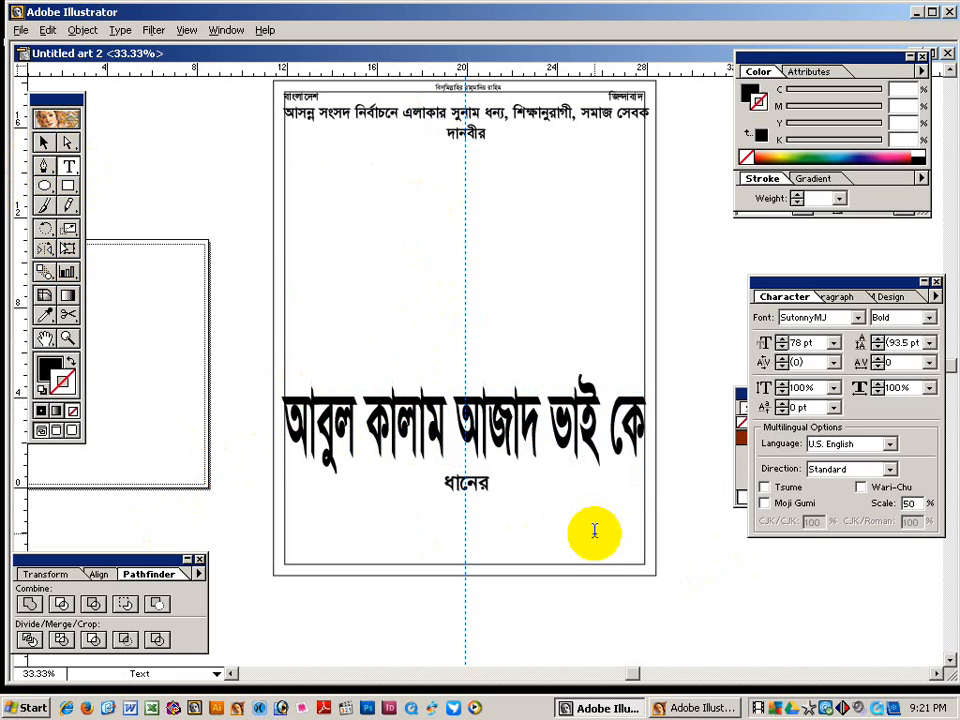
Enlarge ধানের to 158 pt and move it to the left margin under the name.
key("ctrl+a")
key("ctrl+shift+period")
key("ctrl+shift+period")
key("ctrl+shift+period")
key("ctrl+shift+period")
key("ctrl+shift+period")
key("ctrl+shift+period")
key("ctrl+shift+period")
key("ctrl+shift+period")
key("ctrl+shift+period")
key("ctrl+shift+period")
key("ctrl+shift+period")
key("ctrl+shift+period")
key("ctrl+shift+period")
key("ctrl+shift+period")
key("ctrl+shift+period")
key("ctrl+shift+period")
key("ctrl+shift+period")
key("ctrl+shift+period")
key("ctrl+shift+period")
key("ctrl+shift+period")
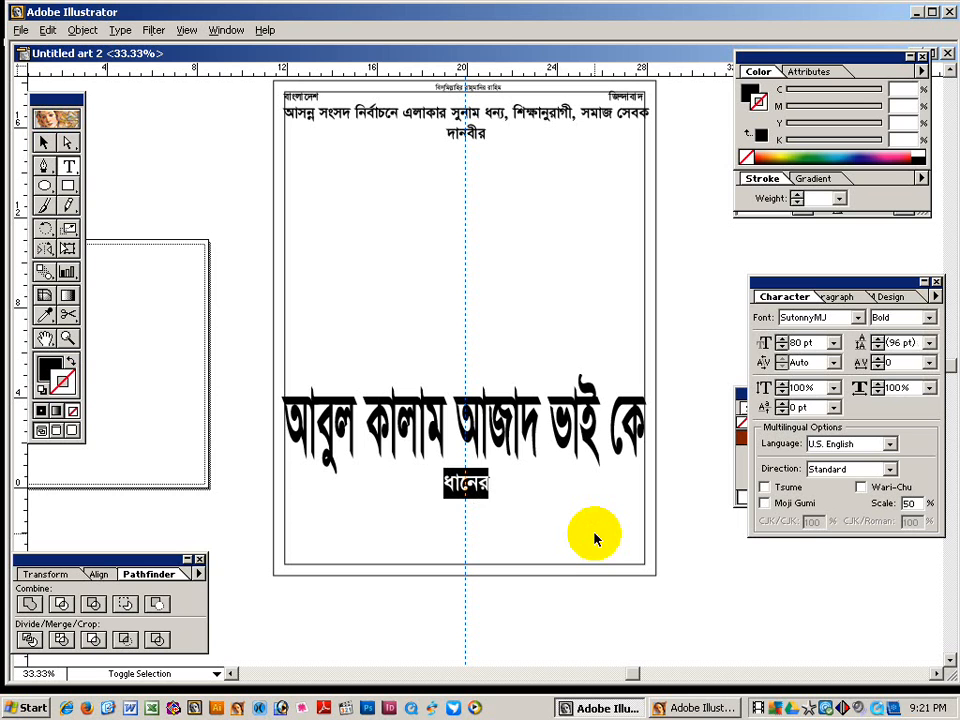
key("ctrl+shift+period")
key("ctrl+shift+period")
key("ctrl+shift+period")
key("ctrl+shift+period")
key("ctrl+shift+period")
key("ctrl+shift+period")
key("ctrl+shift+period")
key("ctrl+shift+period")
key("ctrl+shift+period")
key("ctrl+shift+period")
key("ctrl+shift+period")
key("ctrl+shift+period")
key("ctrl+shift+period")
key("ctrl+shift+period")
key("ctrl+shift+period")
key("ctrl+shift+period")
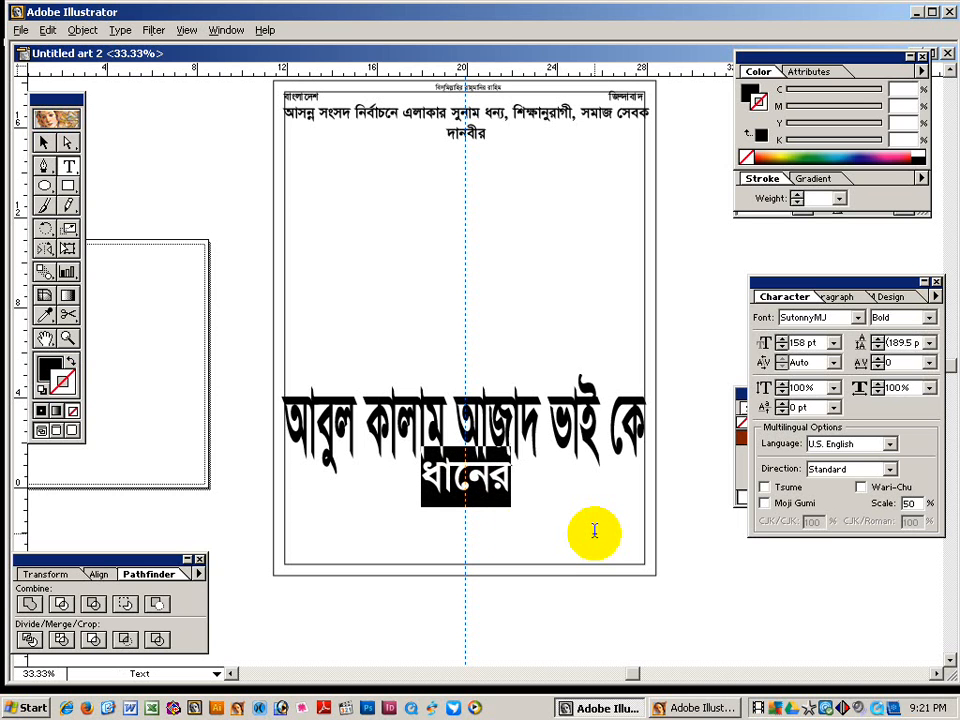
left_click(40, 143)
left_click_drag(462, 492, 325, 510)
left_click(216, 499)
left_click(324, 510)
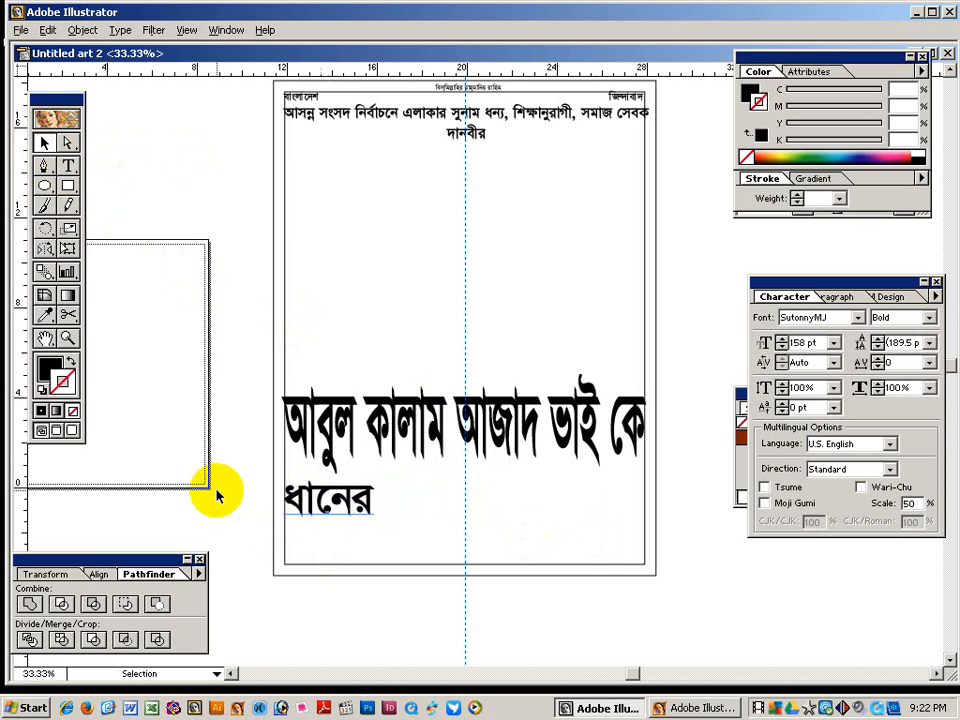
Set ধানের to 142 pt, then copy it as শীষ at the right end of the line.
key("ctrl+shift+period")
key("ctrl+shift+comma")
key("ctrl+shift+comma")
key("ctrl+shift+comma")
key("ctrl+shift+comma")
key("ctrl+shift+comma")
key("ctrl+shift+comma")
key("ctrl+shift+comma")
key("ctrl+shift+comma")
key("ctrl+shift+comma")
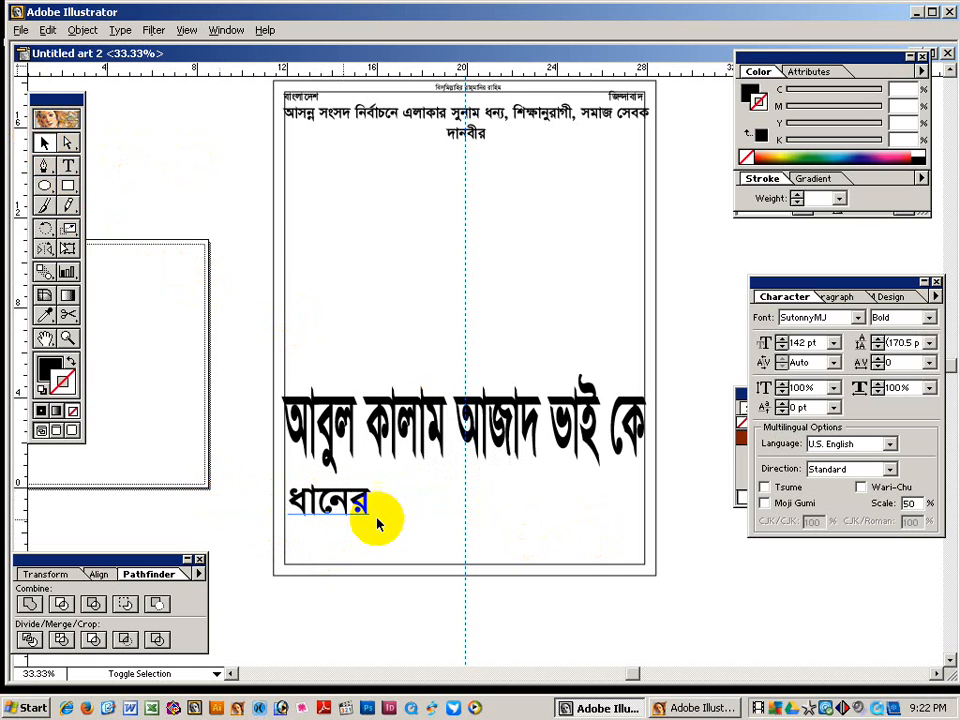
left_click_drag(349, 501, 512, 503)
left_click(68, 165)
double_click(508, 503)
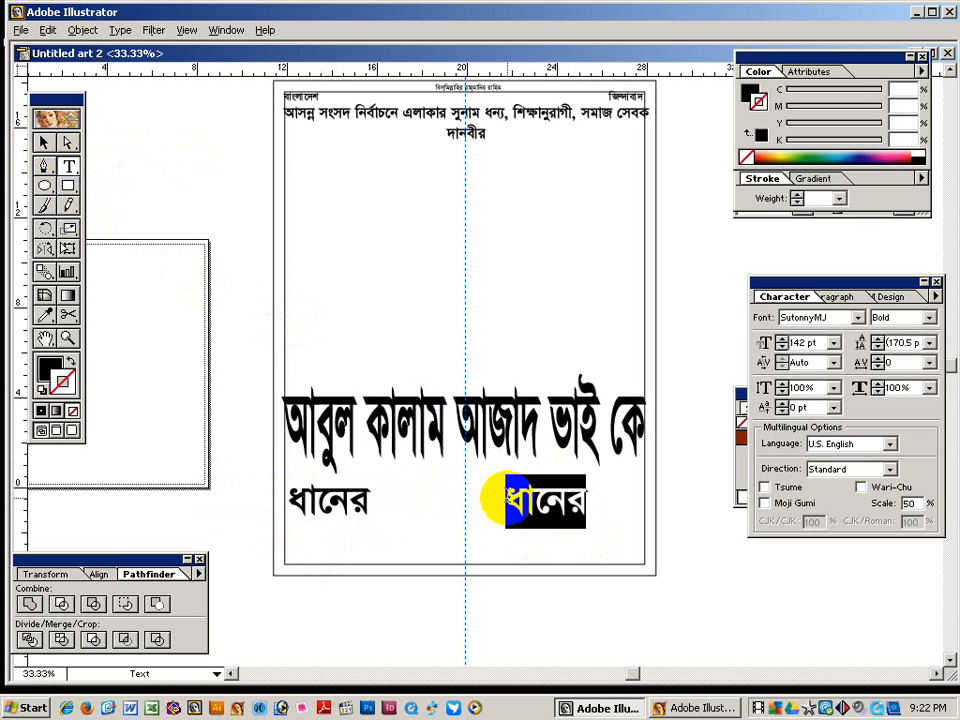
type("শীষ")
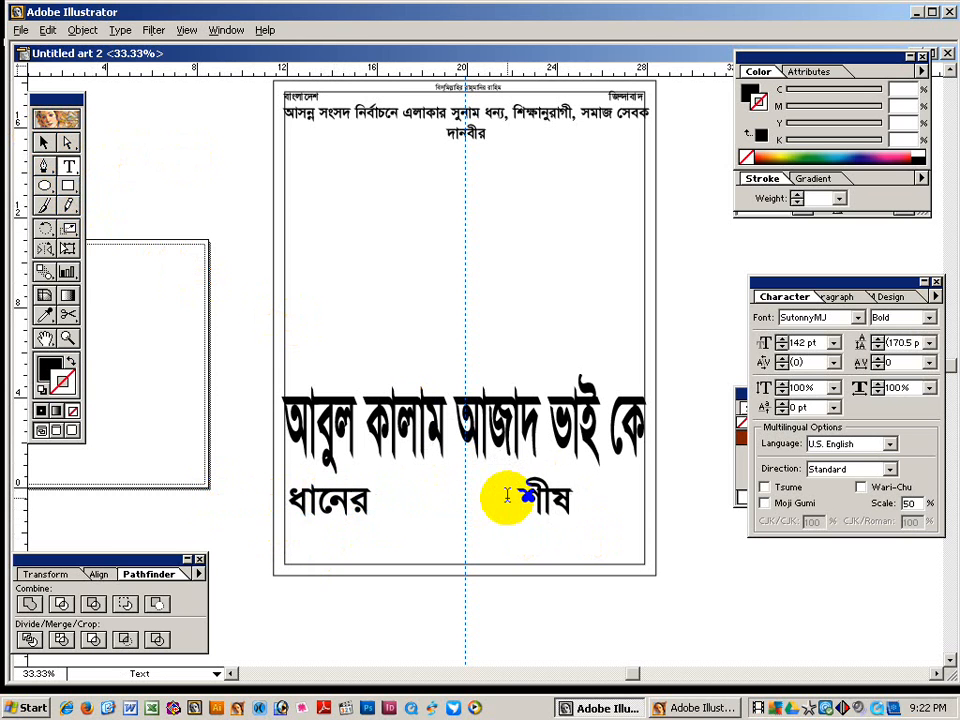
left_click(68, 142)
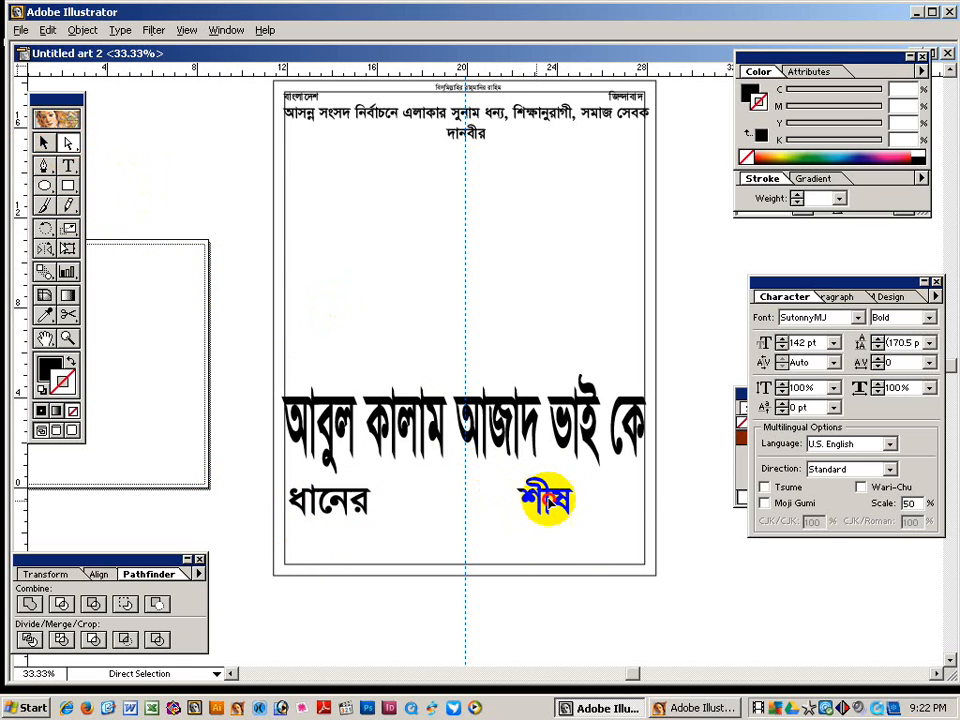
left_click_drag(549, 500, 625, 497)
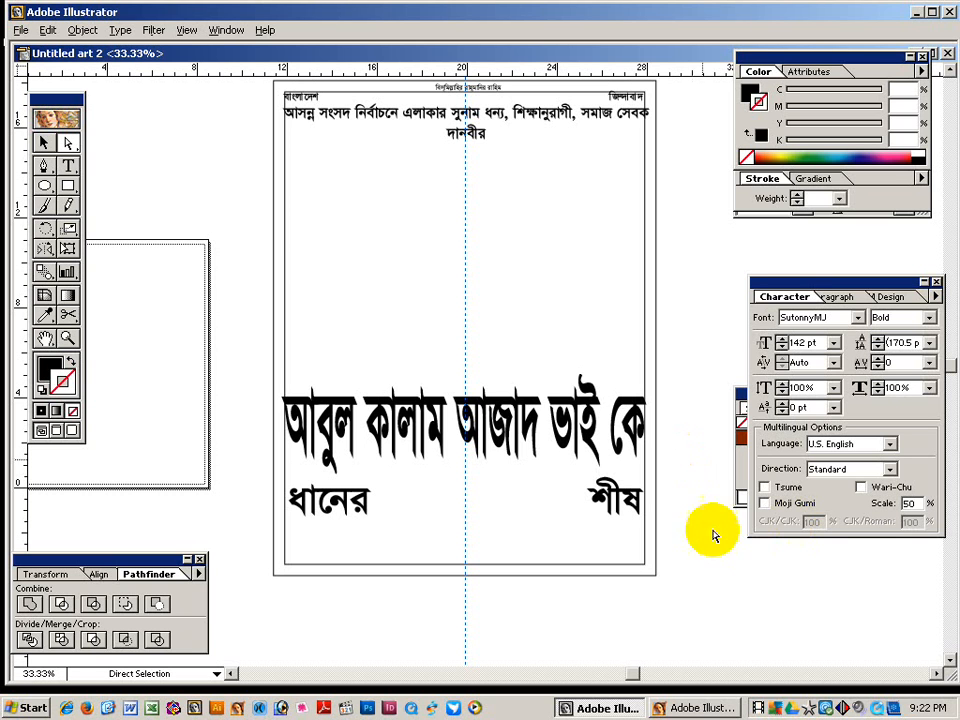
Select ধানের and শীষ together and duplicate the pair as a second row below.
left_click_drag(312, 500, 265, 516)
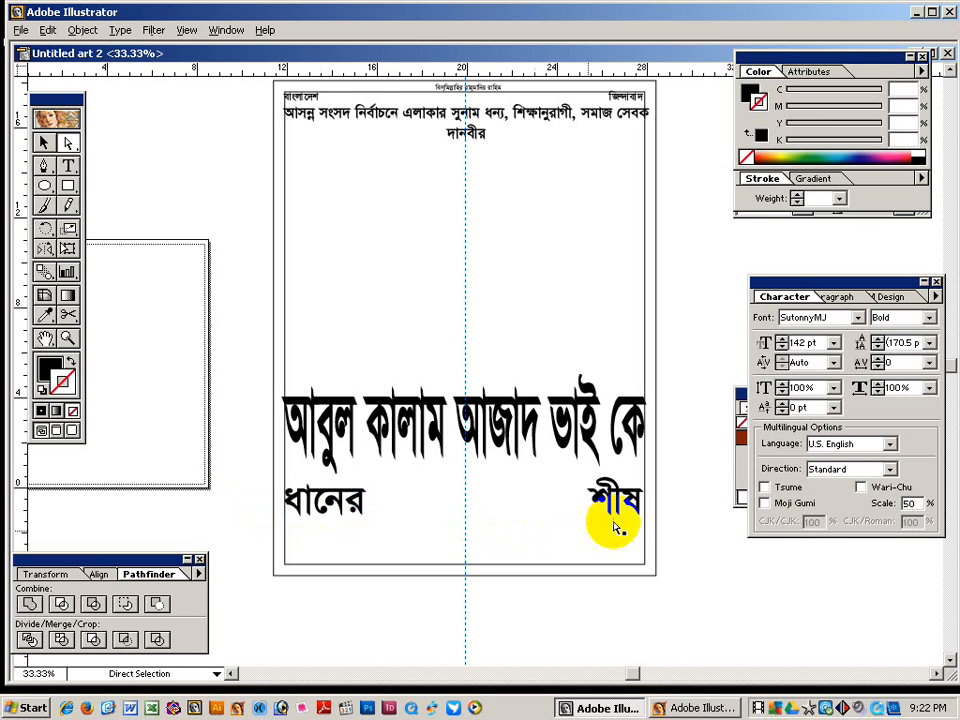
left_click_drag(617, 531, 637, 510)
left_click_drag(407, 514, 354, 525)
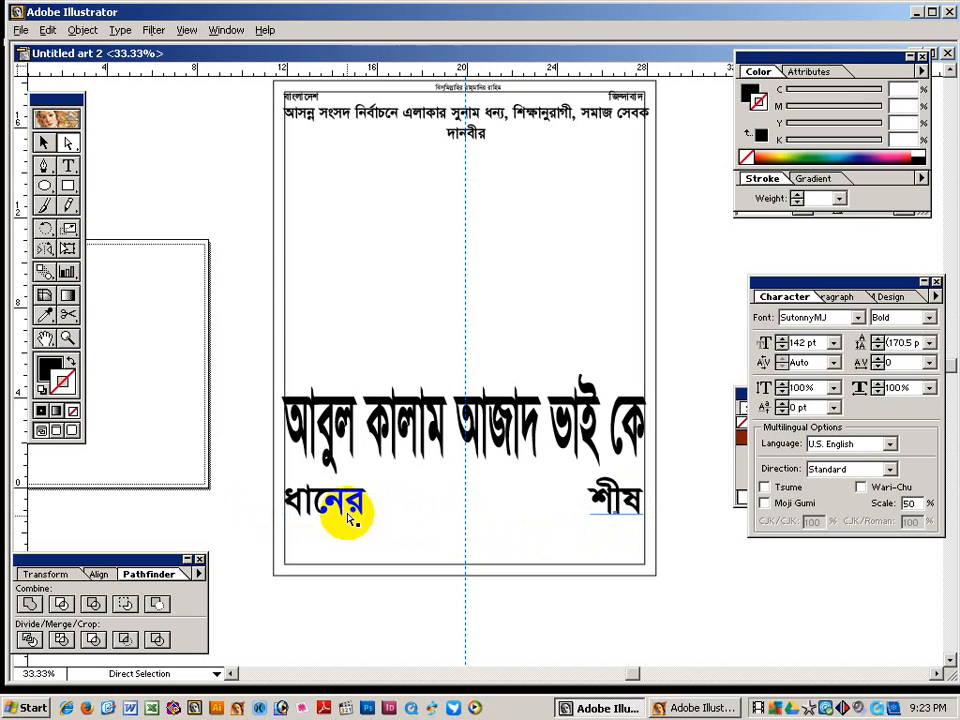
left_click(549, 501)
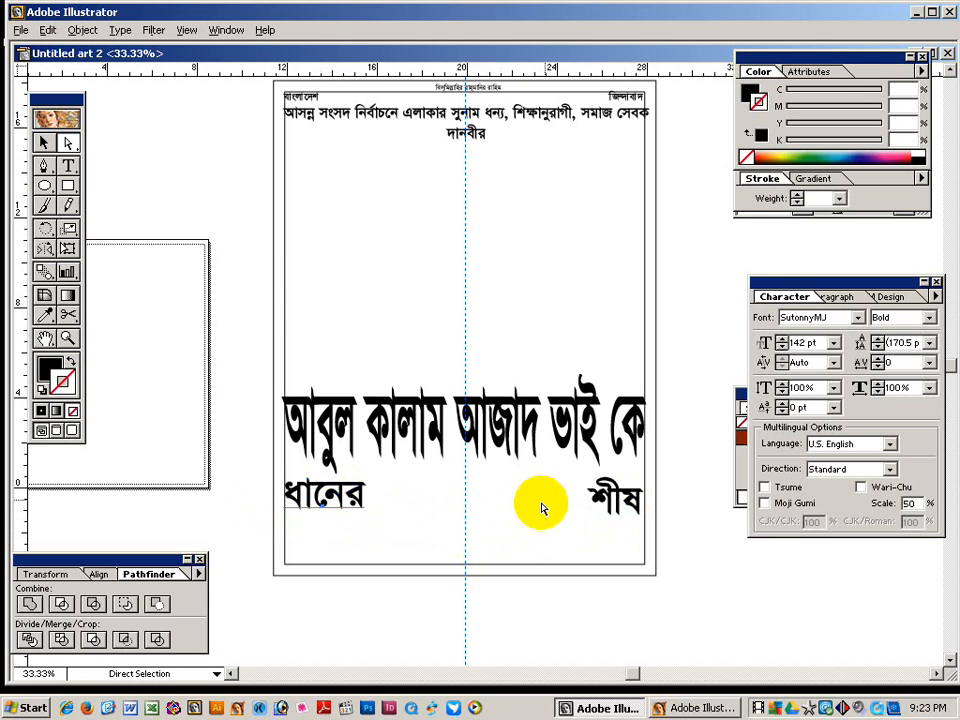
left_click_drag(588, 512, 614, 510)
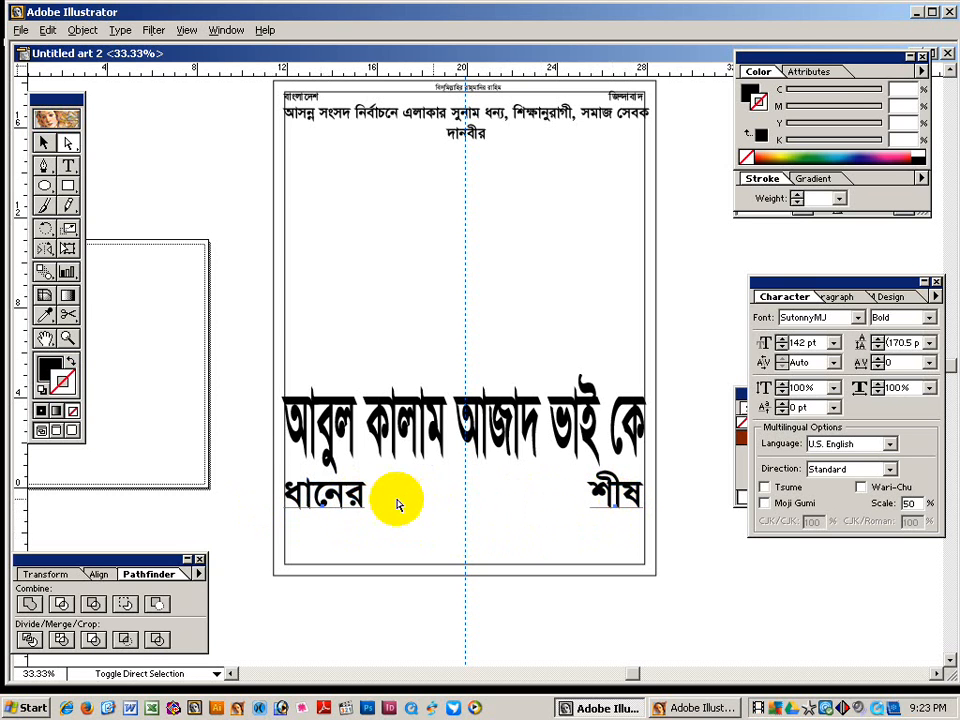
left_click_drag(356, 505, 201, 540)
left_click(68, 166)
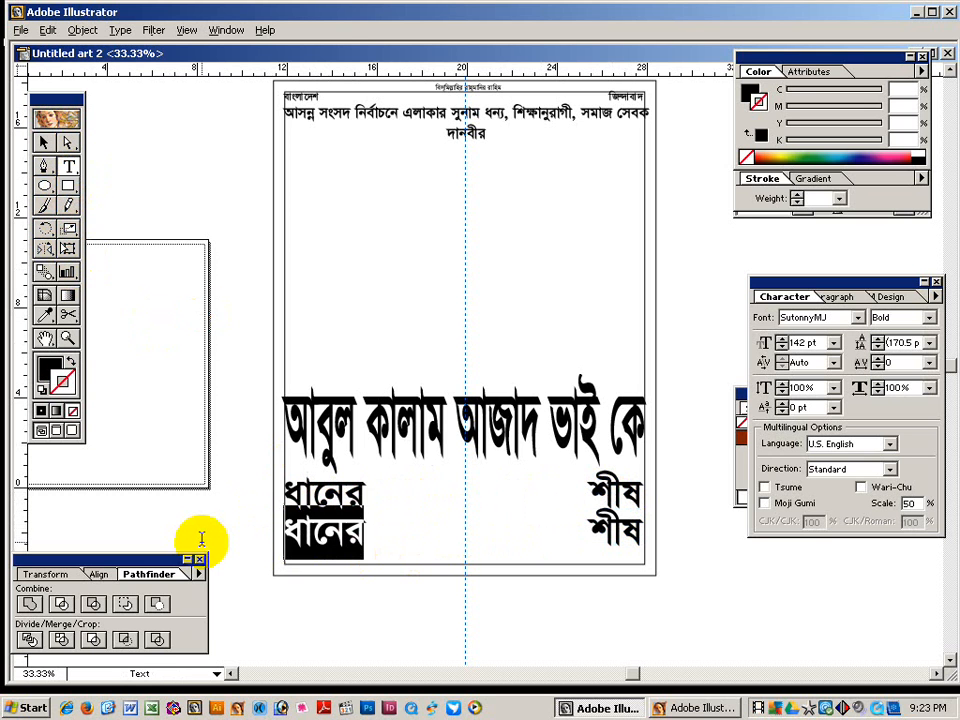
Retype the lower row as মার্কায় and ভোট দিয়ে, shifting ভোট দিয়ে left to fit.
type("মার্কায়")
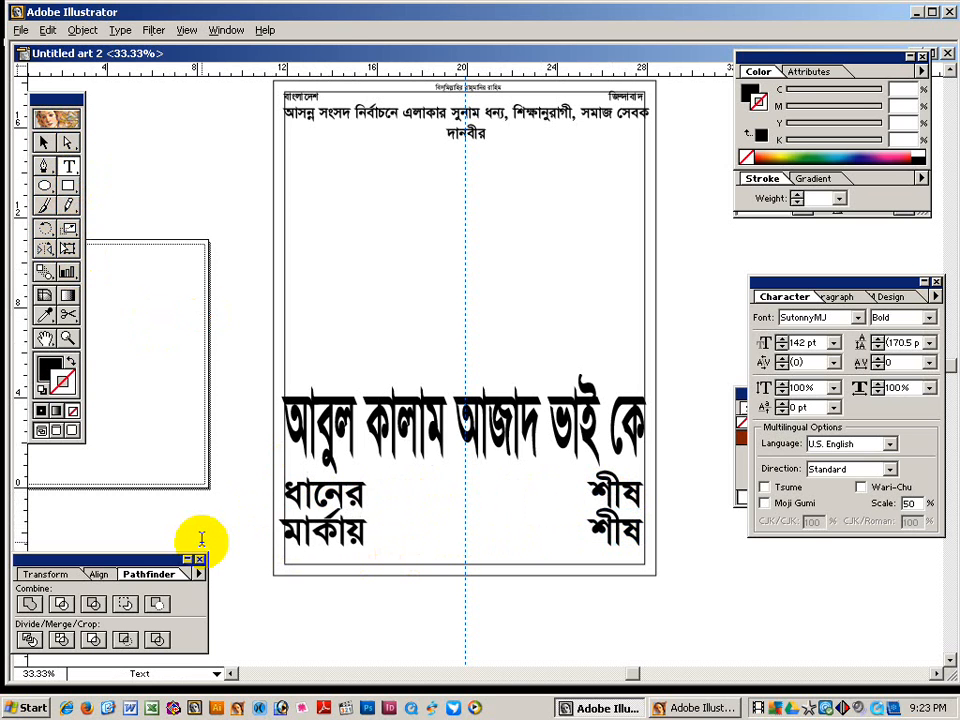
double_click(603, 537)
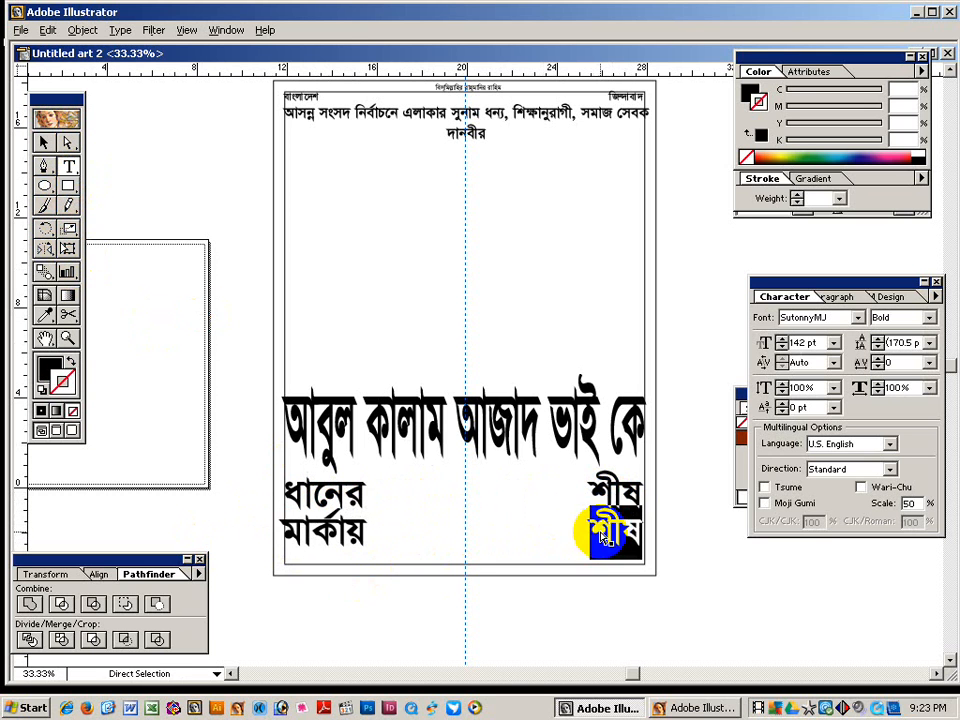
type("ভোট")
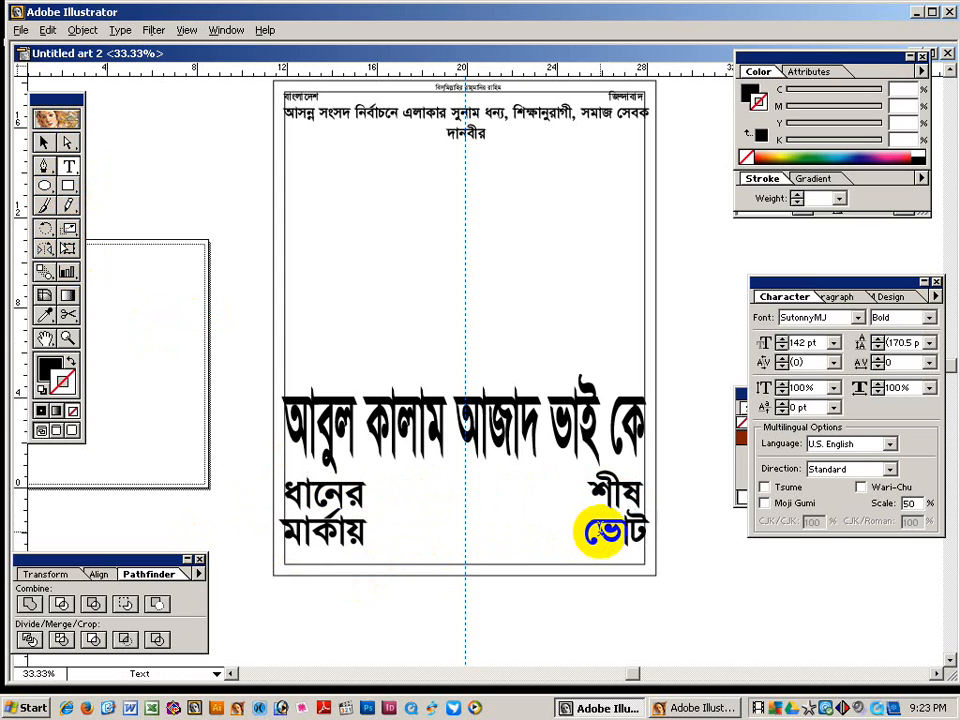
type(" দিয়ে")
left_click(68, 142)
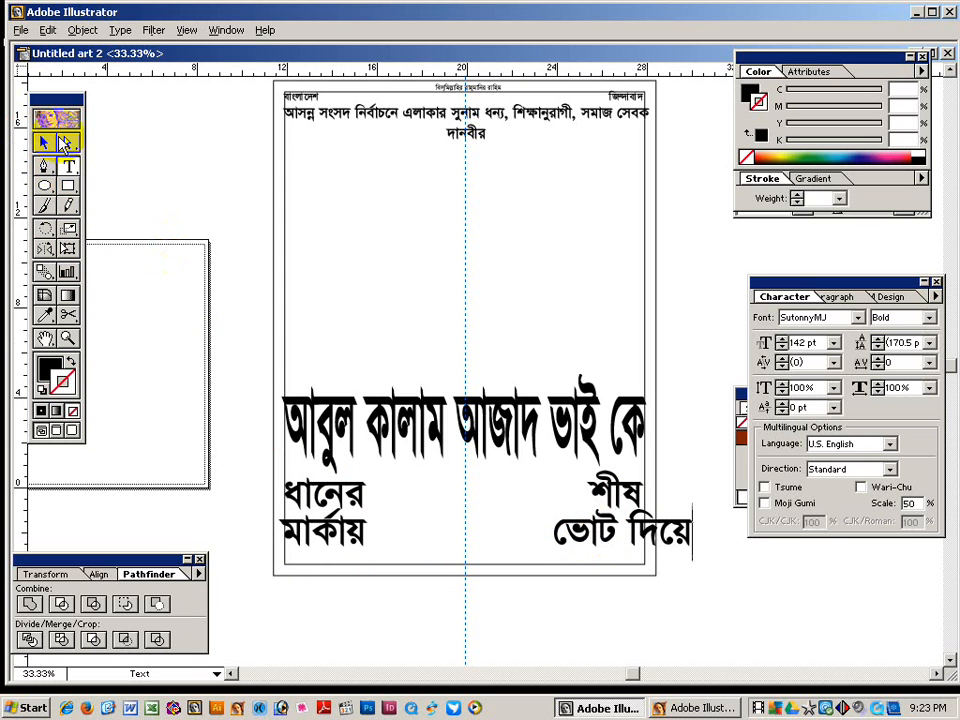
left_click_drag(560, 524, 522, 575)
Duplicate মার্কায় onto a new line below the row.
left_click_drag(458, 558, 456, 444)
left_click(320, 420)
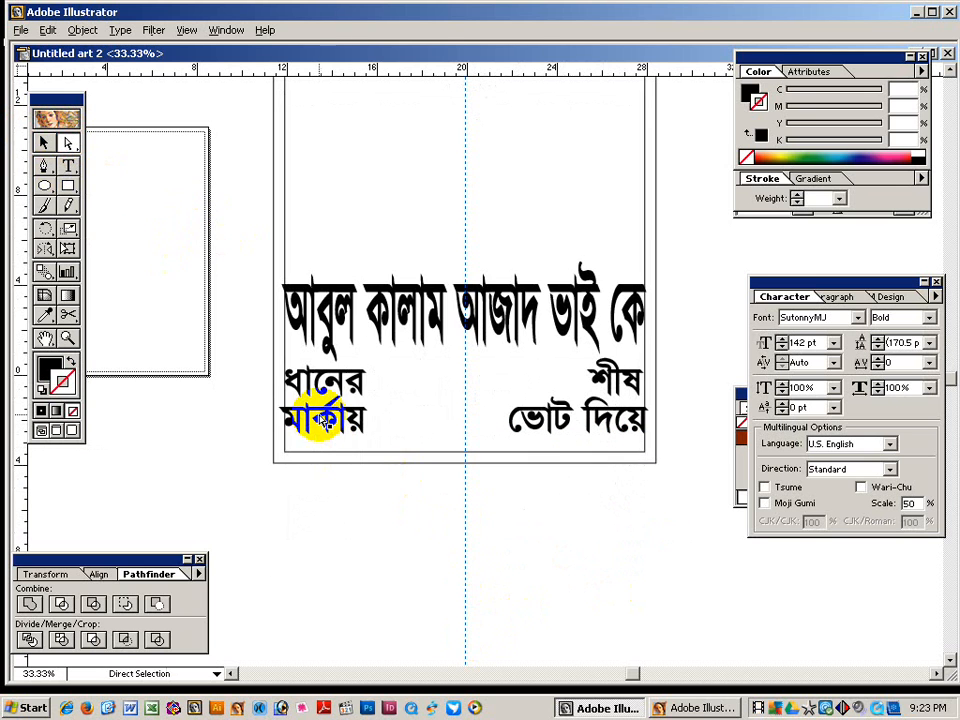
left_click_drag(322, 422, 321, 457)
Shrink the lower মার্কায় copy to 98 pt and clear its text.
left_click(320, 520)
key("ctrl+shift+comma")
key("ctrl+shift+comma")
key("ctrl+shift+comma")
key("ctrl+shift+comma")
key("ctrl+shift+comma")
key("ctrl+shift+comma")
key("ctrl+shift+comma")
key("ctrl+shift+comma")
key("ctrl+shift+comma")
key("ctrl+shift+comma")
key("ctrl+shift+comma")
key("ctrl+shift+comma")
key("ctrl+shift+comma")
key("ctrl+shift+comma")
key("ctrl+shift+comma")
key("ctrl+shift+comma")
key("ctrl+shift+comma")
key("ctrl+shift+comma")
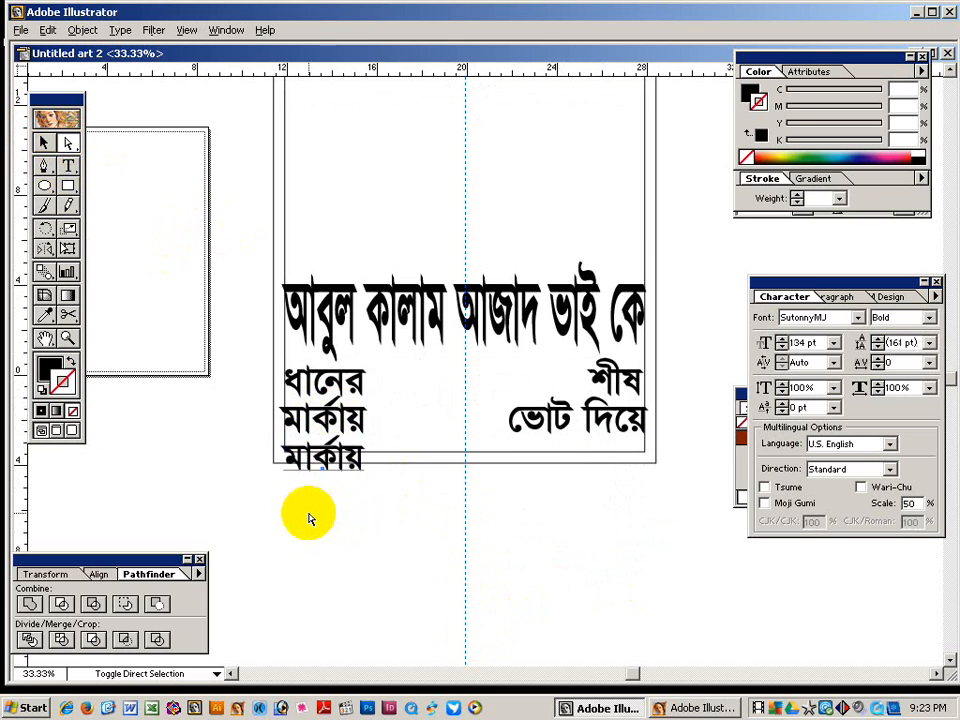
key("ctrl+shift+comma")
key("ctrl+shift+comma")
key("ctrl+shift+comma")
key("ctrl+shift+comma")
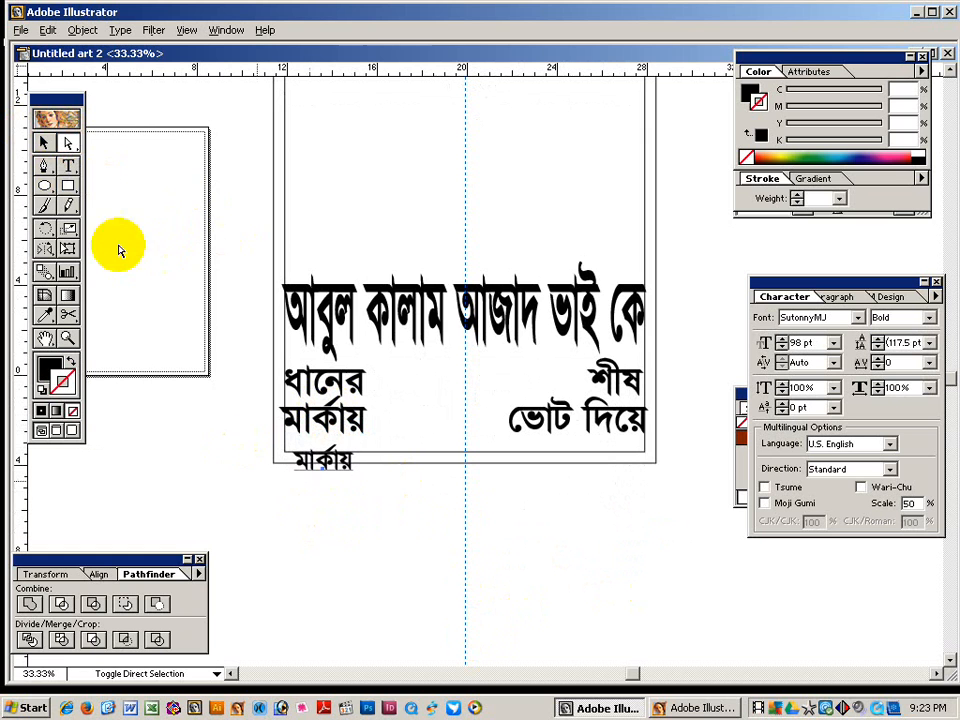
left_click(68, 166)
left_click(325, 462)
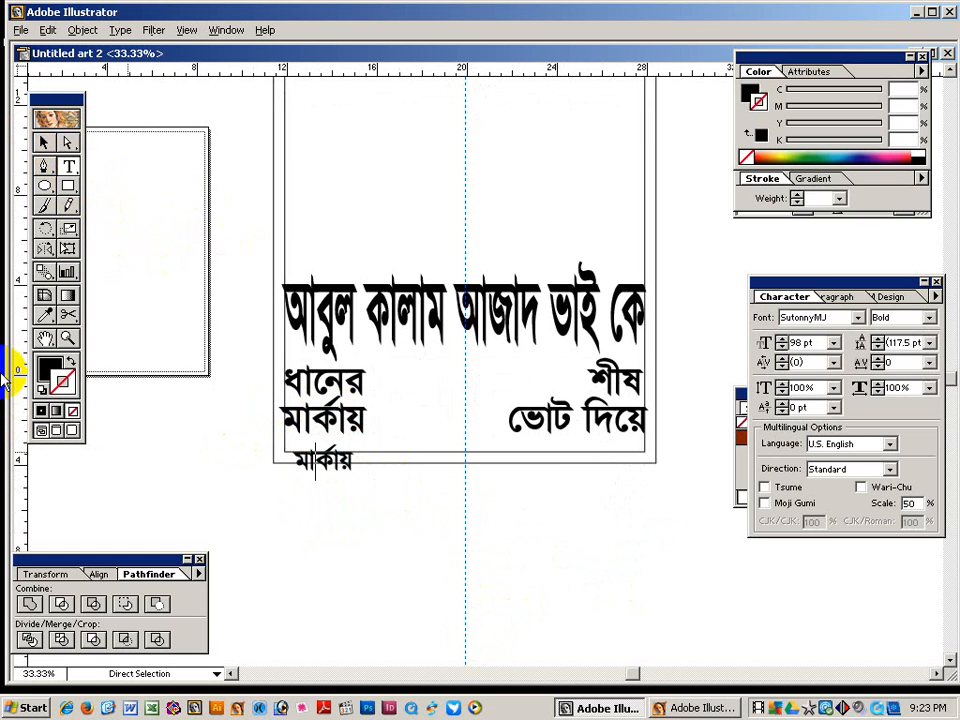
key("ctrl+a")
key("Delete")
Type 'এলাকার উন্নয়ন করার সুযোগ দিন ।' and move it into the poster's bottom area.
type("এ")
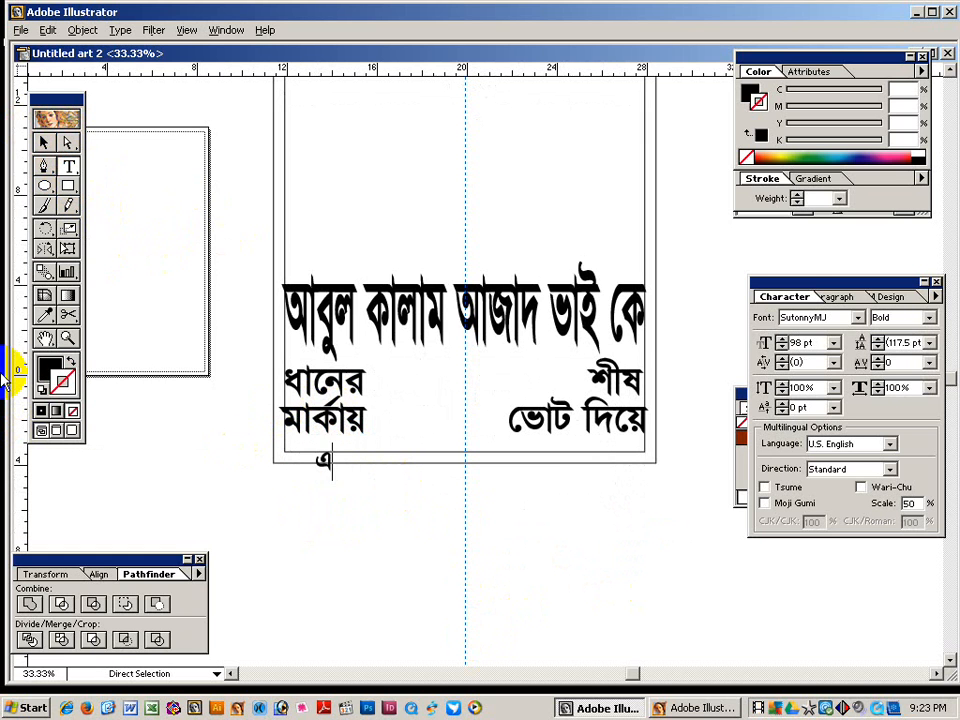
type("লাকার উনন")
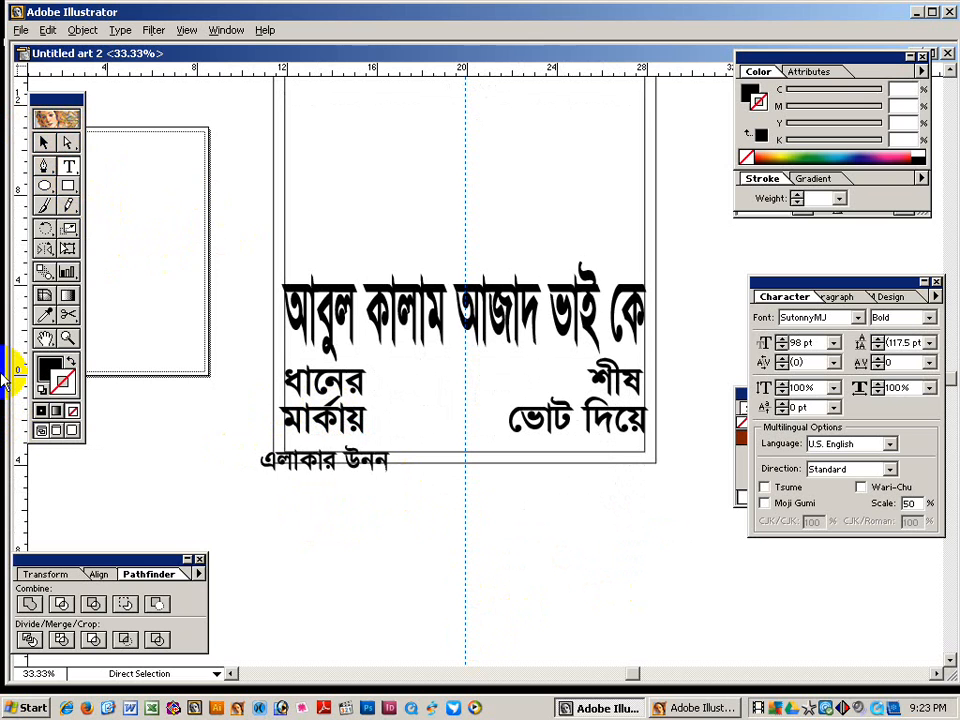
key("BackSpace")
key("BackSpace")
type("ন্নয়ন")
type(" ক")
key("BackSpace")
key("BackSpace")
type("ন")
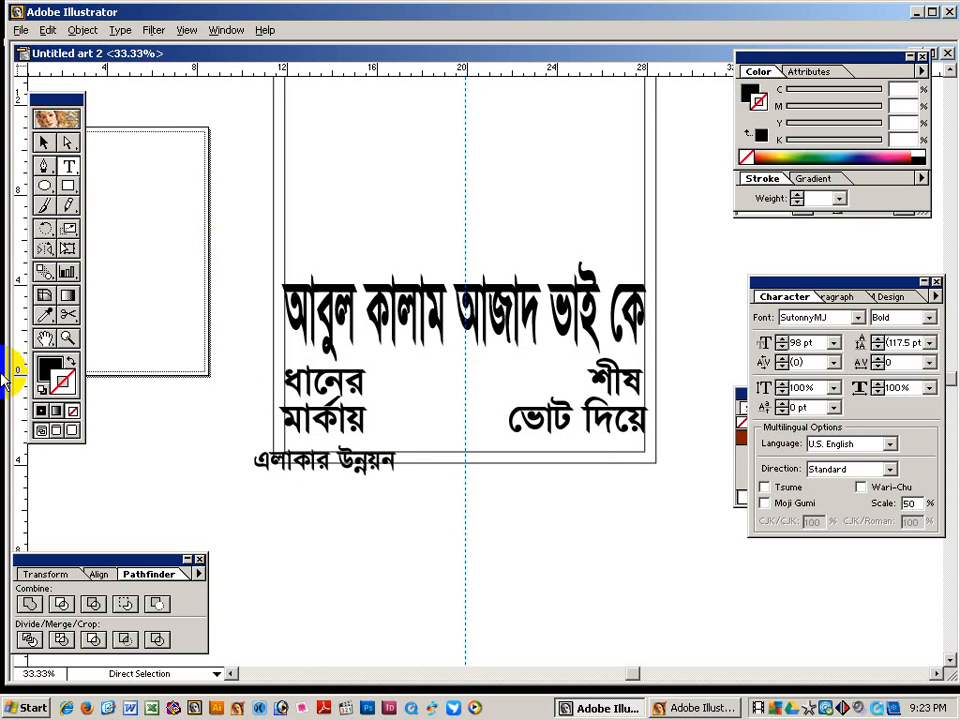
type(" করার স")
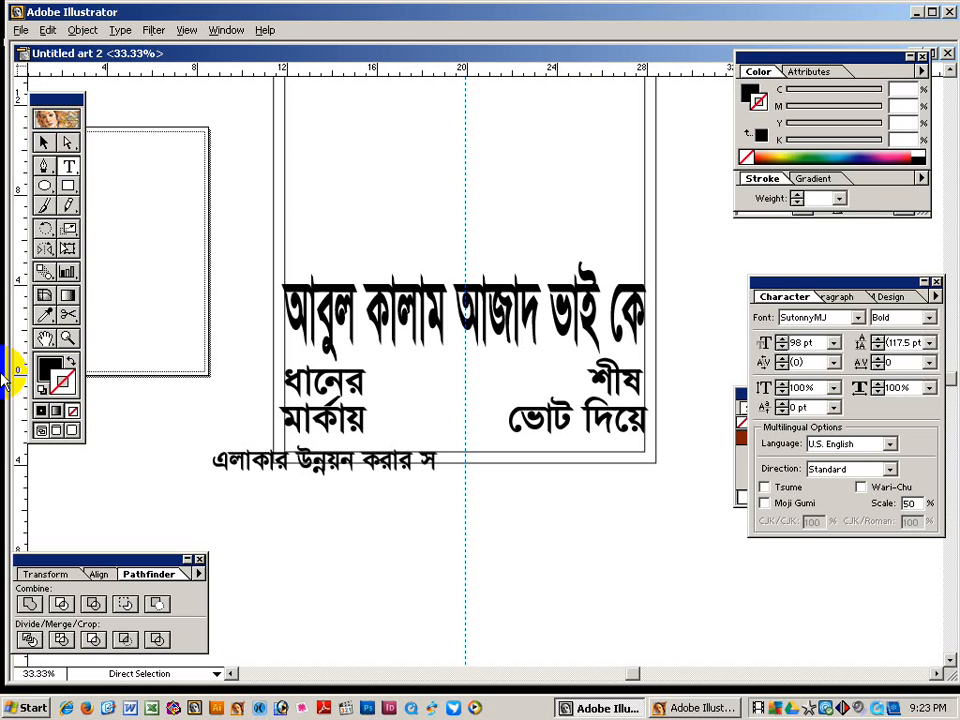
type("ুযোগ দিন ।")
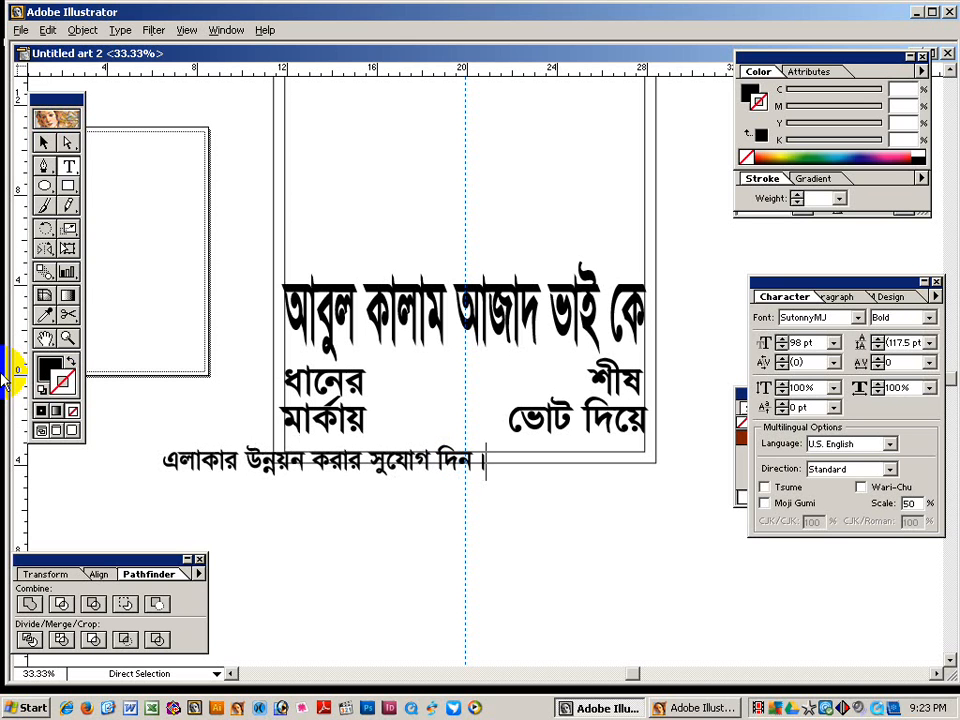
left_click(43, 142)
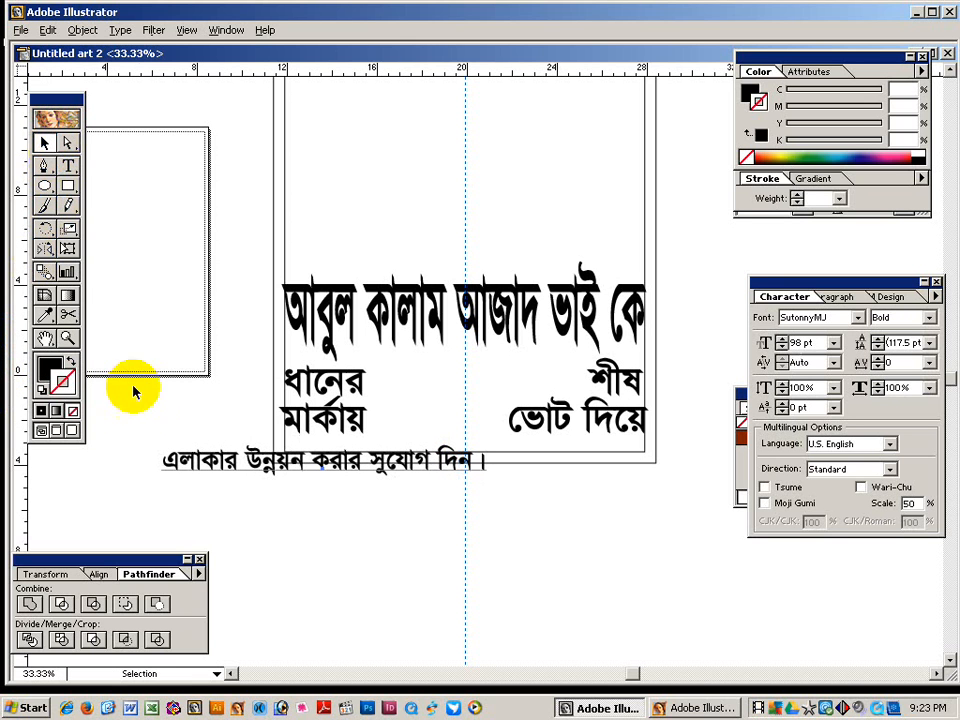
left_click_drag(201, 491, 317, 463)
Make the bottom sentence shorter and stretch it across the page width.
double_click(457, 452)
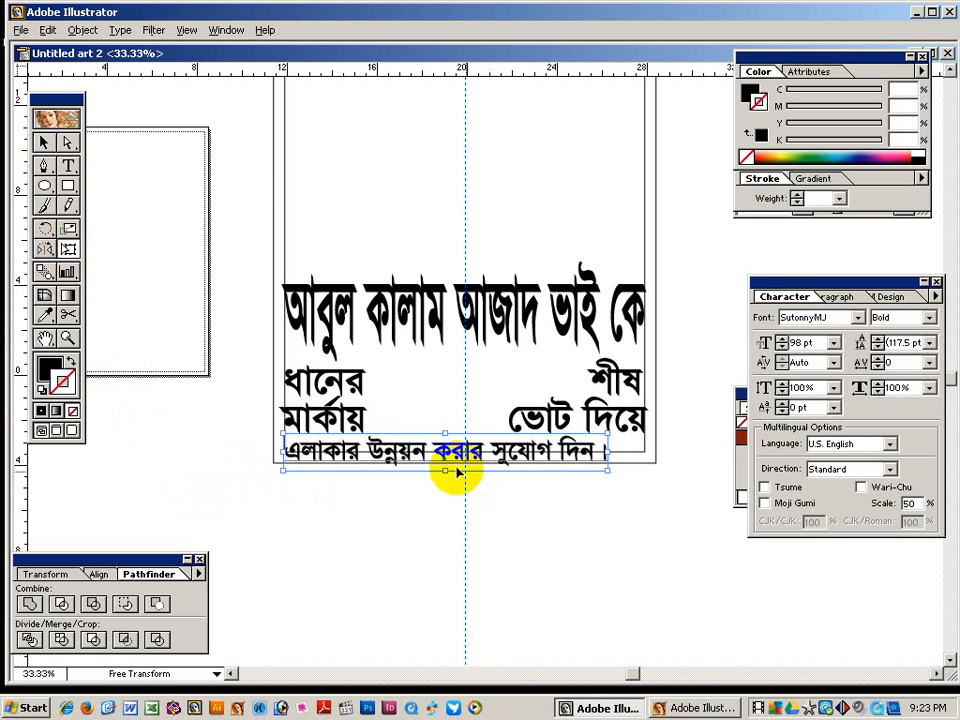
left_click_drag(443, 468, 439, 437)
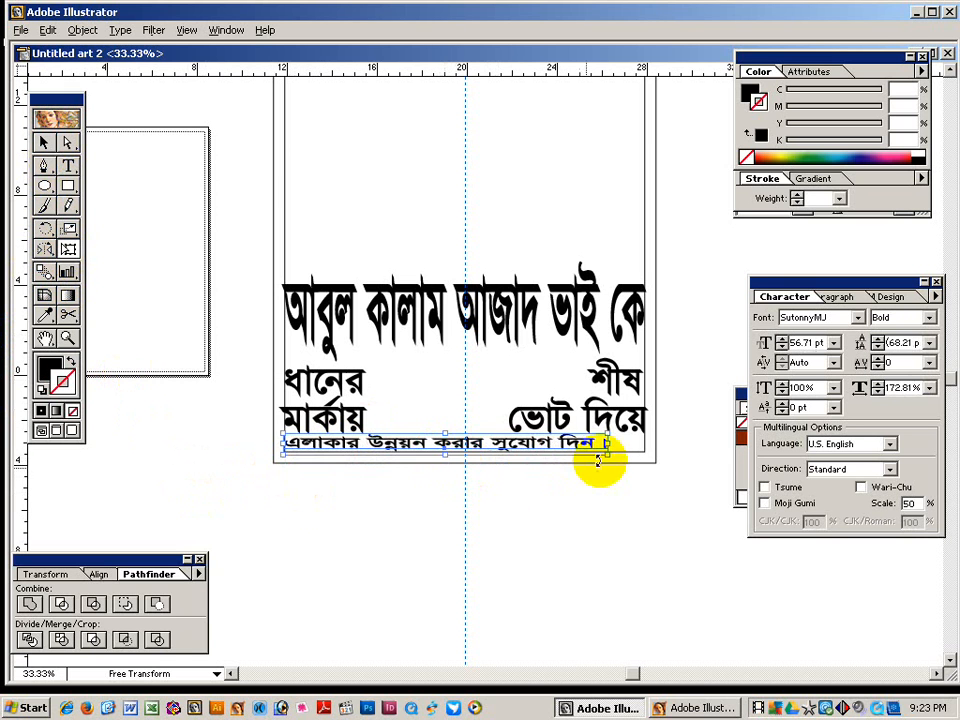
left_click_drag(606, 442, 648, 447)
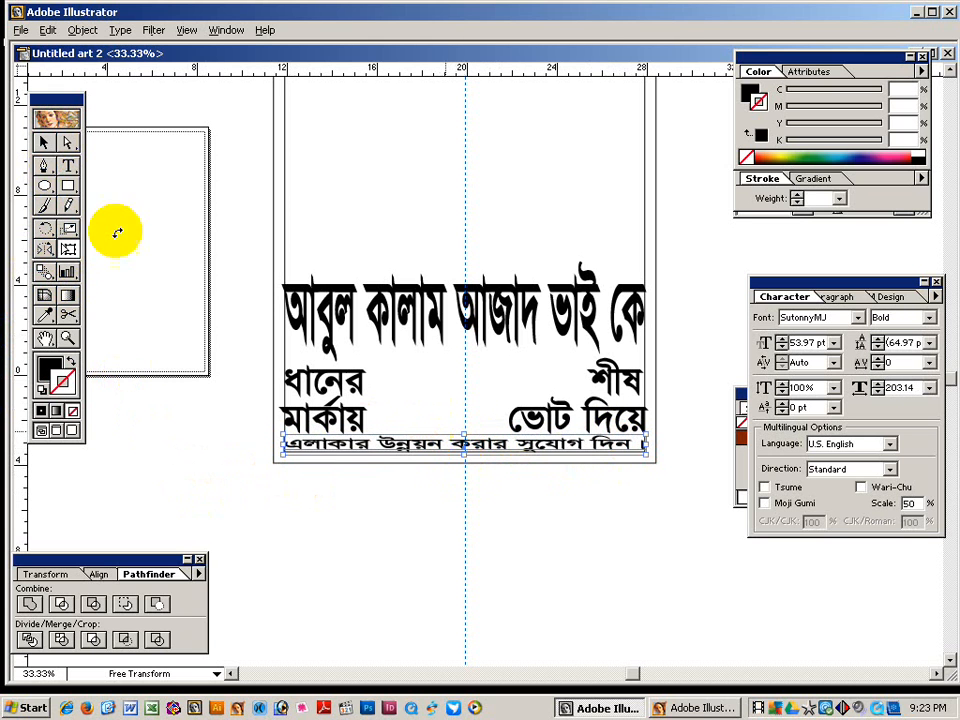
Squash the ধানের…শীষ and মার্কায়…ভোট দিয়ে rows to a shorter height with Free Transform.
left_click(44, 142)
left_click(318, 385)
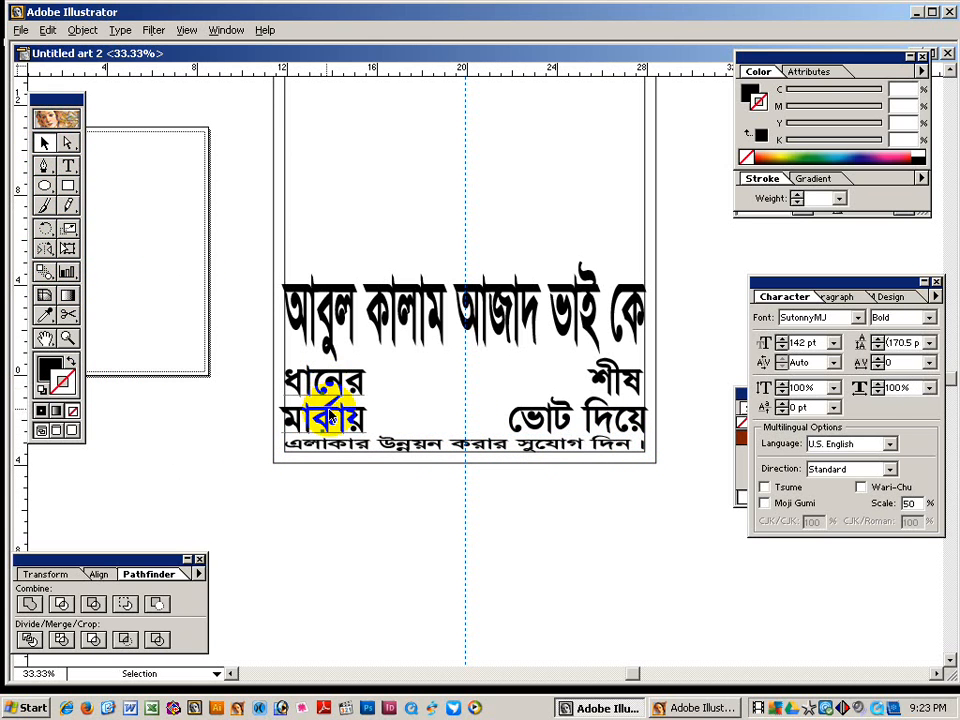
left_click(522, 422, "shift")
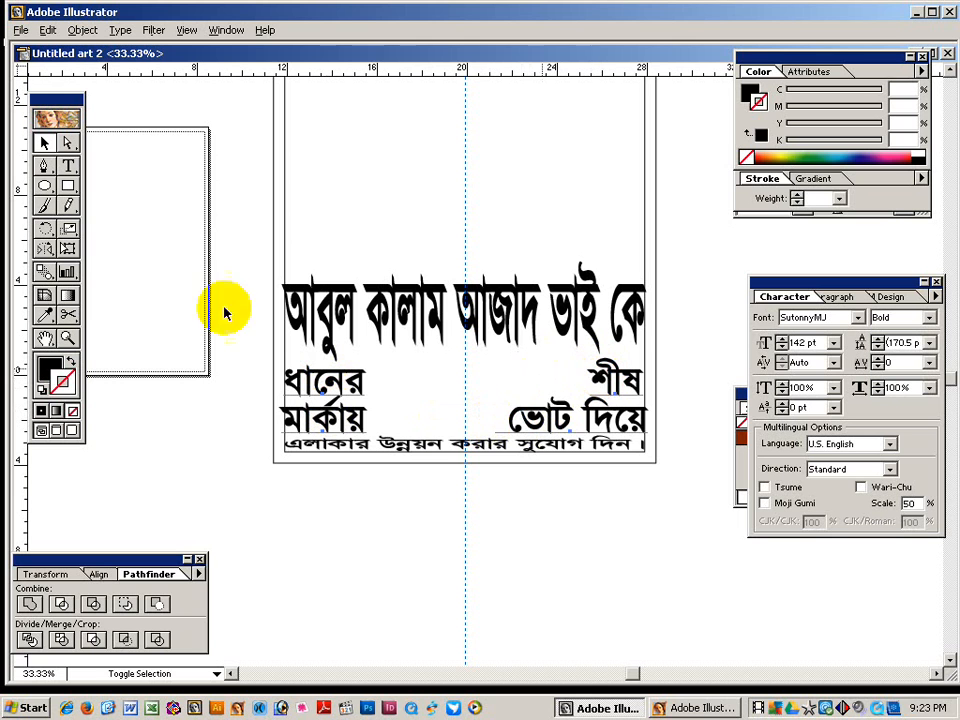
left_click(67, 248)
left_click_drag(464, 452, 465, 430)
Narrow the ভোট দিয়ে text horizontally so it fits inside the right edge.
left_click(44, 145)
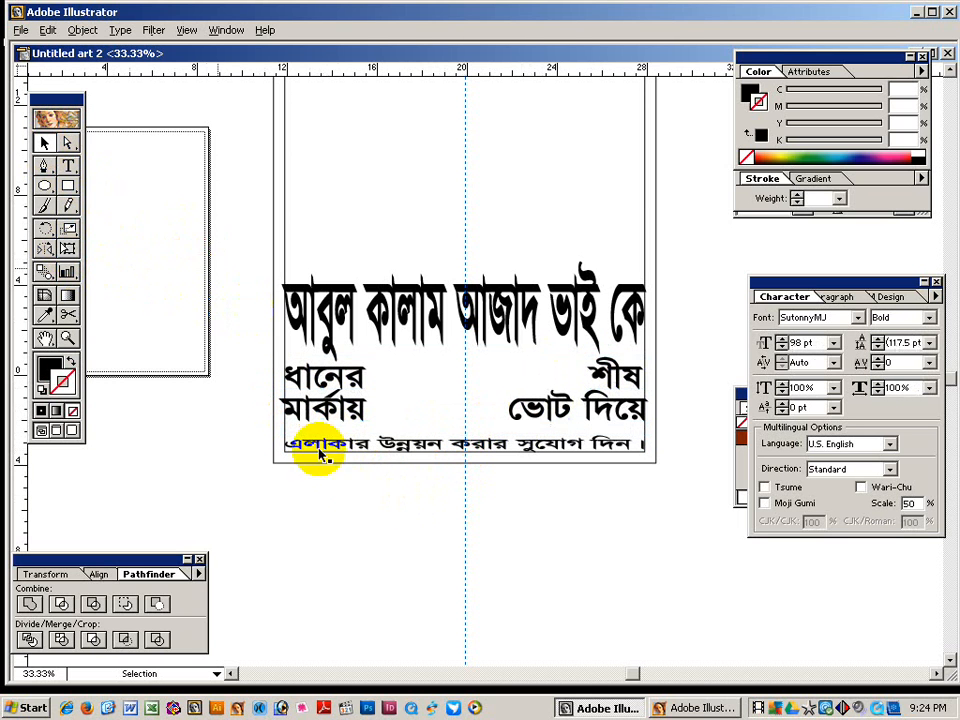
left_click(360, 450)
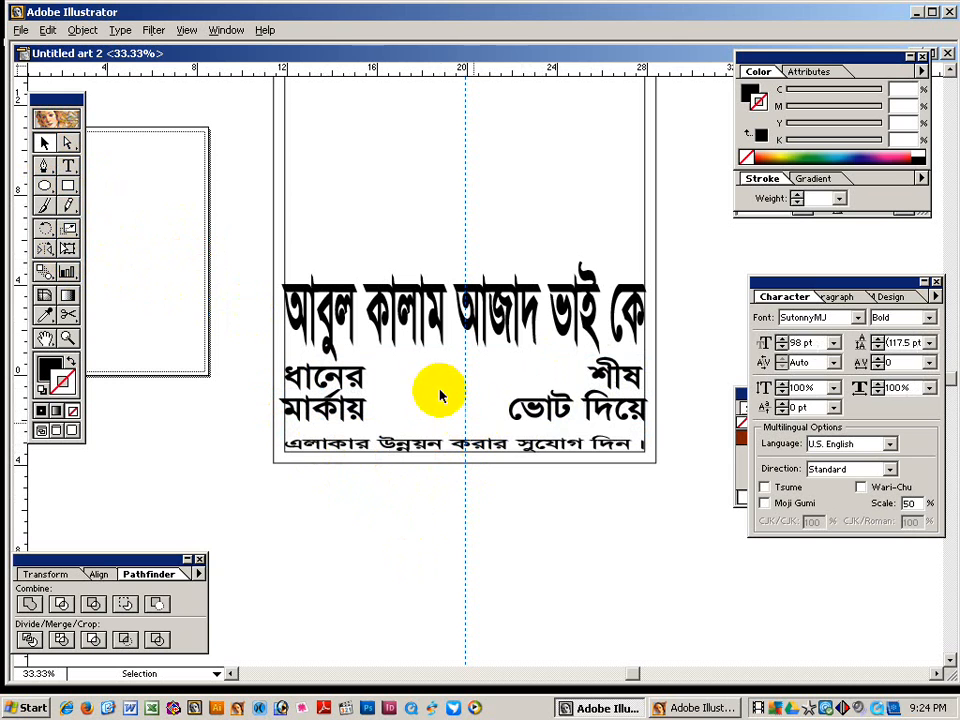
left_click(512, 405)
left_click(67, 248)
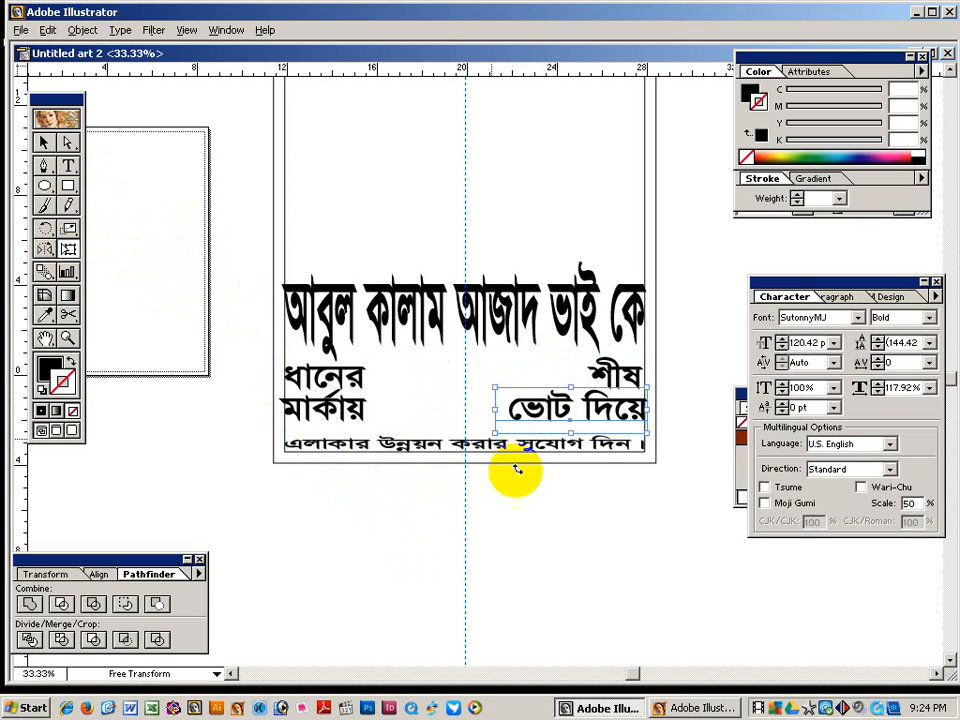
left_click_drag(495, 408, 525, 407)
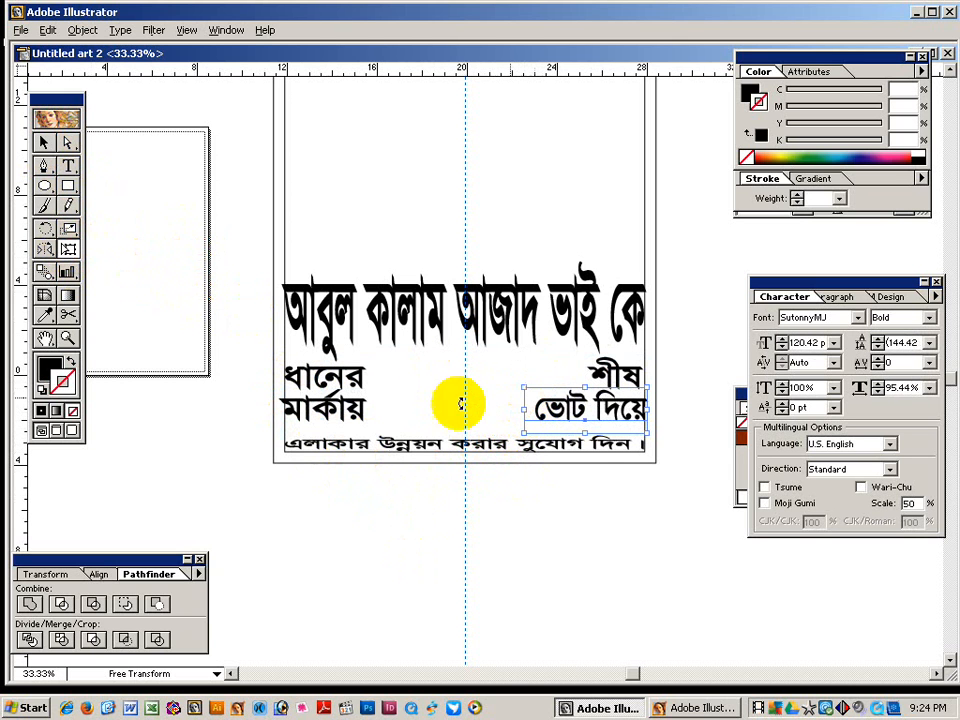
left_click(44, 143)
left_click(456, 401)
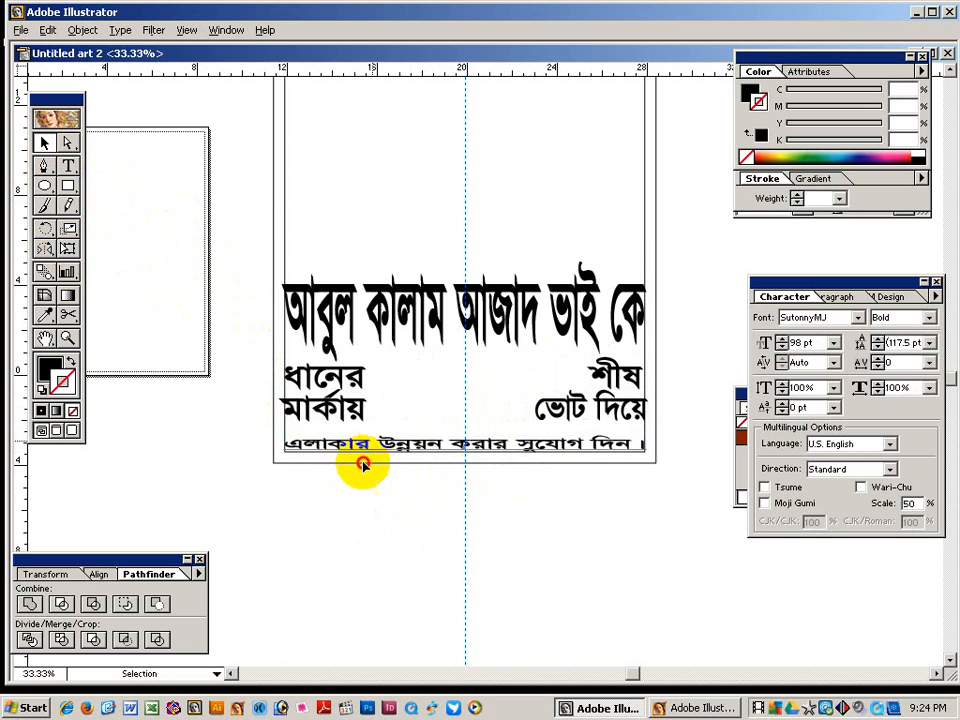
Copy the bottom line below the poster, shrink it to 29.97 pt and move it left.
left_click_drag(364, 447, 350, 481)
key("ctrl+space")
left_click_drag(261, 392, 476, 574)
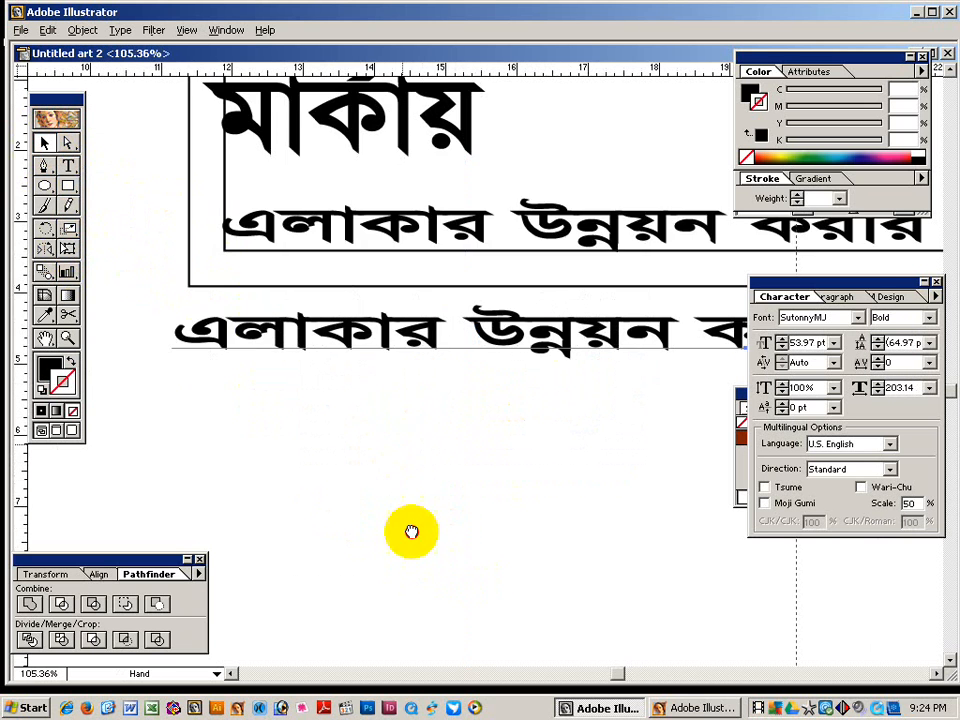
scroll(409, 480, "up", 2)
left_click_drag(407, 430, 406, 399)
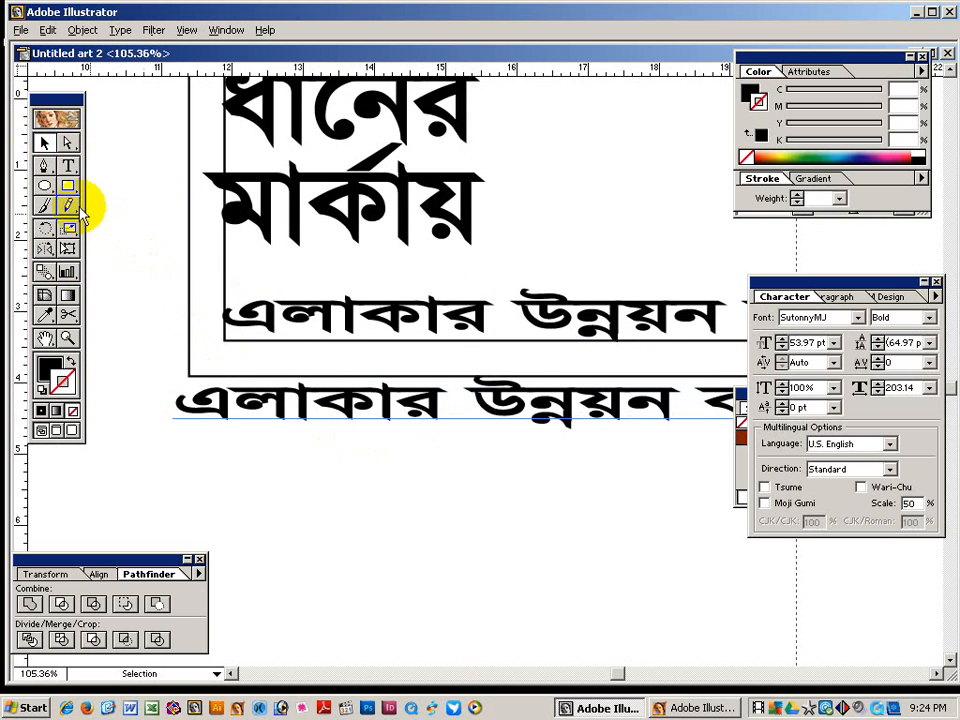
key("ctrl+shift+comma")
key("ctrl+shift+comma")
key("ctrl+shift+comma")
key("ctrl+shift+comma")
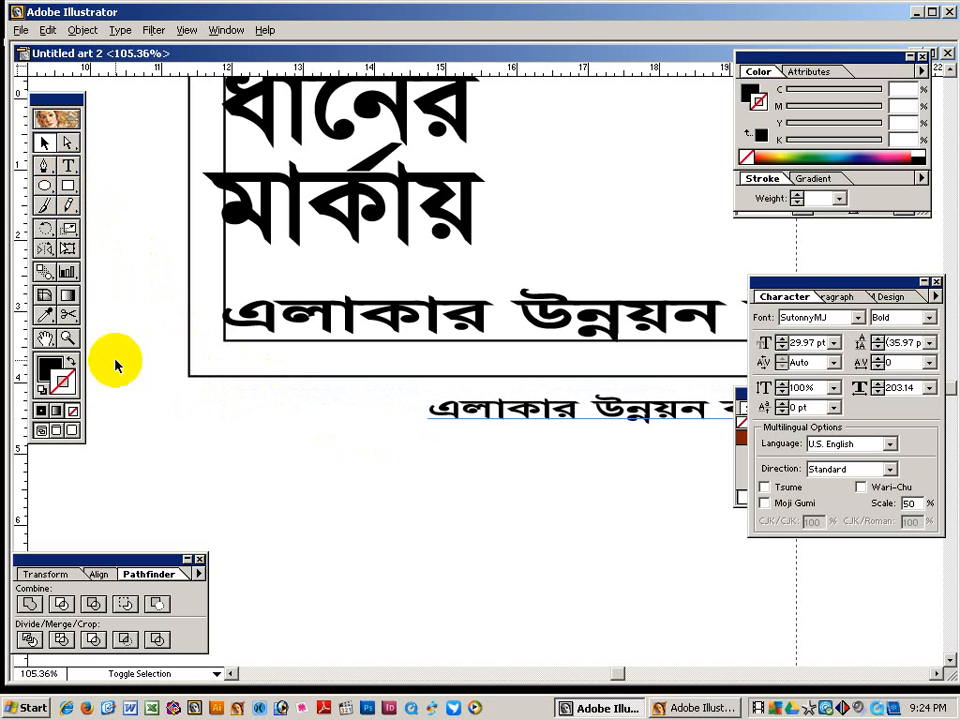
left_click_drag(503, 418, 261, 398)
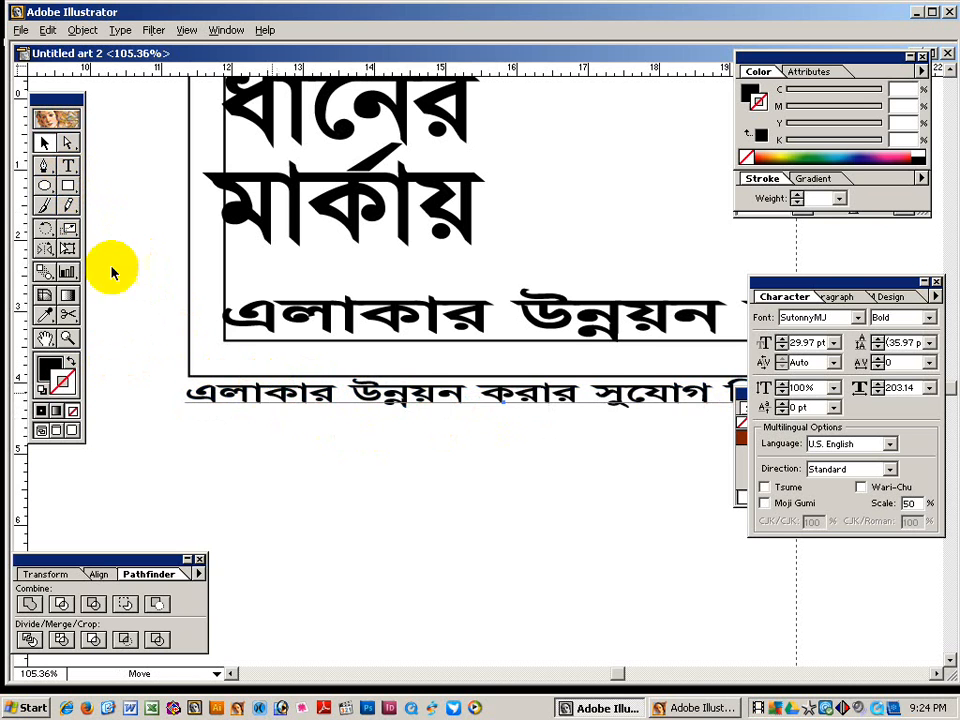
Retype the small line as 'প্রচারে : এলাকাবাসী ।', left-aligned under the poster's bottom-left corner.
left_click(60, 170)
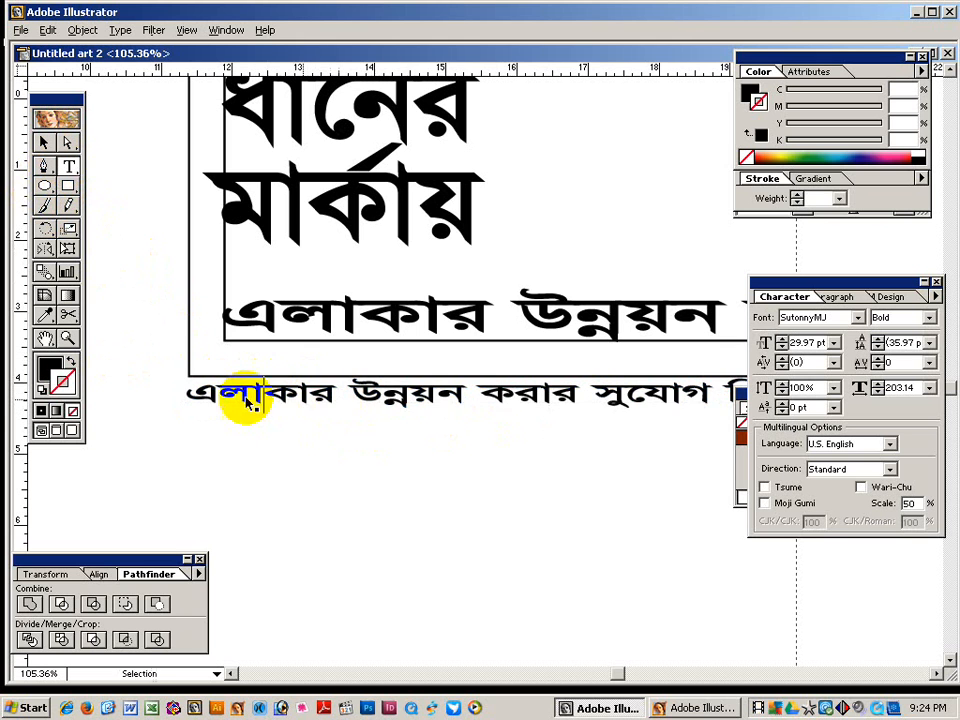
triple_click(242, 400)
type("প্রচারে")
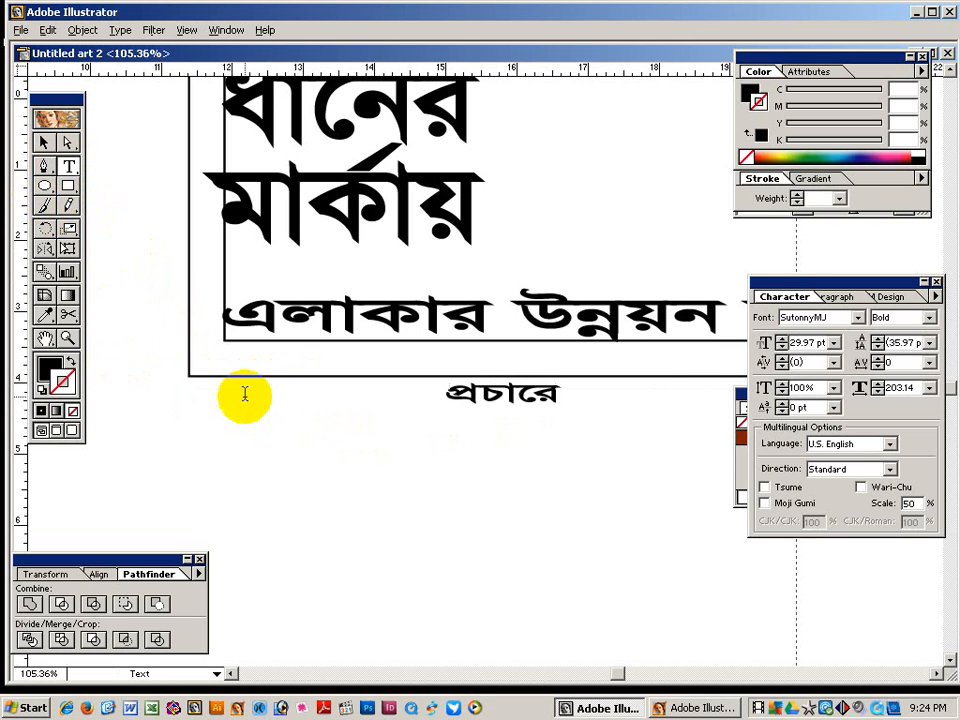
type(" : এ")
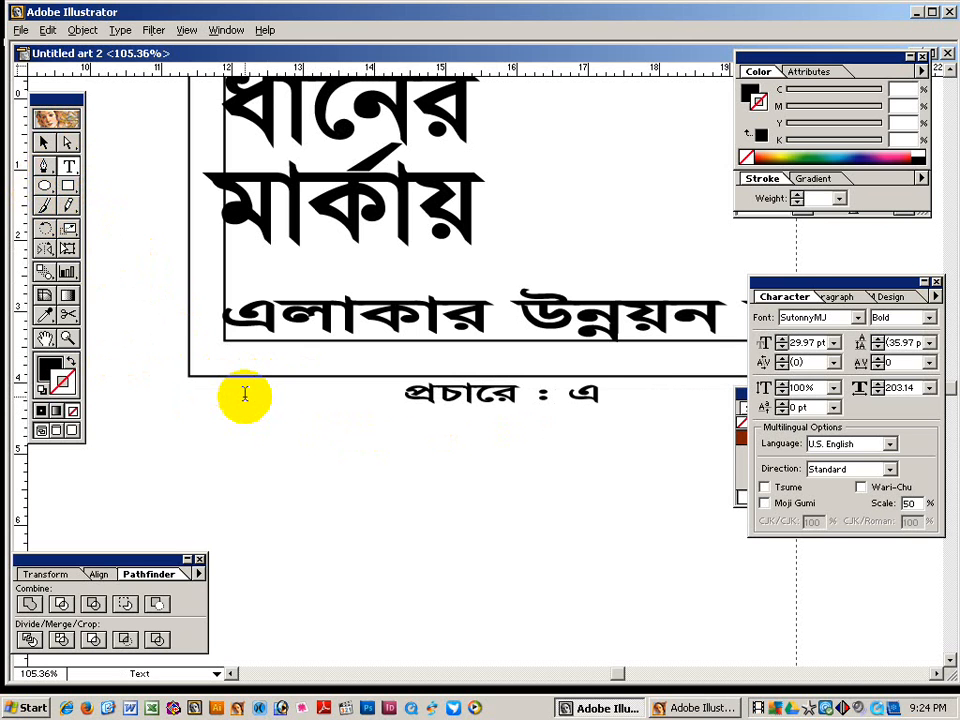
type("লাকাবা")
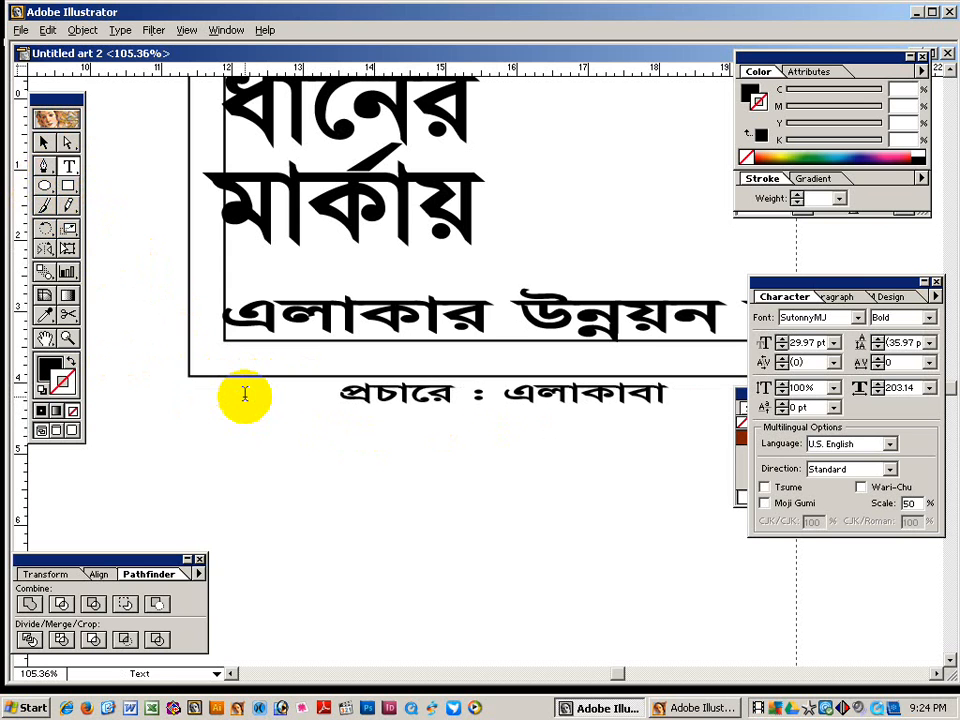
type("সী ।")
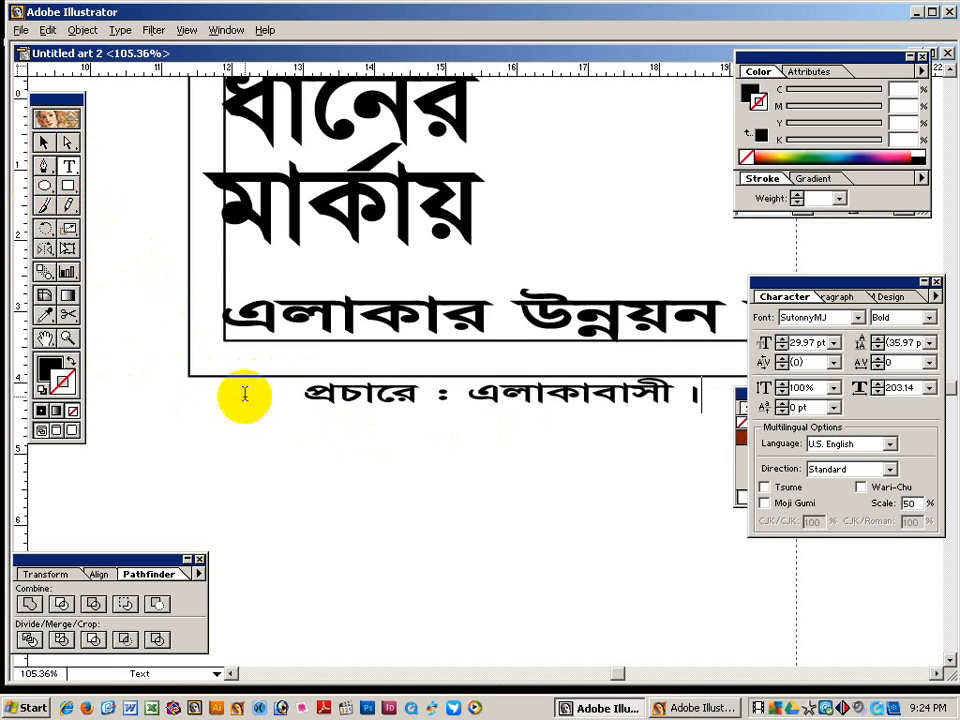
left_click(44, 142)
left_click_drag(364, 405, 263, 399)
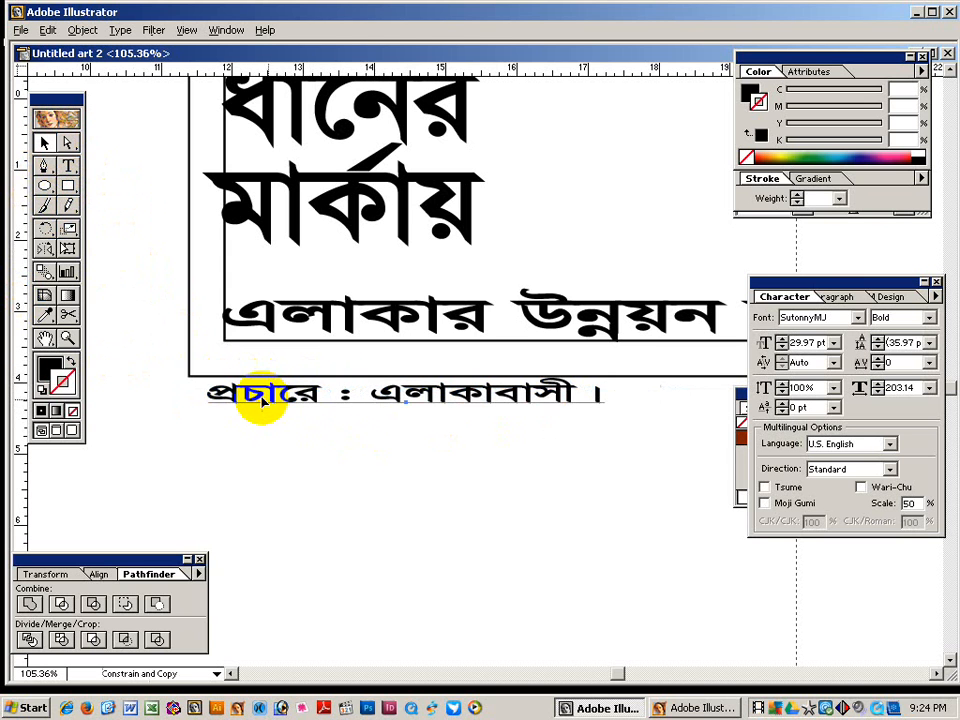
key("ctrl+shift+l")
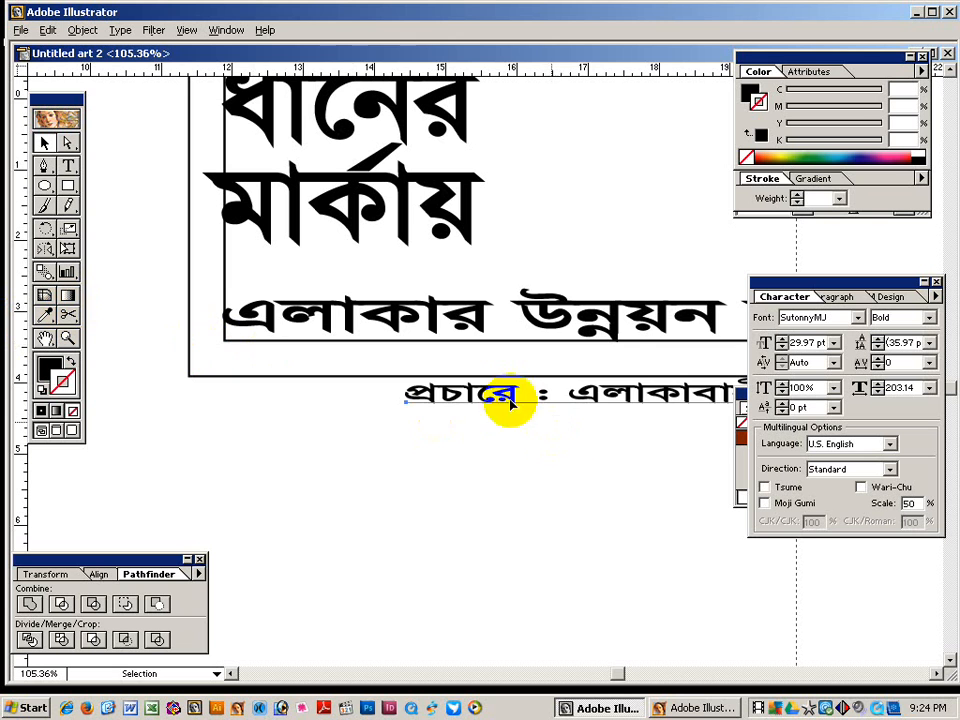
left_click_drag(504, 403, 281, 416)
key("z")
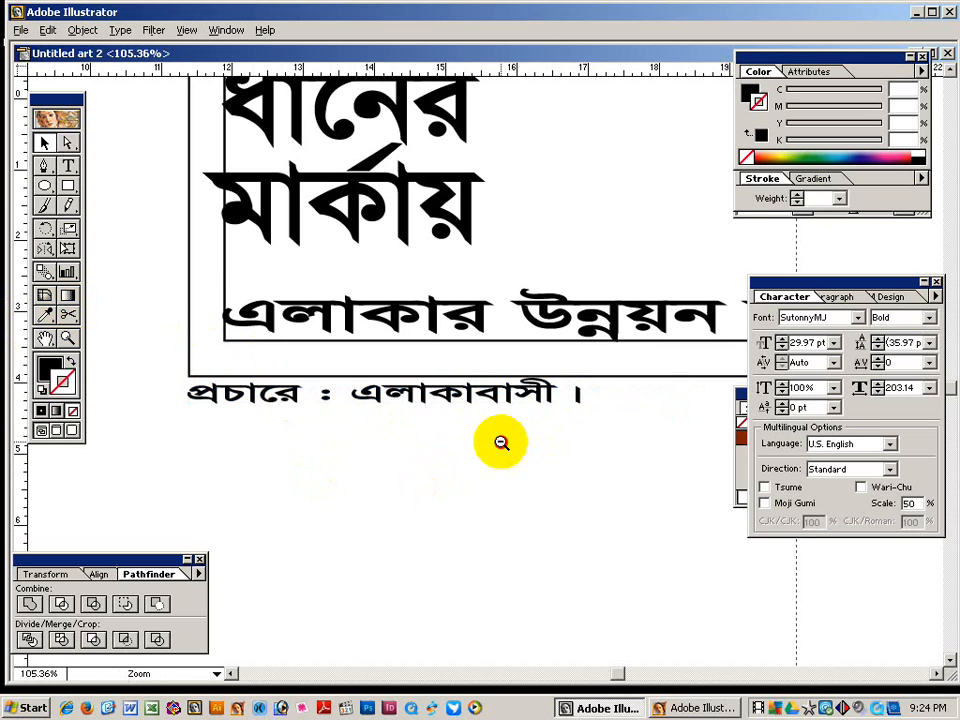
left_click(514, 426, "alt")
left_click_drag(514, 426, 302, 437)
left_click(527, 423, "alt")
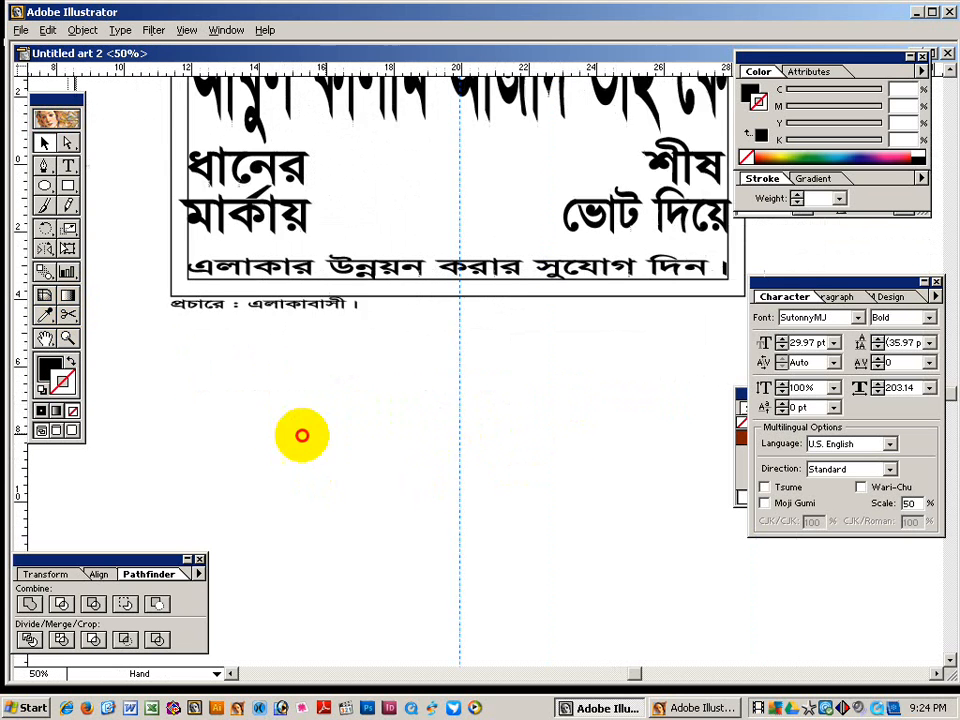
Narrow the প্রচারে credit line horizontally to 150% with Free Transform.
right_click(311, 393)
key("Escape")
left_click_drag(380, 433, 445, 472)
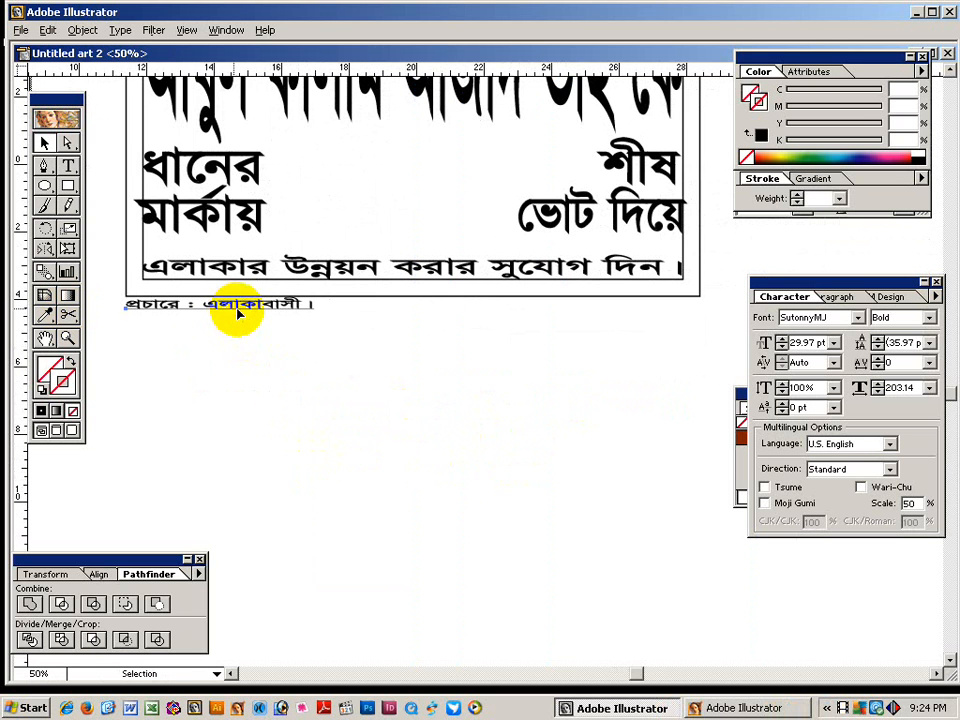
left_click(237, 314)
left_click(68, 248)
left_click_drag(313, 303, 265, 304)
left_click(44, 142)
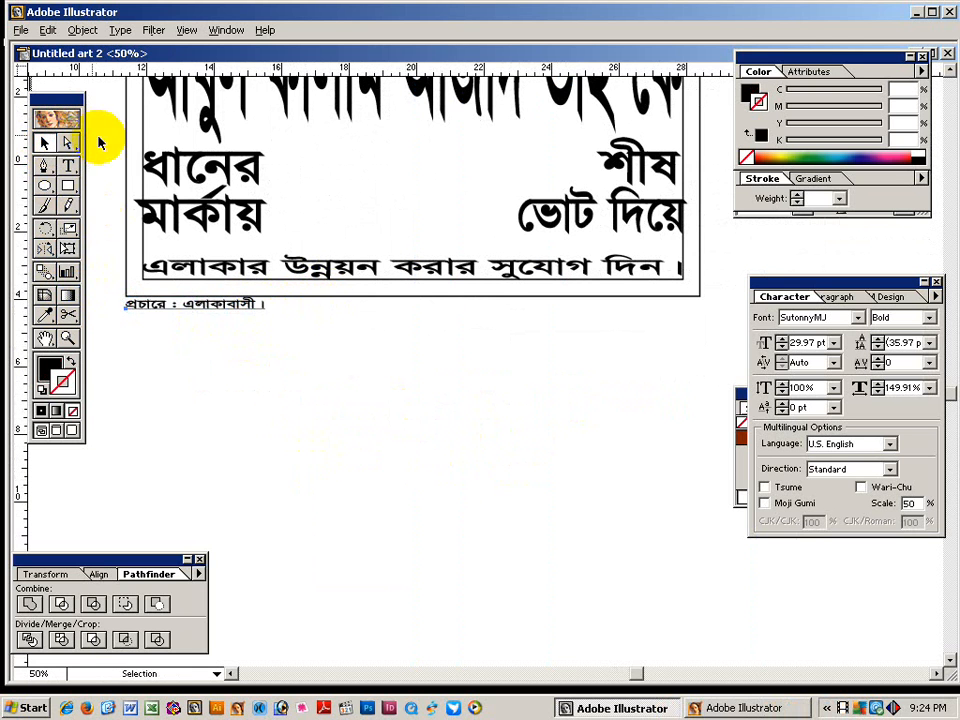
Copy the credit line to the right, reword it 'মুদ্রাণে : অনামিকা প্রিন্টার্স ।', then zoom to 25%.
left_click_drag(171, 302, 594, 345)
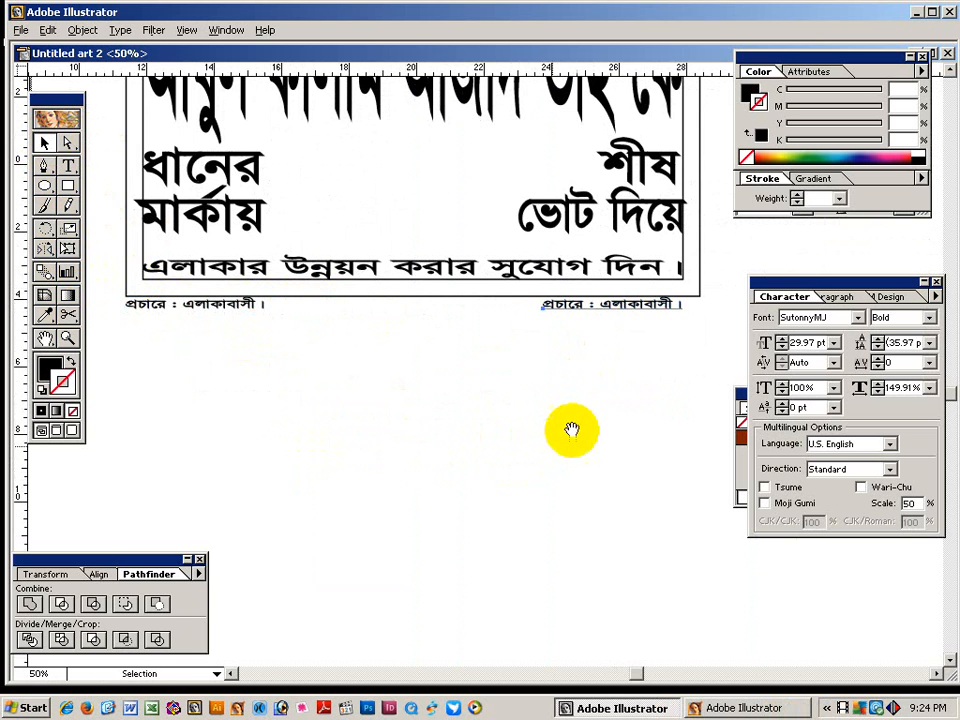
left_click_drag(568, 429, 414, 407)
scroll(369, 439, "up", 3)
left_click(67, 168)
left_click(434, 390)
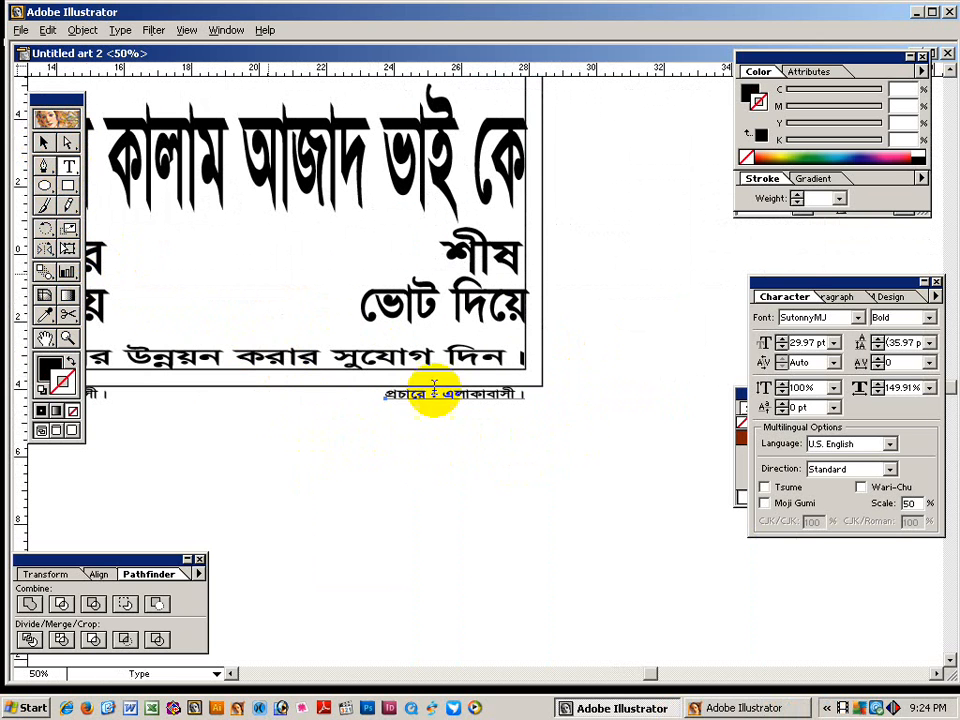
left_click_drag(441, 395, 561, 403)
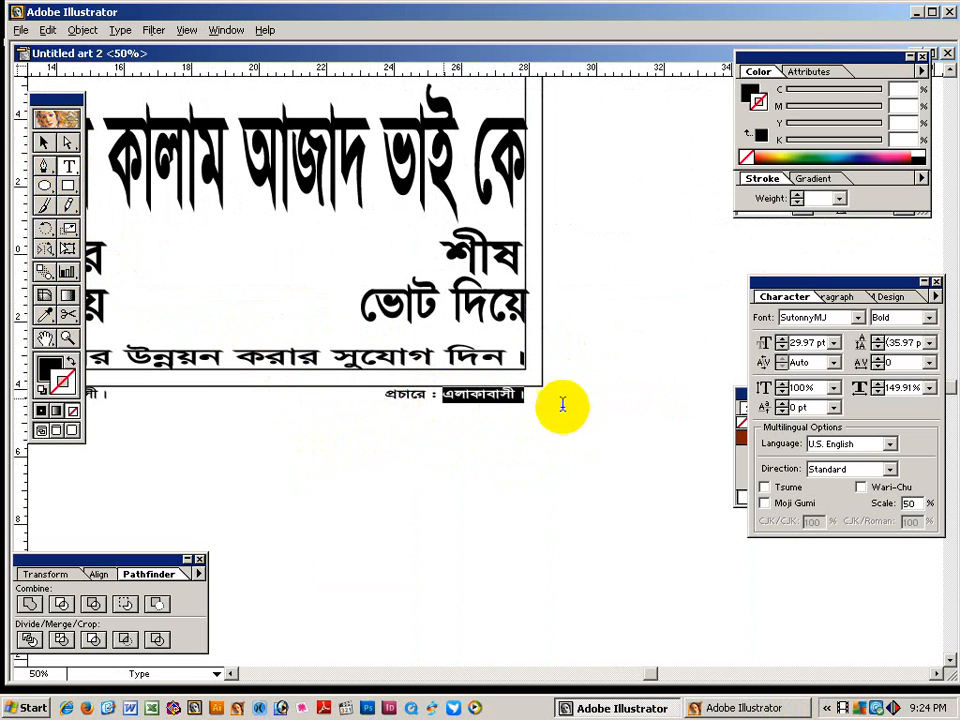
left_click_drag(425, 398, 332, 396)
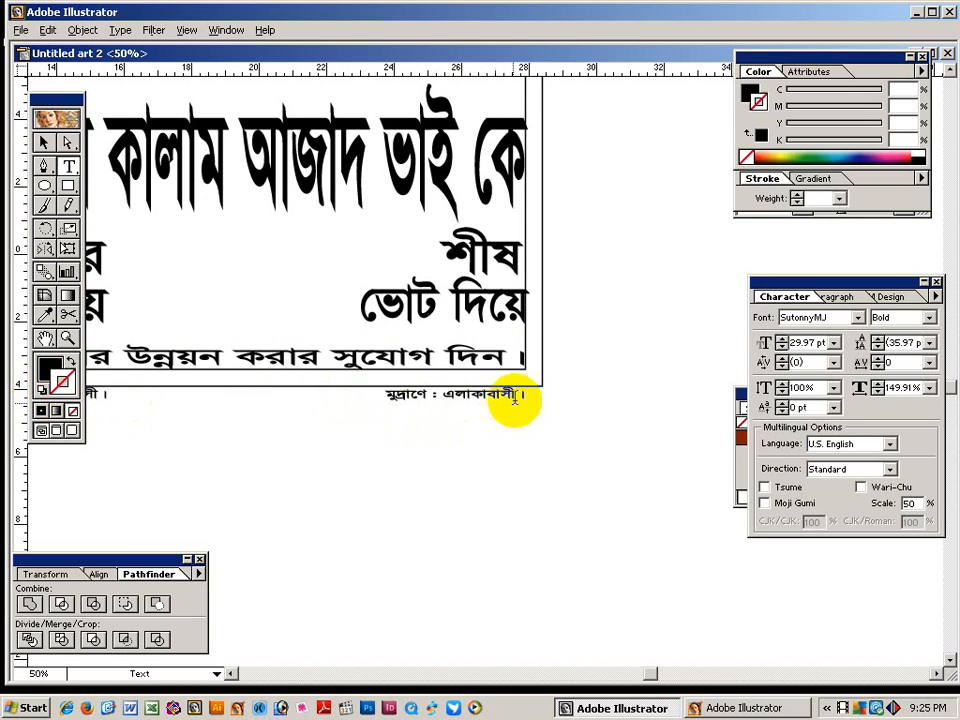
double_click(452, 398)
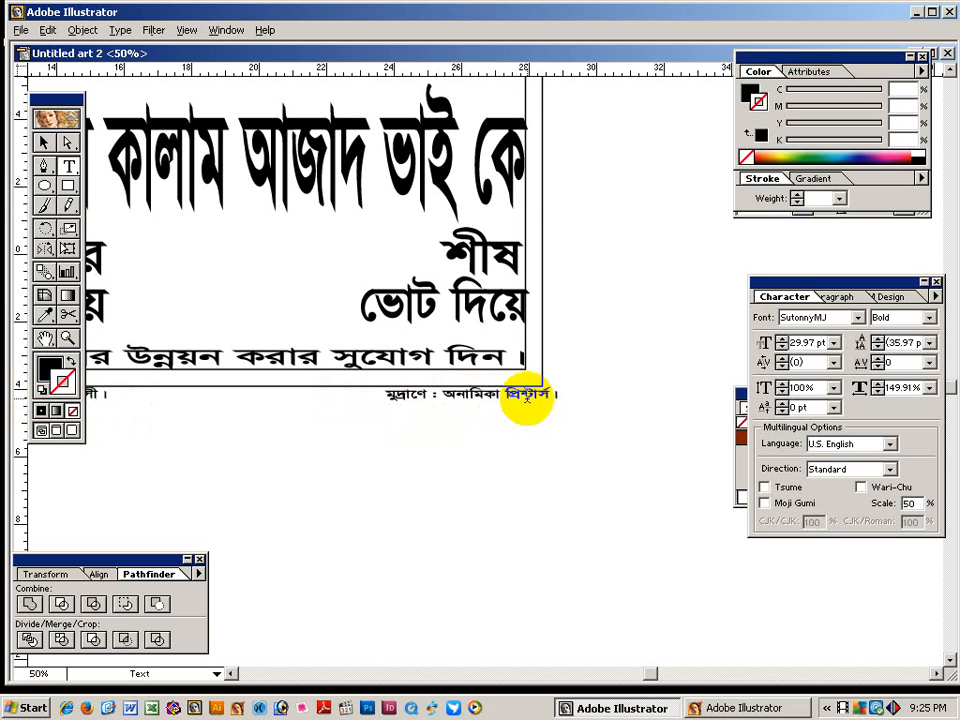
left_click(44, 143)
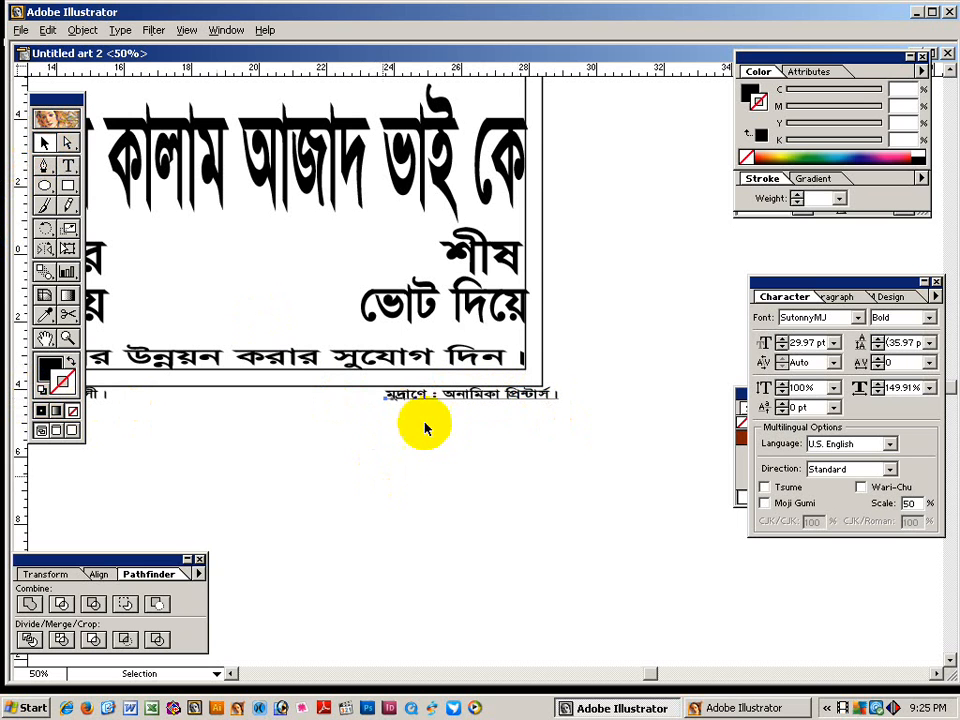
left_click_drag(422, 398, 358, 455)
left_click(458, 457, "ctrl+alt")
left_click(454, 450, "ctrl+alt")
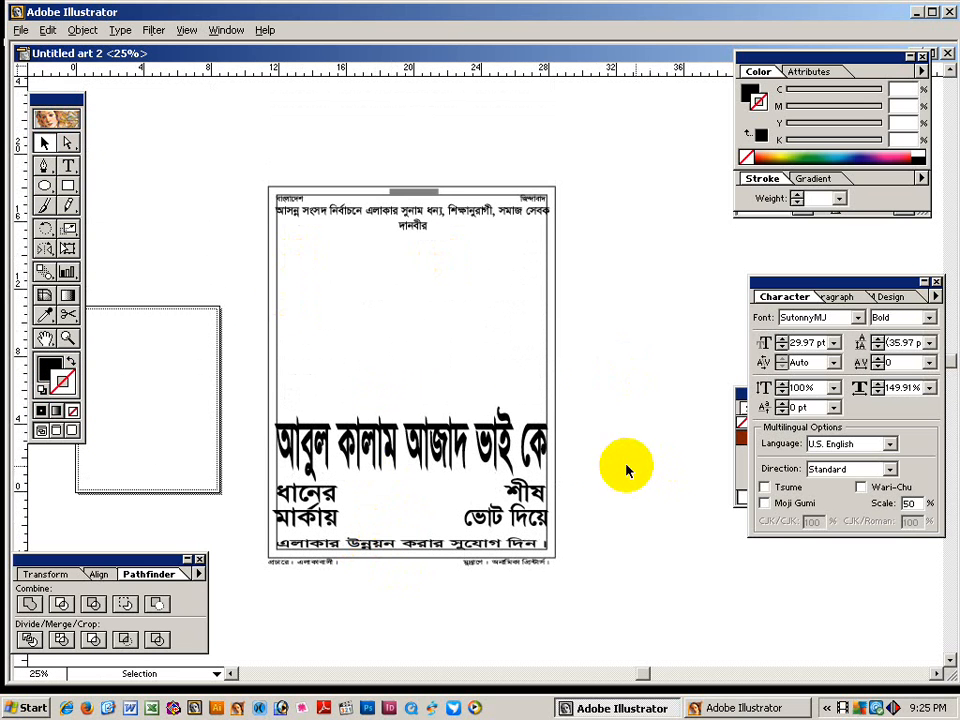
Duplicate the whole poster beside the original and zoom in on the copy.
left_click(500, 364, "ctrl+alt")
left_click_drag(443, 422, 376, 421)
left_click_drag(254, 219, 498, 521)
left_click_drag(294, 407, 517, 425)
left_click(464, 198)
left_click_drag(439, 187, 665, 532)
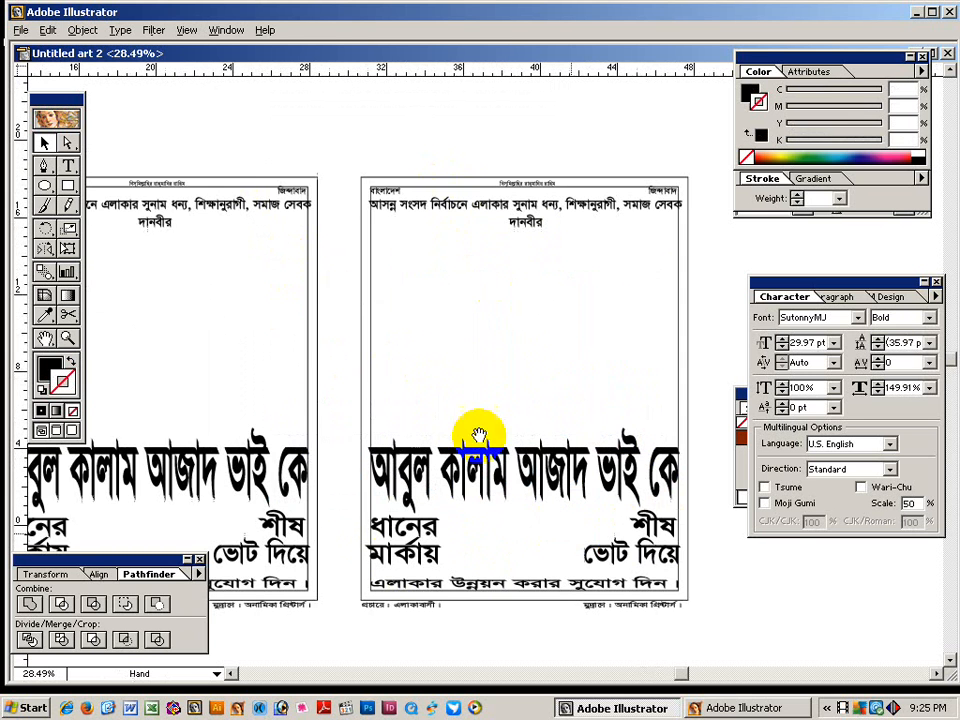
left_click_drag(426, 366, 359, 364)
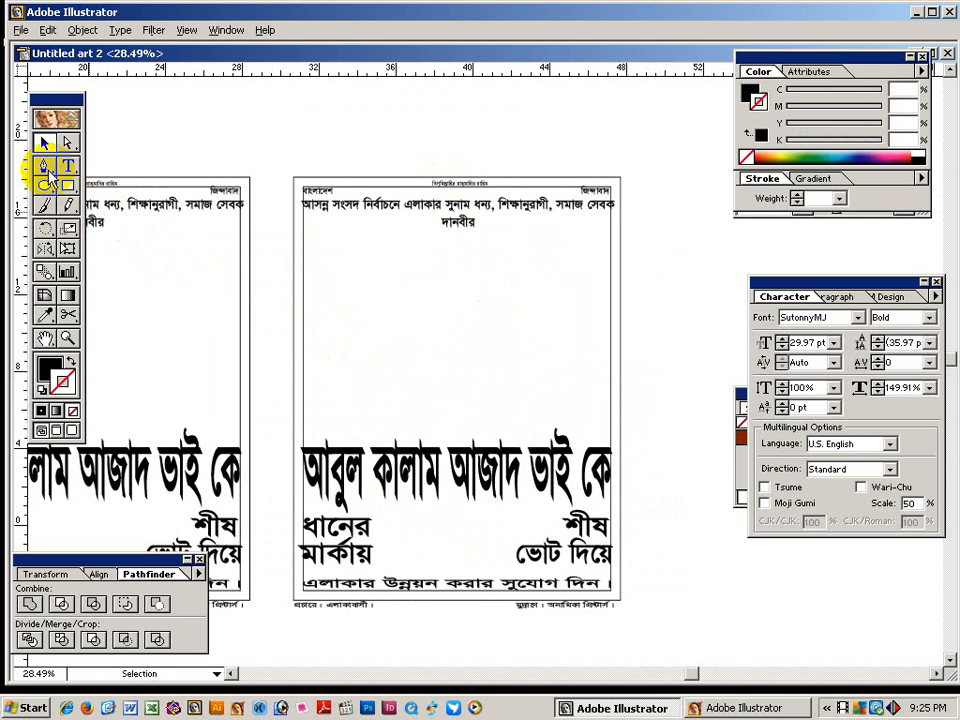
Draw an unfilled circle over the top-left corner and copy it to the top-right corner.
left_click(44, 188)
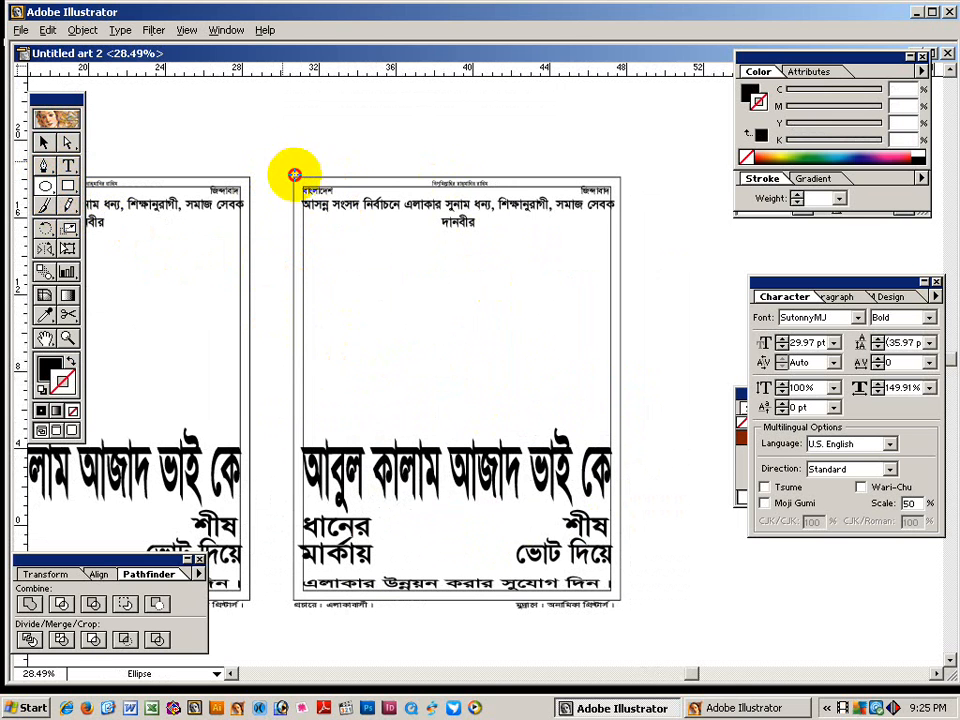
left_click_drag(294, 175, 353, 232)
left_click(70, 361)
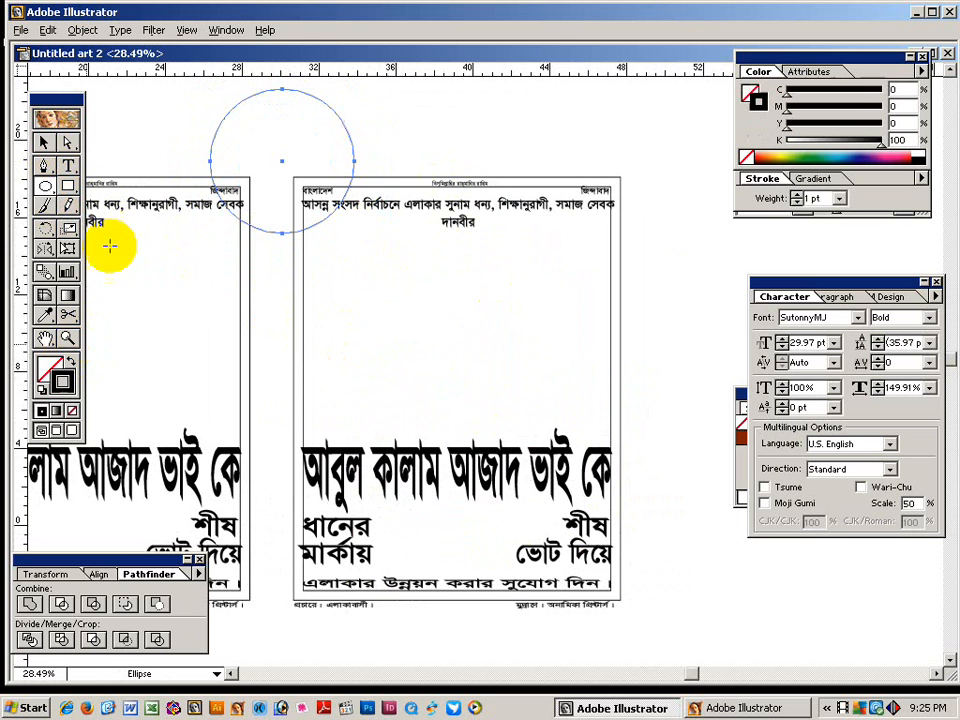
left_click(44, 142)
left_click(210, 118)
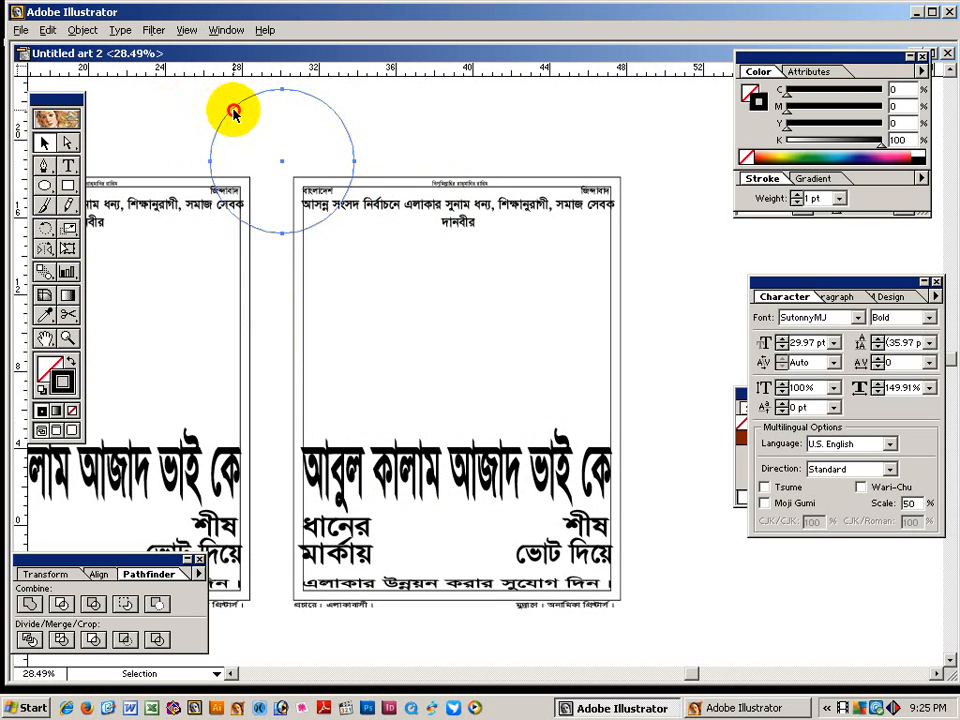
left_click_drag(232, 113, 546, 171)
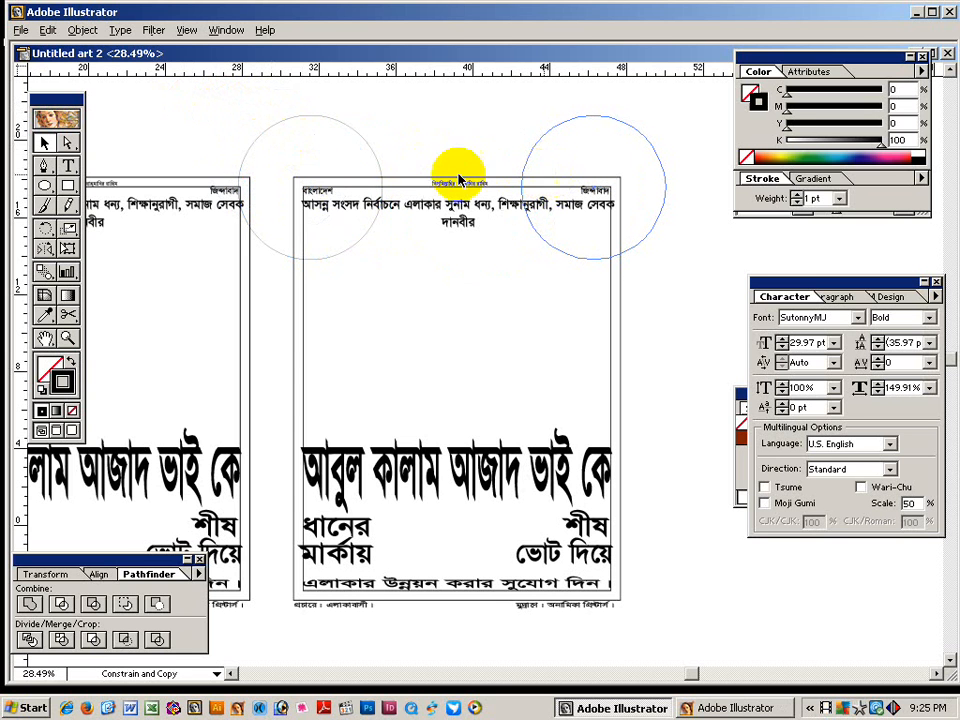
Divide both circles with the page frame and delete the pieces above the page.
left_click(343, 178, "shift")
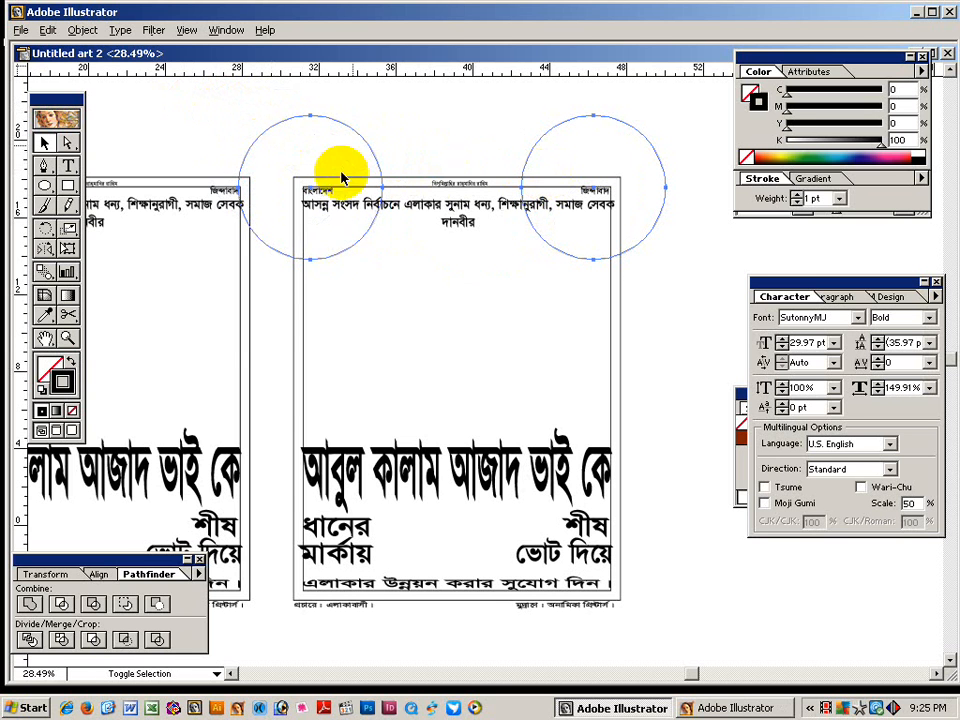
left_click(295, 338, "shift")
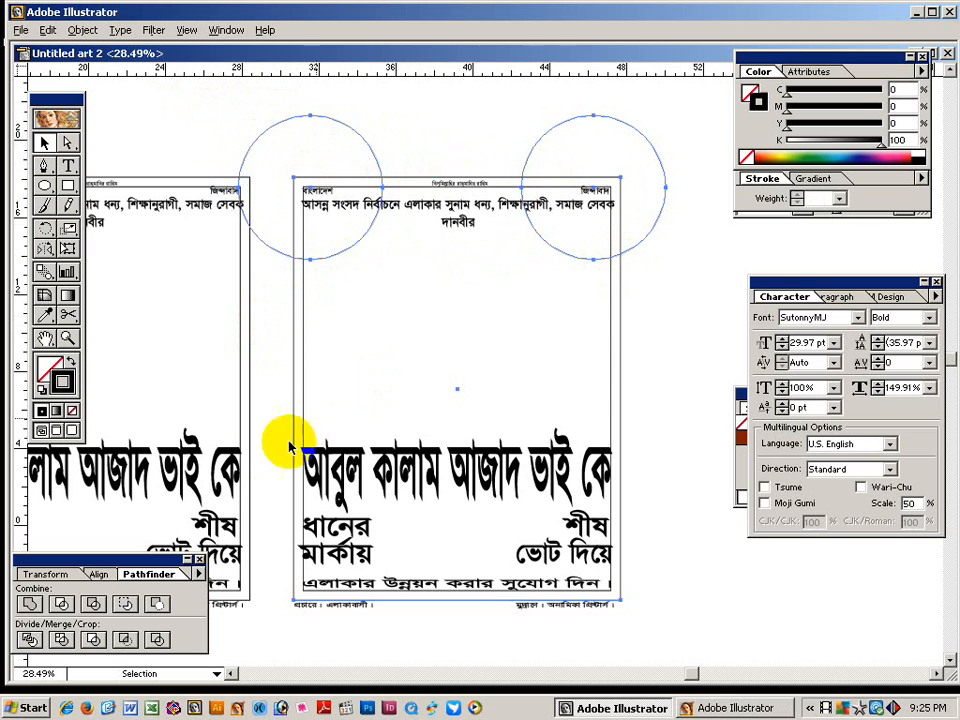
left_click(29, 639)
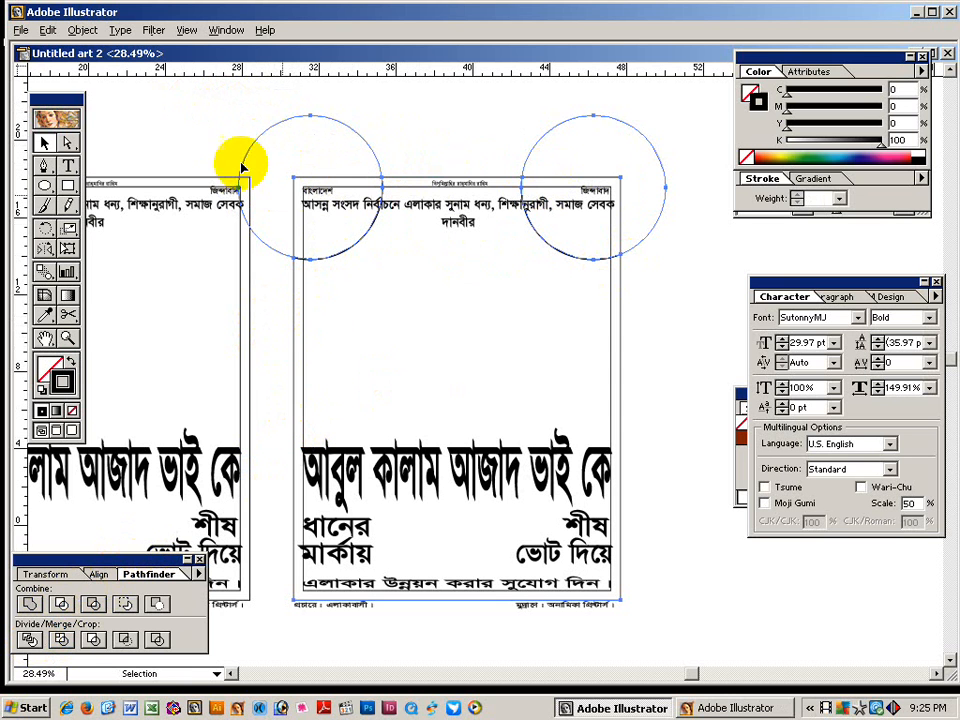
left_click(67, 141)
left_click_drag(208, 101, 614, 175)
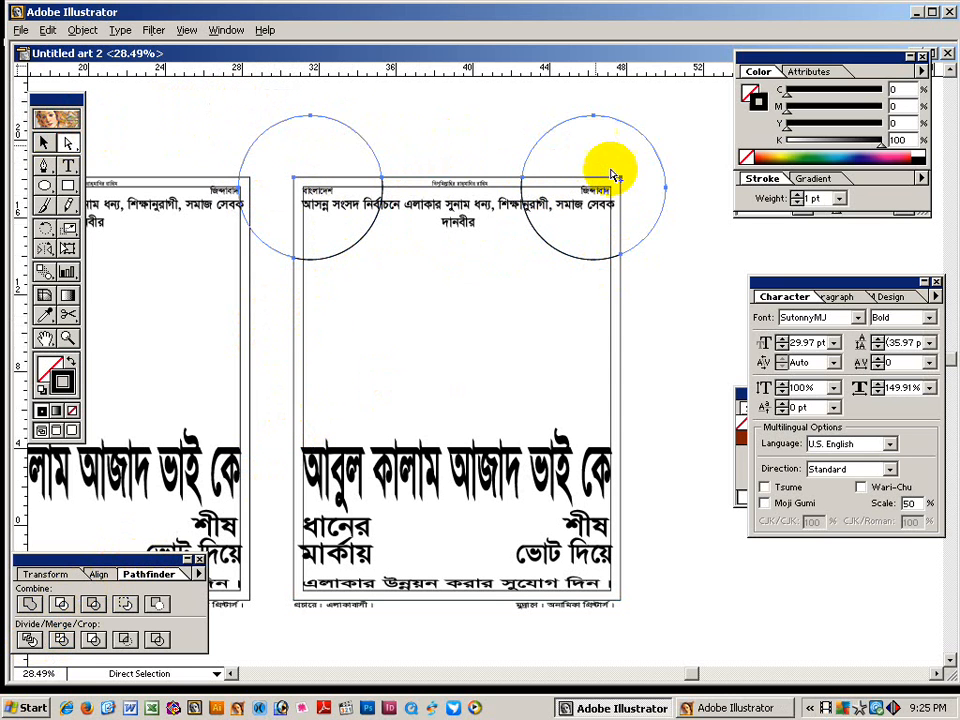
key("Delete")
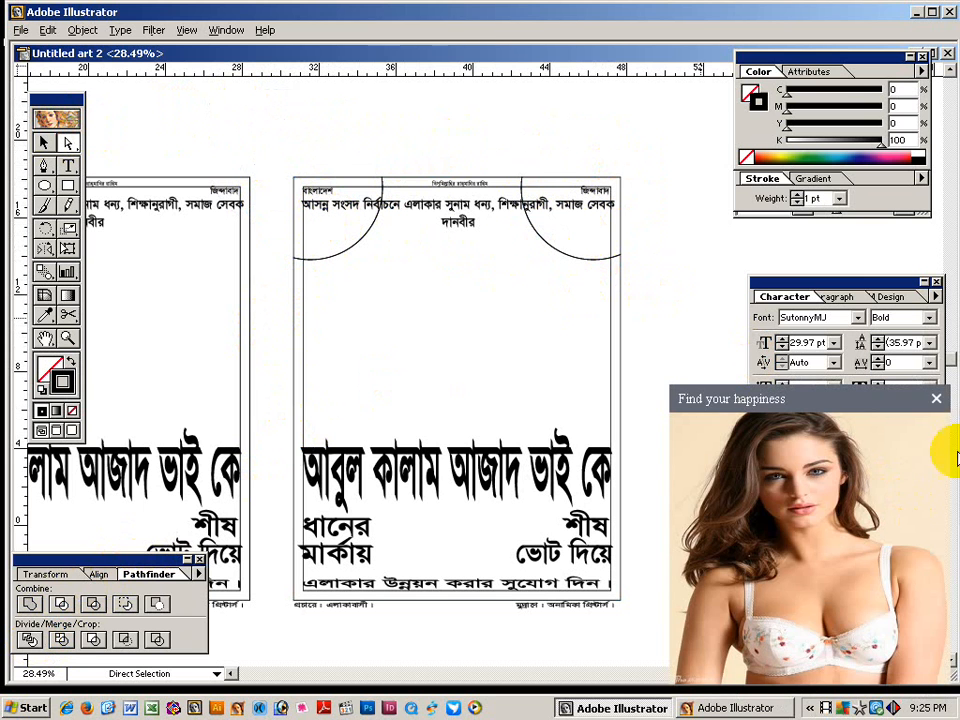
Break the top slogan onto a new line after এলাকার.
left_click(941, 398)
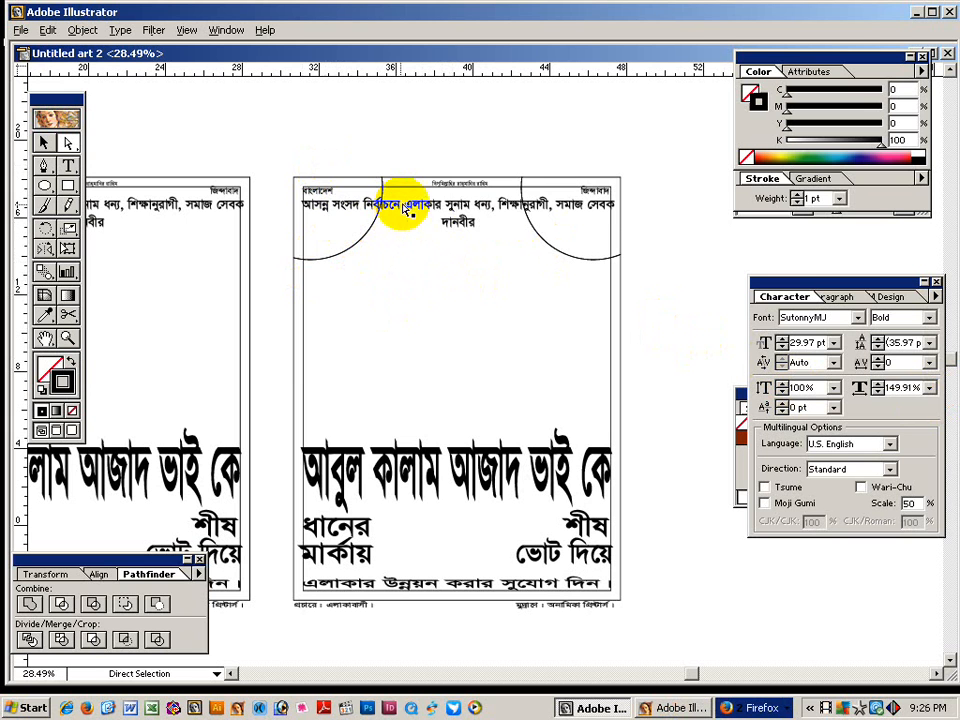
left_click_drag(405, 210, 492, 207)
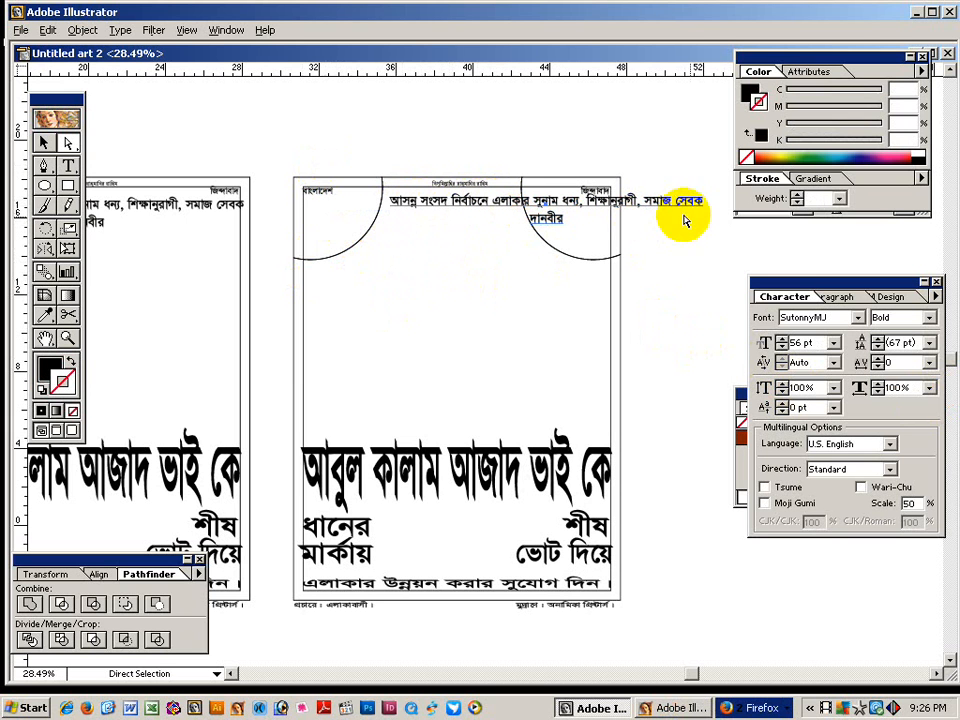
left_click(68, 166)
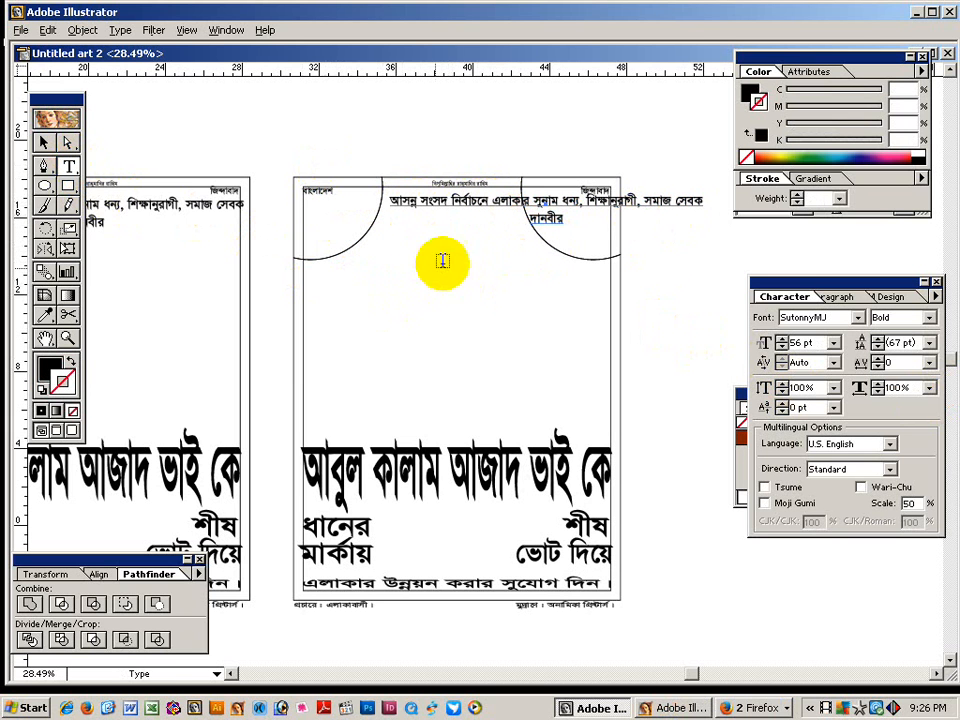
double_click(510, 202)
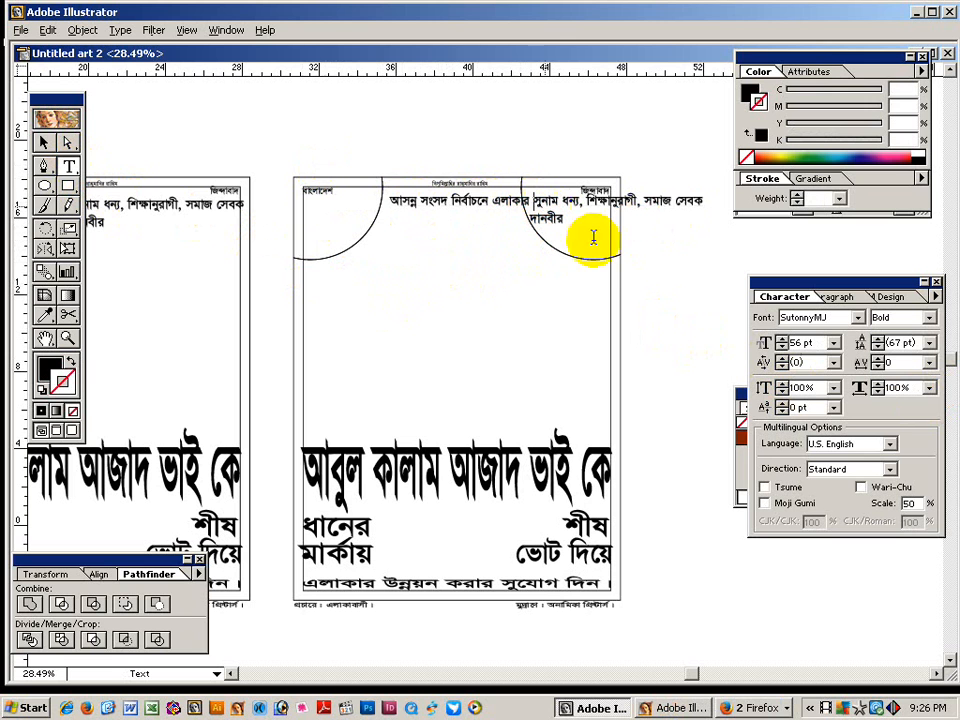
key("Return")
Centre the slogan block and scale it narrower to fit between the corner arcs.
left_click(43, 142)
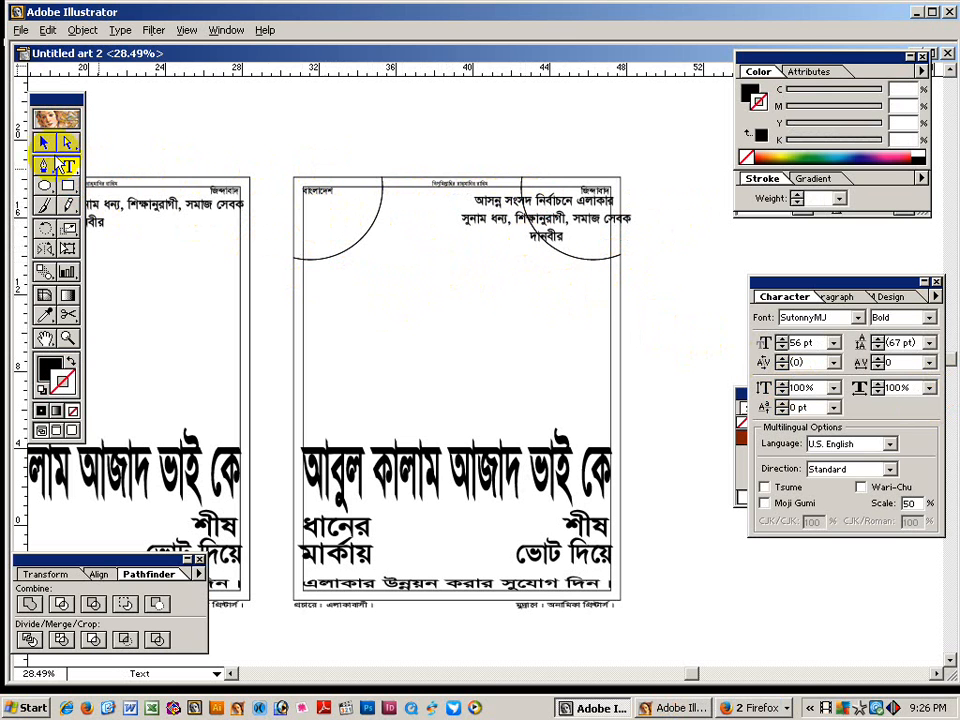
left_click(488, 213)
left_click_drag(488, 213, 407, 213)
left_click(67, 248)
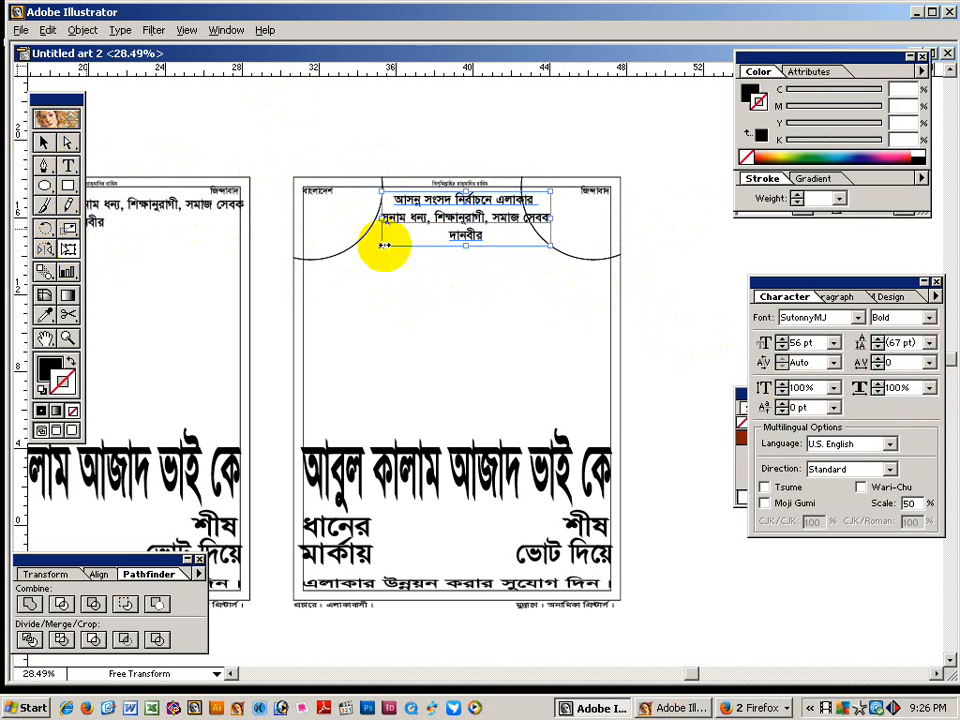
left_click_drag(551, 218, 520, 222)
left_click_drag(451, 249, 449, 253)
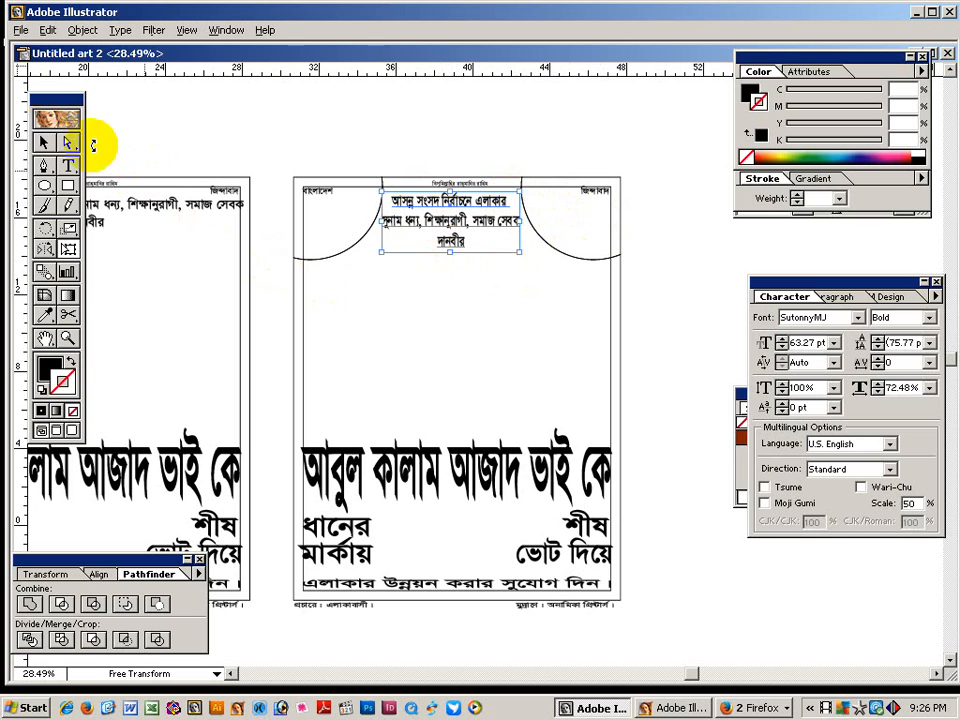
left_click(43, 142)
left_click(360, 279)
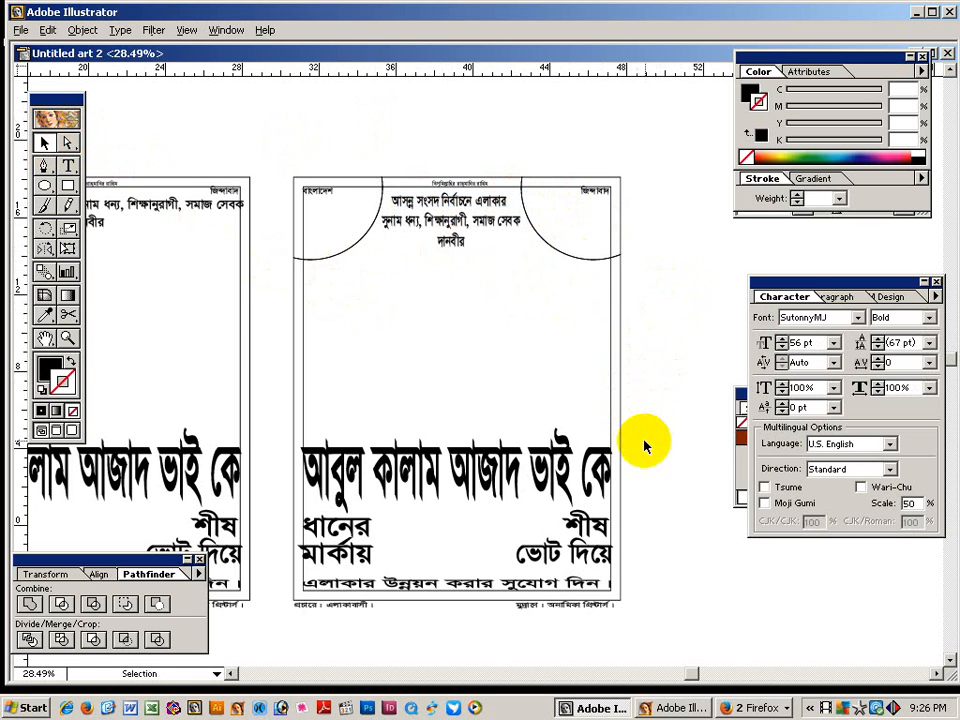
left_click_drag(639, 382, 656, 296)
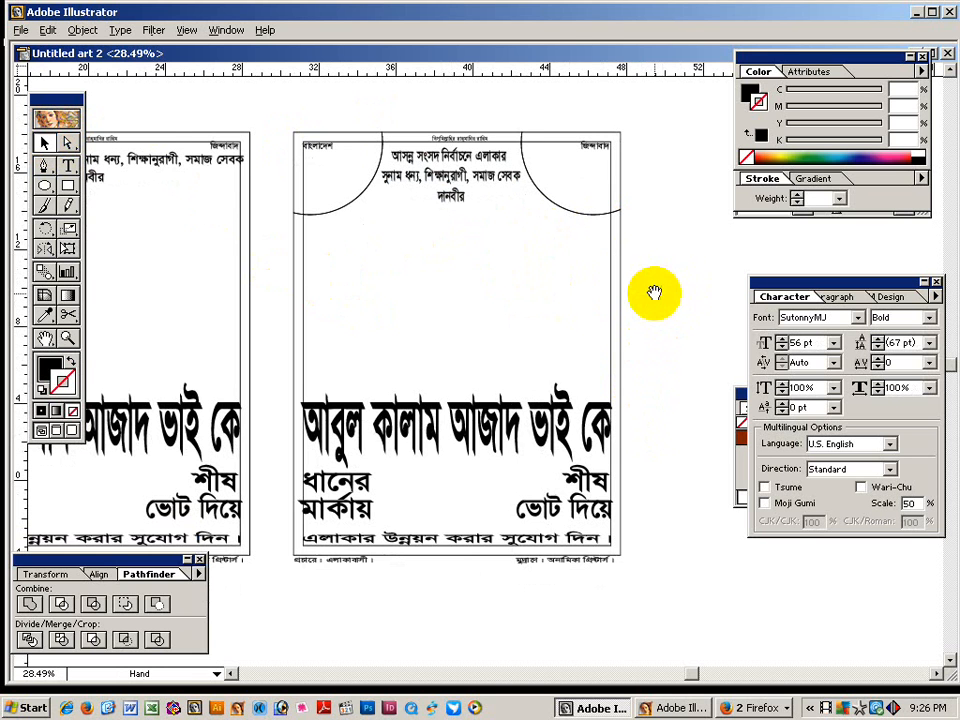
left_click_drag(557, 190, 557, 213)
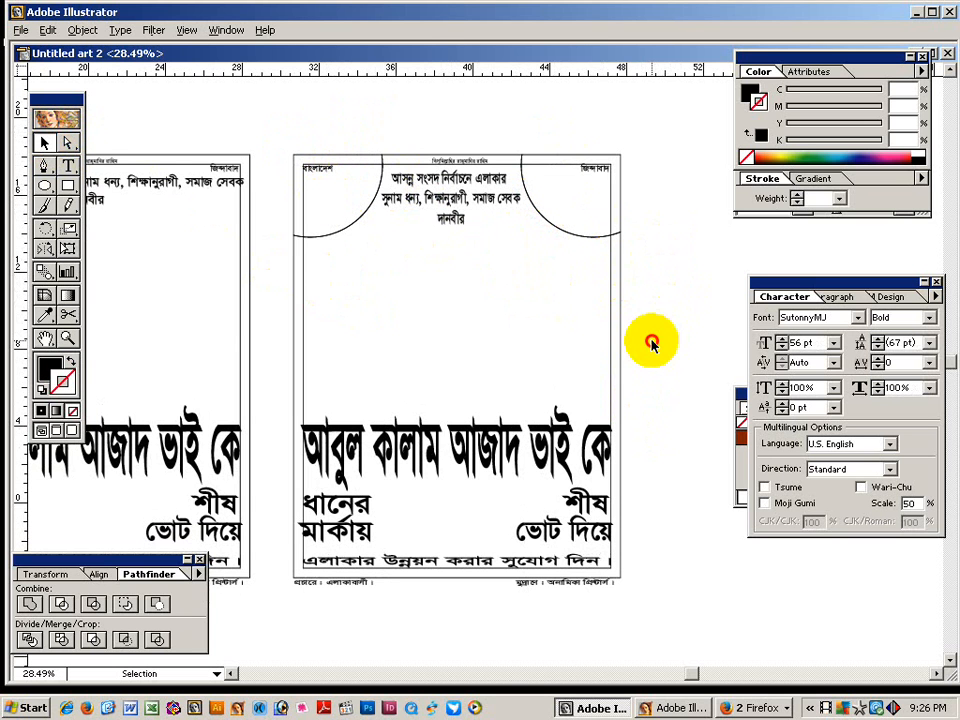
key("space")
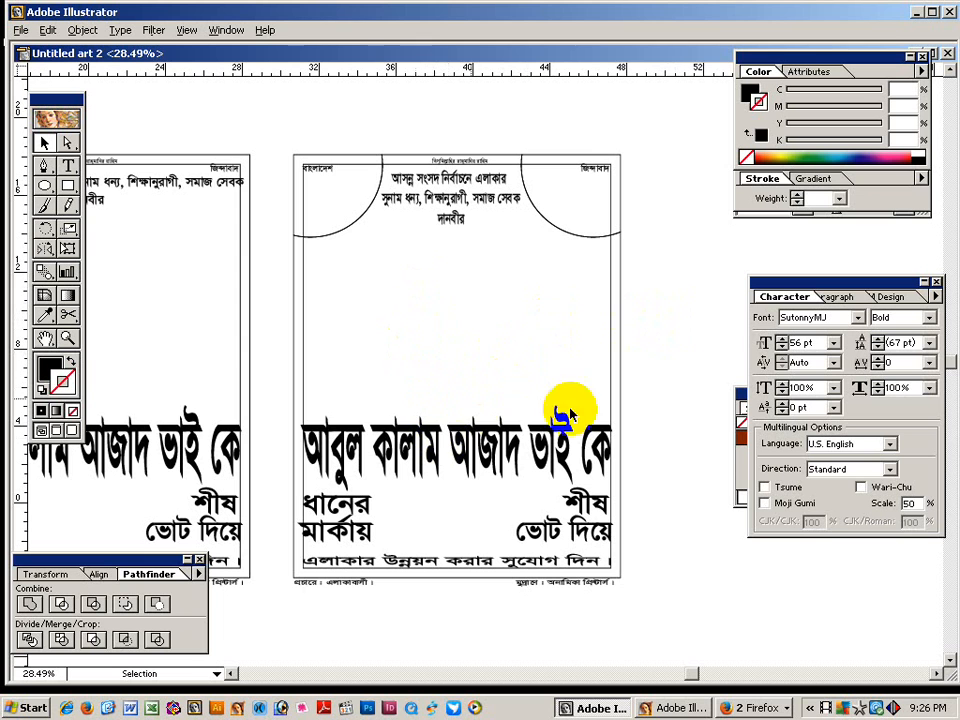
double_click(485, 450)
left_click(482, 435)
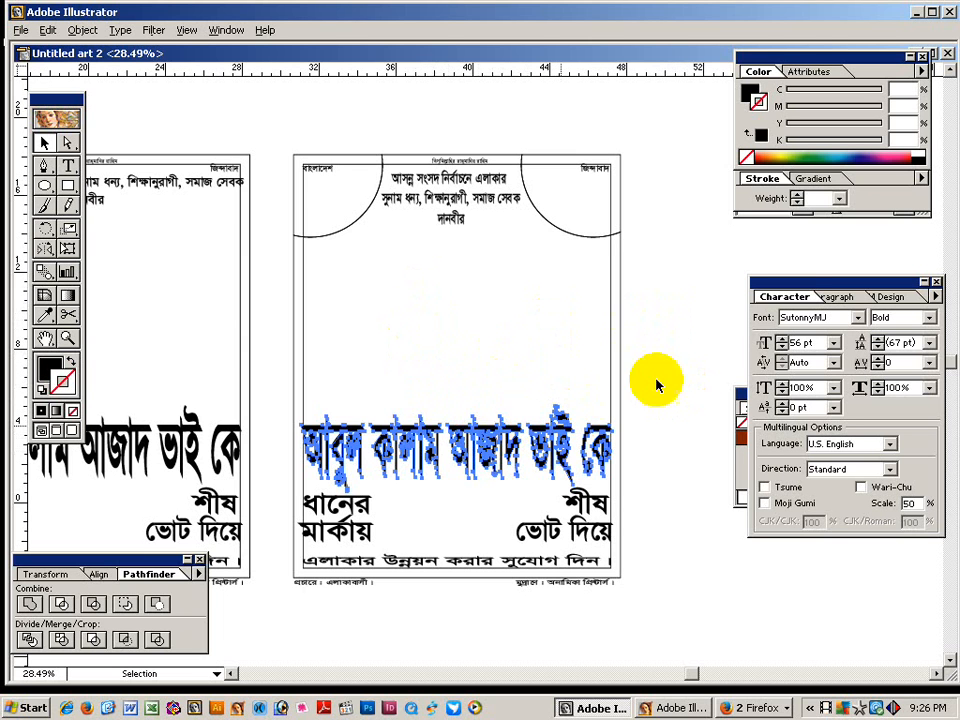
left_click(658, 385)
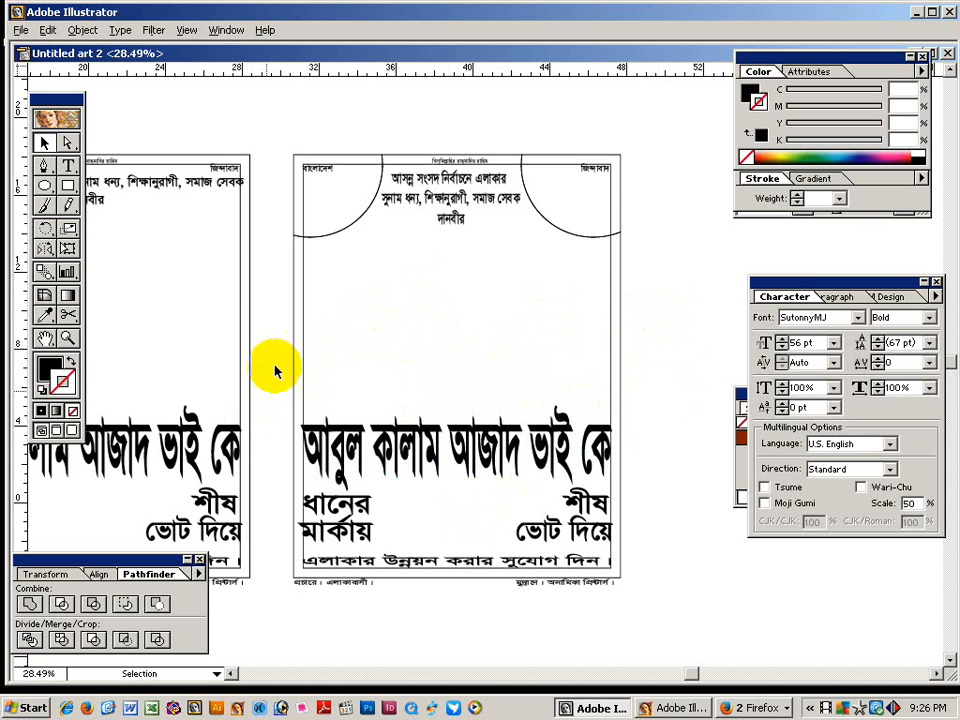
key("space")
left_click_drag(289, 317, 285, 360)
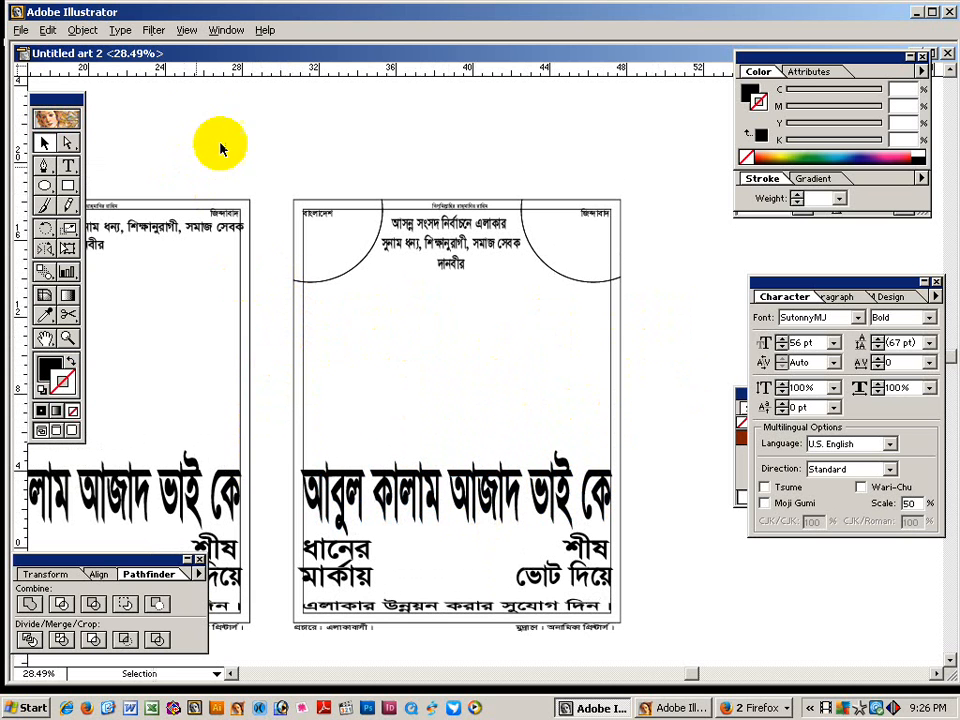
left_click(84, 30)
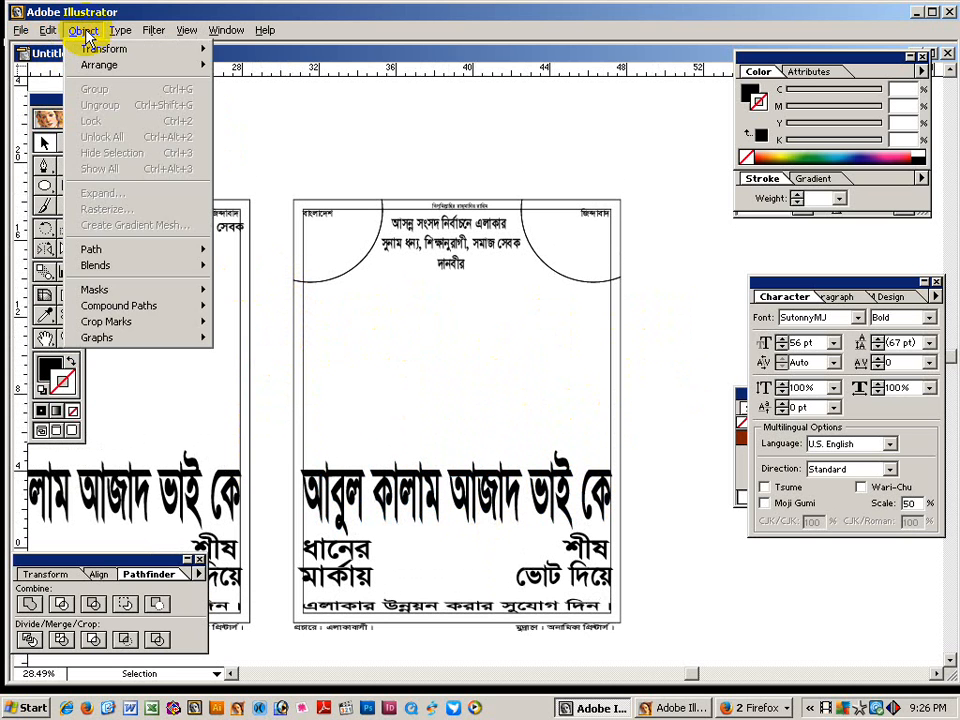
In the Place dialog, browse to the Pictur-2 folder on drive D: and show thumbnails.
mouse_move(21, 30)
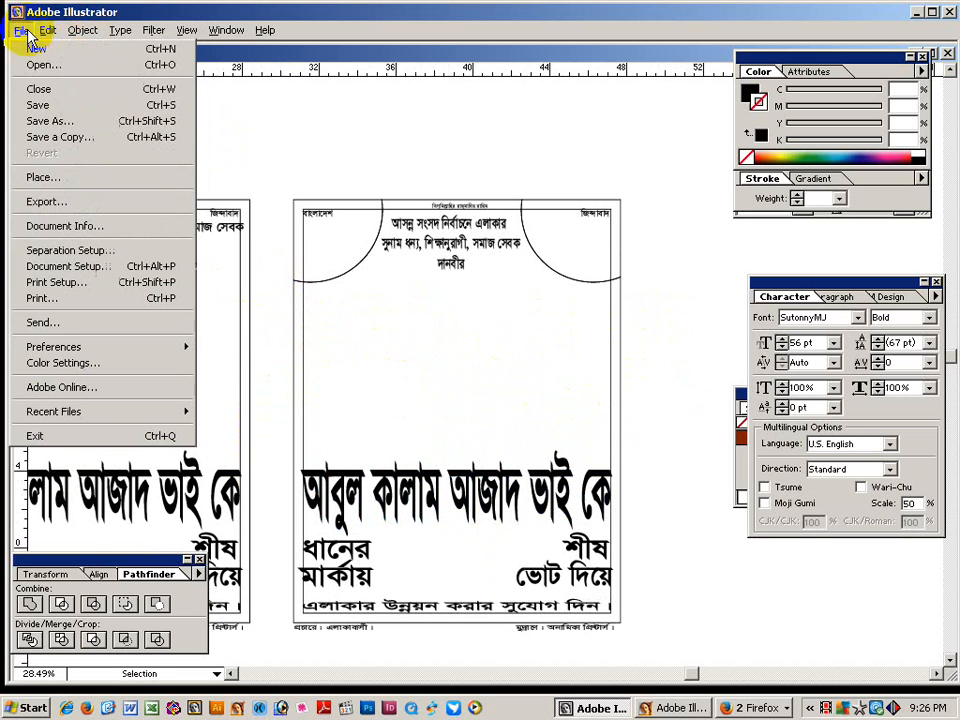
left_click(42, 178)
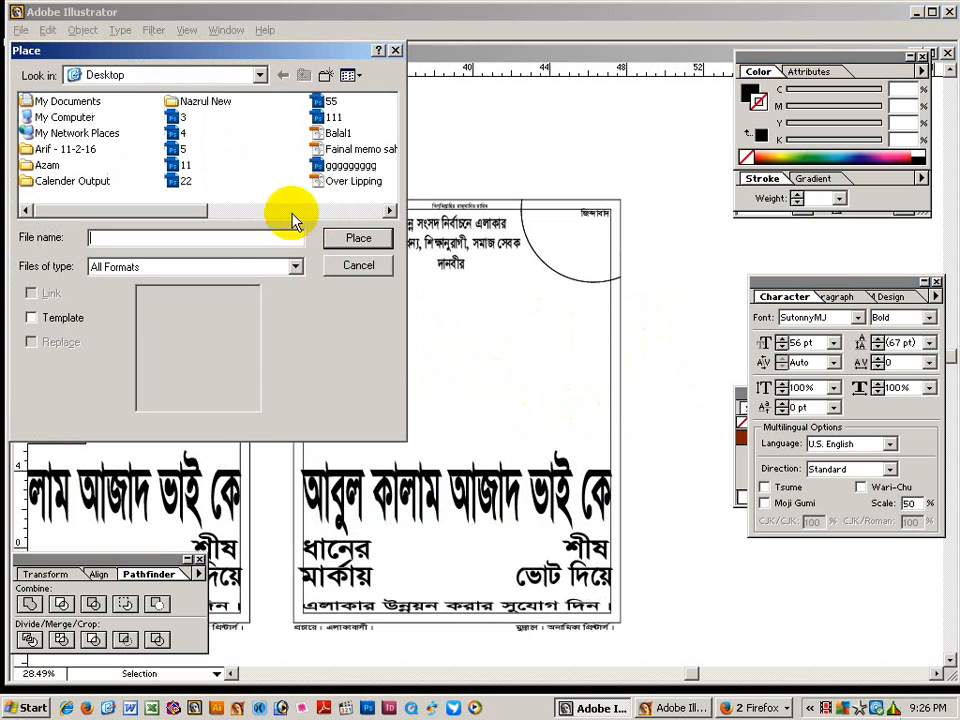
left_click(266, 79)
left_click(163, 168)
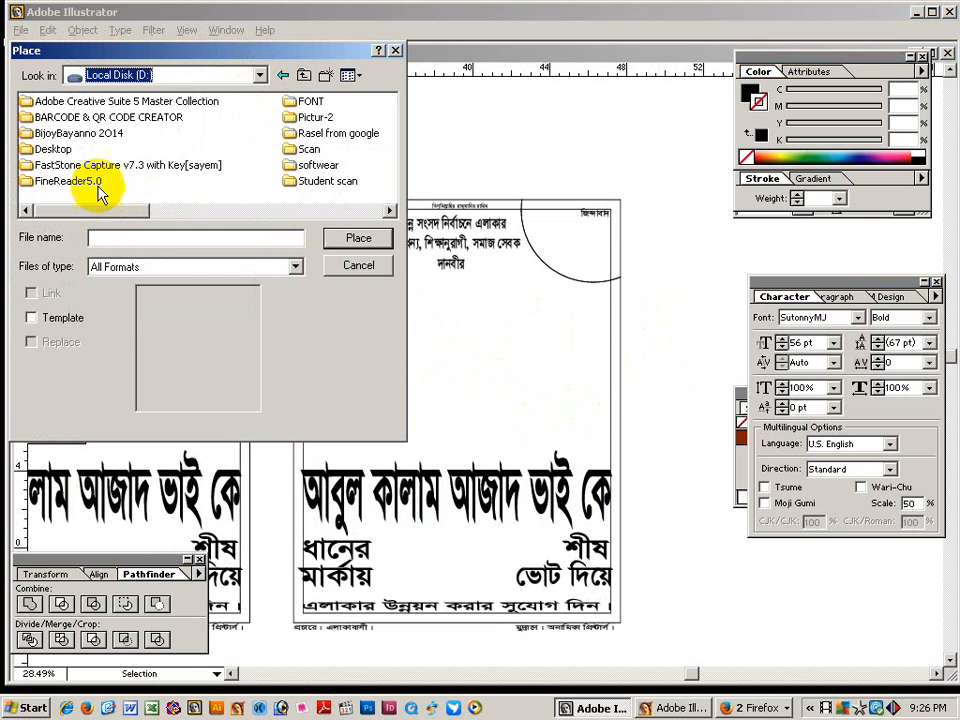
left_click(316, 118)
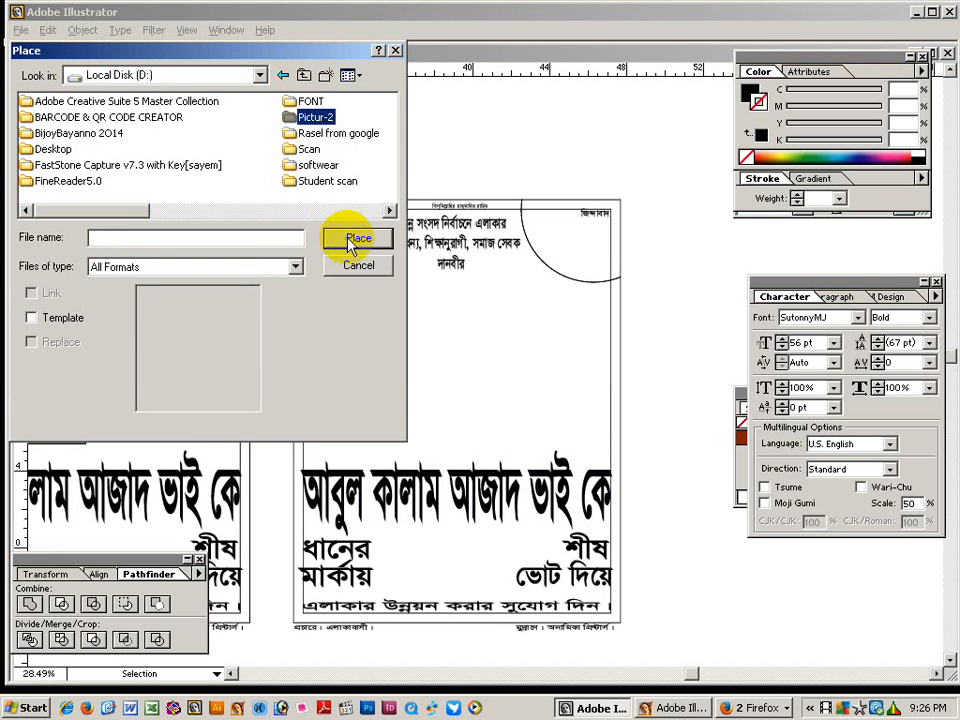
left_click(358, 240)
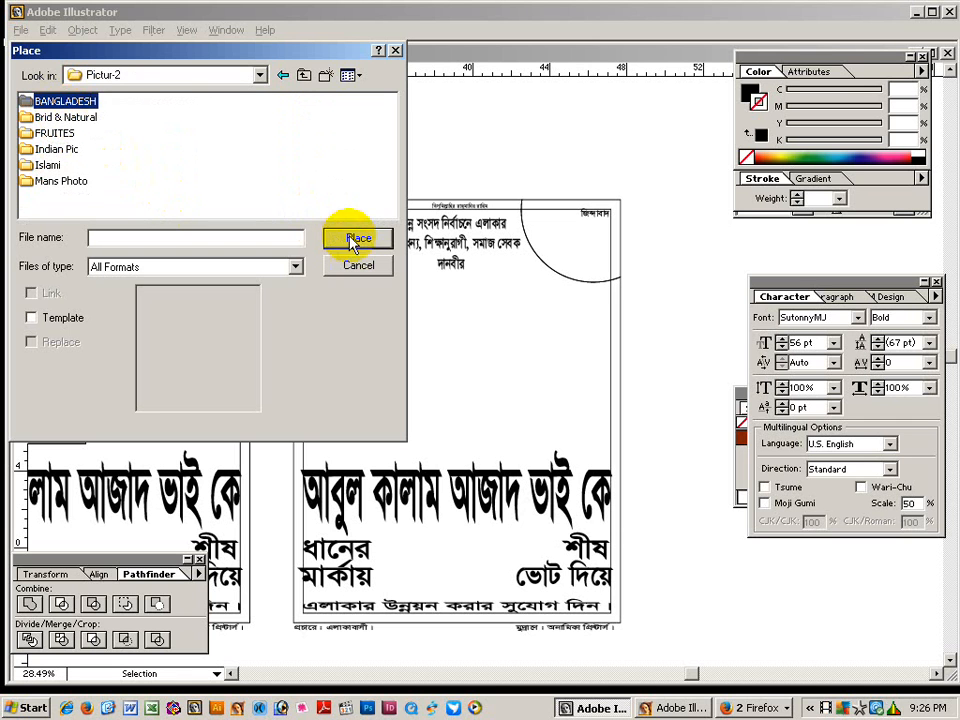
left_click(350, 76)
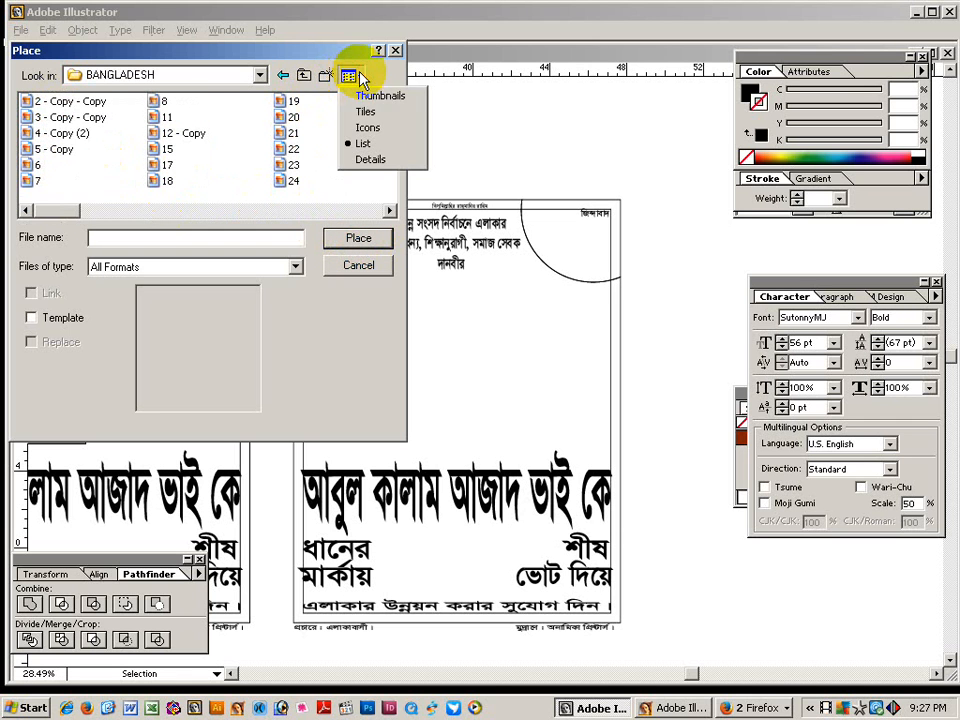
left_click(365, 101)
Choose the two-people photo from the BANGLADESH folder and place it with Link unchecked.
scroll(390, 195, "down", 3)
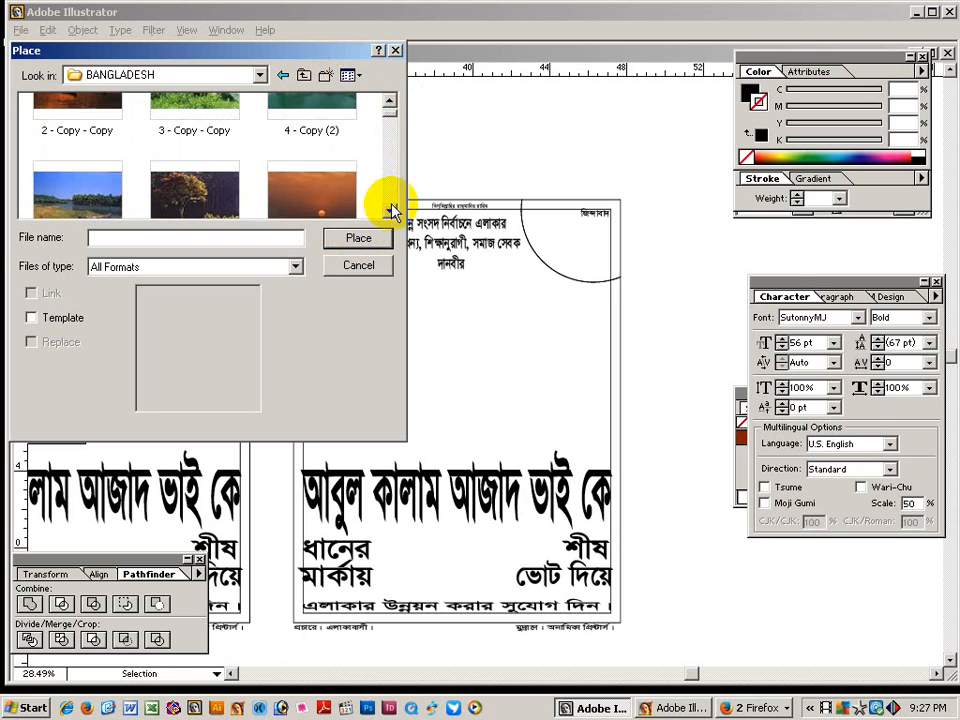
scroll(390, 213, "down", 10)
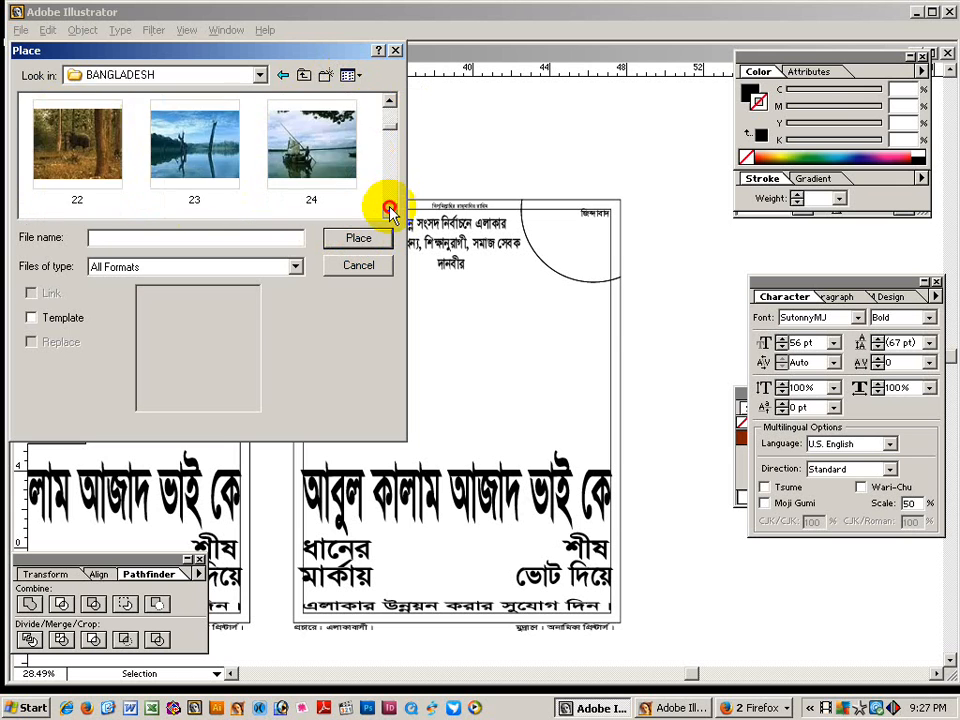
left_click(390, 213)
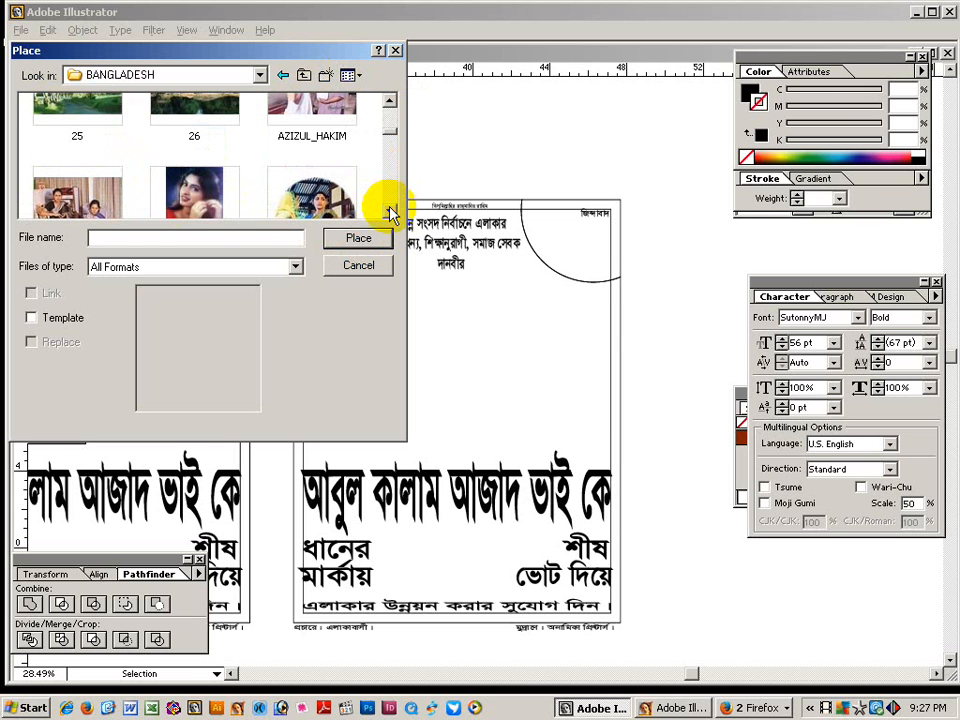
left_click(330, 113)
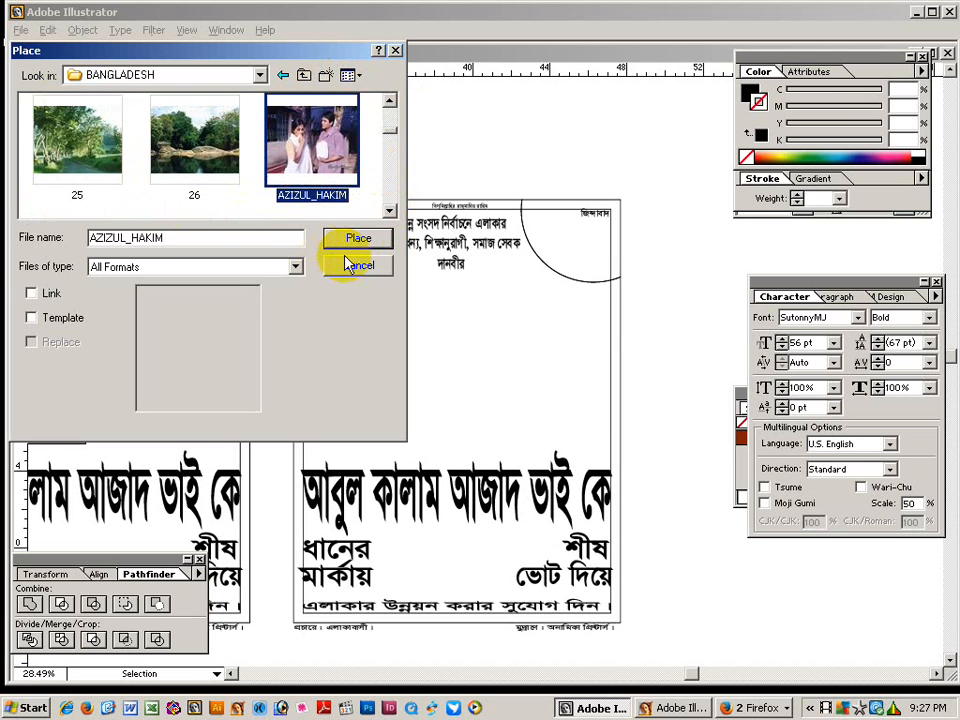
left_click(32, 293)
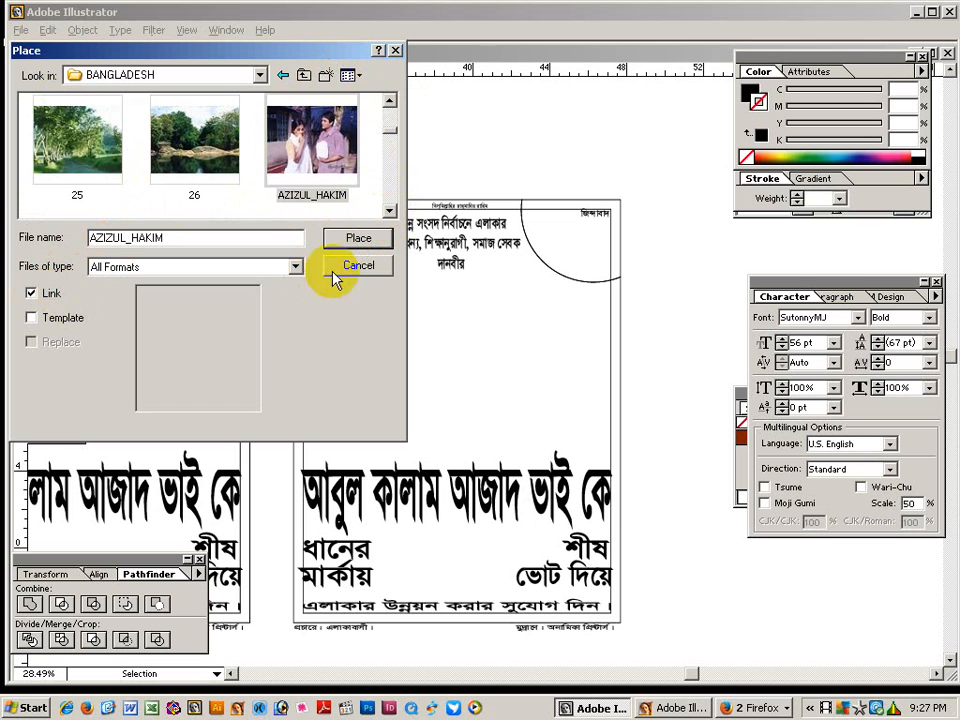
left_click(31, 293)
left_click(360, 239)
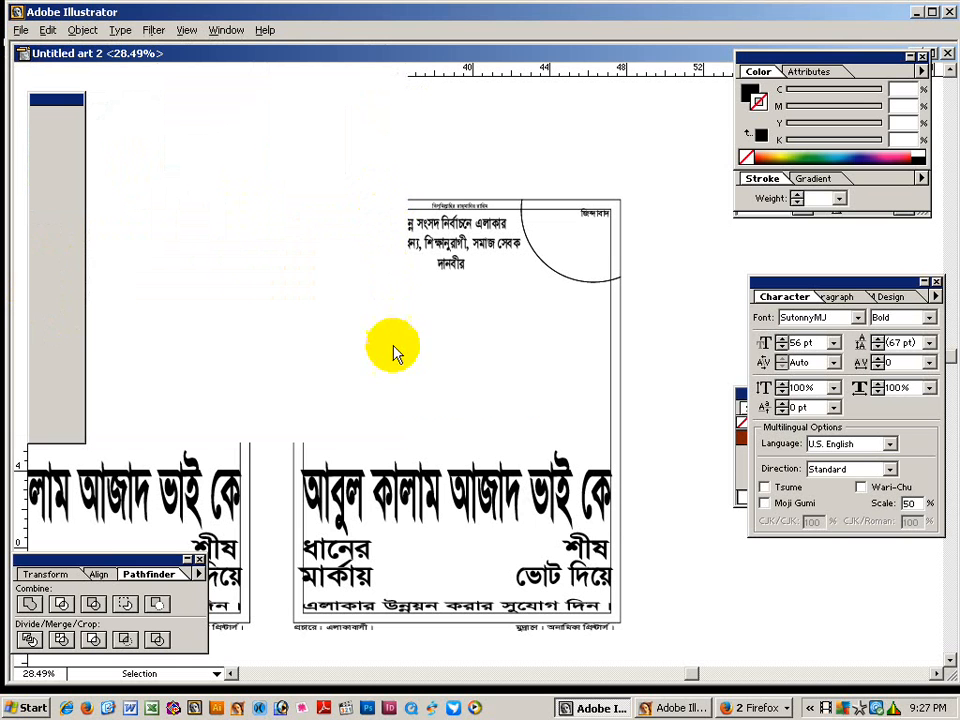
Move the placed photo to the poster's top-left corner and enlarge it with Free Transform.
left_click_drag(470, 385, 324, 248)
key("ctrl+space")
left_click_drag(261, 160, 515, 420)
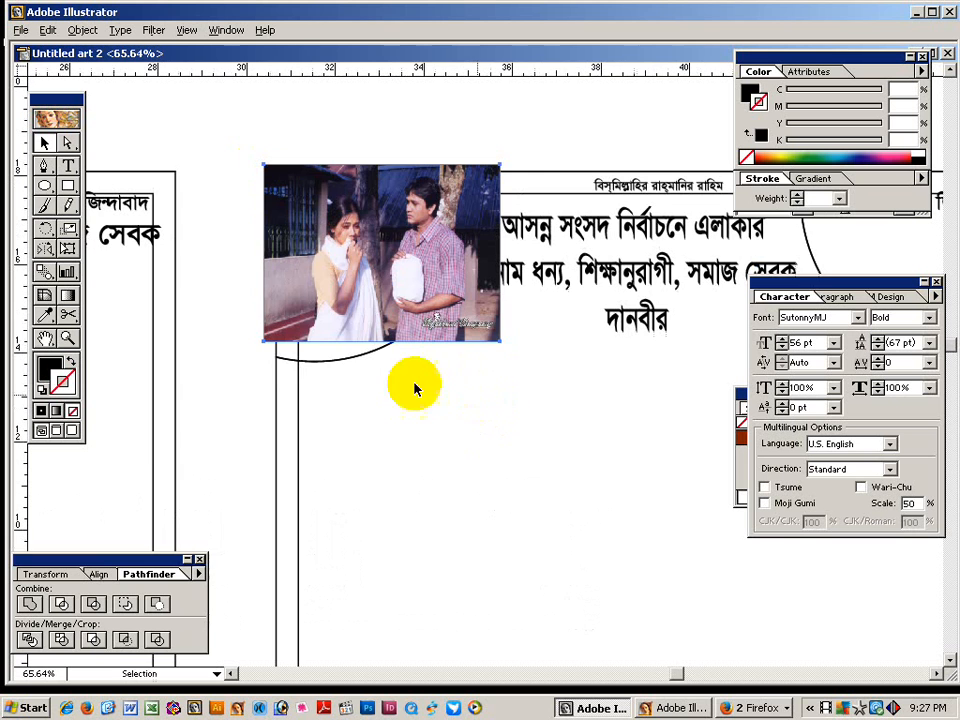
left_click(67, 249)
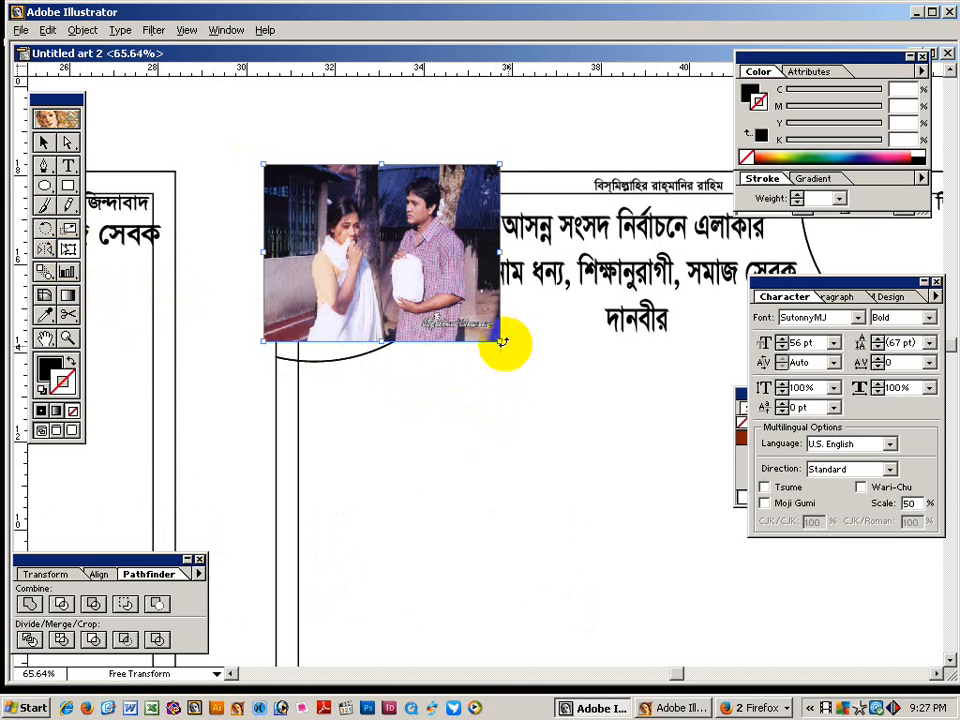
mouse_move(500, 342)
left_mouse_down()
mouse_move(499, 357)
mouse_move(508, 352)
left_mouse_up()
mouse_move(403, 279)
left_mouse_down()
mouse_move(386, 291)
mouse_move(396, 308)
mouse_move(400, 296)
left_mouse_up()
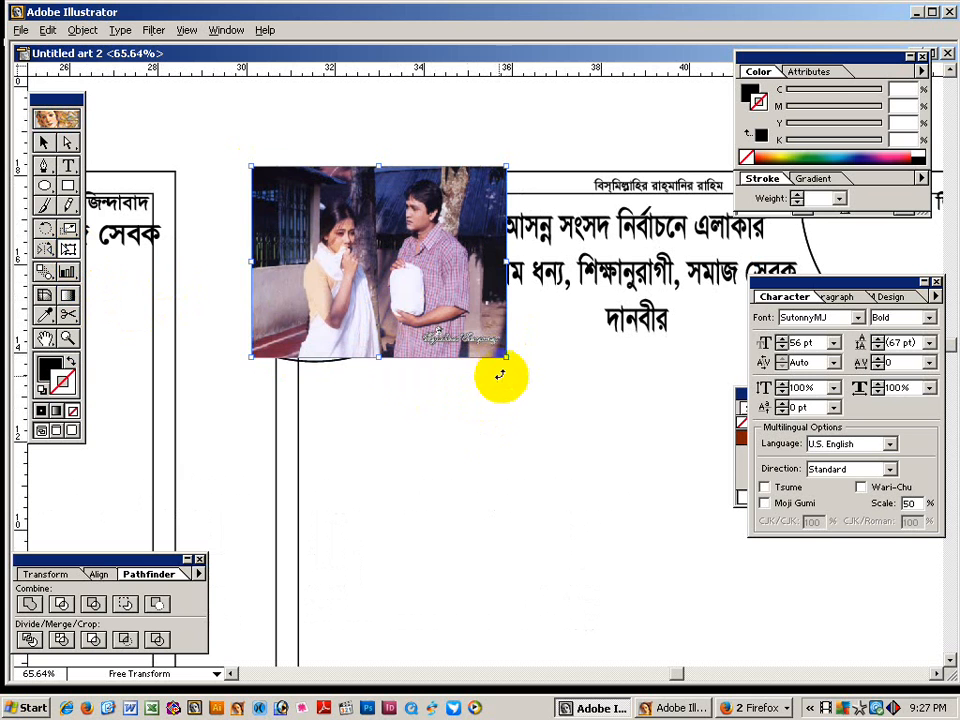
left_click_drag(505, 355, 512, 368)
left_click(43, 143)
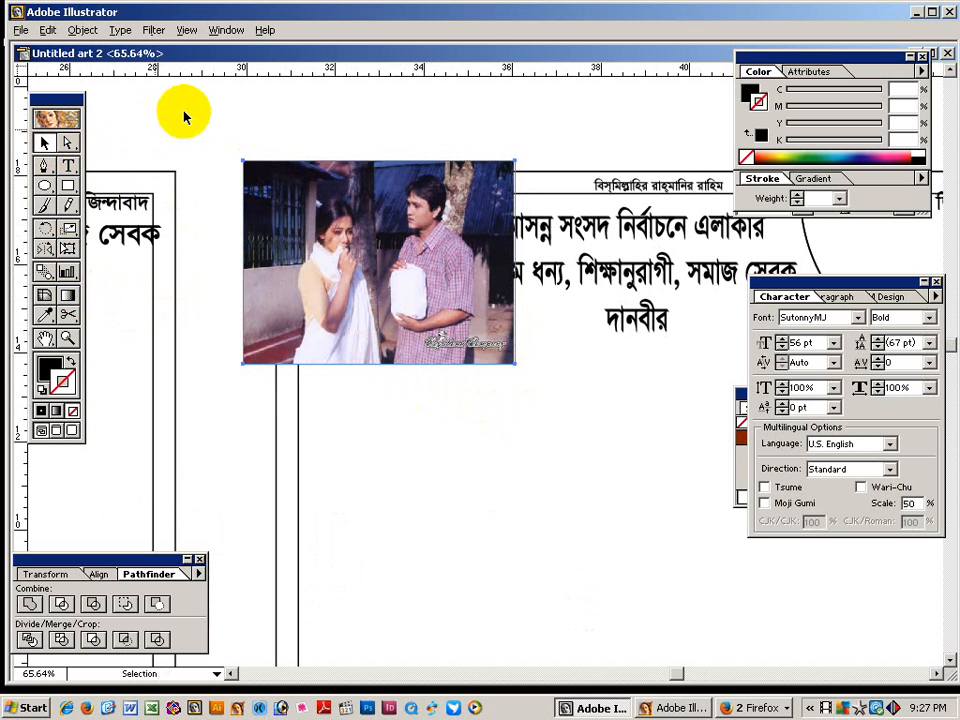
left_click_drag(315, 268, 315, 266)
Send the couple photo behind the frame lines, arc and Bengali heading.
key("ctrl+shift+bracketleft")
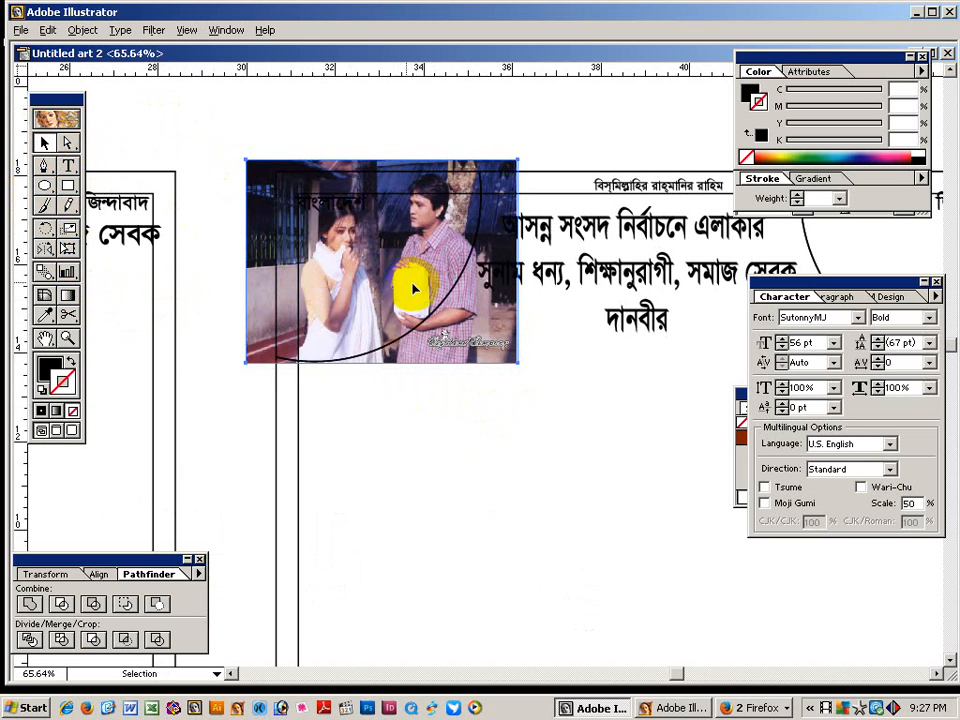
left_click(379, 118)
key("ctrl+minus")
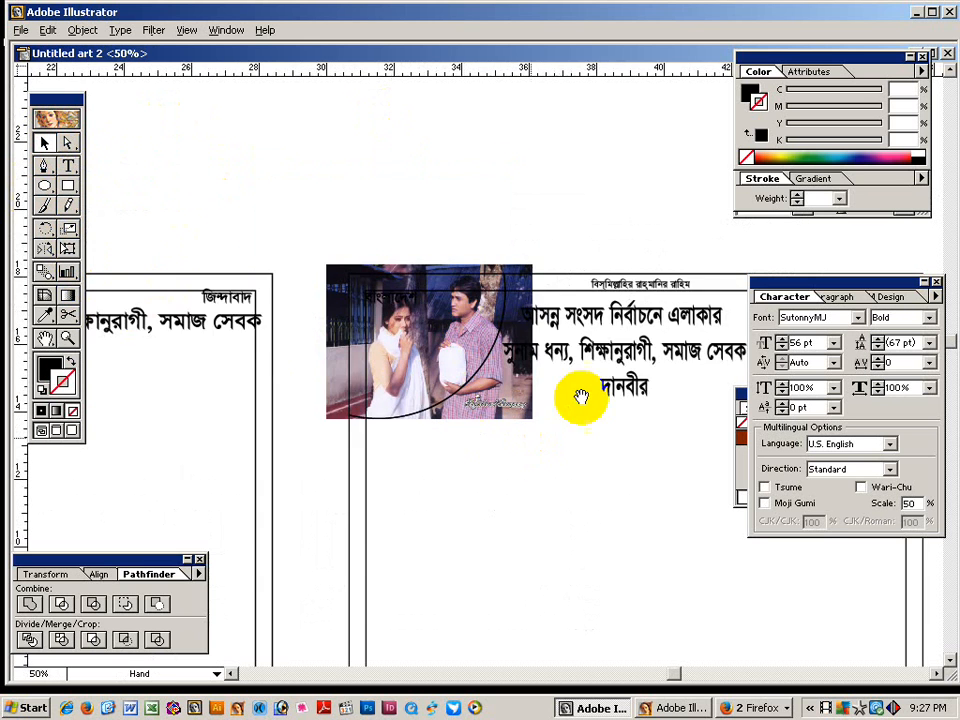
left_click_drag(579, 394, 337, 382)
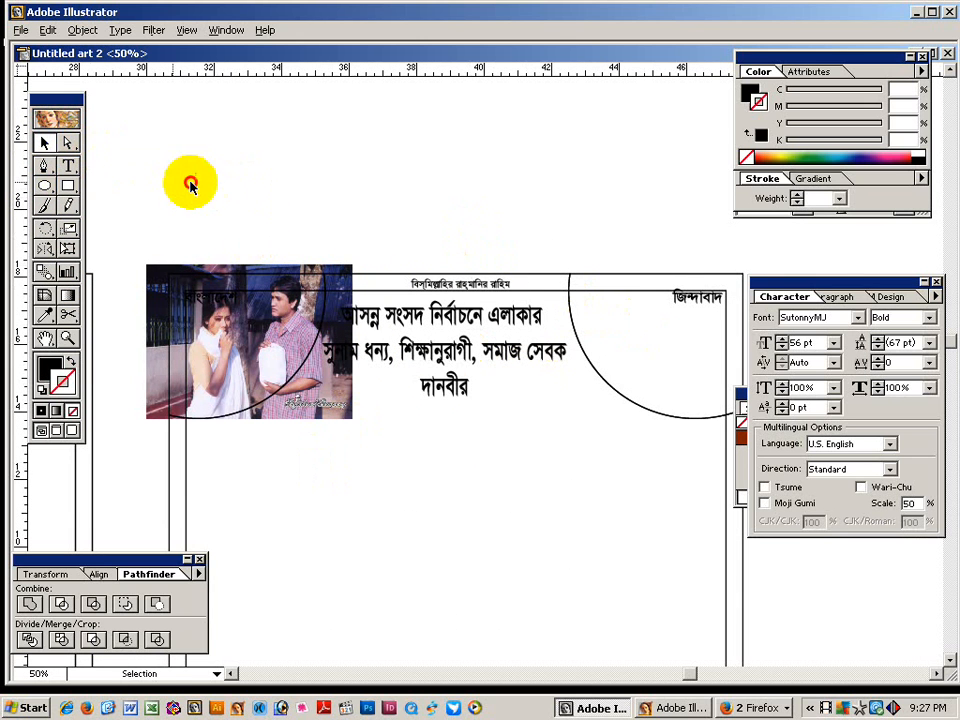
left_click(629, 362)
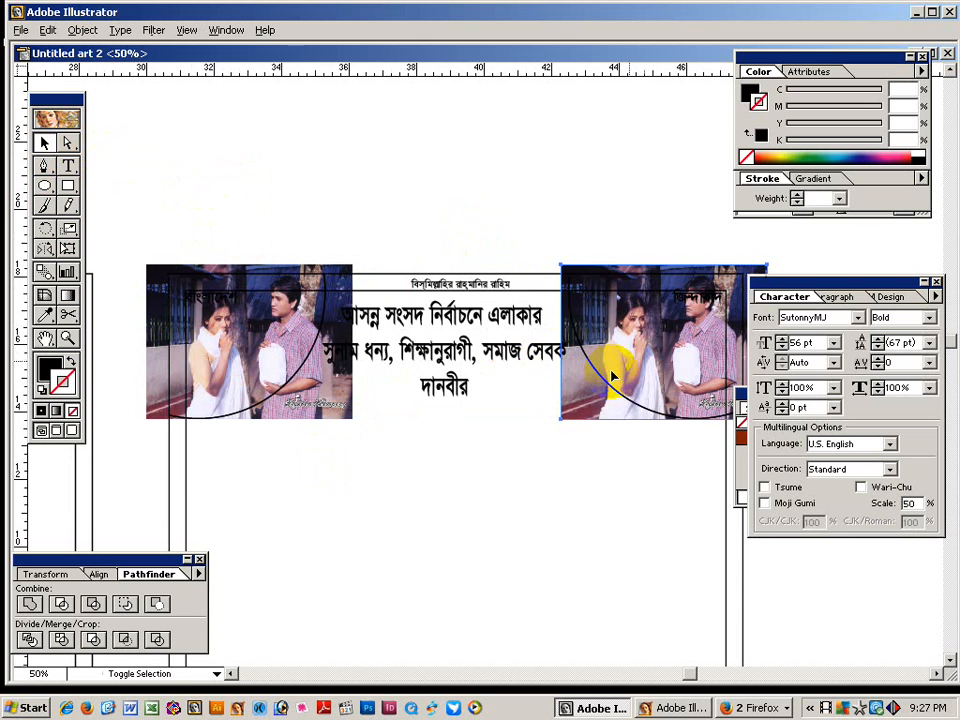
Paste a copy of the photo behind the circle at the poster's top-right corner.
key("ctrl+b")
left_click_drag(525, 397, 407, 300)
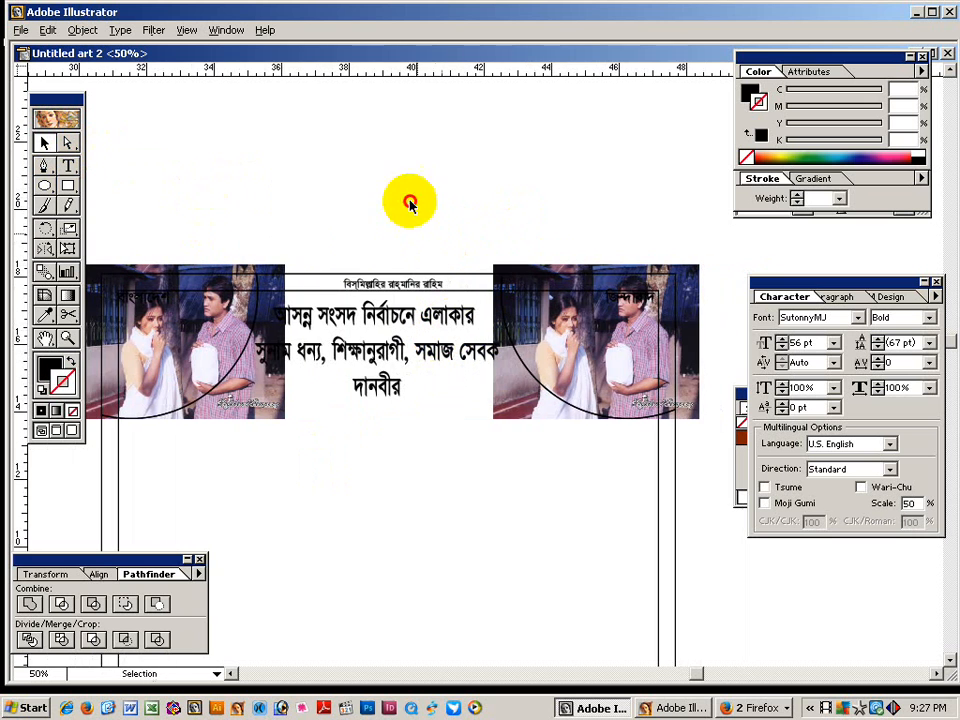
left_click_drag(283, 214, 135, 160)
Clip the left corner photo to its arc path with a clipping mask.
left_click(67, 143)
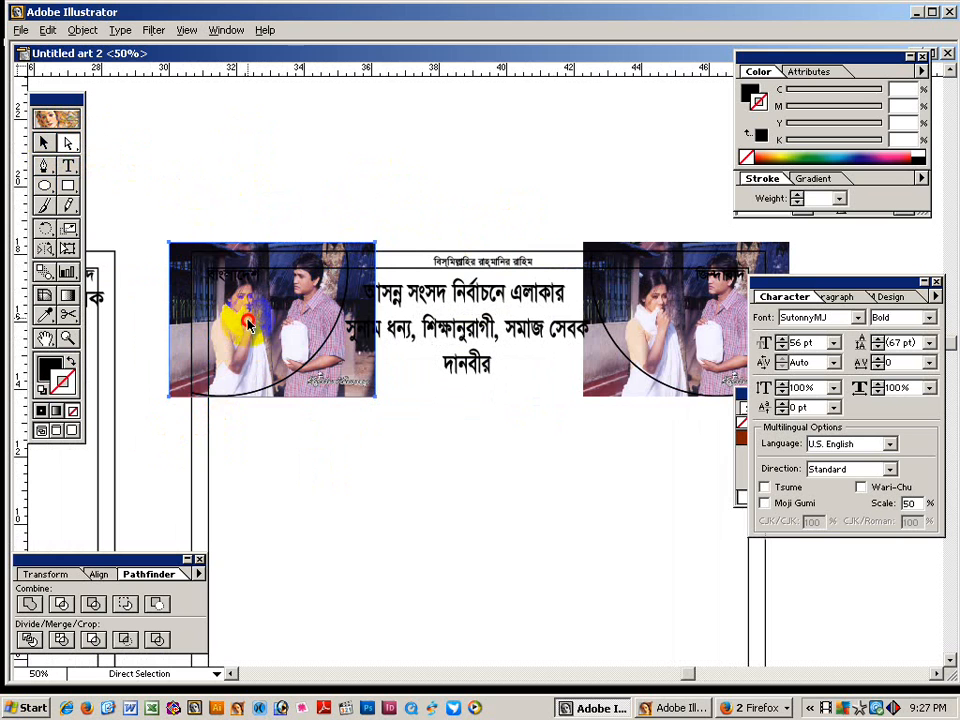
left_click(213, 291)
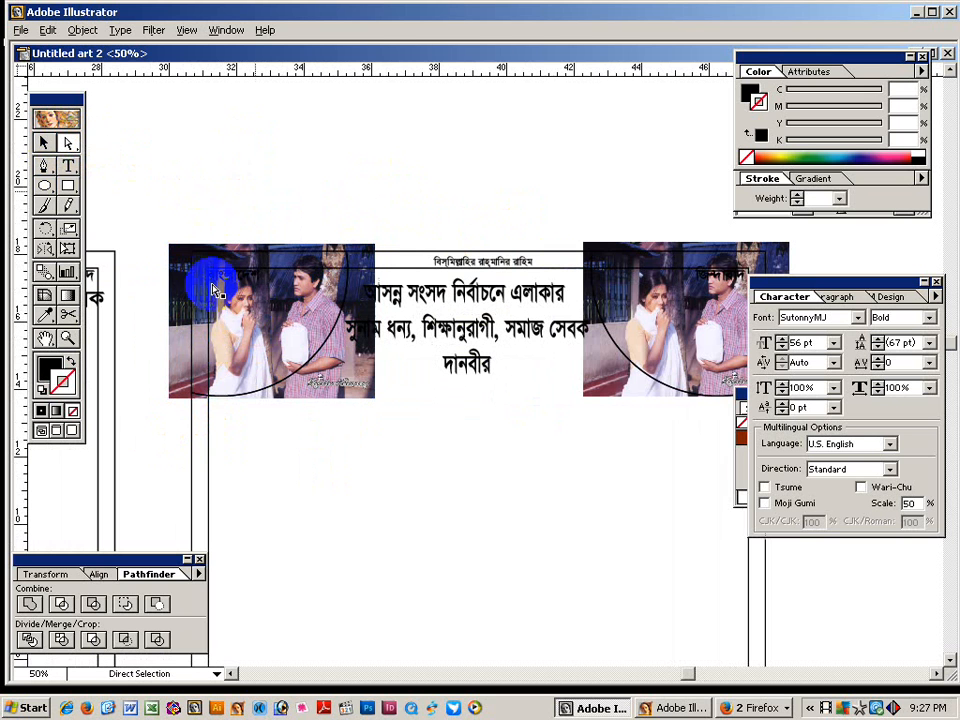
left_click(193, 364)
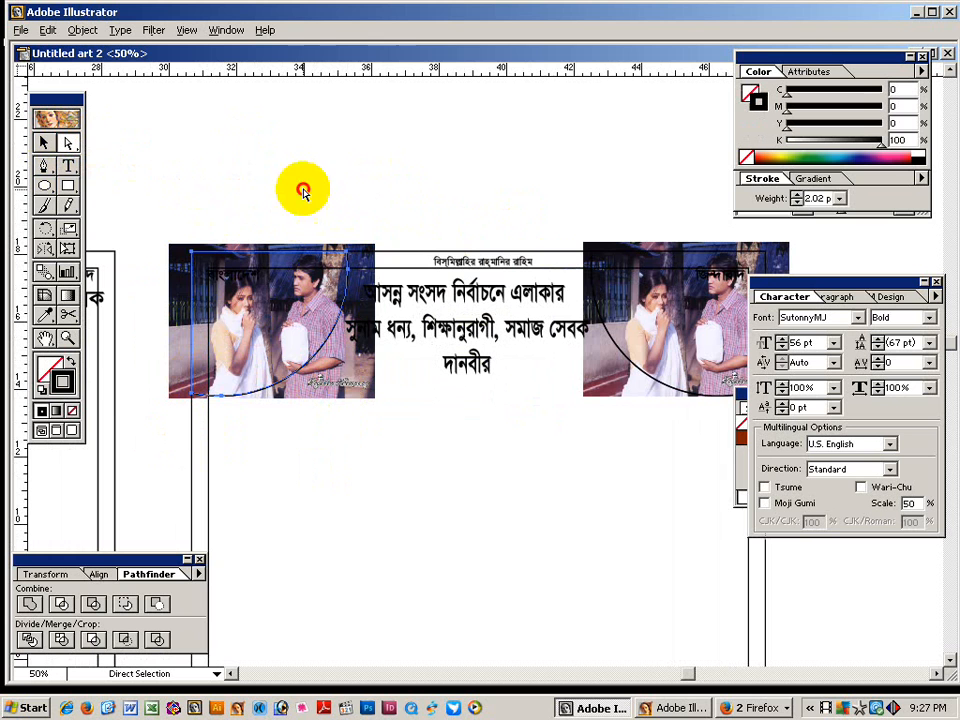
left_click(297, 223)
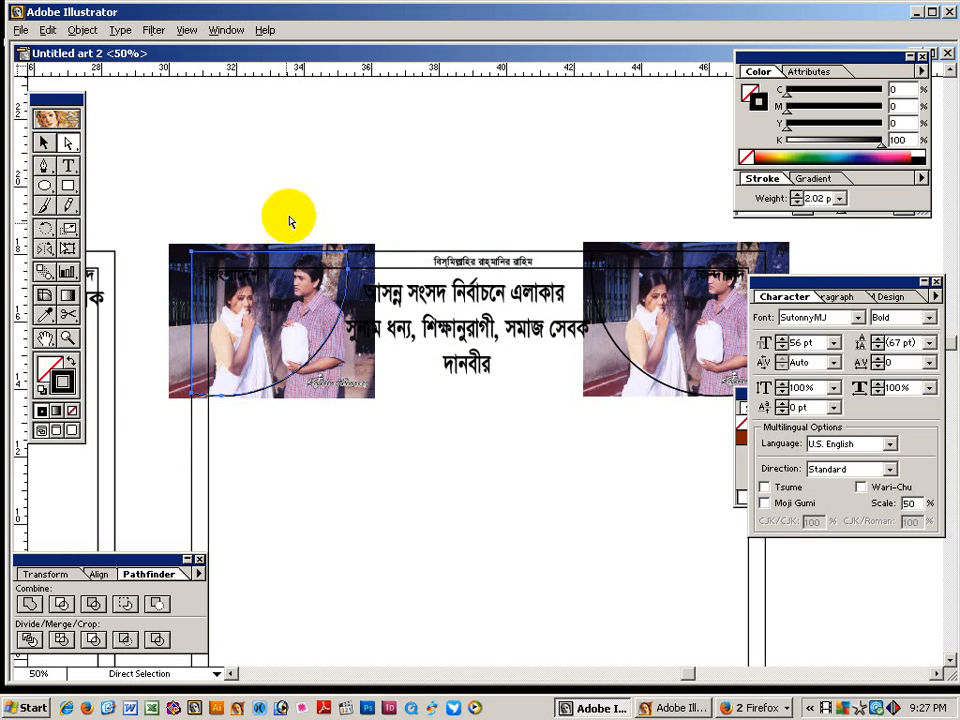
left_click(43, 142)
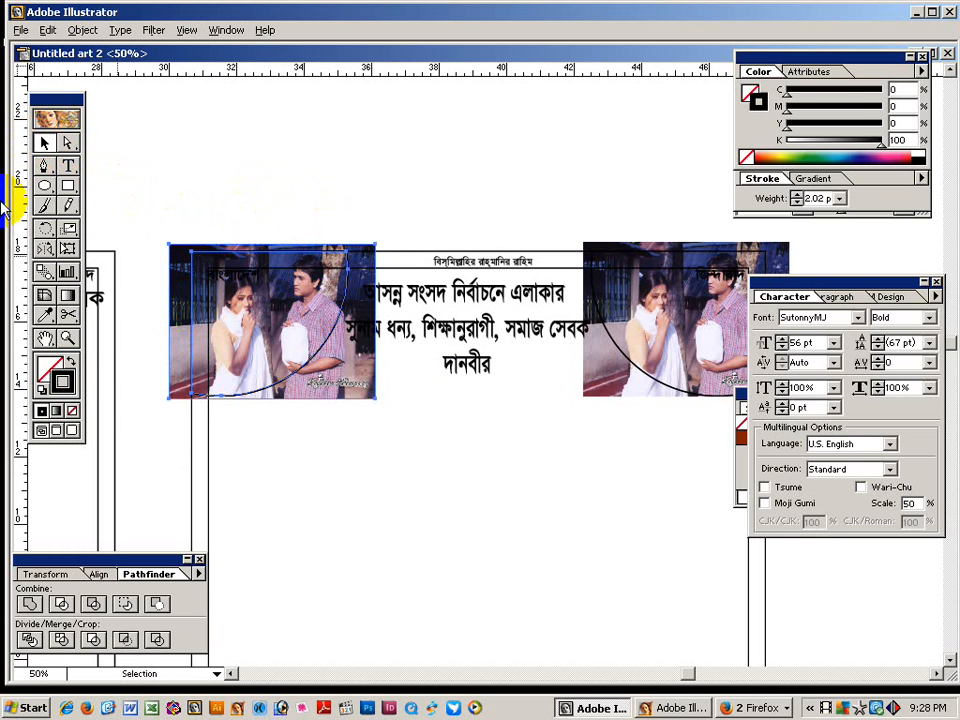
key("ctrl+7")
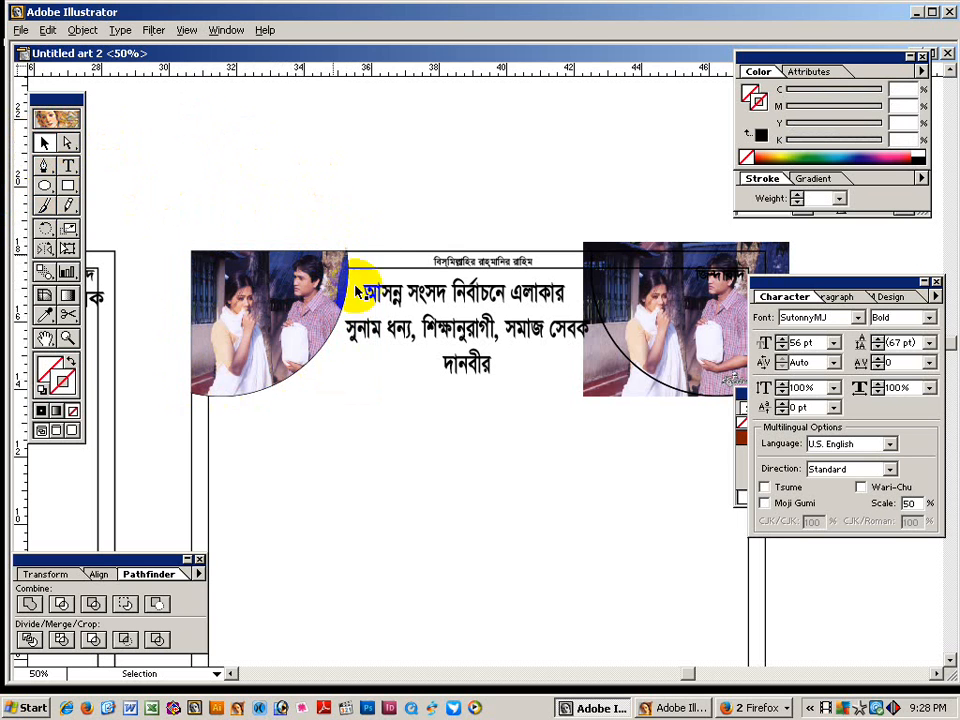
Clip the right corner photo to its arc path, then zoom out to 25%.
left_click(305, 193)
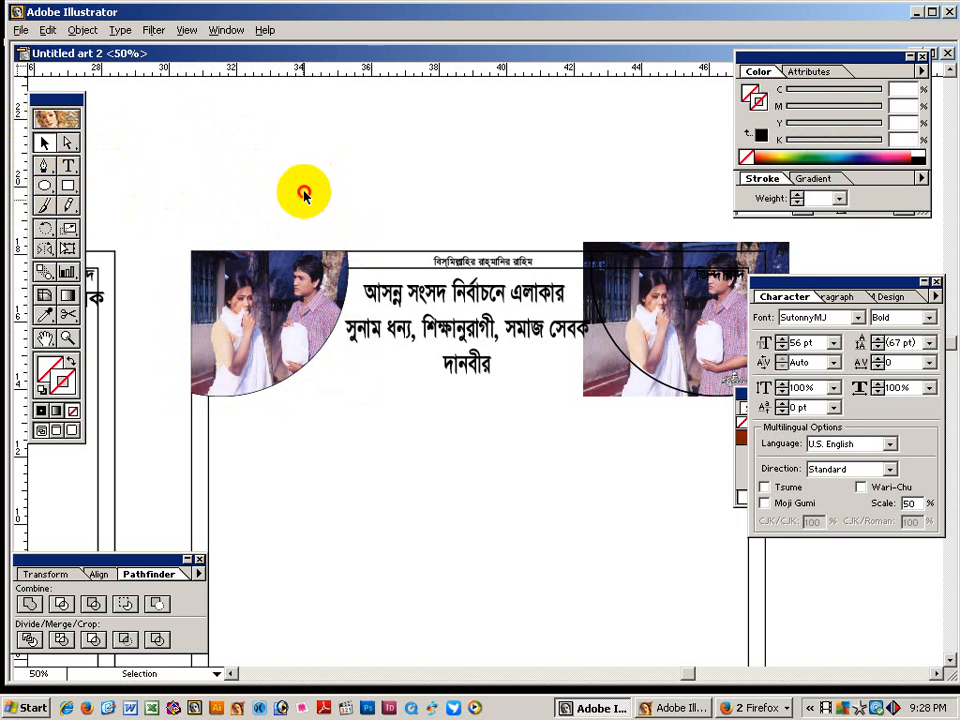
scroll(392, 197, "right", 3)
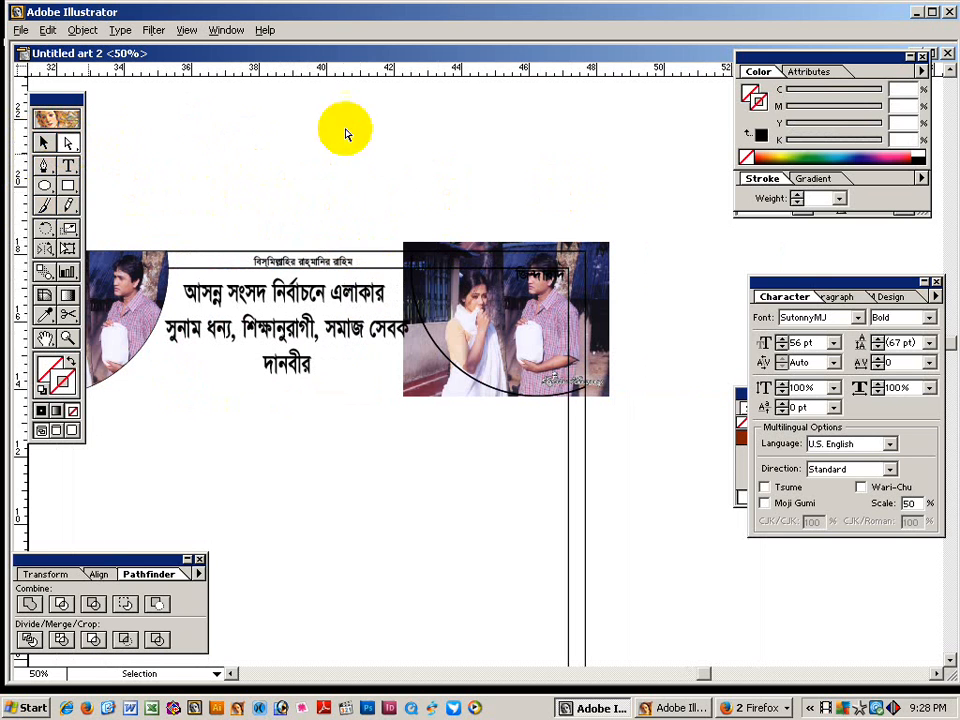
left_click(449, 294)
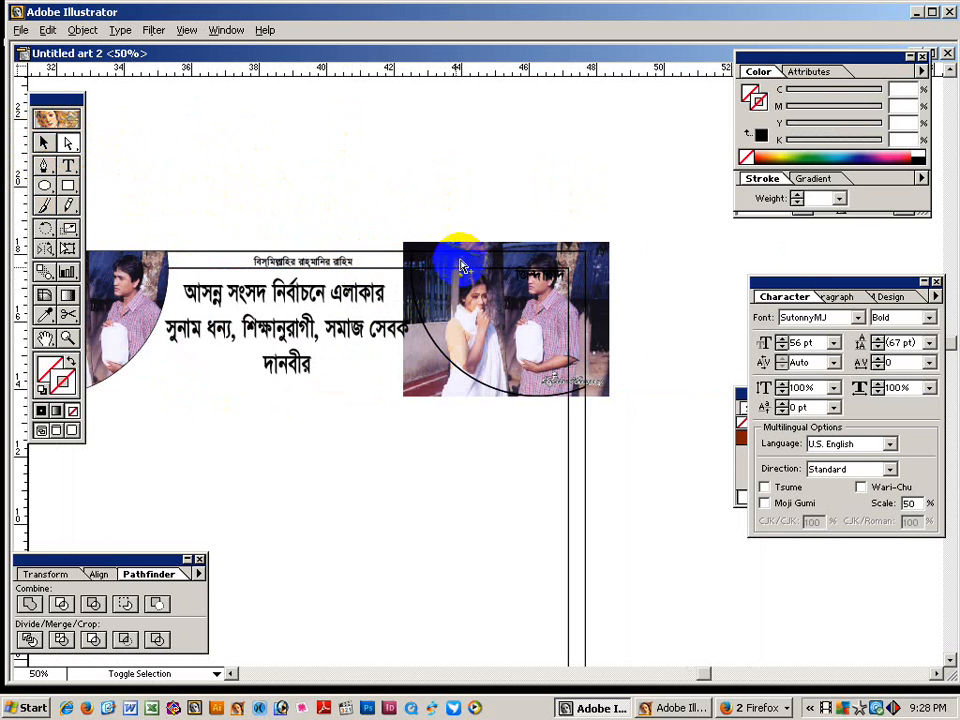
left_click(462, 258)
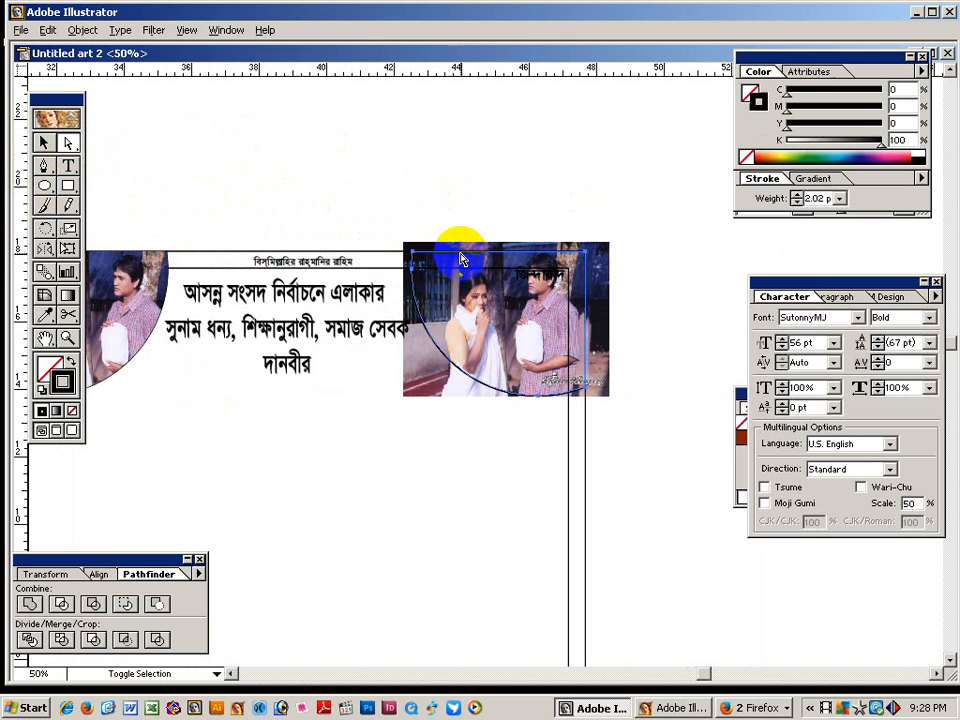
left_click(454, 200)
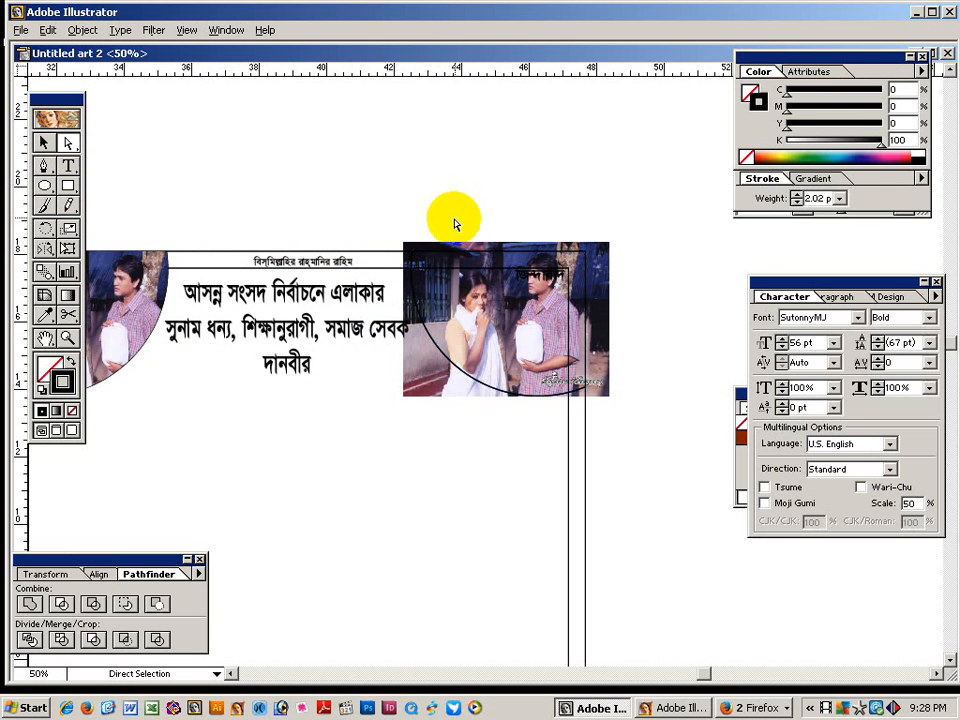
left_click(593, 262)
left_click(508, 253, "shift")
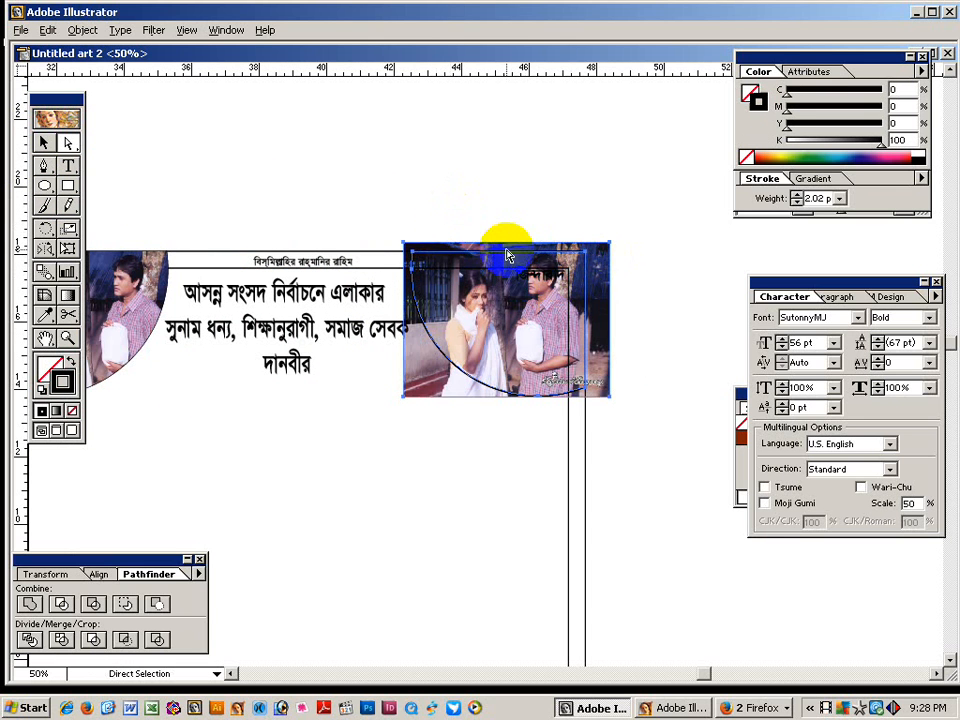
key("ctrl+7")
left_click(506, 199)
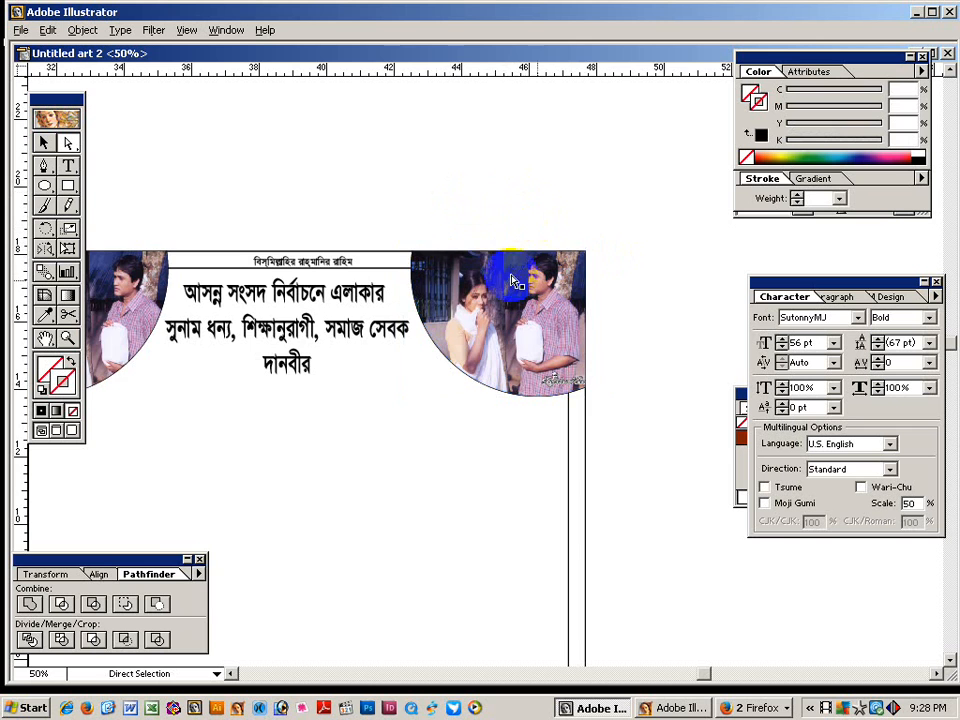
key("z")
left_click(437, 423, "alt")
left_click(433, 423, "alt")
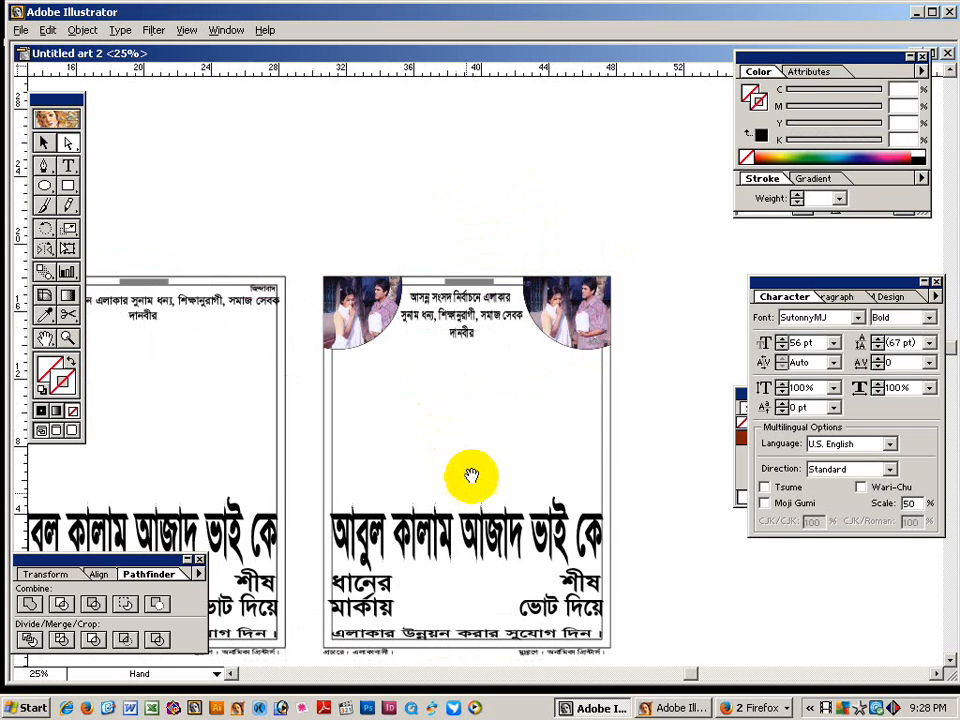
Fill the page frame pale yellow and send it behind the poster artwork.
left_click_drag(469, 476, 375, 304)
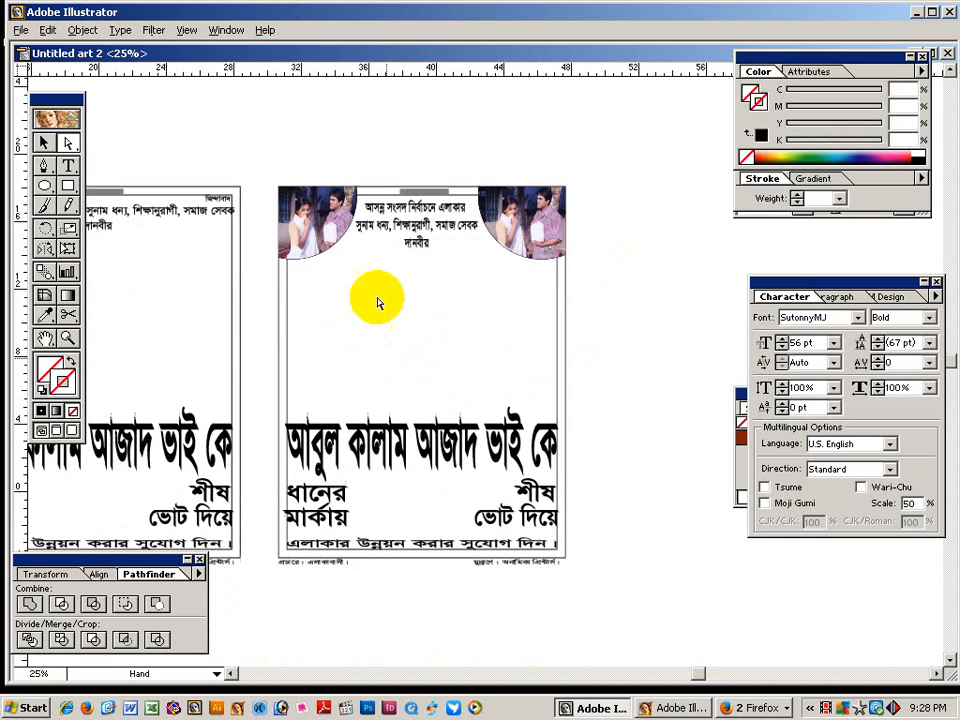
left_click(622, 381)
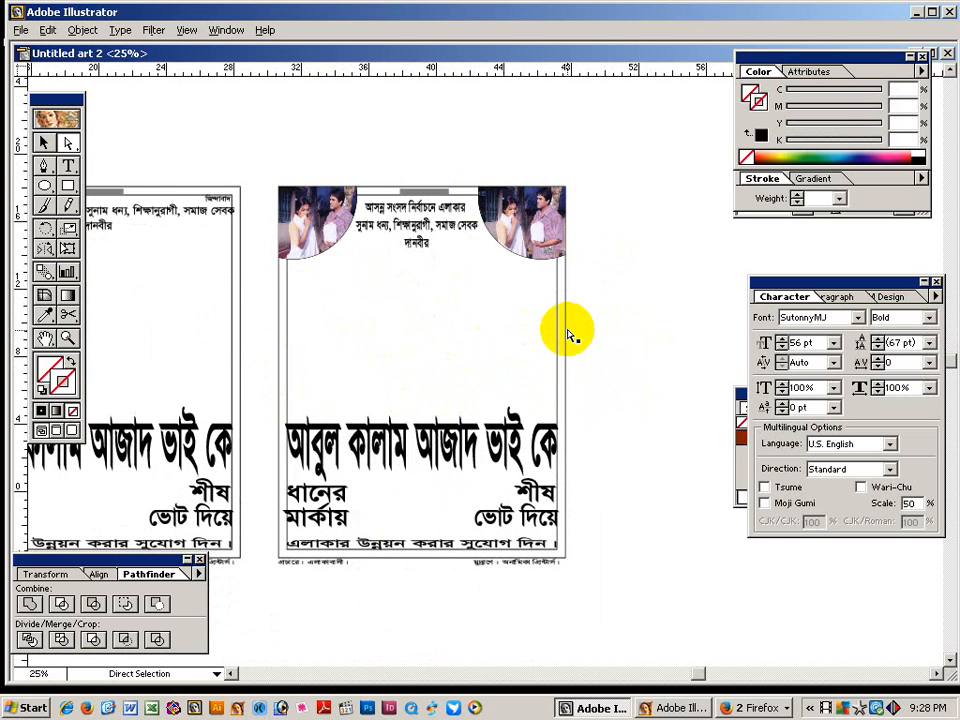
left_click(566, 334)
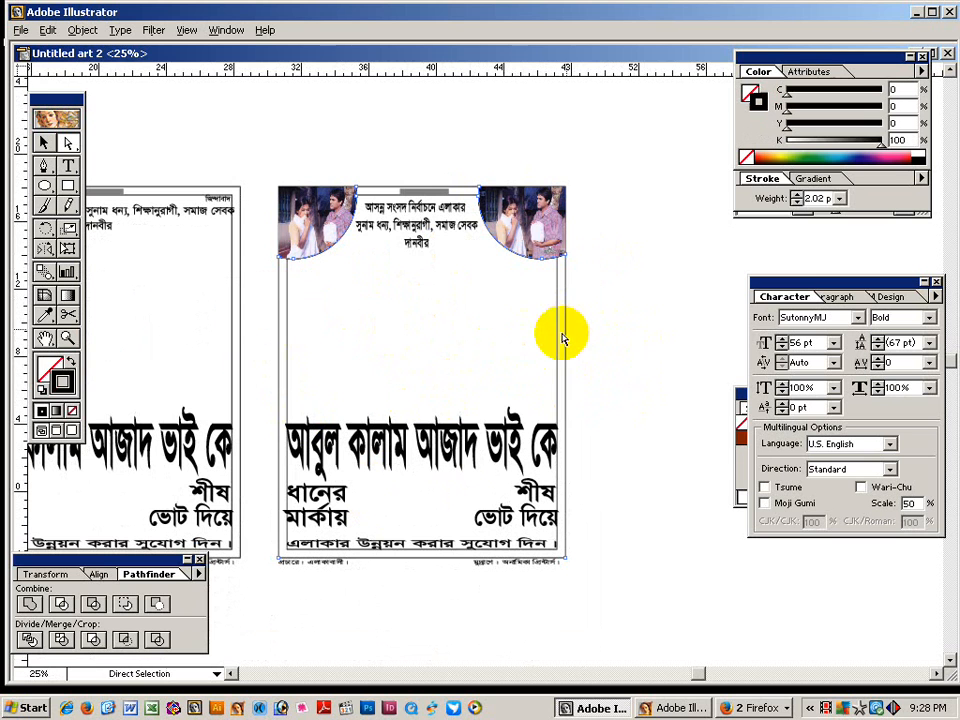
left_click(48, 368)
left_click(783, 151)
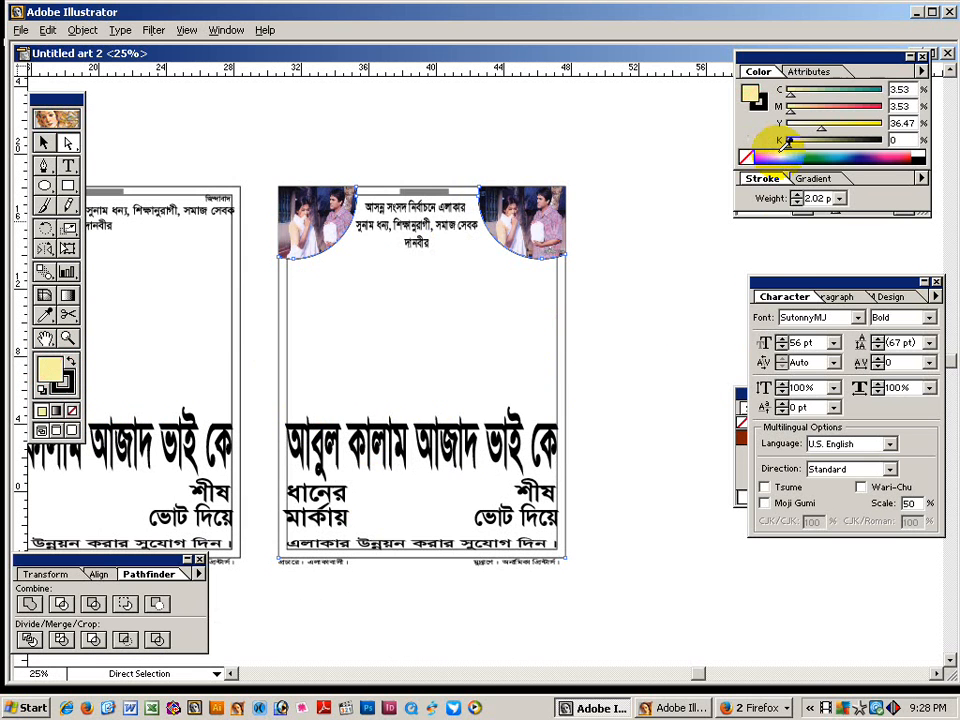
left_click(44, 143)
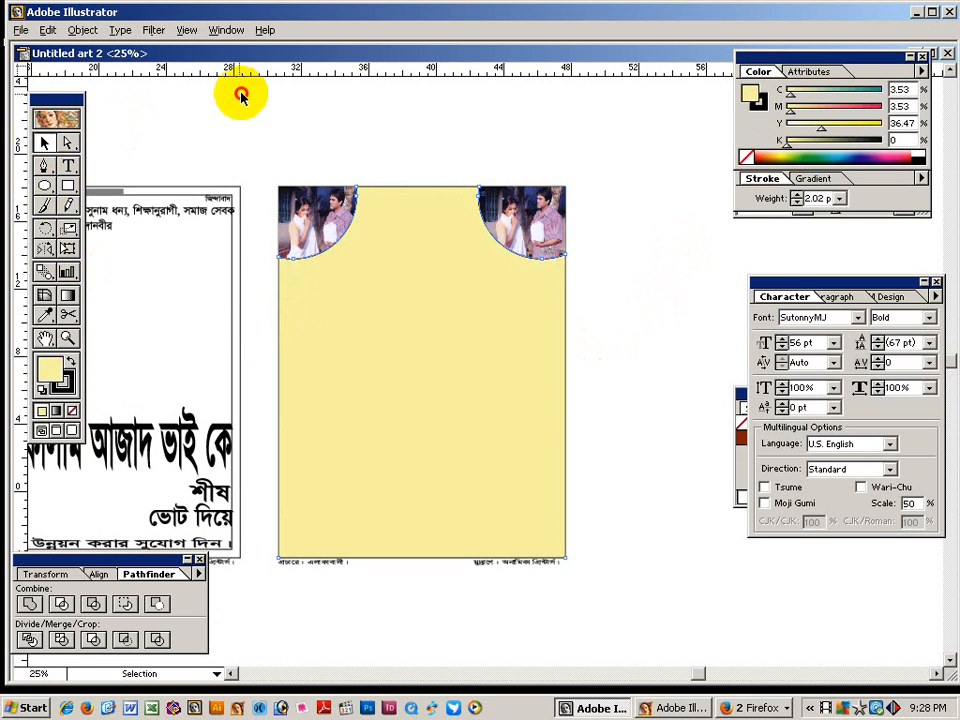
left_click(297, 266)
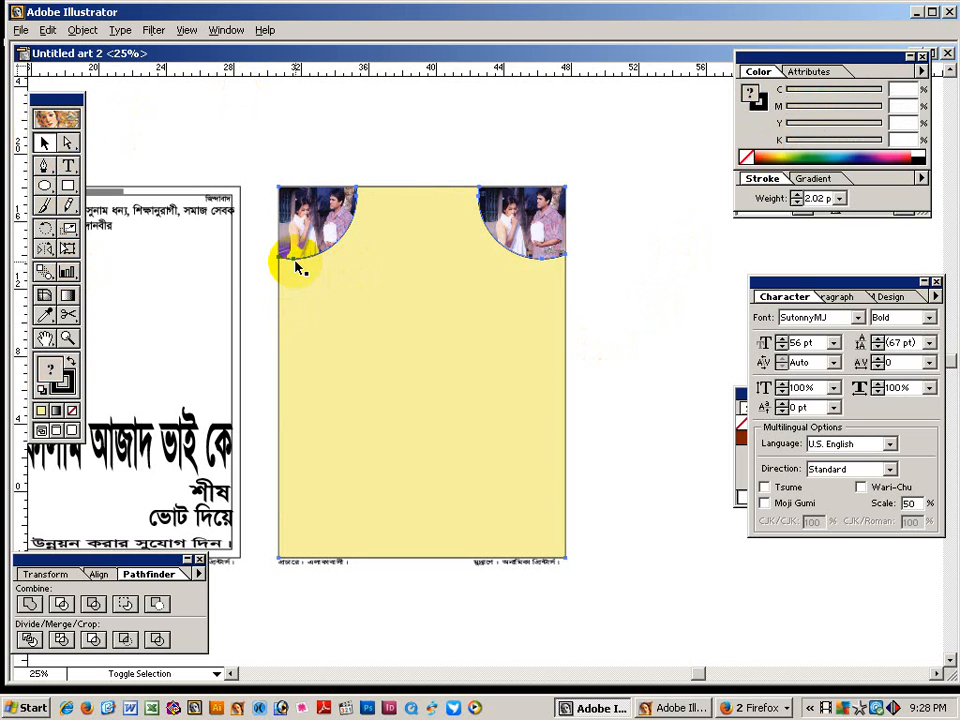
key("ctrl+shift+bracketleft")
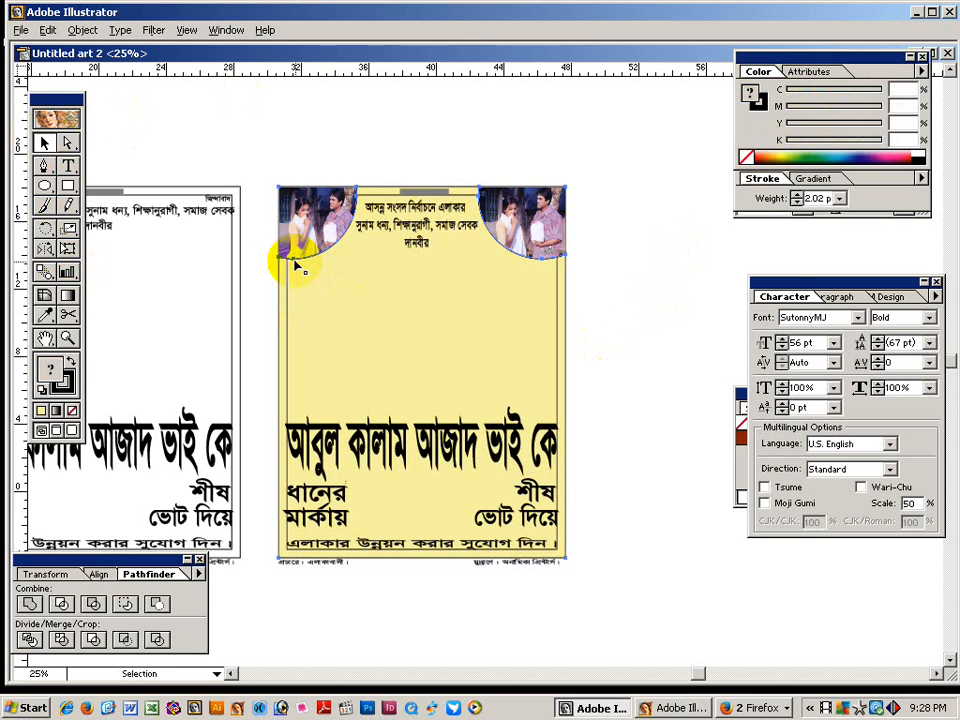
Recolour the background pale mint (C 12, M 0, Y 8, K 0) and select the frames and background.
left_click(537, 131)
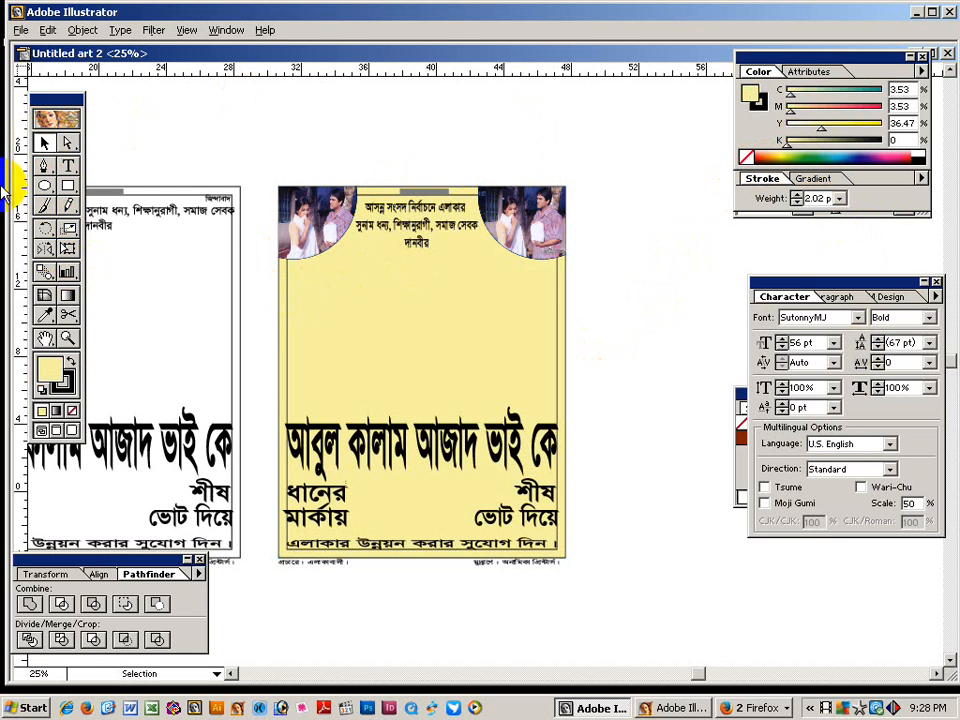
left_click(67, 143)
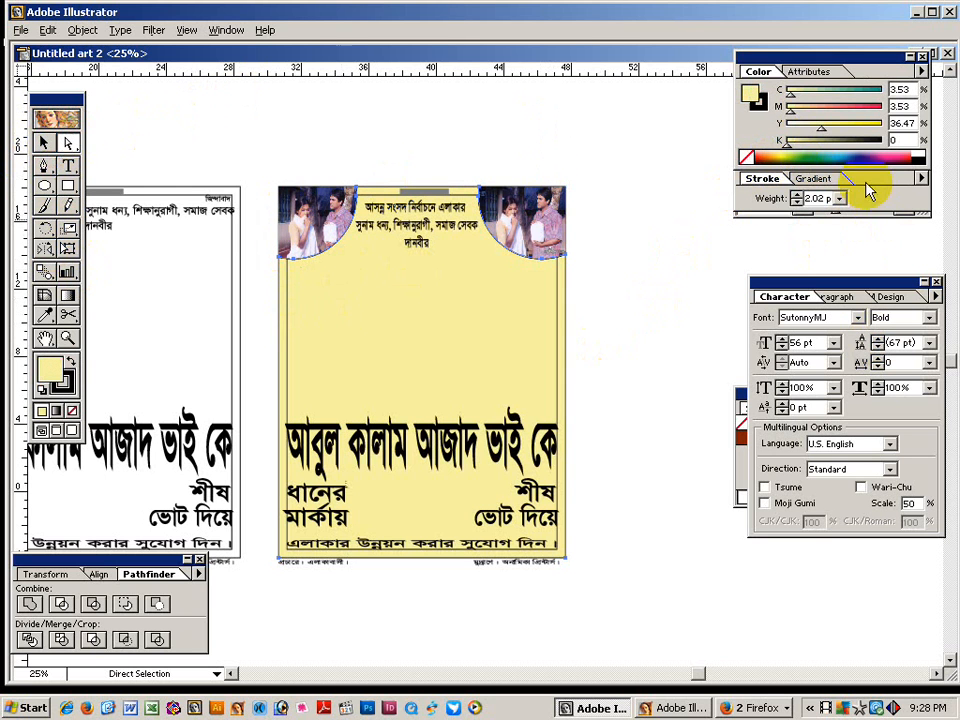
left_click(802, 150)
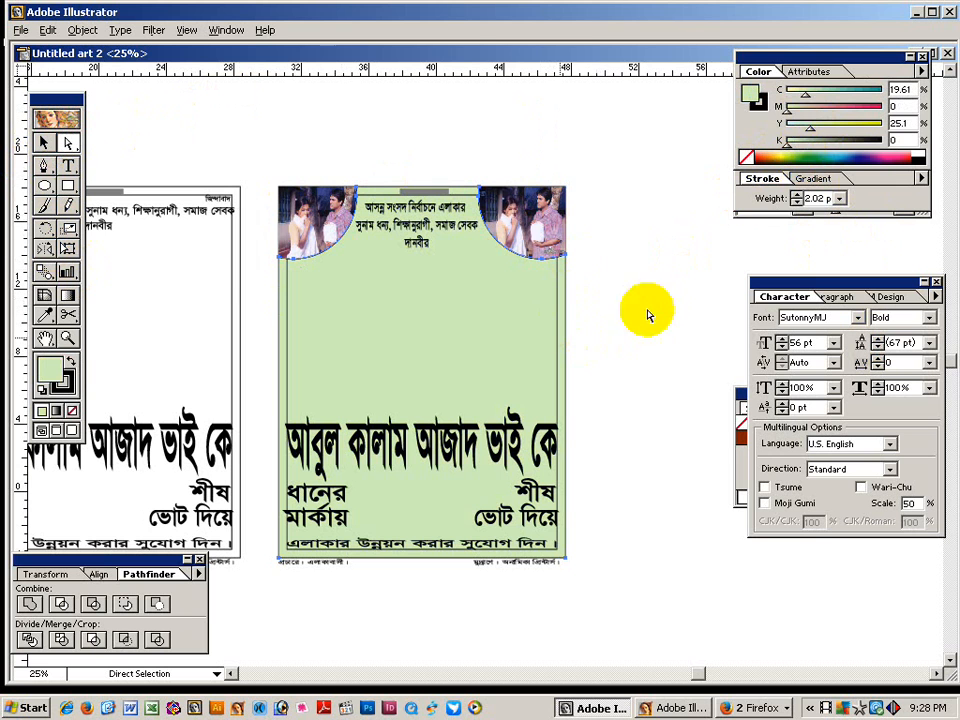
left_click_drag(797, 136, 798, 95)
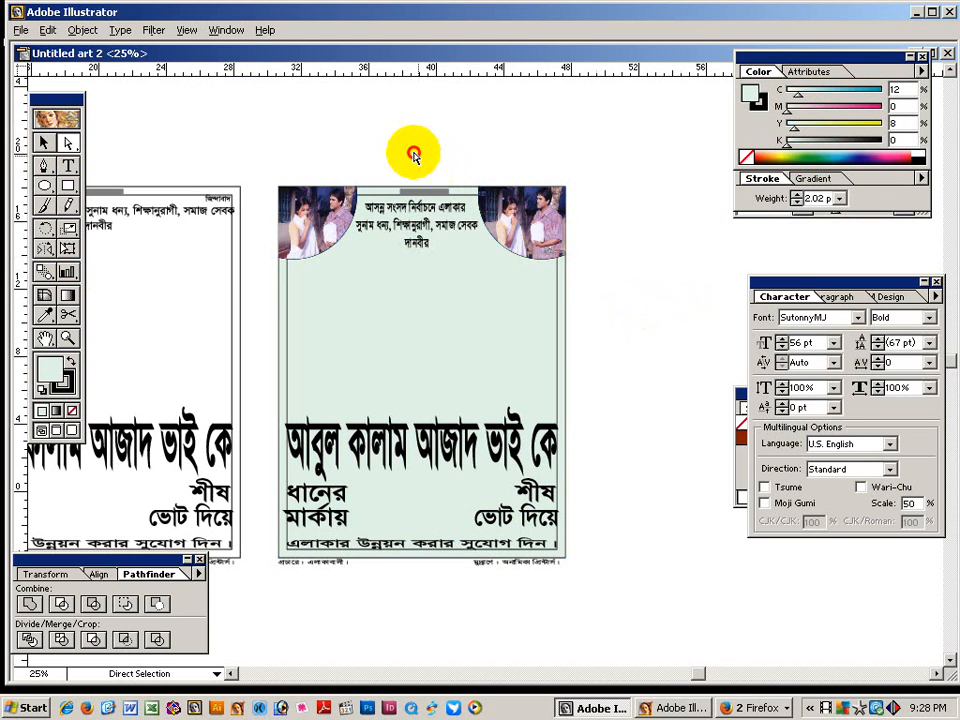
left_click_drag(322, 162, 381, 399)
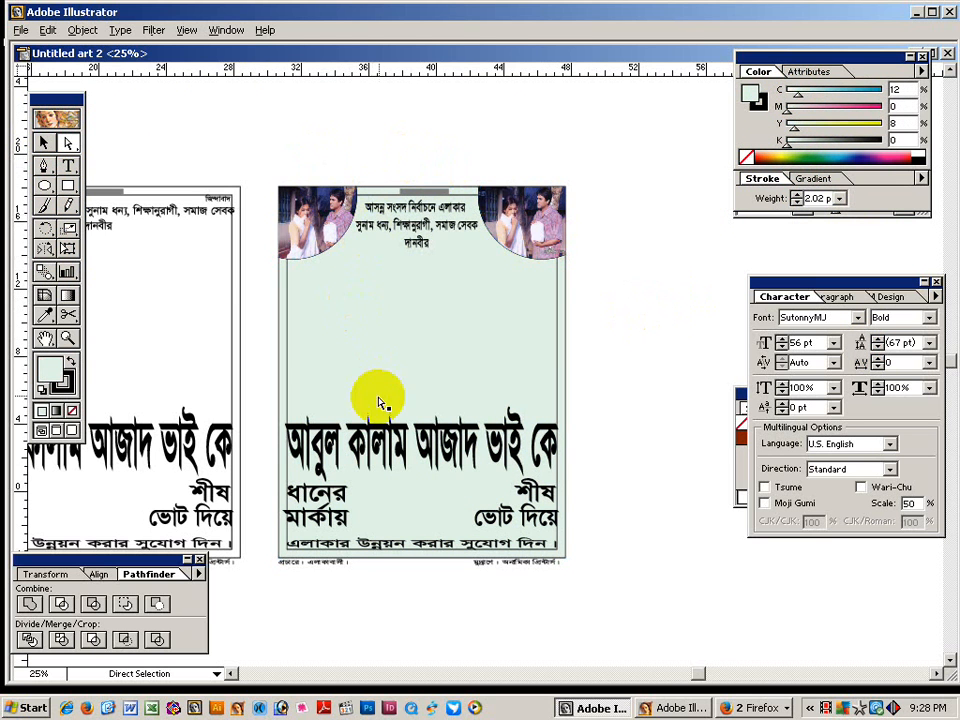
left_click(68, 297)
Apply a gradient fill with light cyan, white, peach and pale yellow colour stops.
left_click(817, 178)
left_click(750, 210)
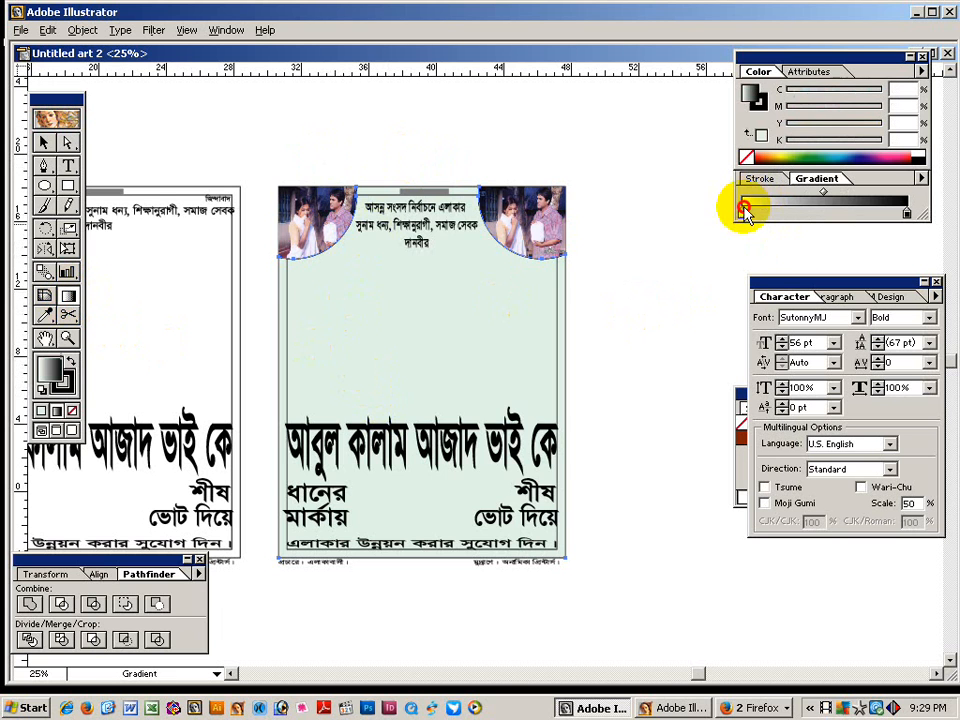
left_click(907, 215)
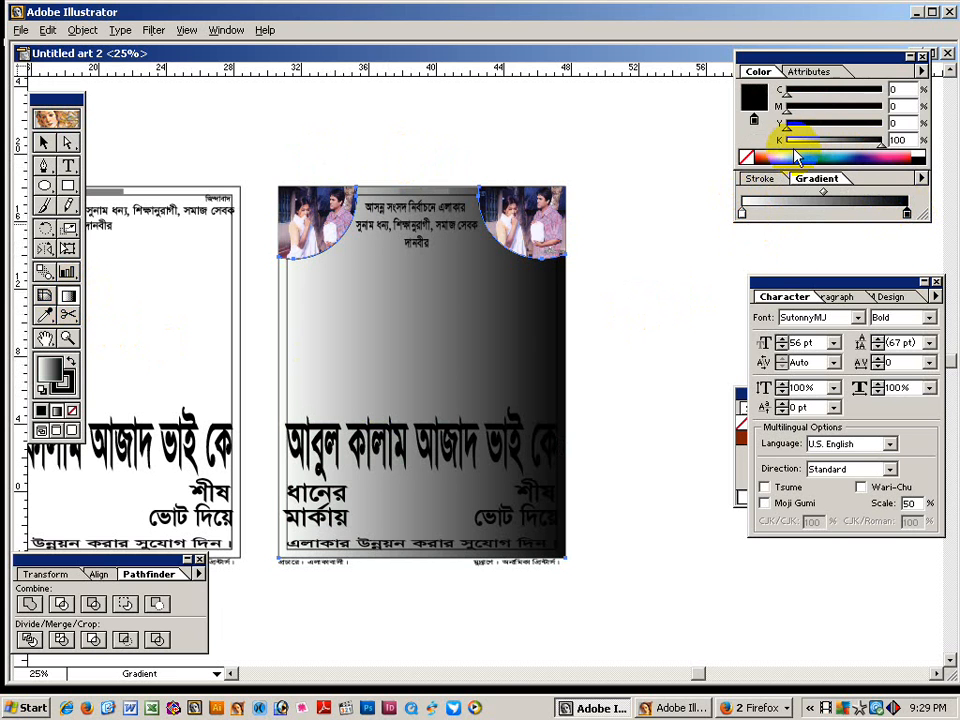
left_click(778, 152)
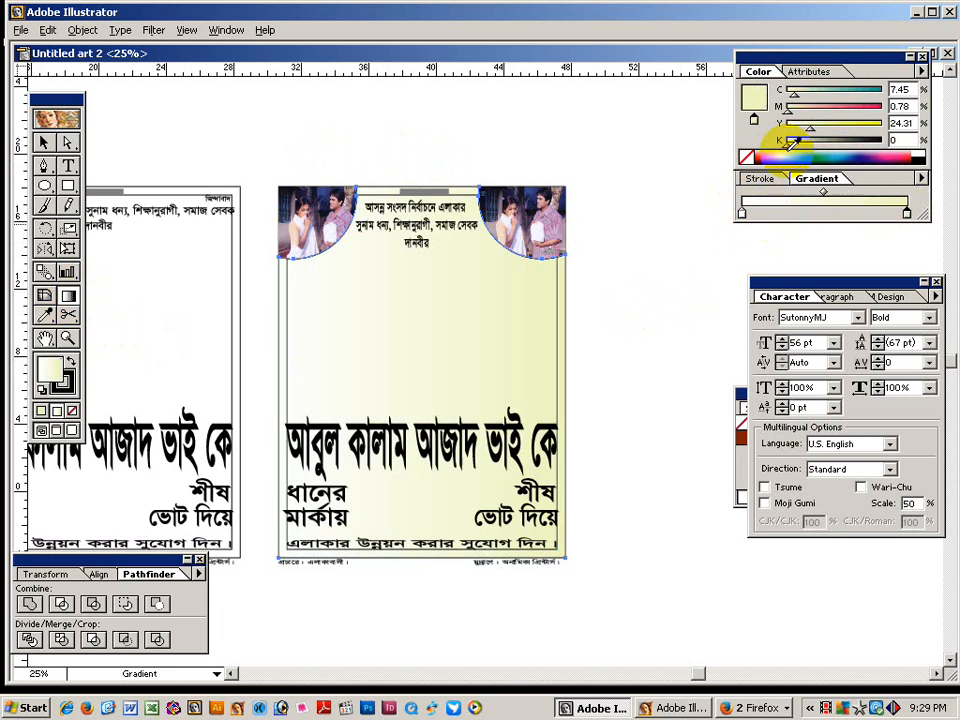
left_click(818, 213)
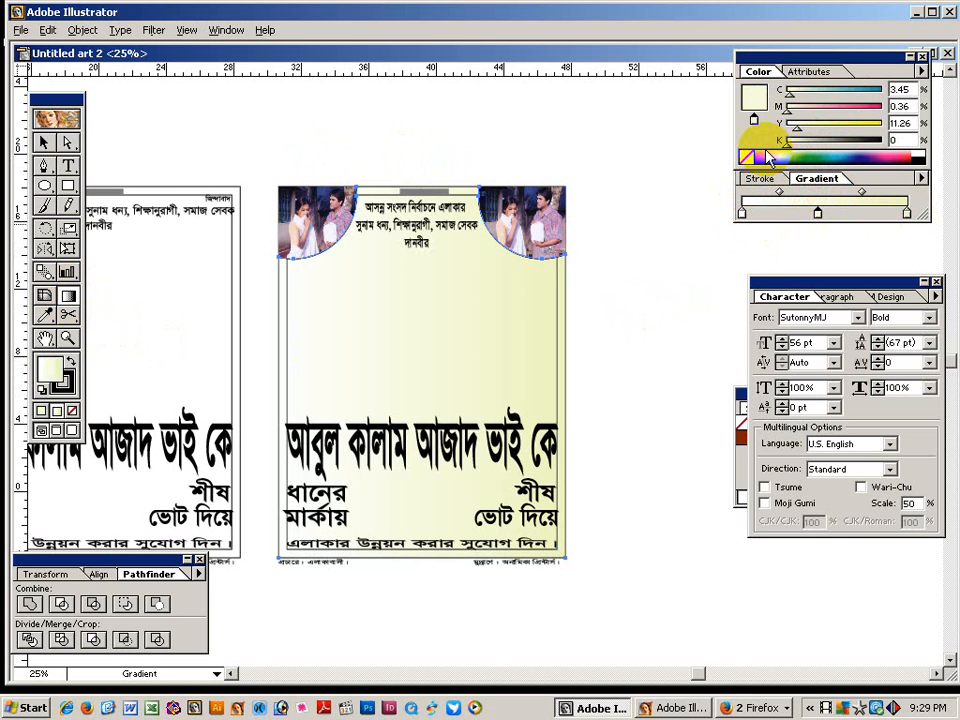
left_click(771, 154)
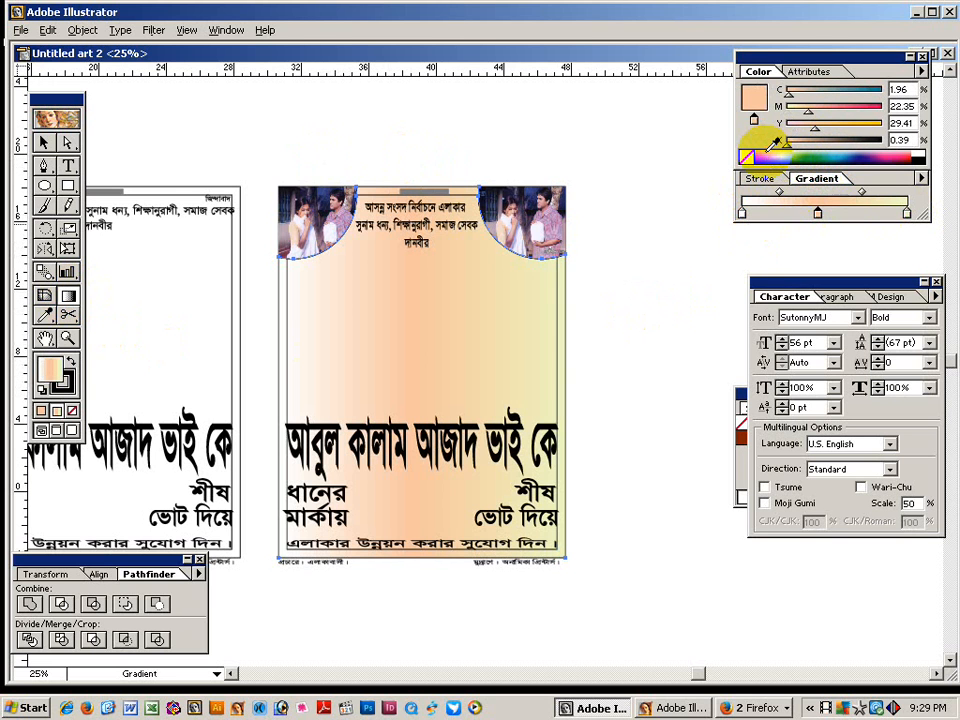
left_click(858, 213)
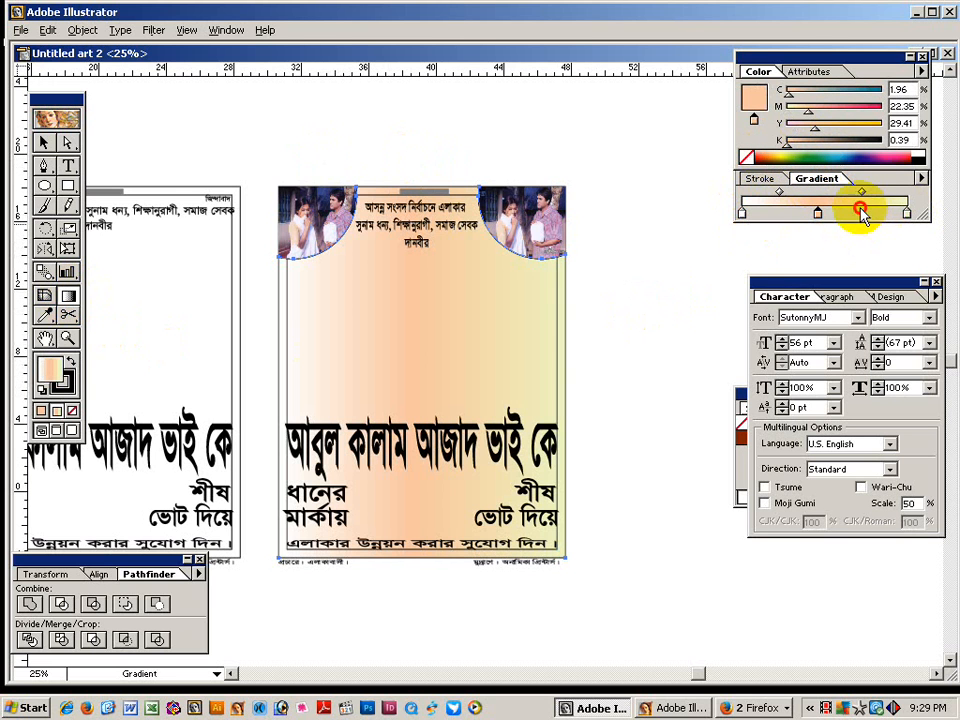
left_click(921, 153)
left_click(772, 212)
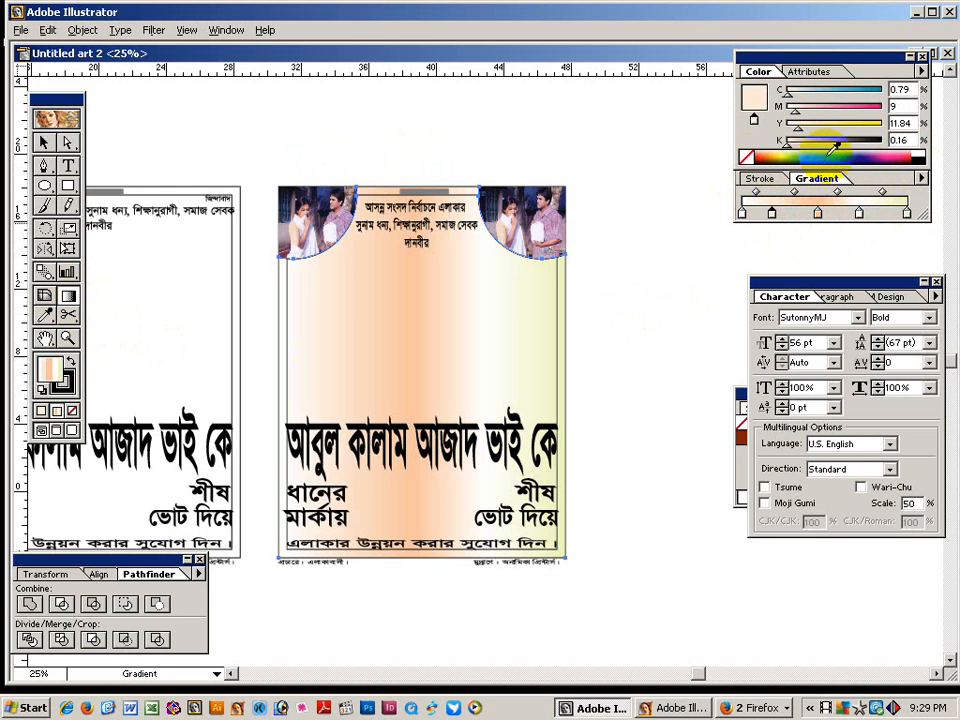
left_click(840, 151)
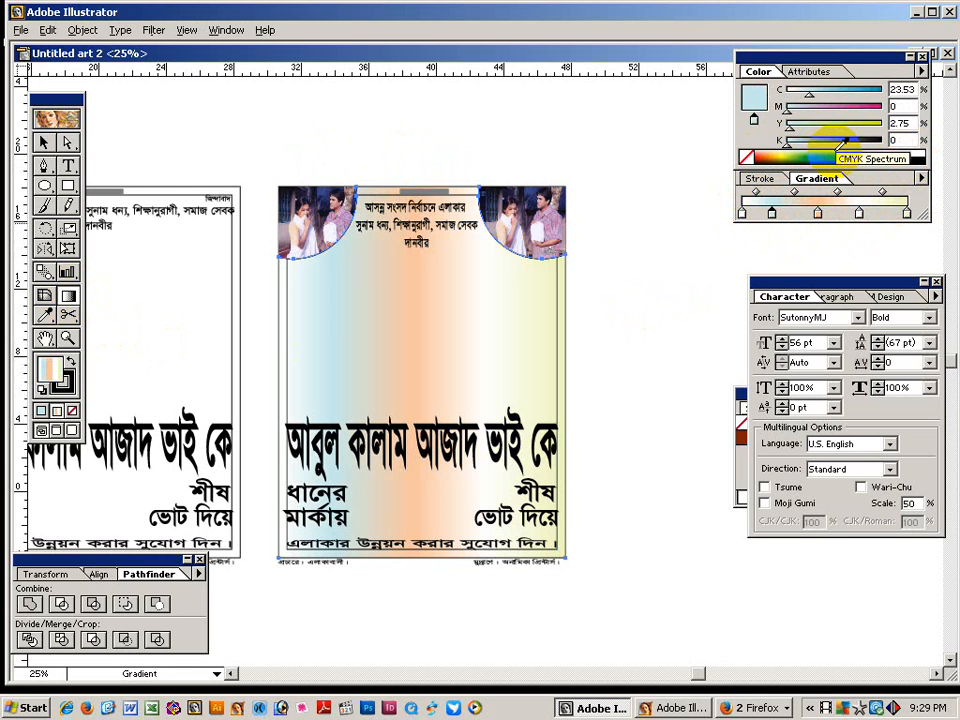
Drag the gradient diagonally across the poster from upper left to lower right.
left_click(67, 296)
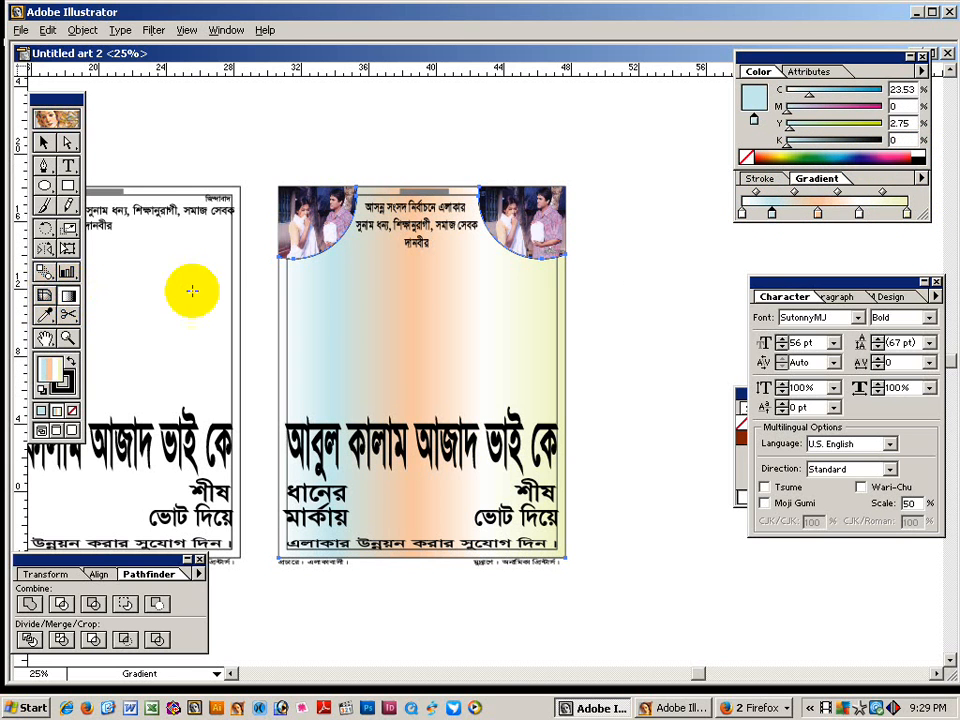
left_click_drag(340, 310, 306, 322)
left_click_drag(296, 229, 565, 551)
left_click_drag(311, 268, 551, 575)
left_click(42, 144)
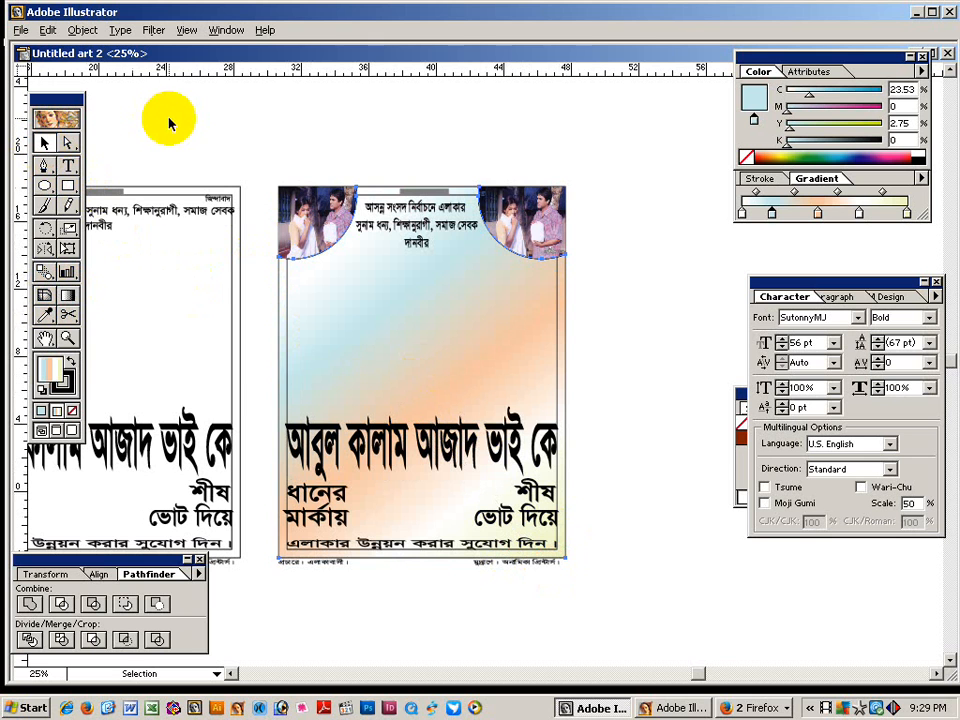
Zoom out, marquee-select and copy all the poster's objects, then deselect them.
left_click(556, 432)
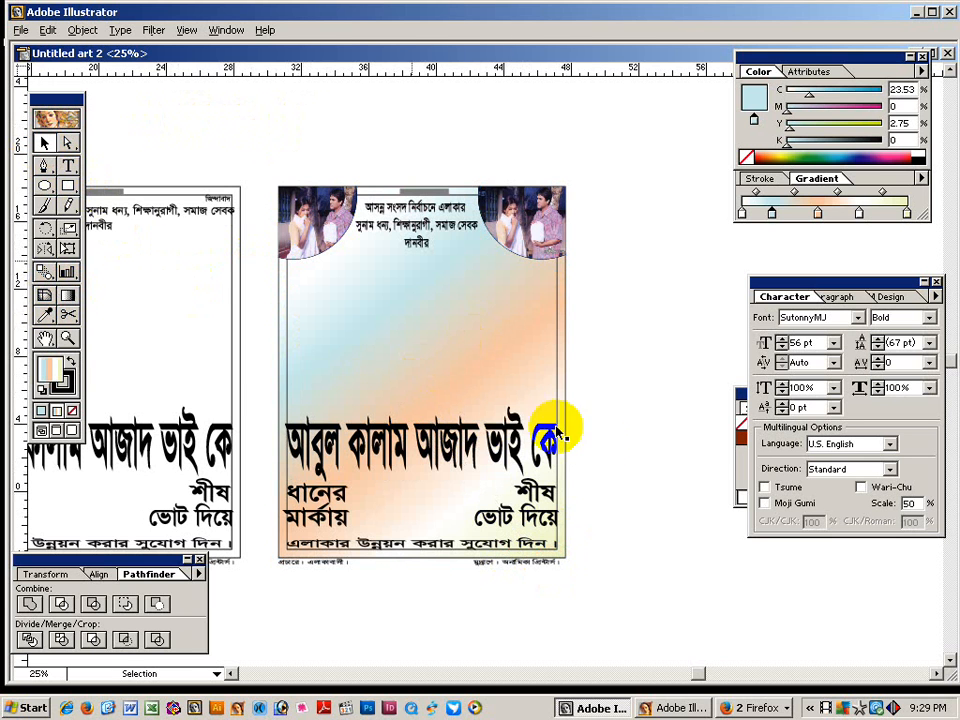
left_click(740, 398)
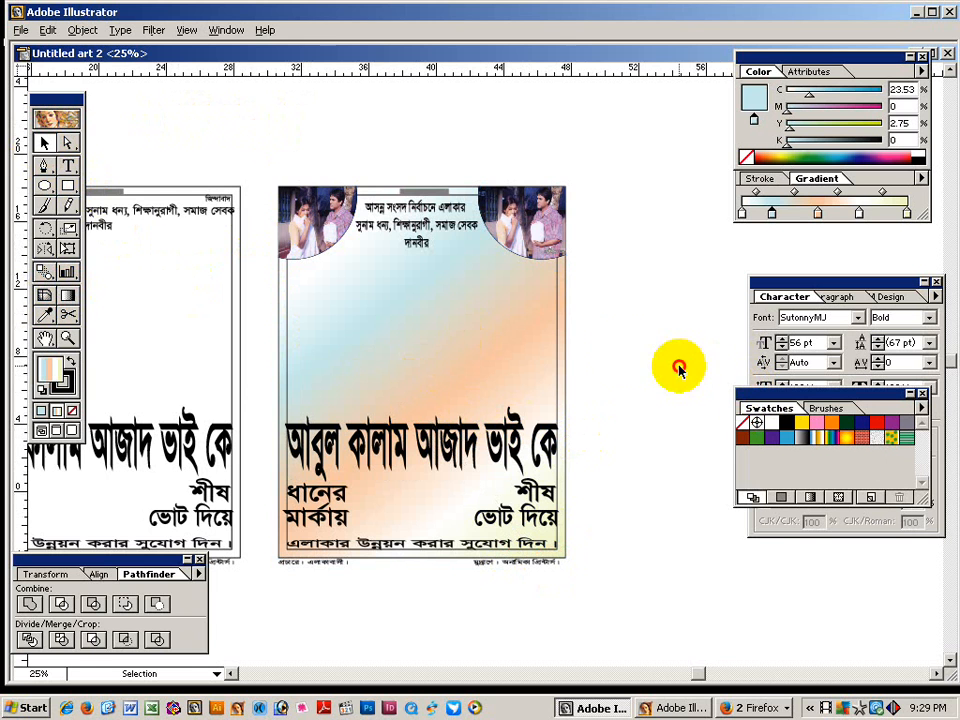
left_click(596, 448, "ctrl+alt")
left_click_drag(266, 180, 540, 522)
left_click(548, 489)
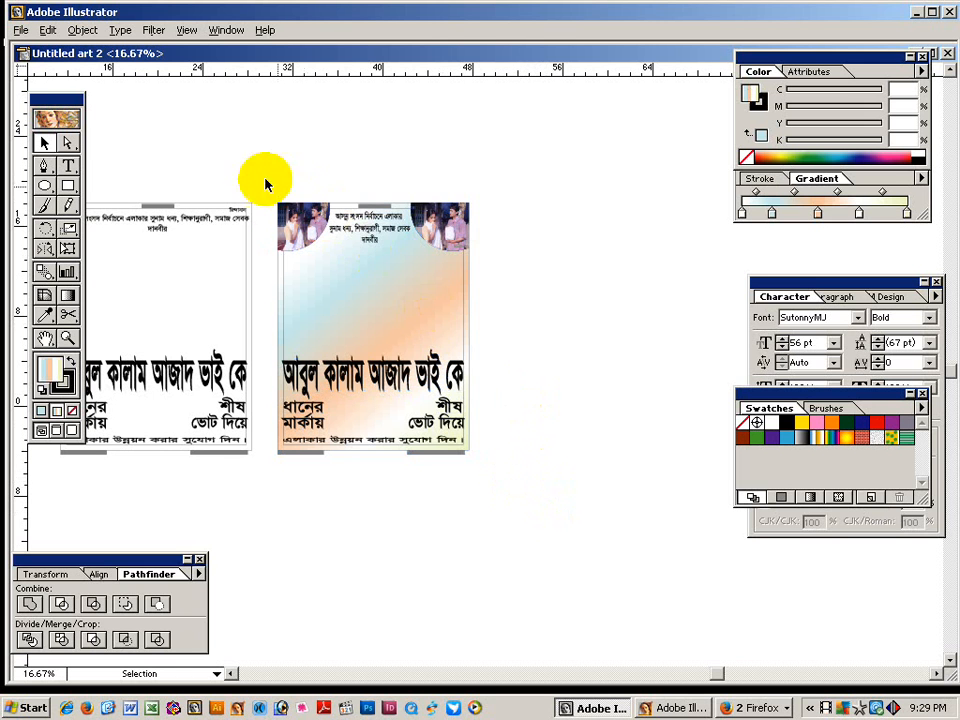
left_click_drag(268, 182, 493, 510)
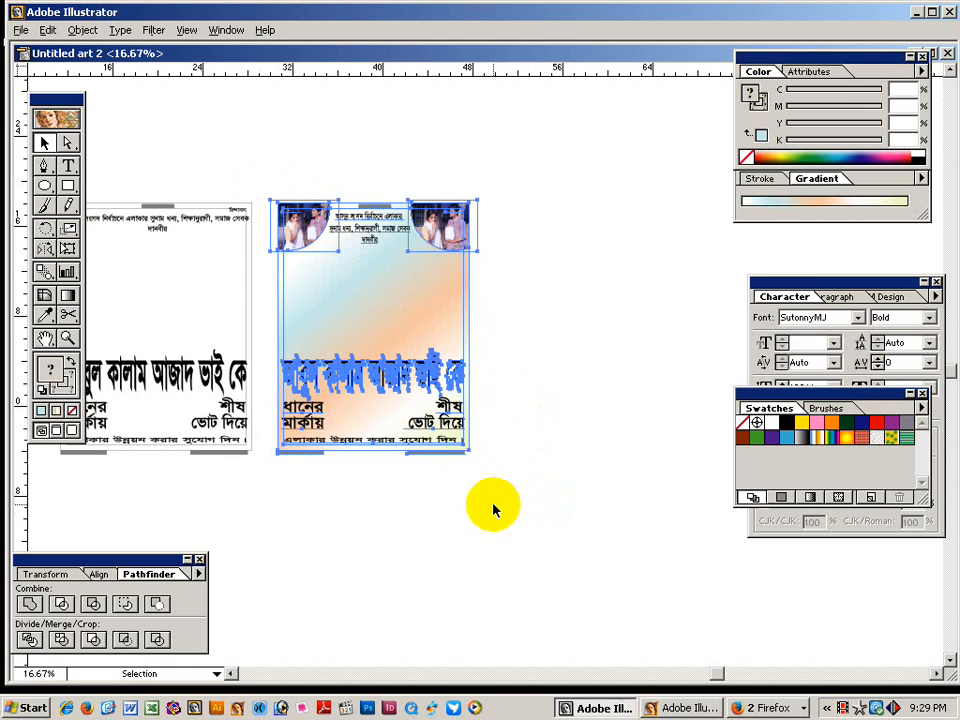
left_click(549, 420)
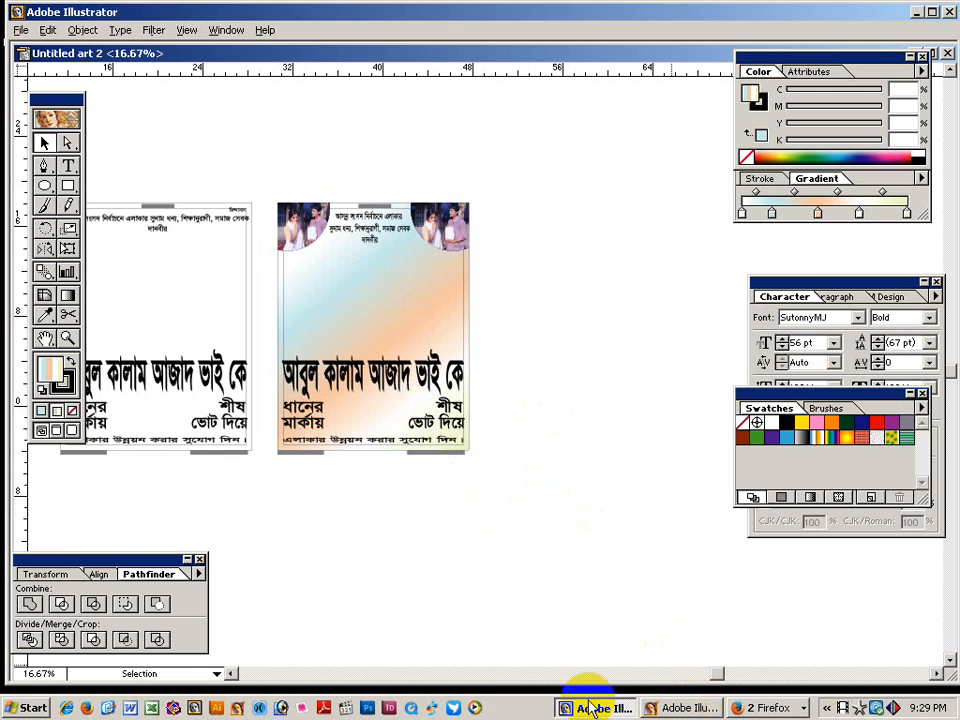
Close the Alibaba window and the Flash update page, dismissing its alerts, to exit Firefox.
left_click(700, 710)
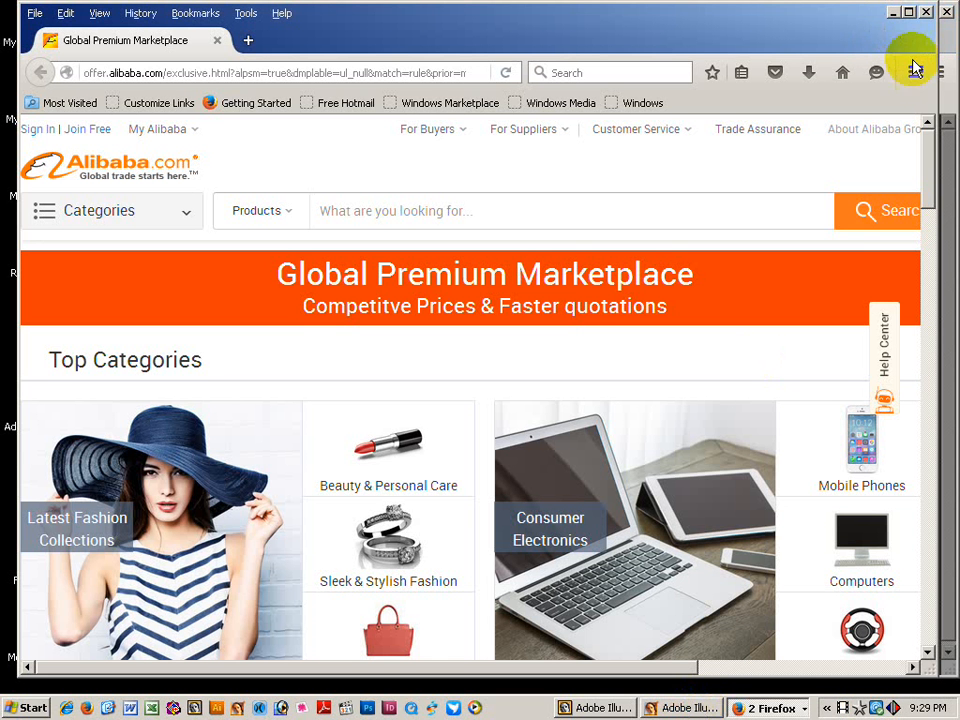
left_click(926, 13)
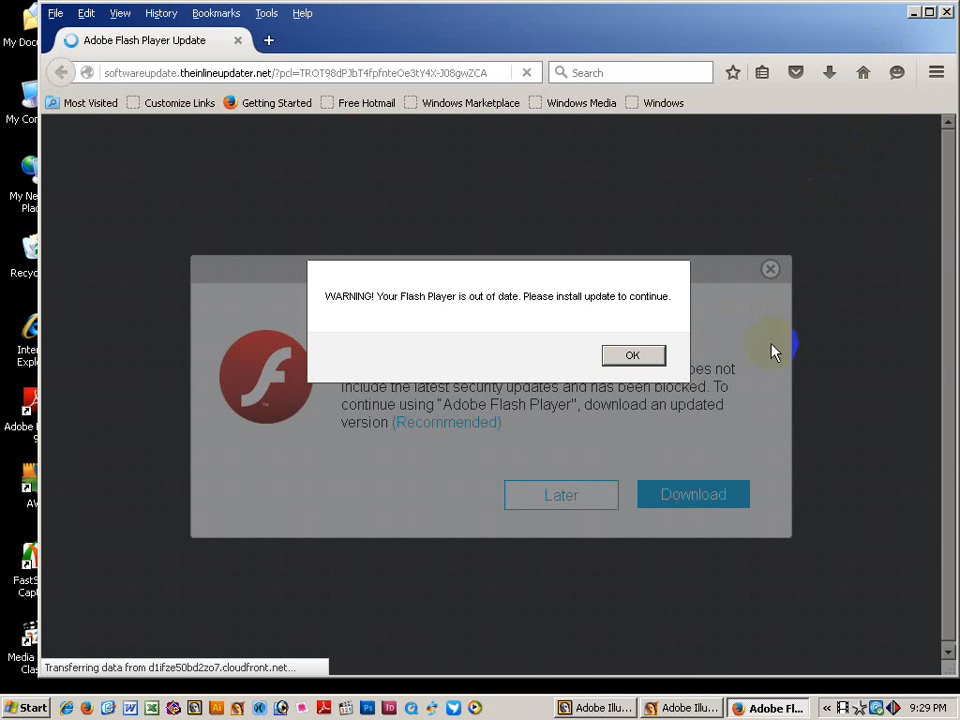
left_click(630, 356)
left_click(864, 74)
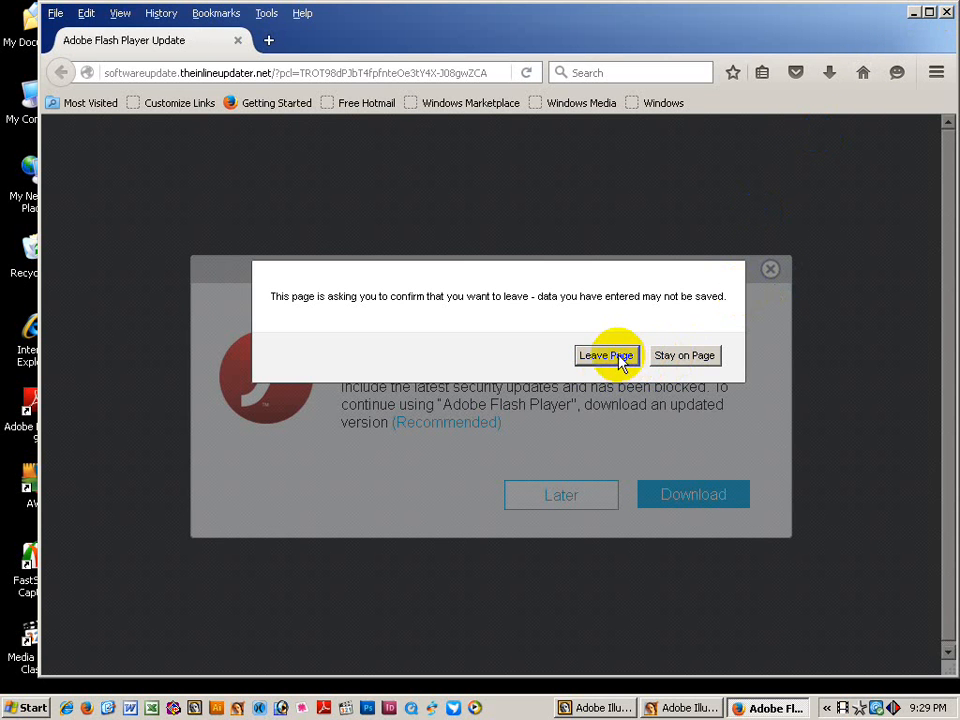
left_click(606, 356)
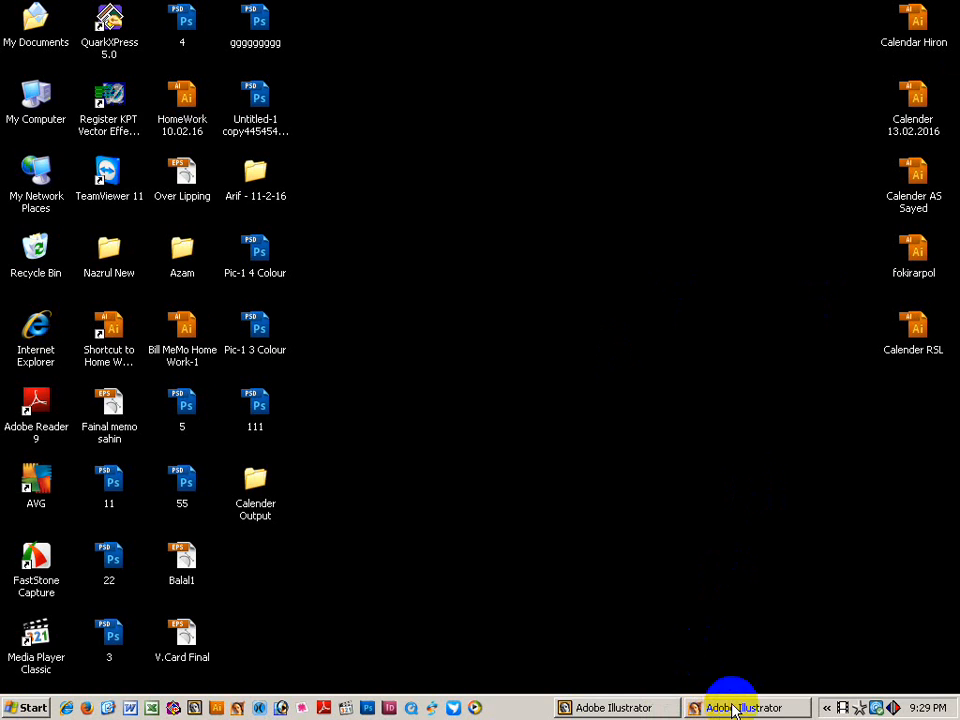
Paste the copied poster into Untitled-2, then minimise Illustrator and launch Photoshop.
left_click(733, 708)
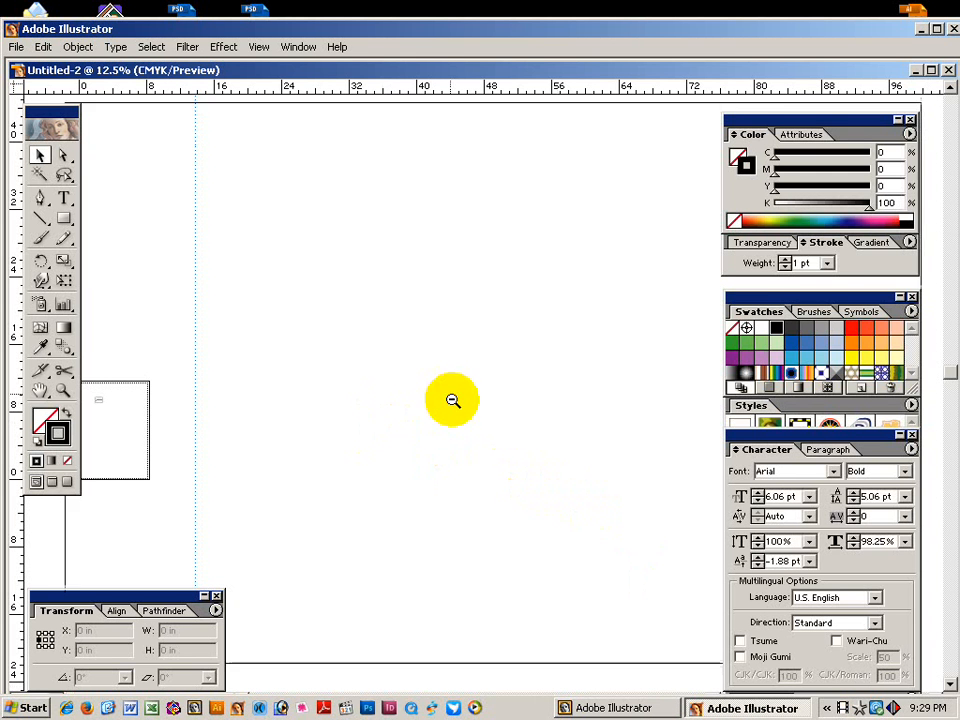
left_click(453, 400, "ctrl+alt")
left_click_drag(445, 425, 376, 404)
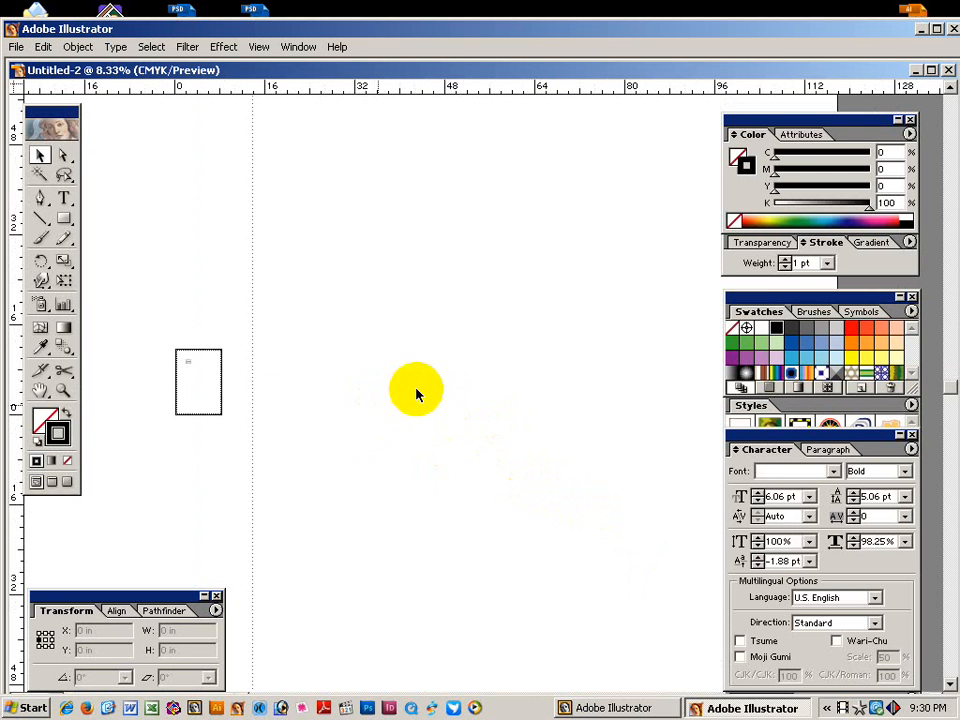
key("ctrl+v")
left_click_drag(421, 306, 565, 487)
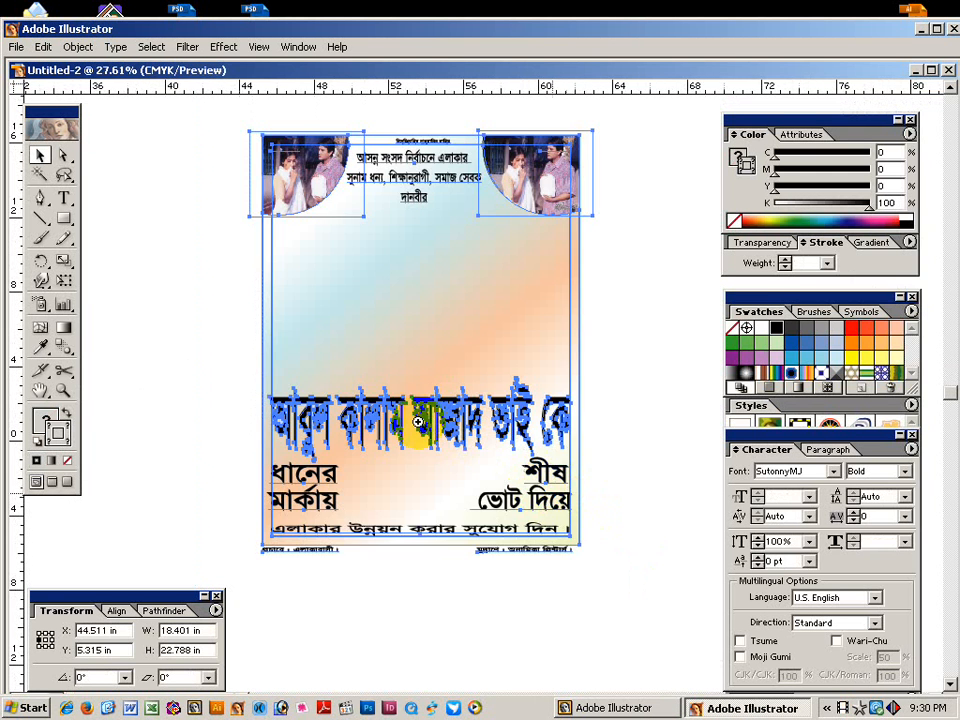
left_click(253, 332)
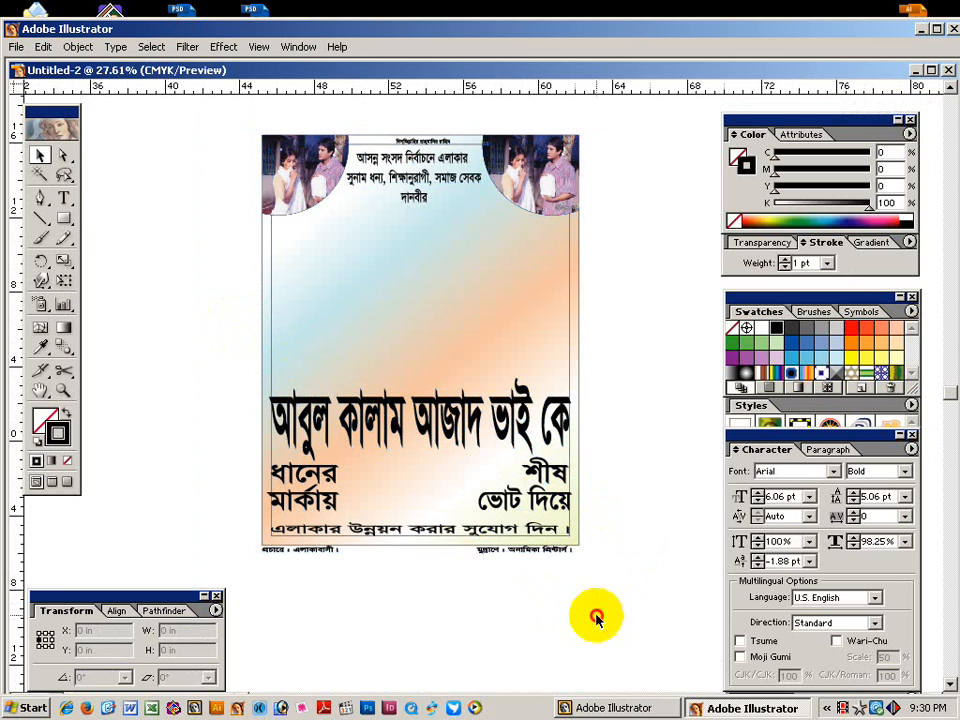
left_click(752, 708)
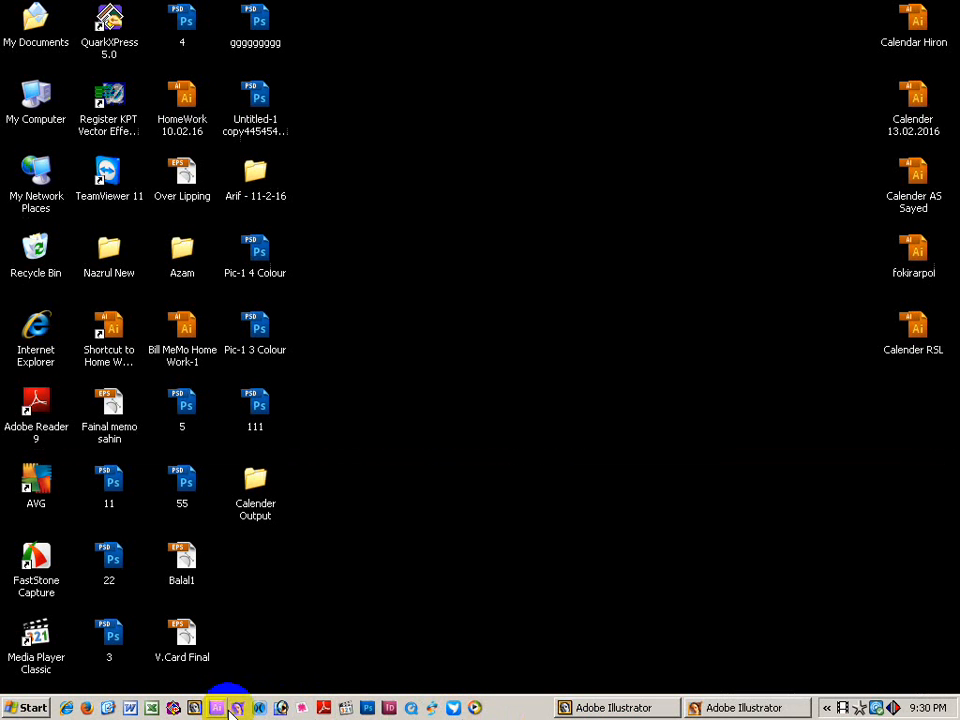
left_click(453, 708)
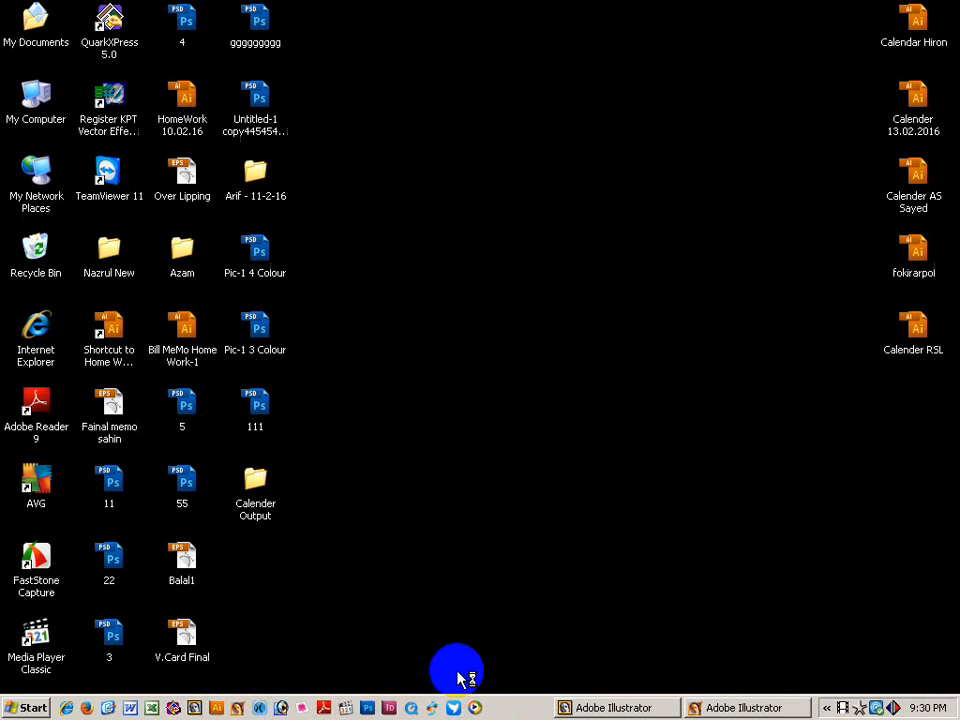
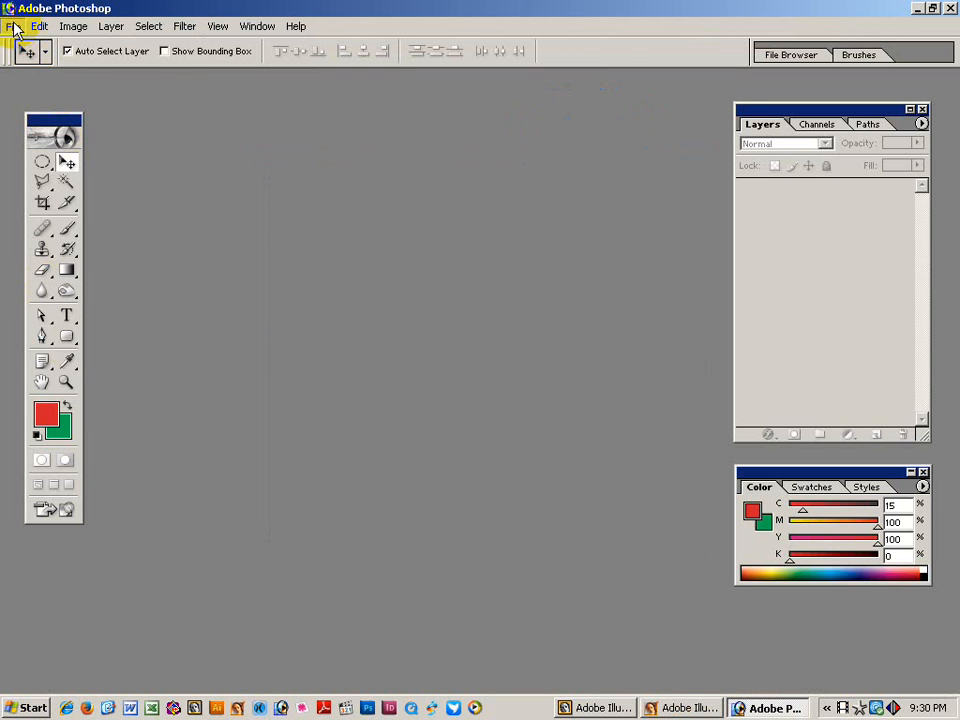
Open the DEEPA_231451.JPG photo, browsing the files as thumbnails.
left_click(14, 27)
left_click(28, 62)
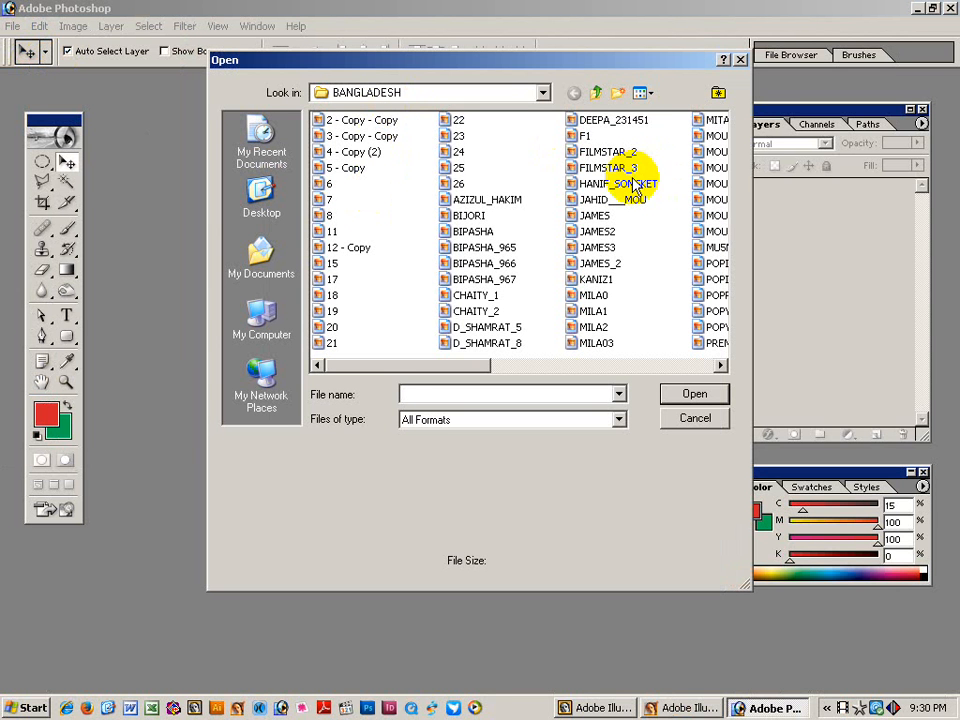
left_click(645, 93)
left_click(665, 111)
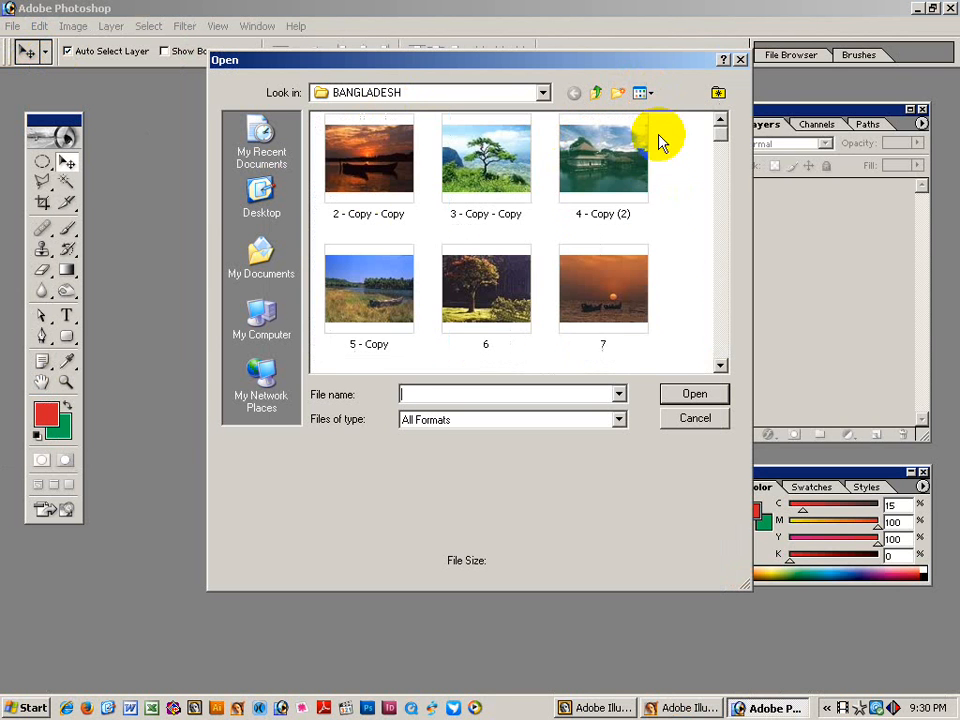
left_click(721, 366)
left_click_drag(721, 366, 721, 366)
left_click(400, 300)
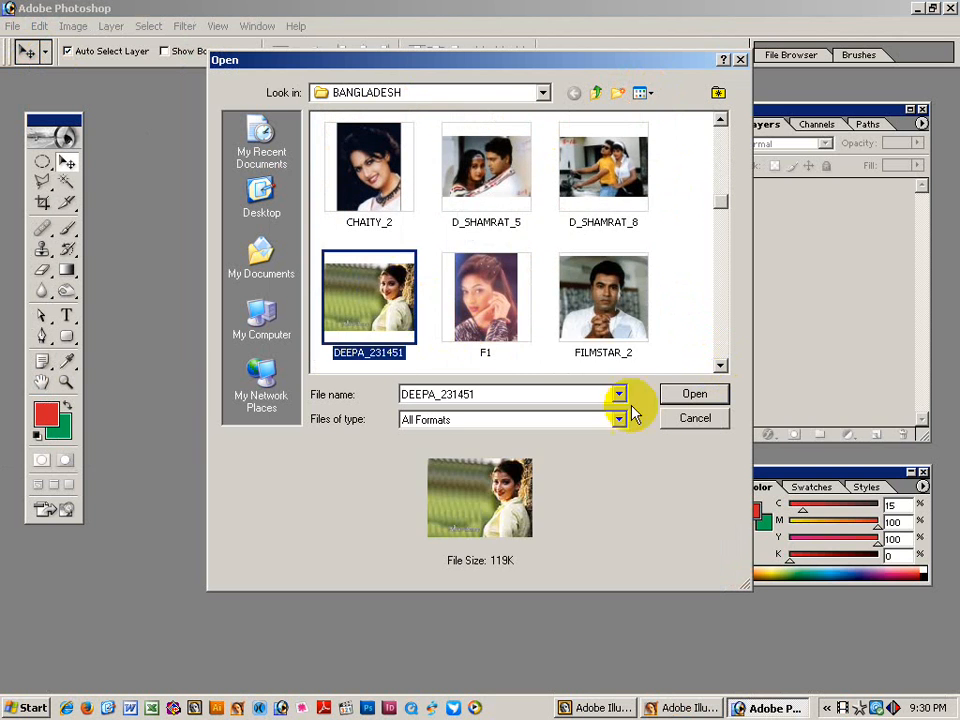
left_click(692, 393)
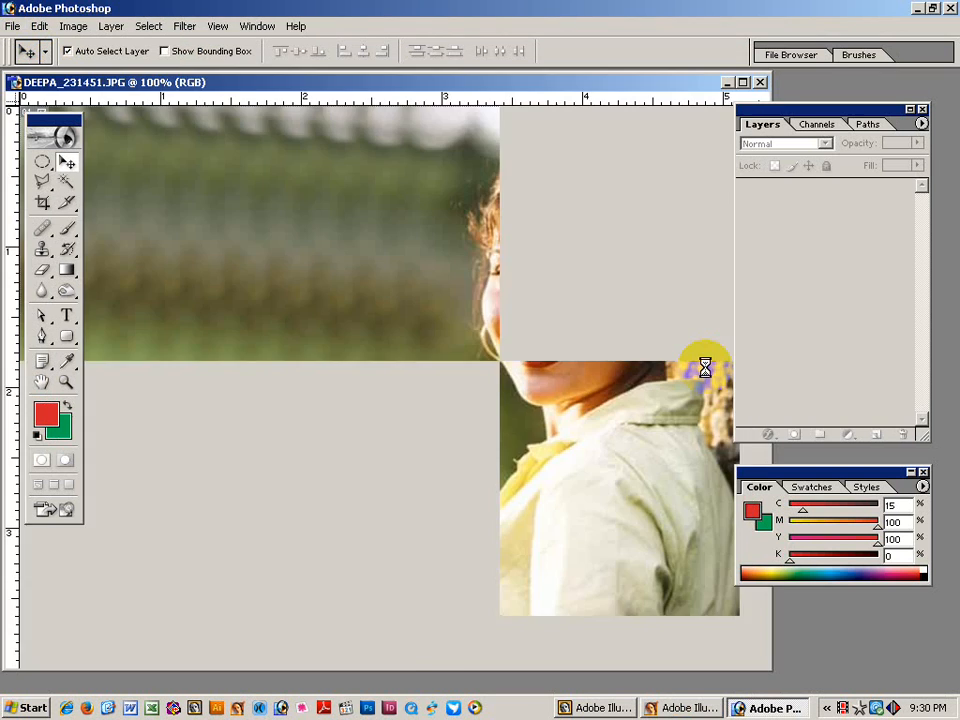
Load the Work Path as a selection, feather it 1 px, and close the photo without saving.
left_click(867, 130)
left_click(806, 152)
left_click(538, 412, "alt")
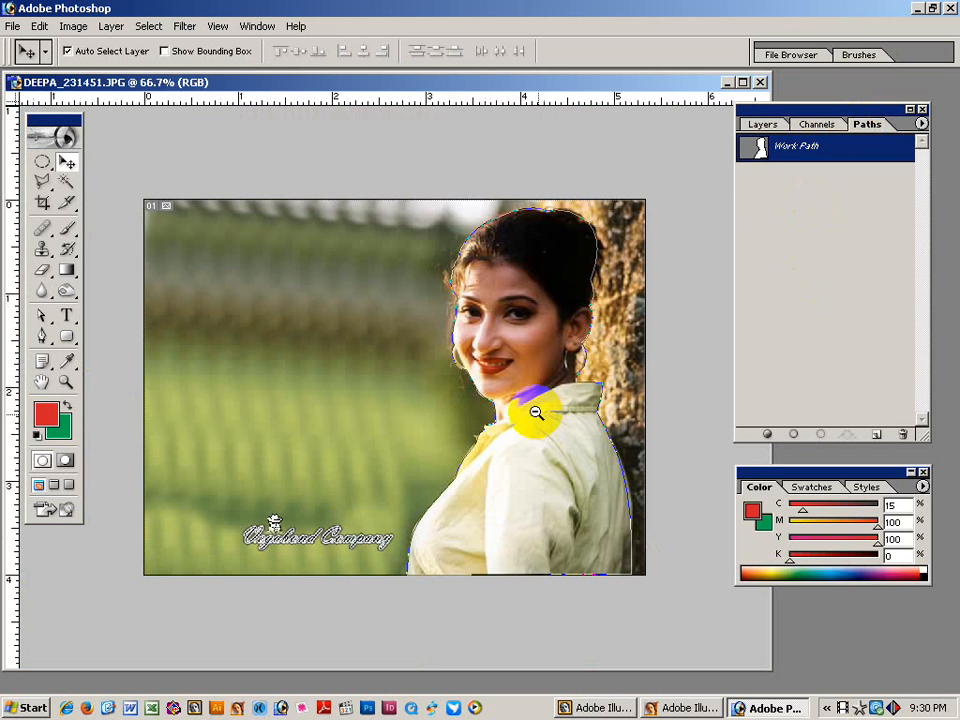
left_click(818, 435)
left_click(794, 343)
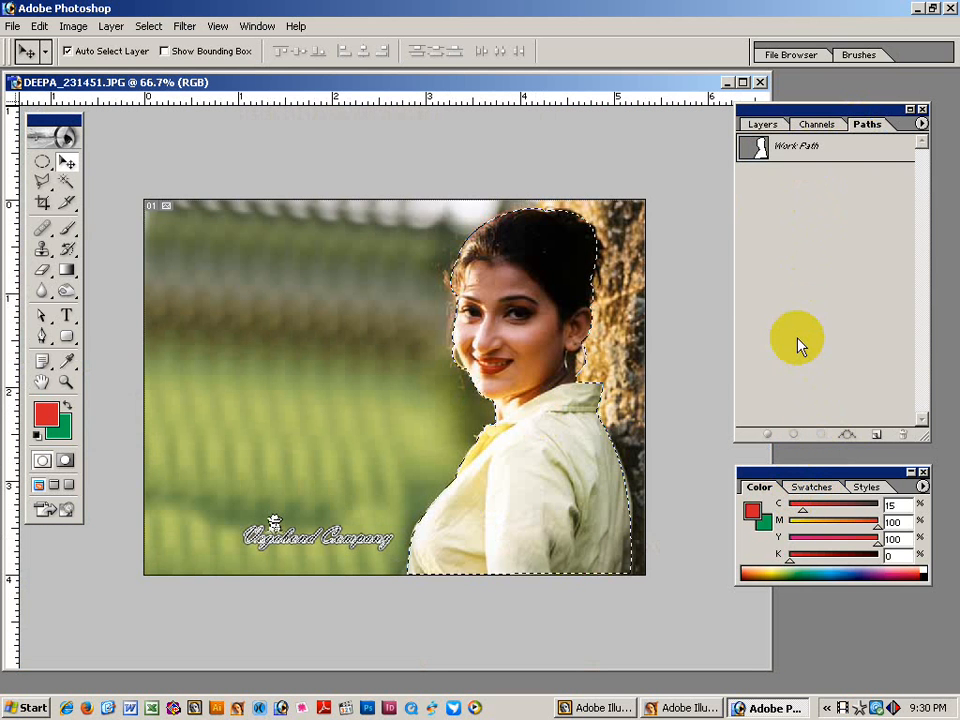
key("ctrl+alt+d")
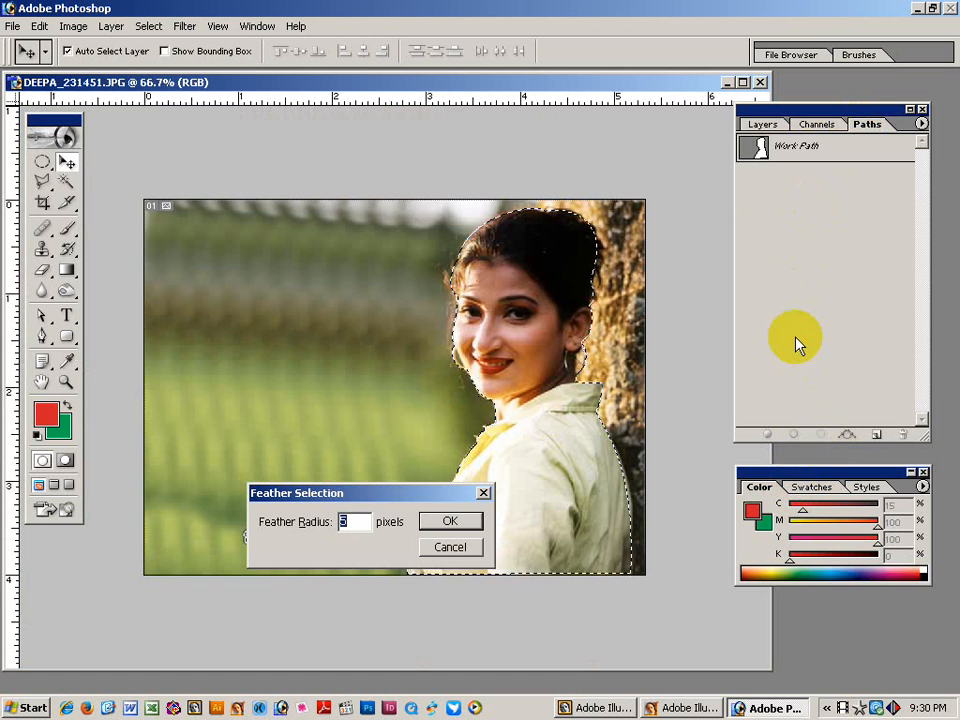
type("1")
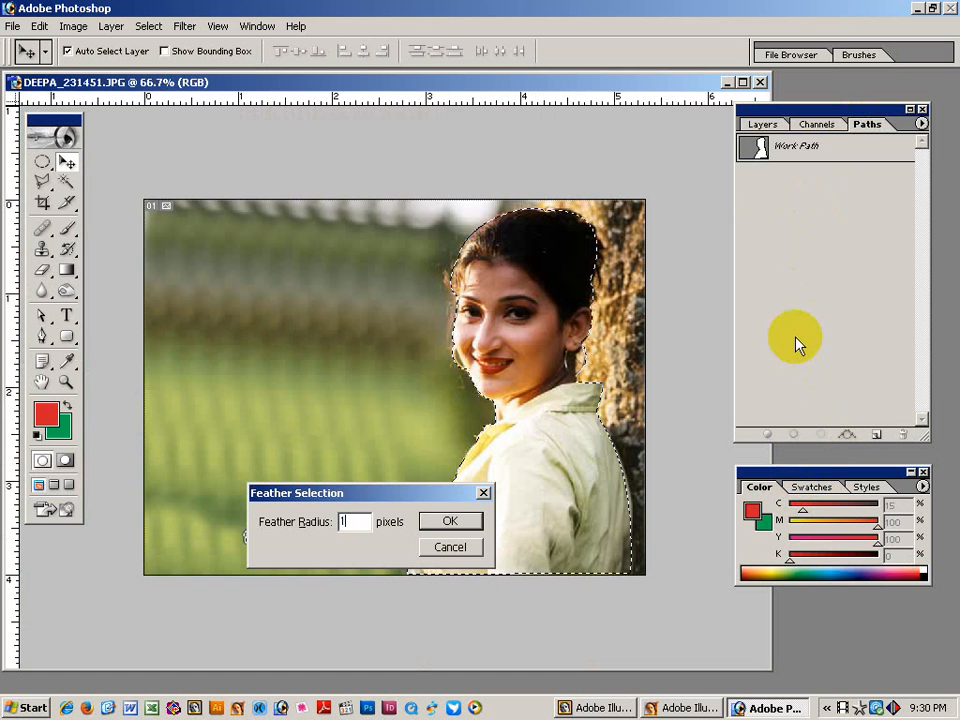
key("Return")
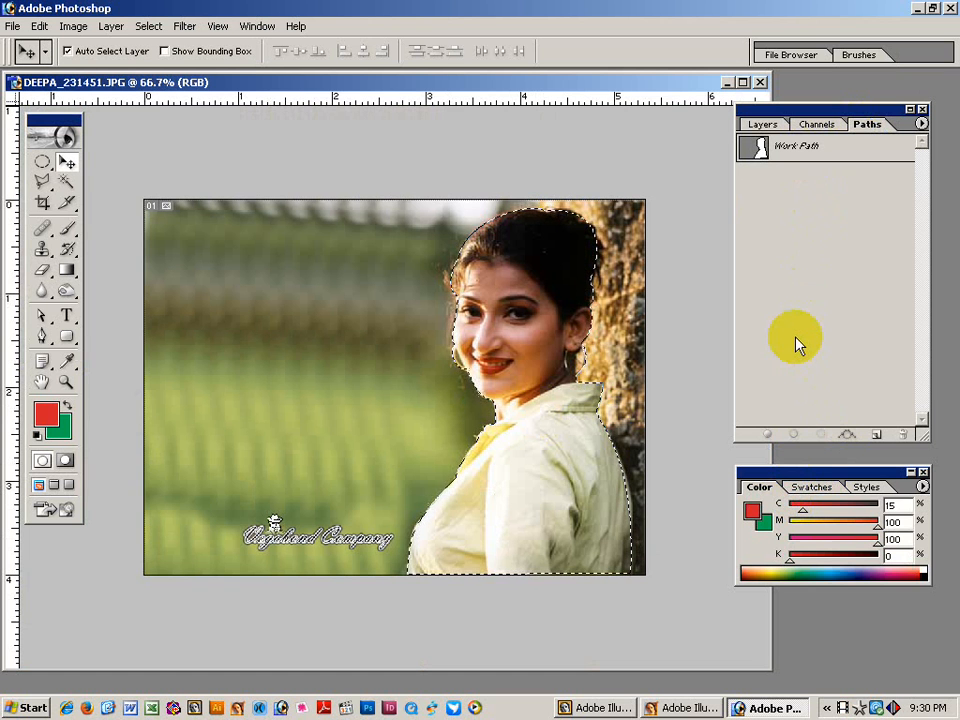
key("ctrl+w")
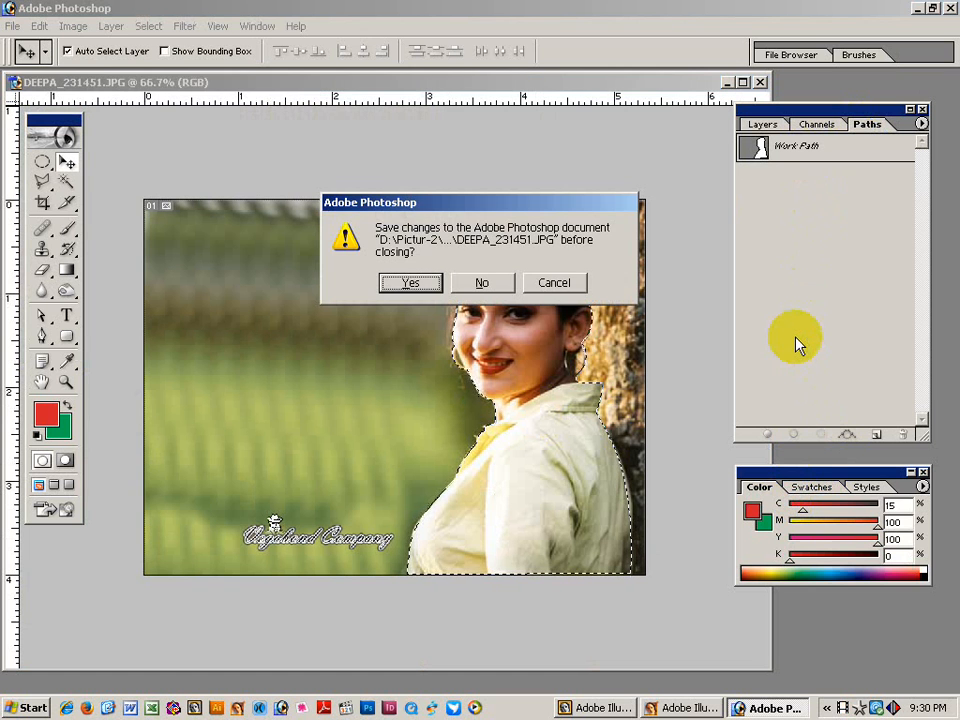
left_click(482, 283)
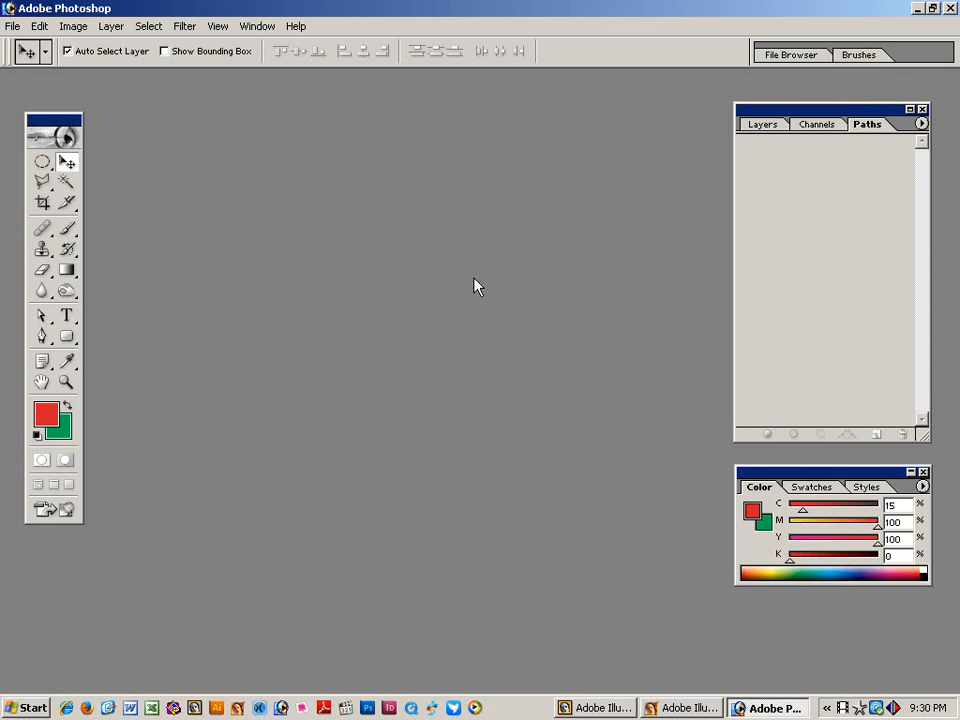
Create a 366×590 px document, paste the cut-out portrait, and save it as Pic-1 on the Desktop.
key("ctrl+n")
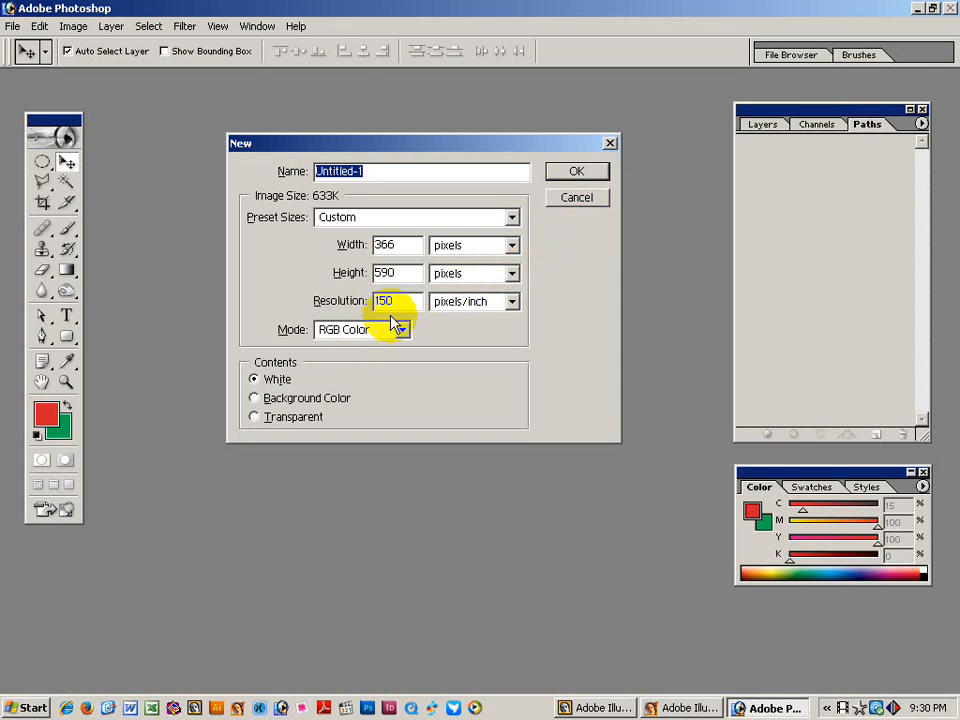
left_click(561, 178)
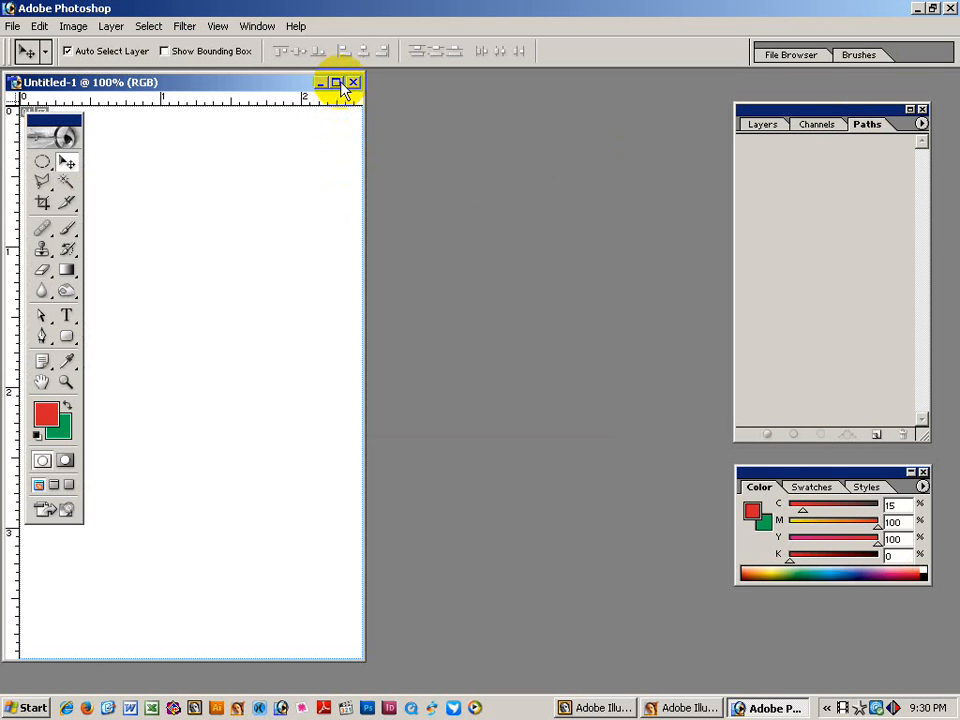
left_click(336, 81)
key("ctrl+v")
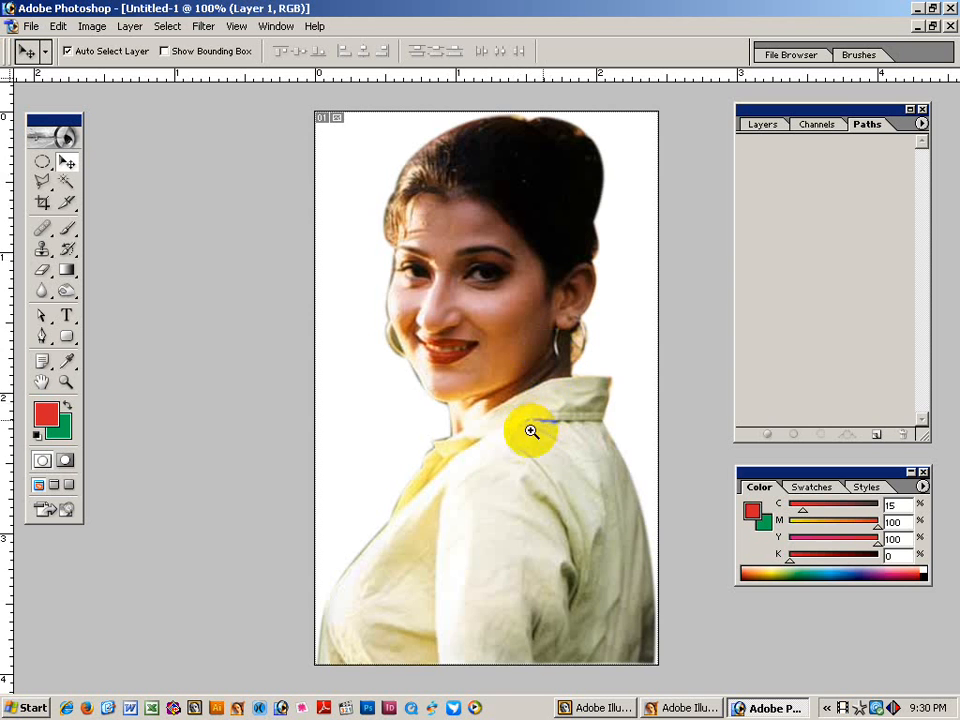
key("ctrl+minus")
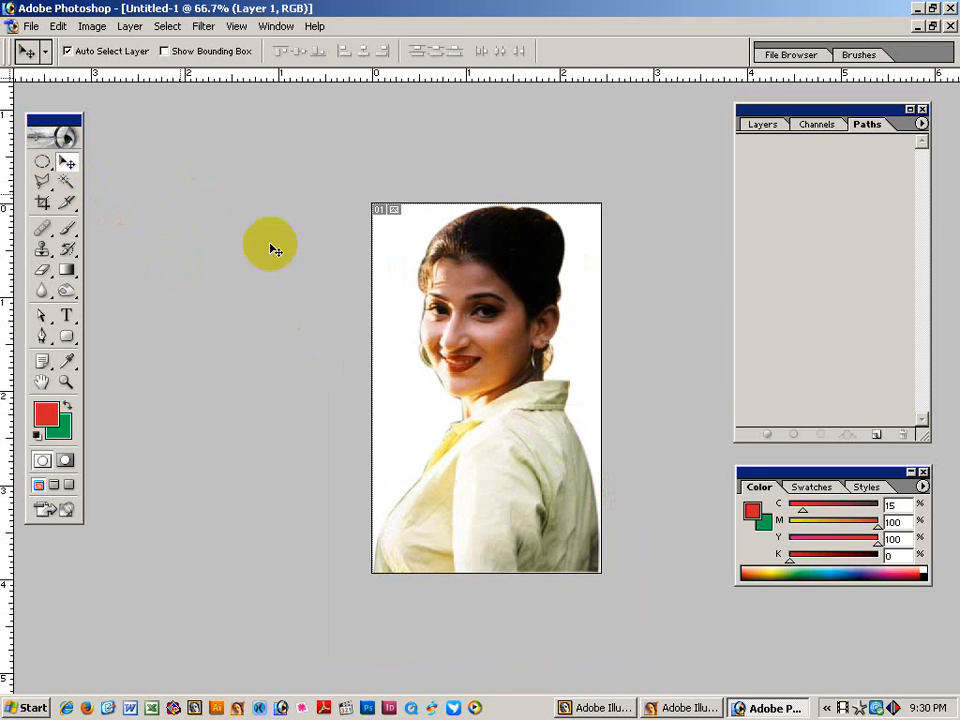
key("ctrl+s")
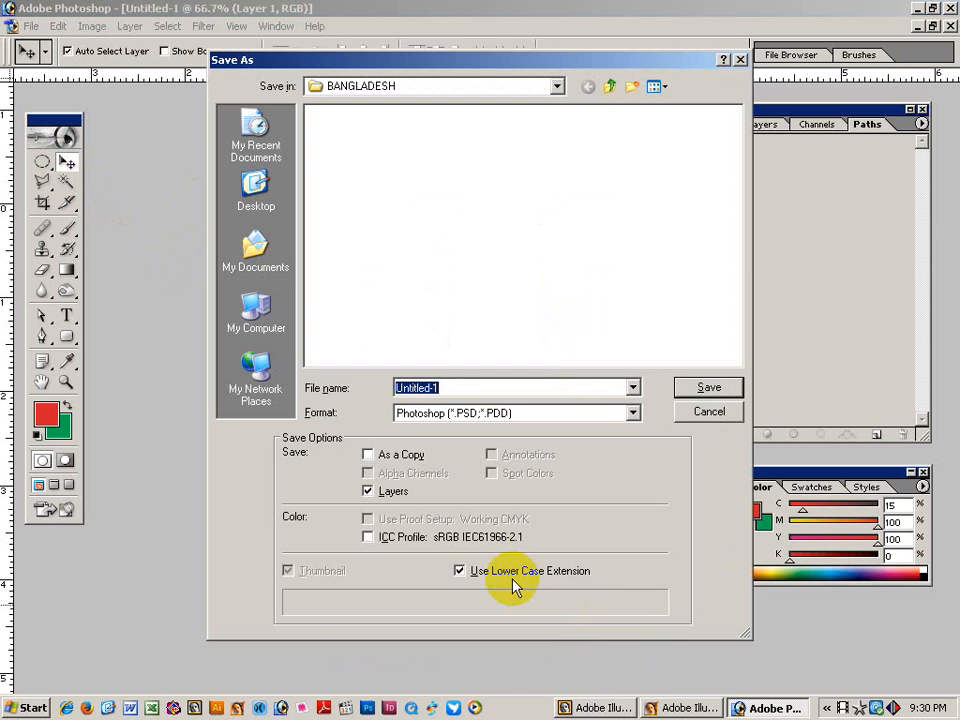
type("Pic")
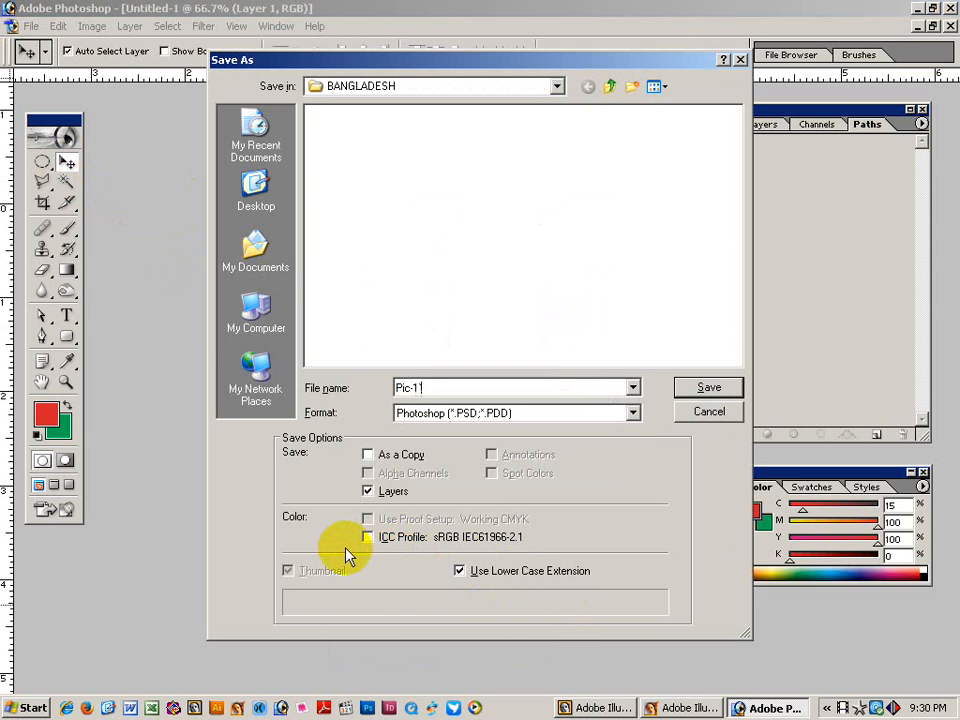
left_click(243, 206)
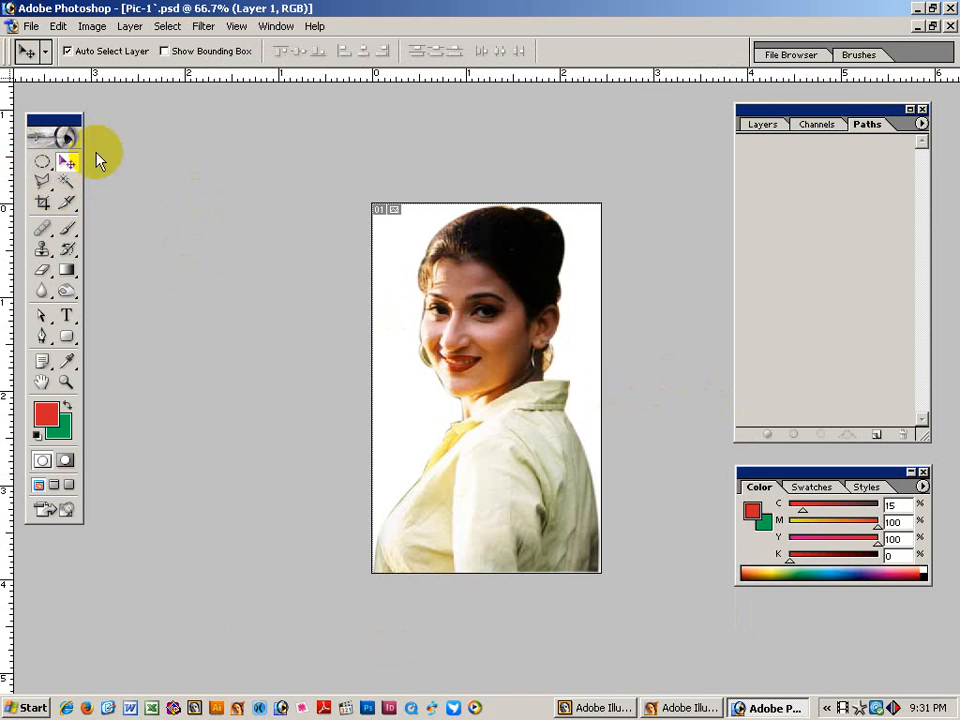
Convert the white Background to Layer 0 and delete it, leaving the portrait on transparency.
left_click(762, 124)
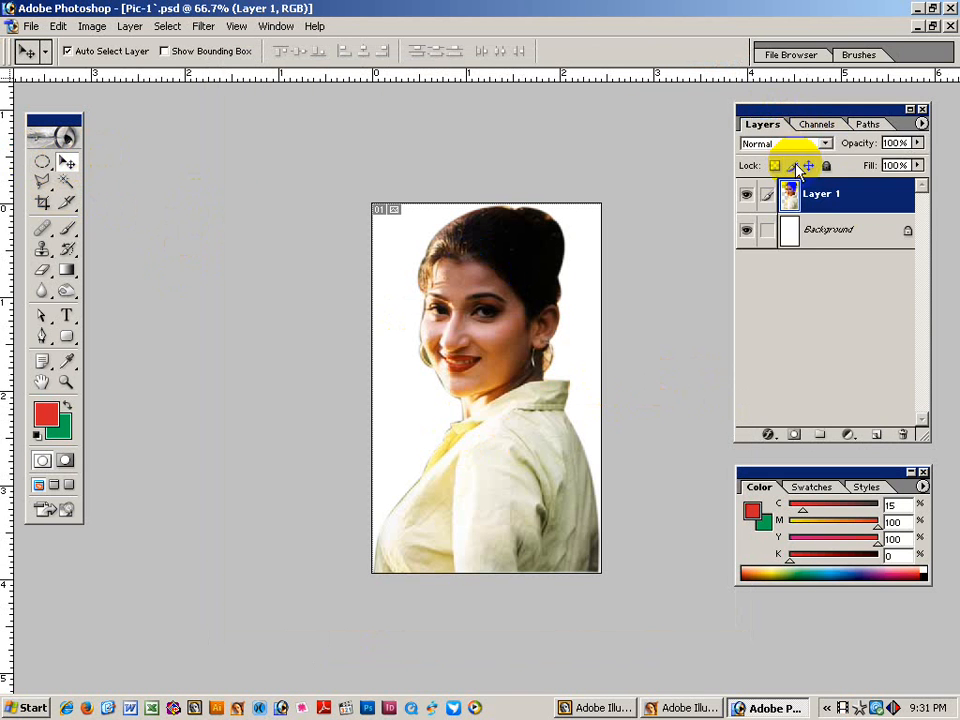
left_click(832, 234)
double_click(832, 234)
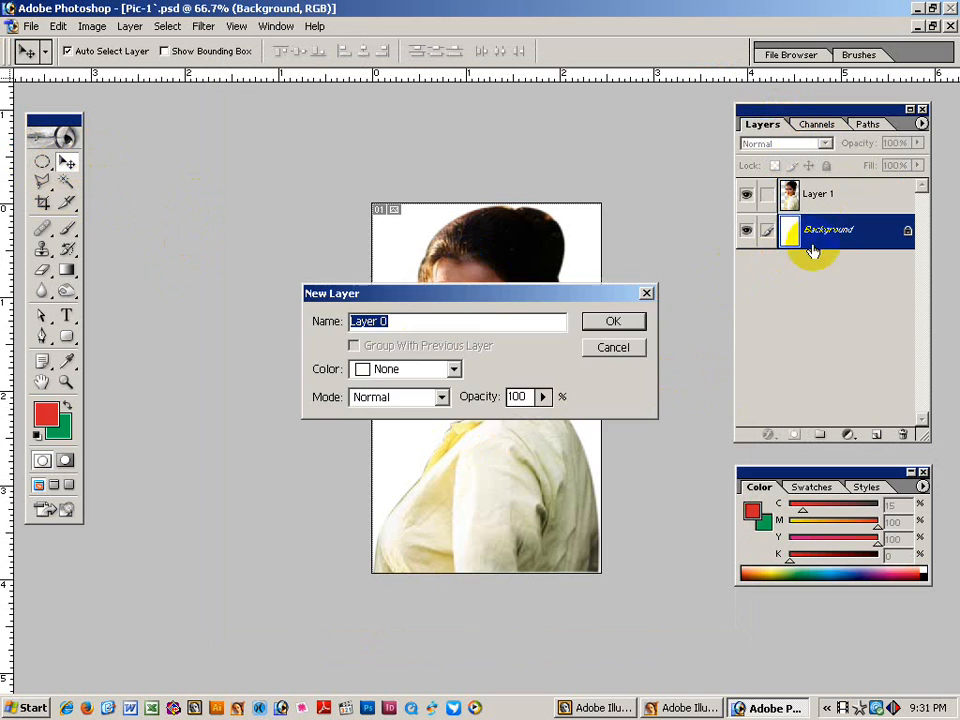
left_click(608, 323)
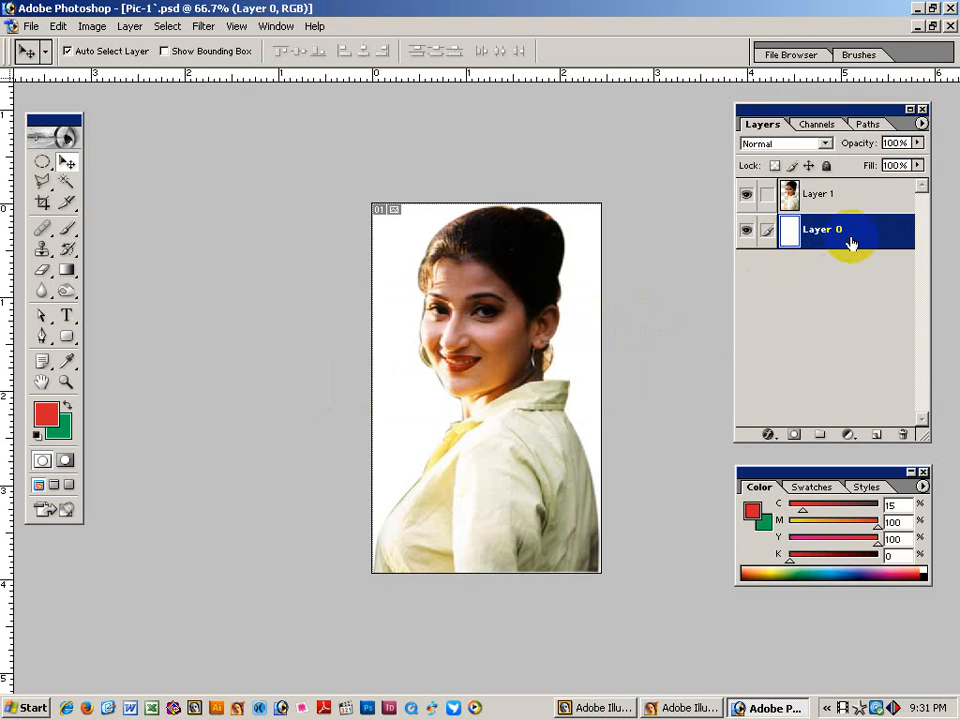
left_click_drag(857, 231, 903, 433)
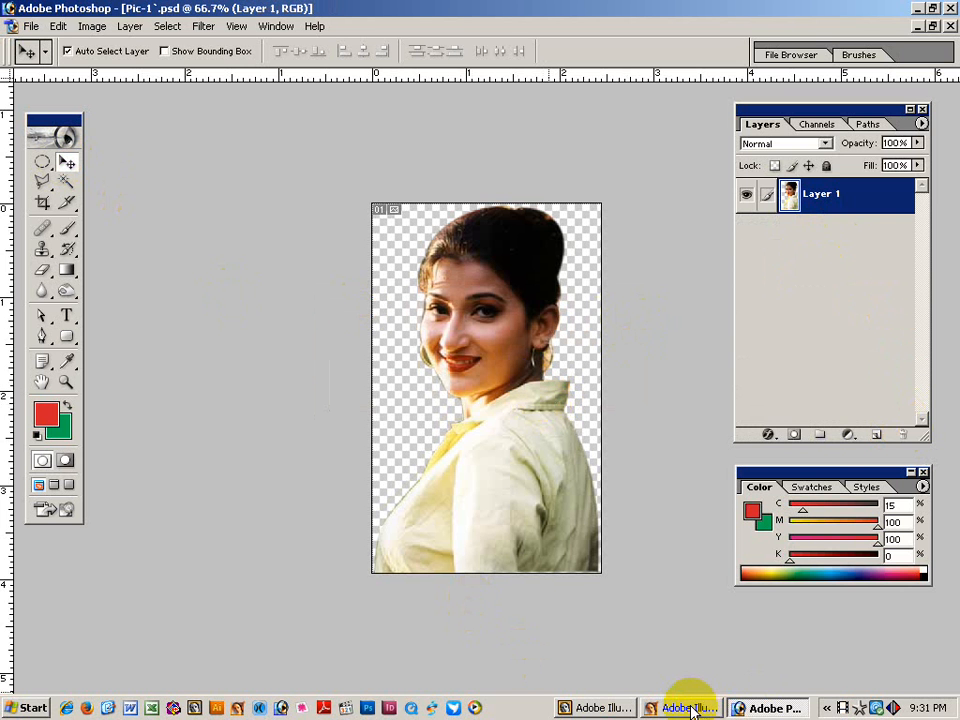
left_click(765, 708)
Place Pic-1 from the Desktop into the poster as a linked image.
left_click(680, 708)
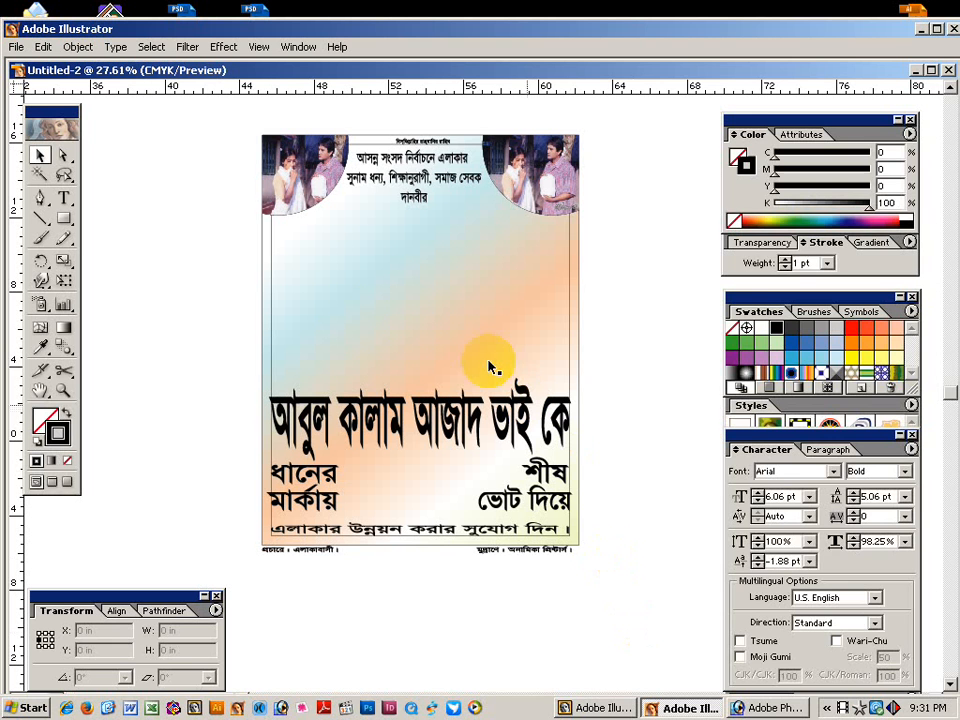
left_click(16, 47)
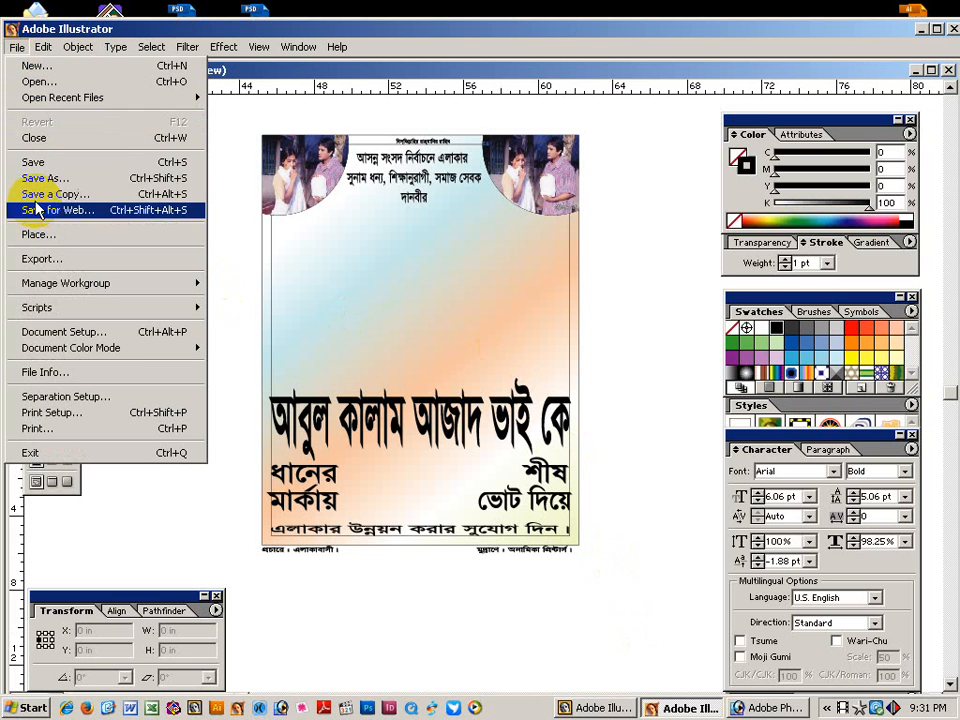
left_click(42, 235)
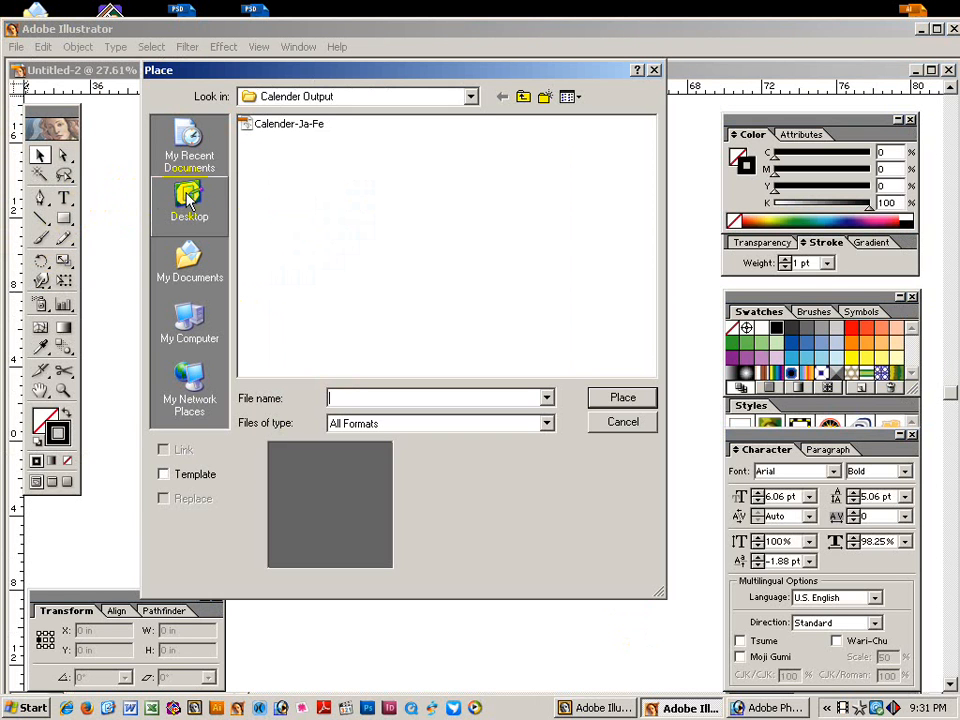
left_click(190, 205)
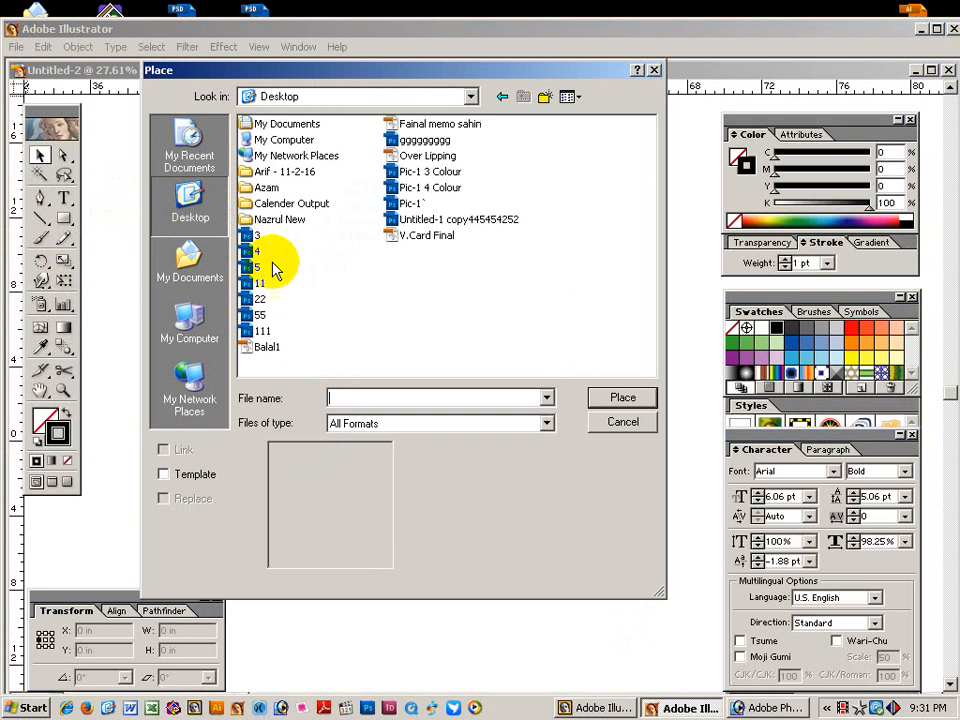
left_click(410, 203)
left_click(172, 450)
left_click(616, 400)
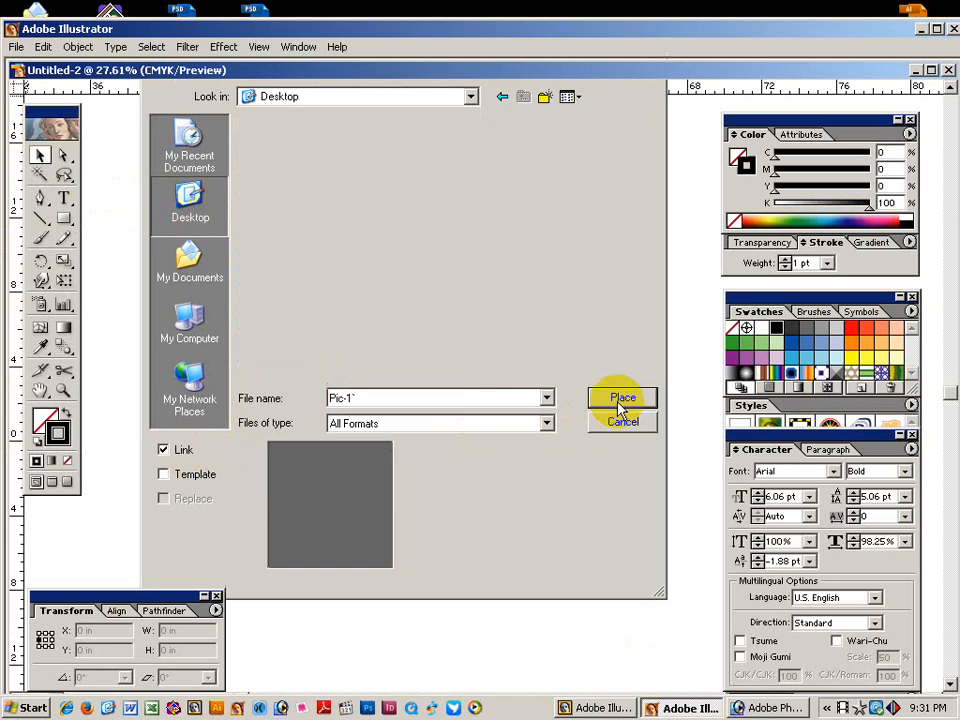
Move the photo to the poster's upper middle and enlarge it to about 11.3 × 18.2 in.
left_click_drag(490, 402, 433, 340)
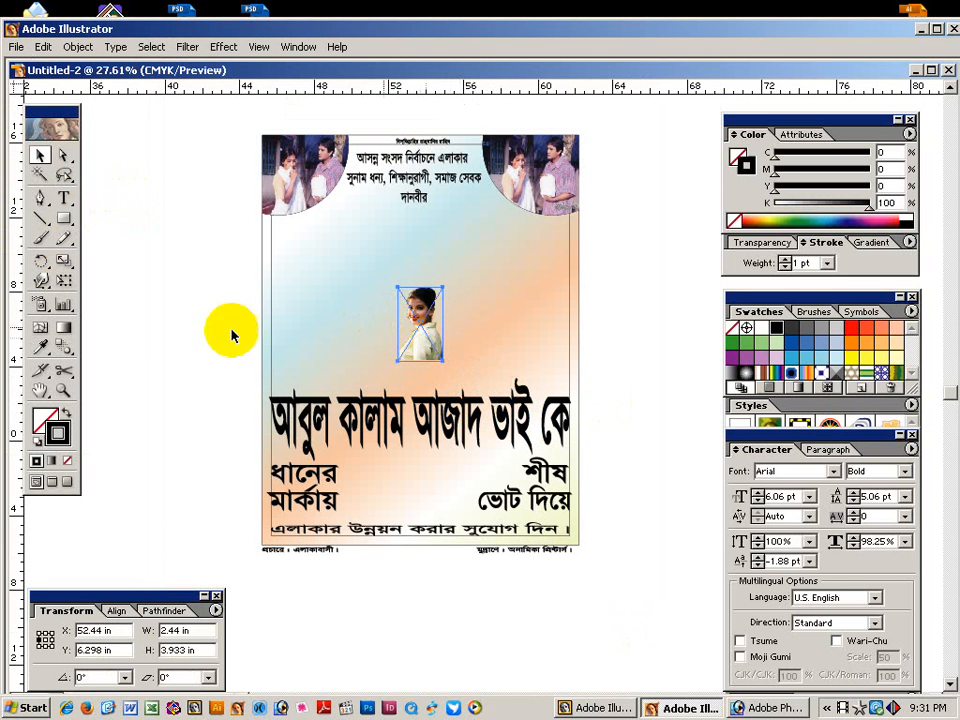
left_click(63, 279)
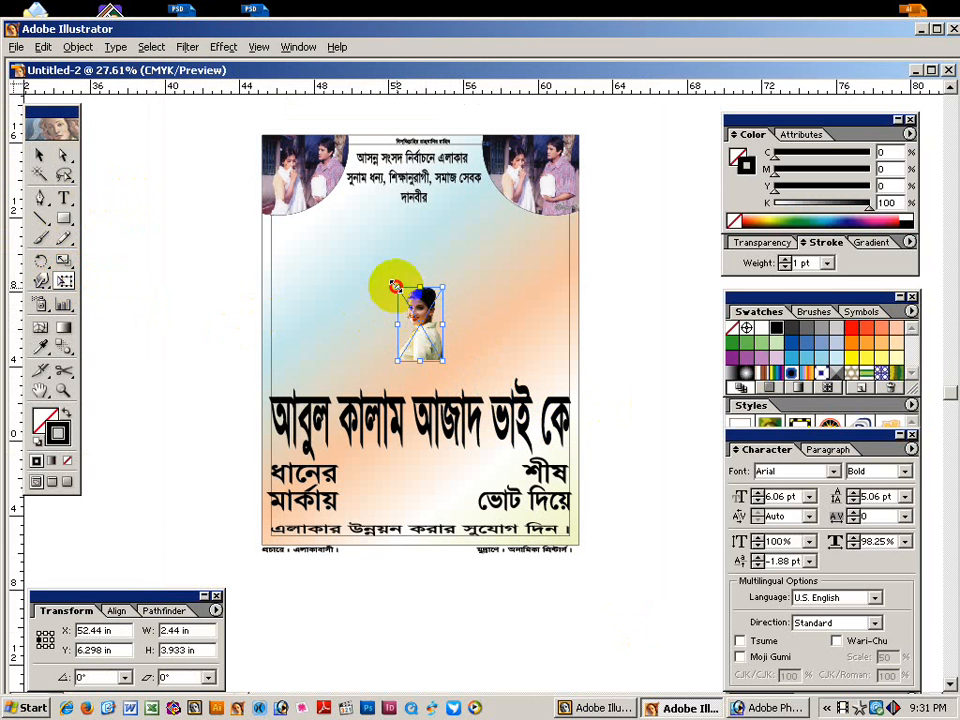
left_click_drag(396, 287, 285, 208)
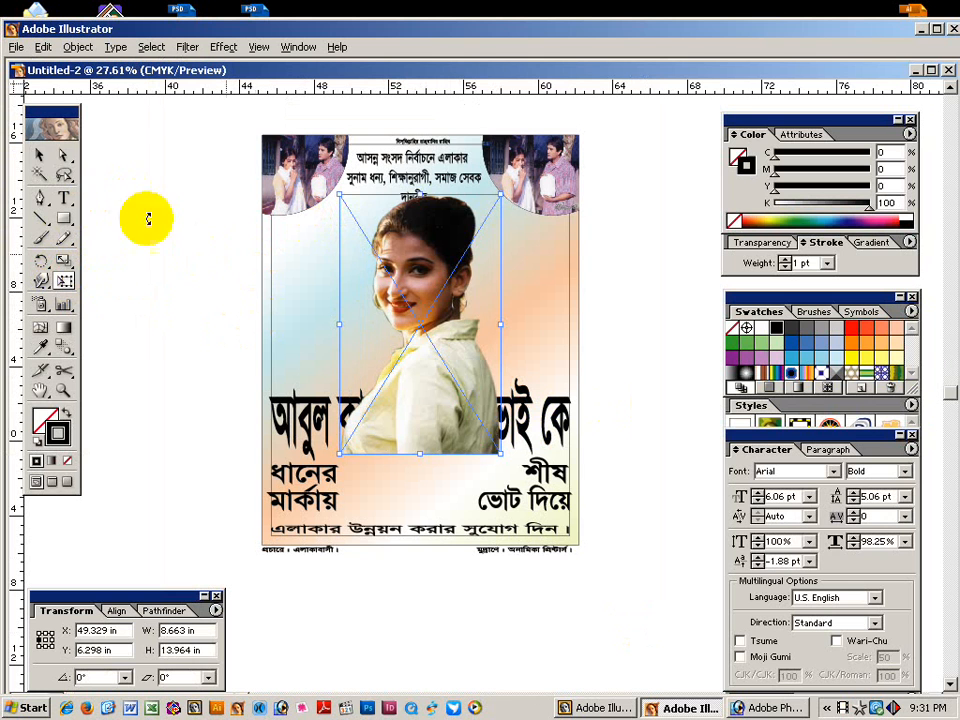
left_click(39, 155)
left_click_drag(440, 334, 426, 352)
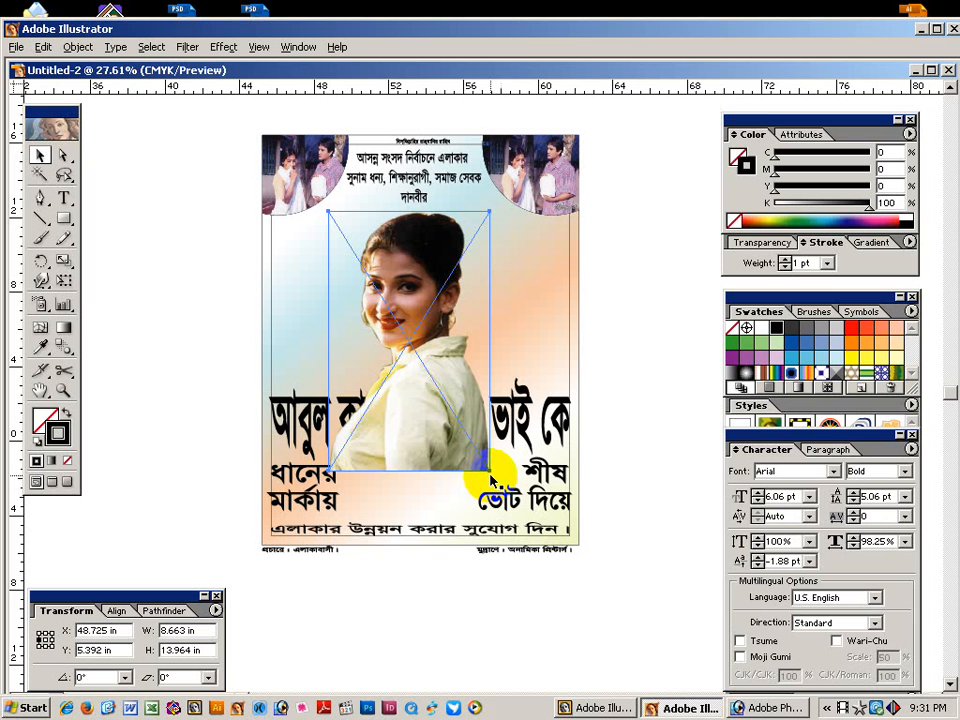
left_click(63, 281)
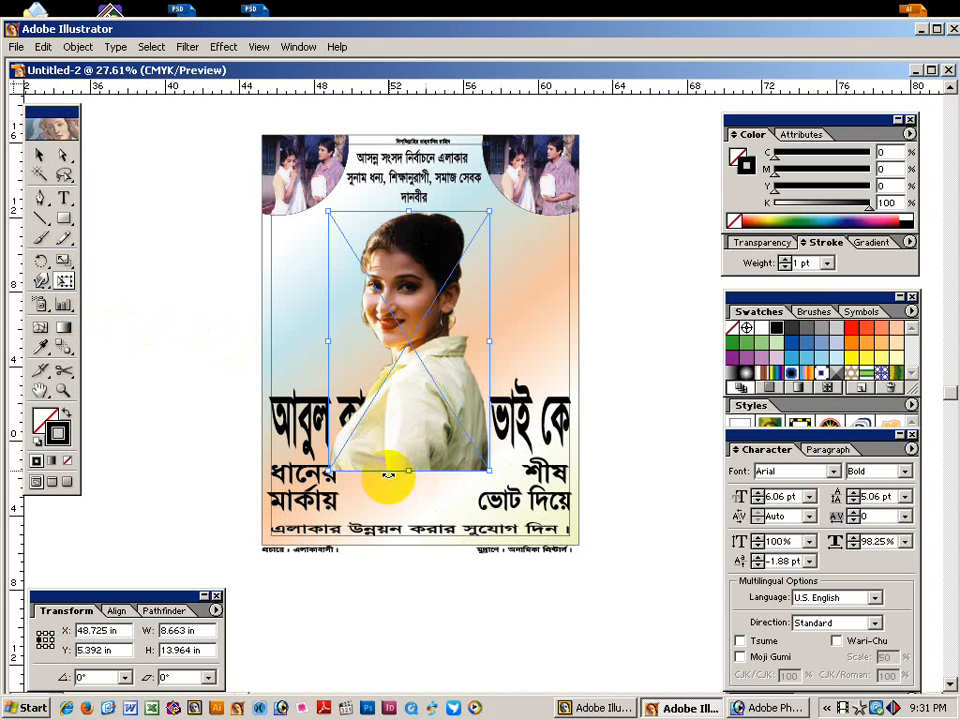
left_click_drag(489, 472, 514, 510)
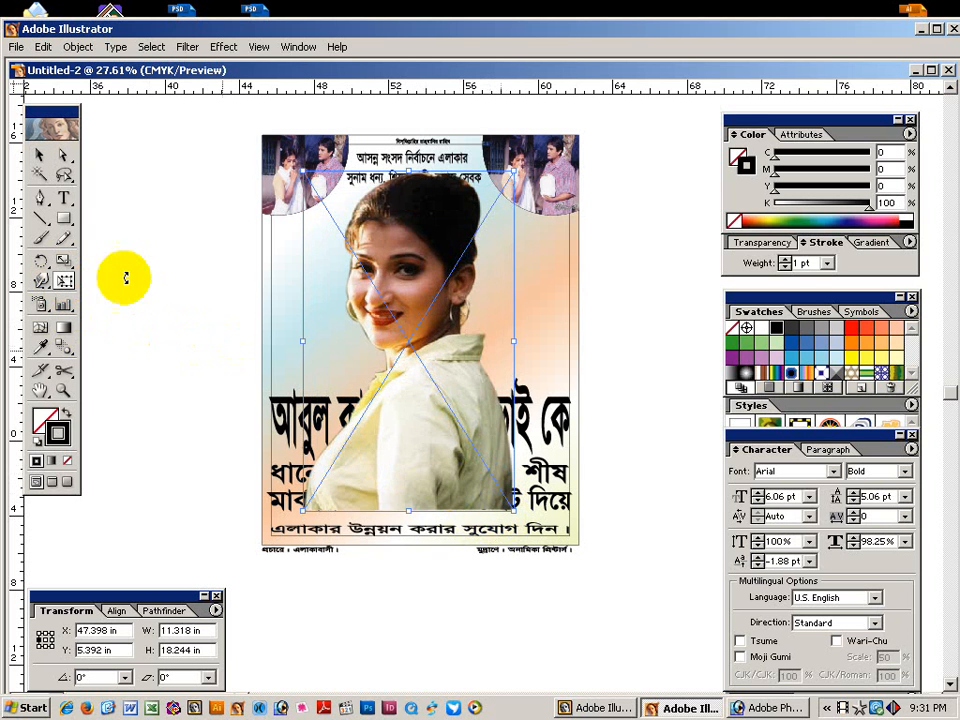
Shift the enlarged photo down to centre it, then select the headline text.
left_click(39, 156)
left_click_drag(120, 219, 159, 240)
left_click_drag(421, 465, 403, 510)
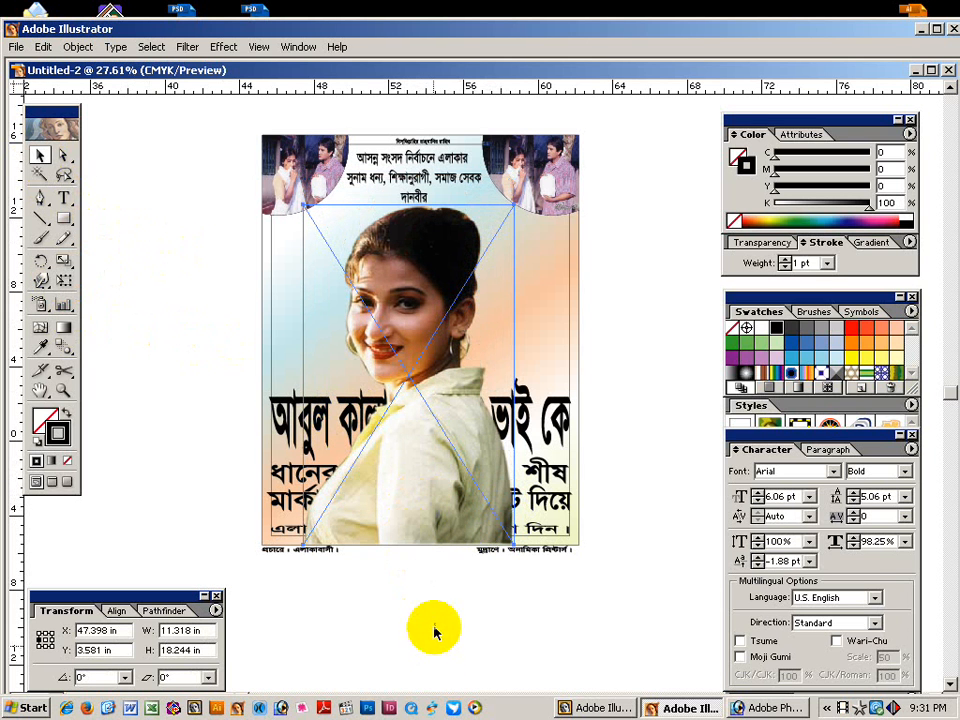
left_click(236, 396)
left_click(313, 419)
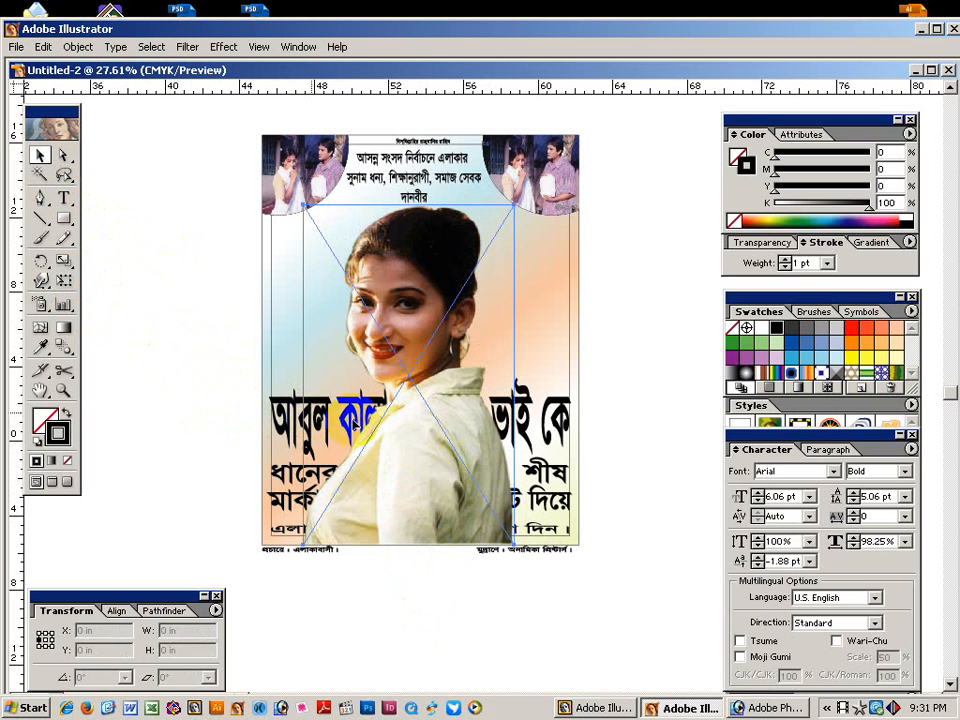
left_click(292, 405)
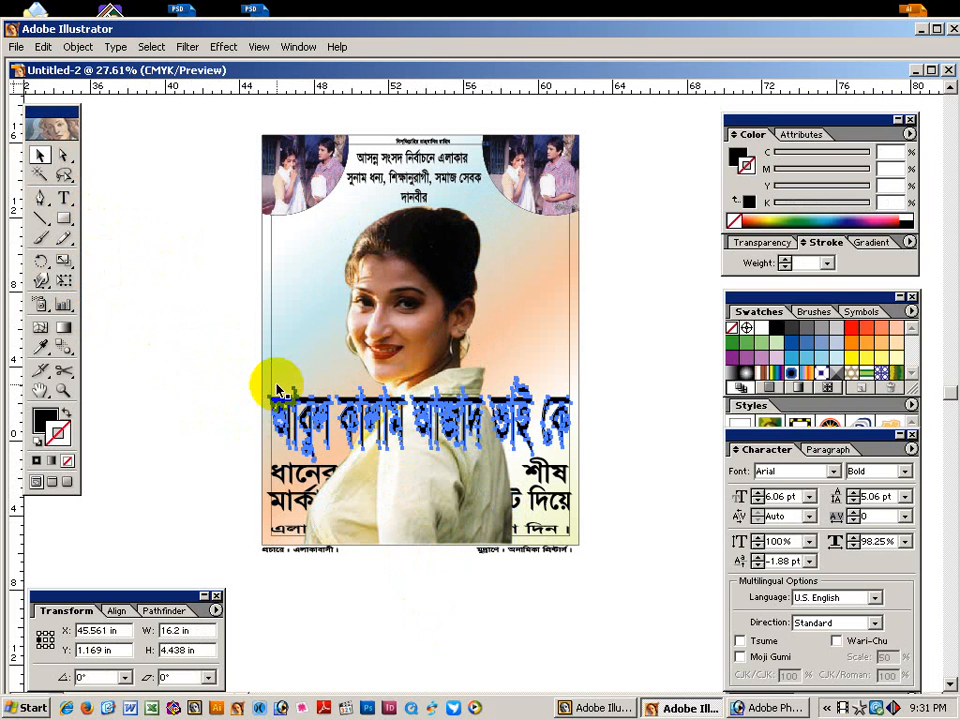
Zoom in to inspect the face and headline, zoom back out, then bring up Untitled art 2.
left_click(229, 418)
key("ctrl+space")
left_click_drag(204, 306, 610, 516)
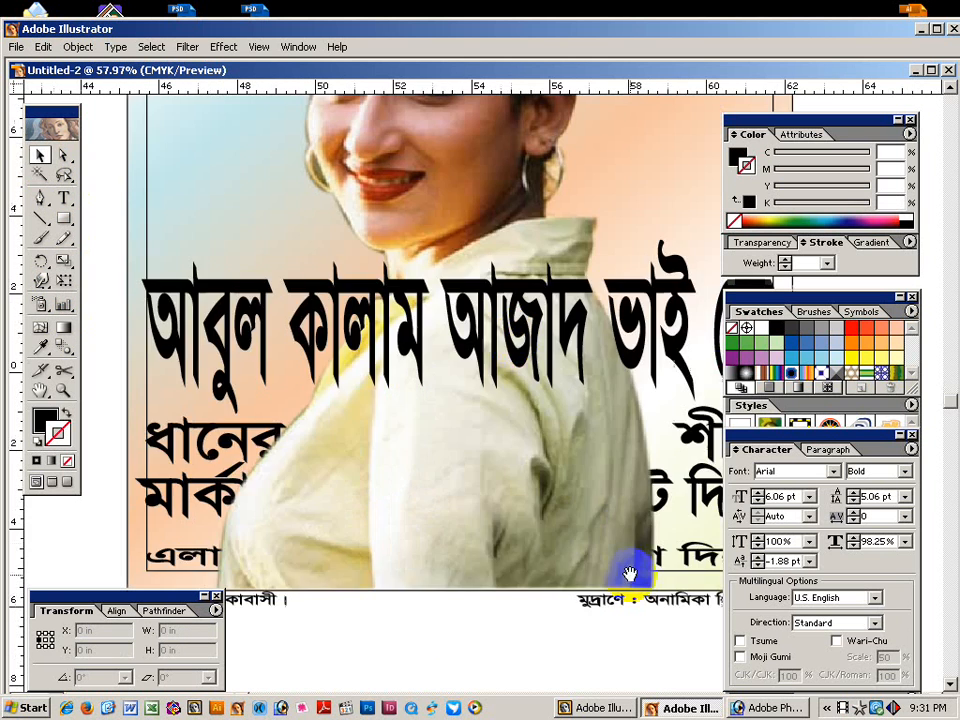
left_click_drag(516, 337, 494, 516)
left_click_drag(430, 212, 461, 298)
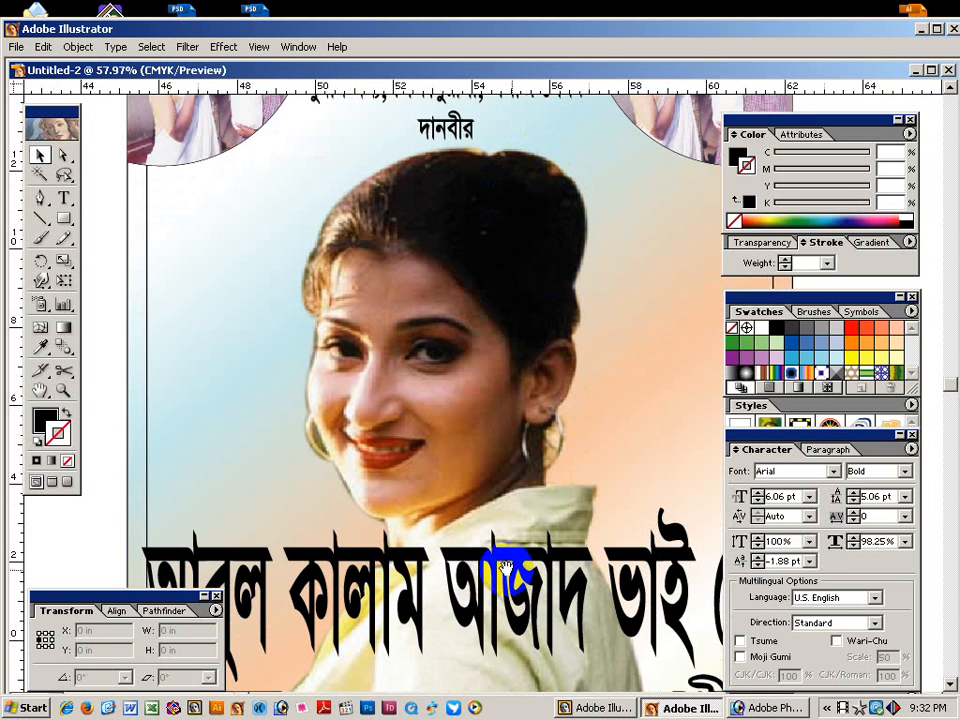
left_click(519, 440, "alt")
left_click(519, 440, "alt")
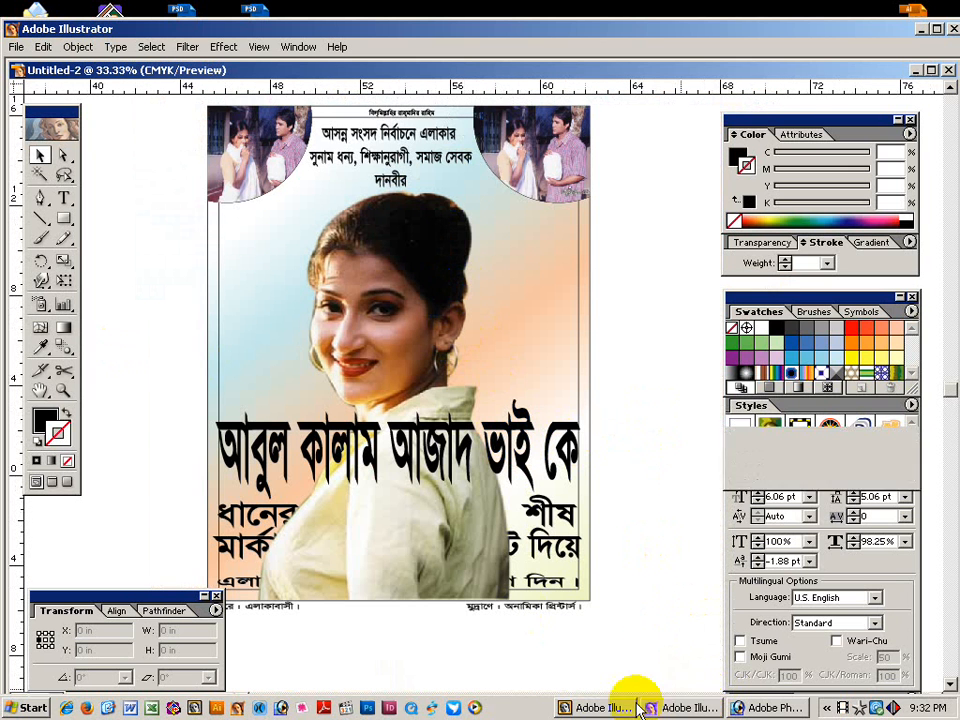
left_click(600, 708)
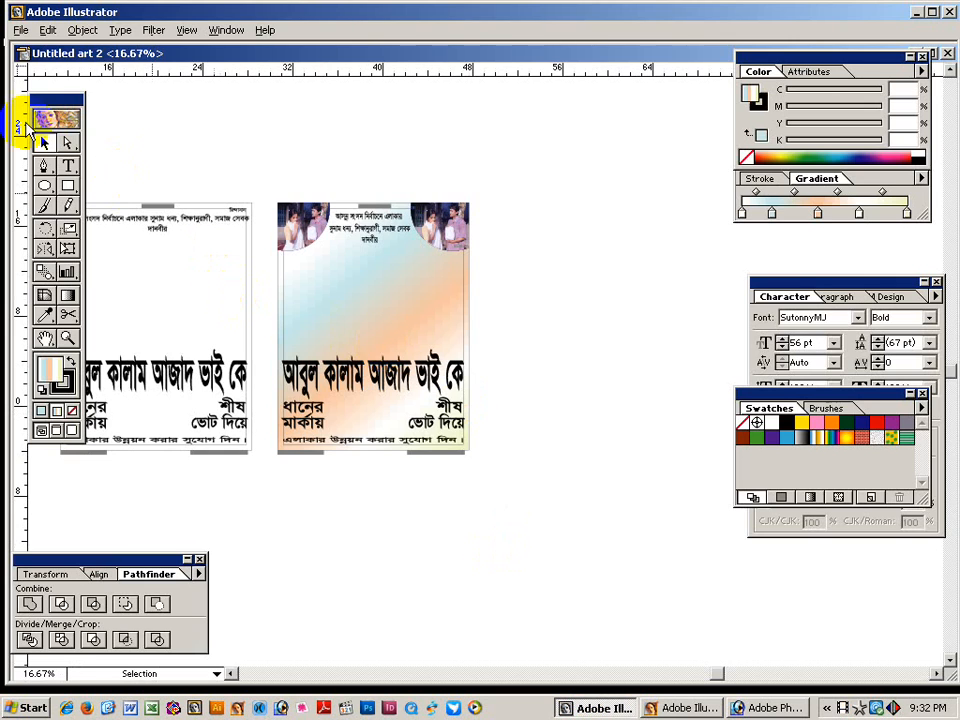
Place the Pic-1` image from the Desktop as a linked file.
left_click(21, 30)
left_click(37, 178)
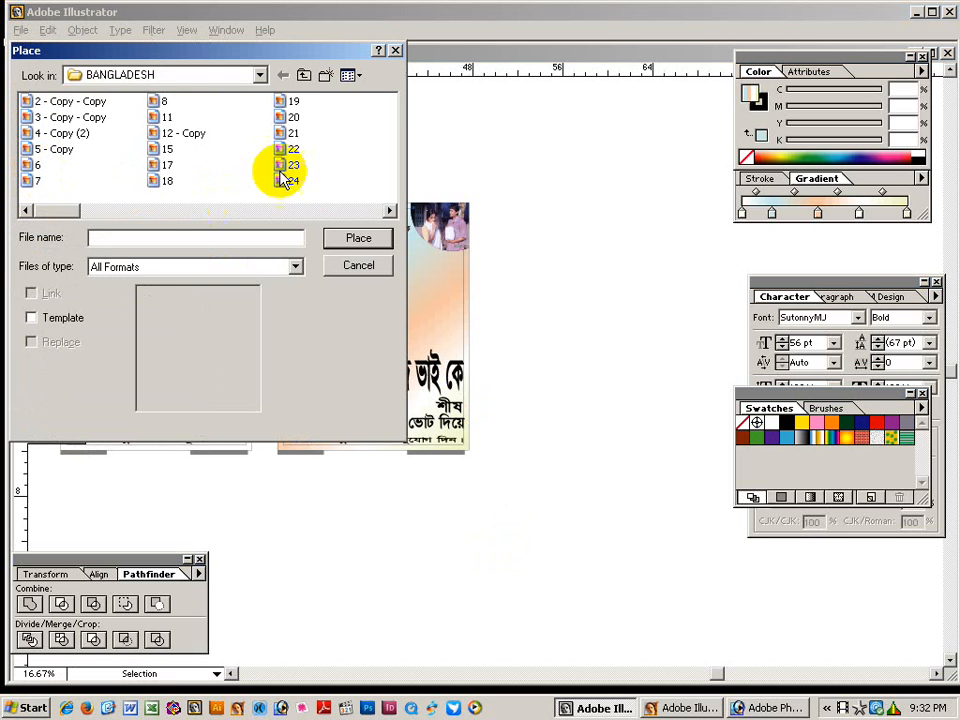
left_click(155, 75)
left_click(156, 96)
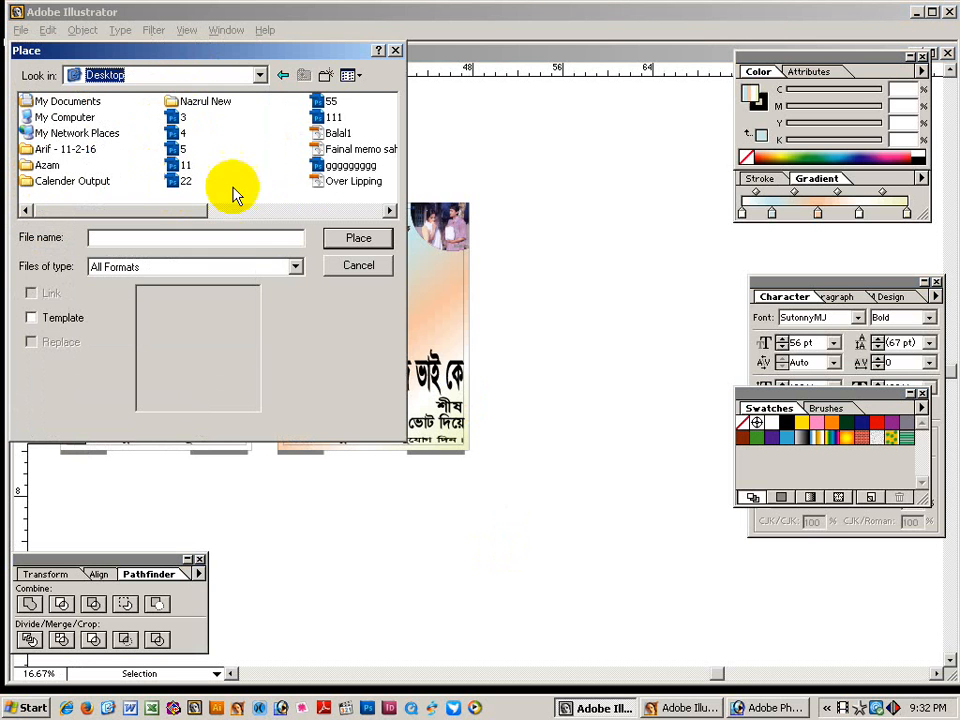
left_click(391, 210)
left_click(338, 133)
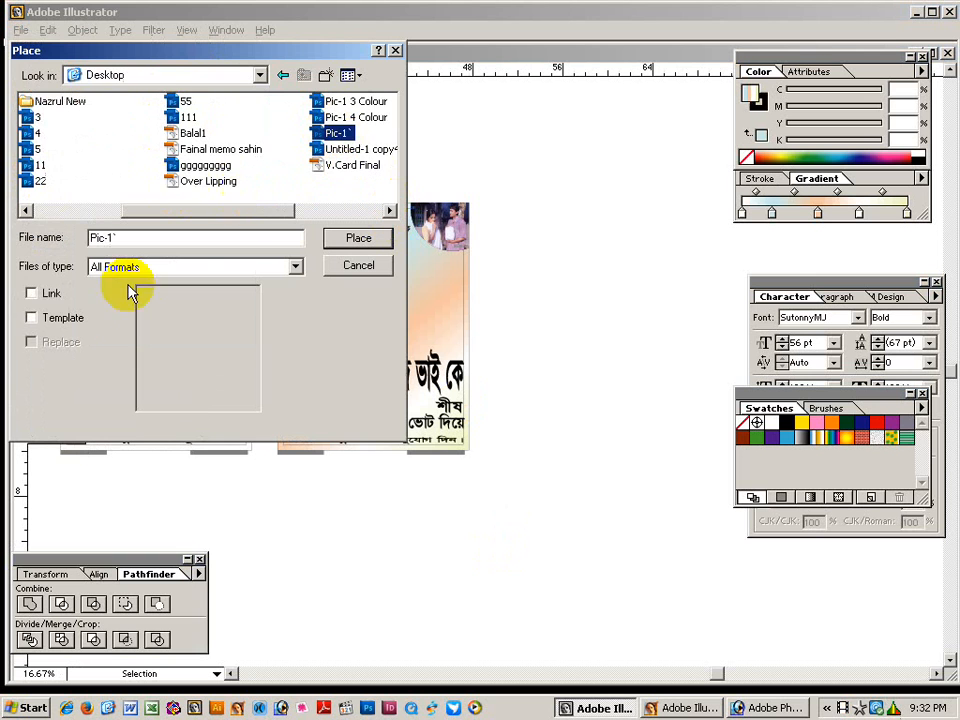
left_click(47, 296)
left_click(385, 237)
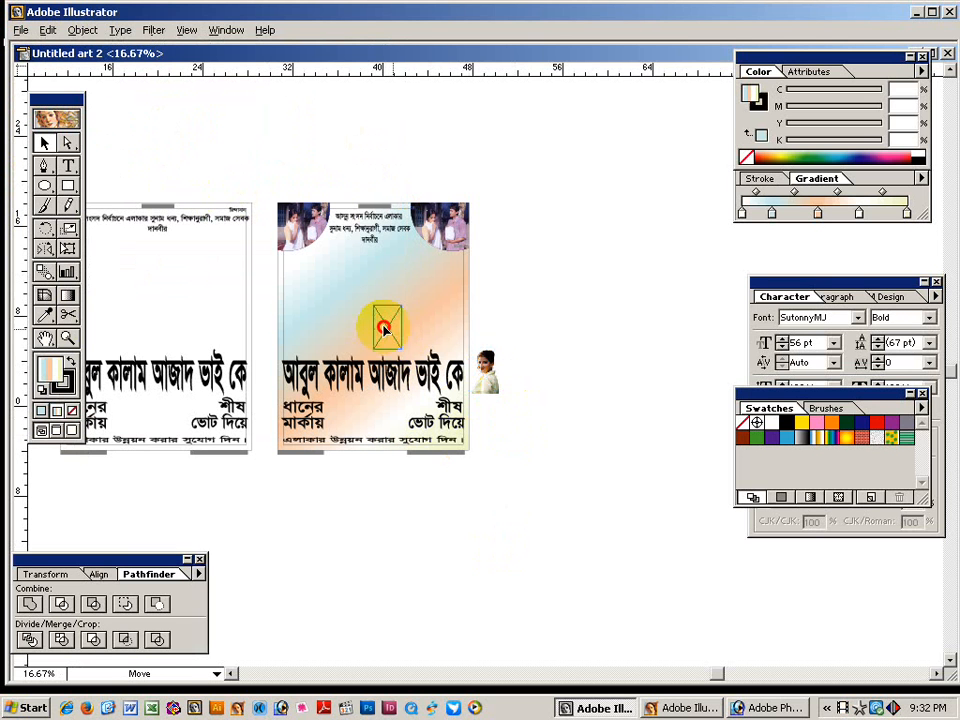
Move the photo onto the right-hand poster, enlarge it, and zoom in on it.
left_click_drag(384, 328, 366, 315)
left_click(68, 250)
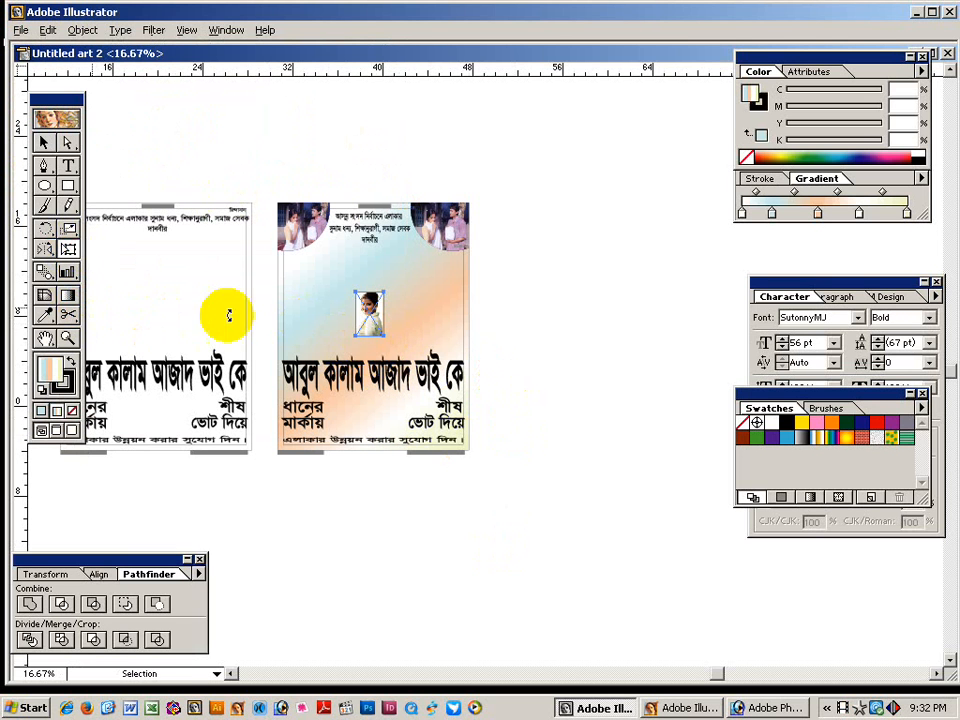
left_click_drag(382, 338, 418, 392)
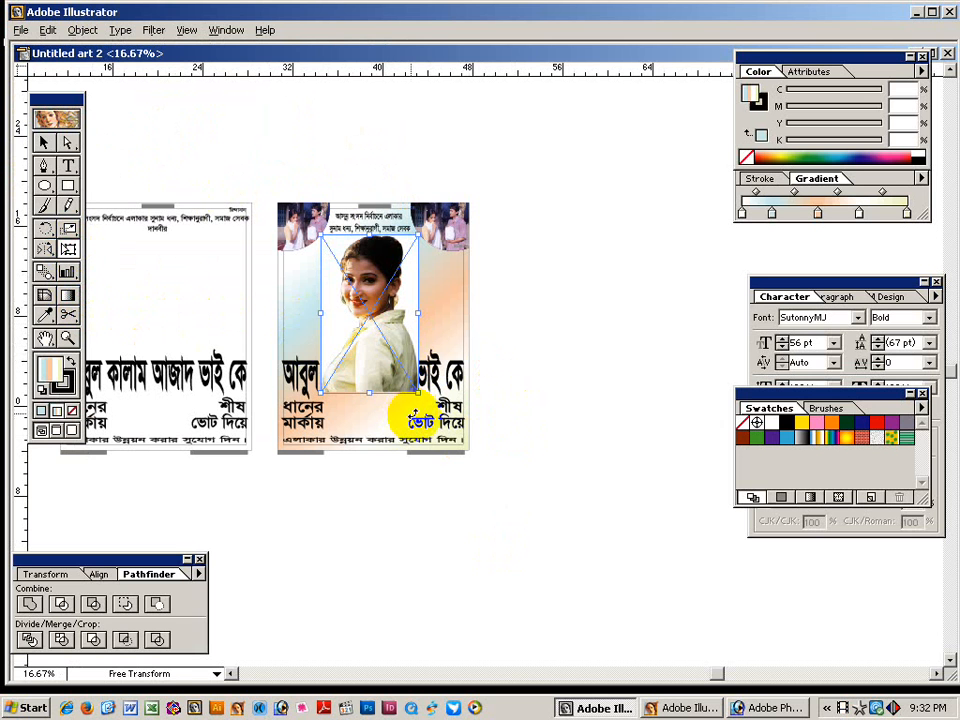
left_click(43, 142)
left_click(270, 130)
left_click_drag(366, 284, 364, 301)
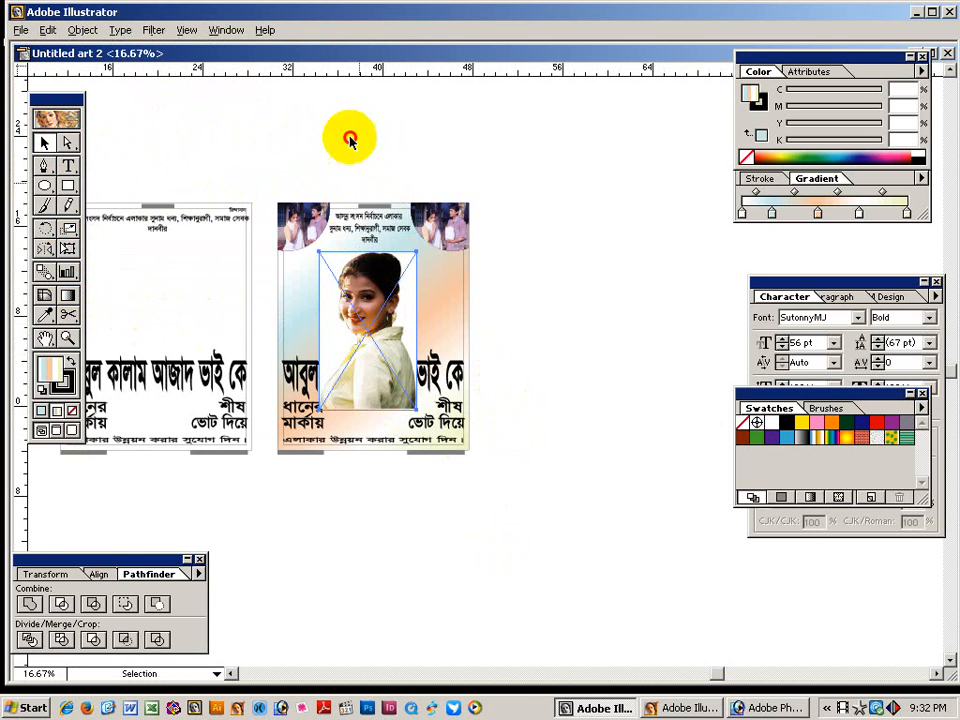
left_click(349, 138)
key("ctrl+space")
left_click_drag(311, 207, 539, 435)
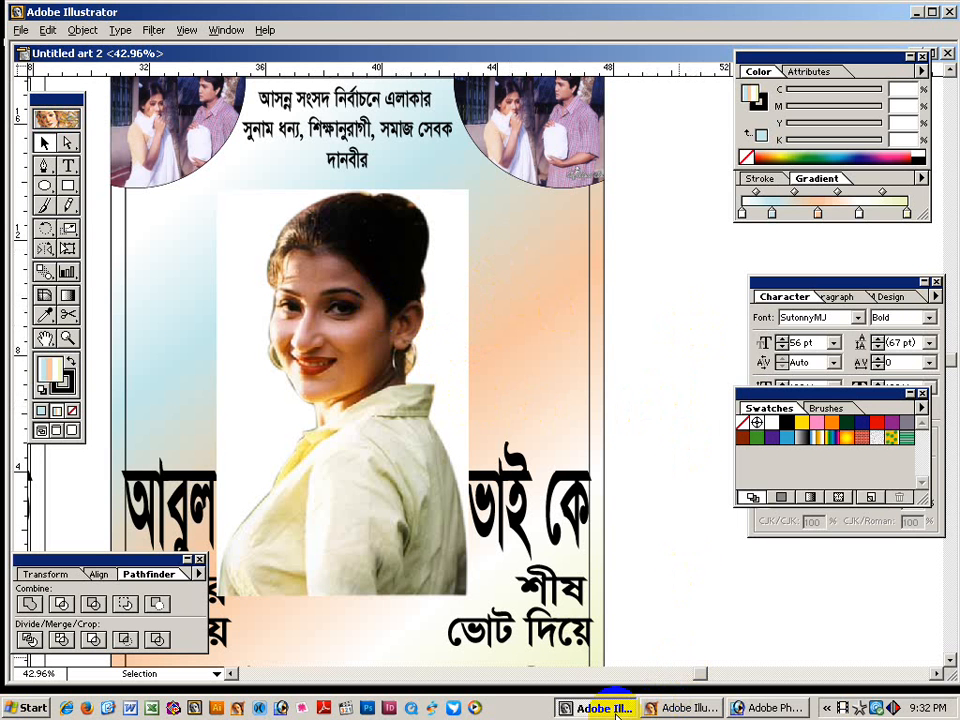
Check the placed photo's selection, then return to the Untitled-2 poster window.
left_click(369, 337)
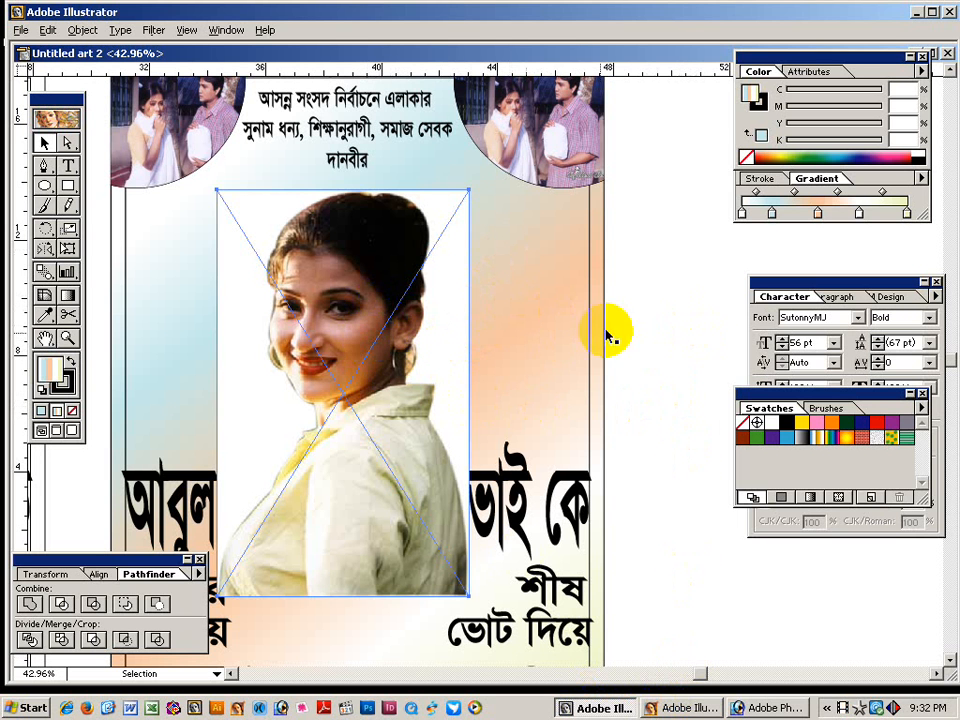
left_click(658, 315)
left_click(370, 355)
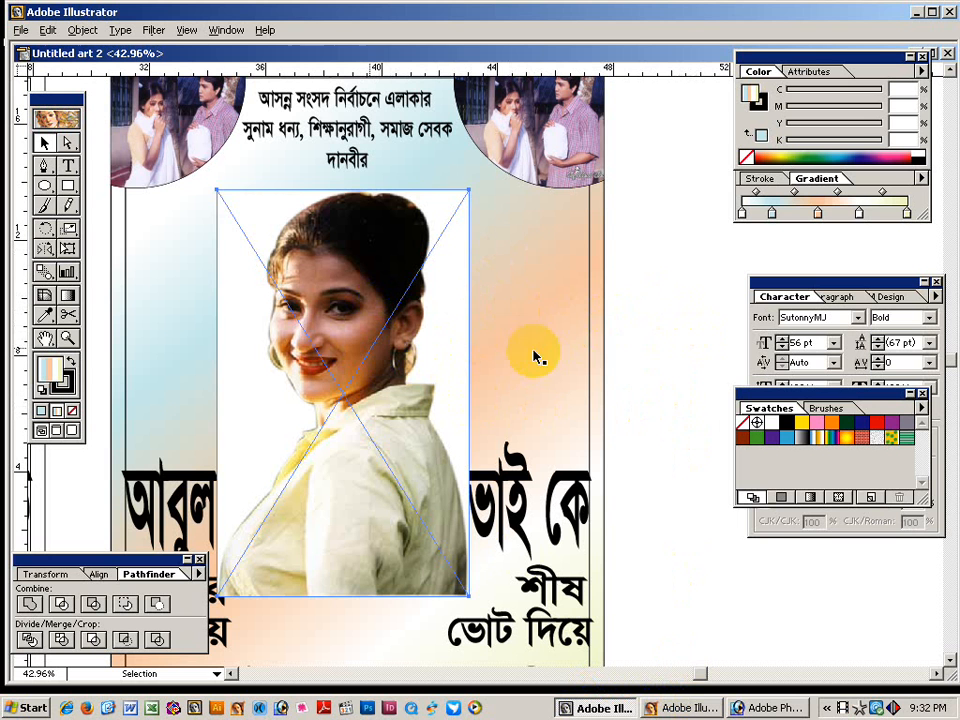
left_click(630, 322)
left_click(372, 381)
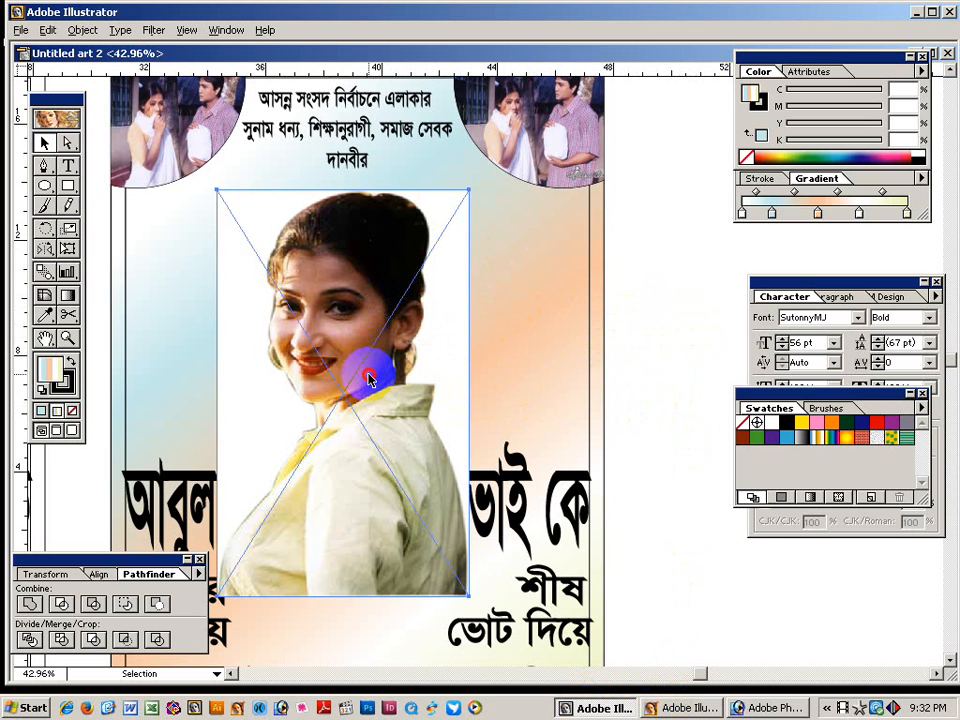
left_click(675, 310)
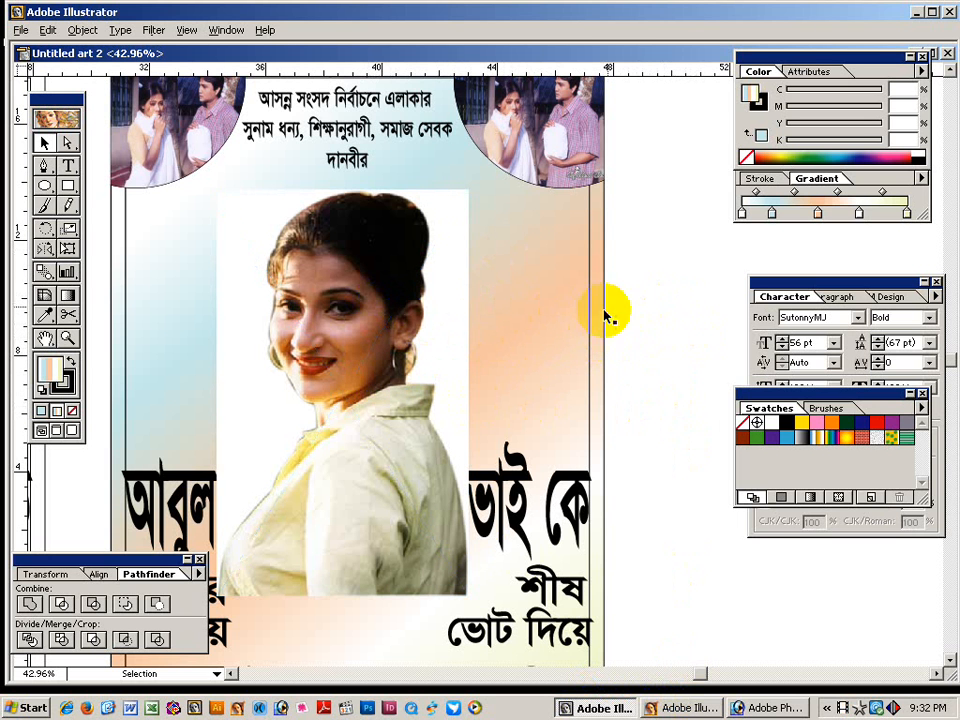
left_click(390, 336)
left_click(396, 311)
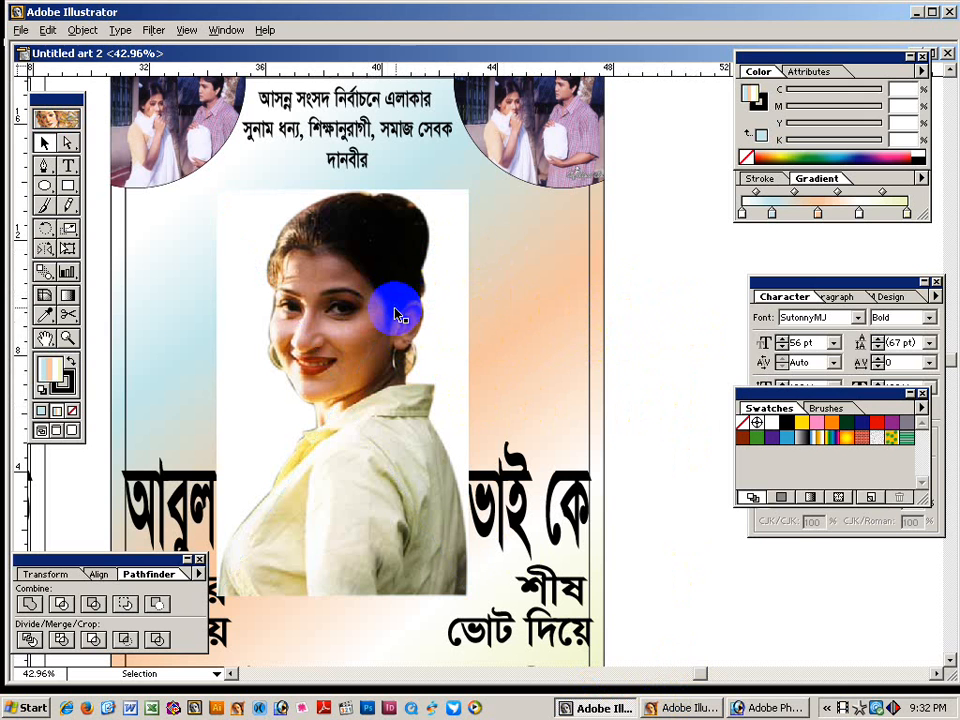
left_click(636, 321)
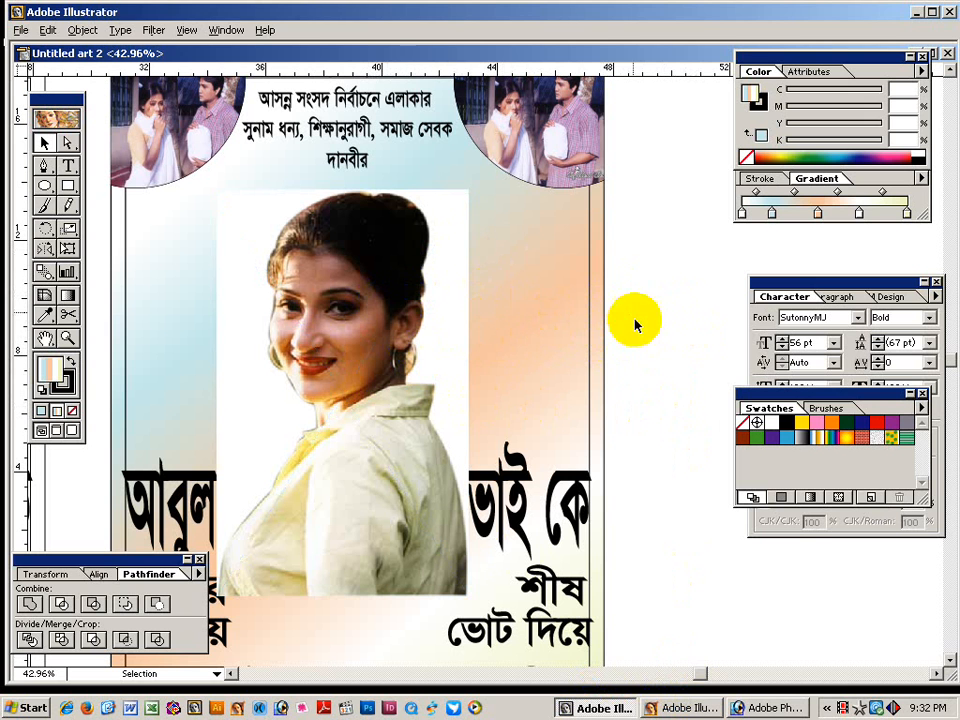
left_click(595, 708)
left_click(677, 708)
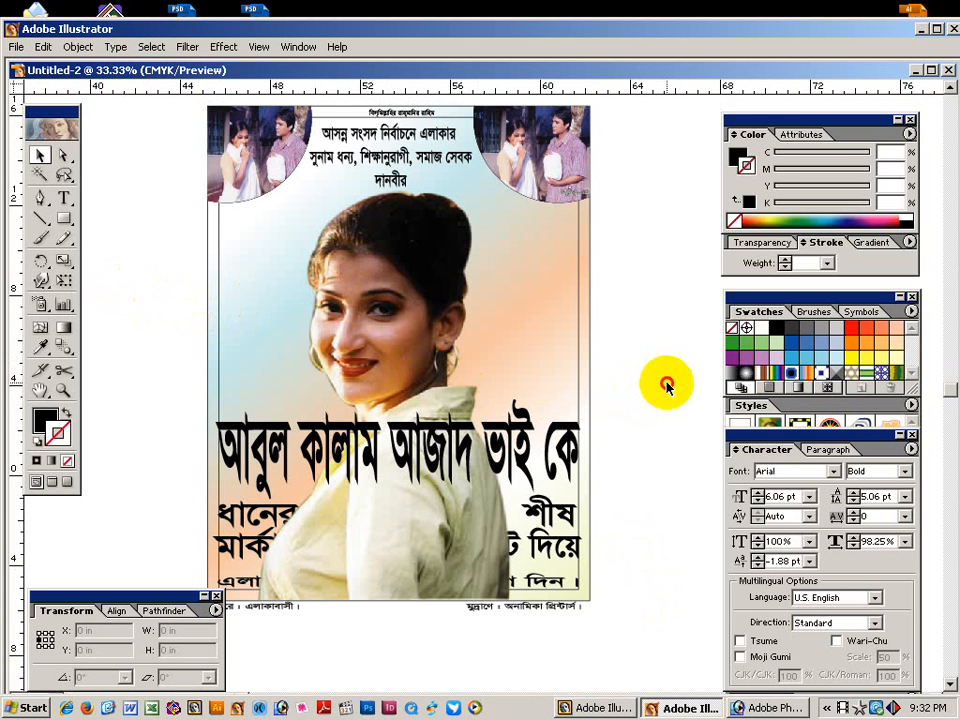
Select the large Bengali headline from among the poster's text blocks.
left_click(556, 514)
left_click(545, 585)
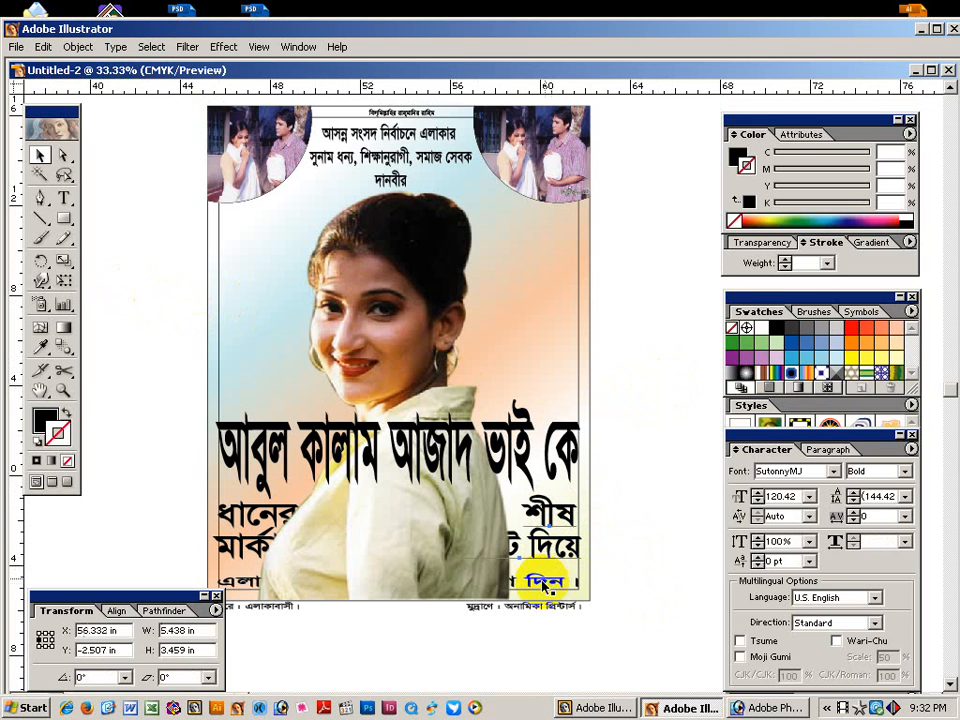
left_click(275, 517)
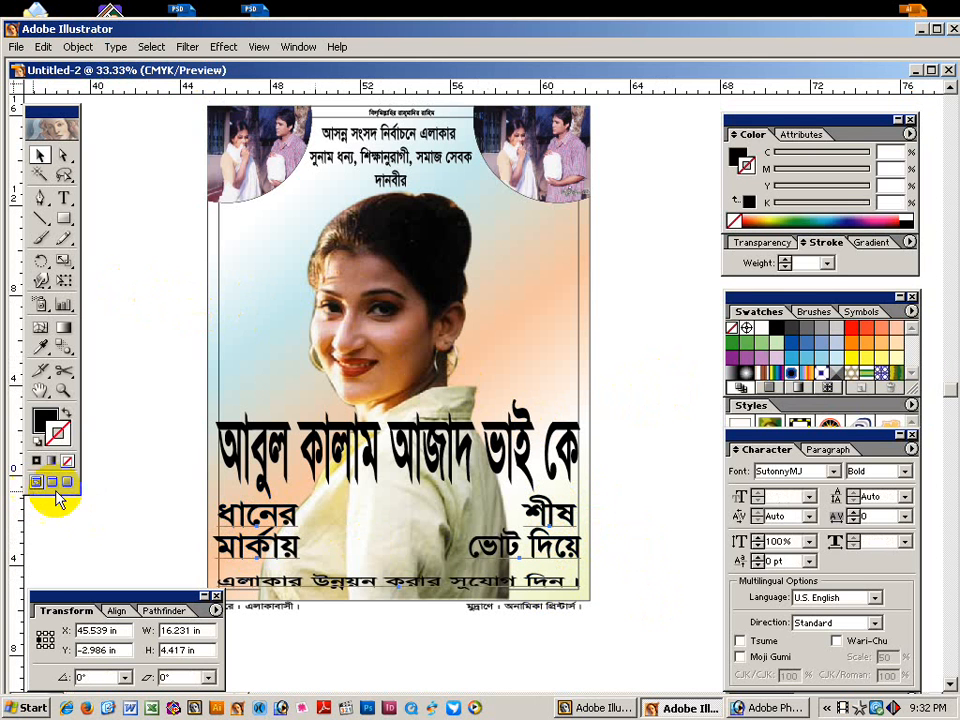
left_click(357, 437)
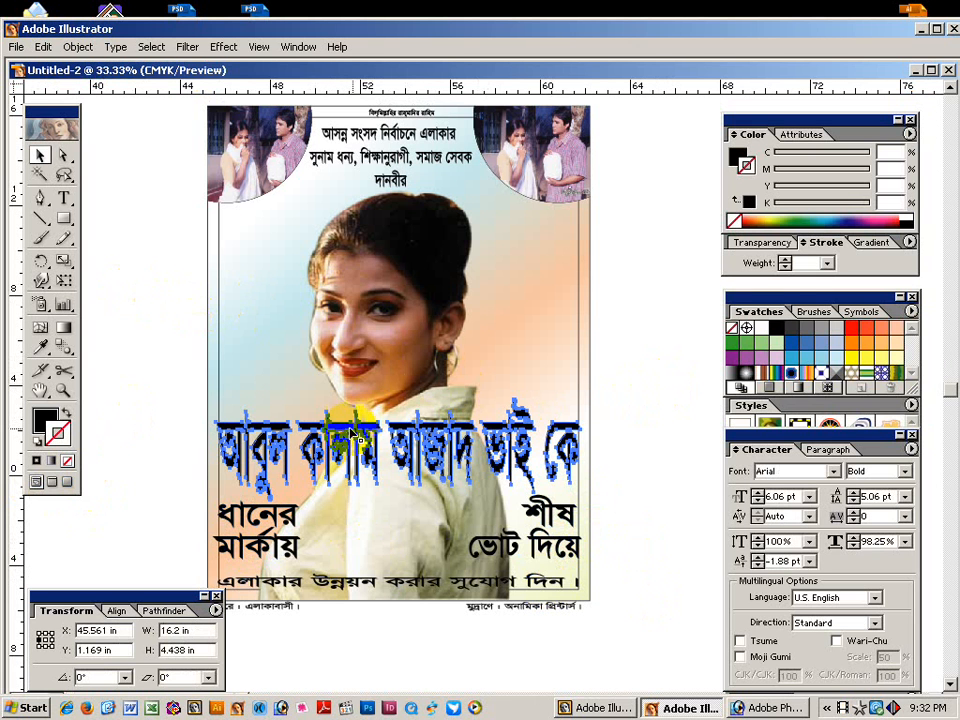
left_click(115, 457)
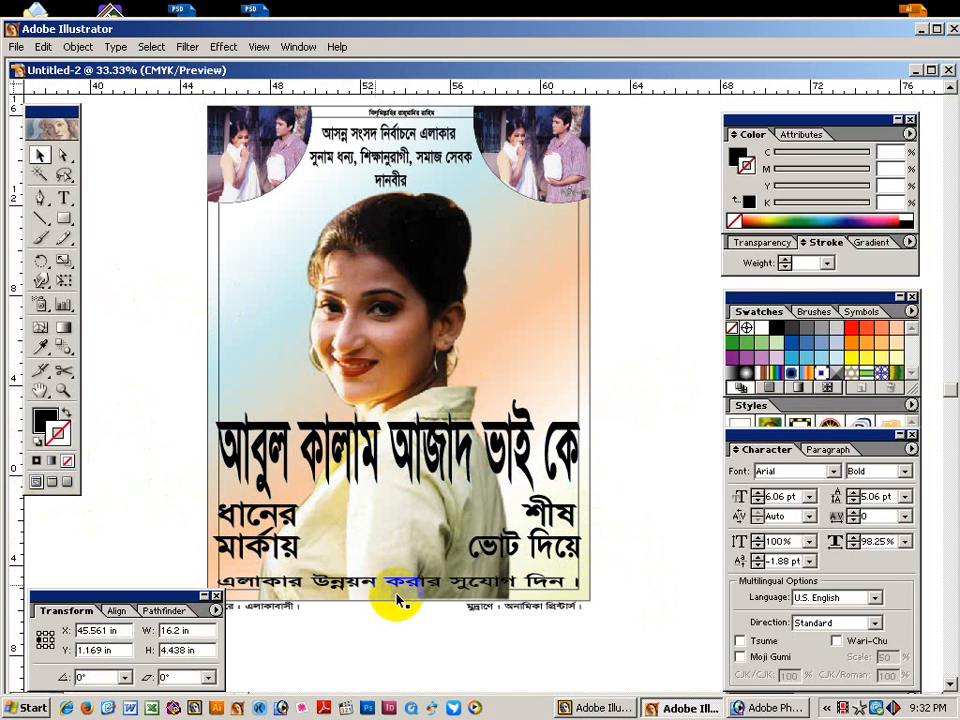
left_click(283, 450)
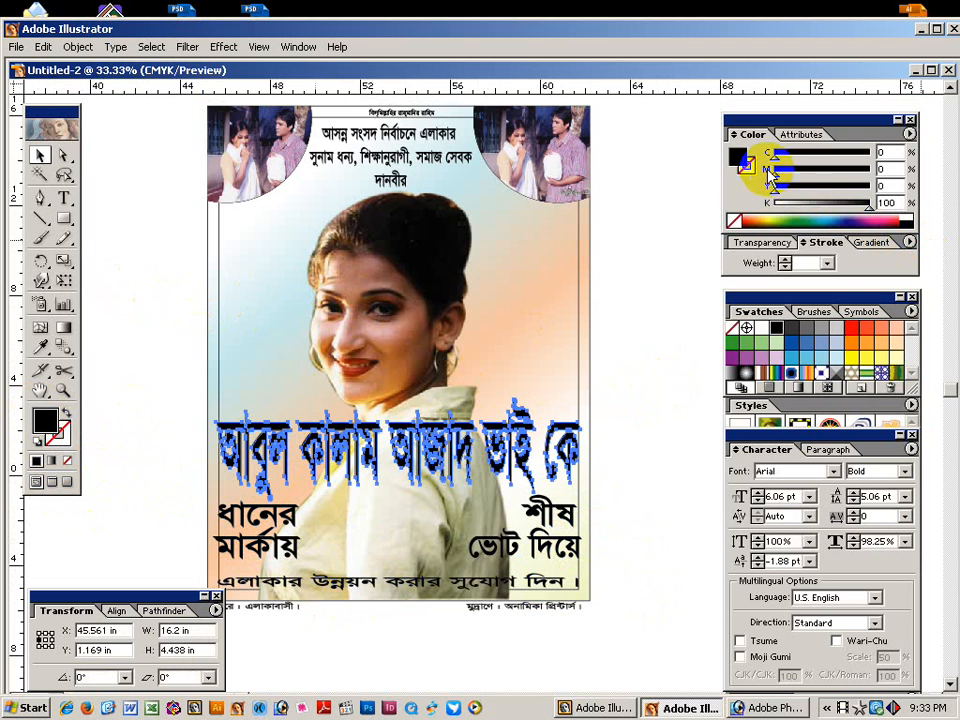
Fill the headline bright red (C0 M100 Y100 K0) and zoom in on it.
left_click_drag(775, 168, 828, 202)
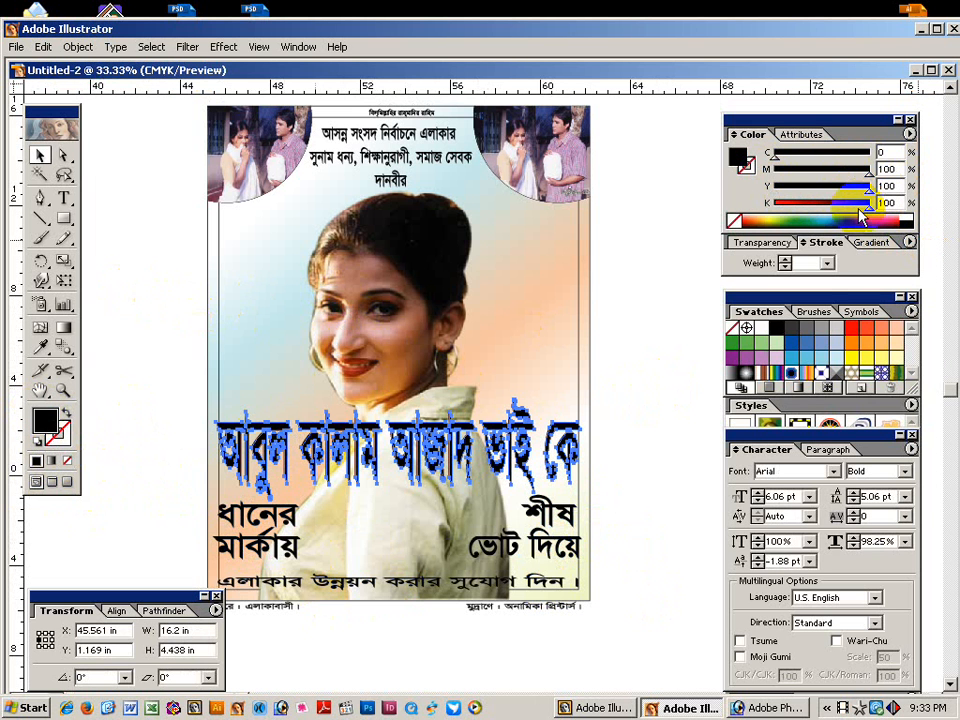
left_click(764, 215)
left_click(621, 390)
left_click_drag(175, 345, 576, 586)
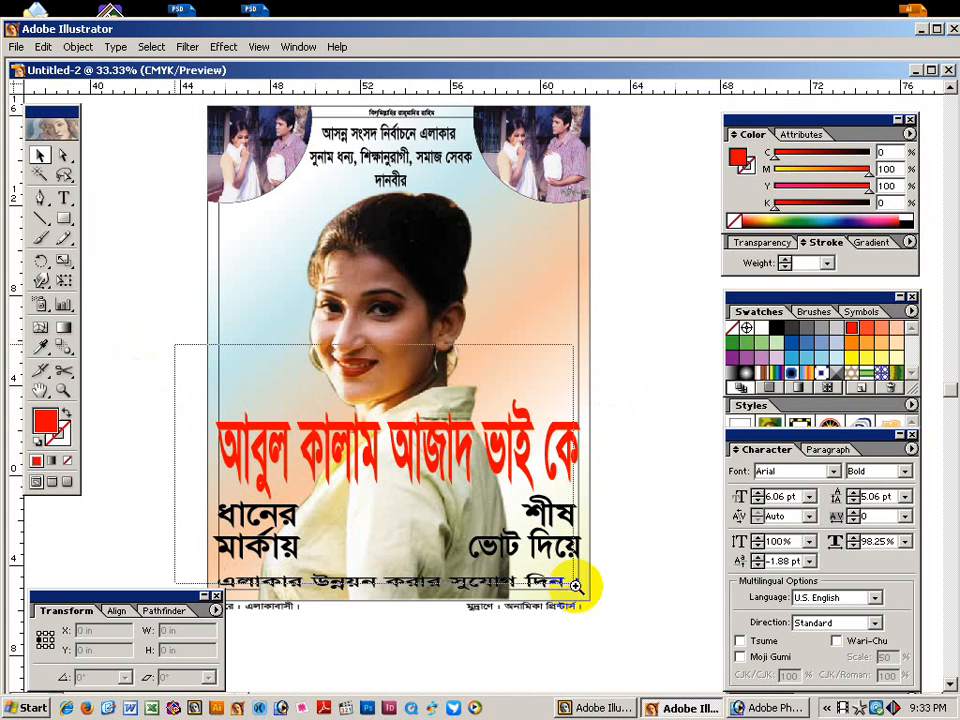
left_click(381, 322)
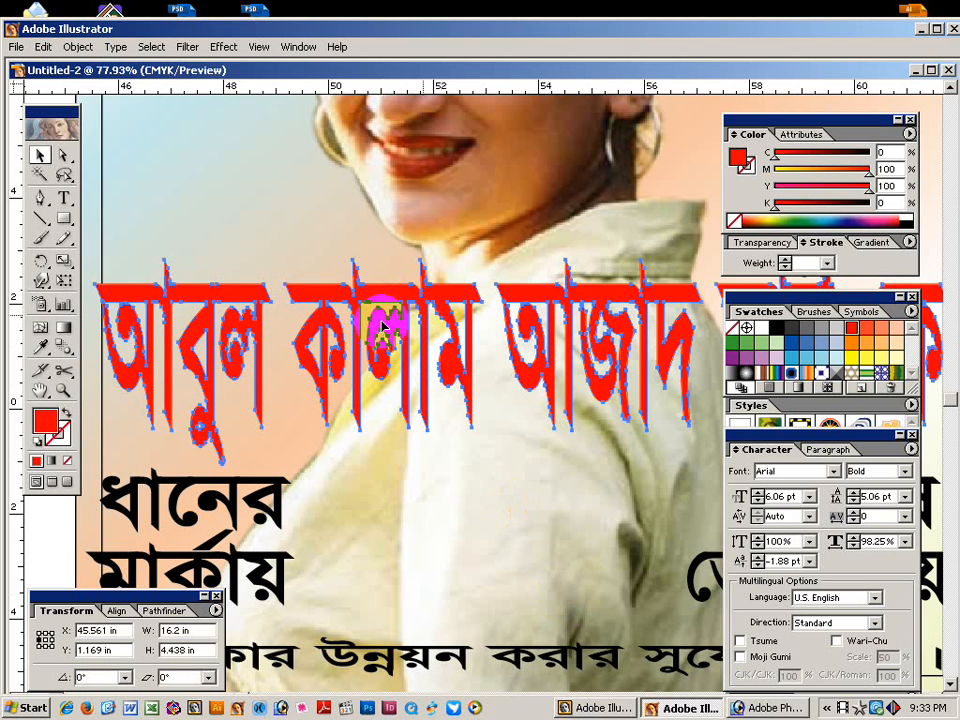
left_click(78, 46)
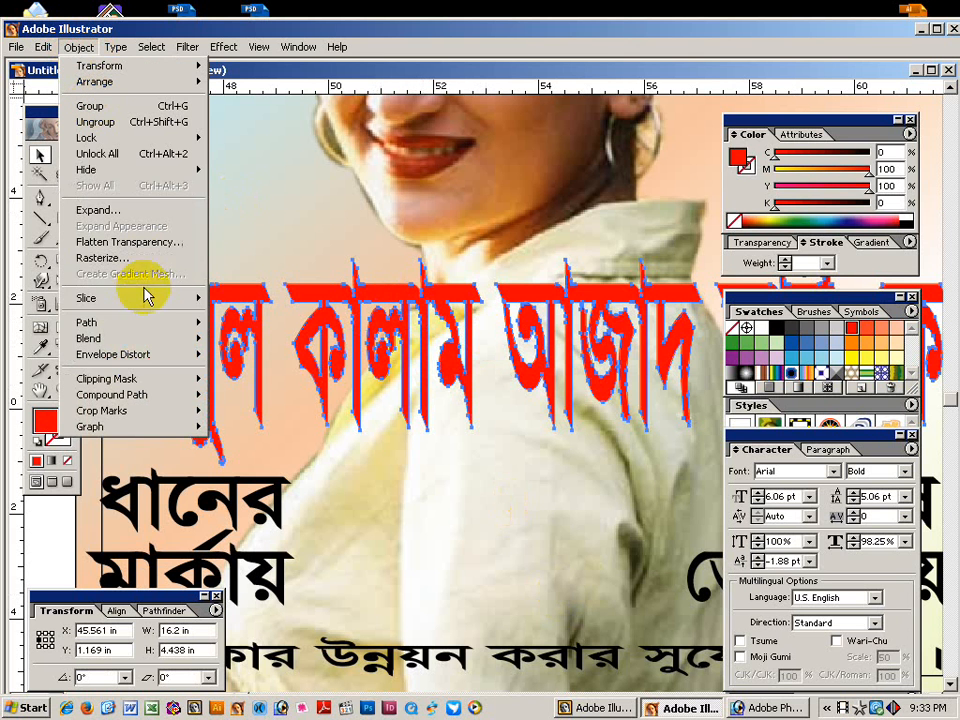
Offset the headline path by 3 mm and unite the offset letters with Pathfinder.
mouse_move(200, 322)
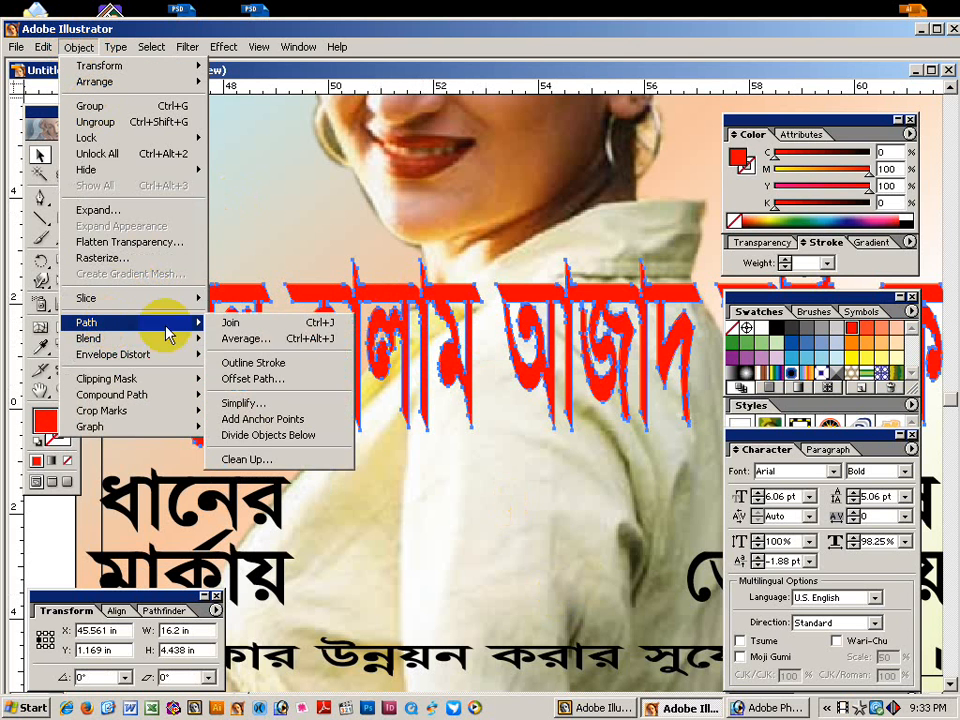
left_click(250, 380)
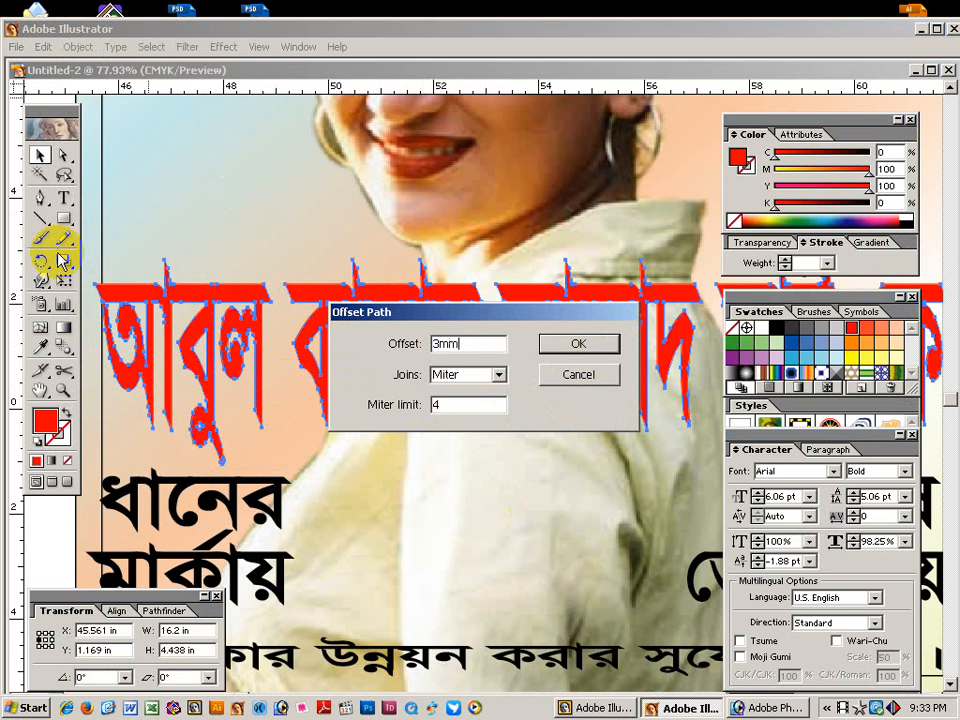
key("Return")
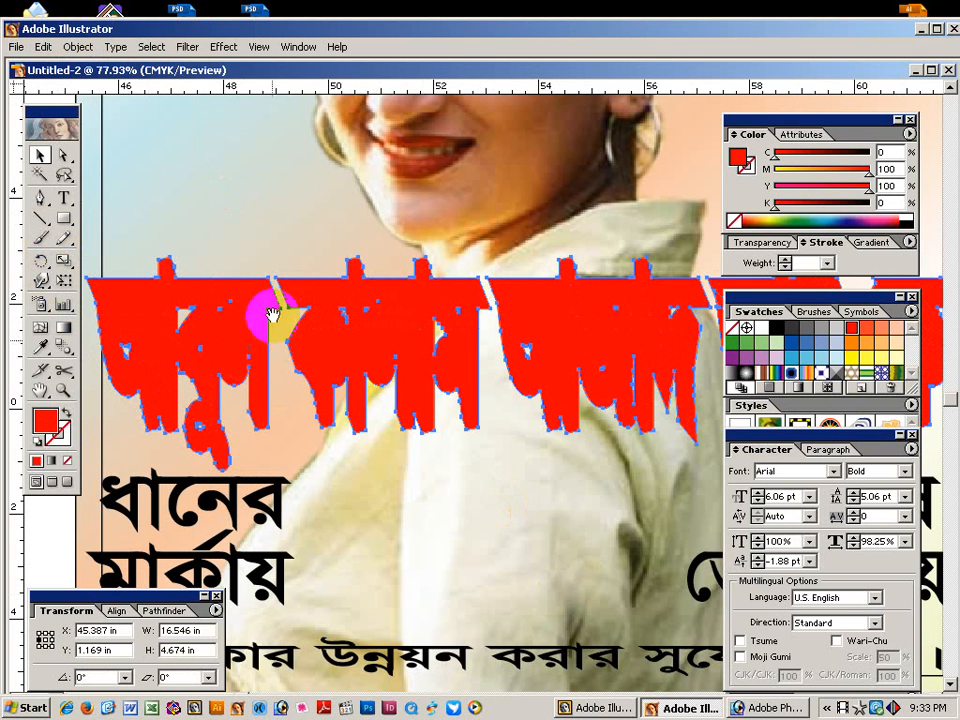
left_click_drag(273, 314, 383, 314)
left_click(149, 290)
left_click(272, 300)
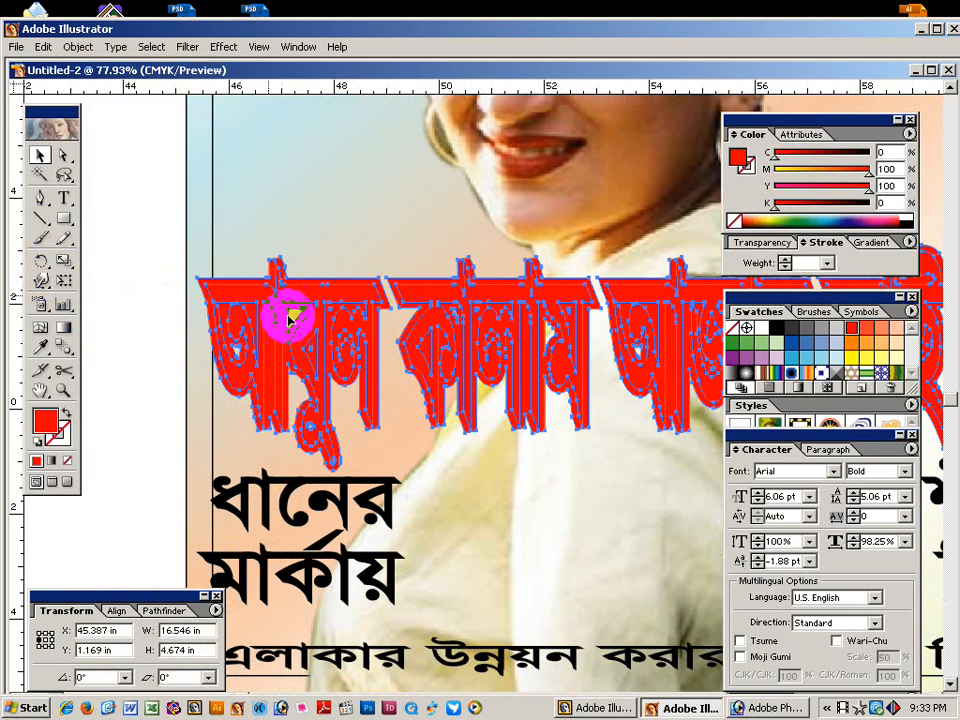
left_click(155, 611)
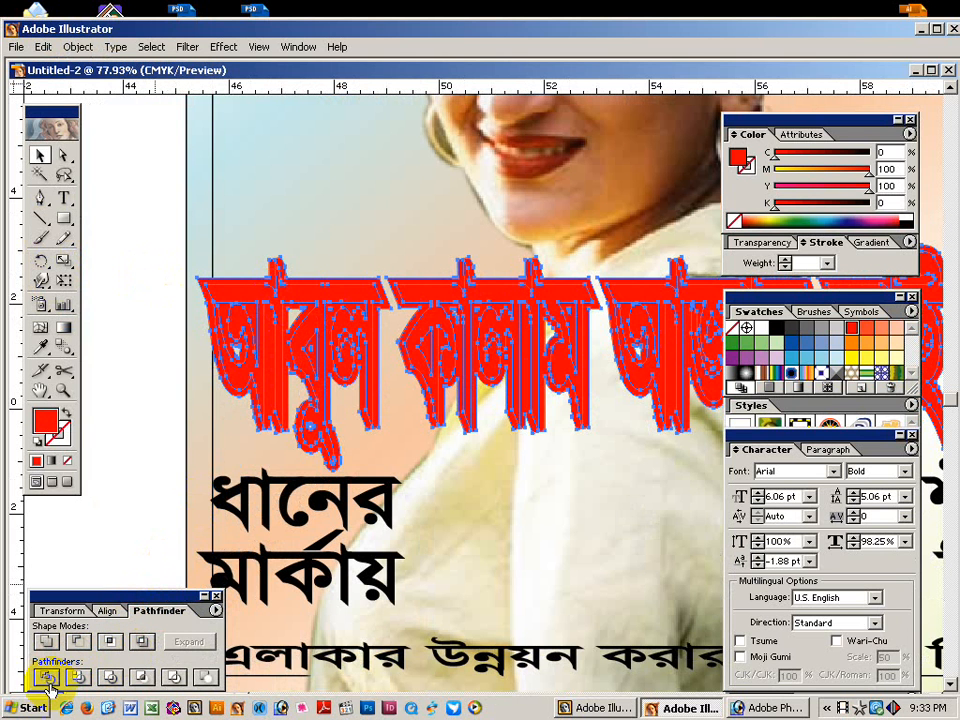
left_click(45, 642)
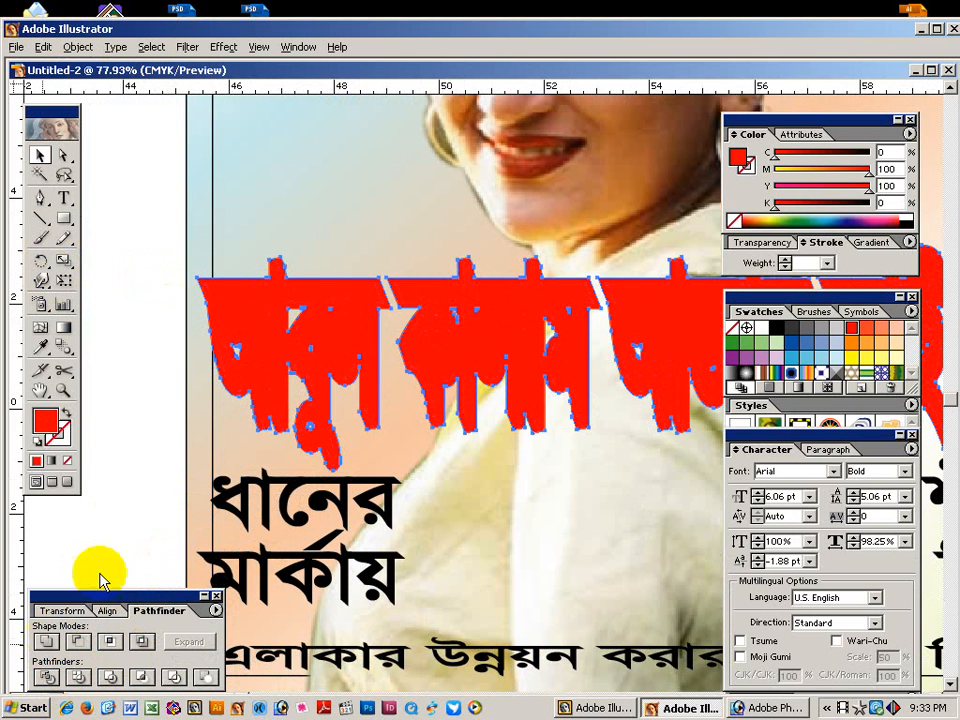
Swap fill and stroke for a 3 pt red outline, then paste the red lettering in front.
left_click(67, 414)
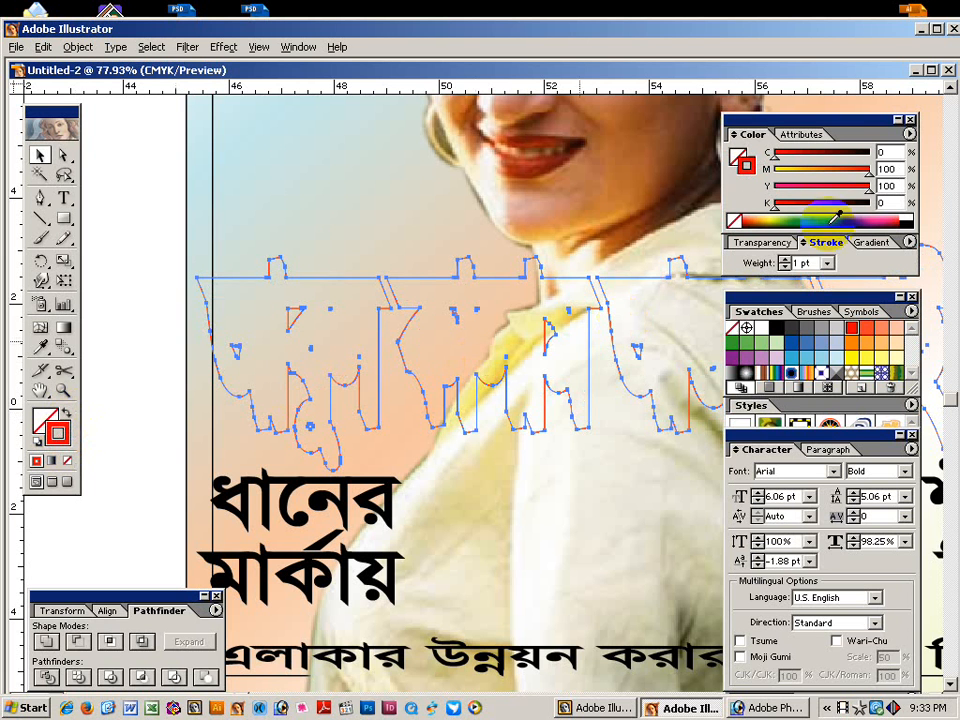
left_click(806, 263)
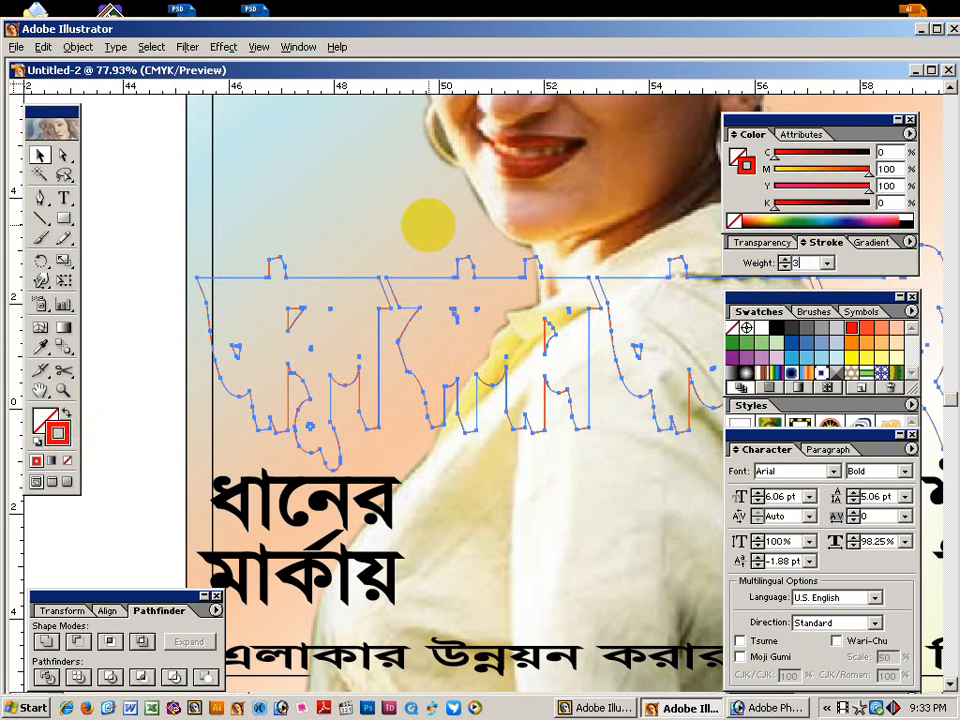
type("3")
key("Return")
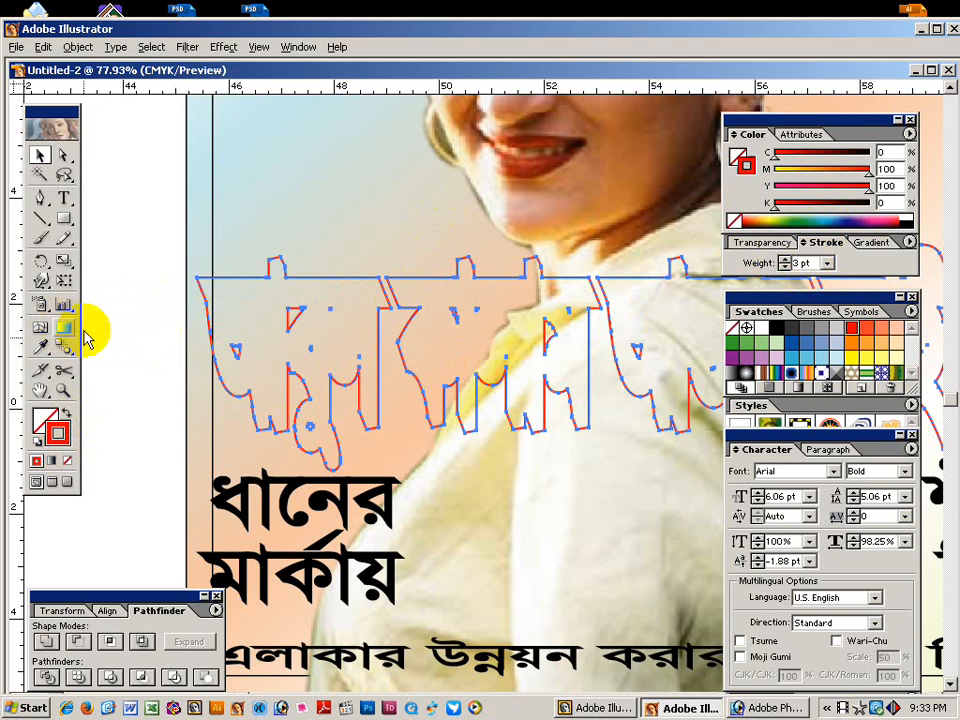
left_click(129, 320)
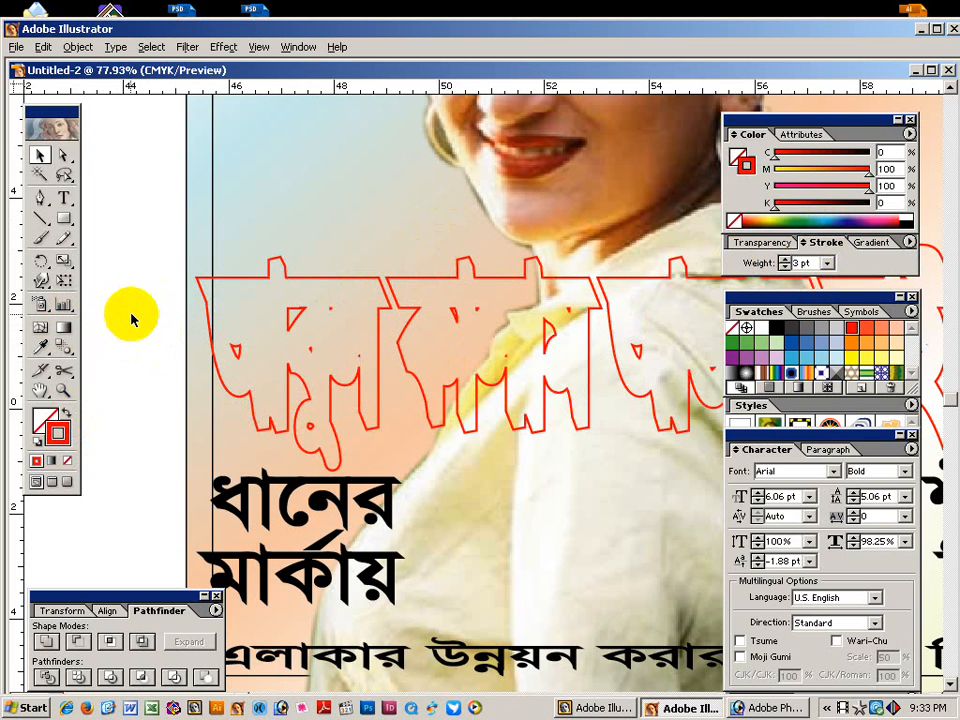
key("ctrl+f")
left_click(143, 286)
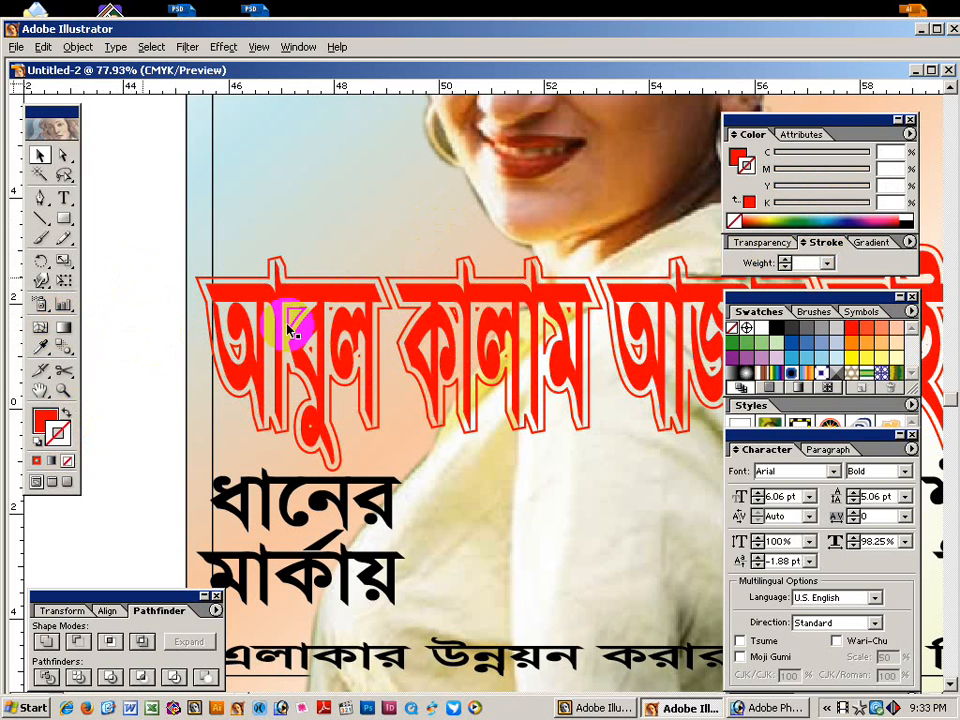
Recolour the front headline lettering green (C89.41 Y100).
left_click(432, 299)
left_click(739, 158)
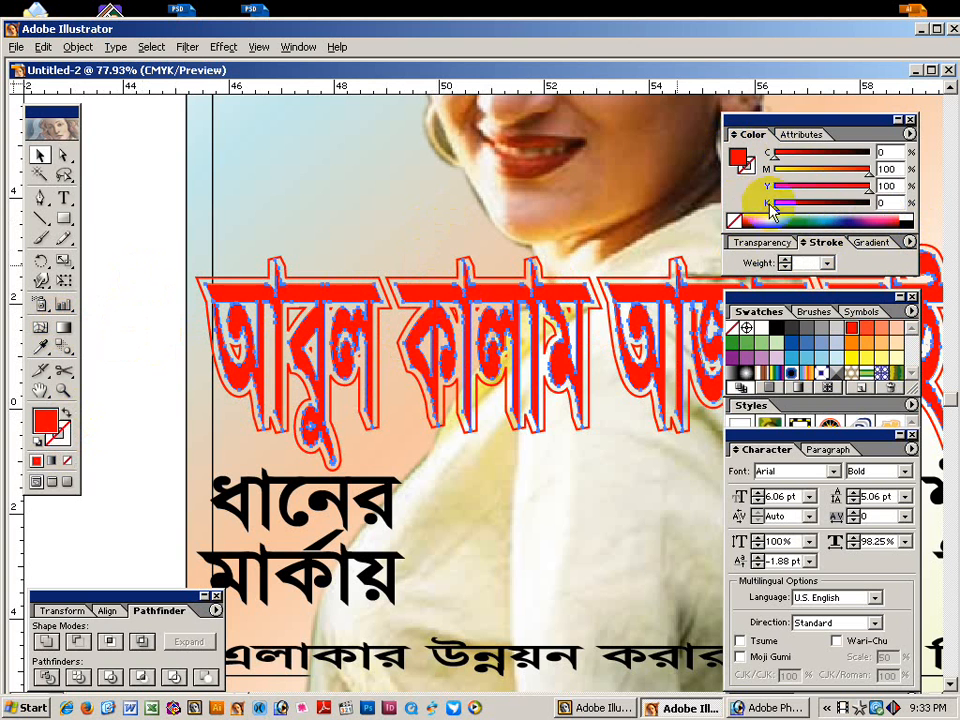
left_click(800, 214)
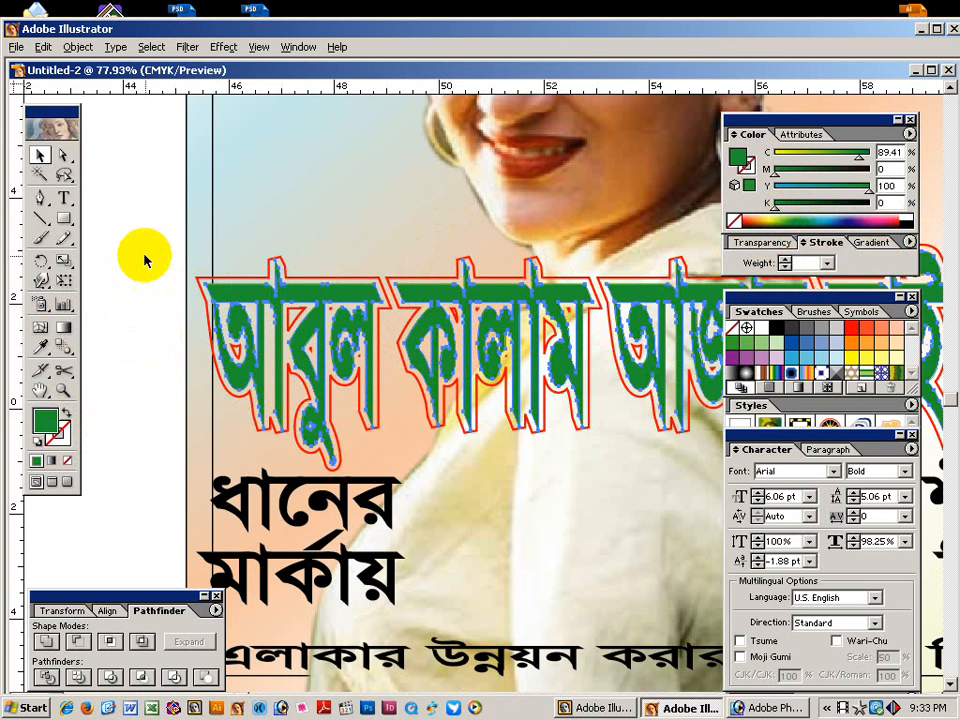
key("ctrl+minus")
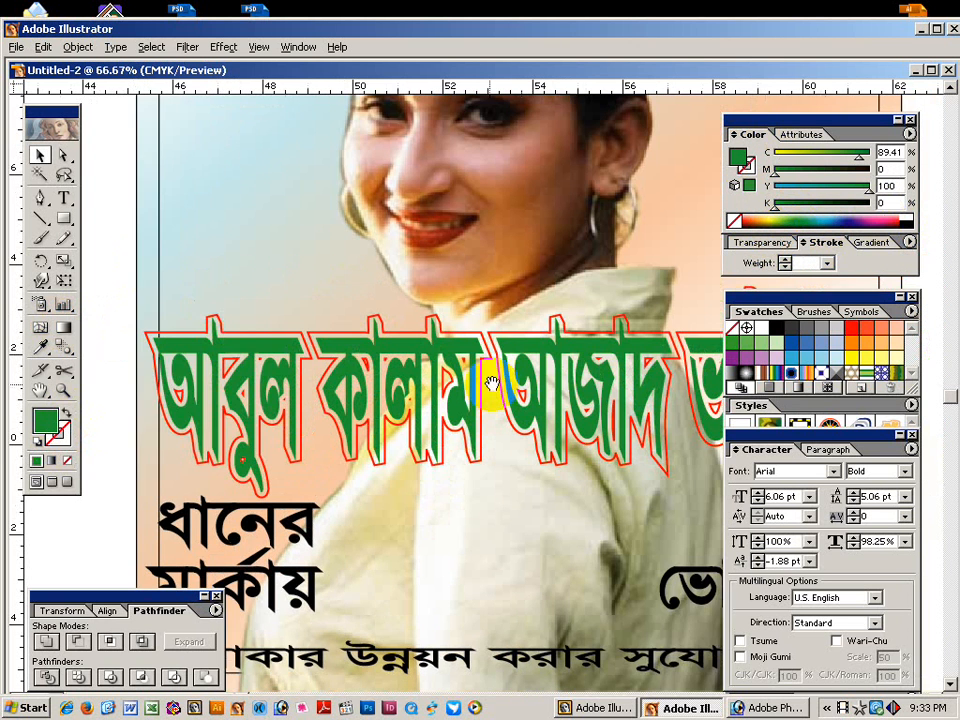
left_click_drag(563, 338, 398, 335)
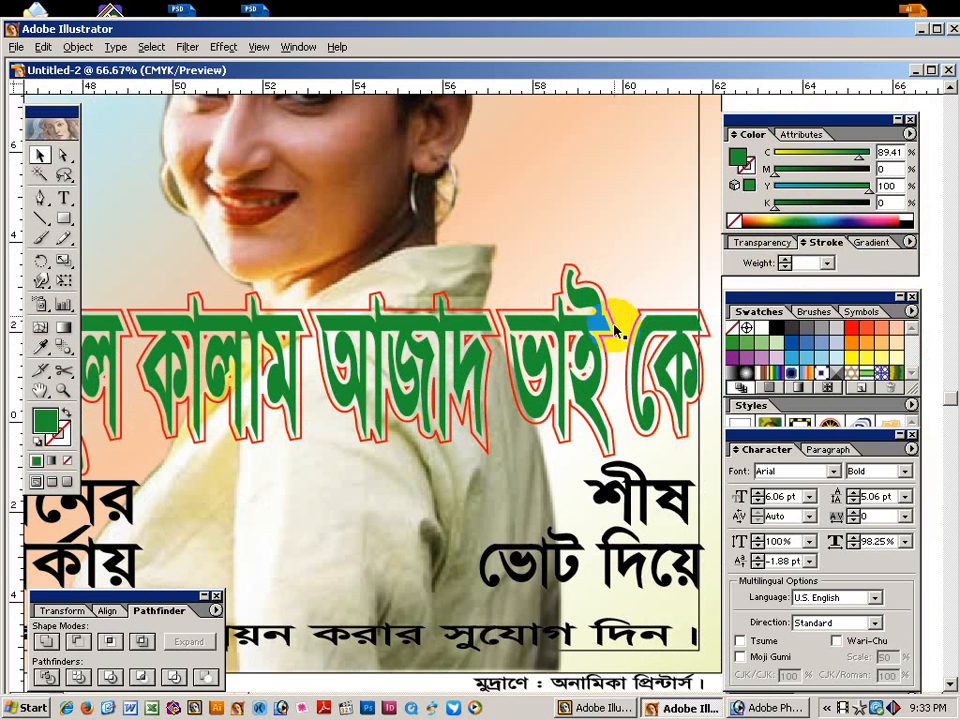
left_click_drag(335, 358, 460, 350)
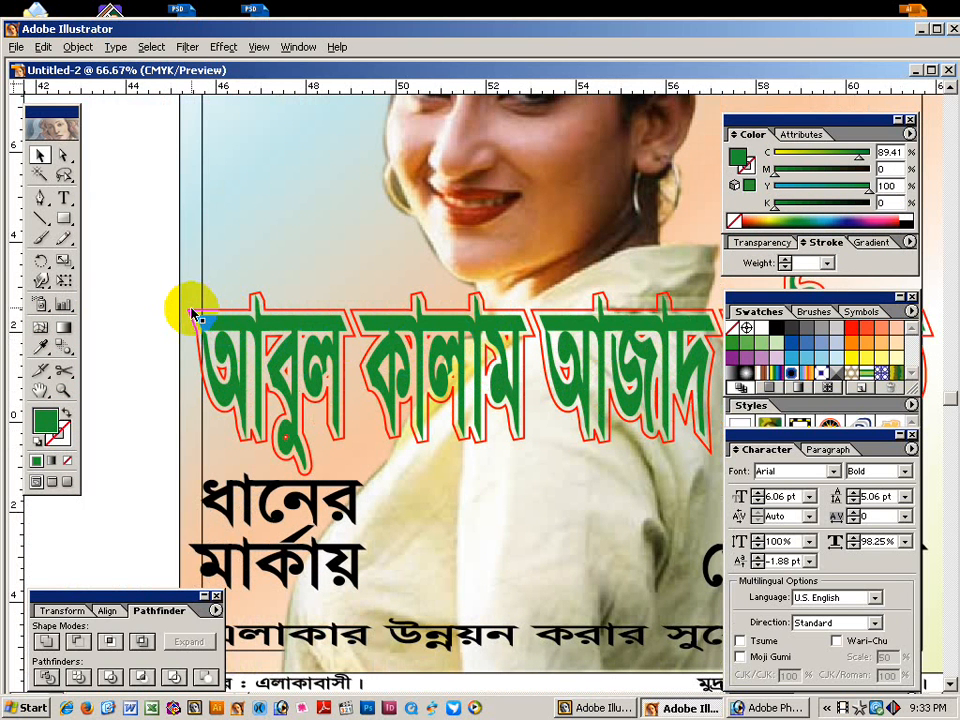
Try several fills on the headline's outline shape, settling on white.
left_click_drag(192, 314, 197, 340)
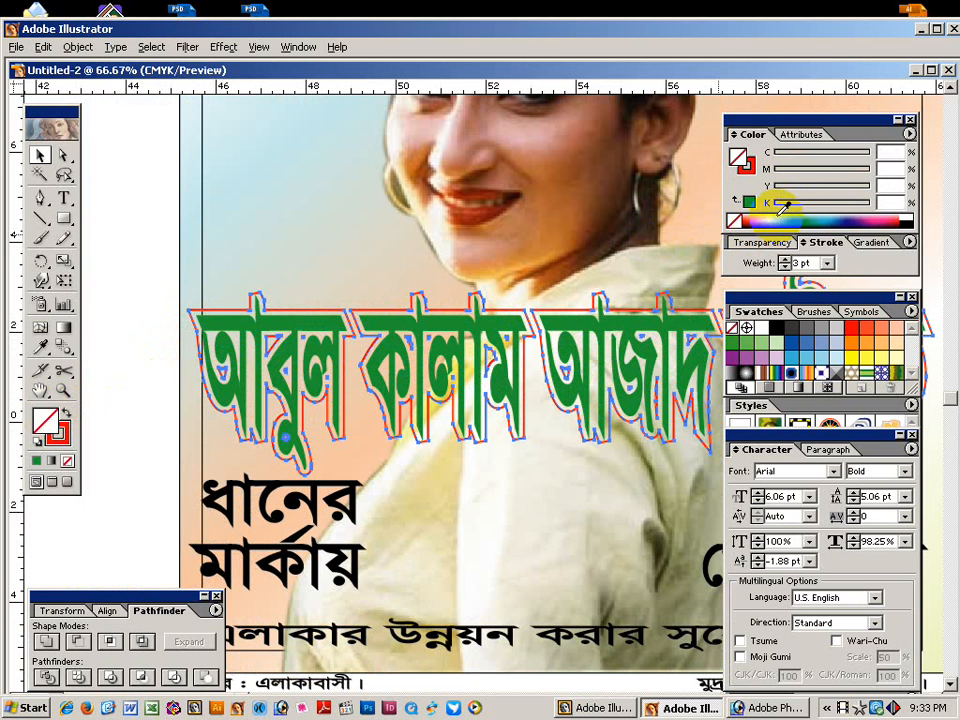
left_click(780, 210)
left_click(788, 216)
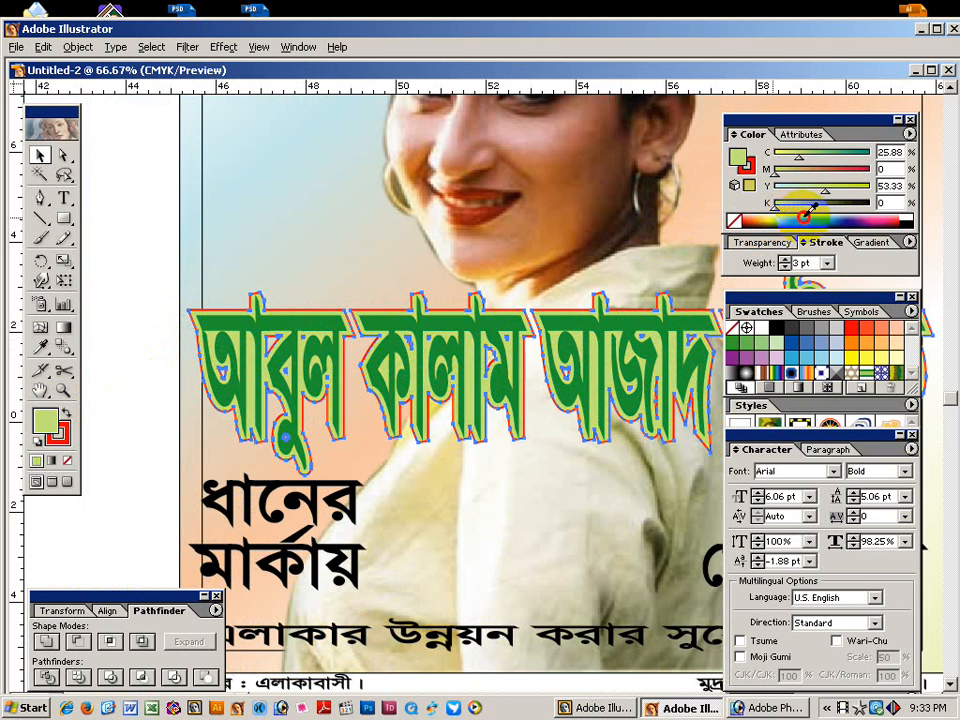
left_click(822, 216)
left_click(911, 206)
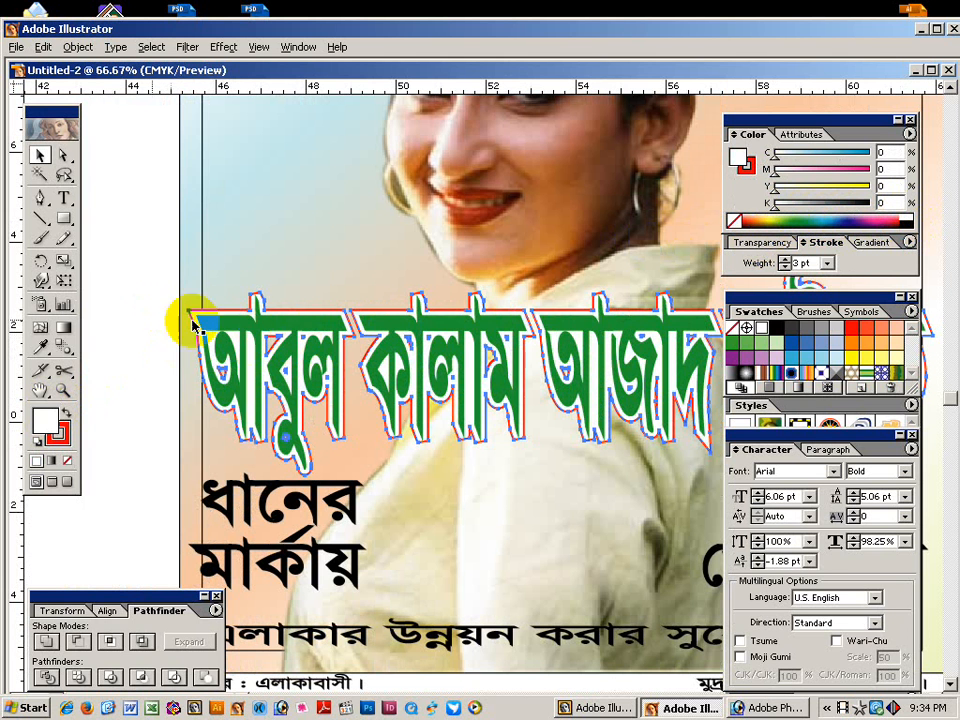
left_click(255, 303)
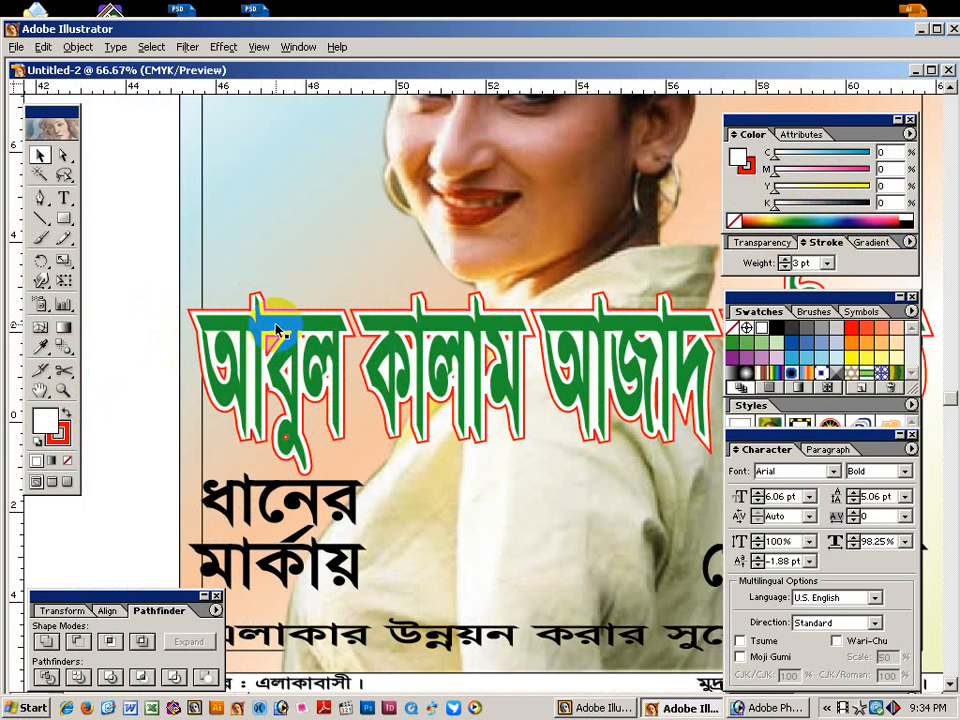
Select the lettering and outline together and narrow the headline slightly from the right.
left_click(278, 330)
left_click(203, 300, "shift")
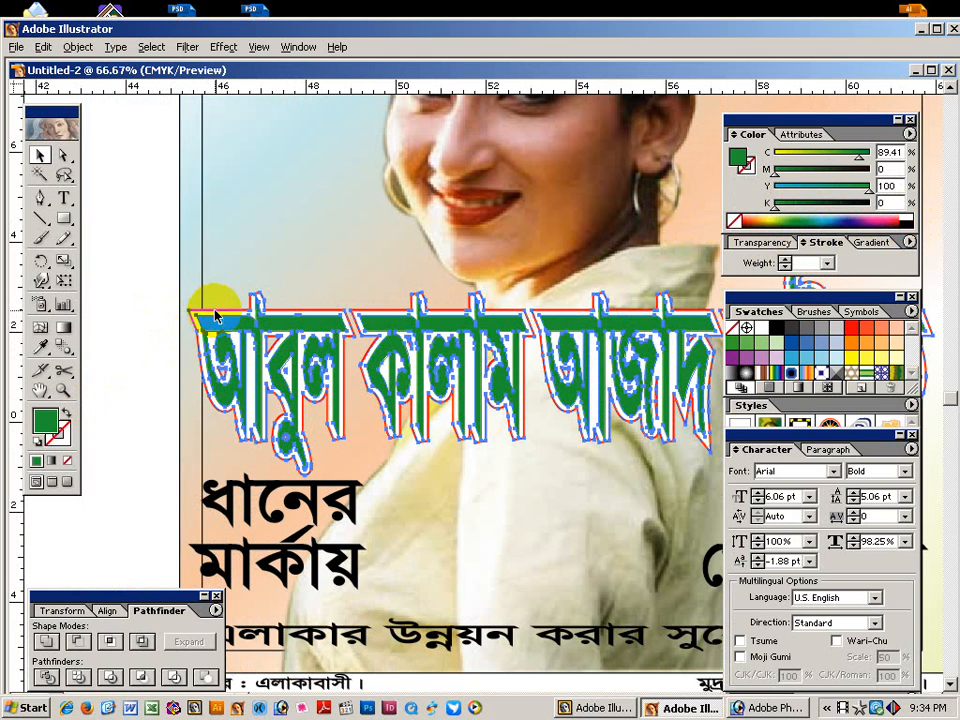
left_click(64, 281)
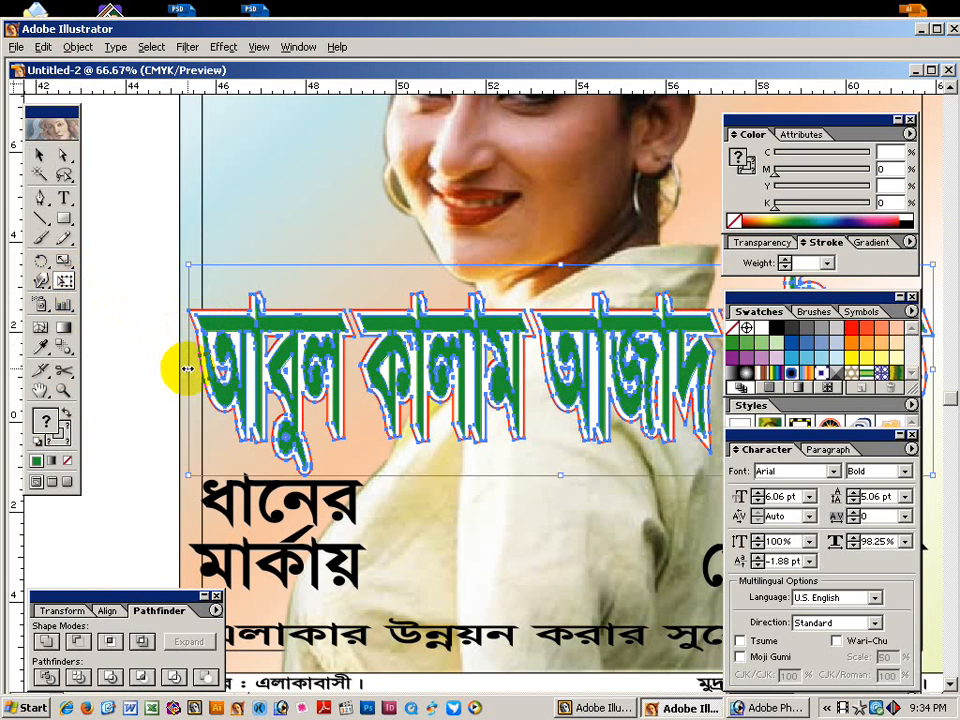
left_click_drag(645, 335, 293, 337)
mouse_move(575, 367)
left_mouse_down()
mouse_move(551, 364)
mouse_move(563, 366)
left_mouse_up()
left_click(39, 155)
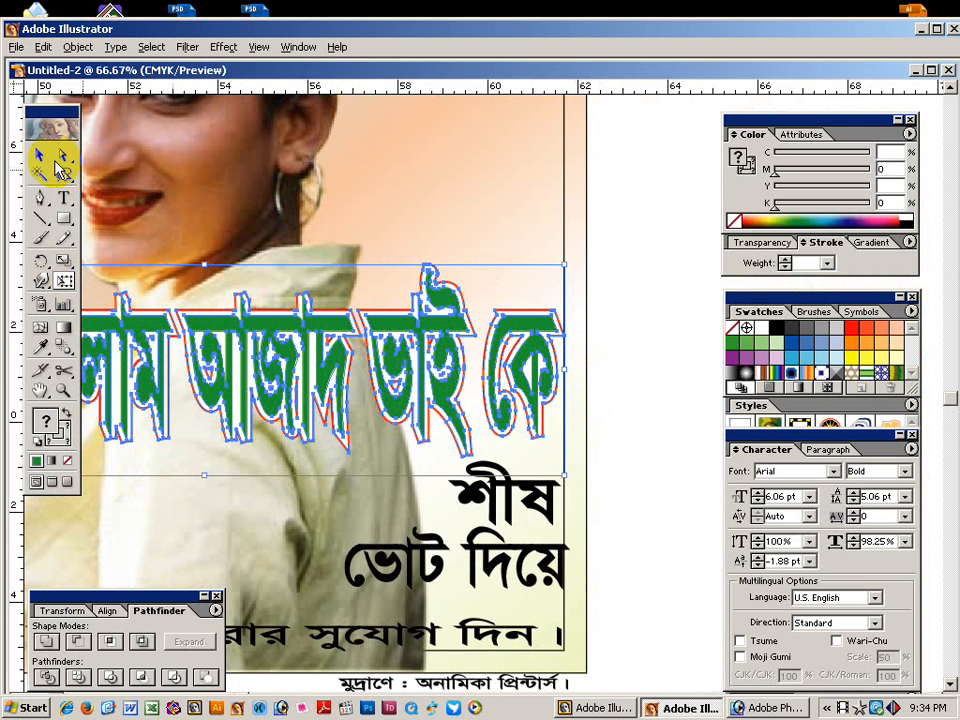
left_click(300, 208)
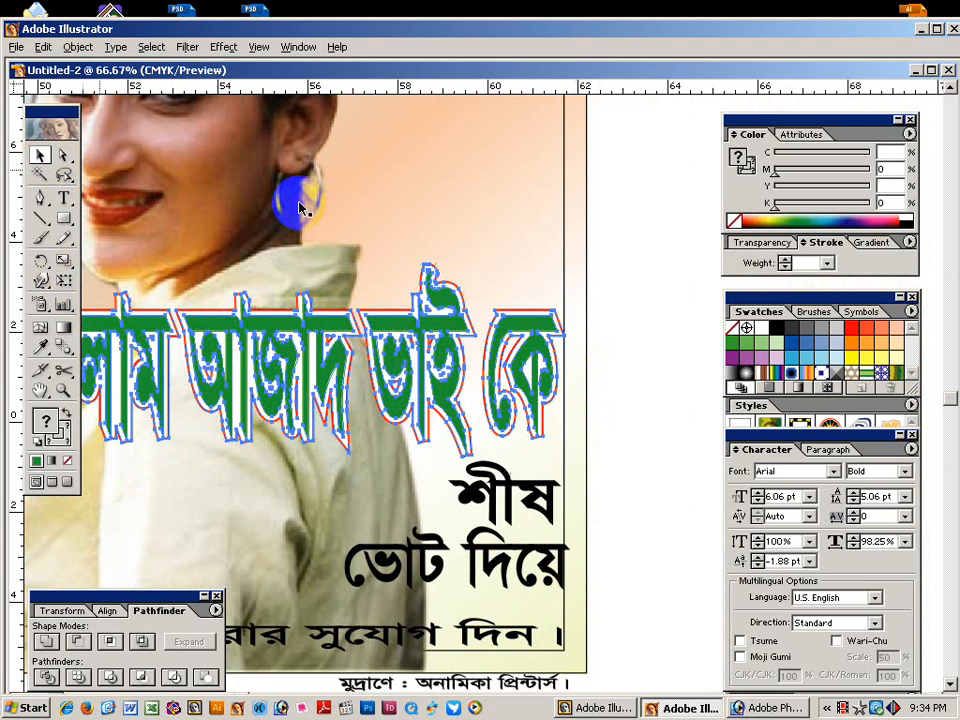
left_click(631, 284)
Dismiss the antivirus restart prompt and zoom out to 33.33% to view the whole poster.
key("ctrl+minus")
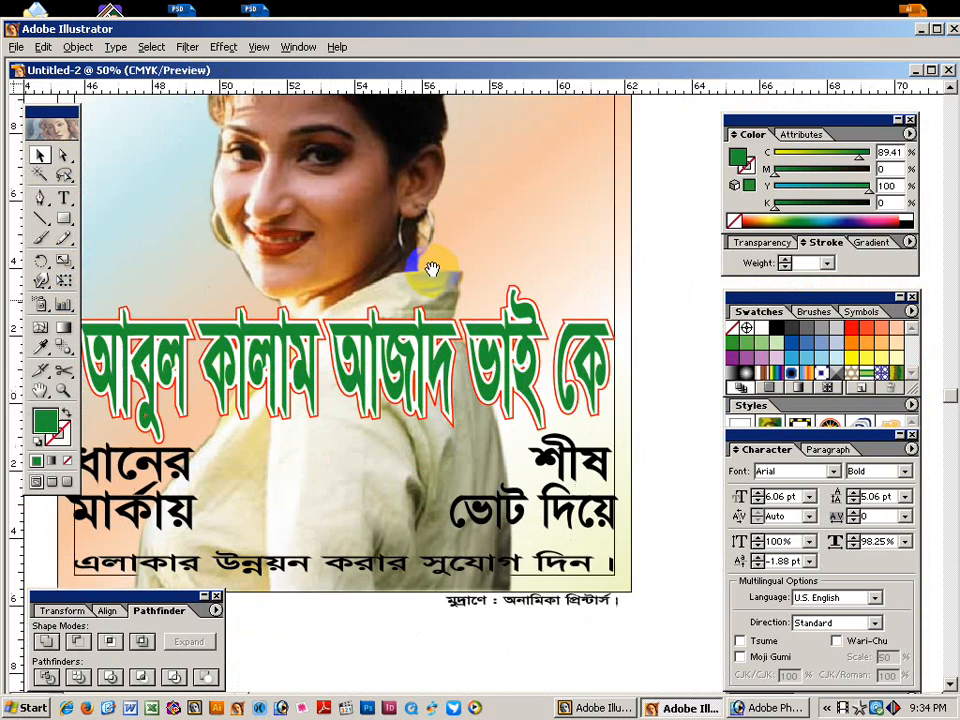
left_click(302, 293)
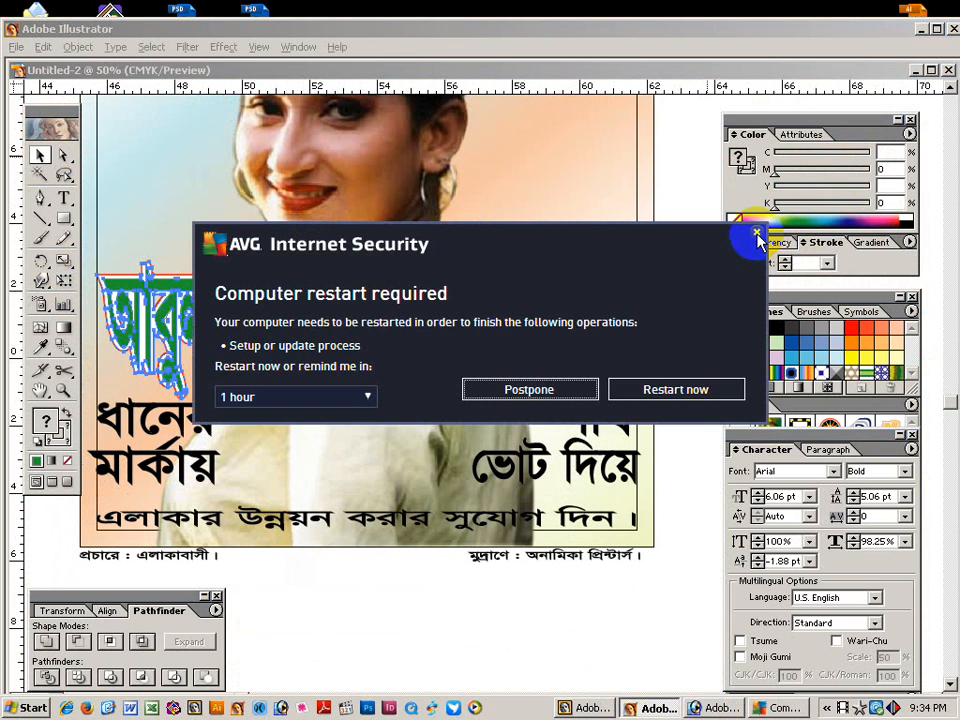
left_click(757, 233)
left_click(669, 270)
key("ctrl+minus")
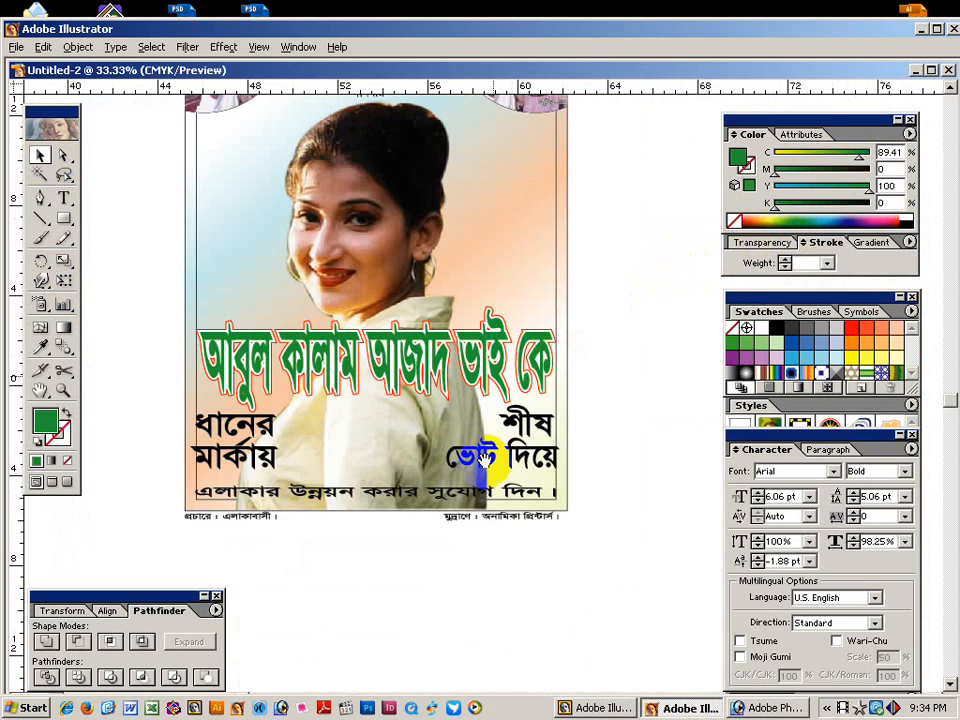
scroll(311, 461, "right", 3)
Alt-drag a copy of the green headline onto the pasteboard right of the poster and nudge it down.
left_click_drag(157, 345, 568, 268)
left_click(590, 392)
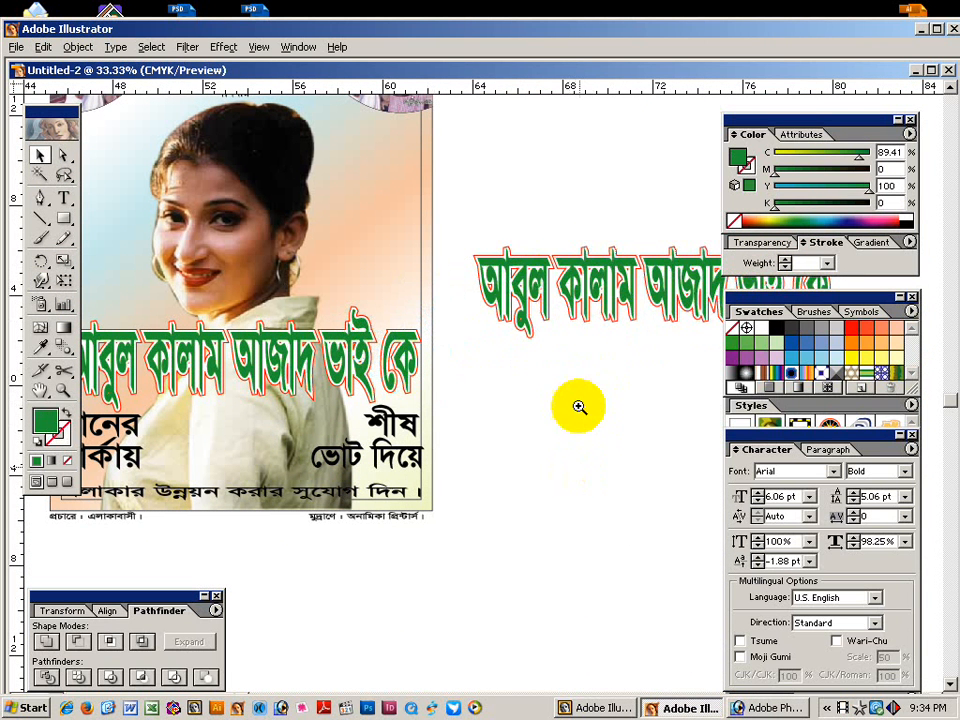
scroll(520, 350, "right", 2)
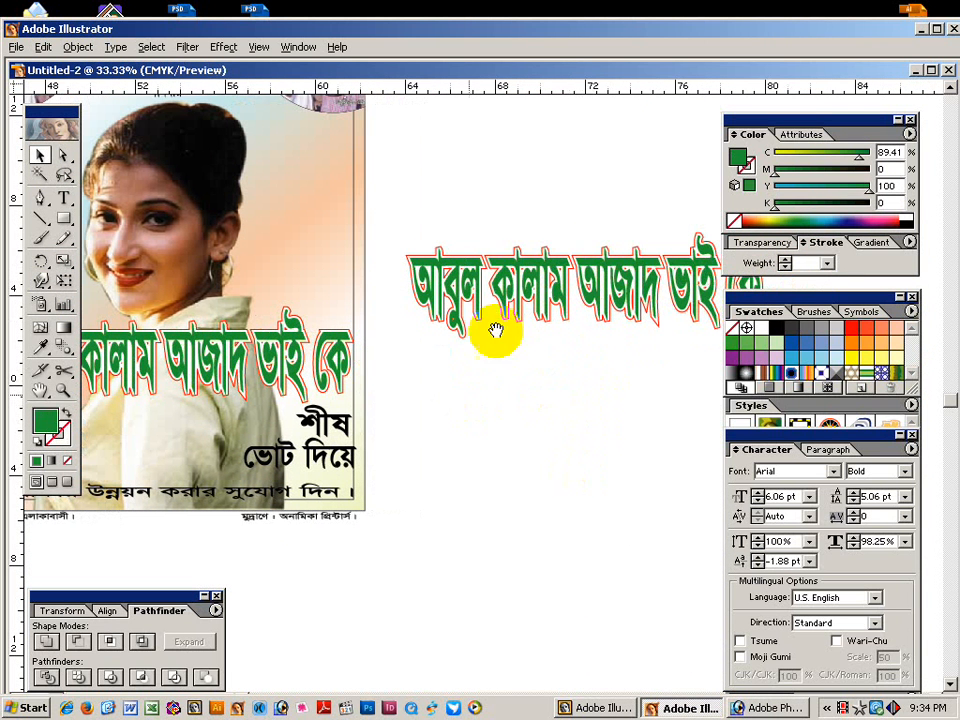
left_click(479, 258)
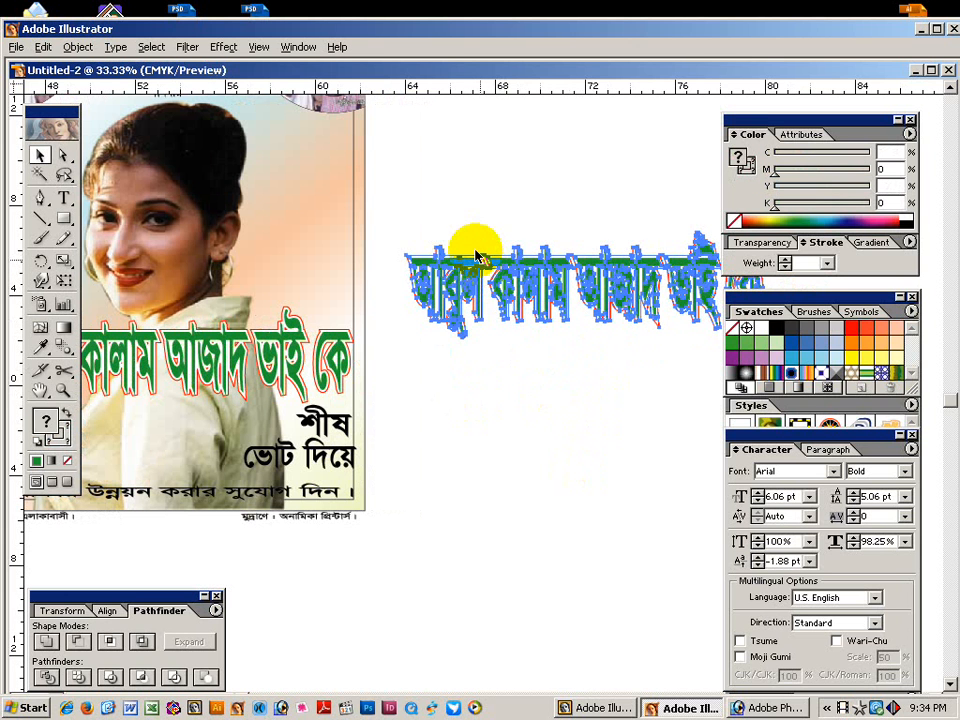
left_click_drag(487, 248, 489, 259)
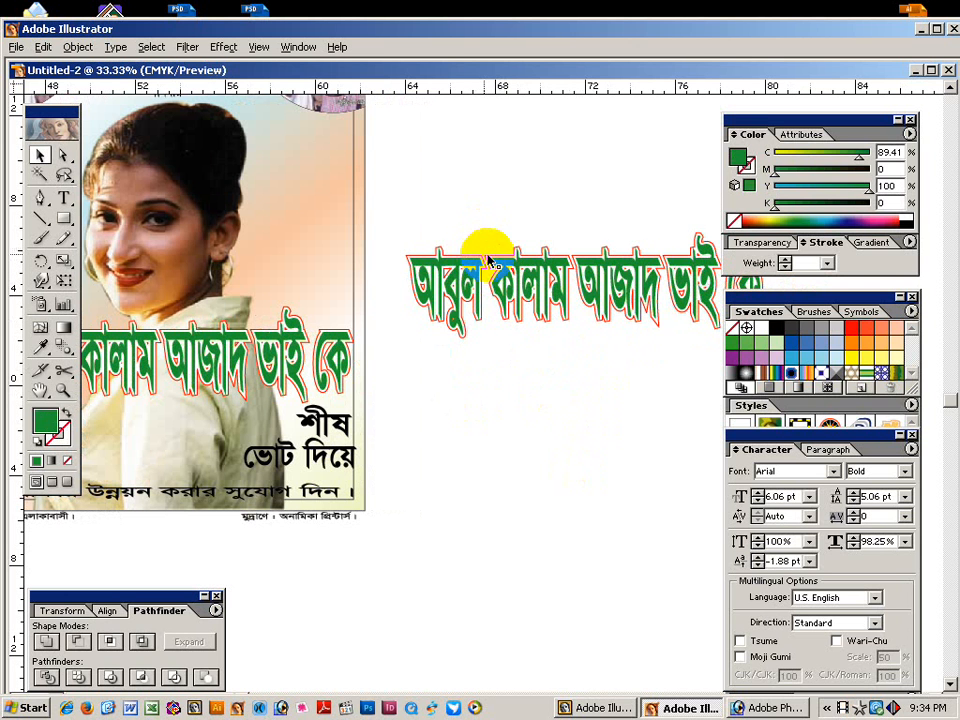
left_click(489, 259)
Reselect the whole duplicate headline beside the poster.
left_click(501, 244)
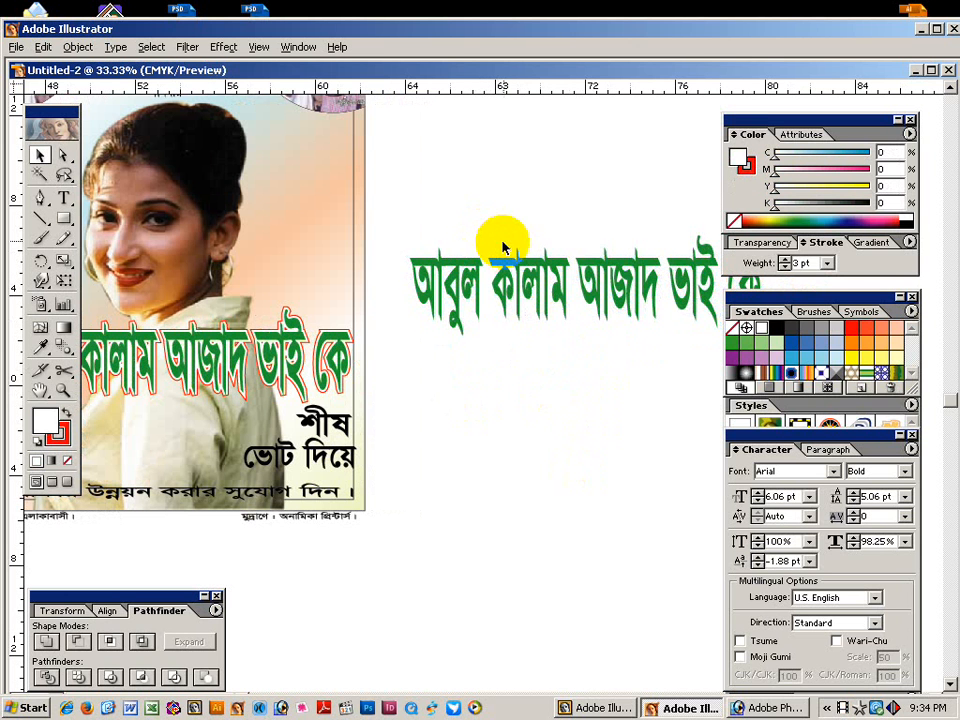
scroll(450, 321, "right", 3)
scroll(450, 321, "up", 1)
left_click(477, 285)
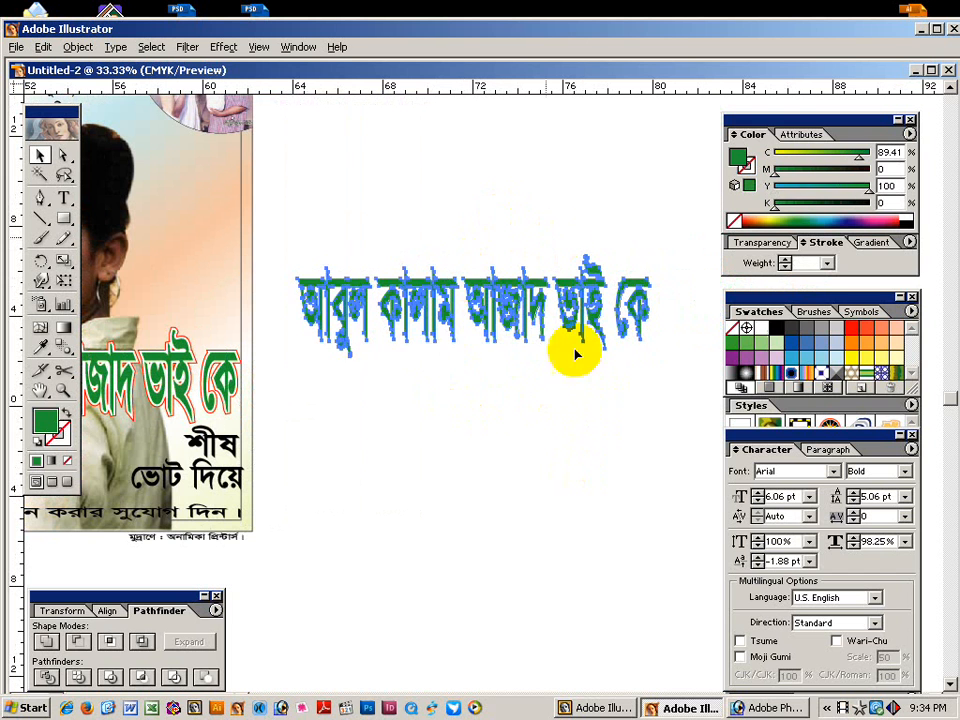
left_click(500, 316)
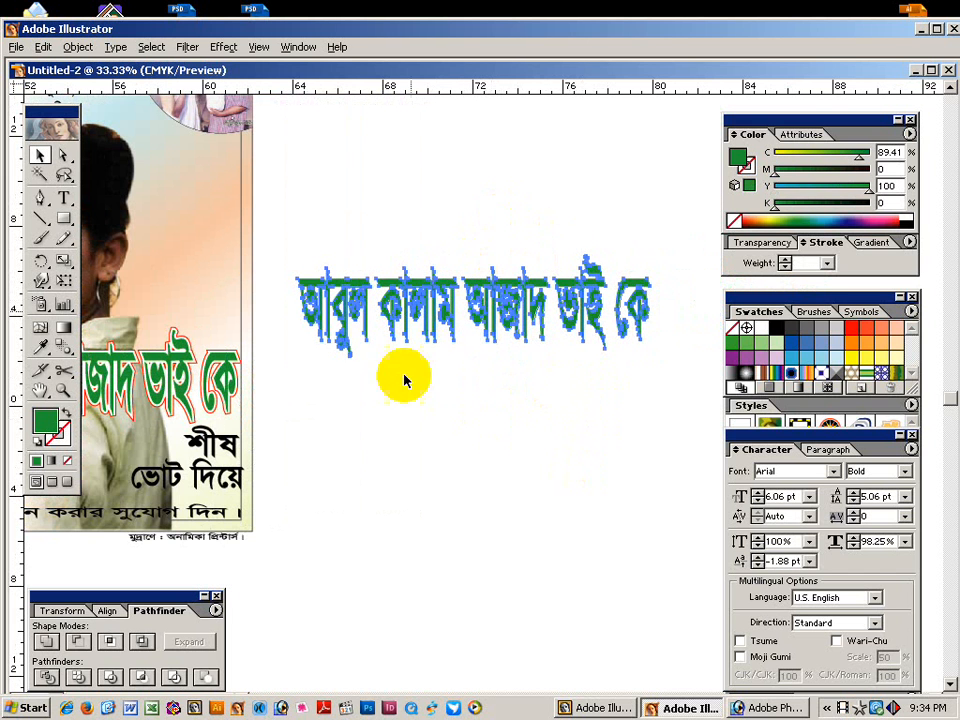
left_click(484, 287)
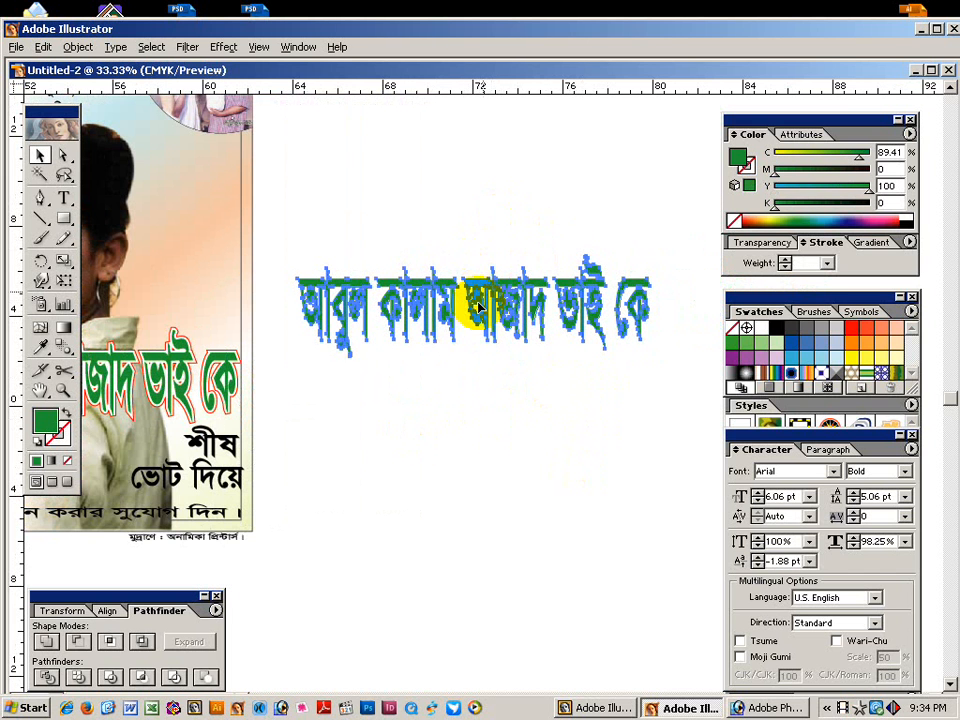
left_click(480, 388)
left_click(429, 279)
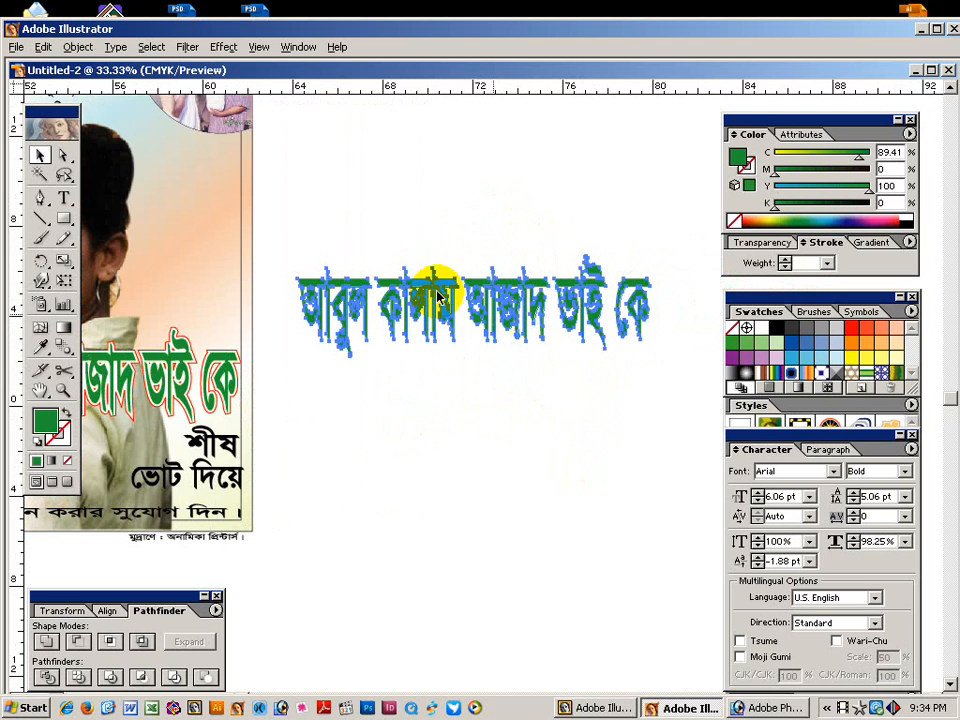
Add a 0.118 in Offset Path around the copied headline and marquee-select all its paths.
left_click(80, 48)
mouse_move(144, 321)
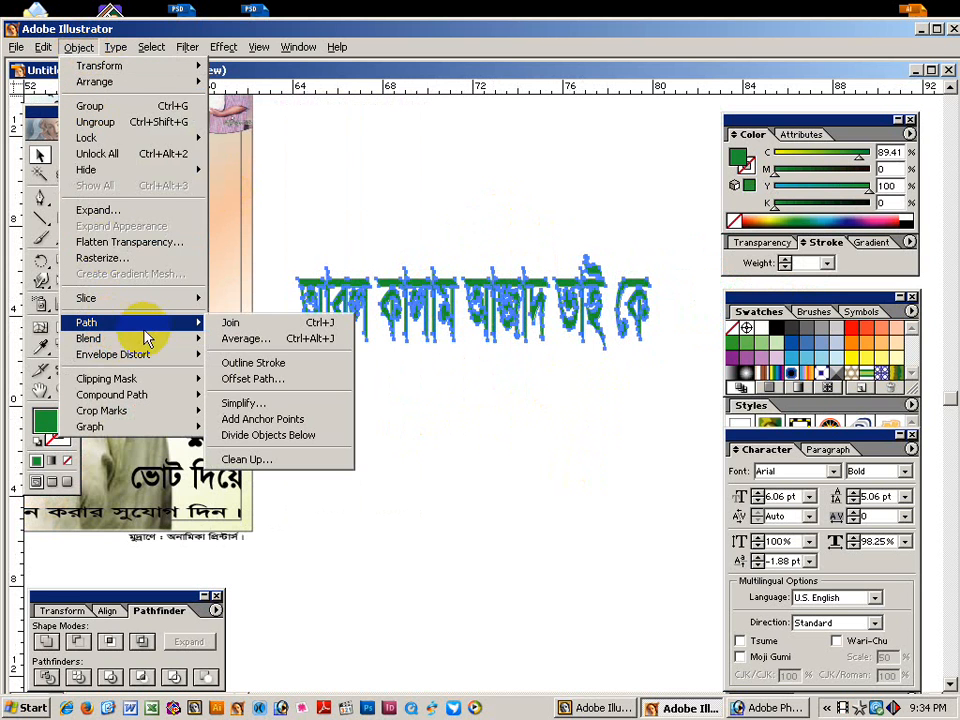
left_click(254, 380)
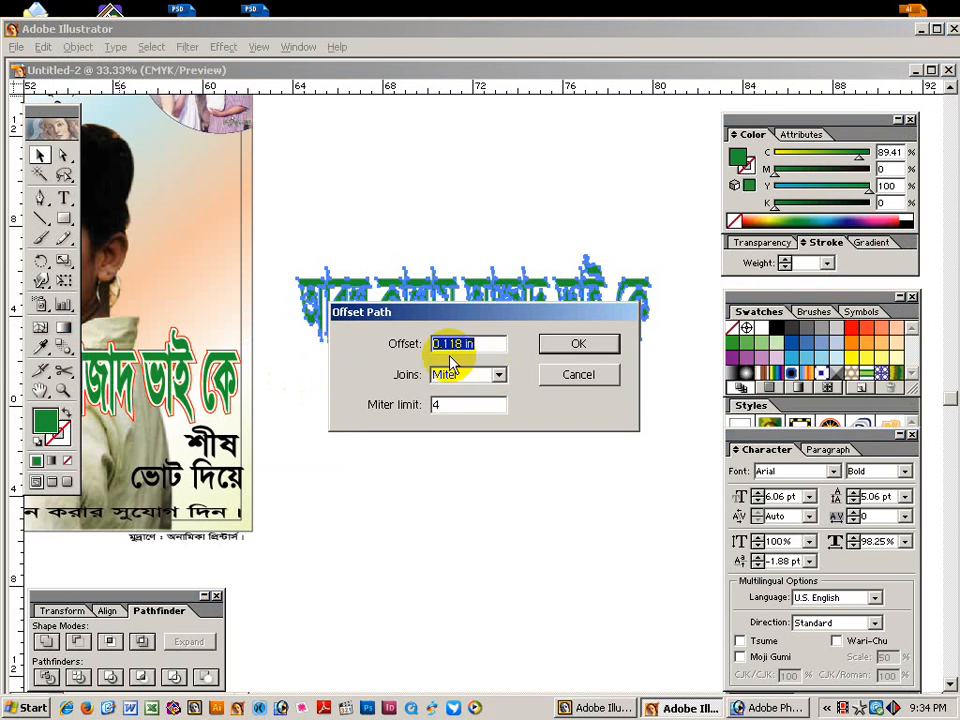
left_click(580, 347)
left_click(518, 392)
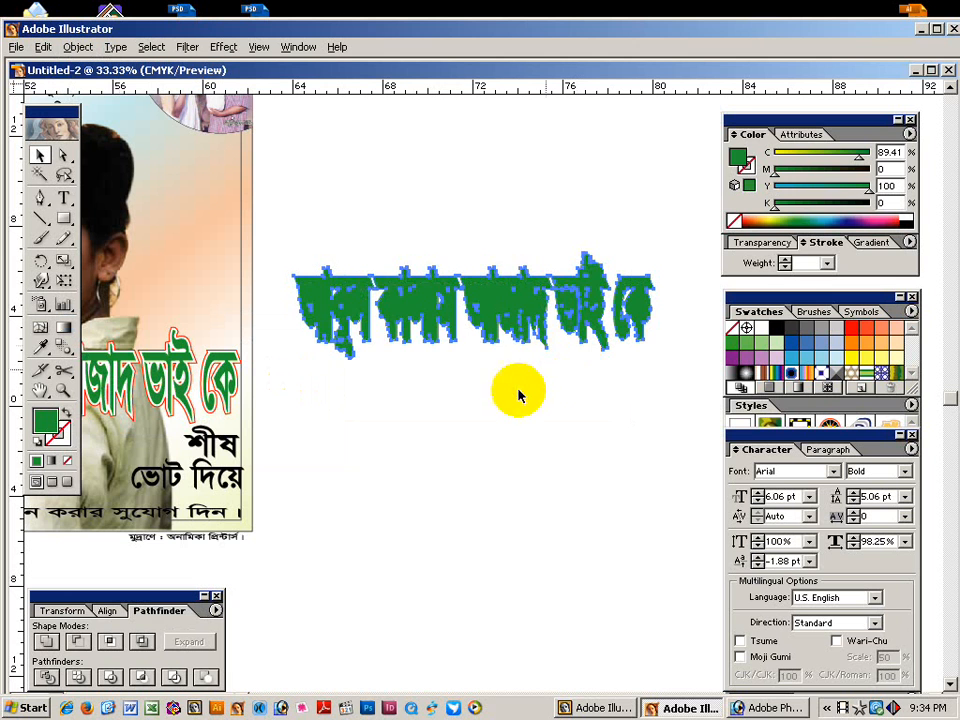
left_click_drag(439, 240, 487, 365)
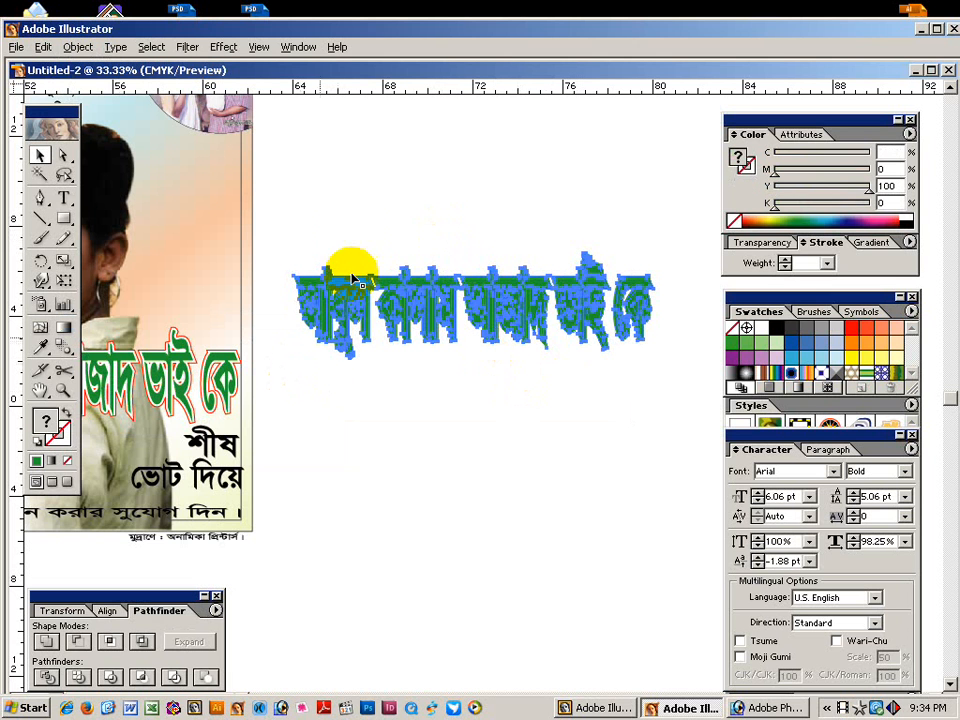
left_click_drag(352, 232, 441, 391)
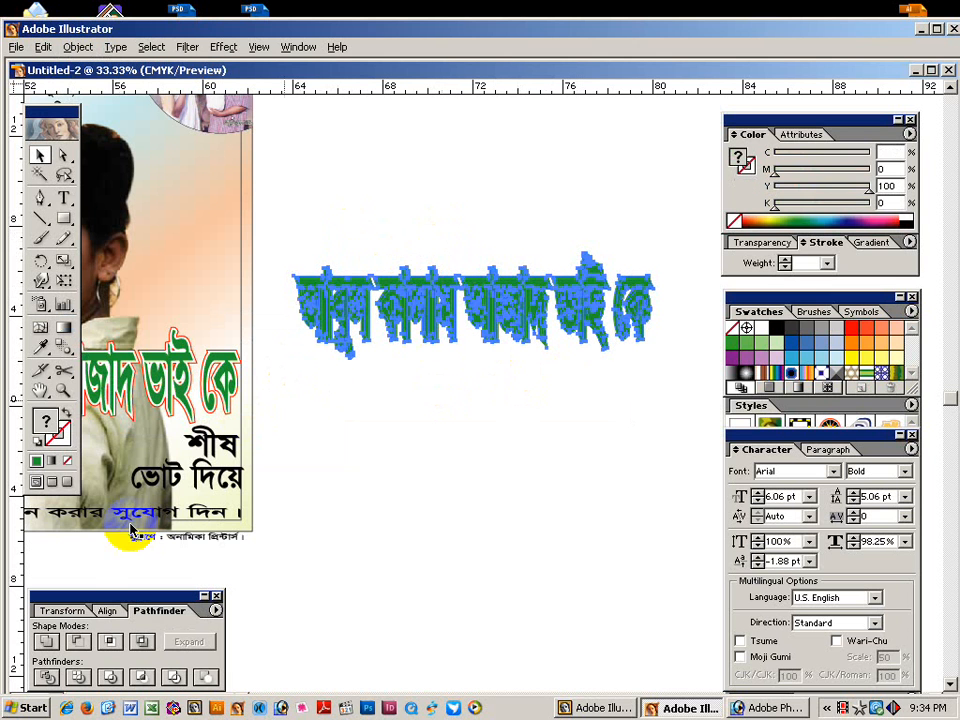
Merge the headline and offset paths with Pathfinder Add and view them as outlines only.
left_click(47, 641)
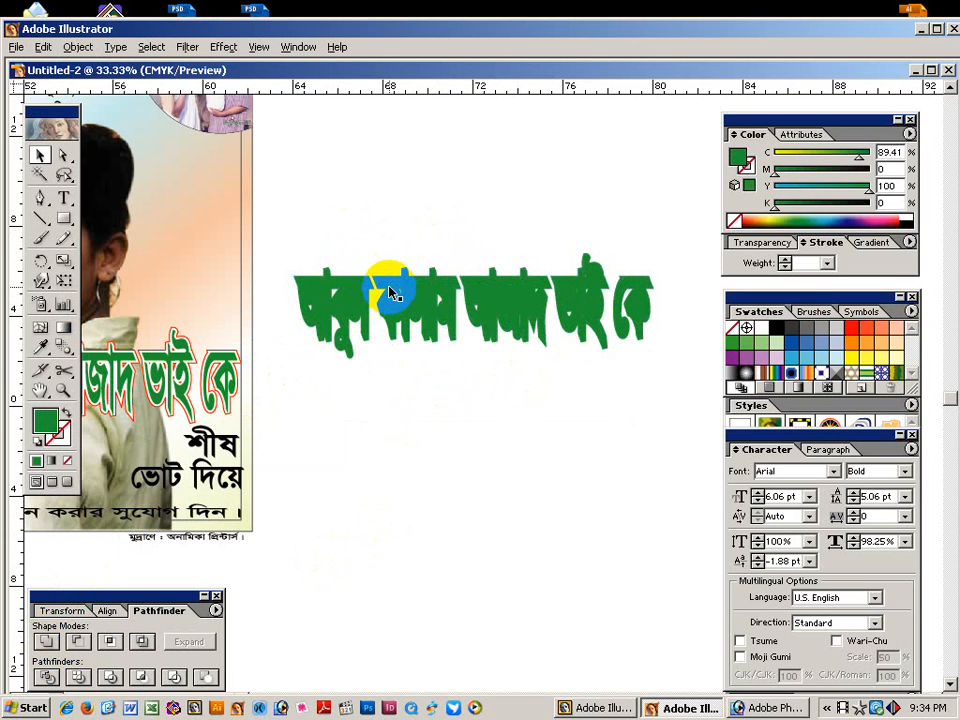
left_click(66, 411)
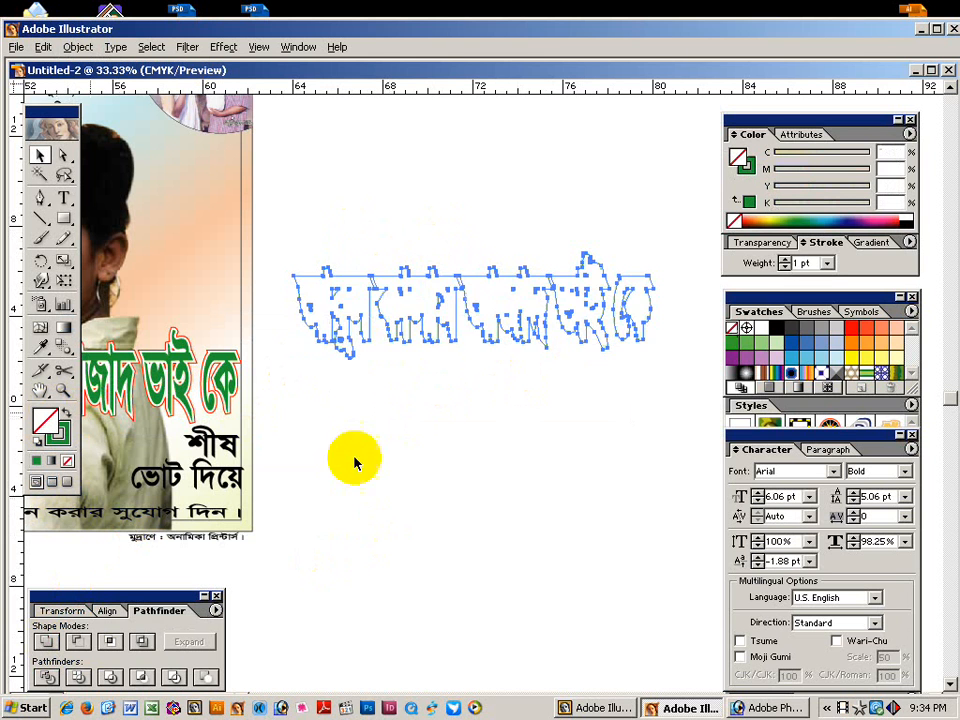
left_click(375, 262)
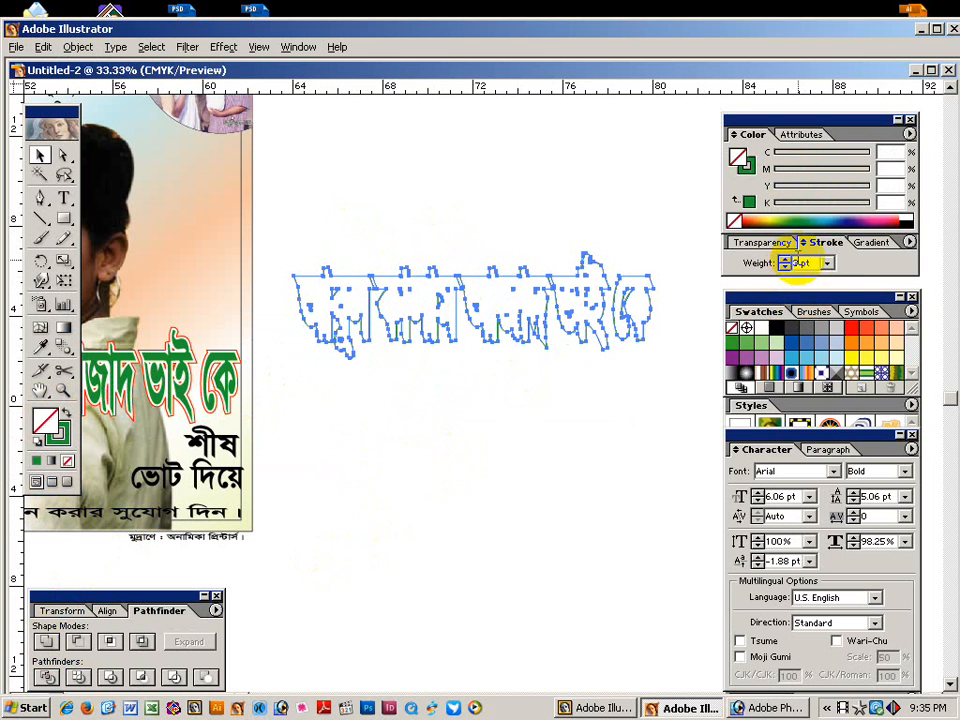
left_click(551, 235)
Zoom in and swap fill and stroke back so the merged shape is filled green.
left_click_drag(316, 232, 488, 446)
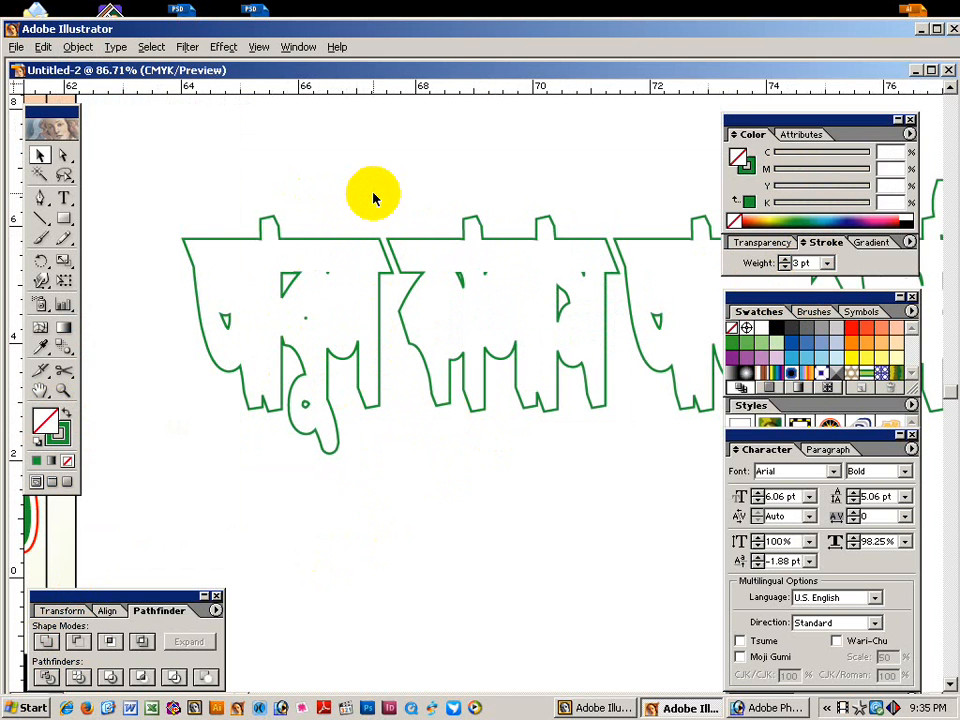
key("shift+x")
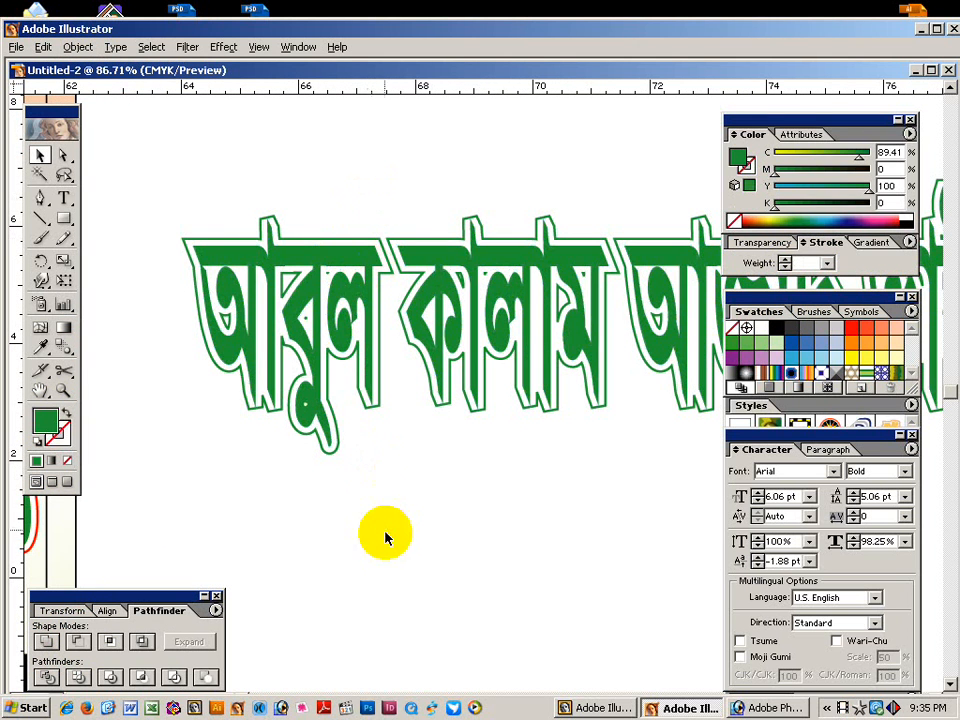
left_click(379, 407)
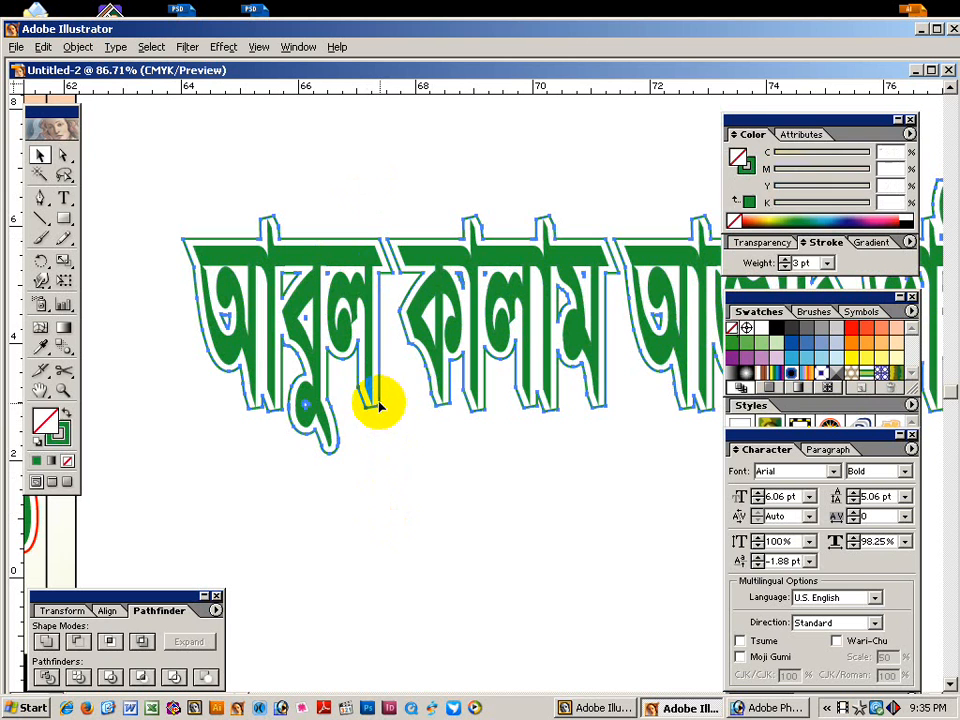
key("shift+x")
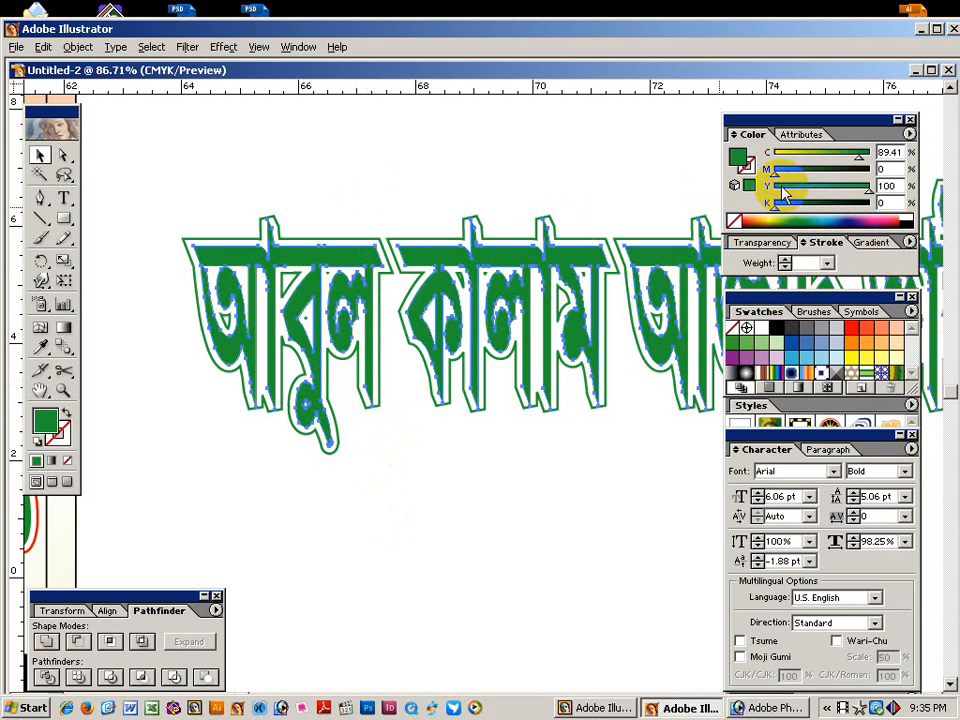
Turn the copied headline's letter fill red.
left_click_drag(775, 176, 729, 161)
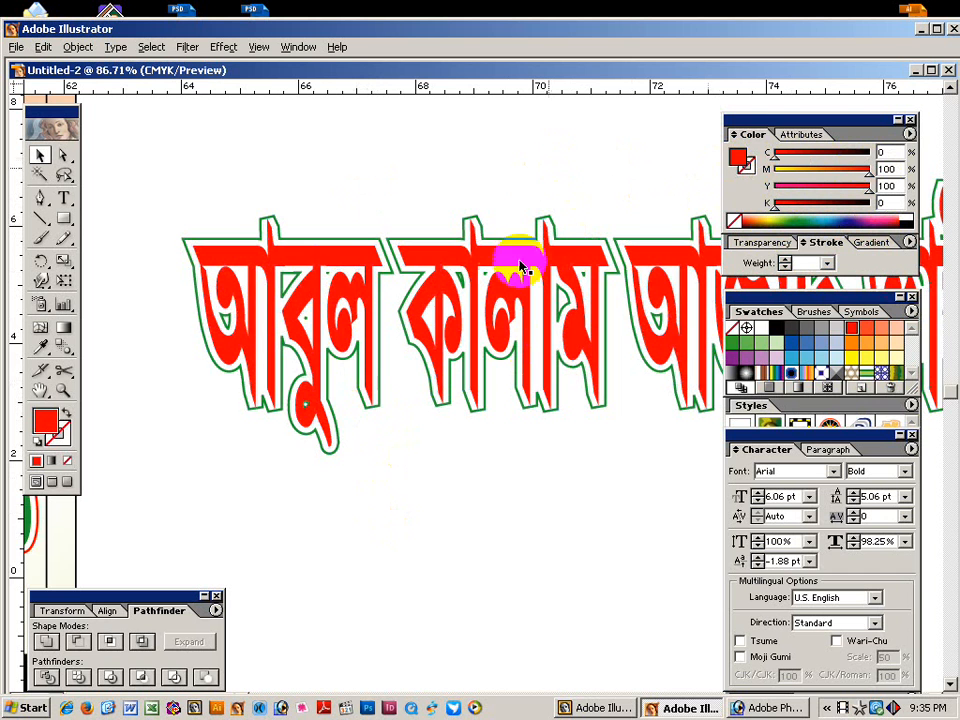
left_click(516, 540)
left_click(583, 461, "ctrl+alt")
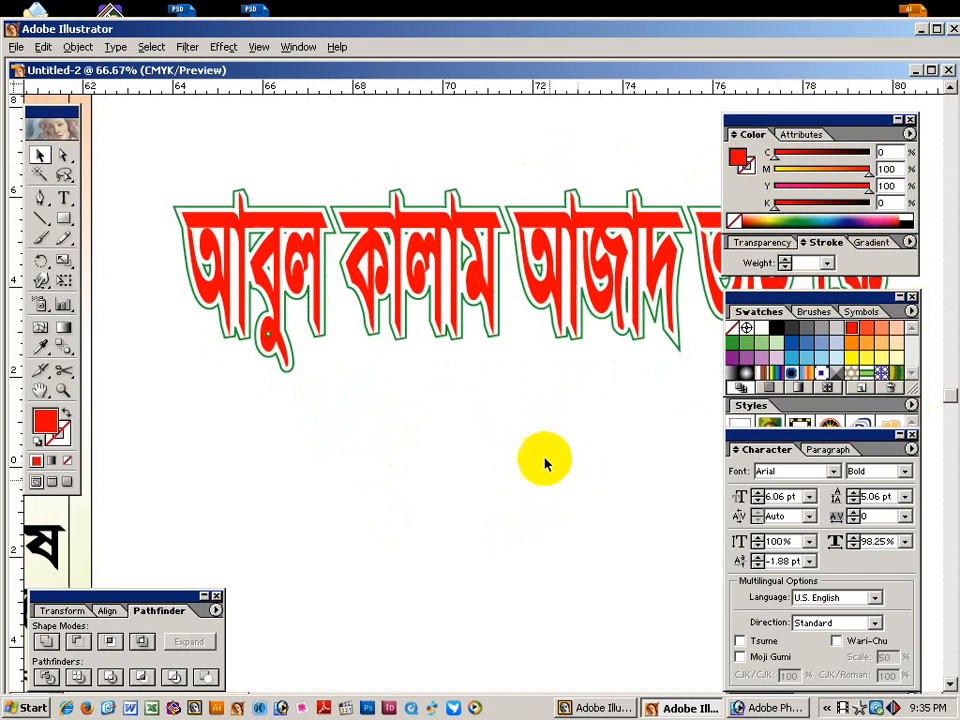
left_click(447, 265)
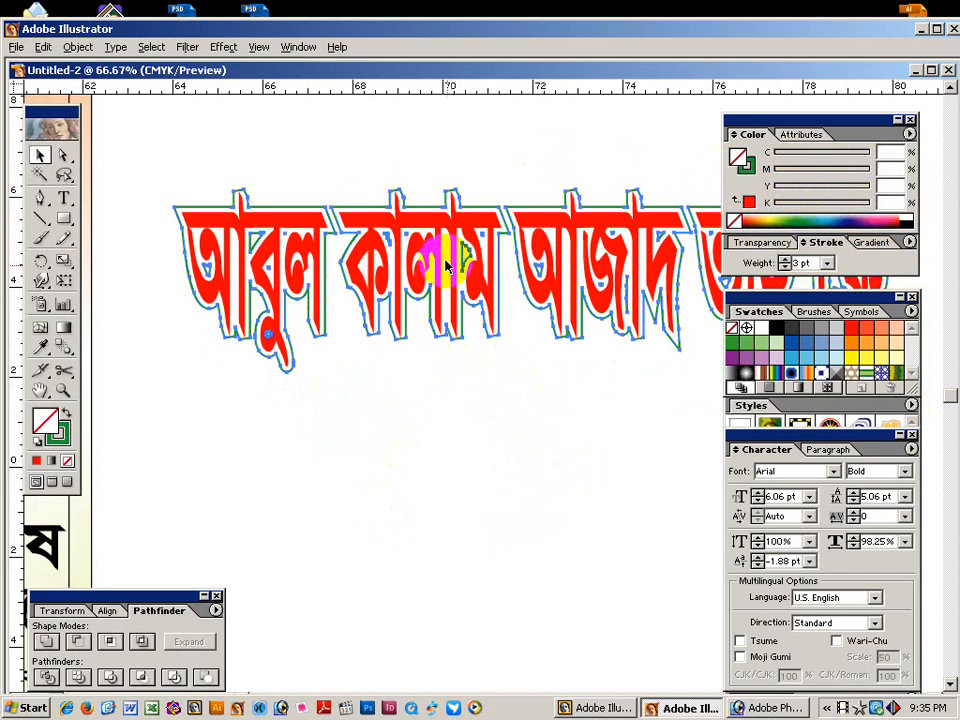
Fill the headline's offset outline yellow, then change it to dark navy blue.
left_click(772, 215)
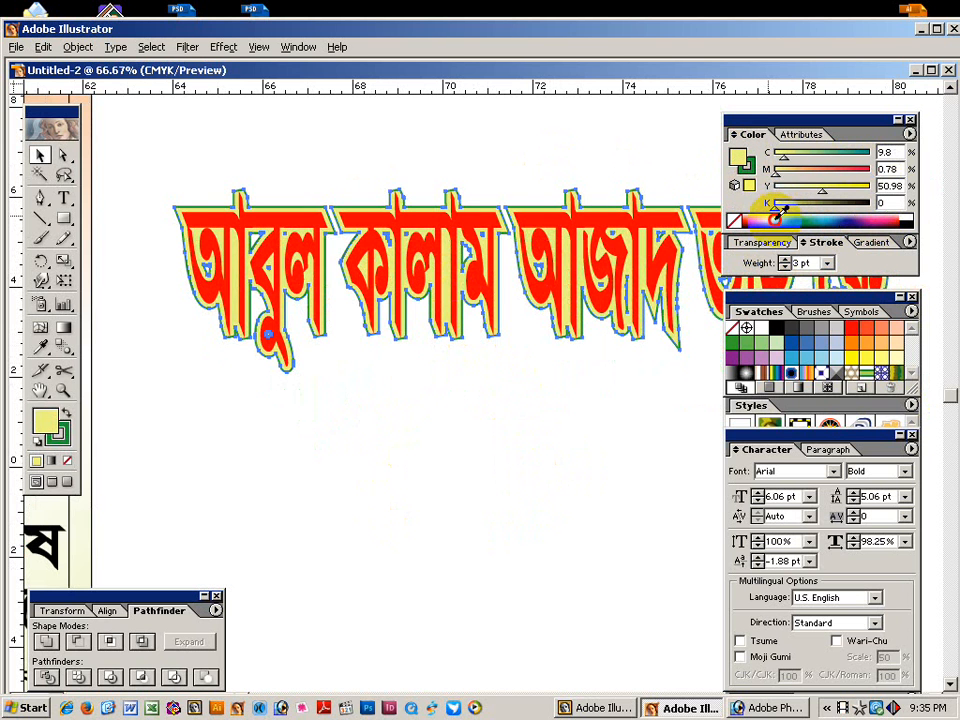
left_click(775, 218)
left_click(771, 217)
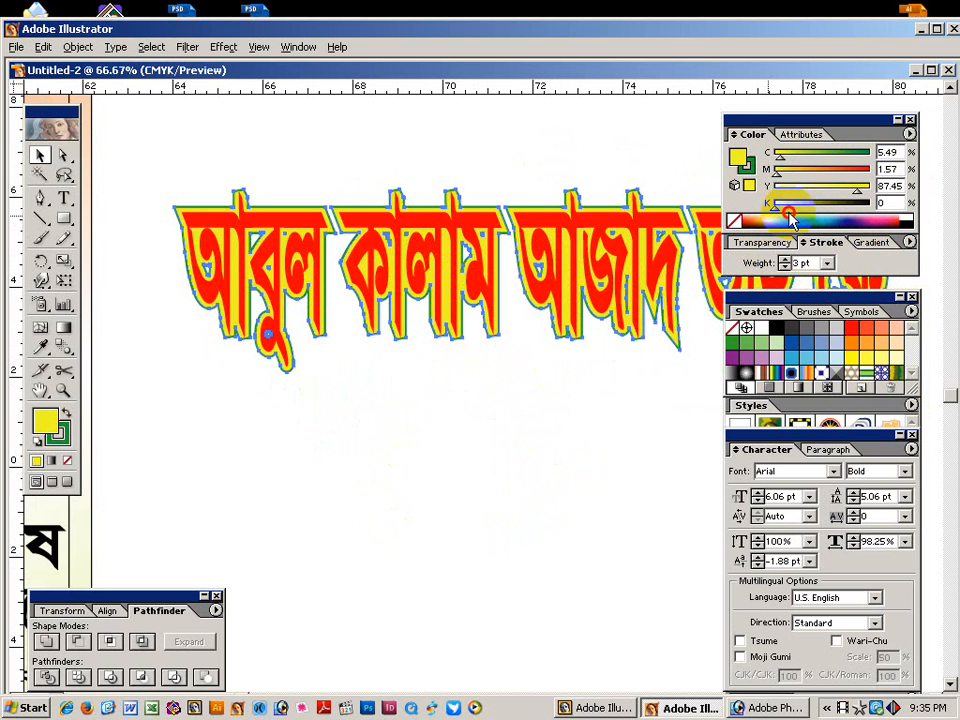
left_click_drag(808, 215, 852, 218)
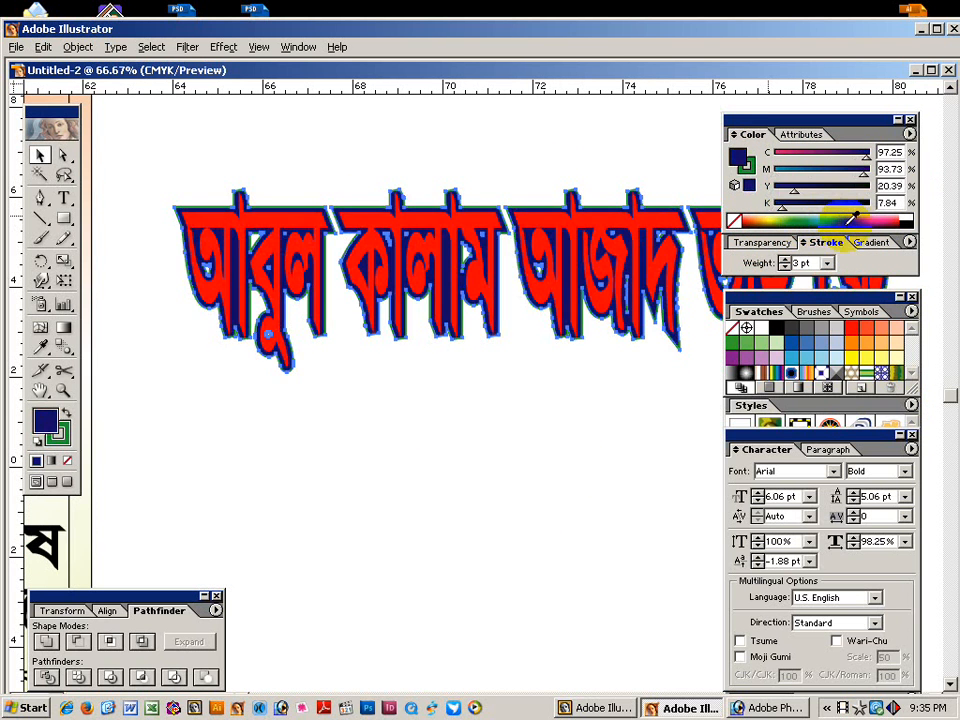
left_click(629, 444)
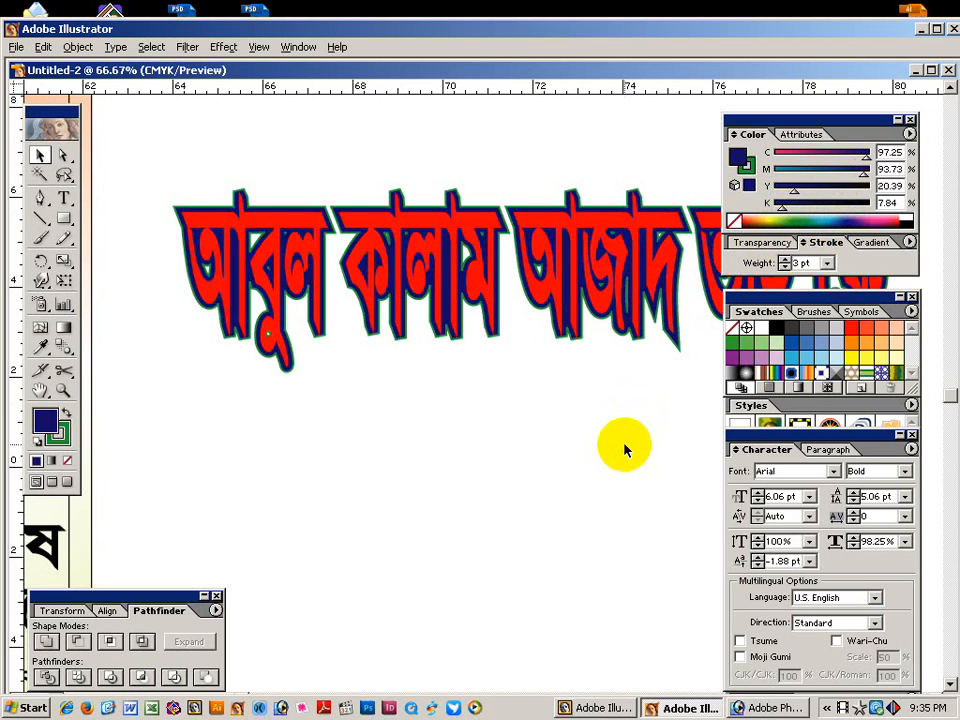
left_click(622, 445)
left_click(416, 228)
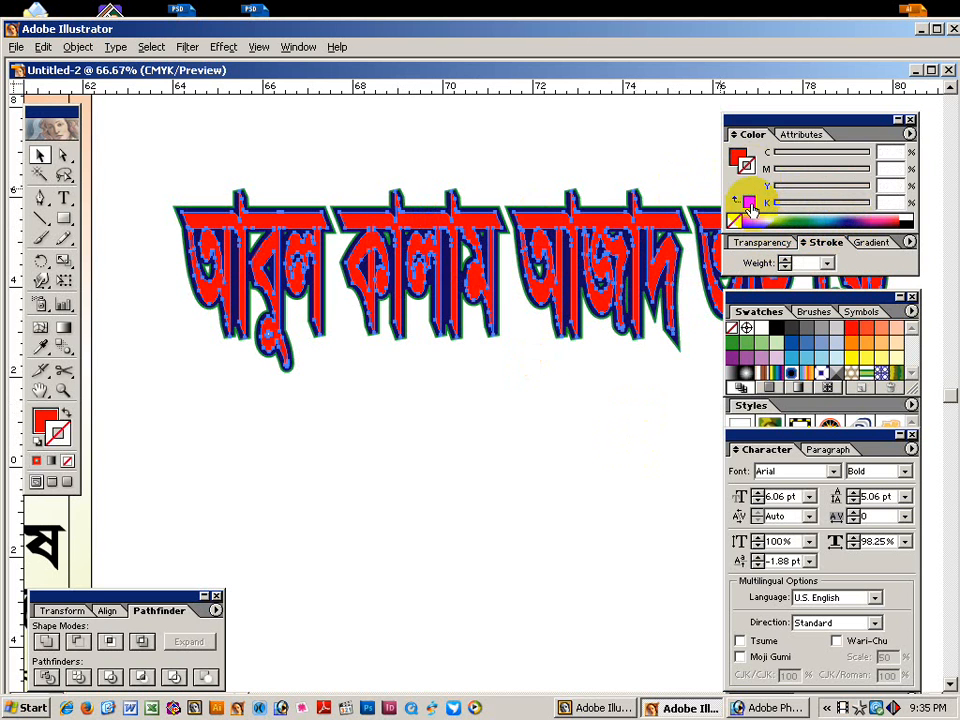
Give the headline letters a 2 pt red stroke and zoom in on the first word to check it.
left_click(749, 203)
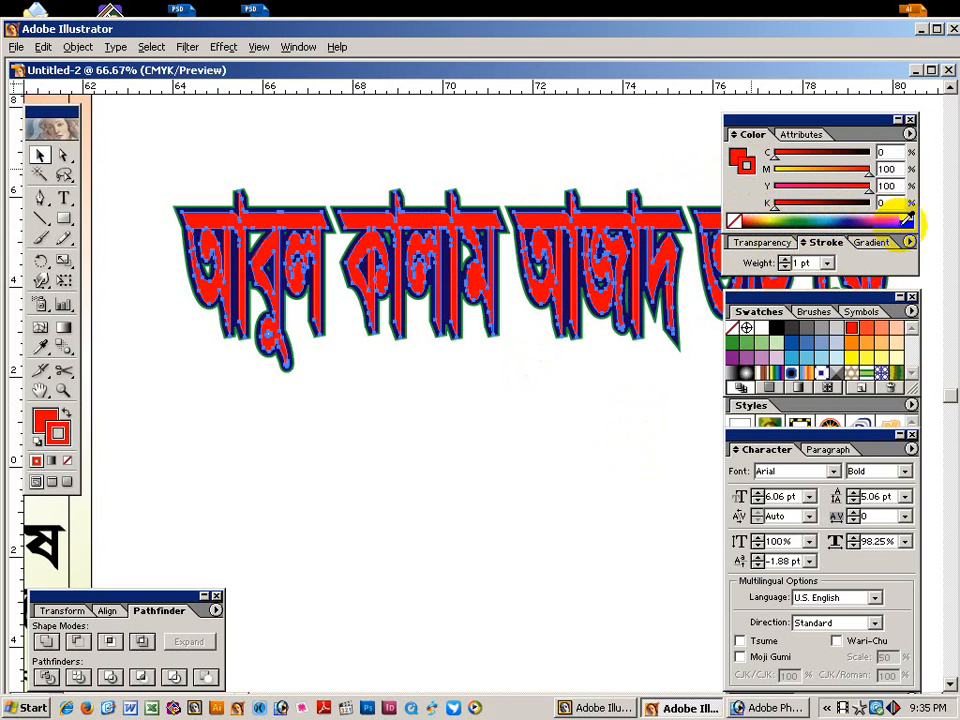
left_click(618, 408)
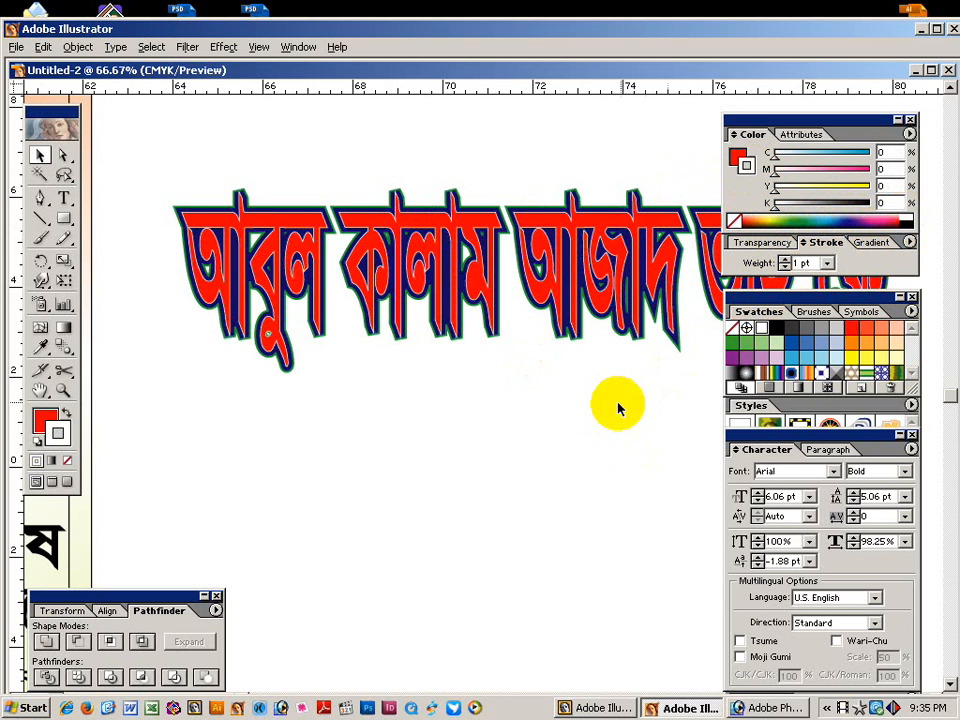
left_click(397, 290)
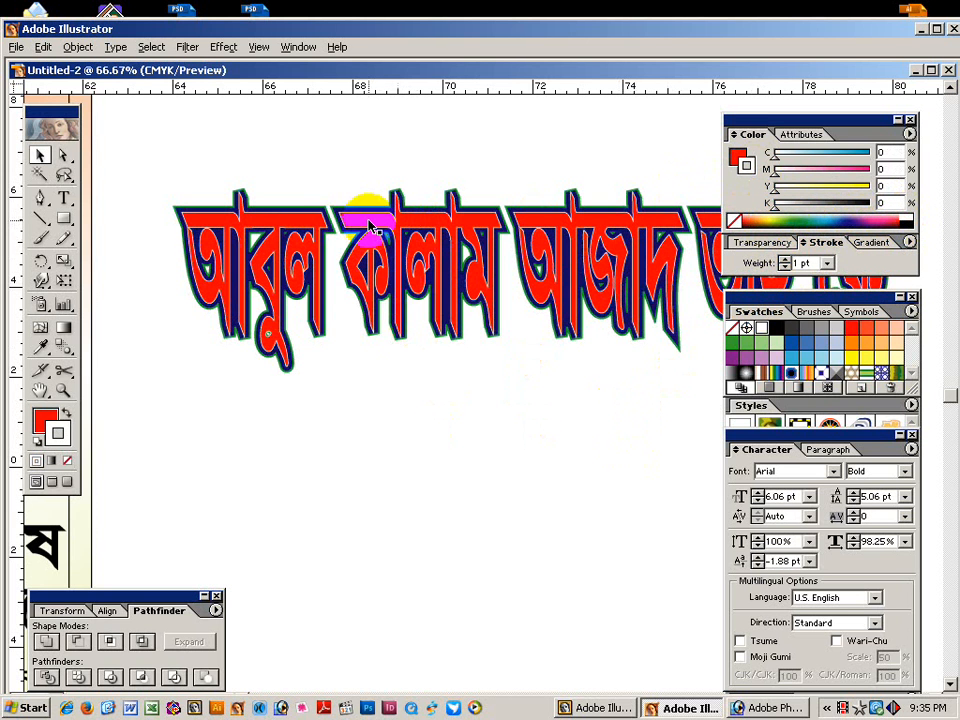
left_click(801, 262)
key("Return")
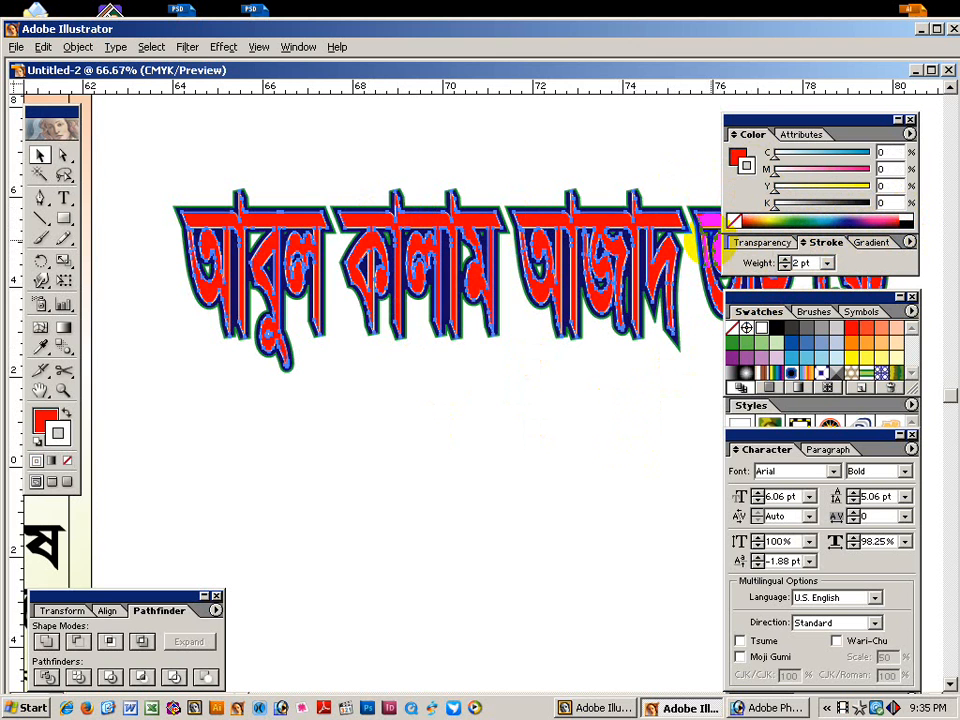
left_click(476, 450)
left_click_drag(171, 161, 533, 431)
left_click_drag(449, 552, 516, 574)
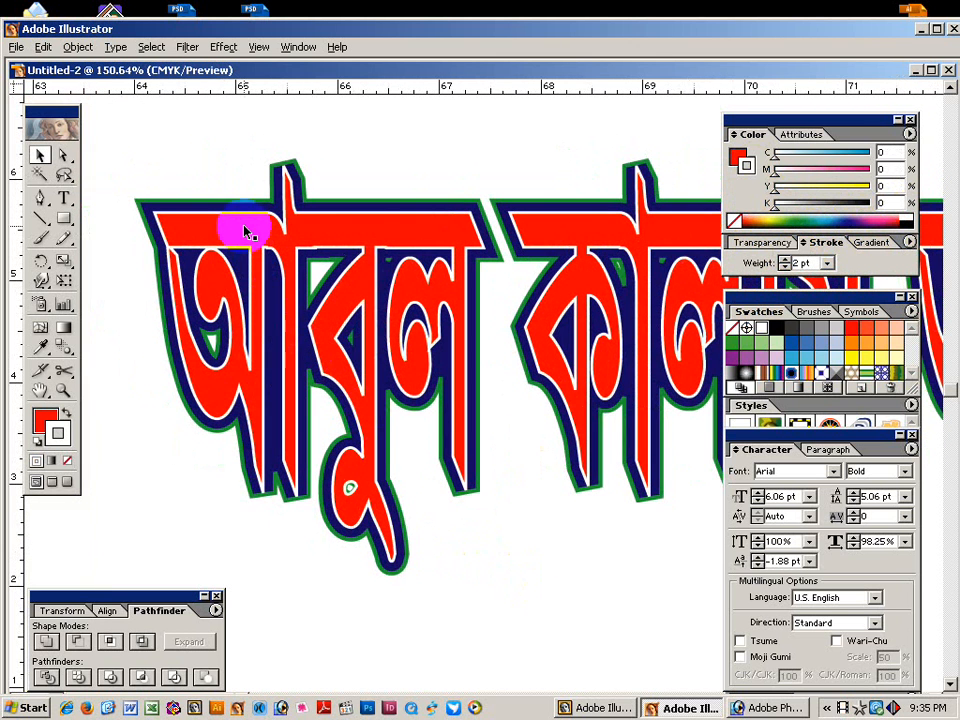
left_click(244, 233)
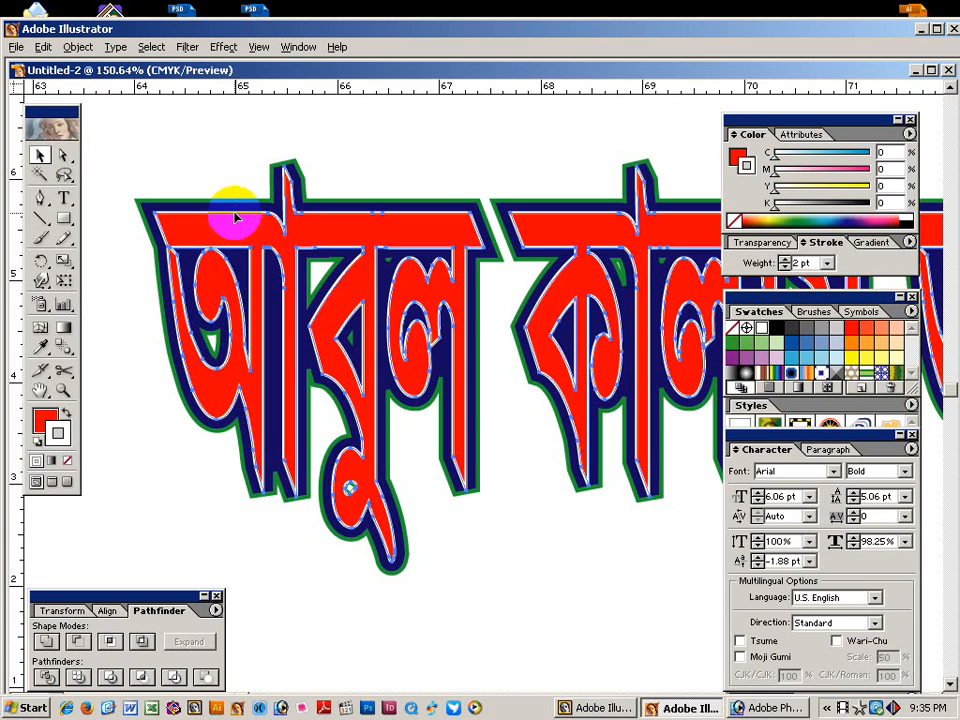
left_click(321, 321)
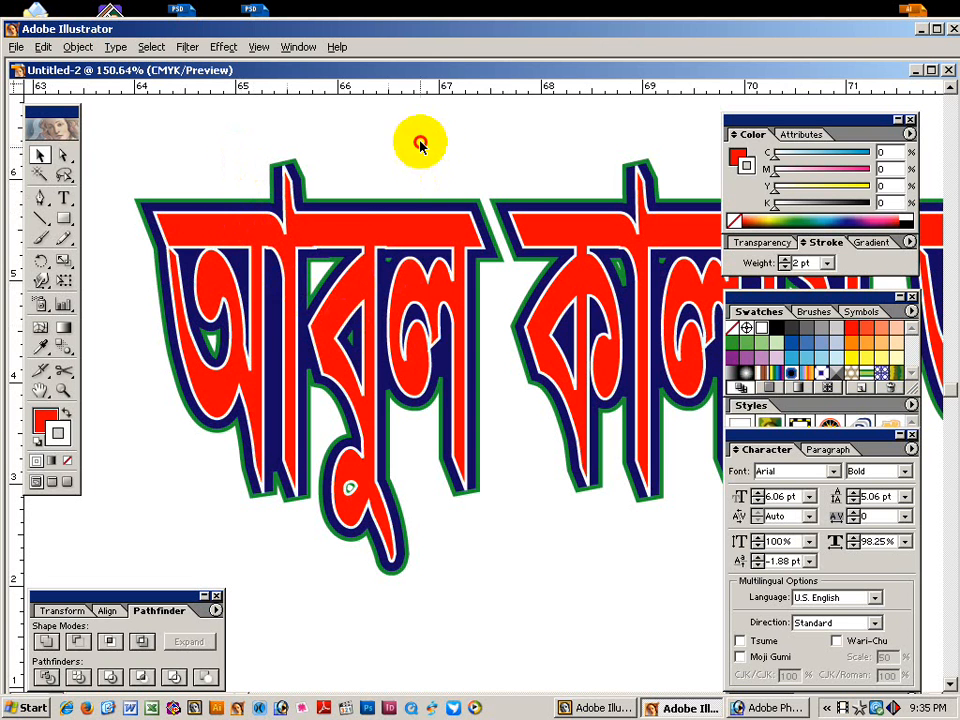
Zoom back out and delete the restyled headline copy beside the poster.
key("ctrl+minus")
key("ctrl+minus")
key("ctrl+minus")
key("ctrl+minus")
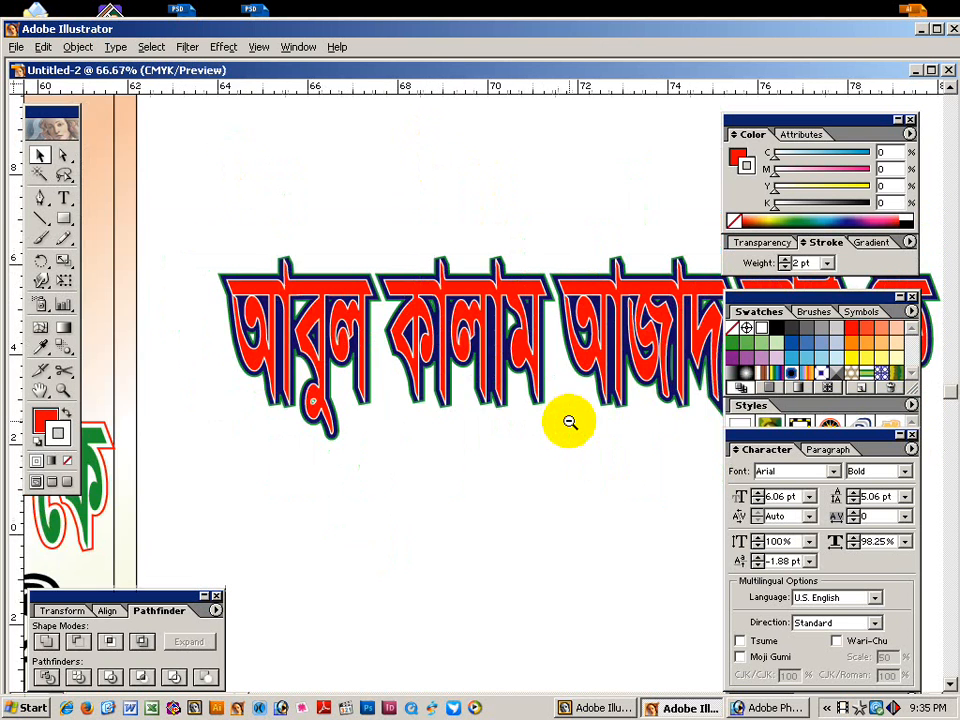
left_click_drag(286, 467, 622, 400)
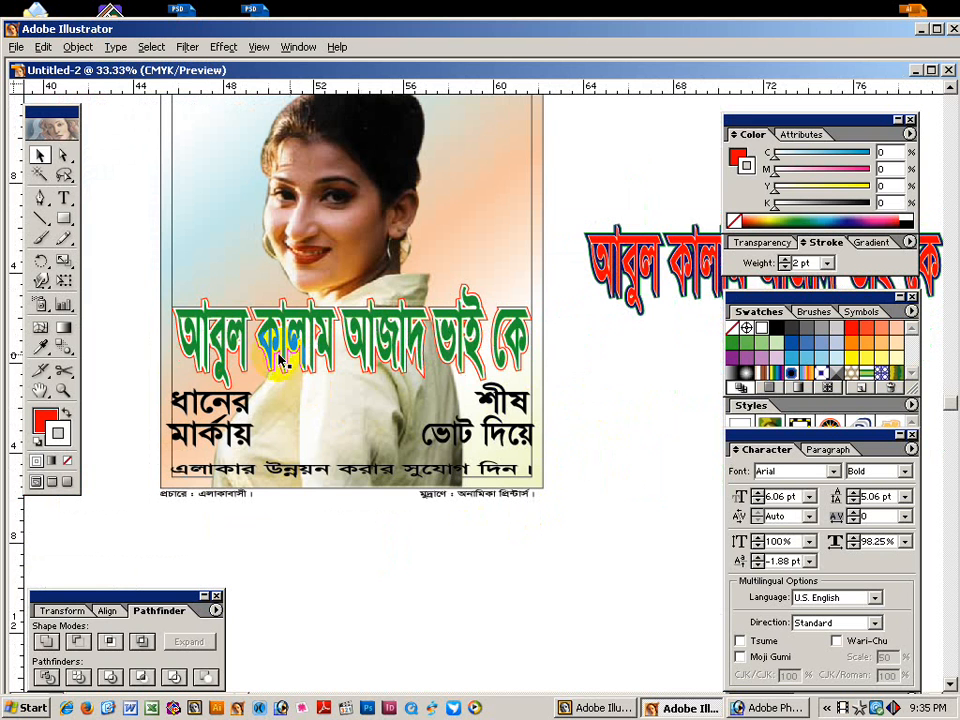
left_click(591, 406, "ctrl+alt")
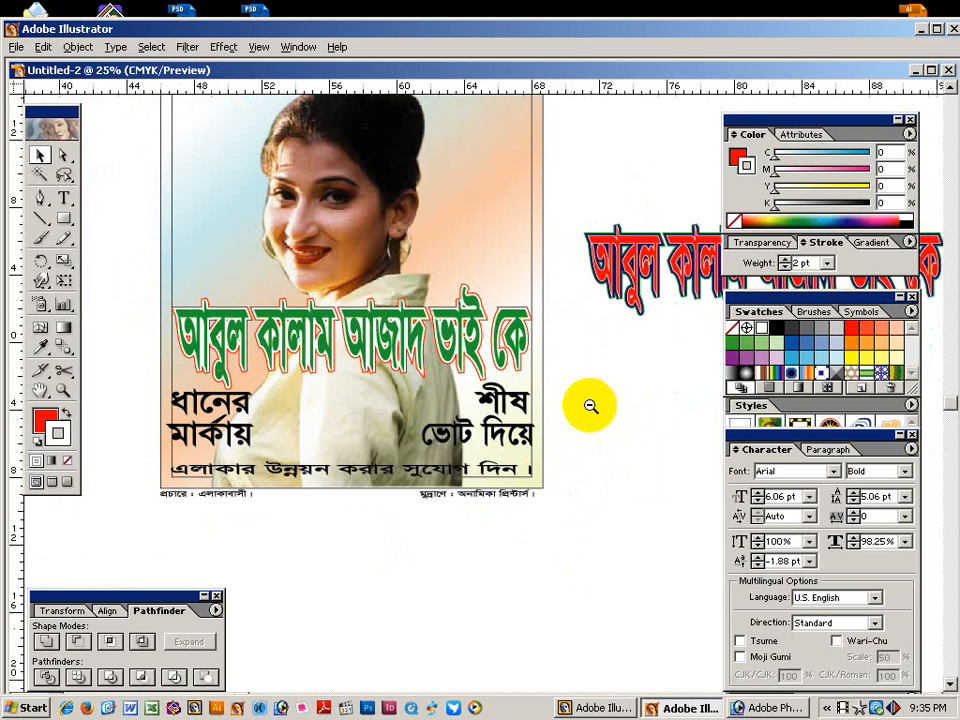
left_click_drag(528, 440, 571, 528)
left_click_drag(561, 229, 643, 424)
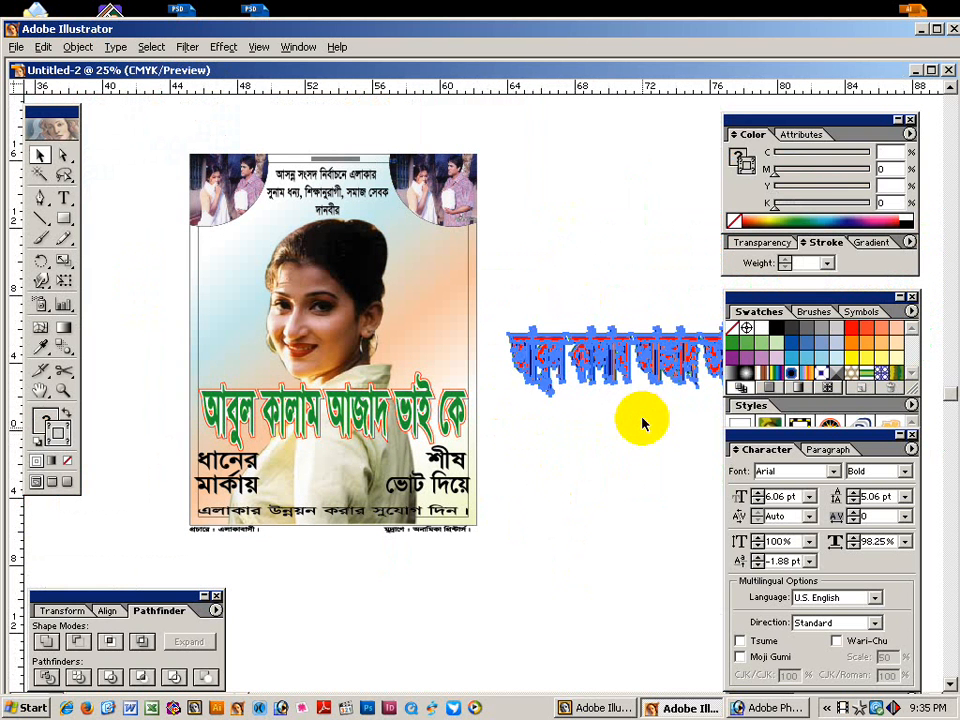
key("Delete")
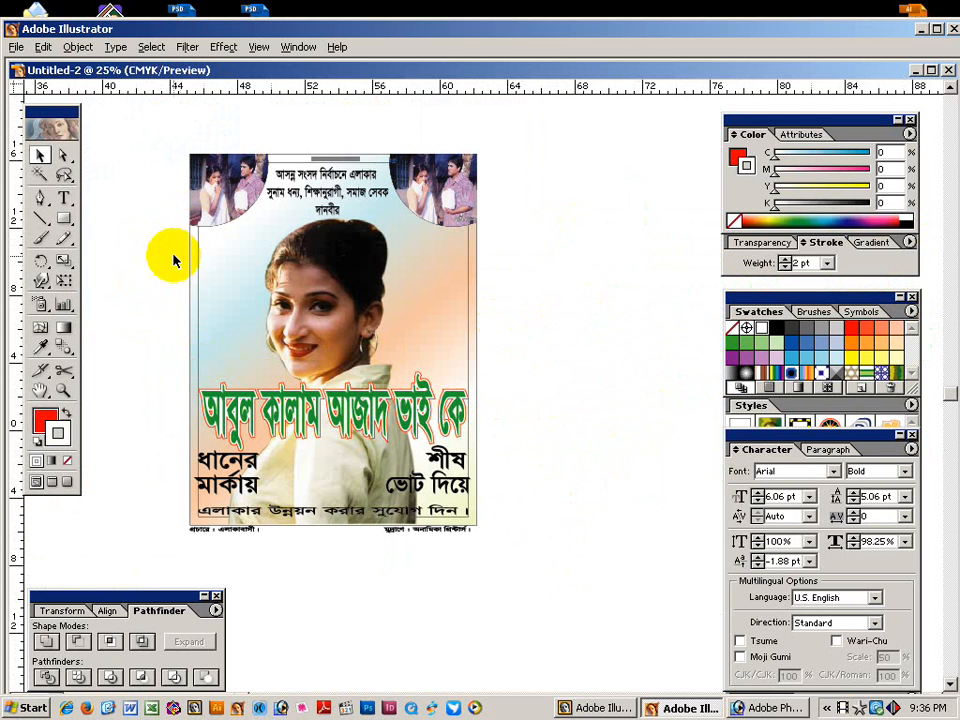
Convert the two small top-corner photos to CMYK colour.
left_click(220, 298)
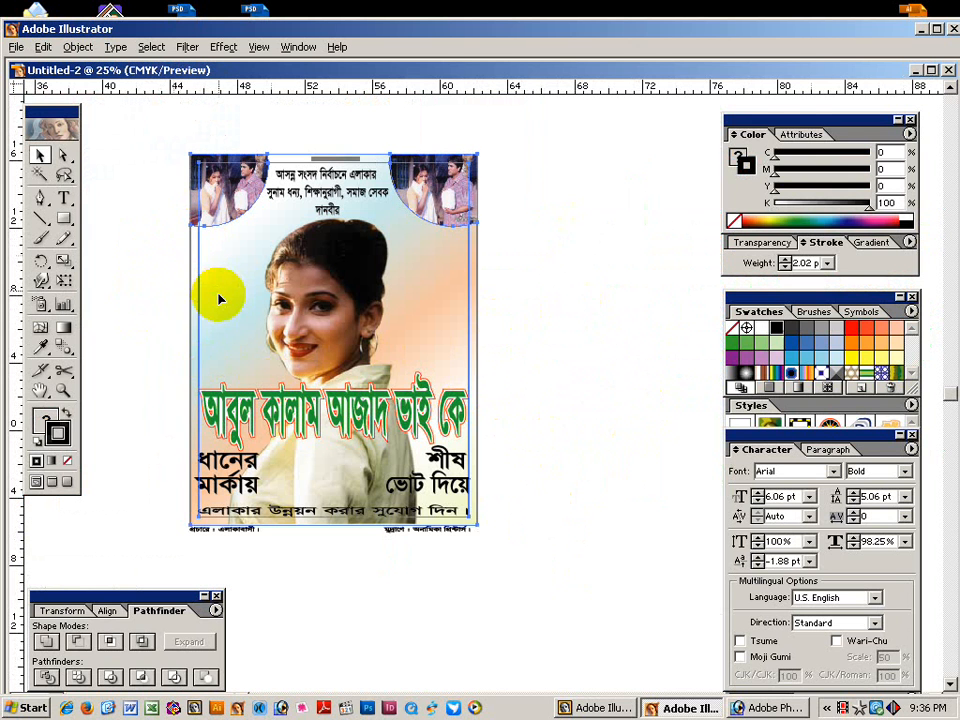
left_click(120, 370)
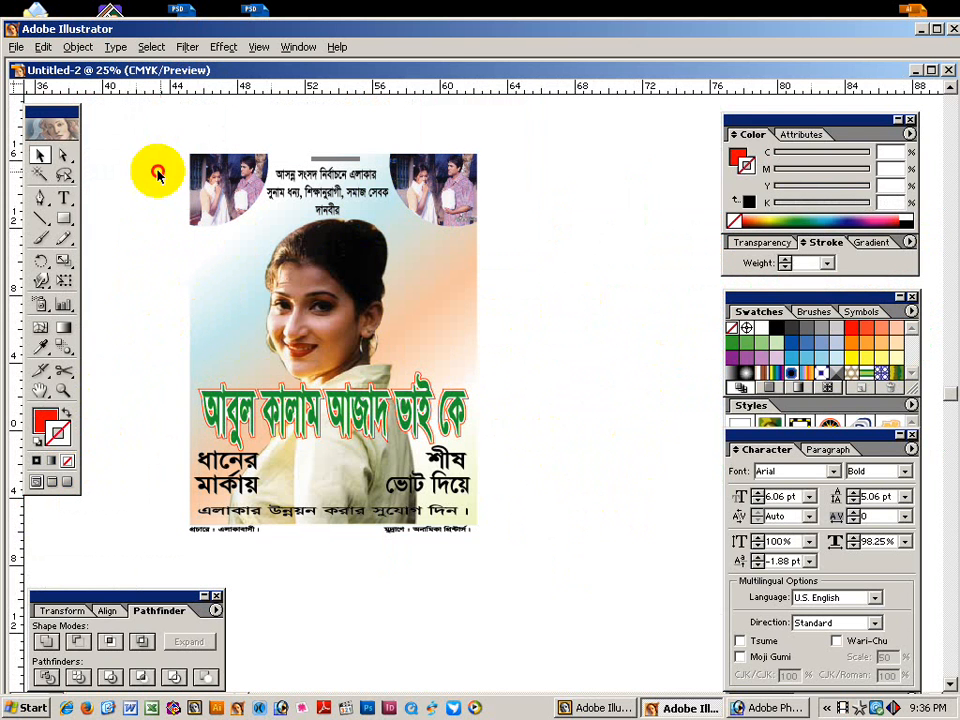
left_click(222, 188)
left_click(461, 196, "shift")
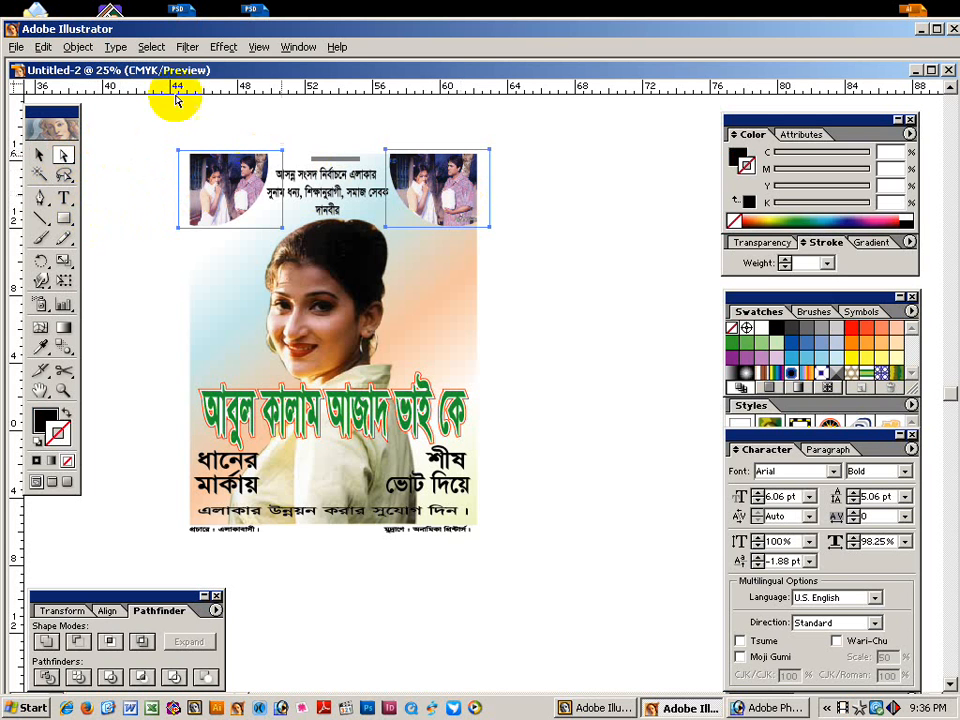
left_click(151, 47)
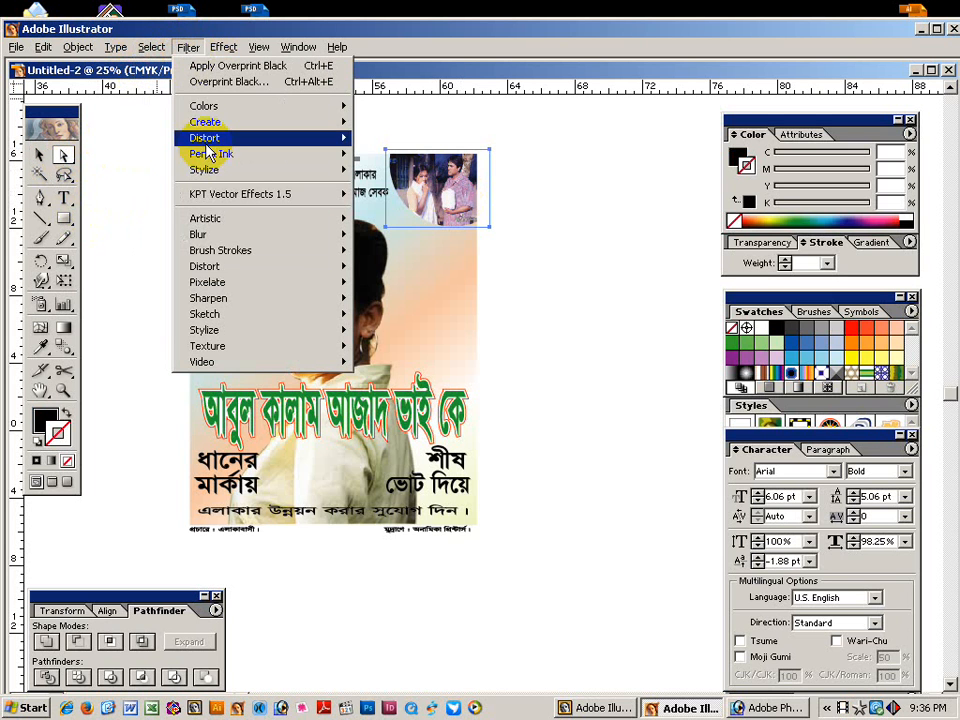
mouse_move(205, 107)
left_click(400, 183)
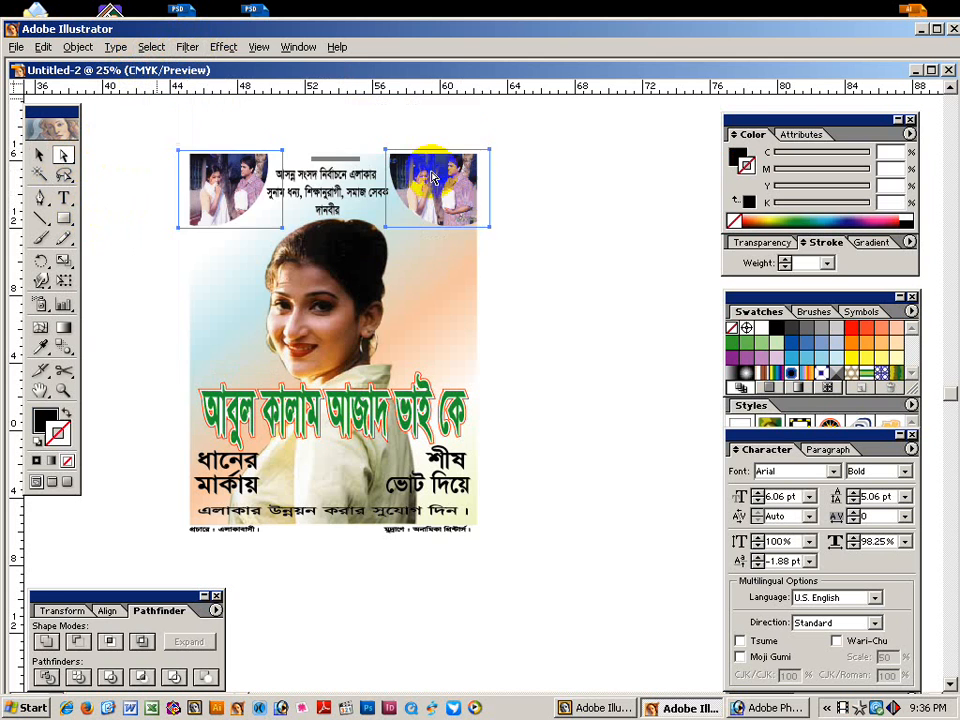
Select the central portrait and browse the colour filters without applying one.
left_click(368, 328)
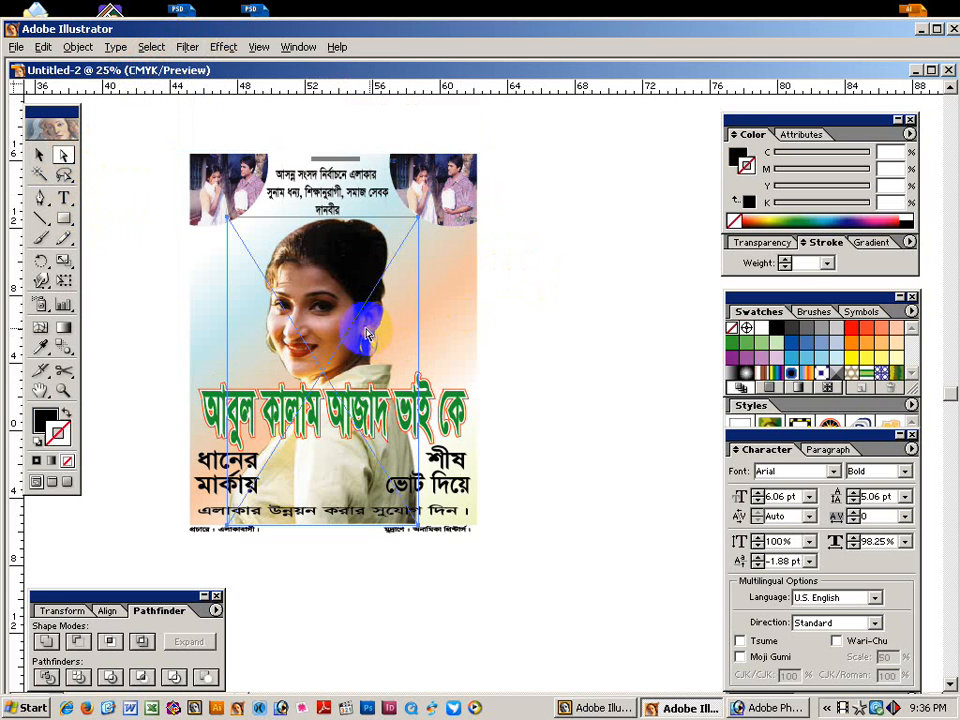
left_click(180, 48)
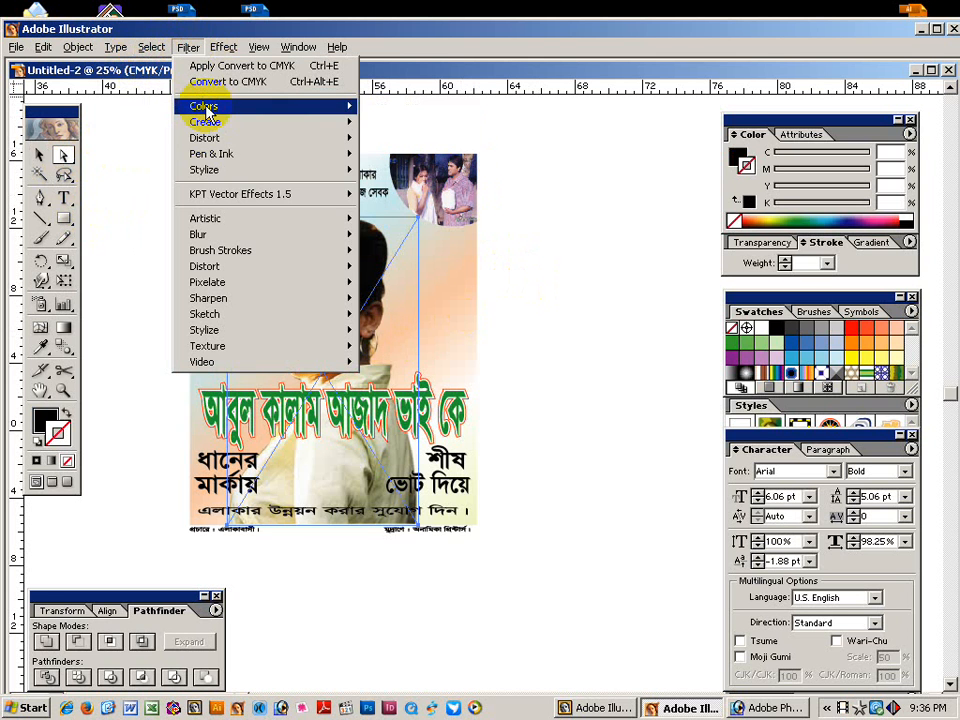
mouse_move(210, 109)
left_click(561, 227)
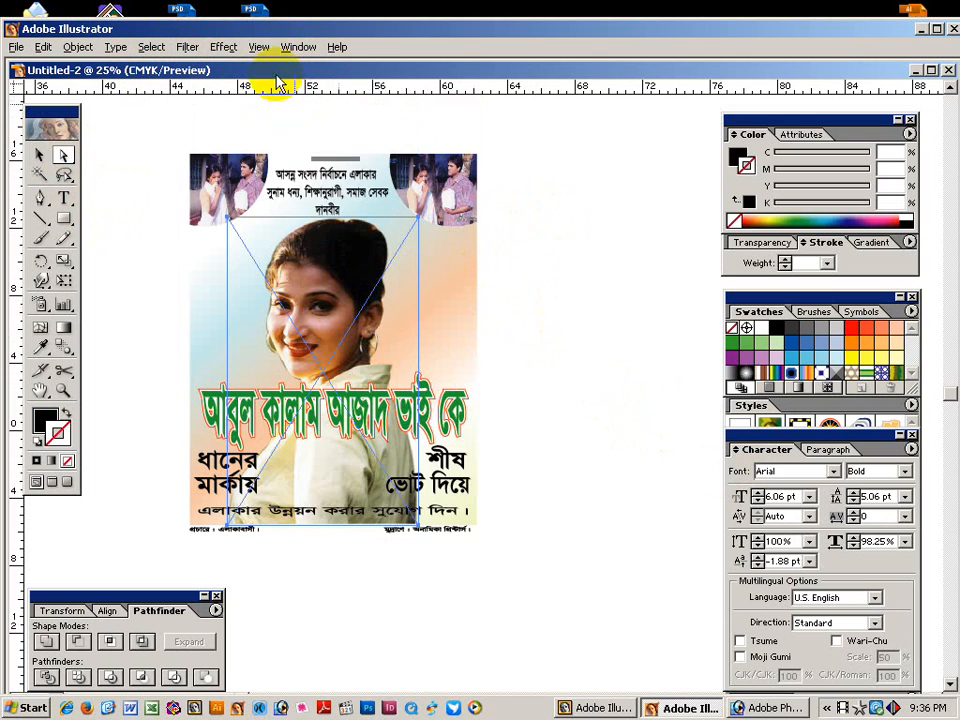
Embed the linked Pic-1 portrait image using the Links palette.
left_click(300, 47)
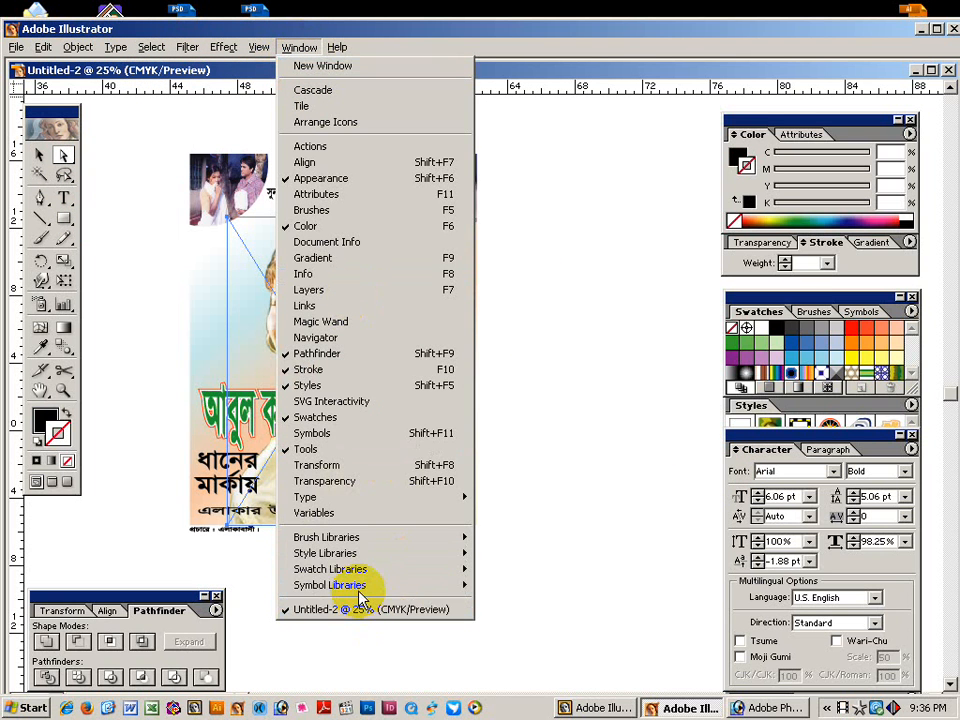
mouse_move(362, 585)
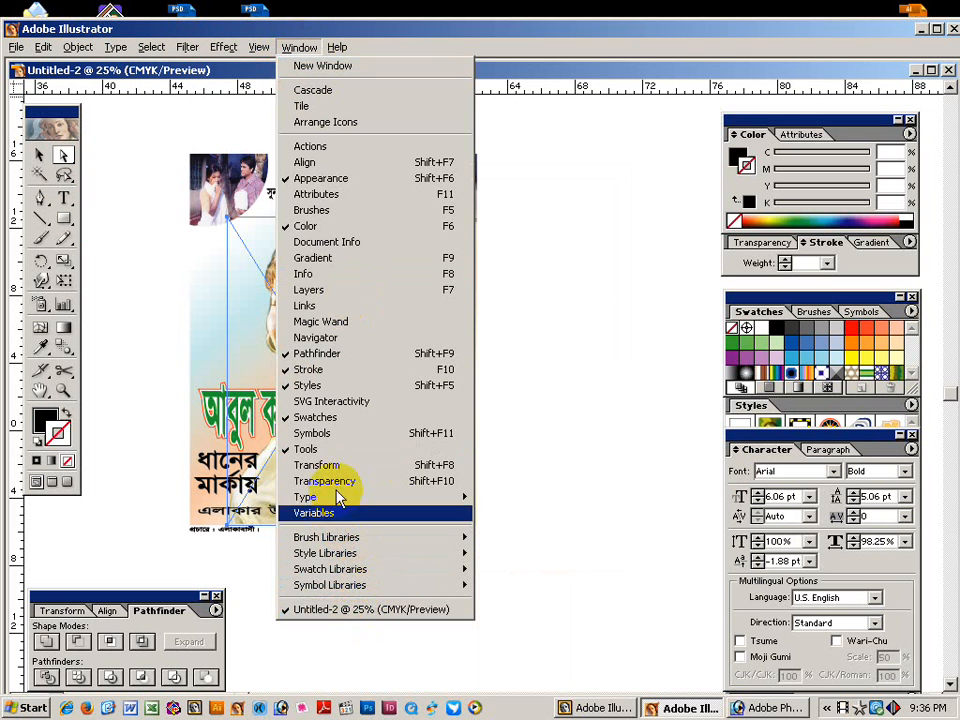
left_click(302, 306)
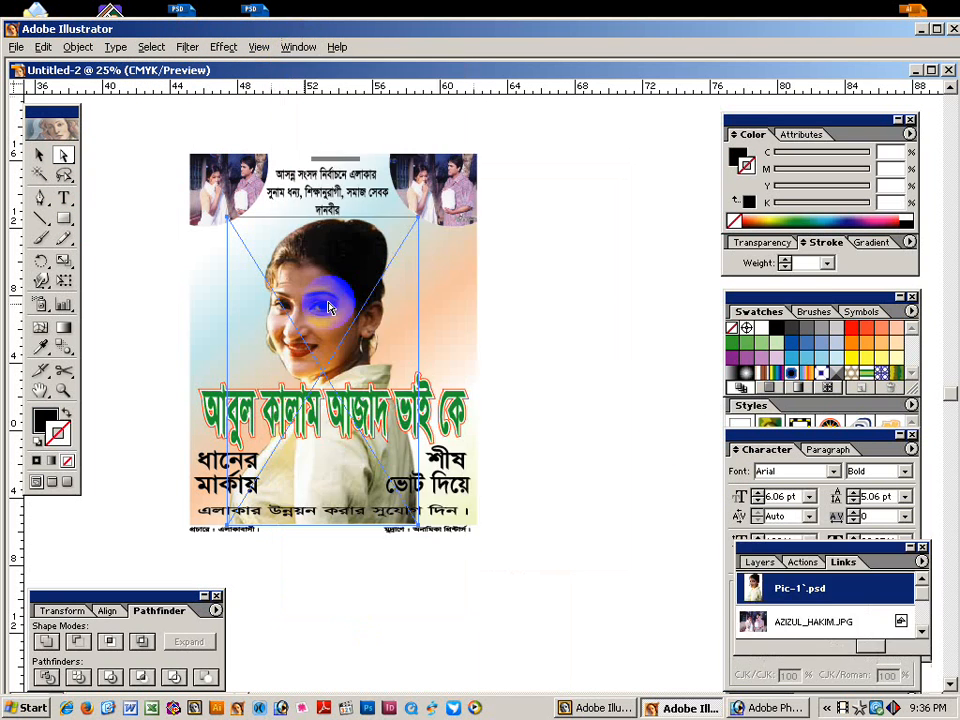
left_click(921, 562)
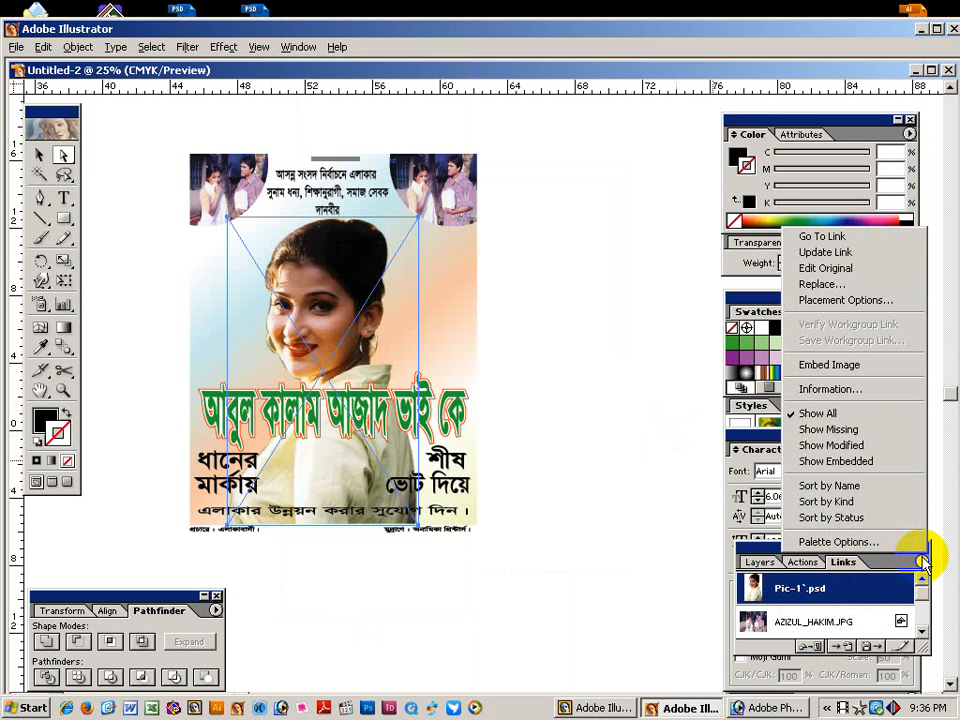
left_click(850, 366)
left_click(605, 333)
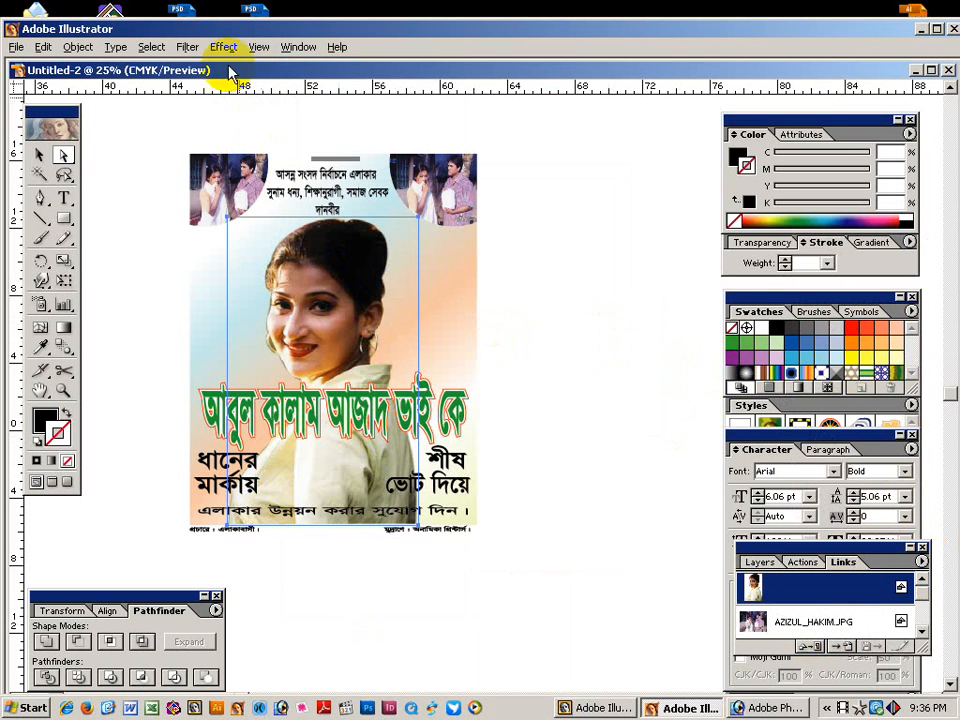
Convert the embedded portrait's colours to CMYK and deselect it.
left_click(188, 48)
mouse_move(205, 105)
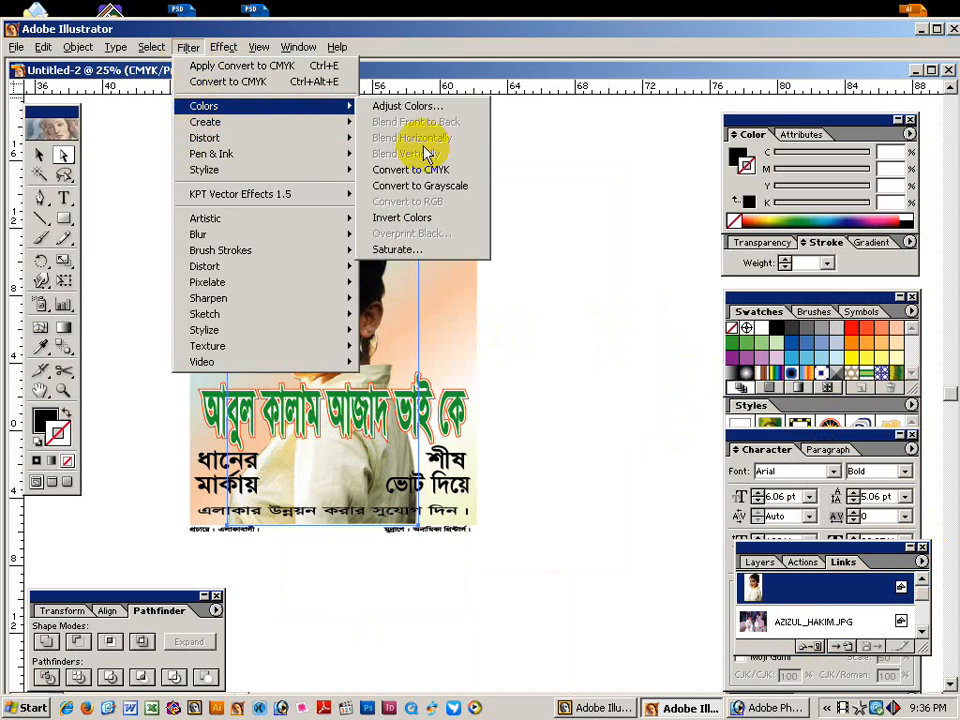
left_click(443, 172)
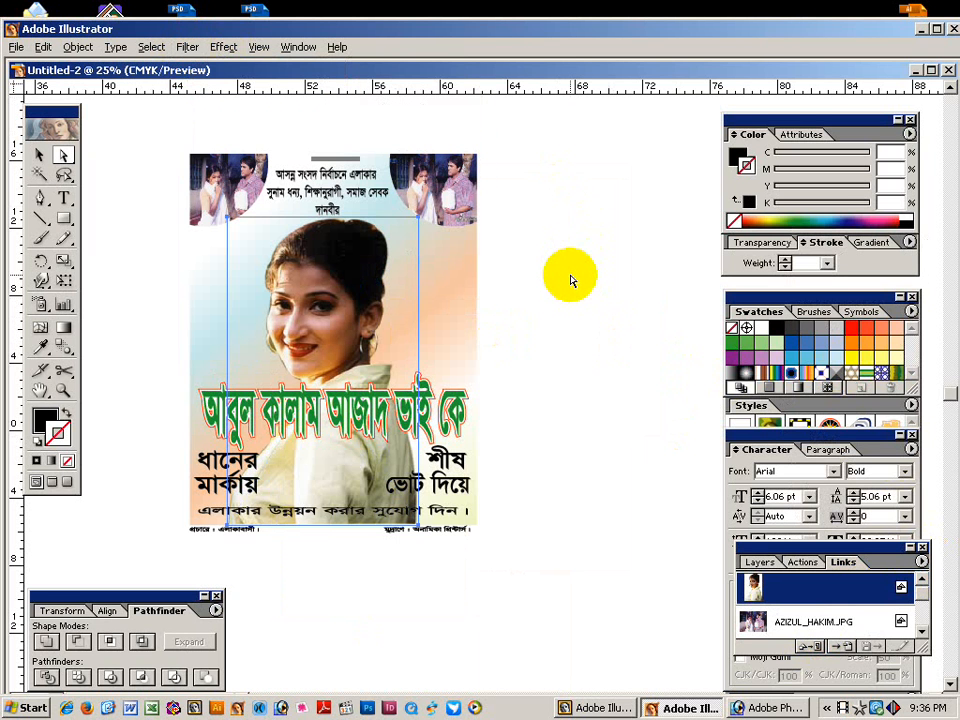
left_click(571, 281)
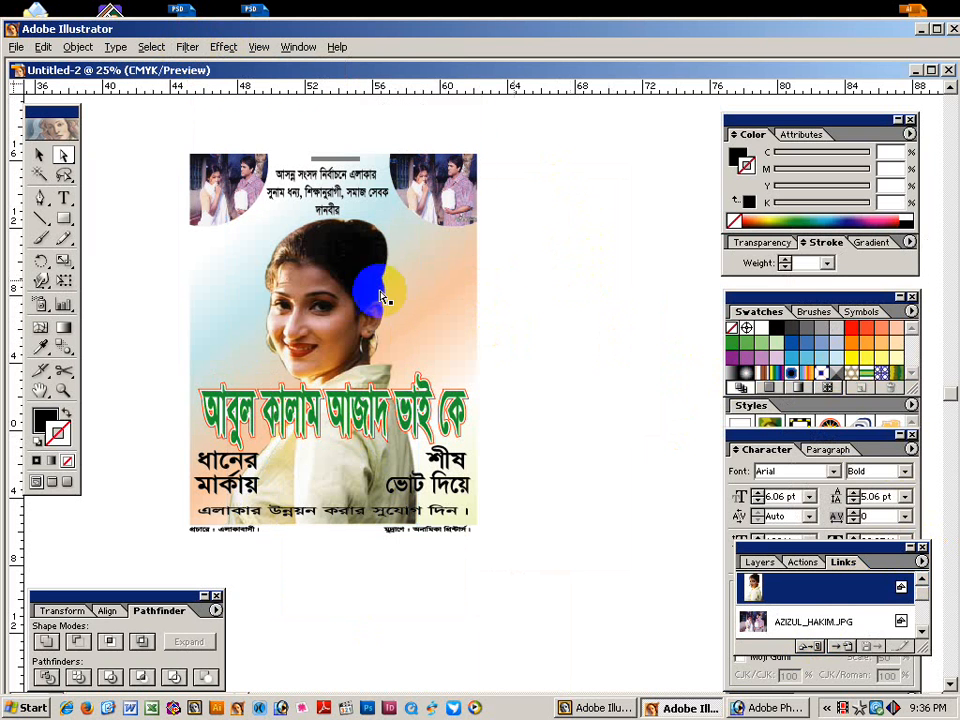
Copy the whole poster and paste it into a new A4 CMYK document.
left_click(37, 156)
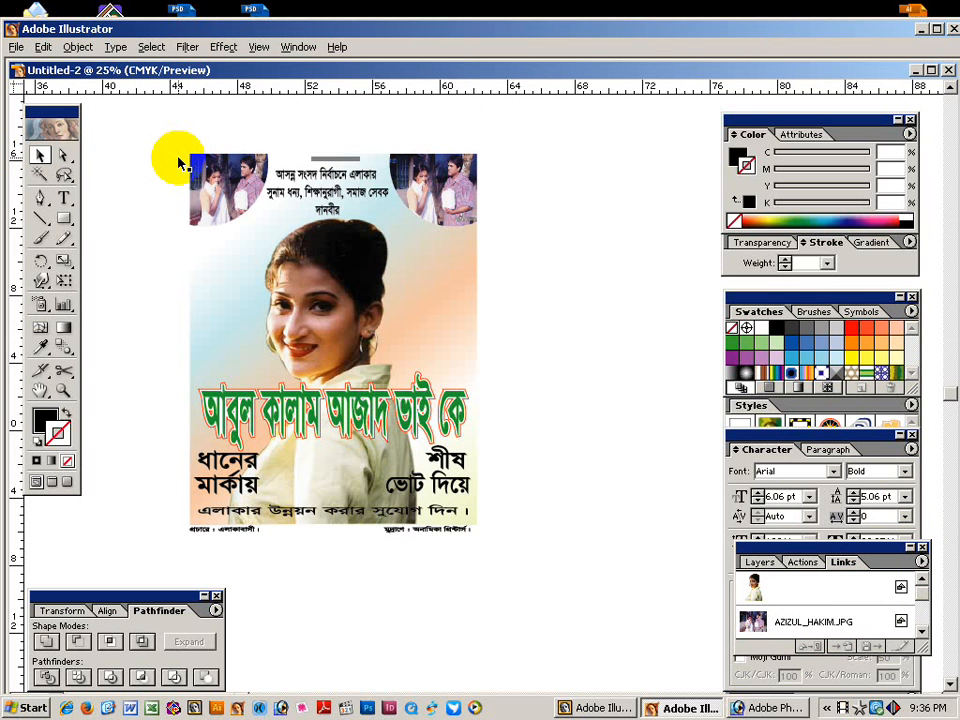
left_click_drag(165, 160, 492, 534)
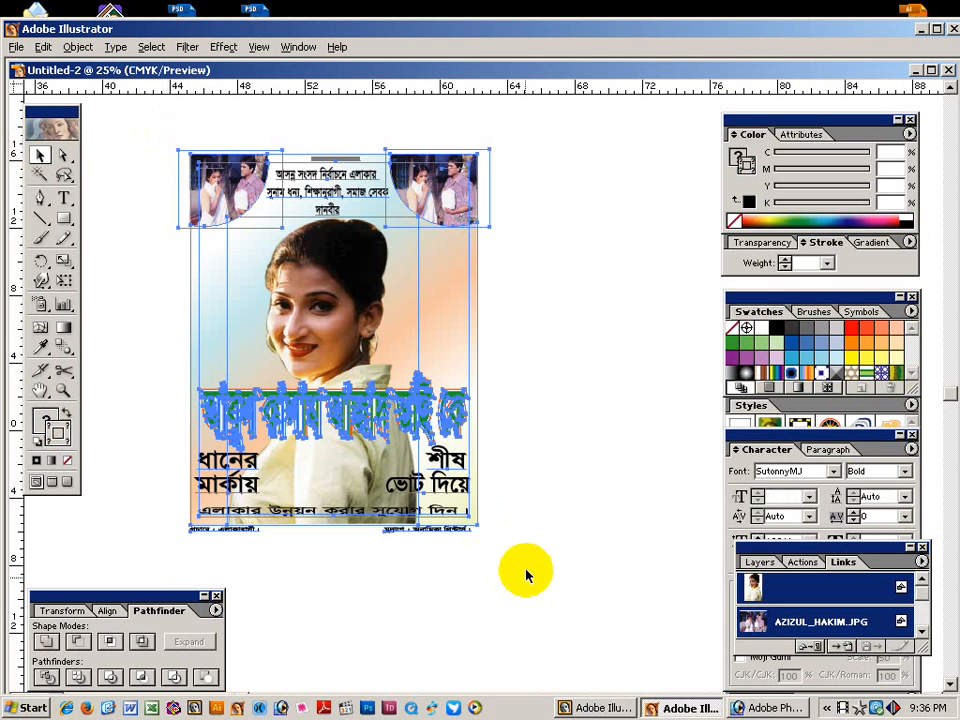
left_click(512, 450)
left_click(362, 451)
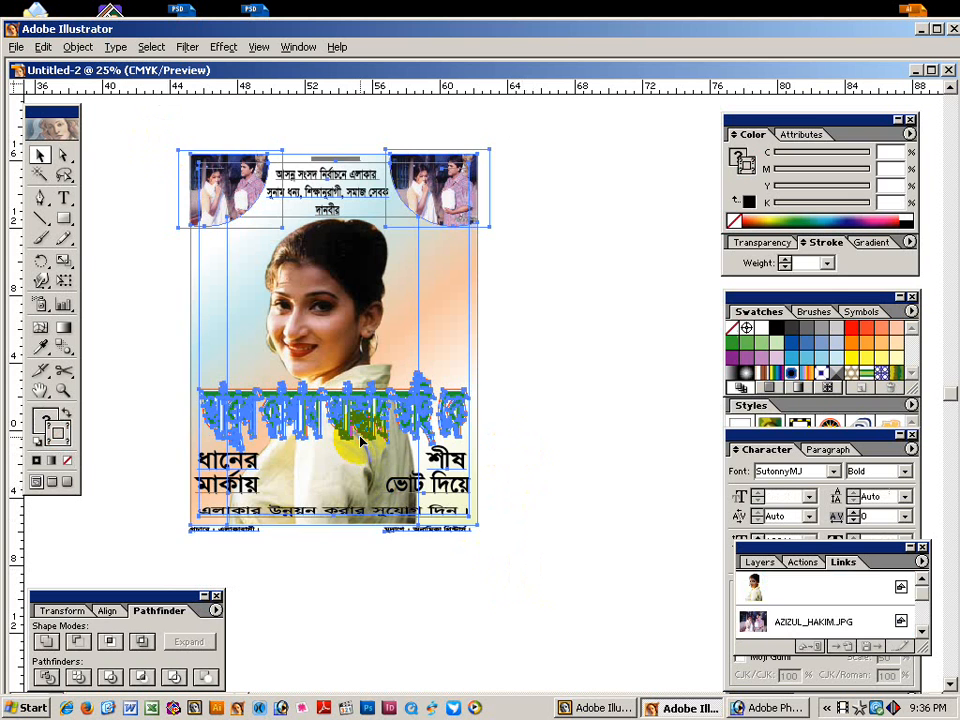
left_click(557, 435)
key("ctrl+n")
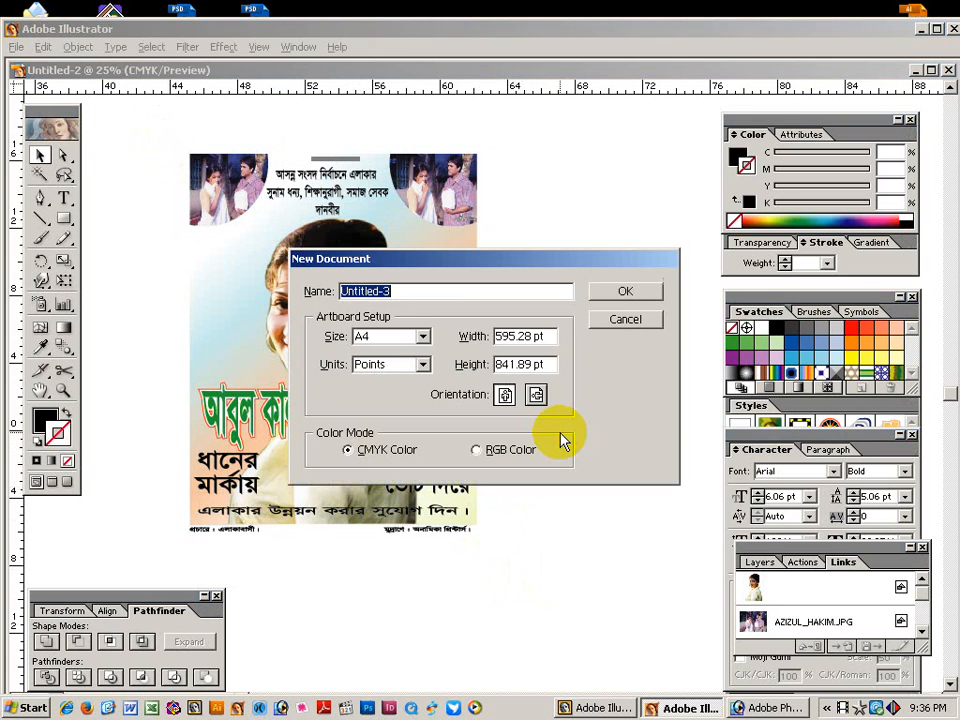
key("Return")
key("ctrl+v")
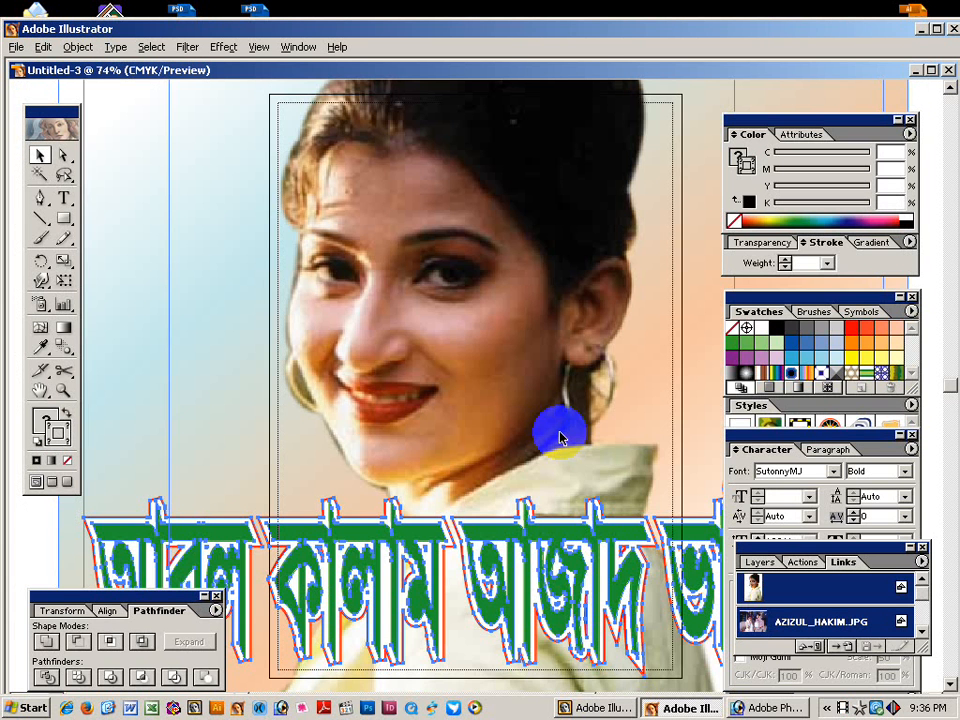
Frame the pasted poster in Untitled-3 and select all its objects.
left_click(384, 388, "alt")
left_click(418, 414, "alt")
left_click_drag(333, 357, 510, 214)
left_click_drag(410, 323, 268, 306)
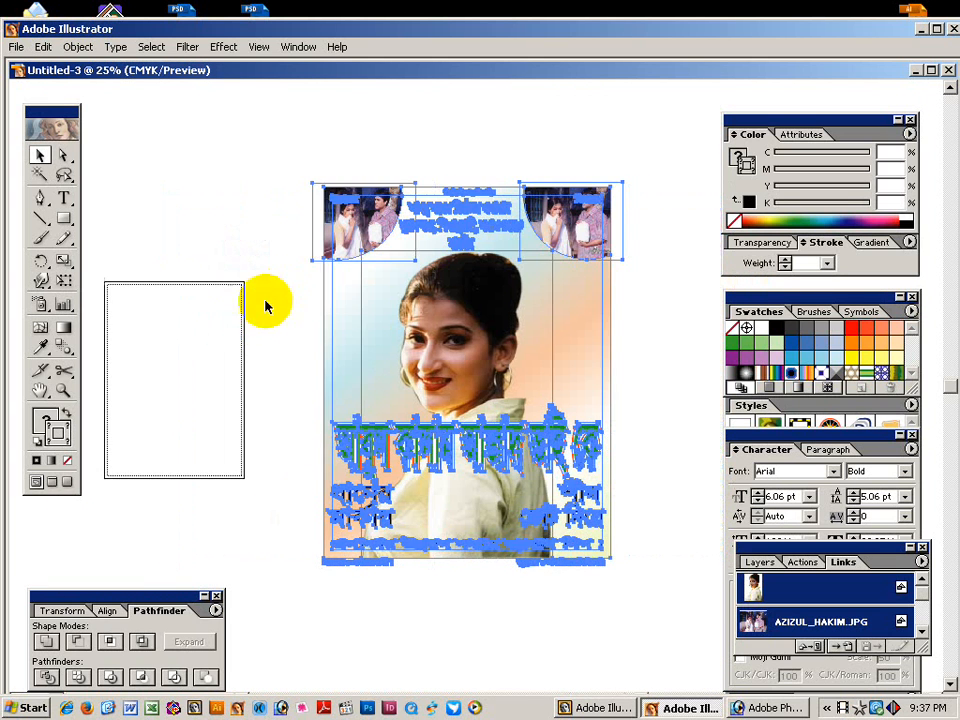
left_click(249, 264)
left_click_drag(277, 155, 664, 633)
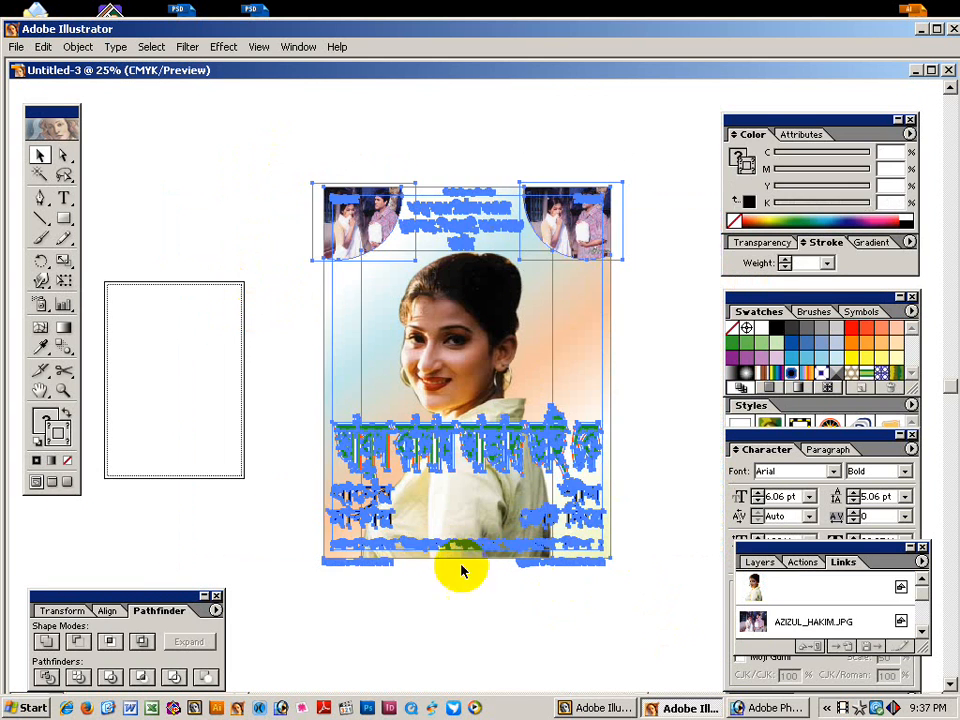
key("ctrl+shift+a")
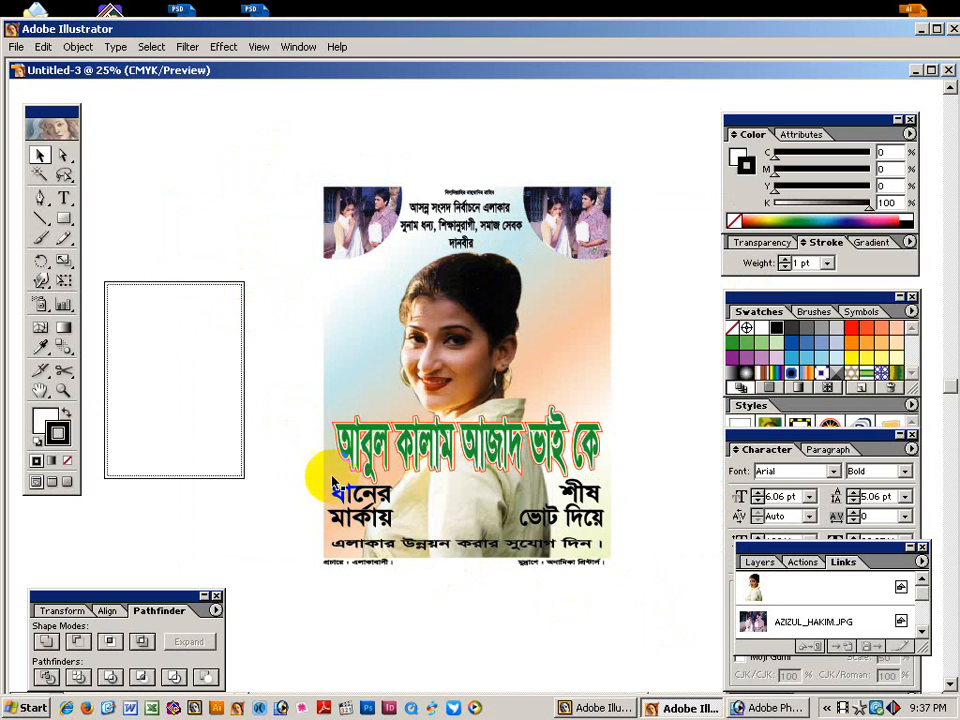
key("ctrl+a")
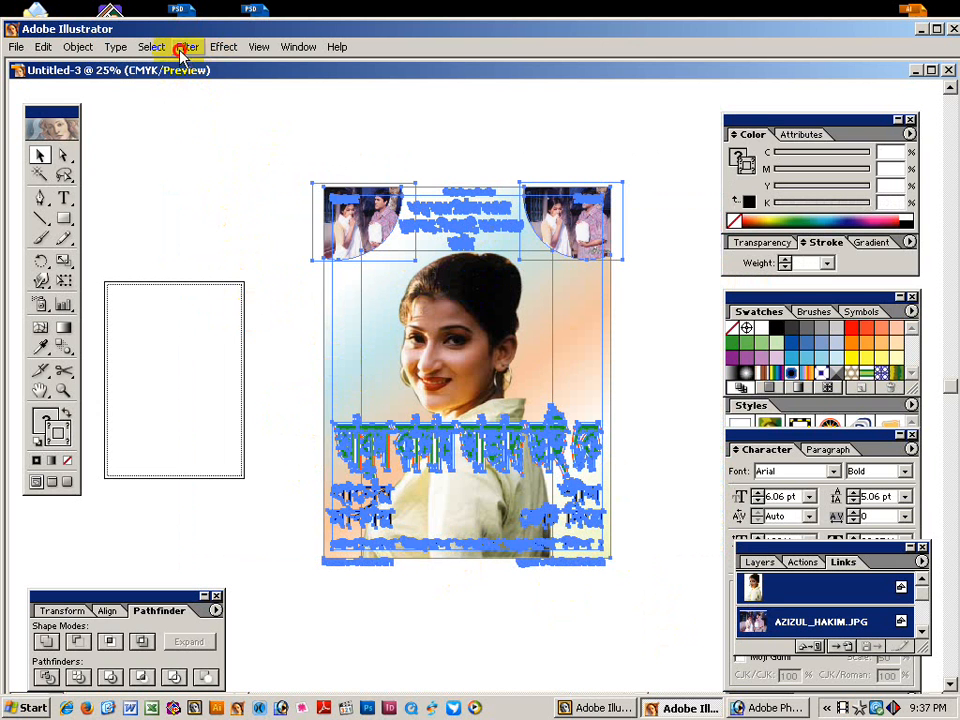
Apply the Overprint Black colour filter to all the pasted artwork.
left_click(186, 46)
mouse_move(207, 105)
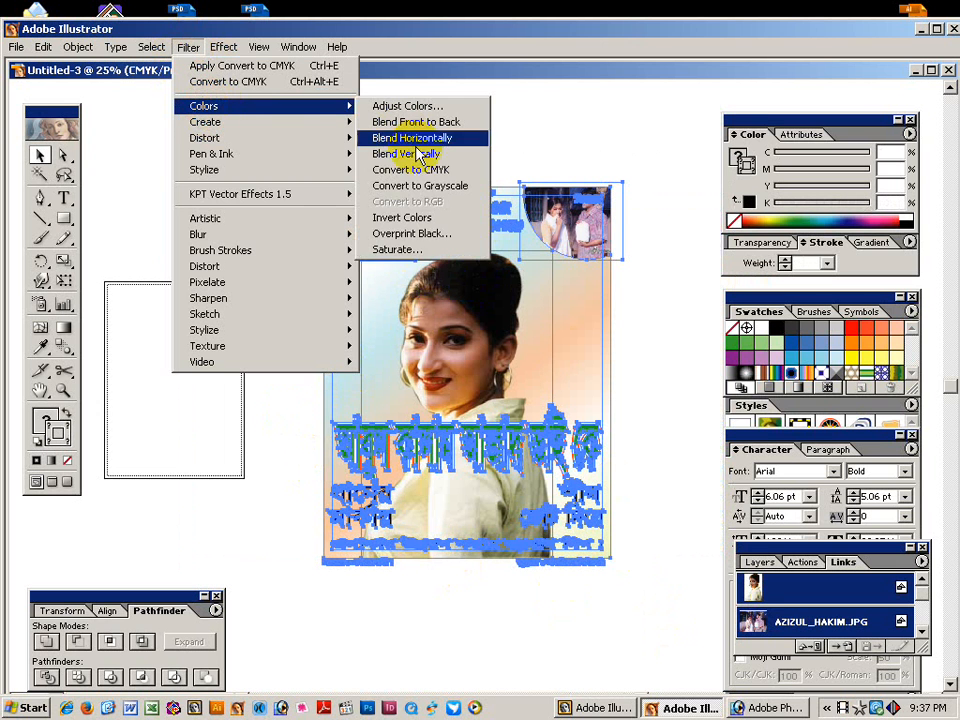
left_click(432, 238)
left_click(597, 314)
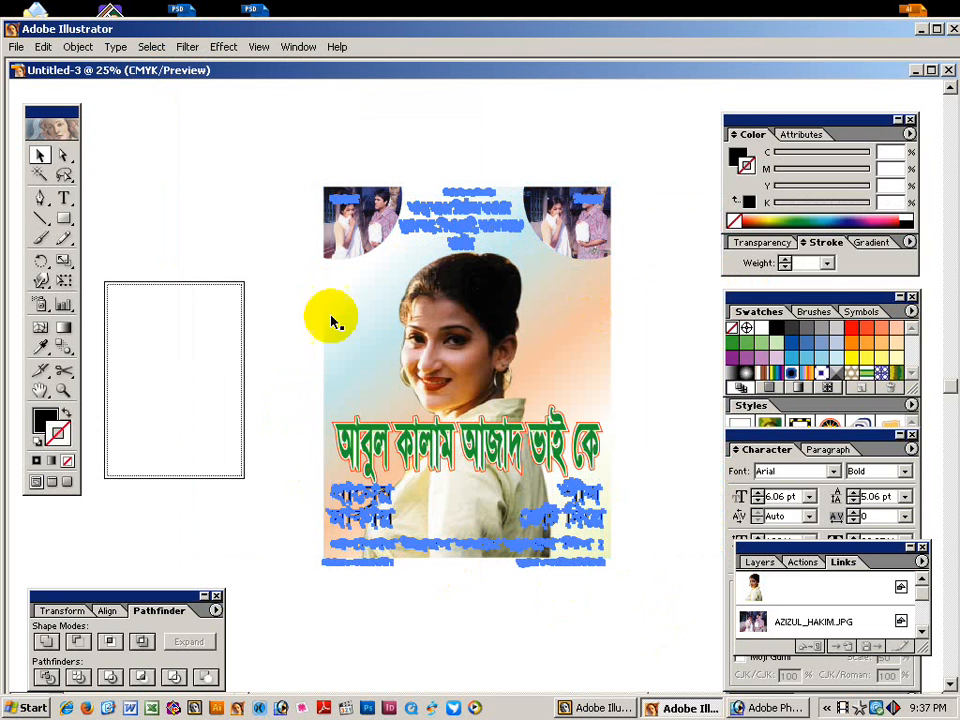
left_click(280, 313)
key("ctrl+space")
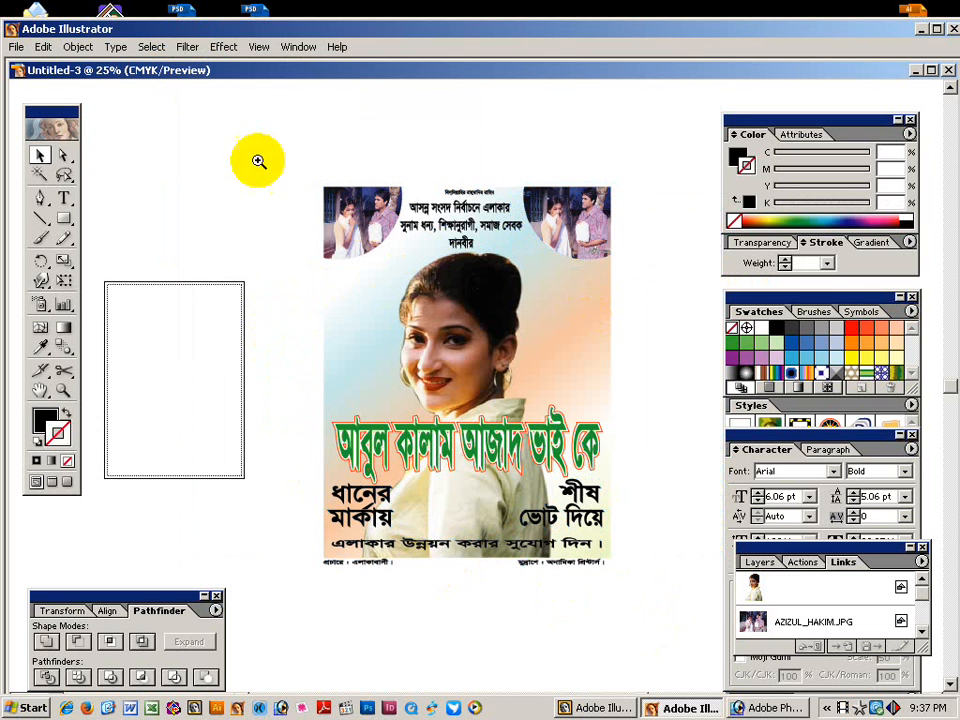
Zoom in on the top-left couple photo and select its Bengali text in outline view.
left_click_drag(285, 133, 615, 302)
left_click_drag(285, 437, 420, 313)
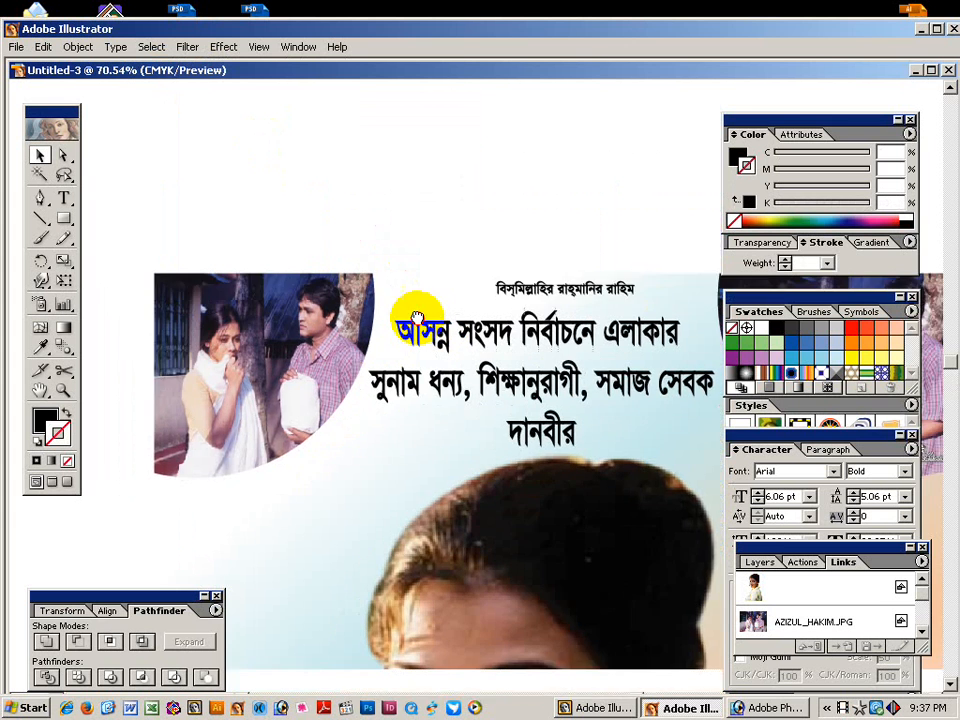
left_click_drag(283, 206, 417, 350)
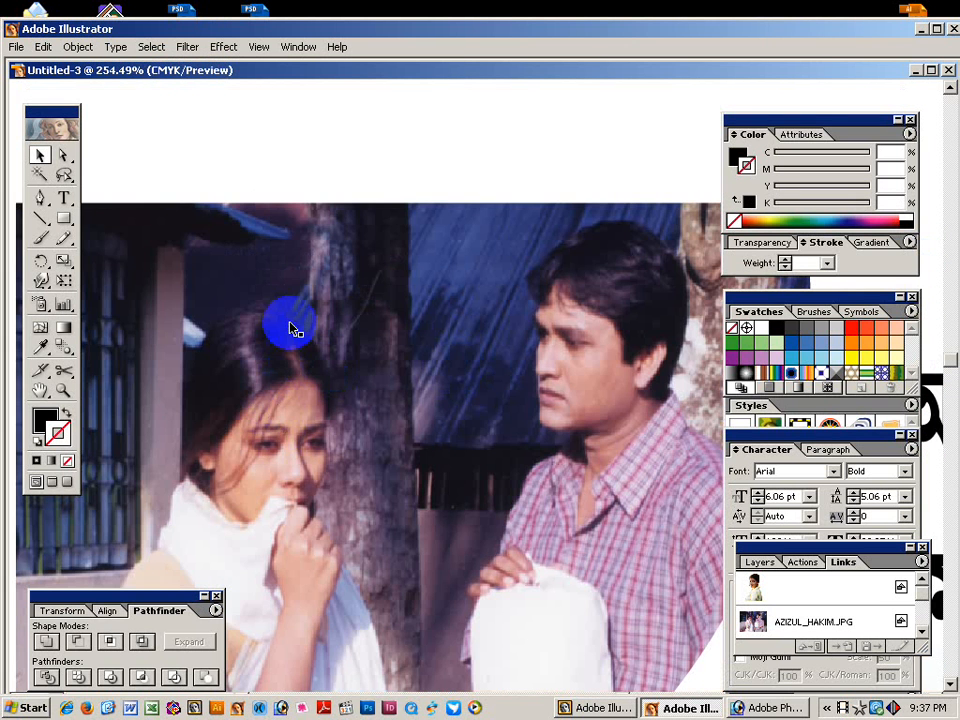
key("ctrl+y")
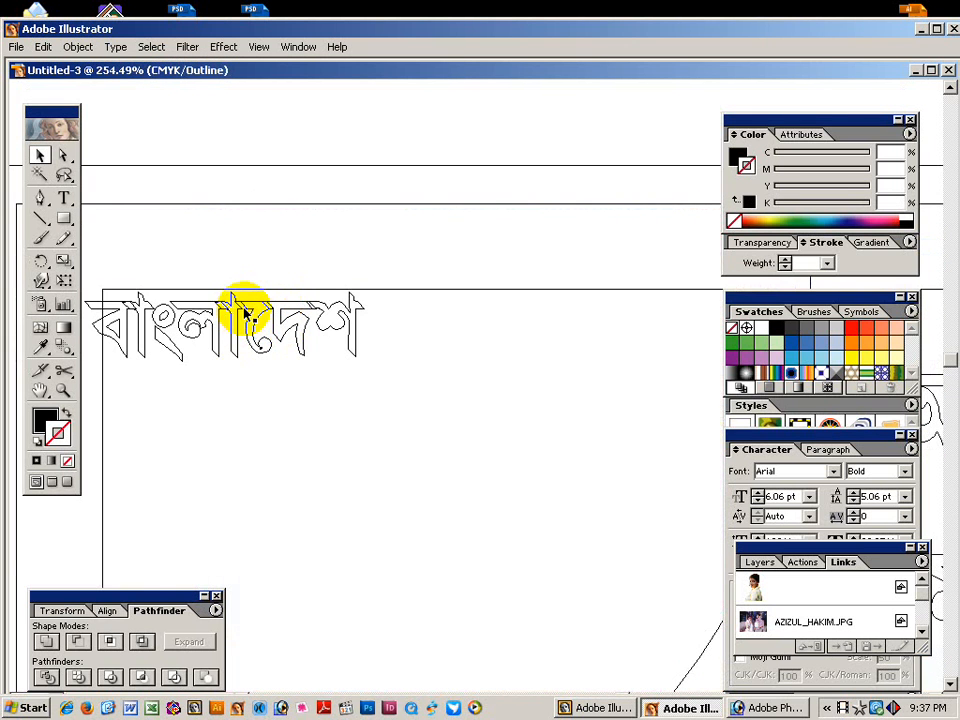
left_click(248, 308)
key("ctrl+y")
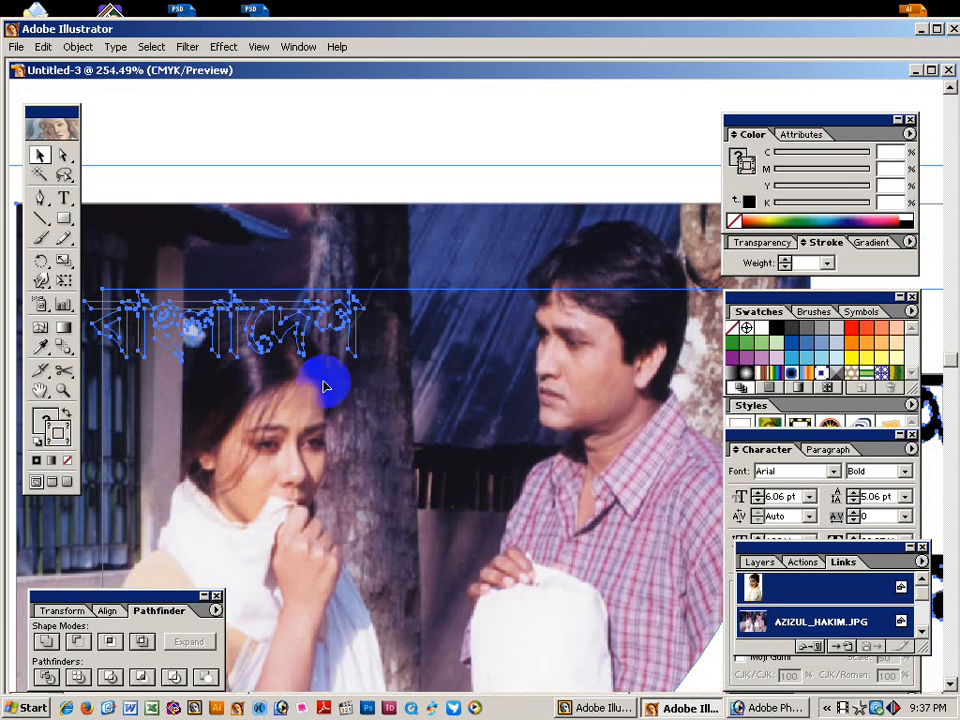
left_click(364, 369, "ctrl+alt")
left_click(362, 369, "ctrl+alt")
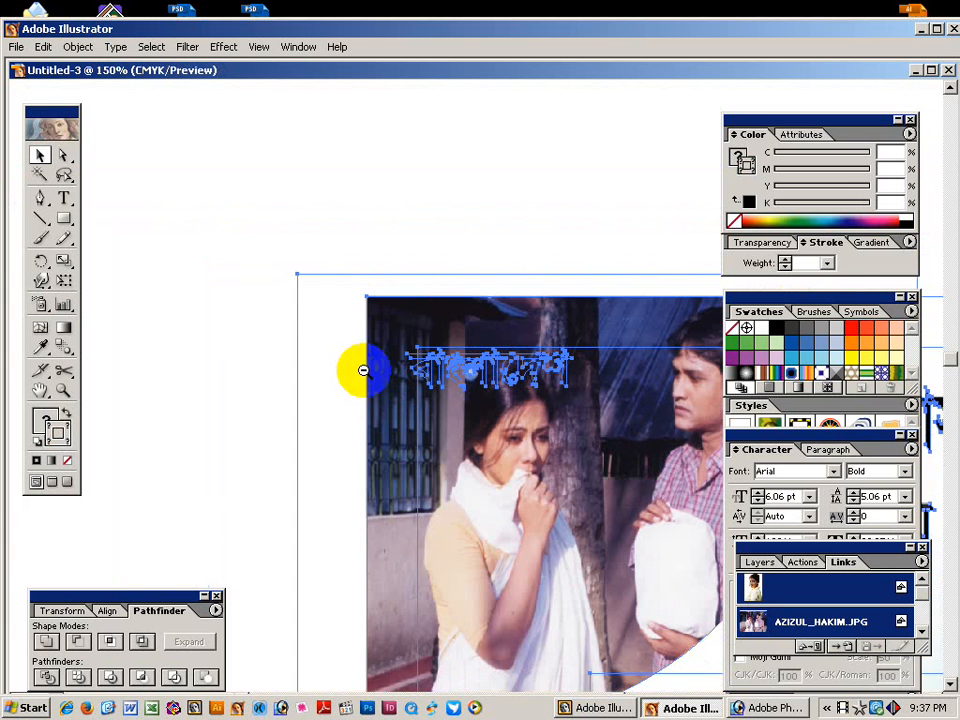
left_click(505, 386, "ctrl+alt")
Locate and select the Bengali words জিন্দাবাদ and বাংলাদেশ in outline view.
left_click(574, 261)
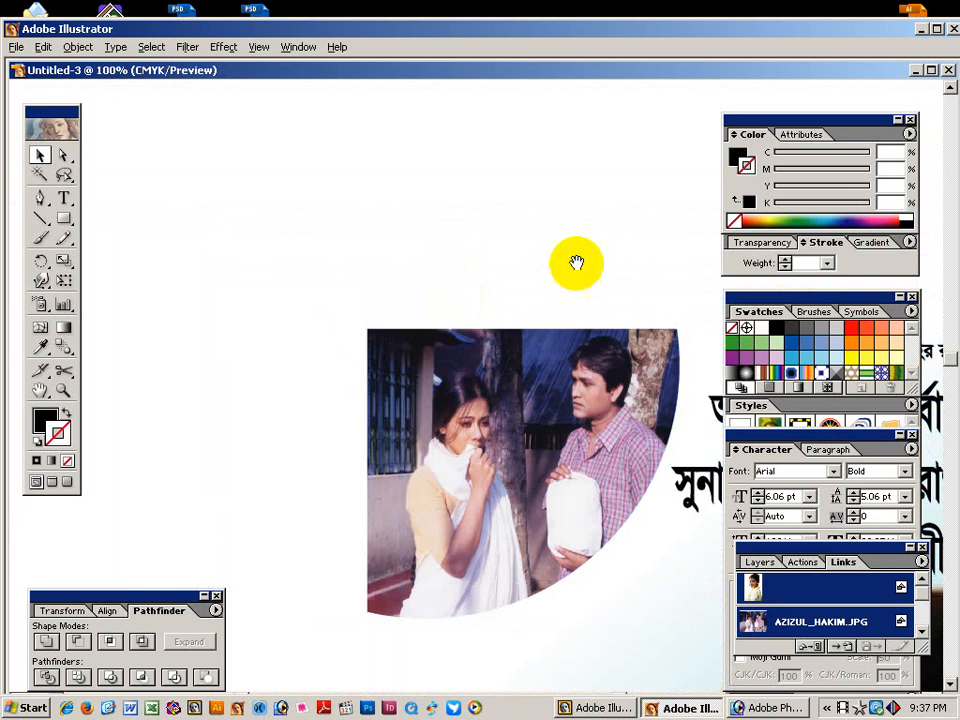
mouse_move(574, 261)
left_mouse_down()
mouse_move(407, 208)
mouse_move(323, 223)
mouse_move(8, 224)
left_mouse_up()
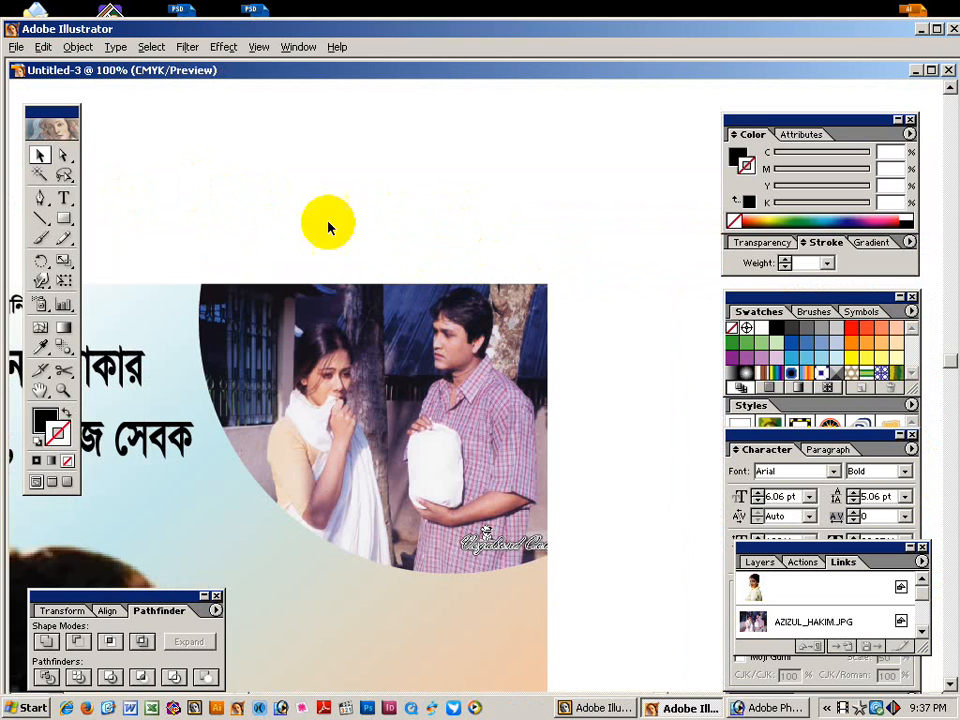
left_click_drag(332, 221, 455, 205)
key("ctrl+a")
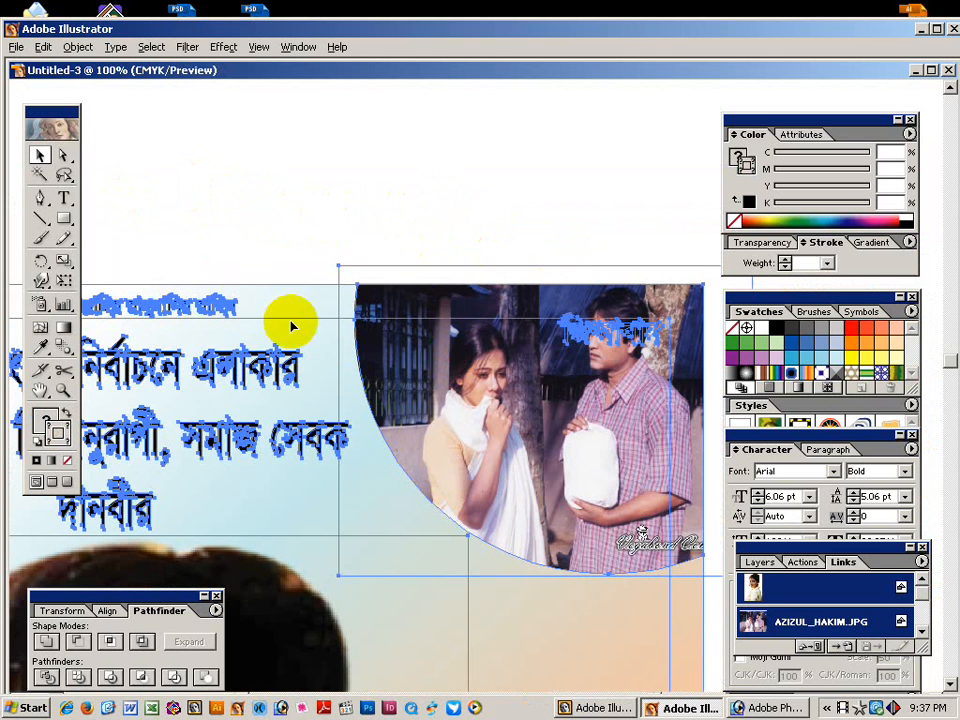
left_click(390, 215)
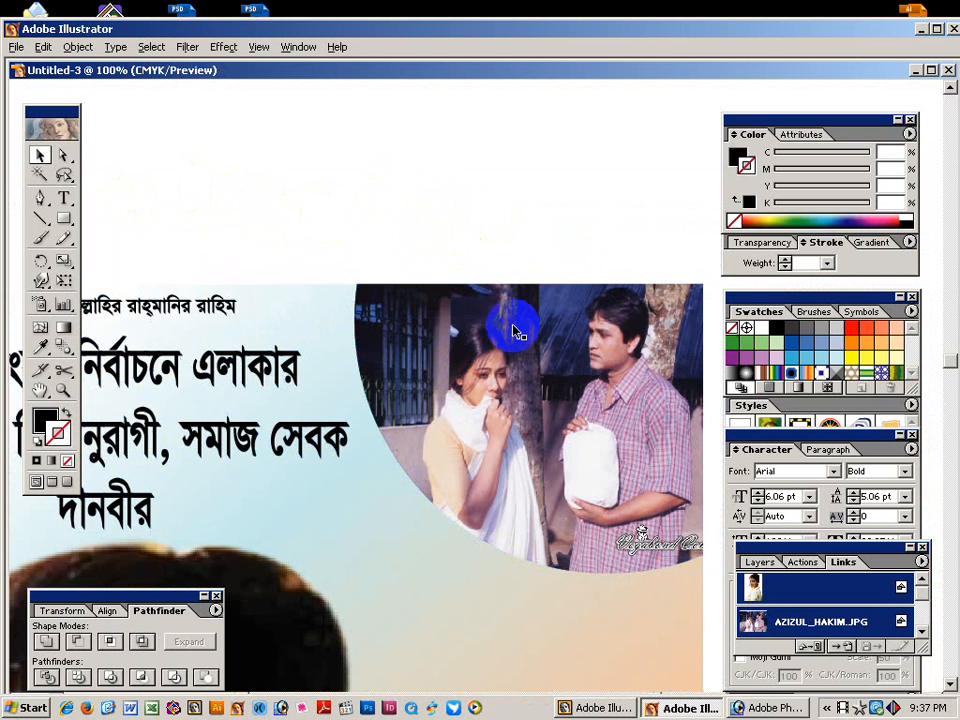
key("ctrl+y")
left_click(574, 339)
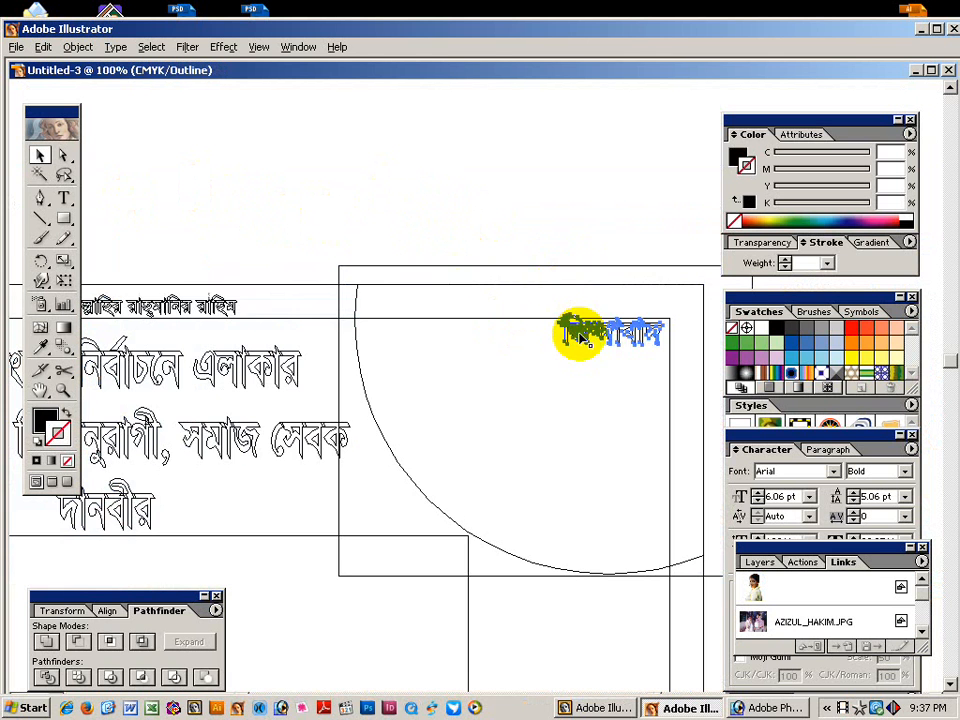
left_click_drag(257, 396, 410, 378)
left_click_drag(198, 371, 358, 371)
left_click_drag(102, 336, 229, 336)
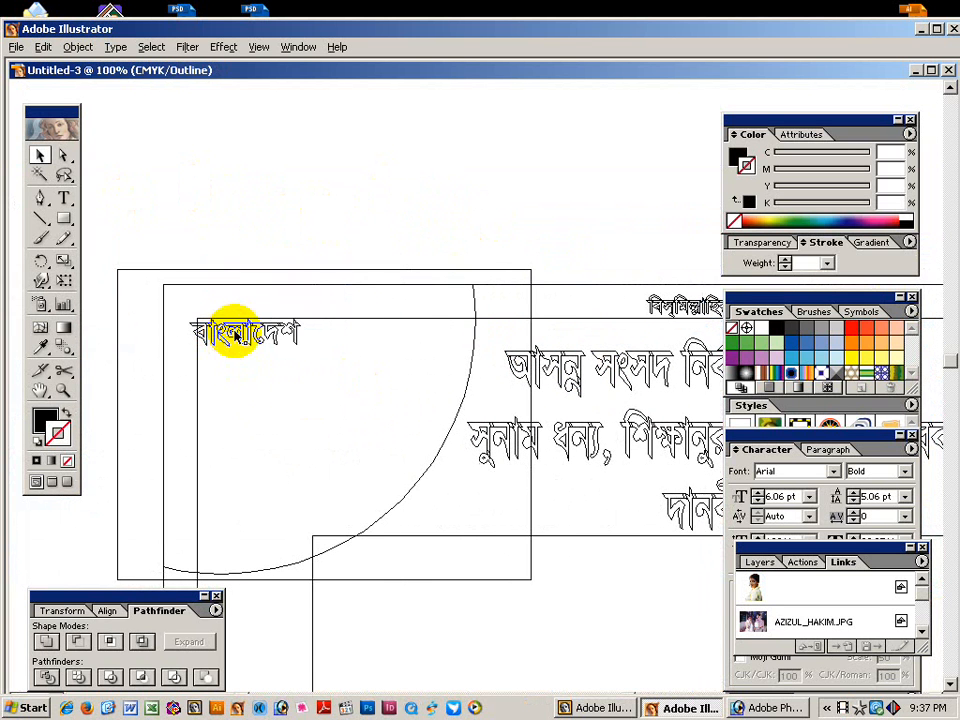
left_click(232, 334)
key("ctrl+y")
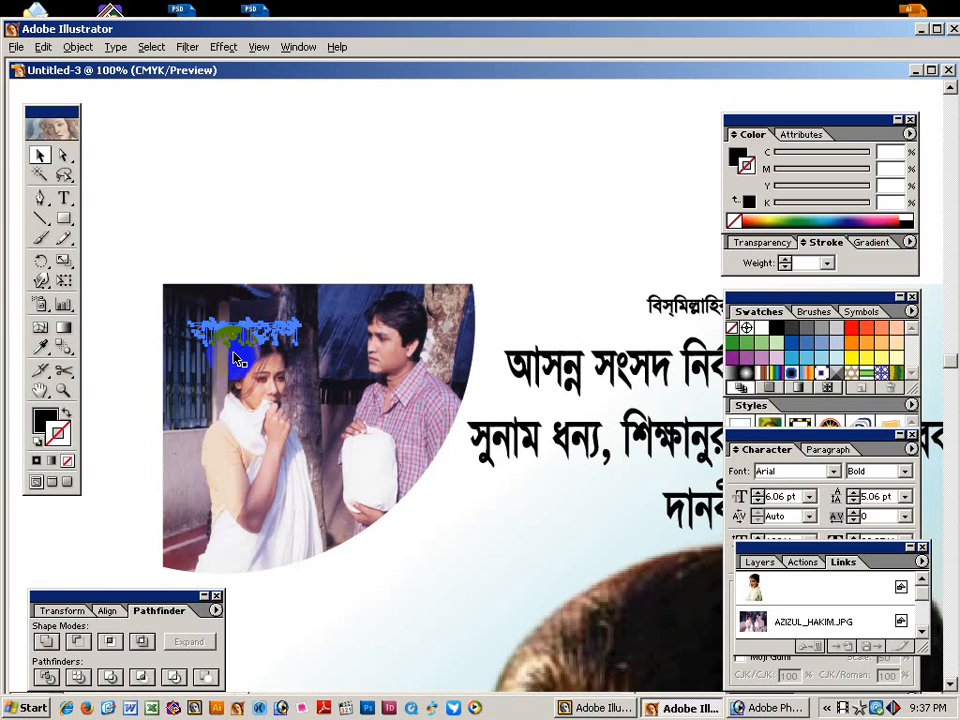
Fill the বাংলাদেশ caption on the top-left photo with white.
left_click(204, 208)
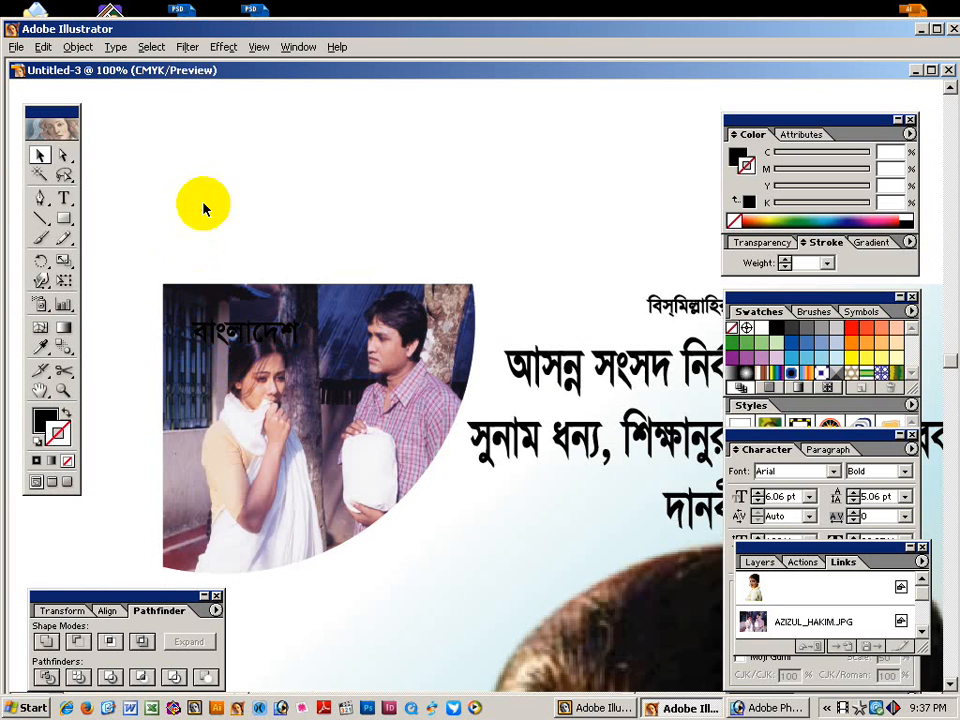
left_click(243, 333)
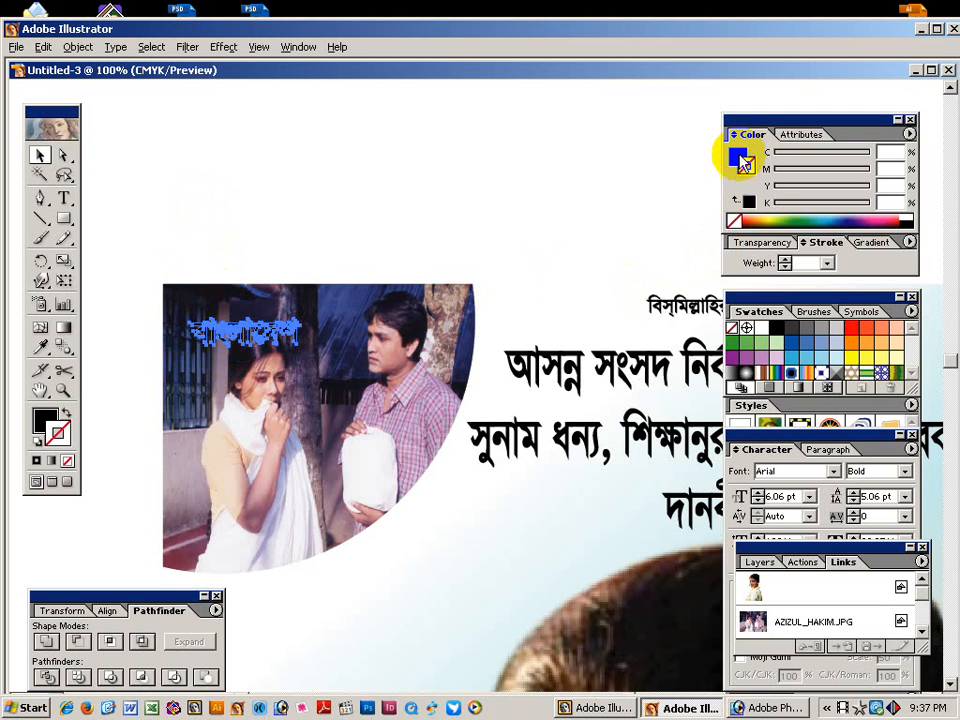
left_click(737, 157)
left_click(906, 217)
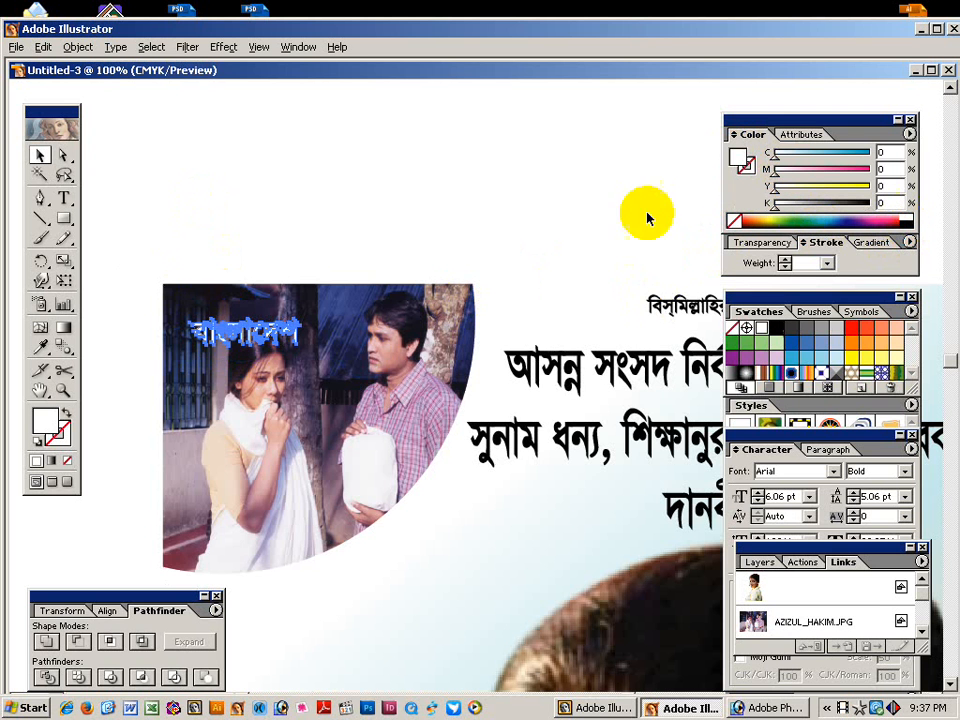
left_click(585, 210)
Zoom out to the whole poster and marquee-select all its objects.
left_click_drag(568, 265, 385, 222)
left_click_drag(671, 214, 221, 206)
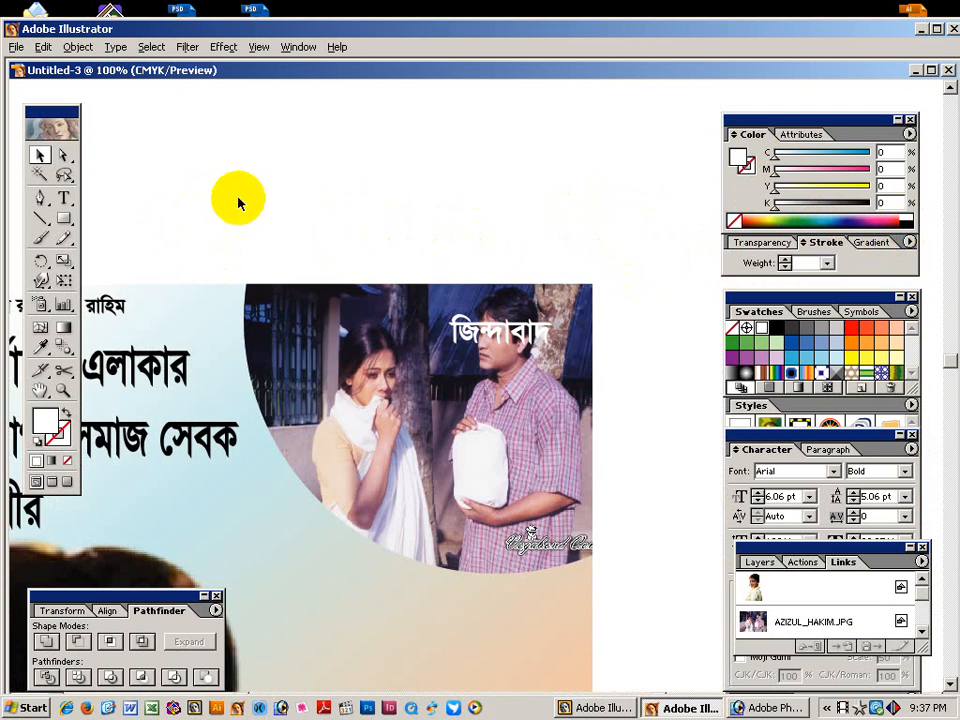
left_click(279, 369, "ctrl+alt")
left_click(387, 403, "ctrl+alt")
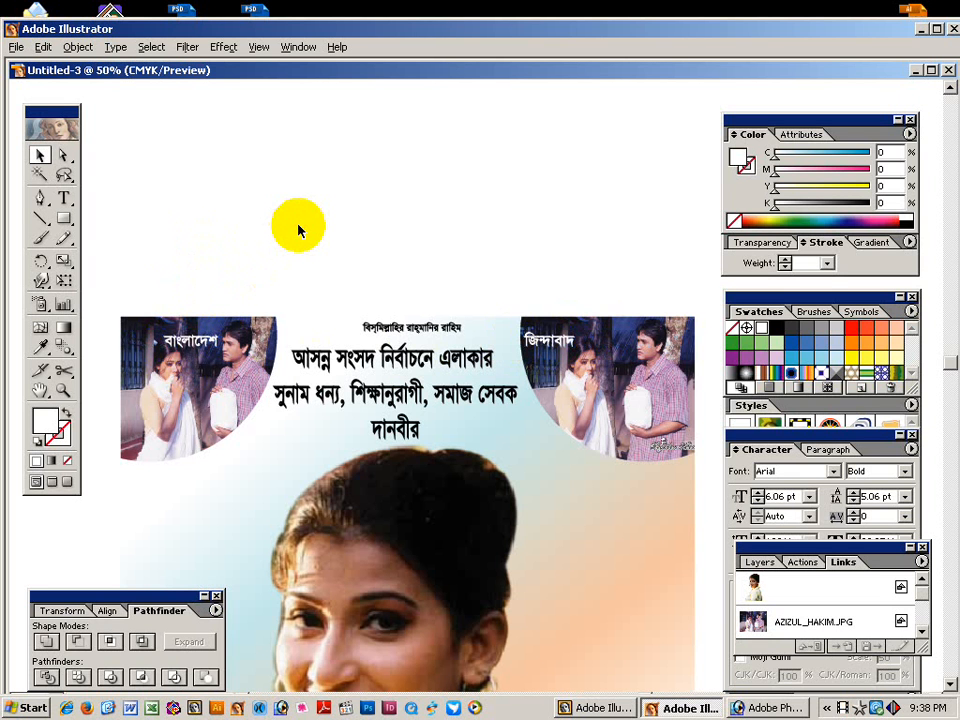
left_click(400, 436, "ctrl+alt")
left_click_drag(242, 184, 613, 655)
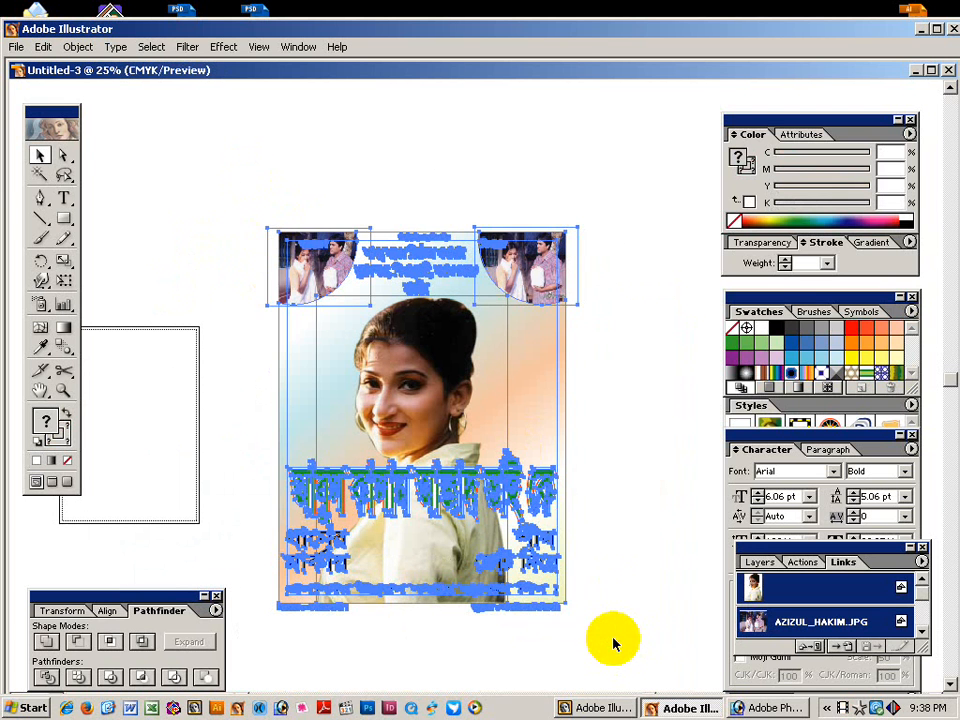
Close Untitled-3 without saving and bring up Save As for Untitled-2.
left_click(626, 386)
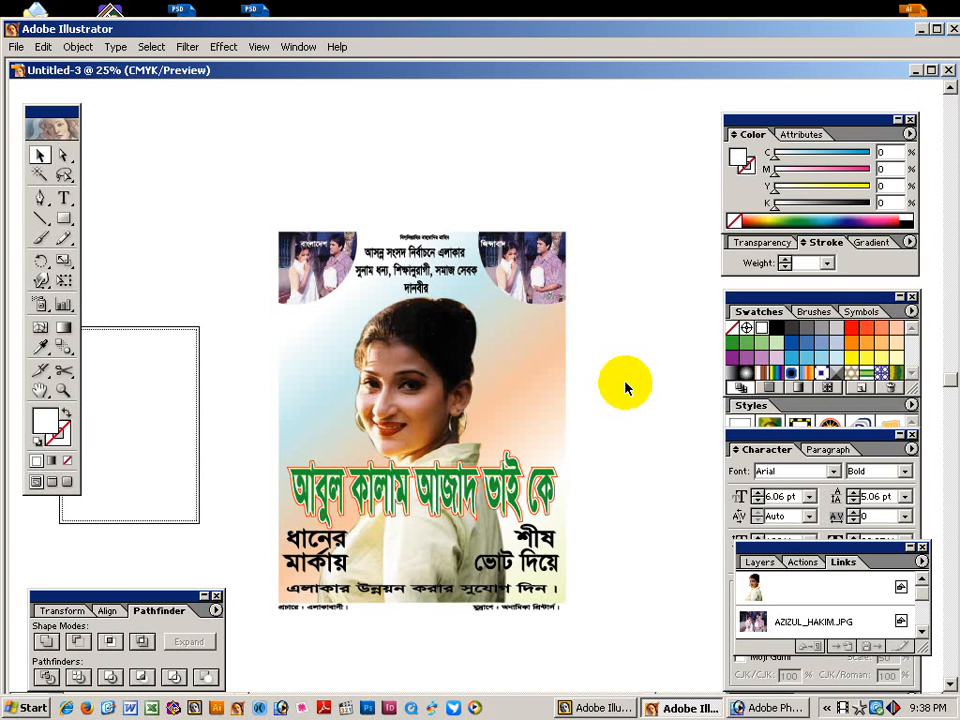
left_click(60, 158)
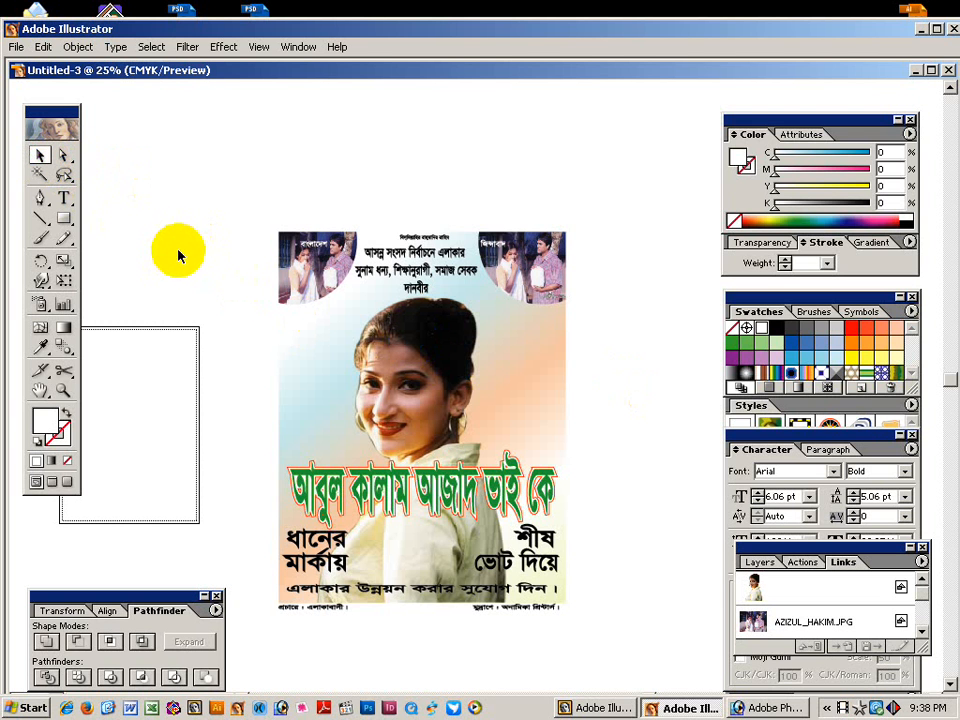
key("ctrl+w")
left_click(486, 407)
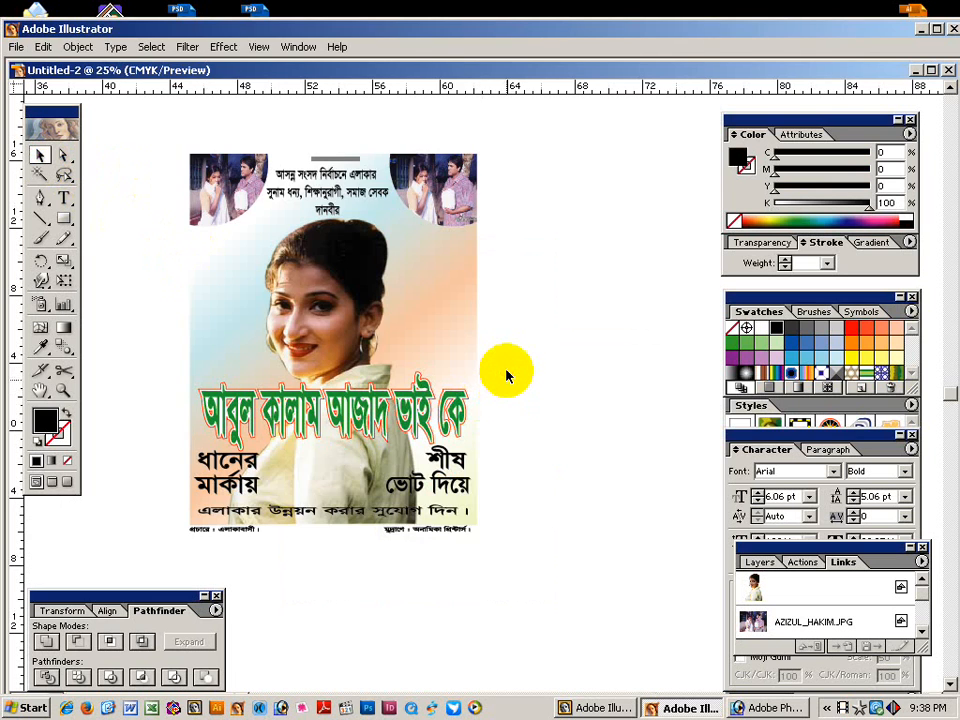
key("ctrl+s")
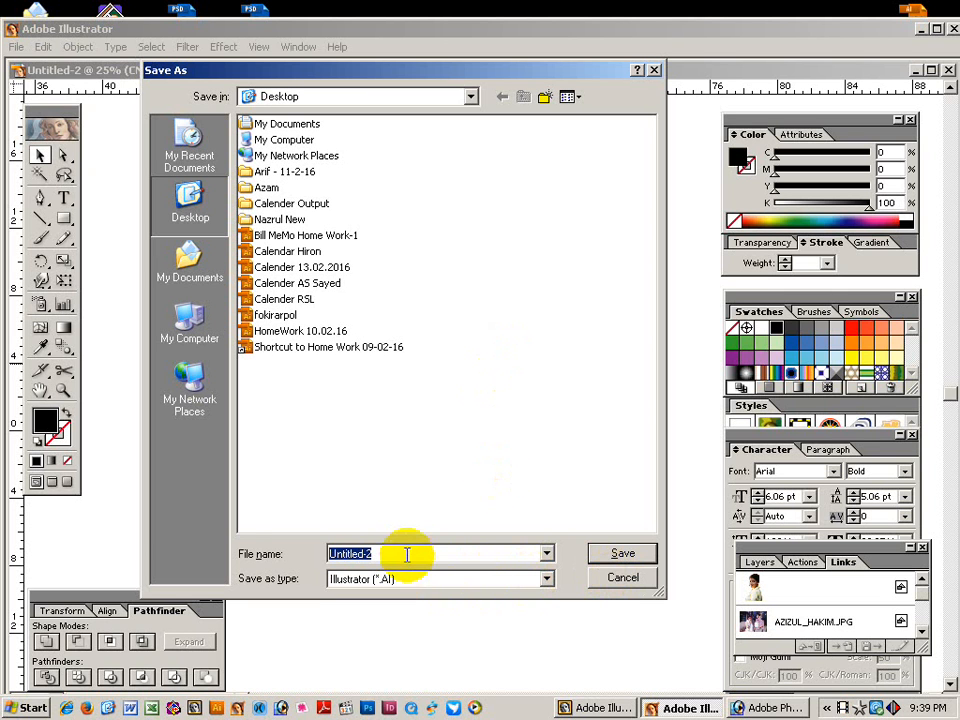
Save the poster as Illustrator EPS 'Poster Final', accepting the EPS options and RGB warning.
type("Po")
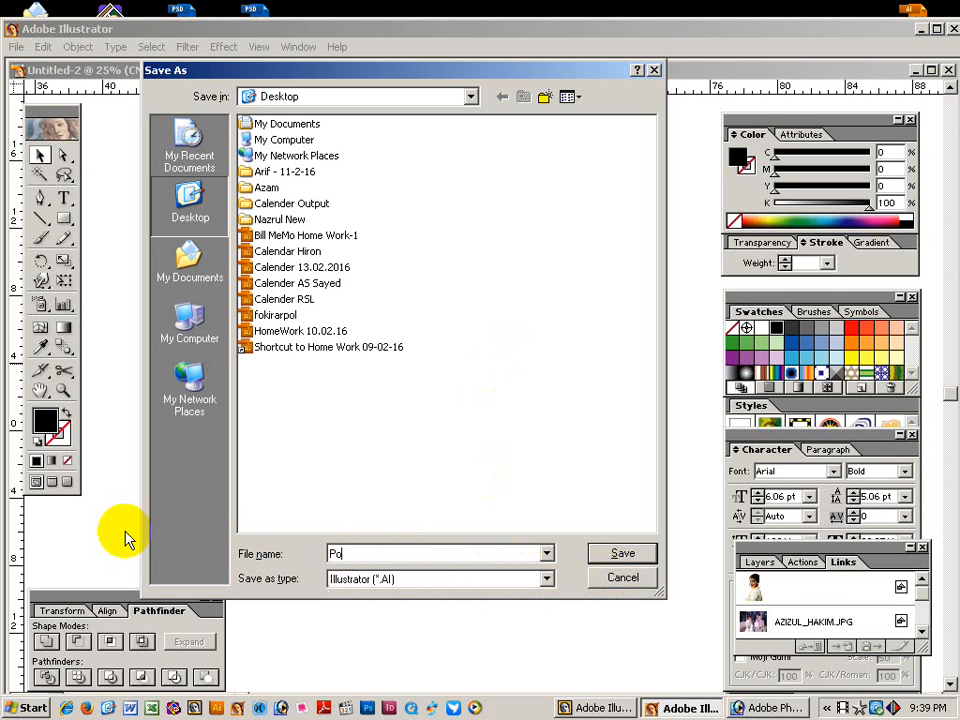
type("ster Final")
left_click(405, 579)
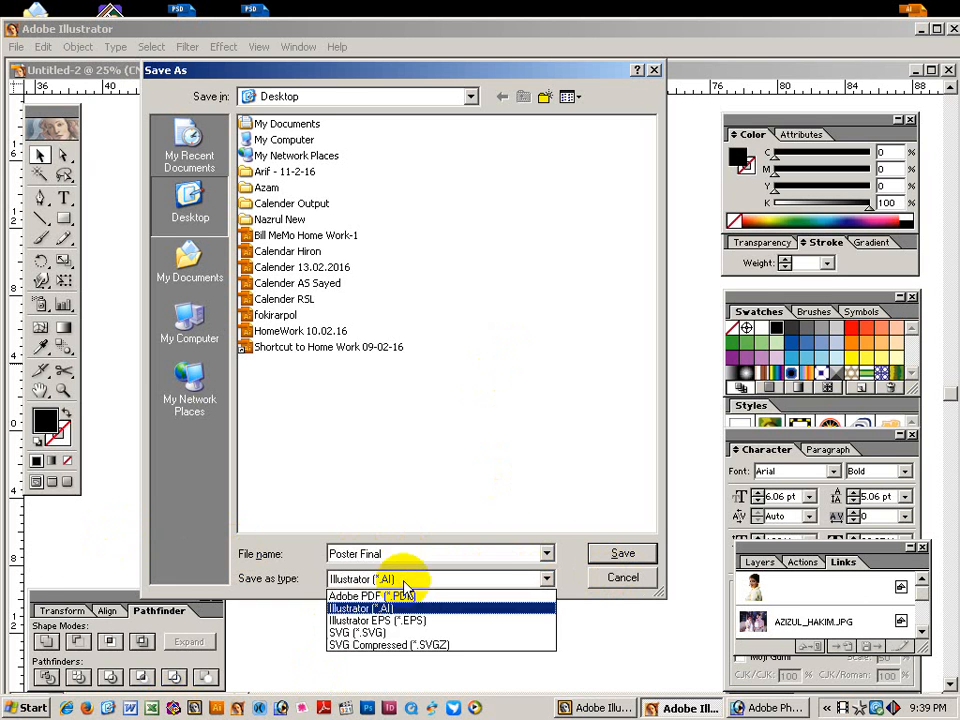
left_click(390, 617)
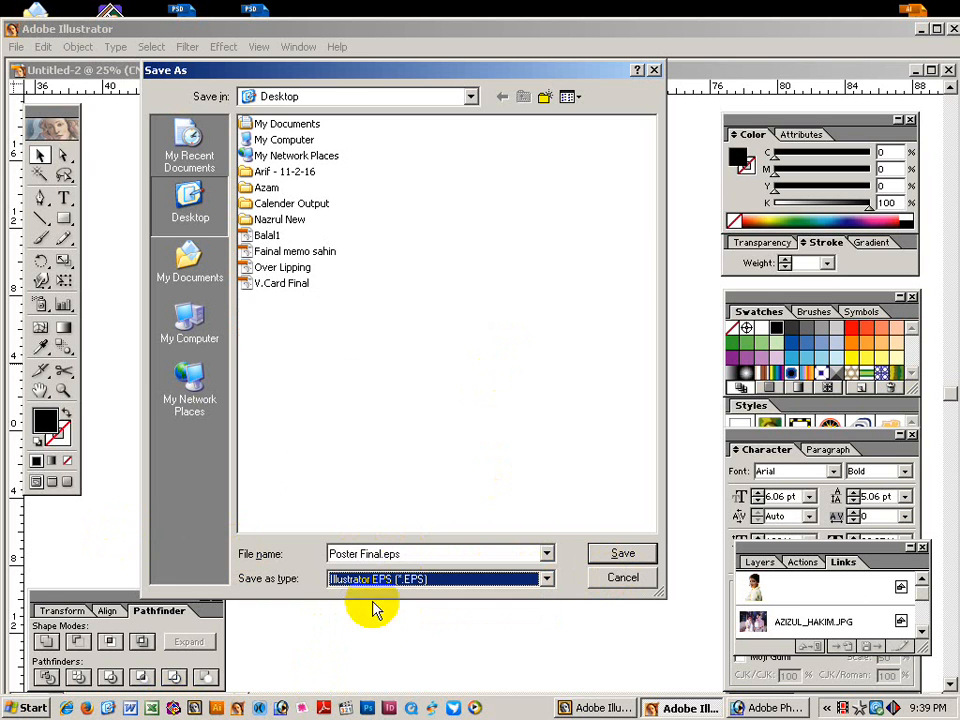
left_click(624, 558)
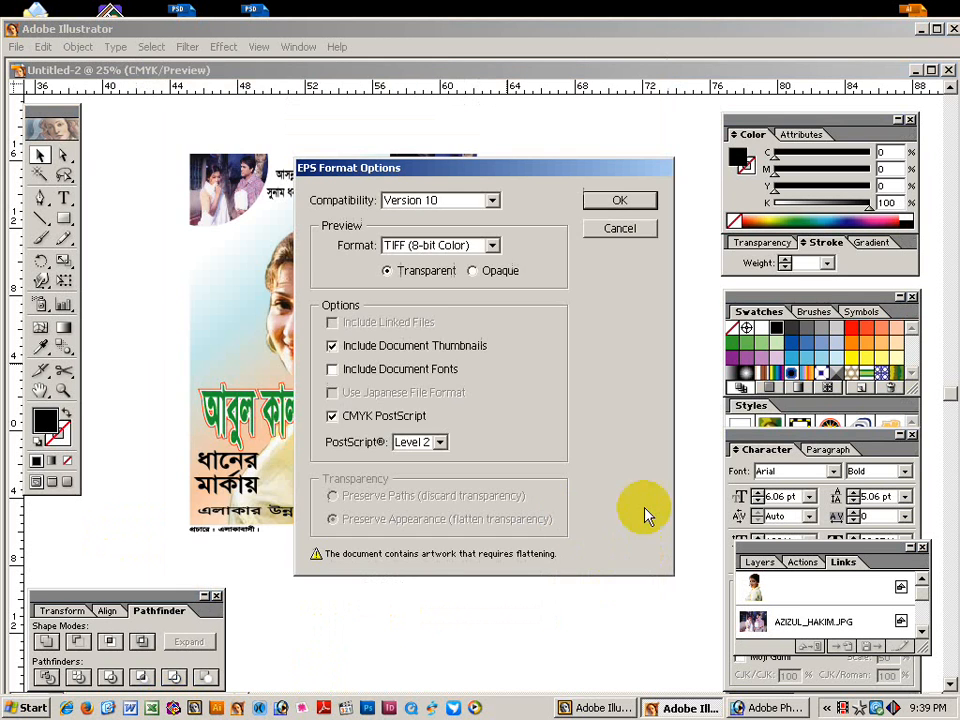
left_click(624, 197)
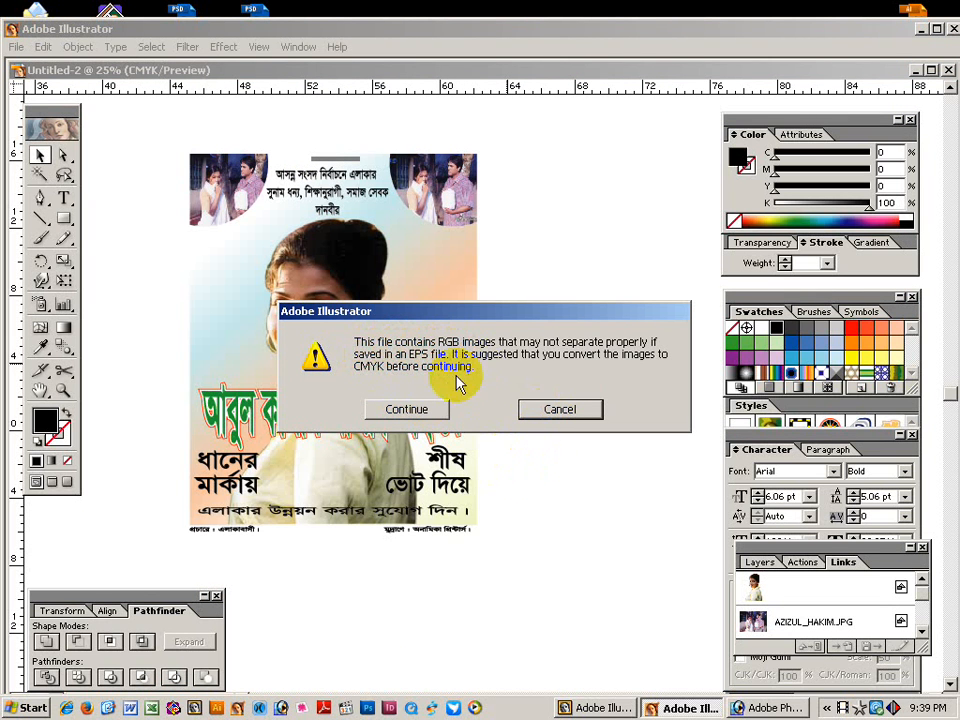
left_click(411, 408)
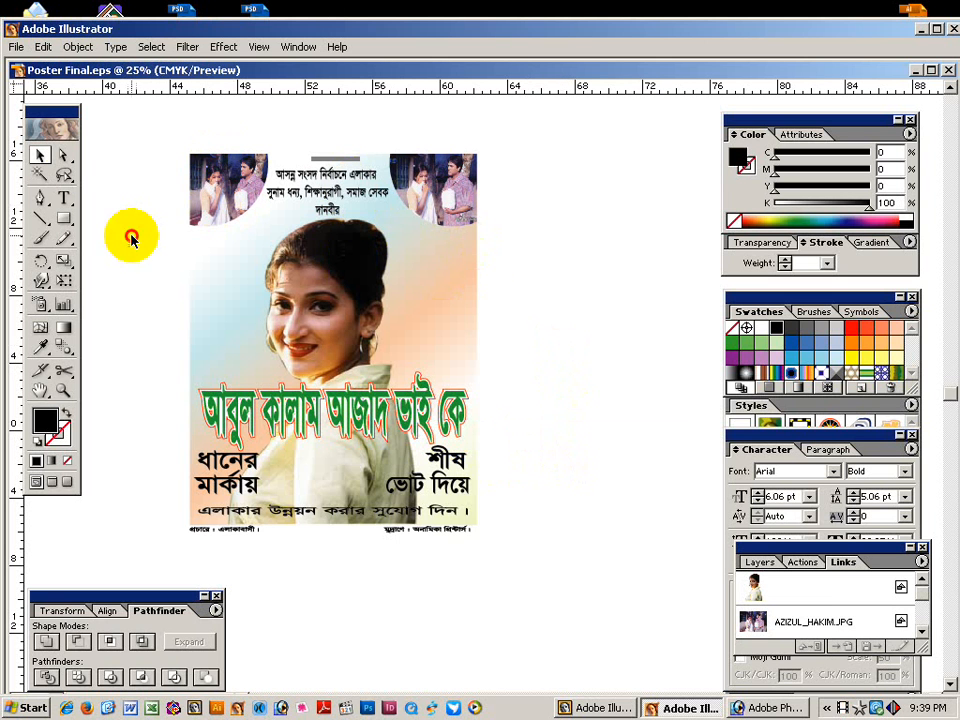
With the Direct Selection tool, pick individual photos inside the poster, ending on the woman's portrait.
left_click(63, 155)
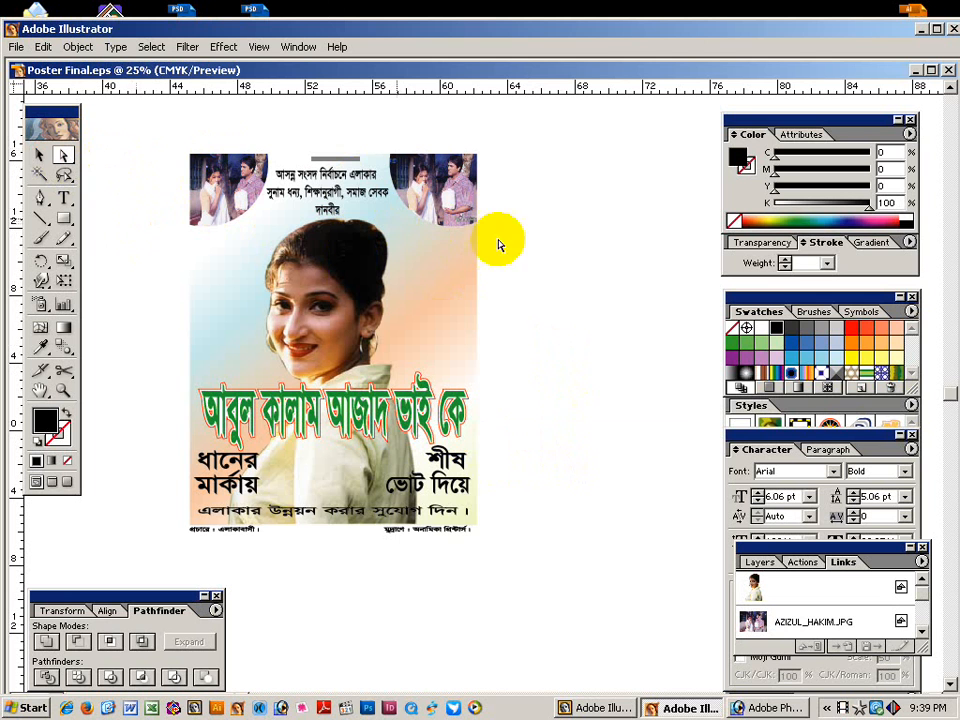
left_click(233, 190)
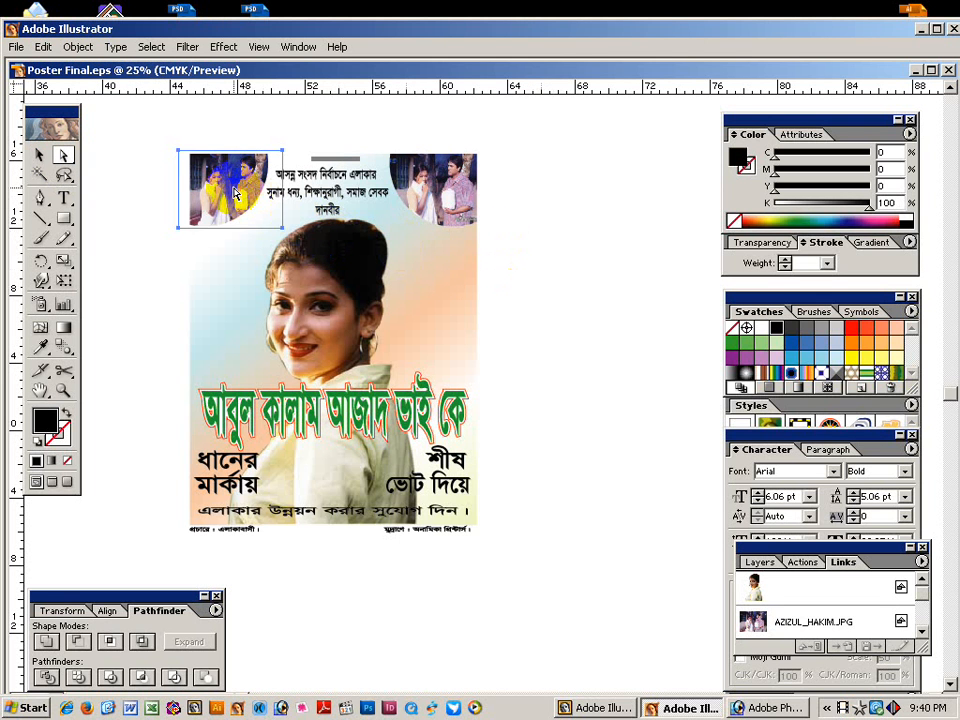
left_click(563, 290)
left_click(463, 208)
left_click(311, 275)
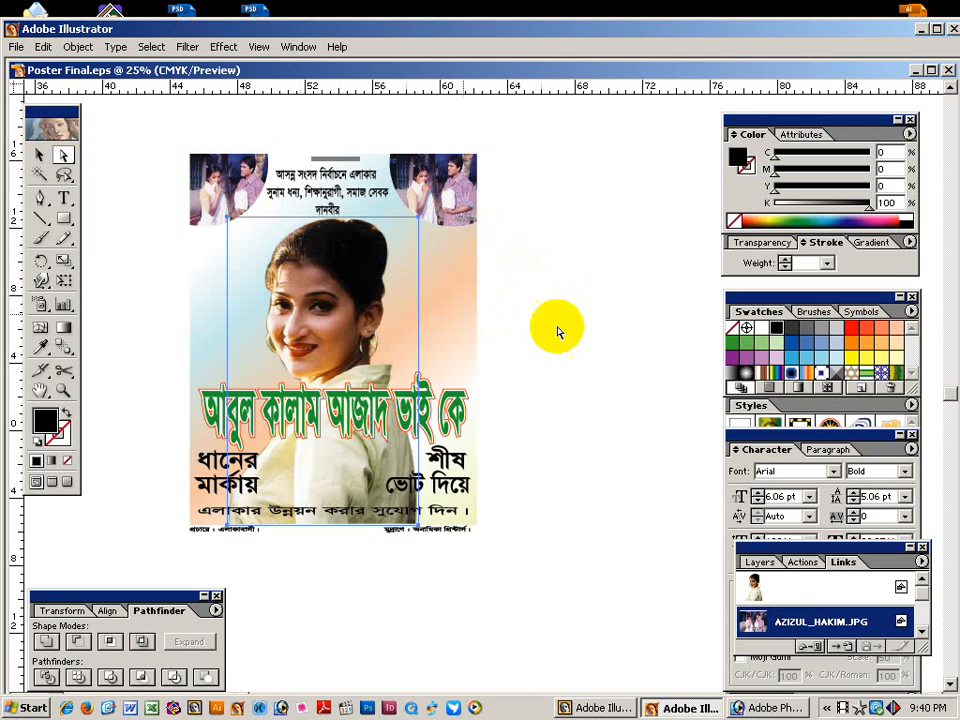
left_click(560, 332)
left_click(332, 305)
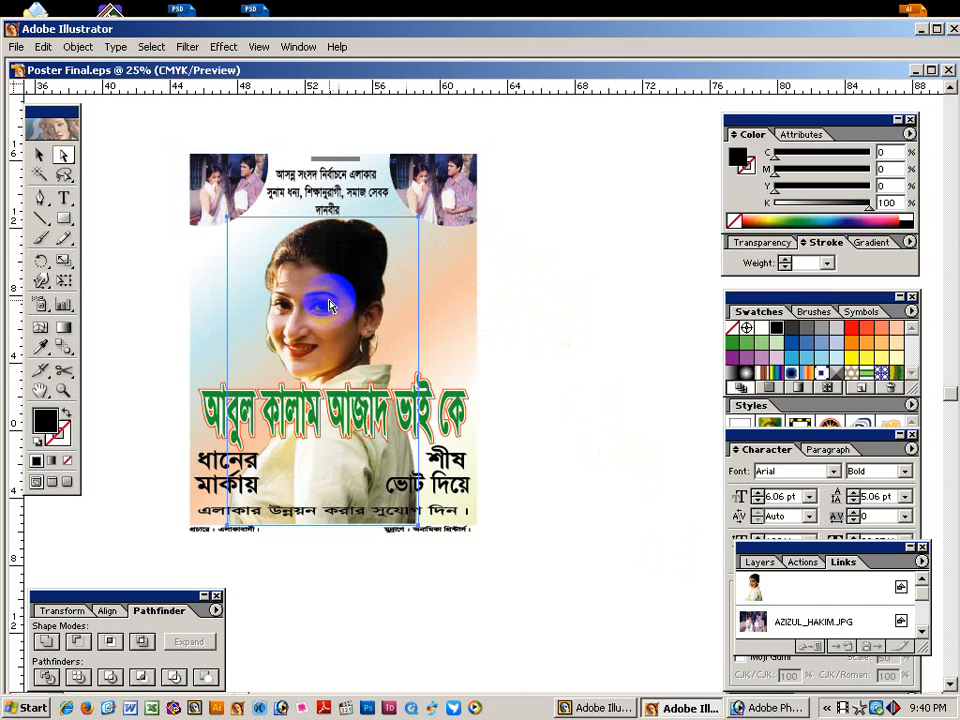
Select the top-right photo and apply Filter > Colors > Convert to CMYK.
left_click(187, 47)
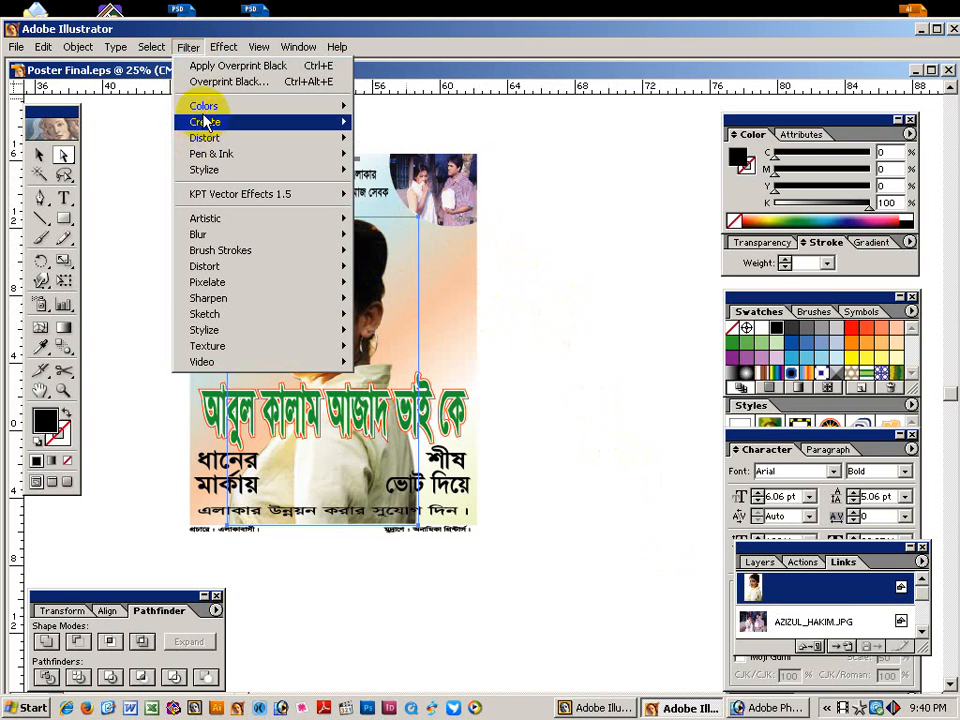
mouse_move(204, 107)
left_click(522, 235)
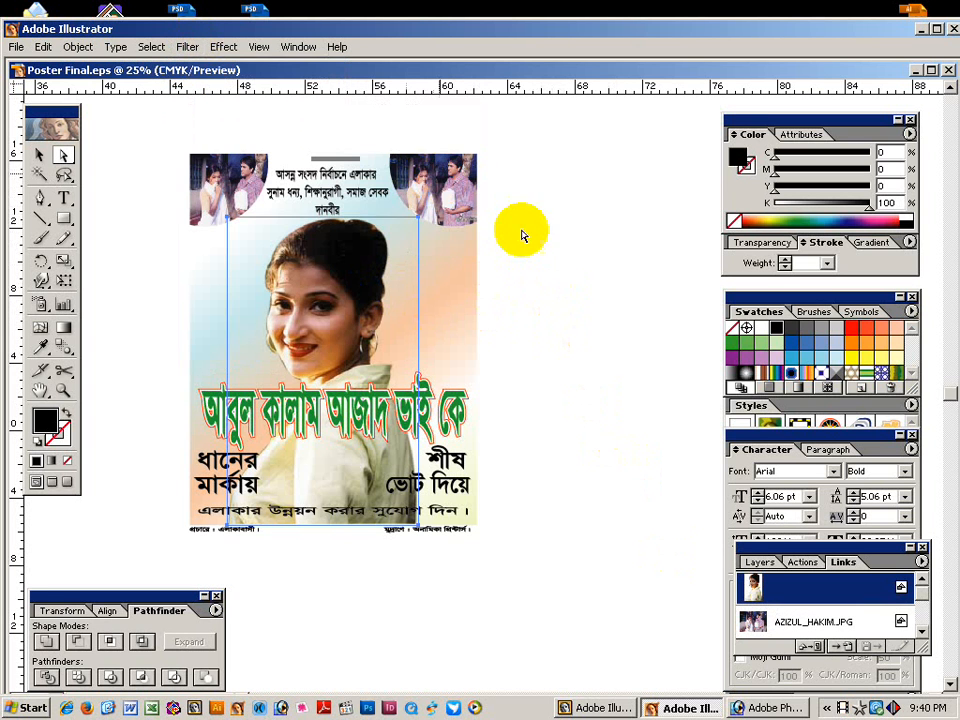
left_click(405, 178)
left_click(182, 48)
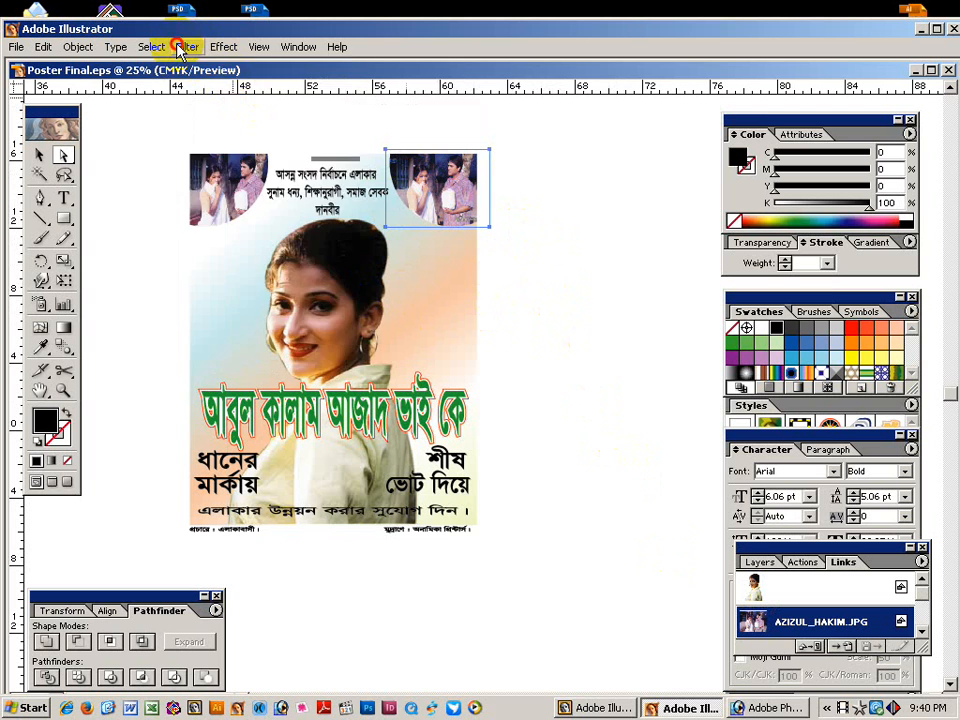
mouse_move(356, 124)
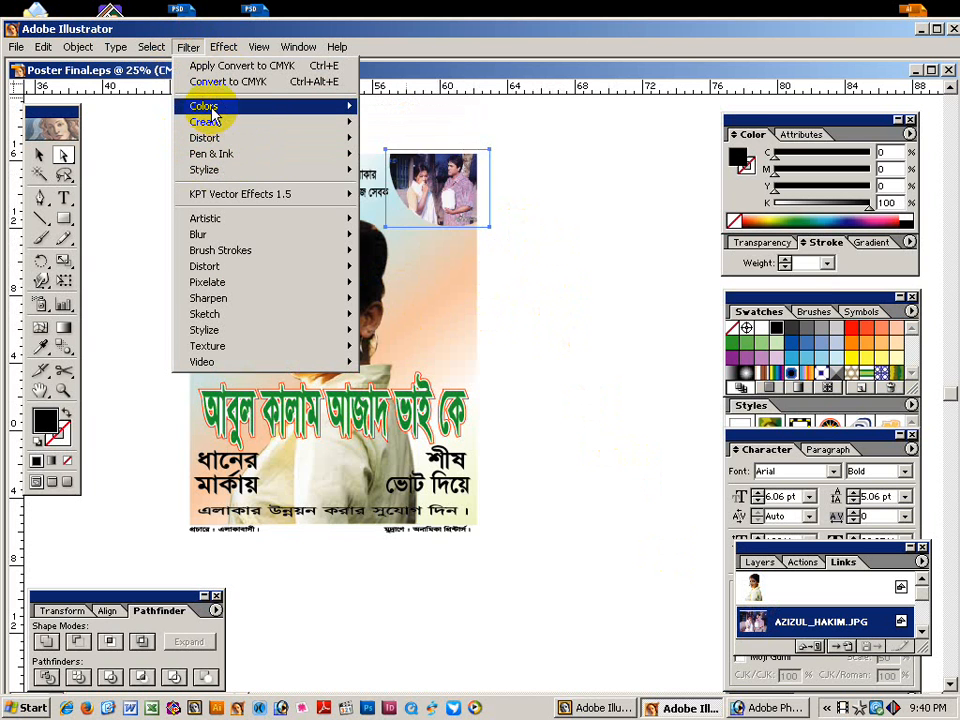
mouse_move(212, 107)
left_click(456, 170)
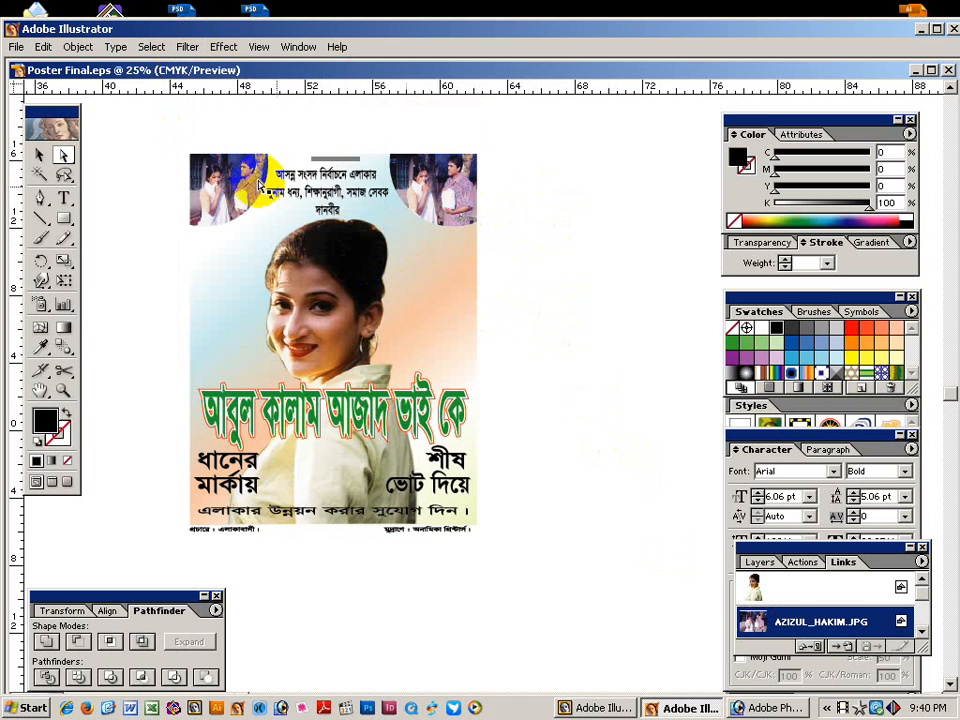
Deselect the converted photo to view the finished poster.
left_click(514, 264)
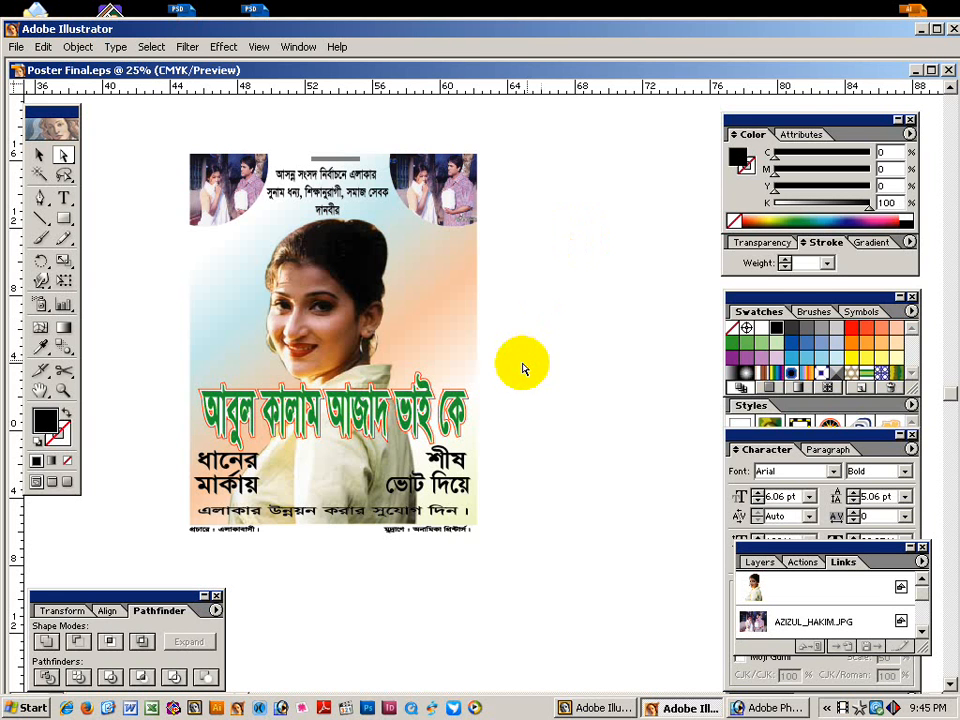
Switch to the Selection tool, minimise Illustrator and bring Photoshop to the front.
left_click(40, 154)
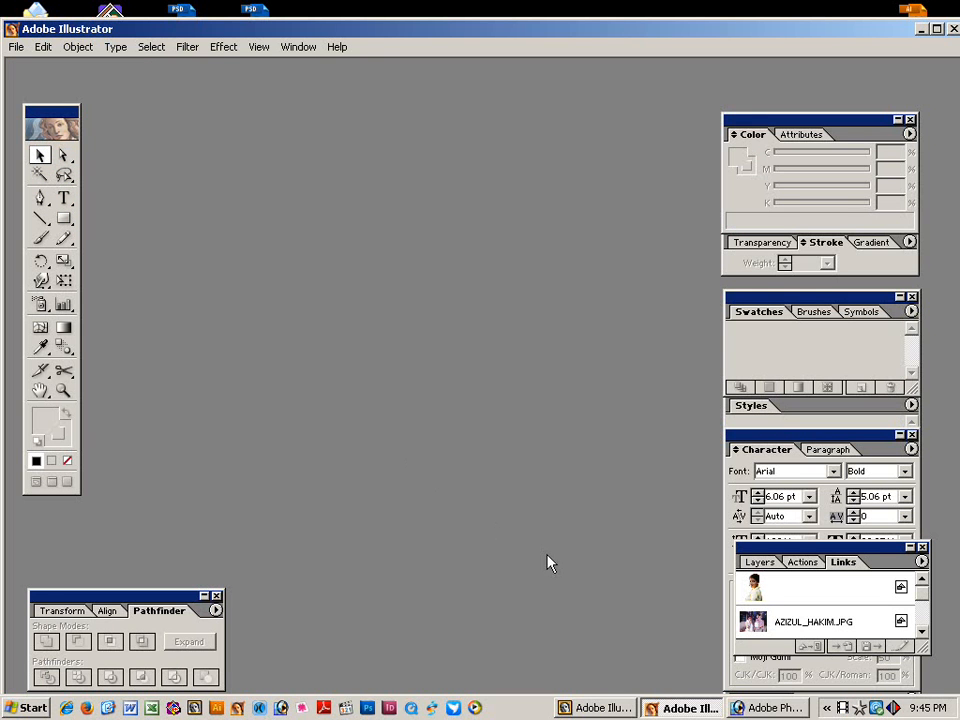
left_click(692, 712)
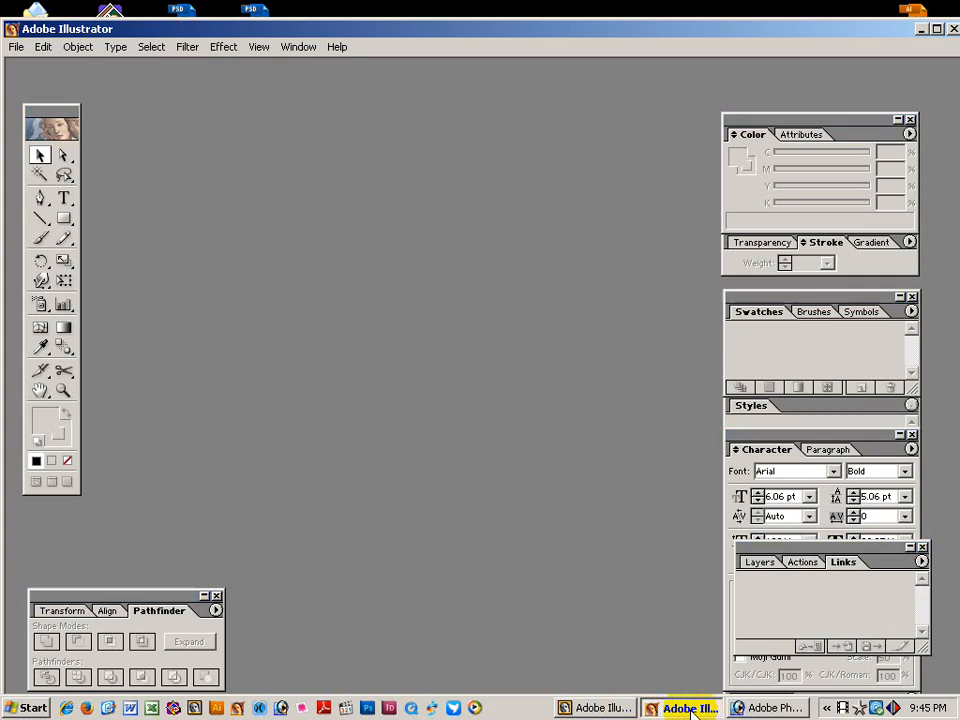
left_click(765, 708)
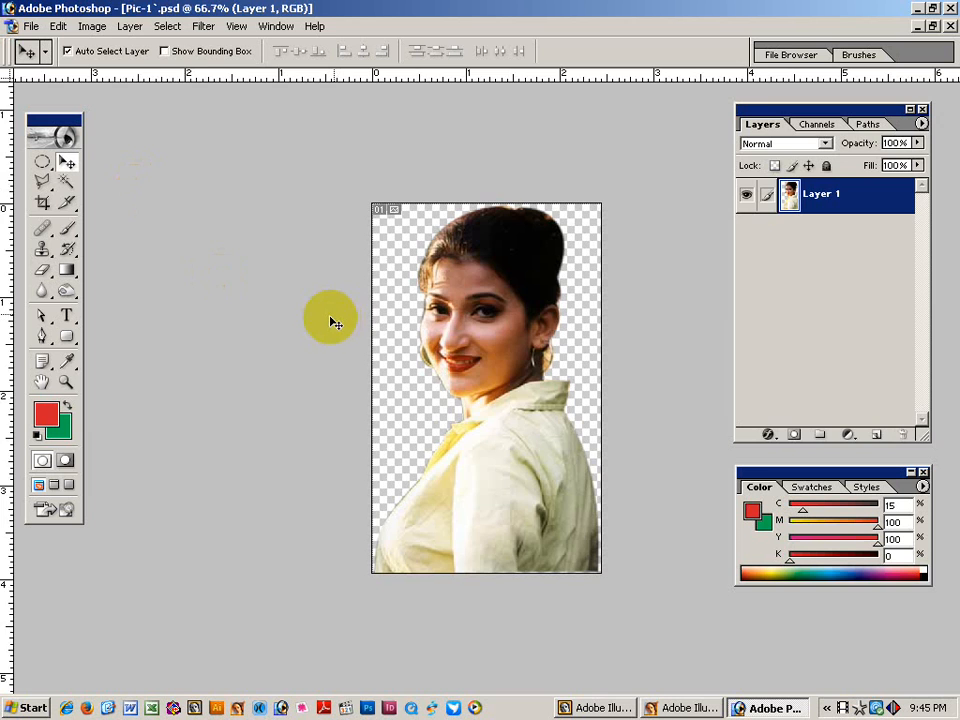
Close Pic-1 and browse the Open dialog to the Student scan folder on Local Disk (D:).
key("ctrl+w")
left_click(13, 27)
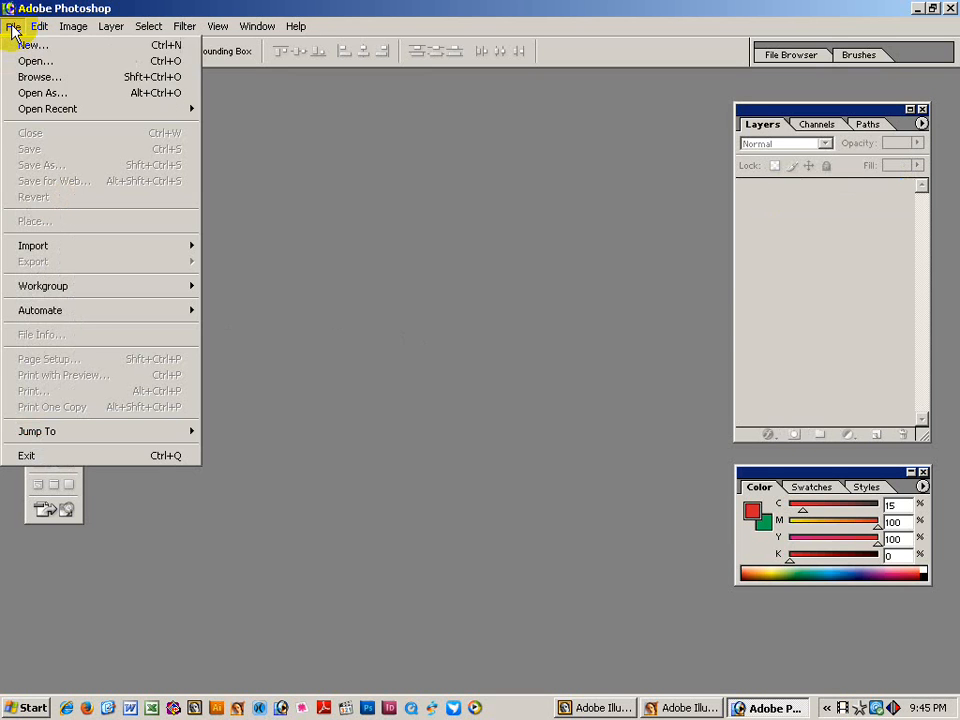
left_click(28, 62)
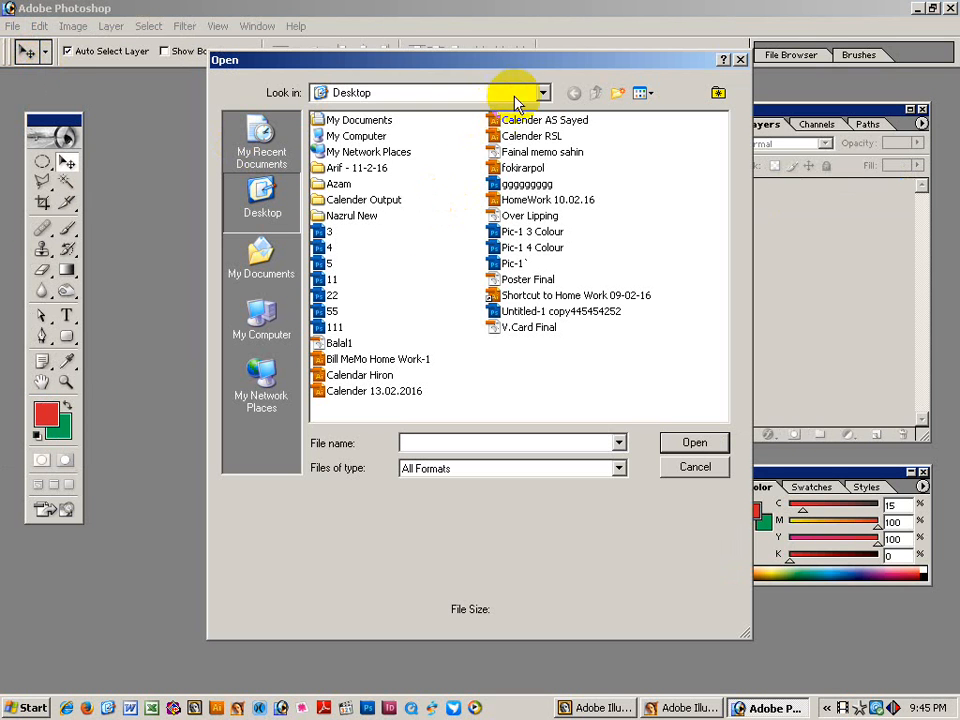
left_click(542, 92)
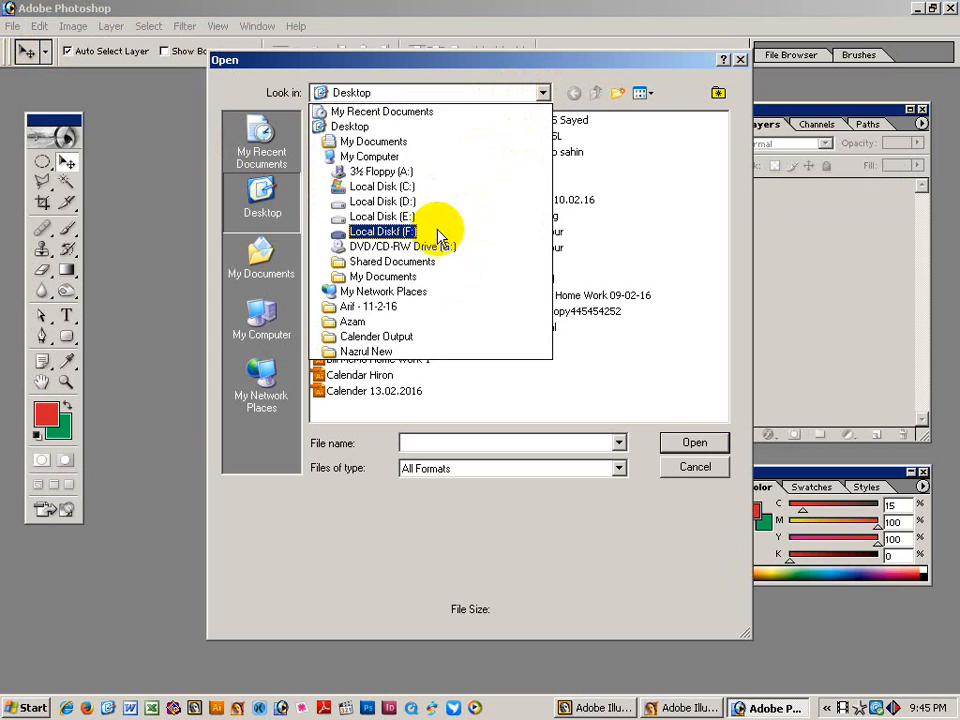
left_click(400, 201)
left_click(392, 296)
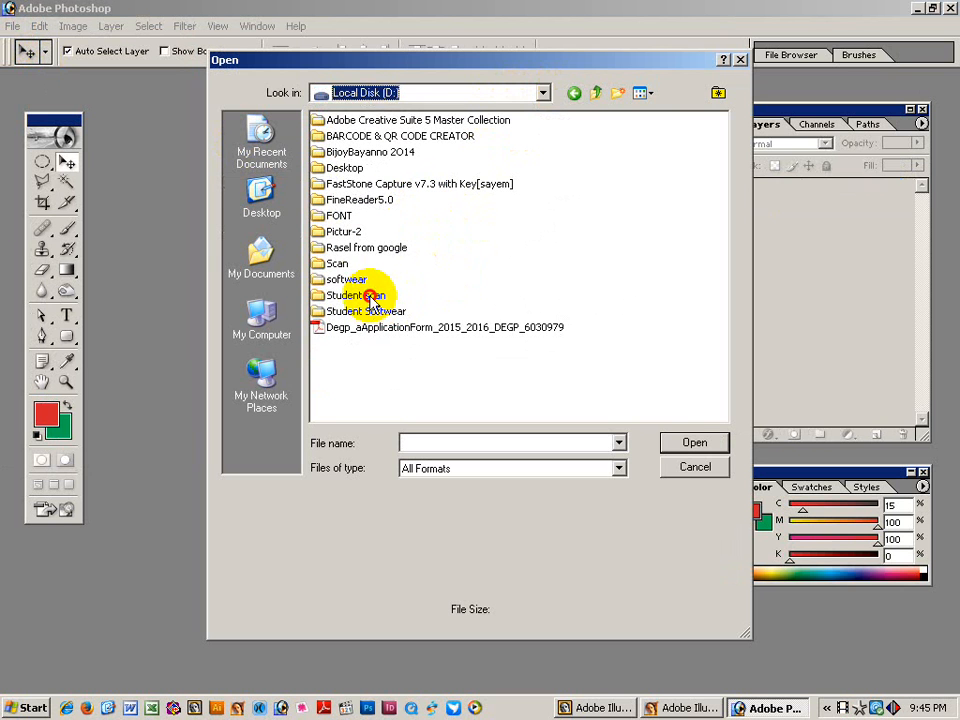
left_click(681, 445)
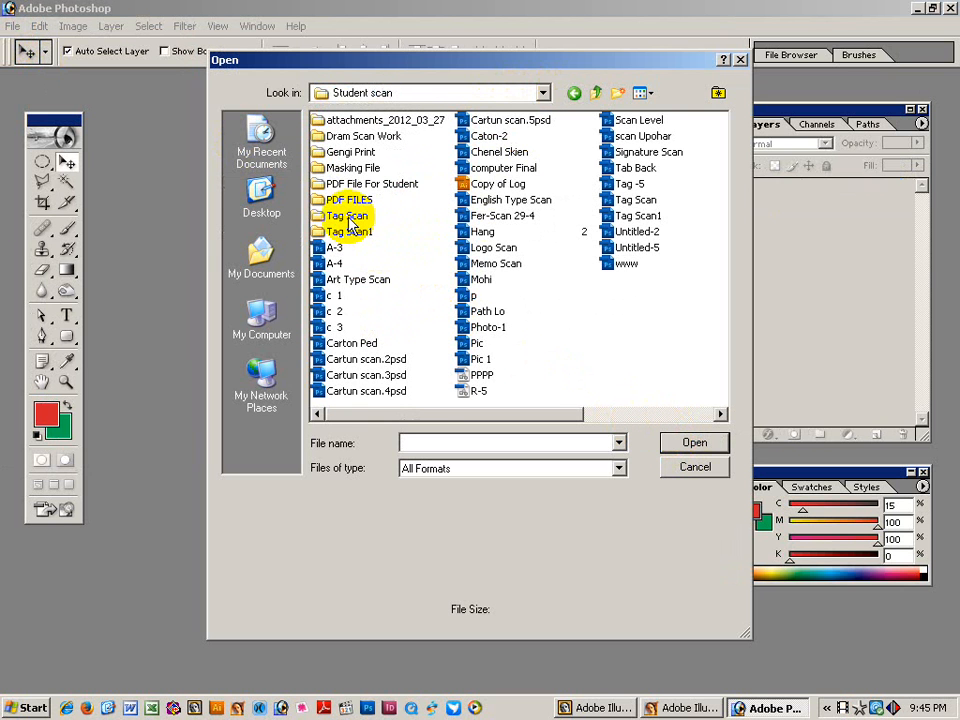
In the Tag Scan1 folder, preview the scans from A-3 down to Photo-1.
left_click(348, 216)
left_click(346, 232)
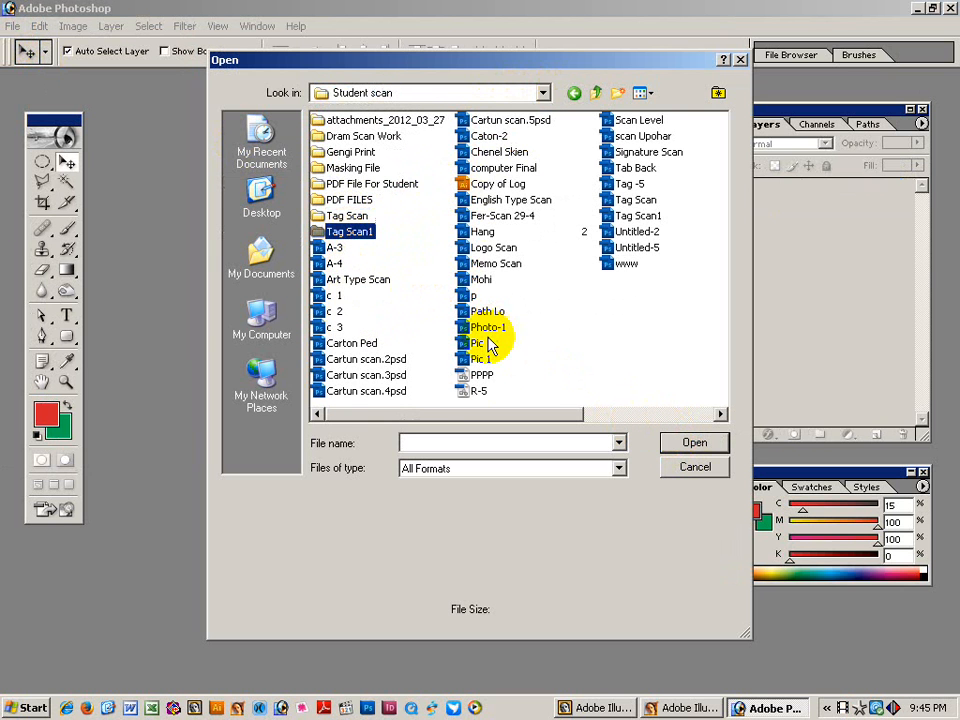
left_click(335, 249)
key("Down")
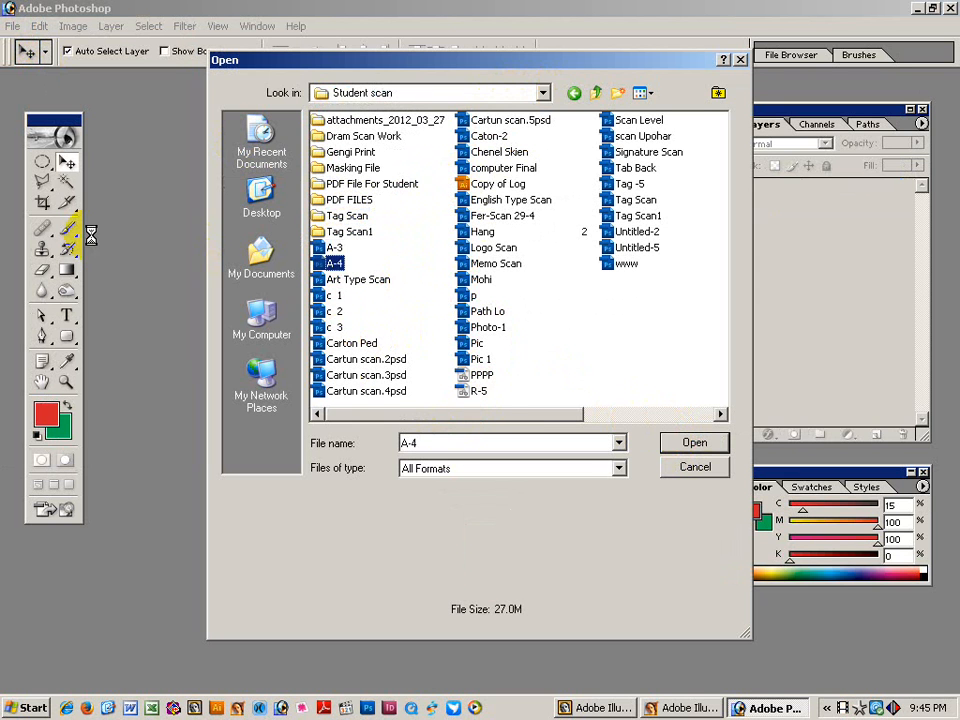
key("Down")
key("Down")
key("Down")
key("Down")
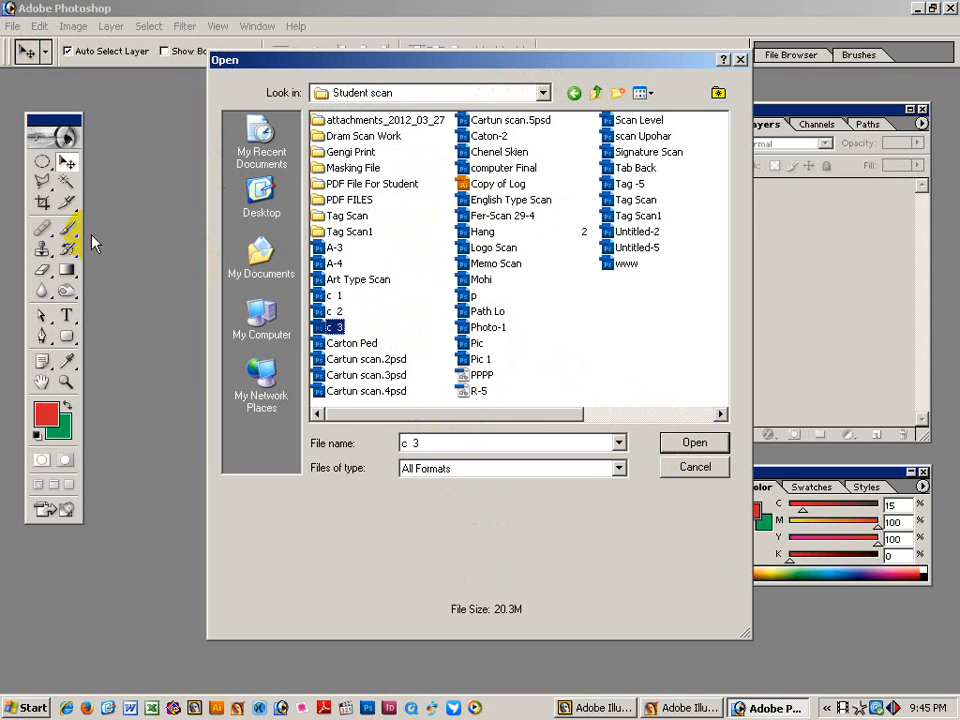
key("Down")
key("Down")
key("Down")
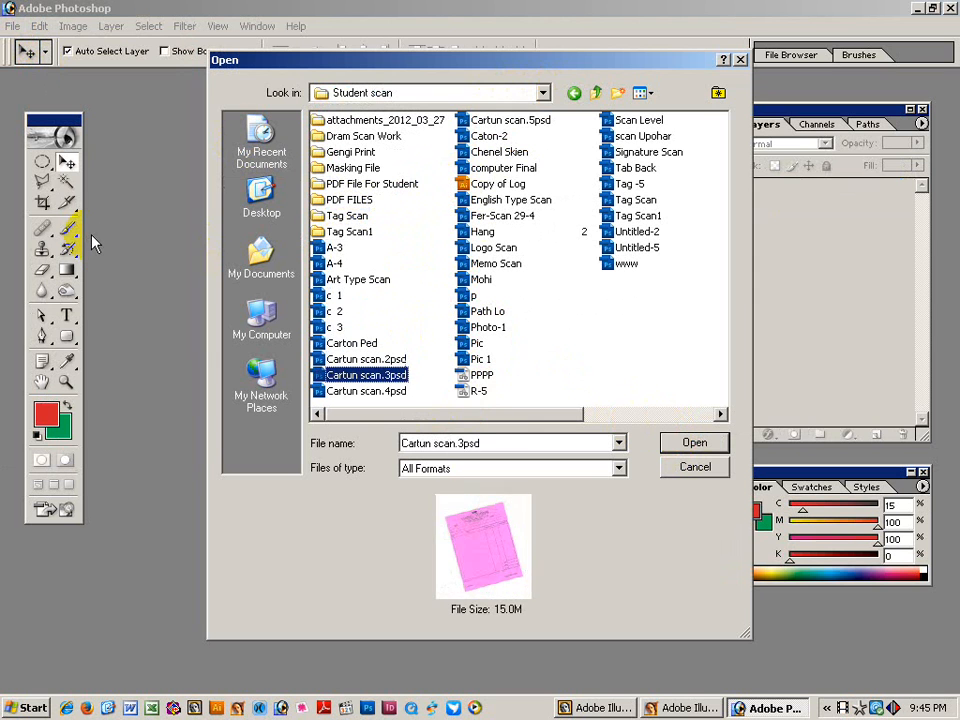
key("Down")
key("Down")
key("Down")
key("Down")
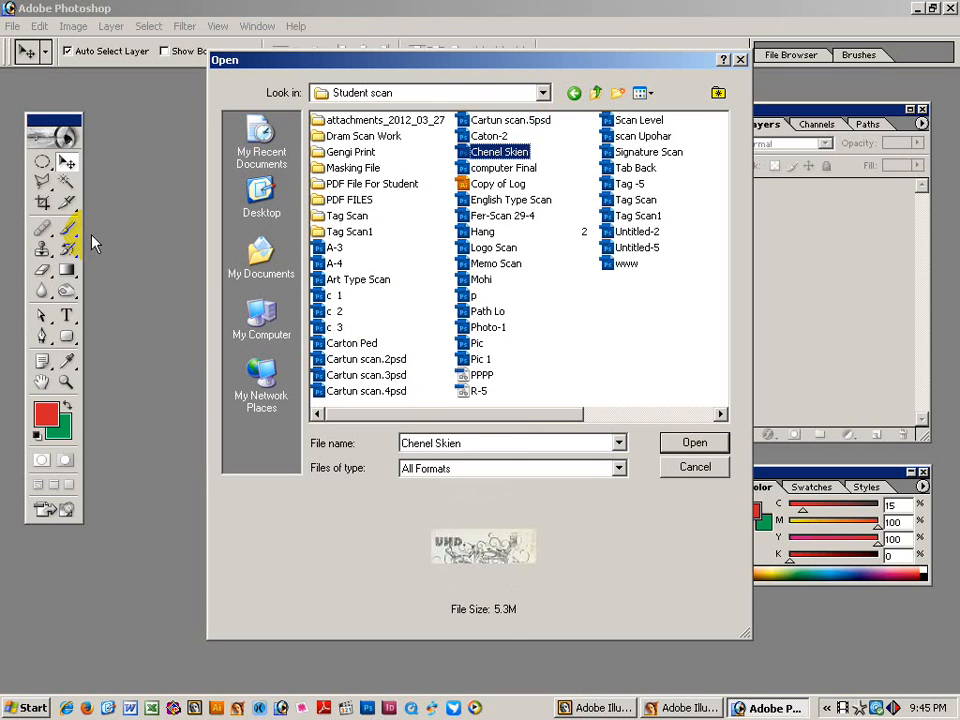
key("Down")
key("Down")
key("Down")
key("Down")
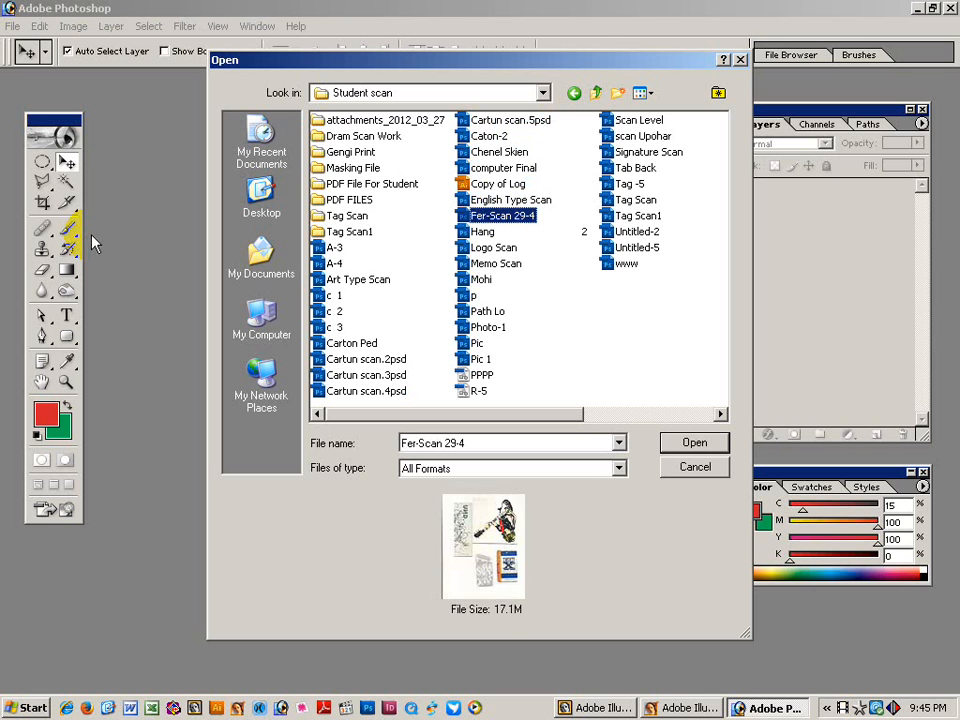
key("Down")
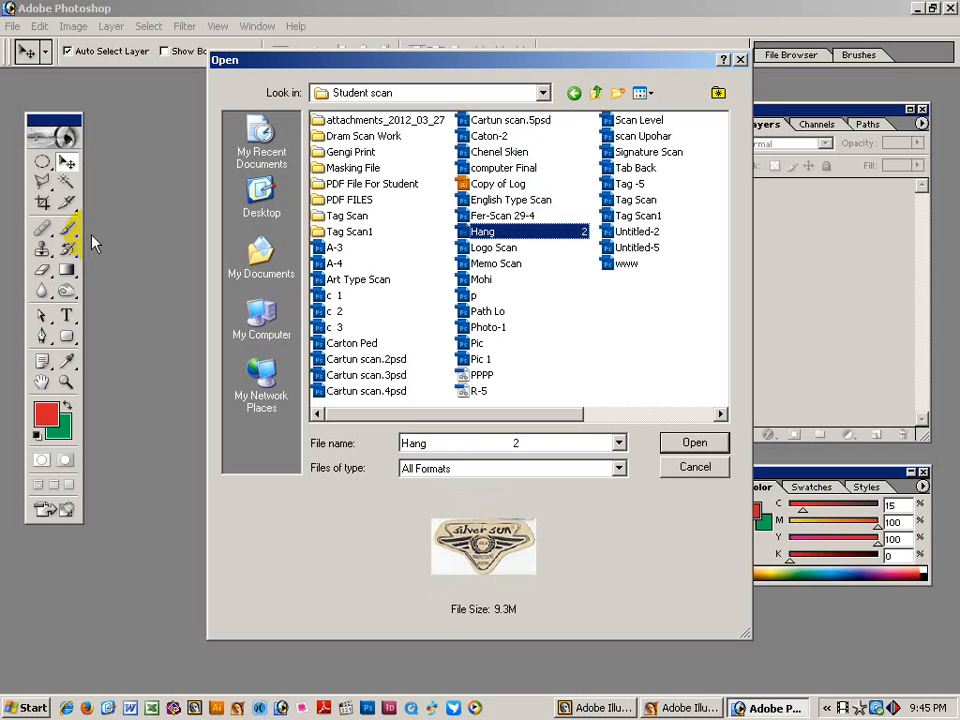
key("Down")
key("Down")
key("Down")
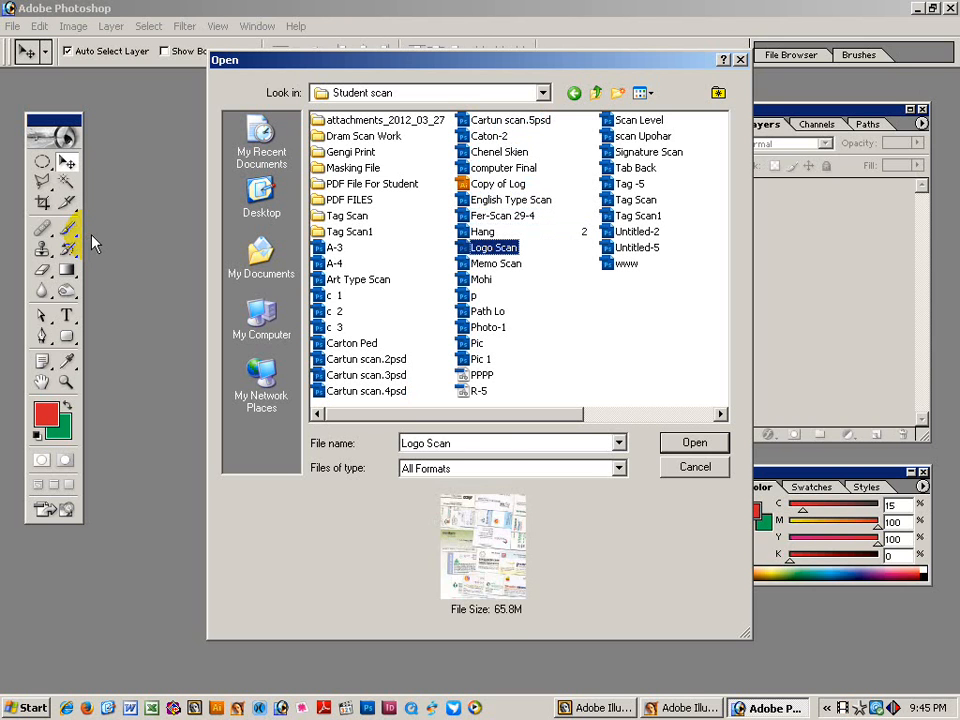
key("Down")
key("Down")
key("Down")
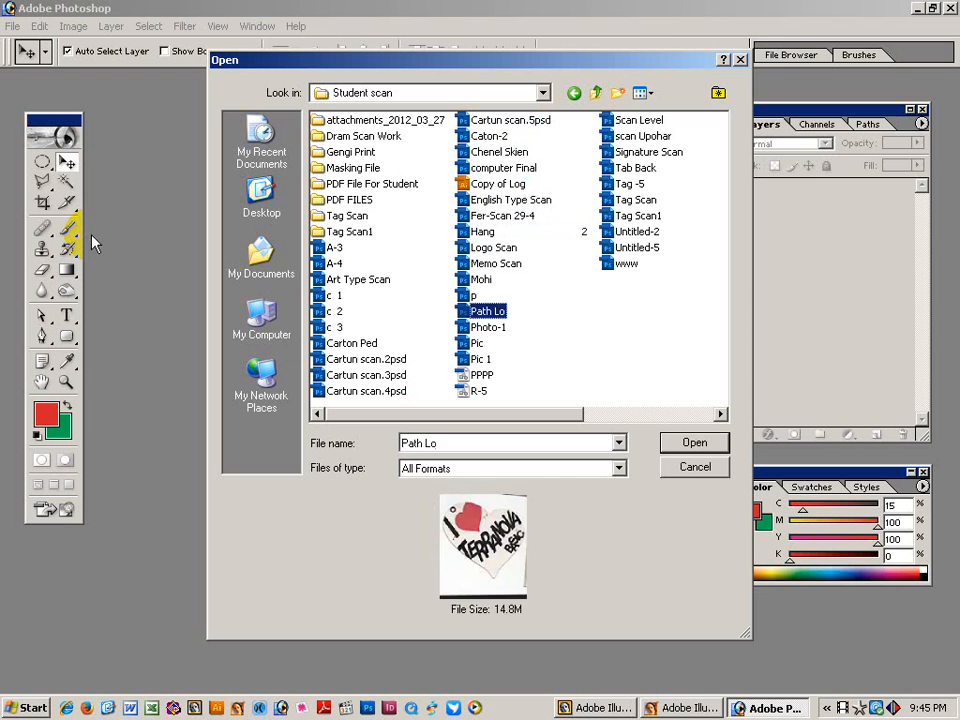
Preview the remaining scans through Untitled-5, then open Tag Scan1, dismissing the disk warning.
key("Up")
key("Down")
key("Down")
key("Down")
key("Down")
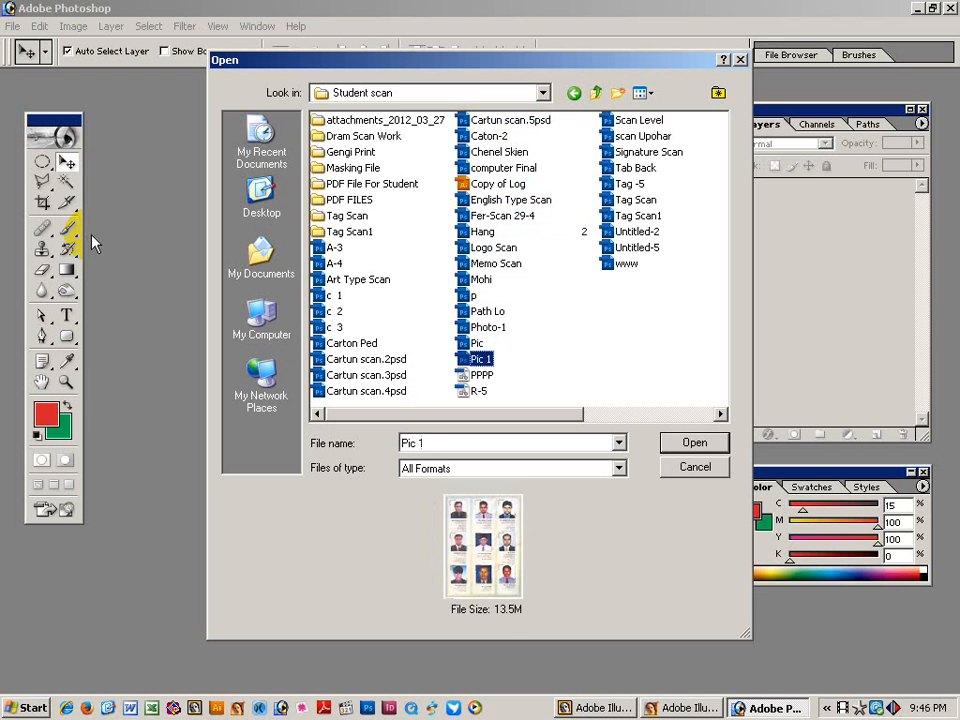
key("Down")
key("Down")
key("Down")
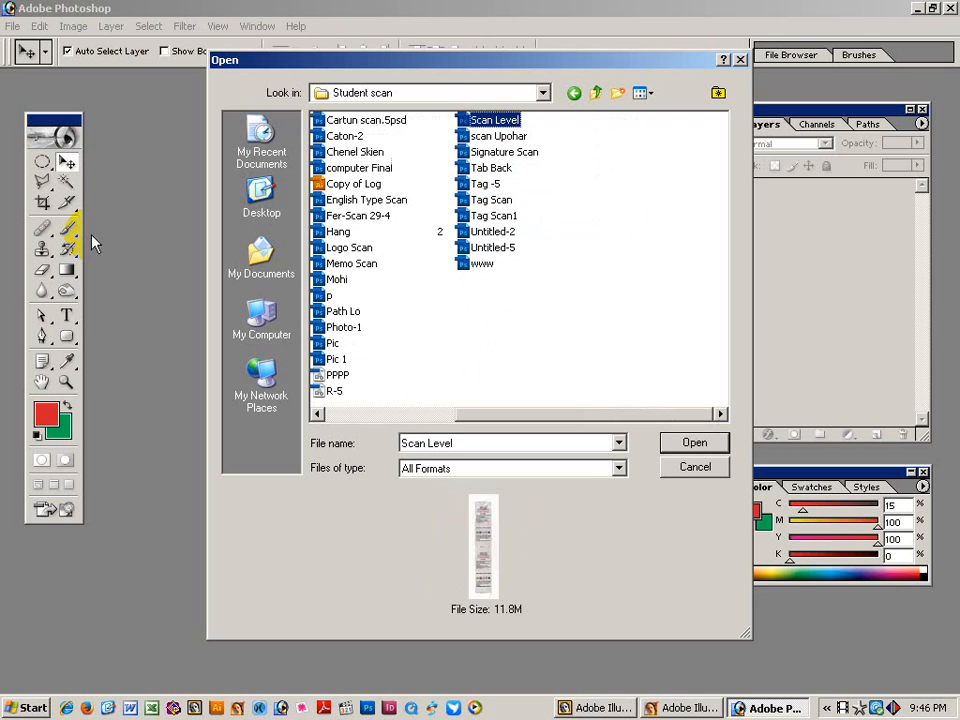
key("Down")
key("Down")
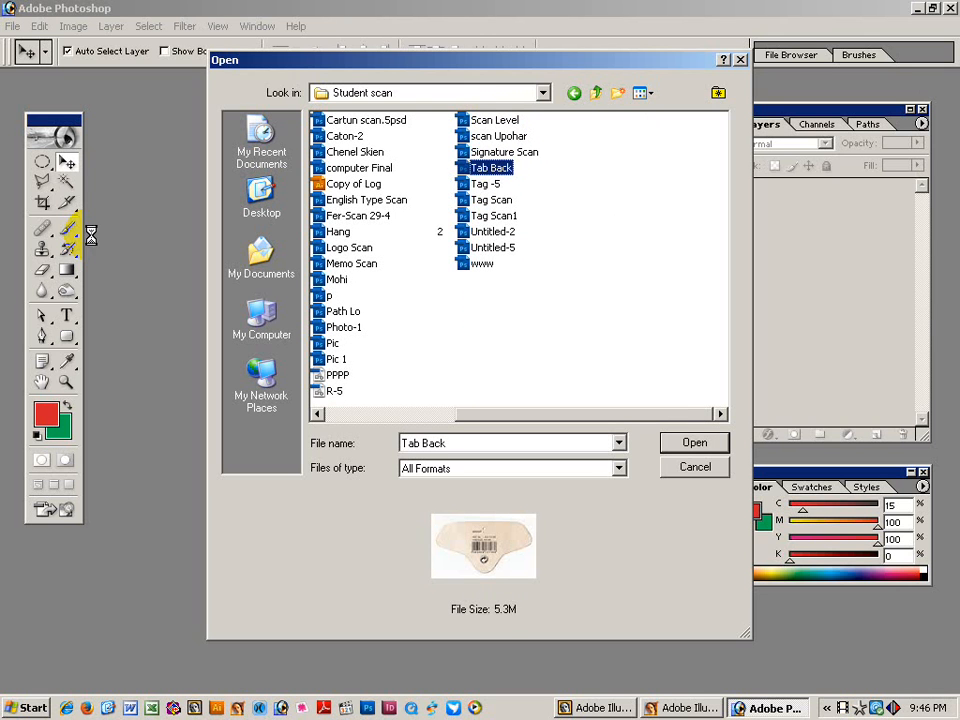
key("Down")
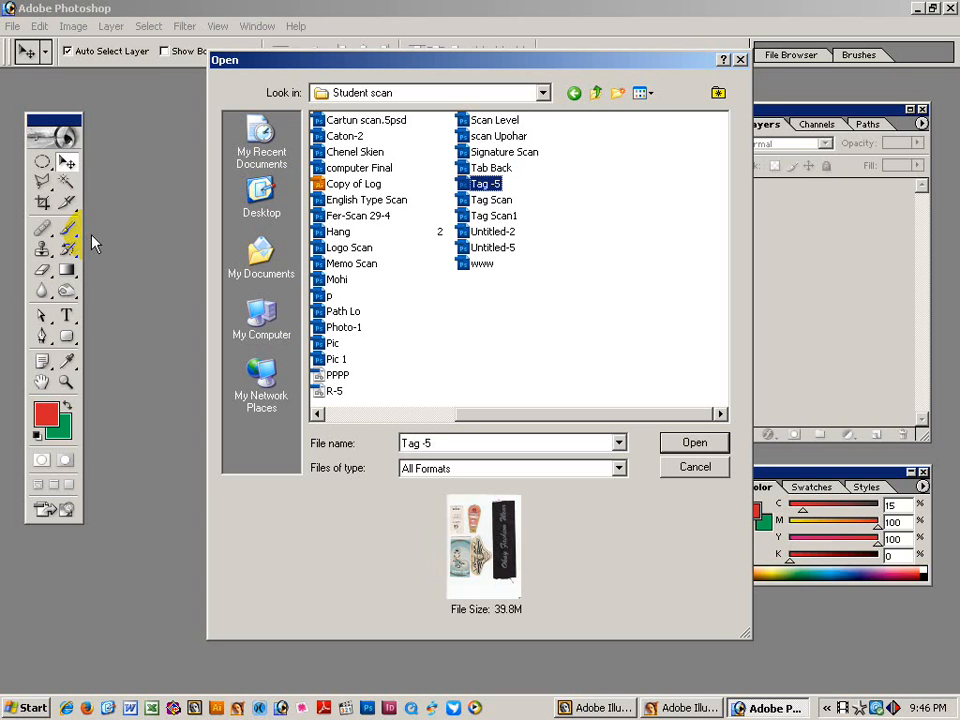
key("Down")
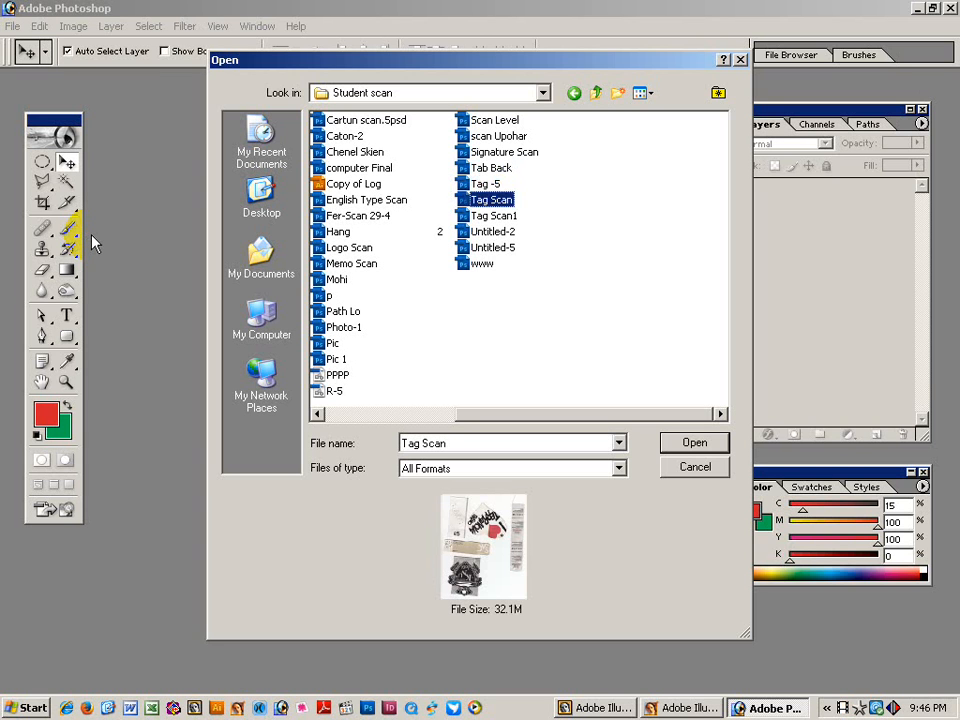
key("Down")
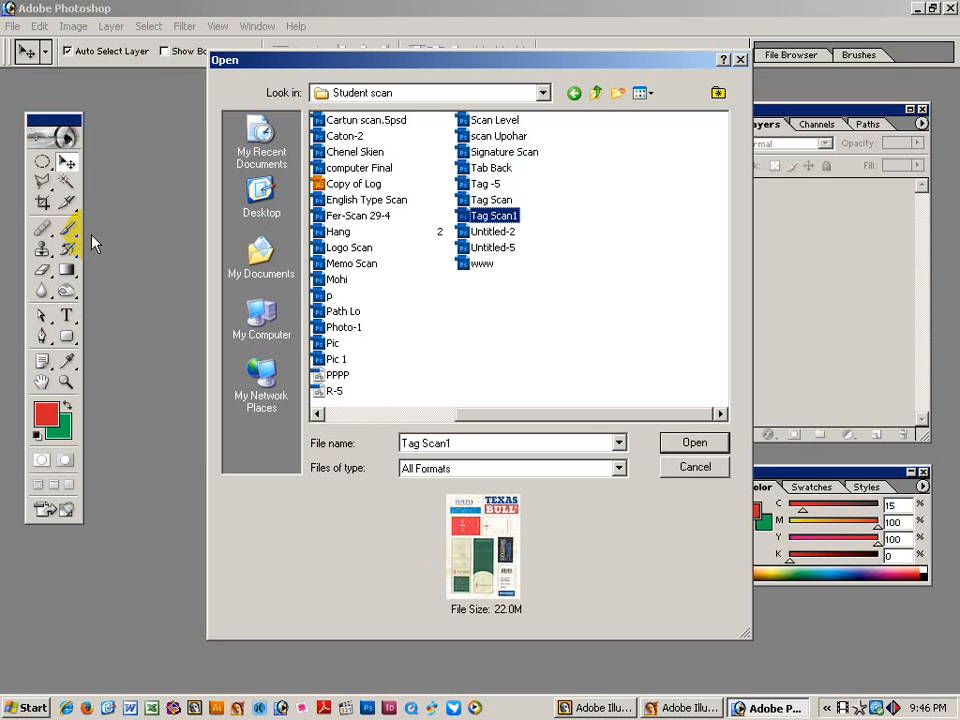
key("Down")
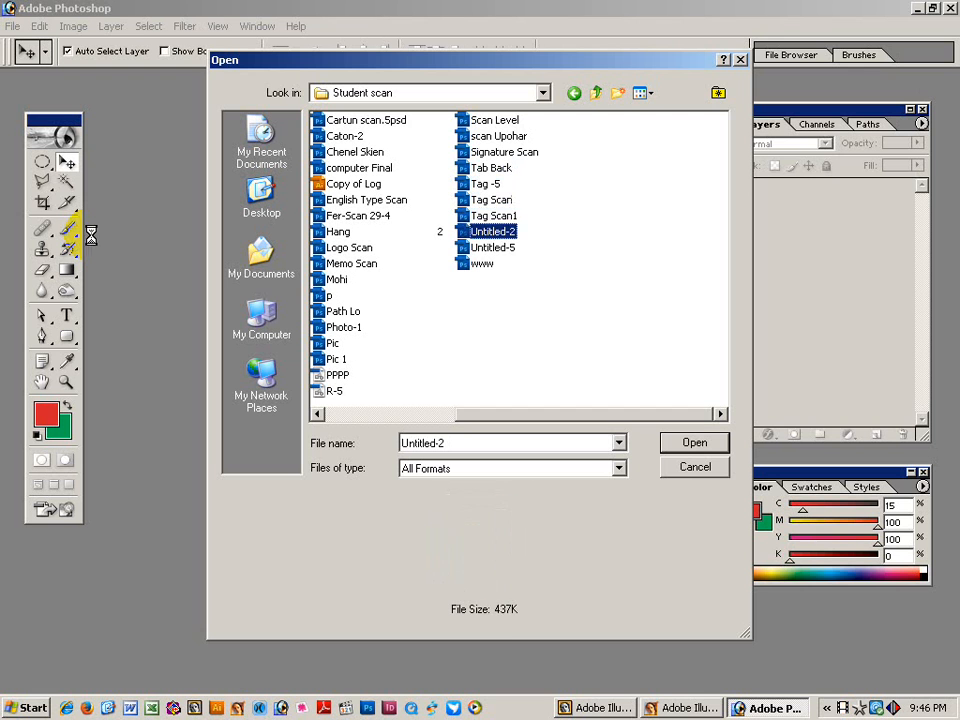
key("Down")
key("Up")
key("Up")
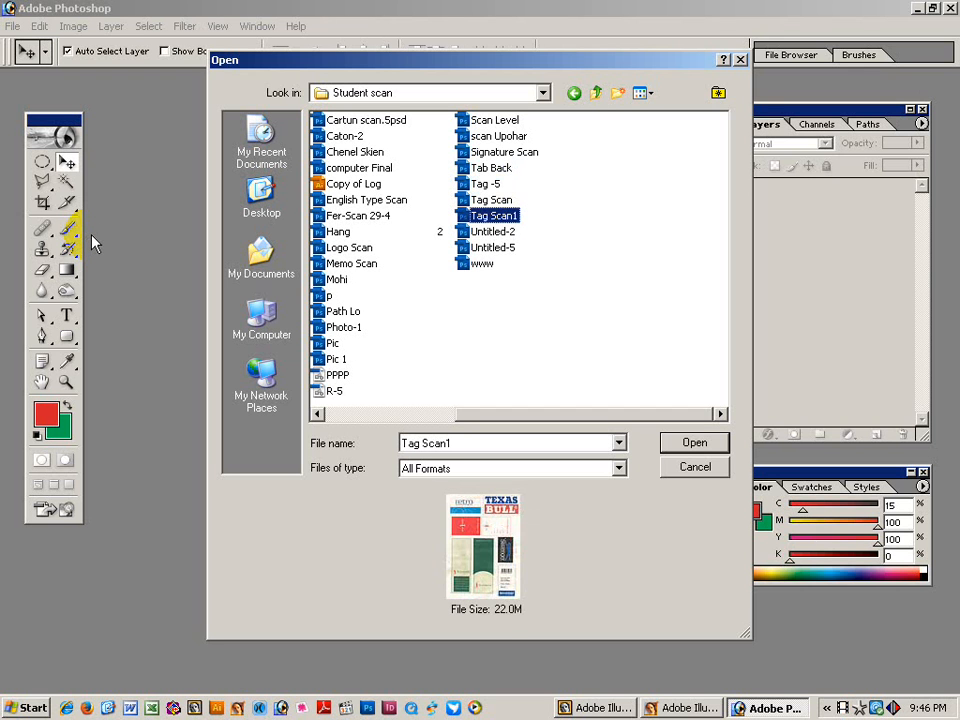
left_click(692, 442)
left_click(491, 296)
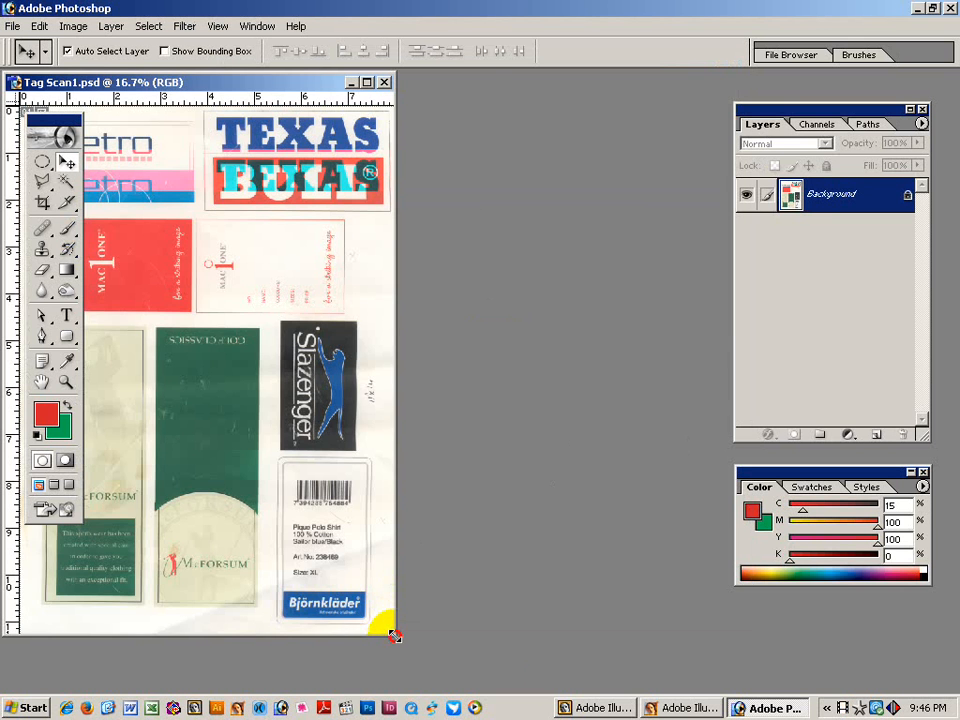
Zoom in and pan around the Slazenger tag to inspect the puma's outline.
left_click_drag(394, 634, 729, 686)
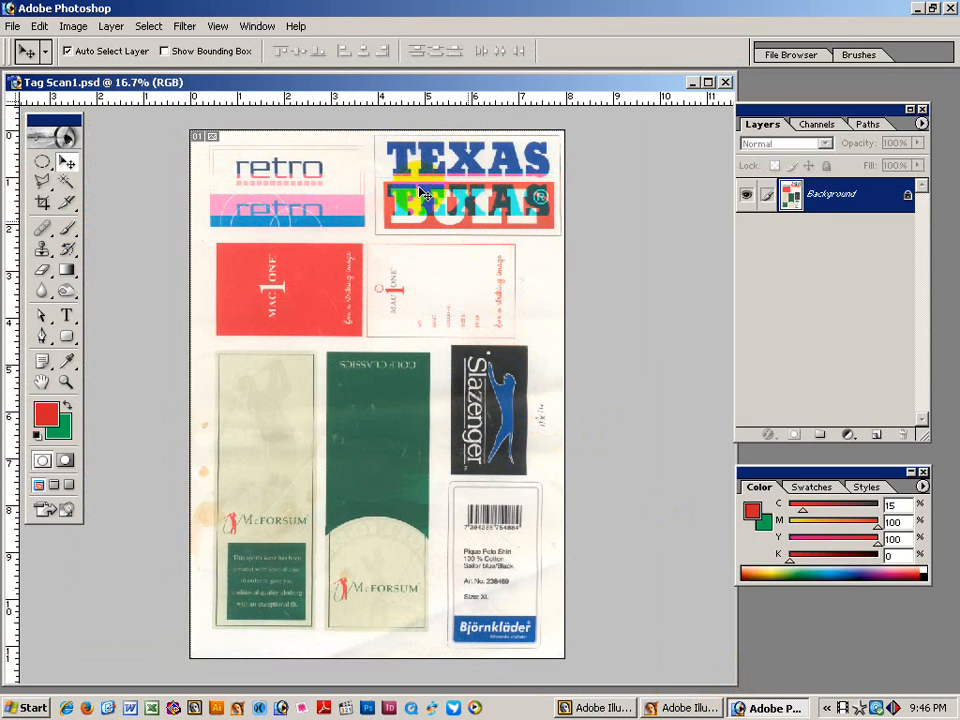
mouse_move(272, 290)
left_mouse_down()
mouse_move(297, 286)
mouse_move(276, 285)
left_mouse_up()
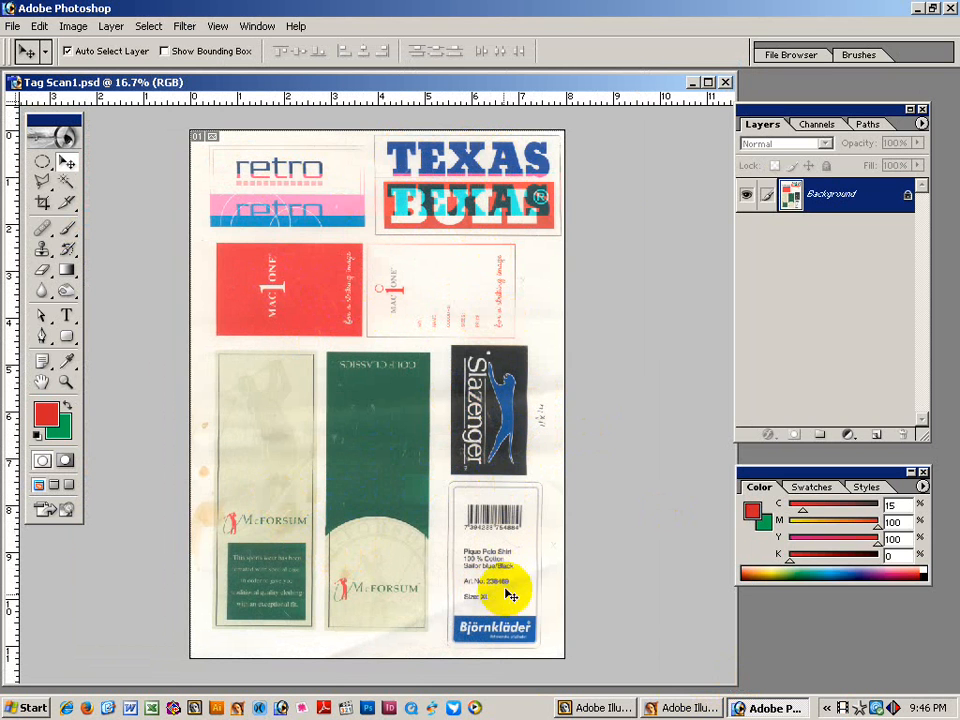
left_click_drag(447, 313, 589, 531)
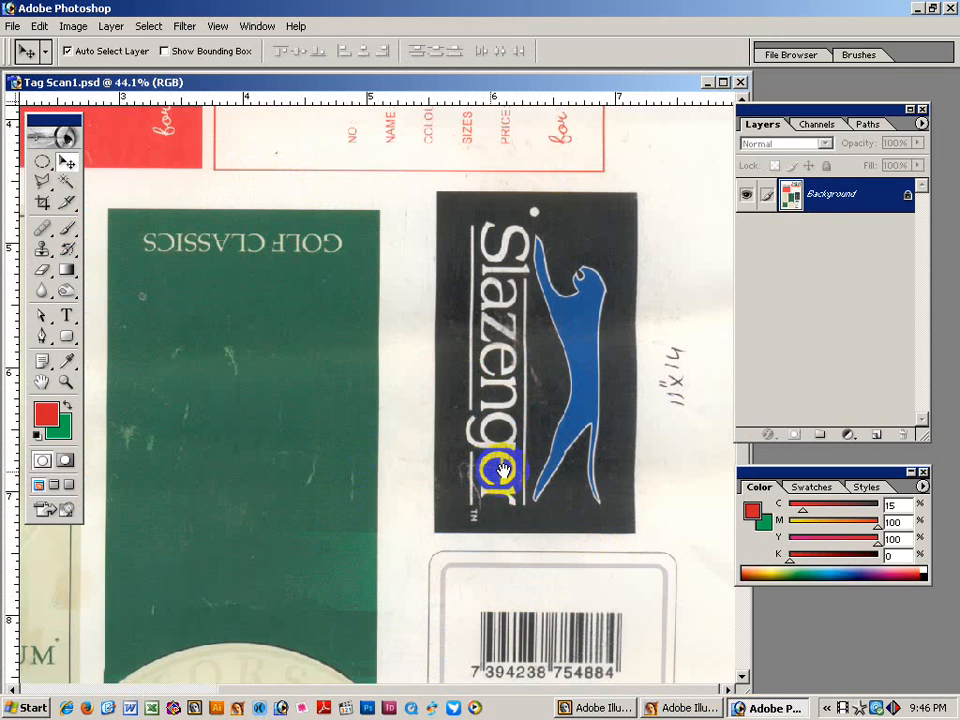
left_click_drag(525, 321, 534, 508)
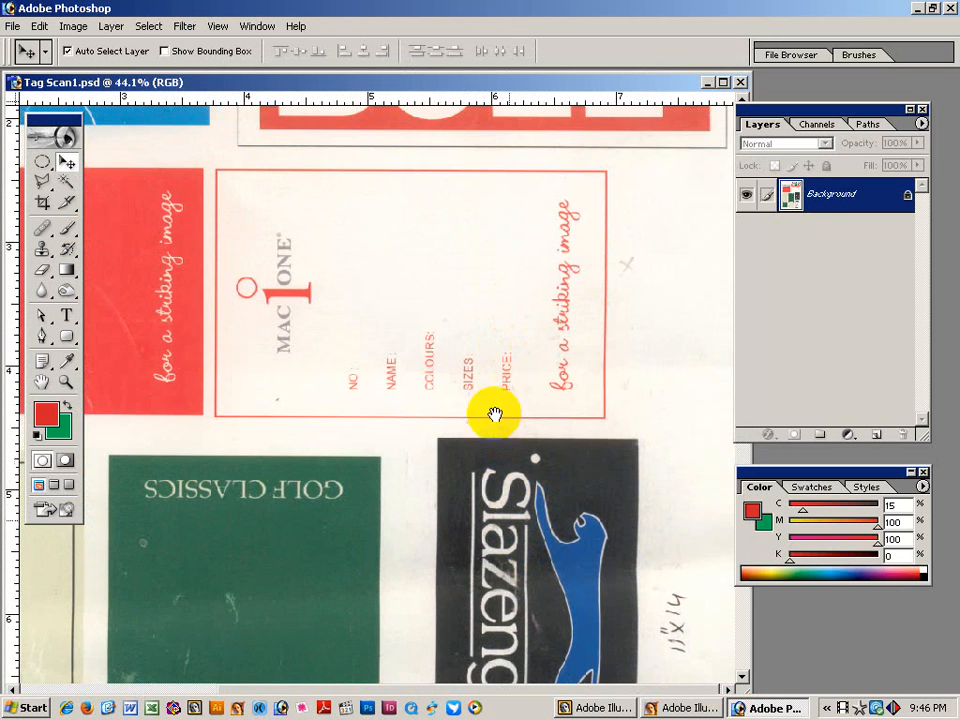
left_click_drag(505, 335, 515, 180)
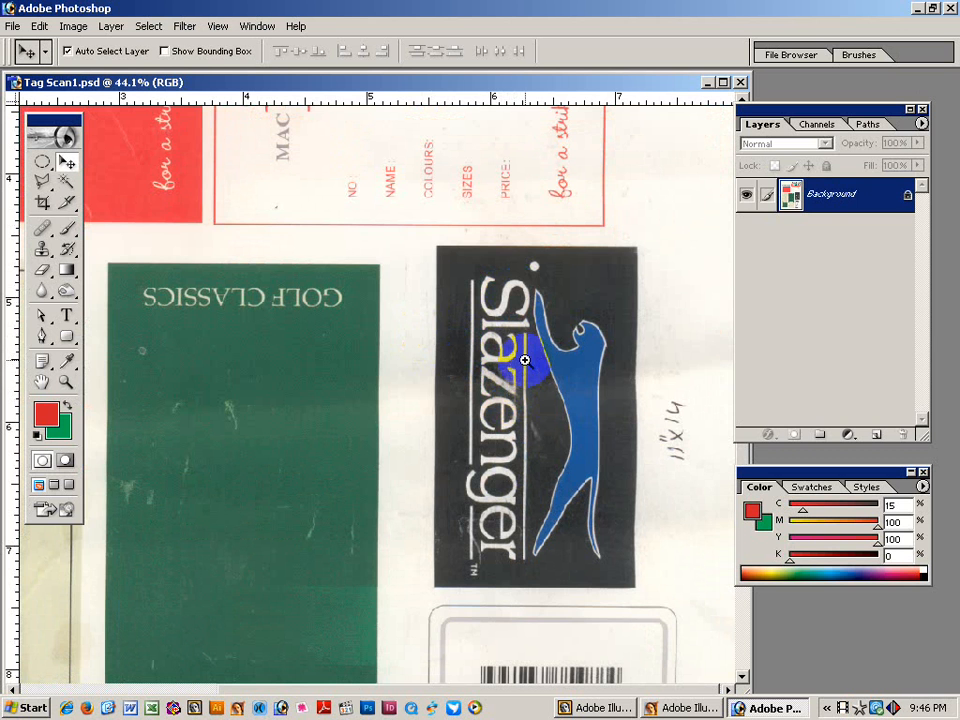
left_click_drag(549, 312, 644, 363)
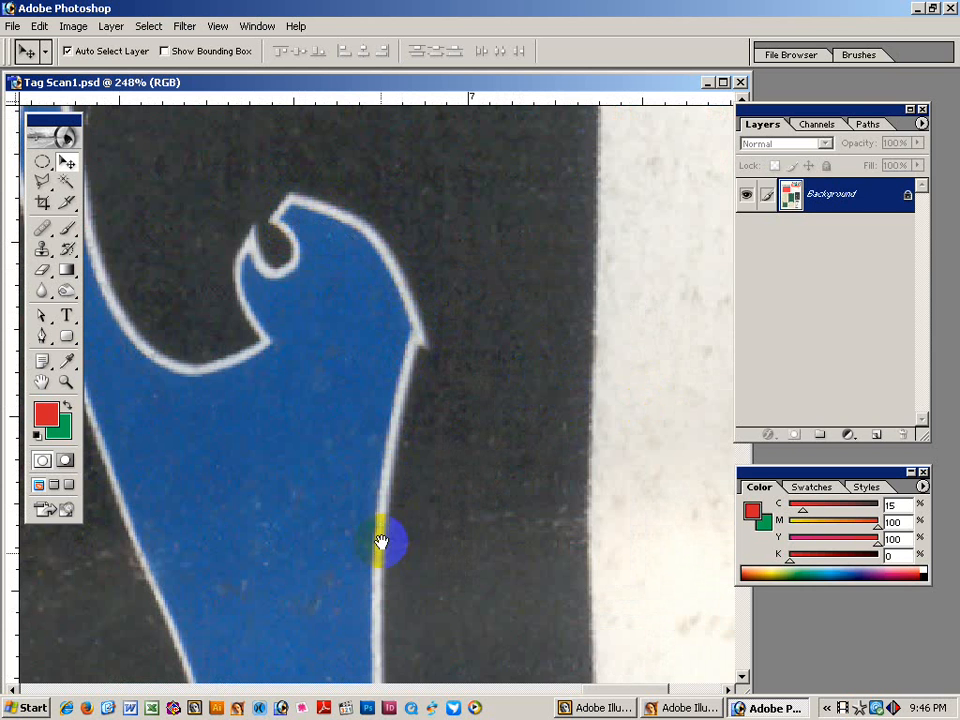
left_click_drag(381, 542, 408, 498)
left_click_drag(408, 550, 403, 190)
left_click_drag(374, 612, 362, 438)
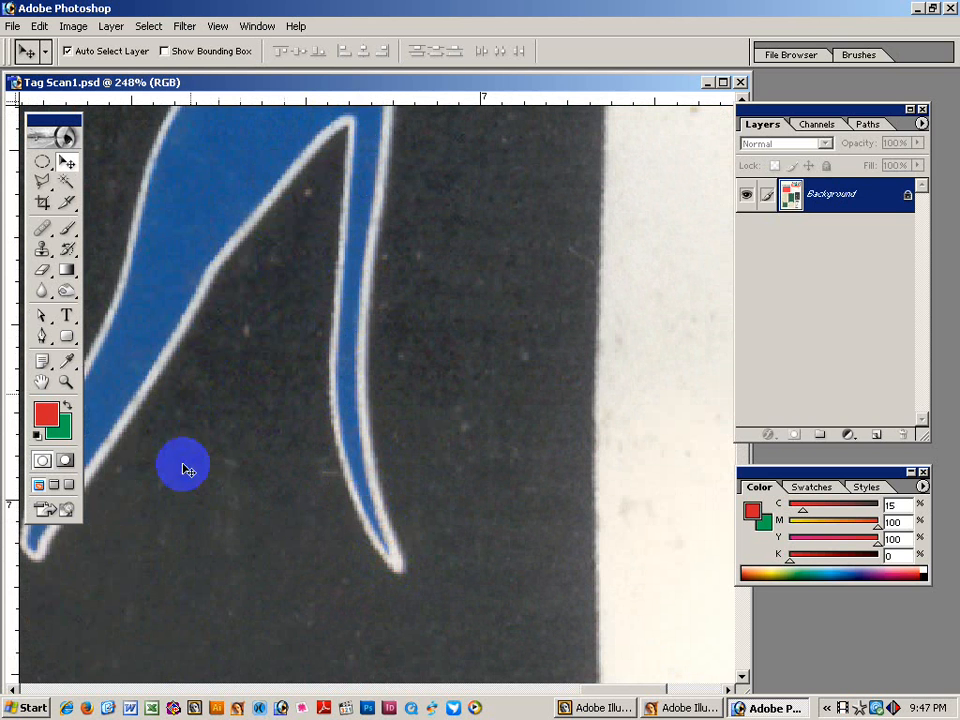
left_click_drag(195, 477, 358, 464)
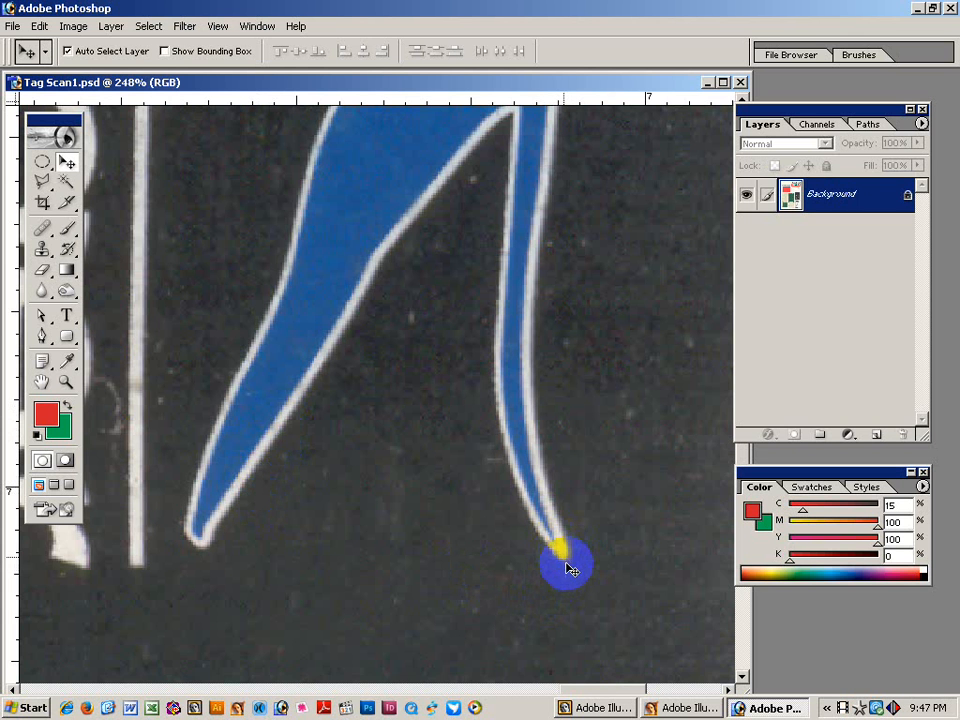
Zoom back out to the whole tag and drag a rectangular marquee around it.
left_click(510, 339, "alt")
left_click(508, 322, "alt")
left_click(507, 323, "alt")
left_click(508, 322, "alt")
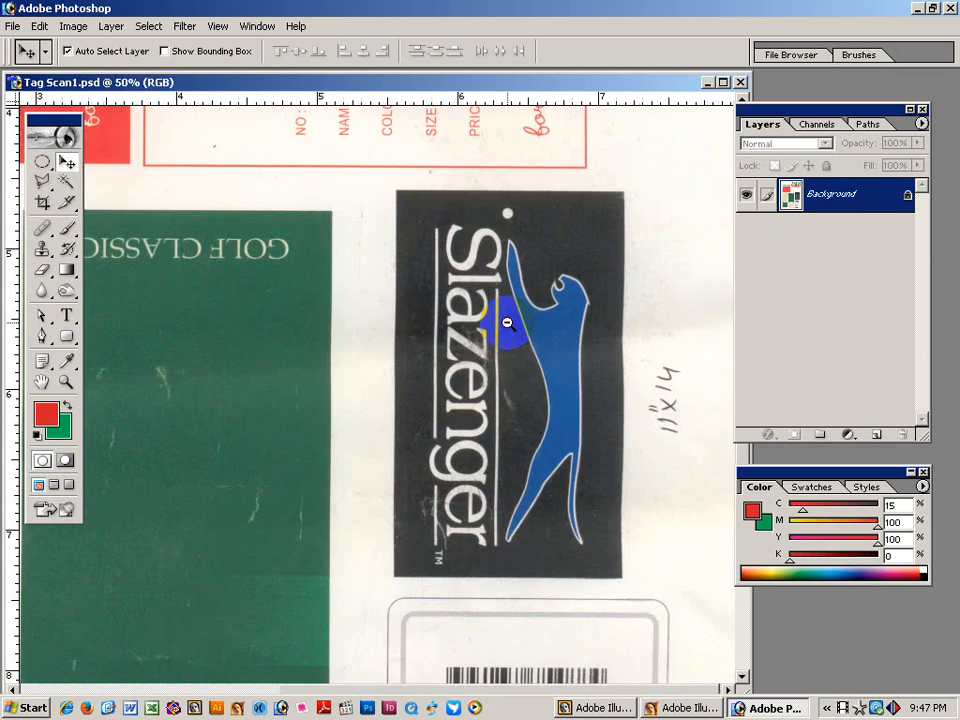
left_click_drag(45, 160, 74, 161)
left_click_drag(386, 183, 630, 588)
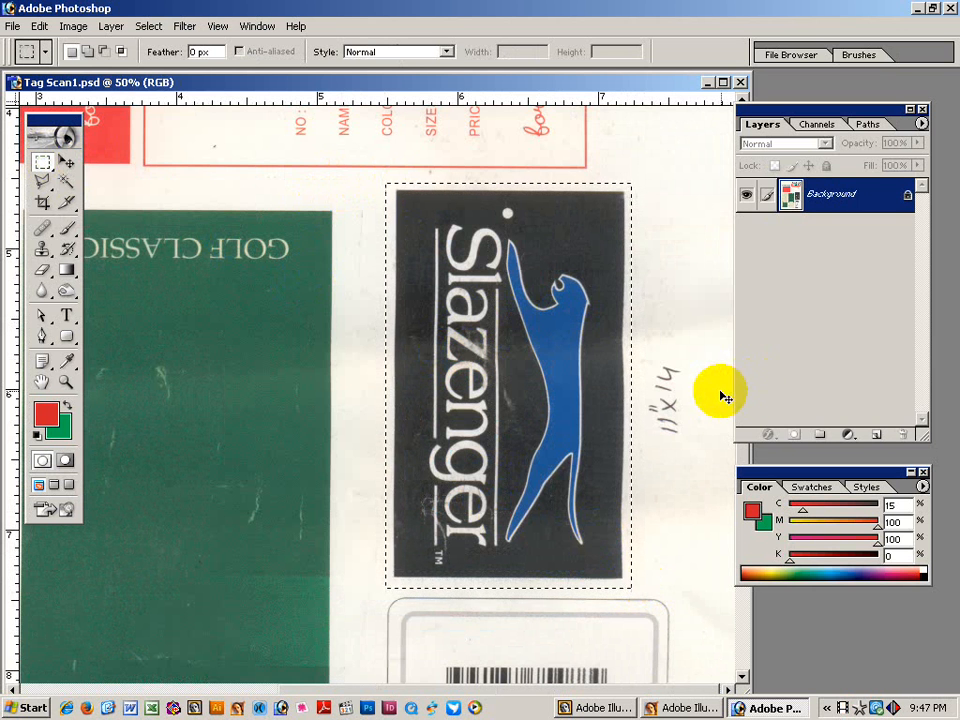
Paste the copied tag into a new document and rotate the canvas 90° counterclockwise.
key("ctrl+n")
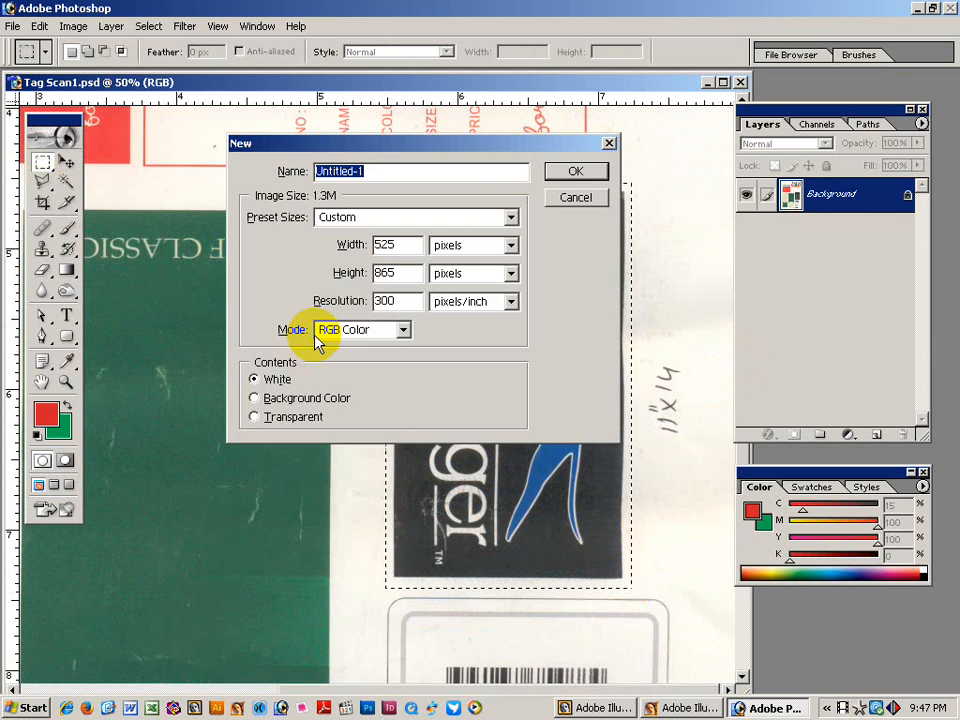
key("Return")
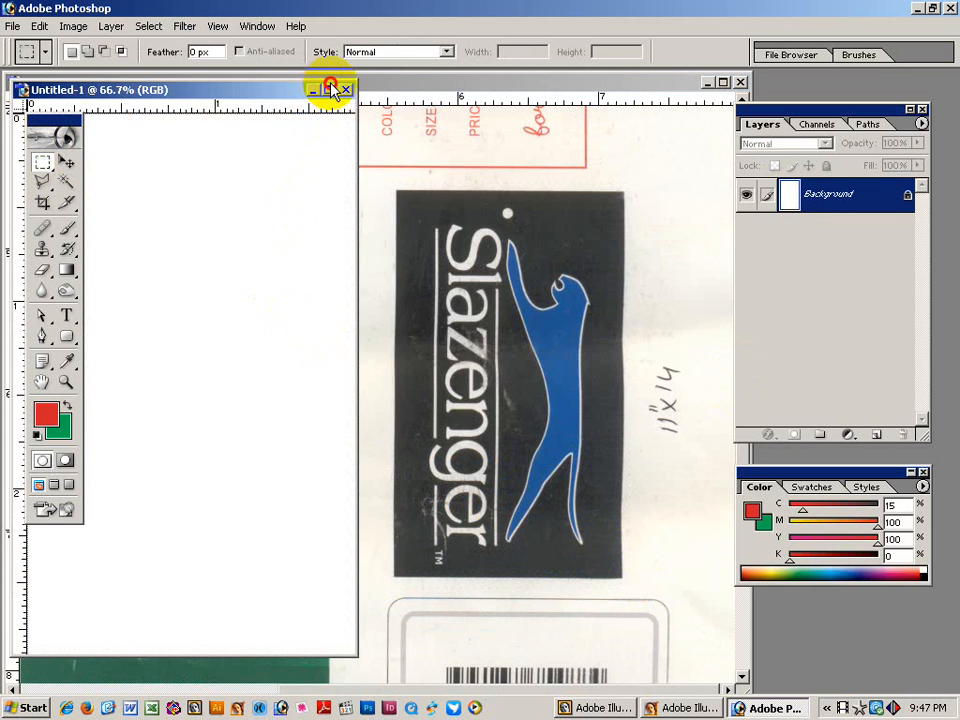
left_click(328, 90)
key("ctrl+v")
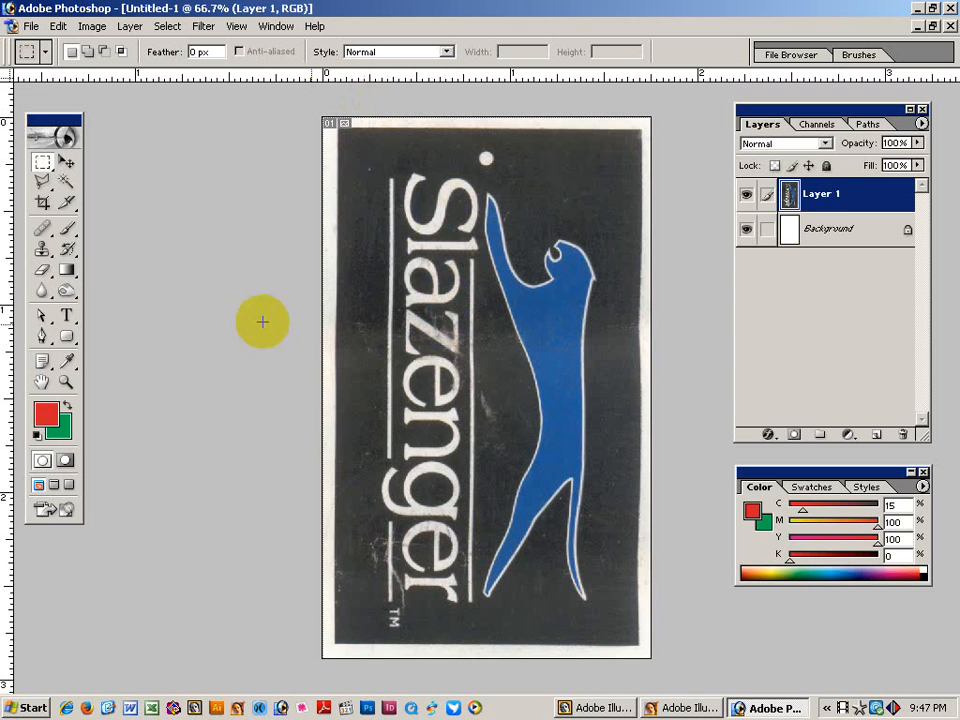
left_click(93, 26)
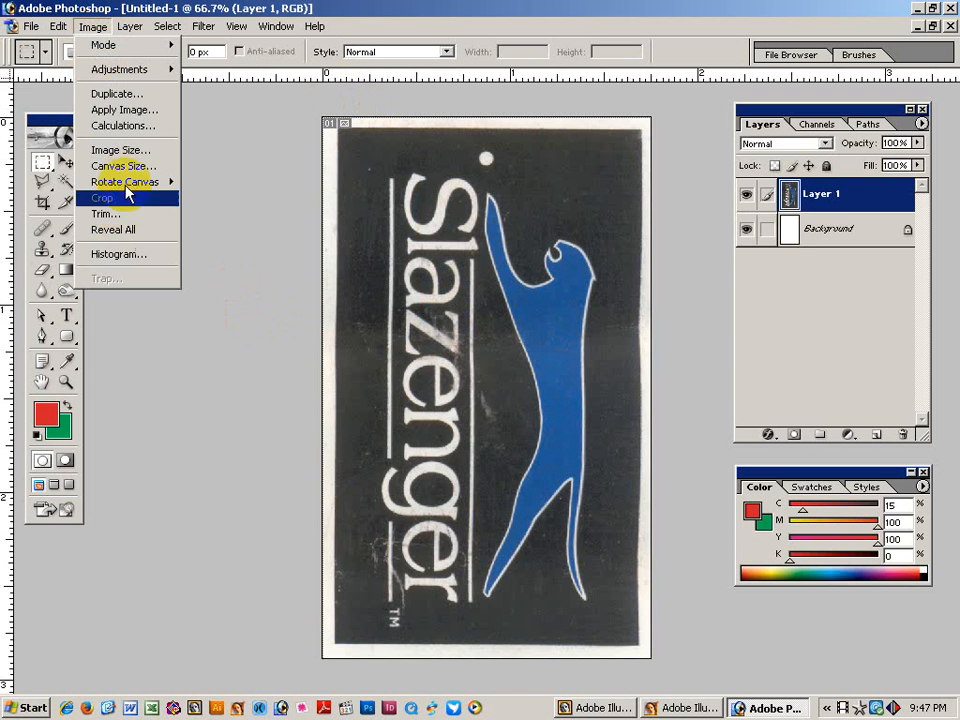
mouse_move(128, 182)
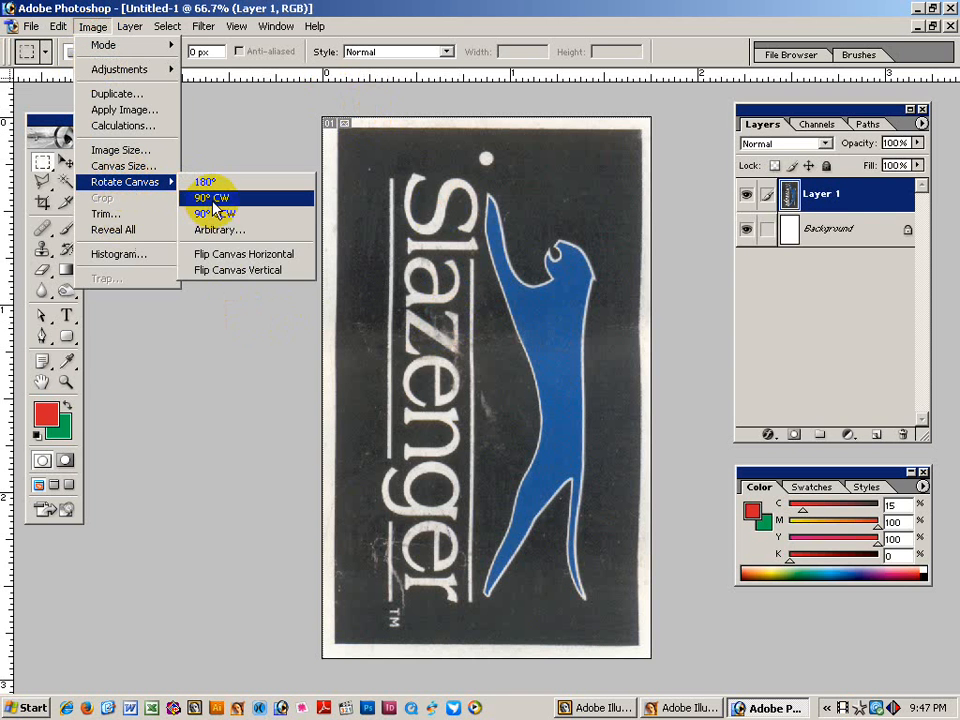
left_click(214, 213)
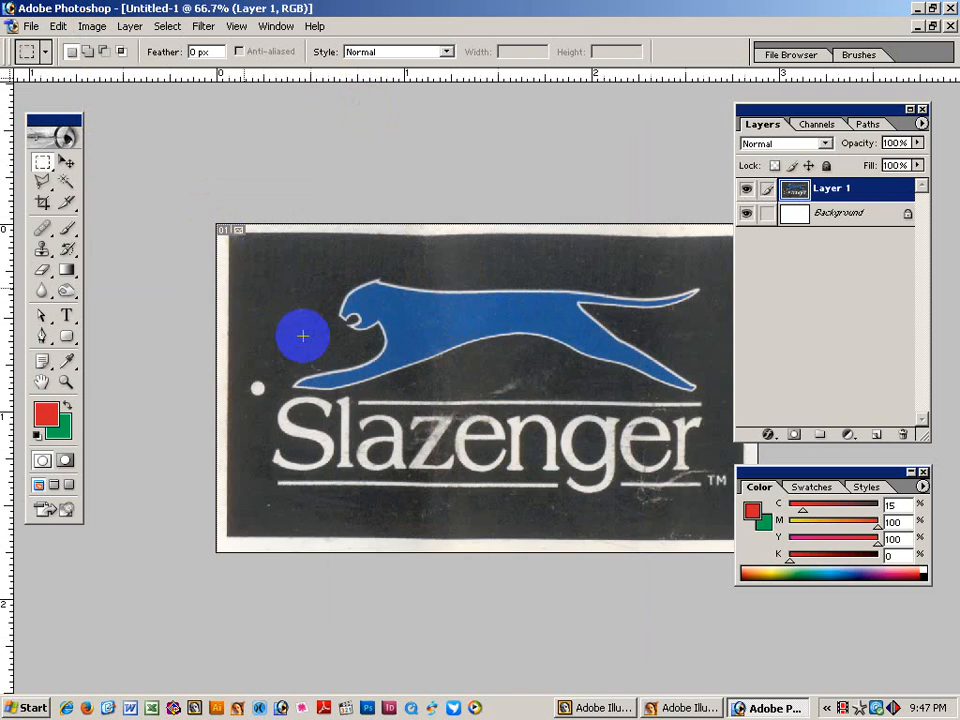
Move the panels aside and measure the tilt of the tag's bottom edge with the Measure tool.
left_click(66, 163)
left_click_drag(760, 110, 837, 107)
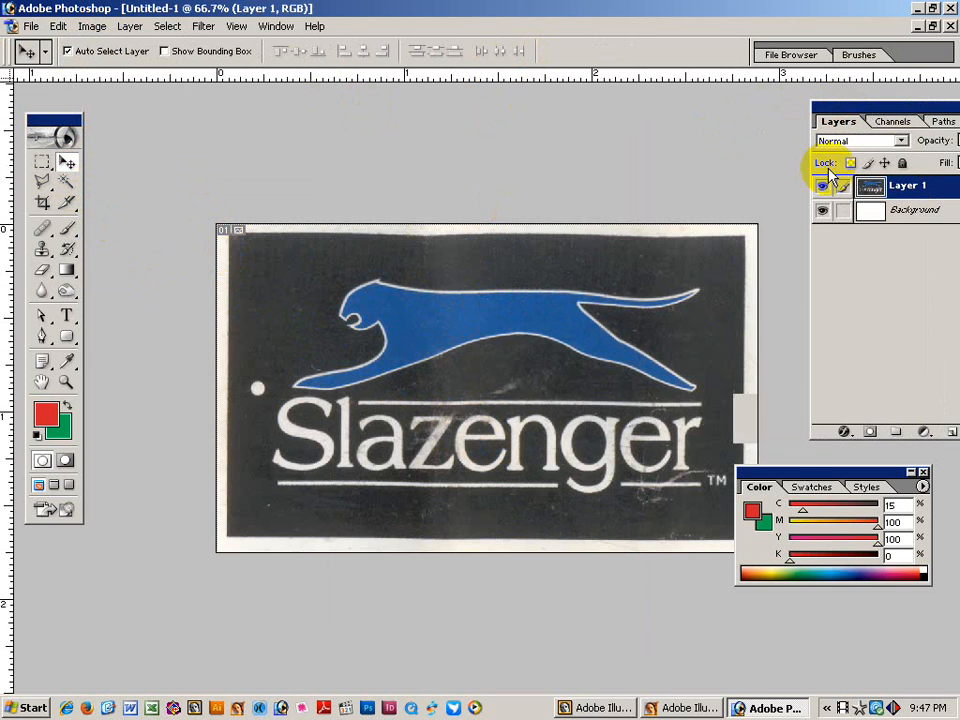
left_click_drag(782, 468, 850, 536)
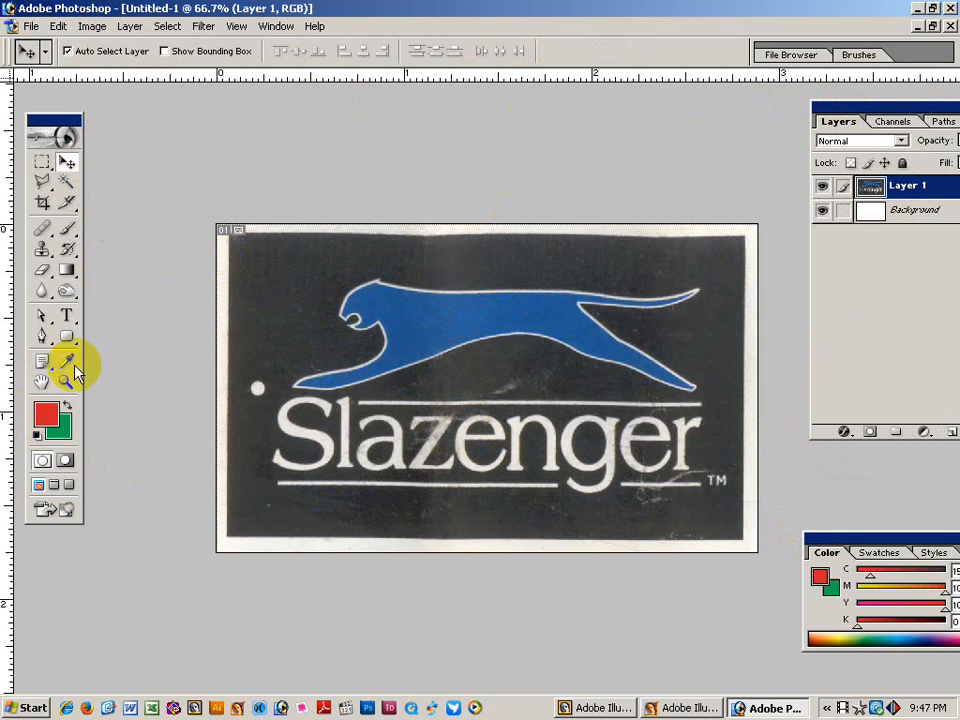
left_click_drag(68, 366, 124, 396)
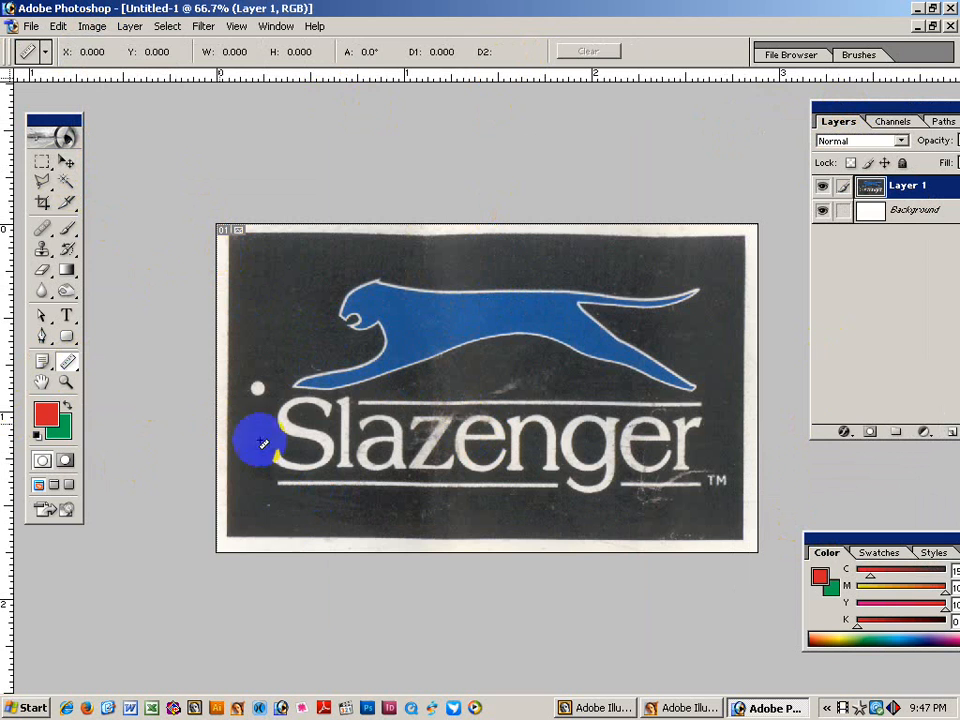
left_click(231, 530)
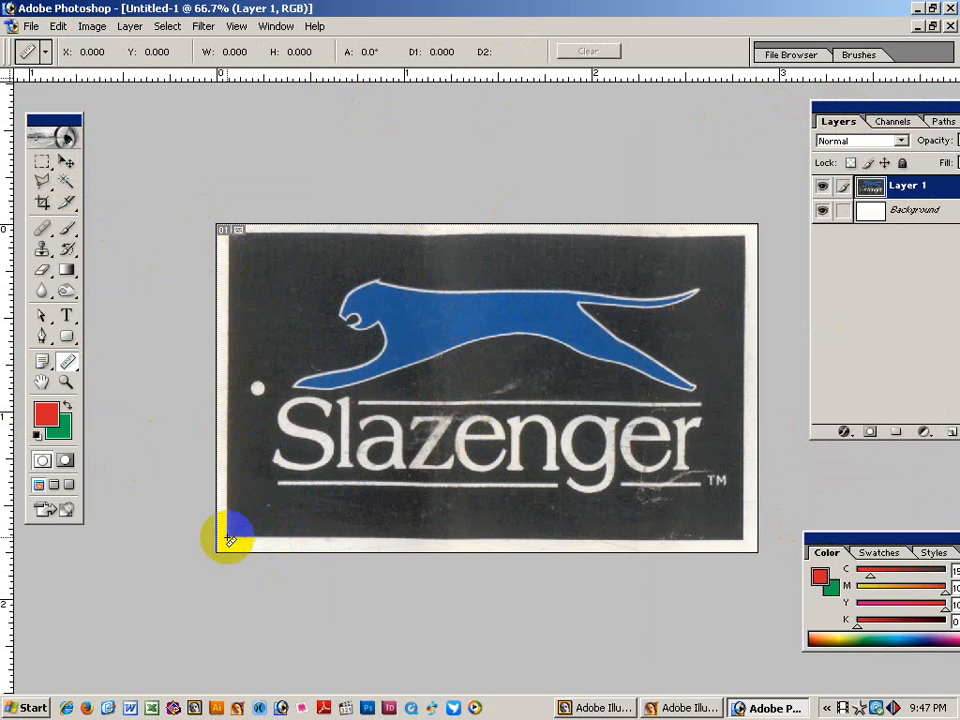
left_click_drag(231, 540, 752, 543)
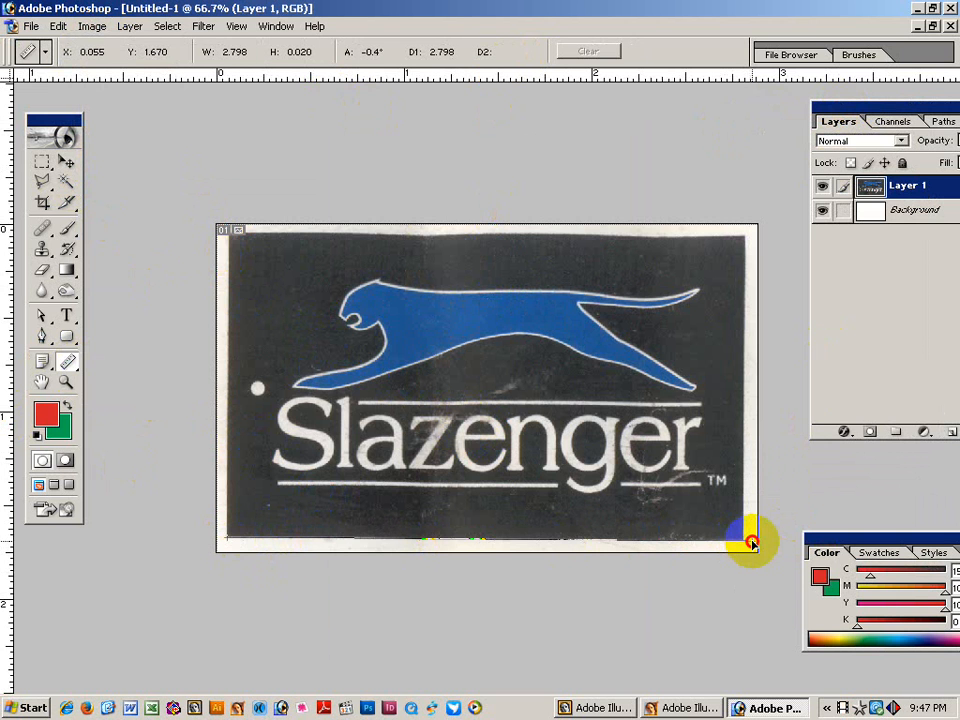
left_click(349, 384)
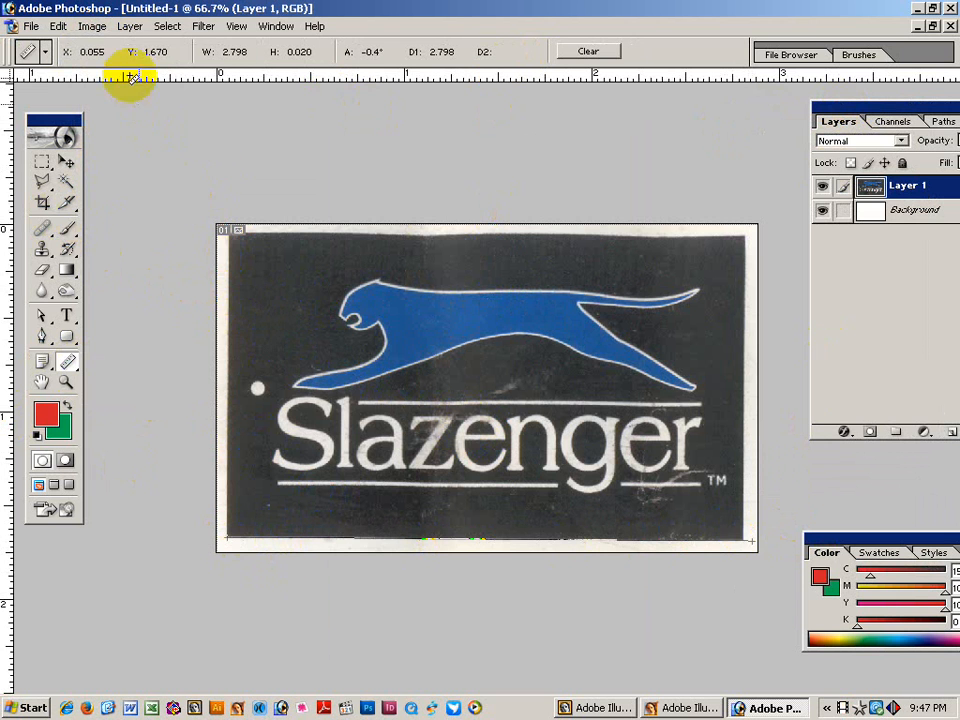
Rotate the canvas by an arbitrary 0.41° to level the tag.
left_click(92, 27)
mouse_move(120, 182)
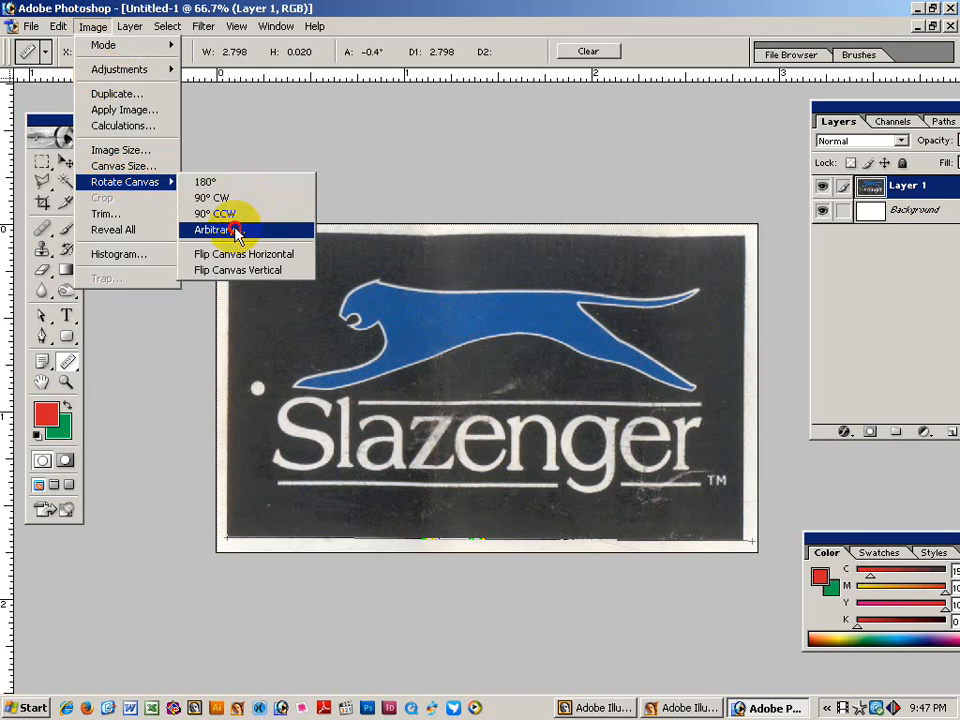
left_click(234, 230)
left_click(566, 347)
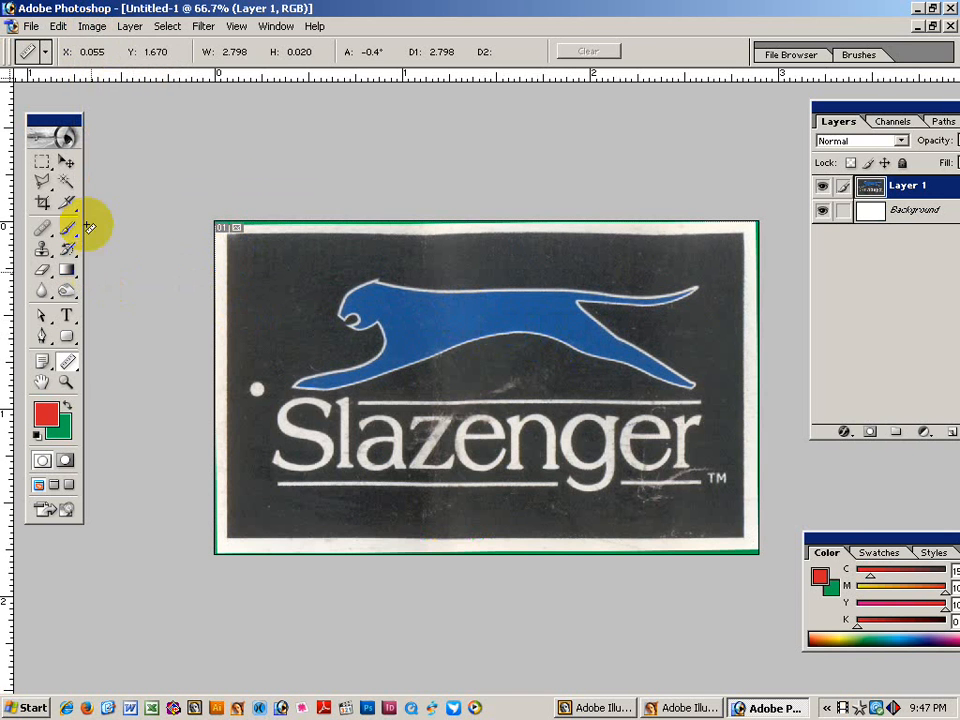
left_click(66, 161)
left_click(349, 476)
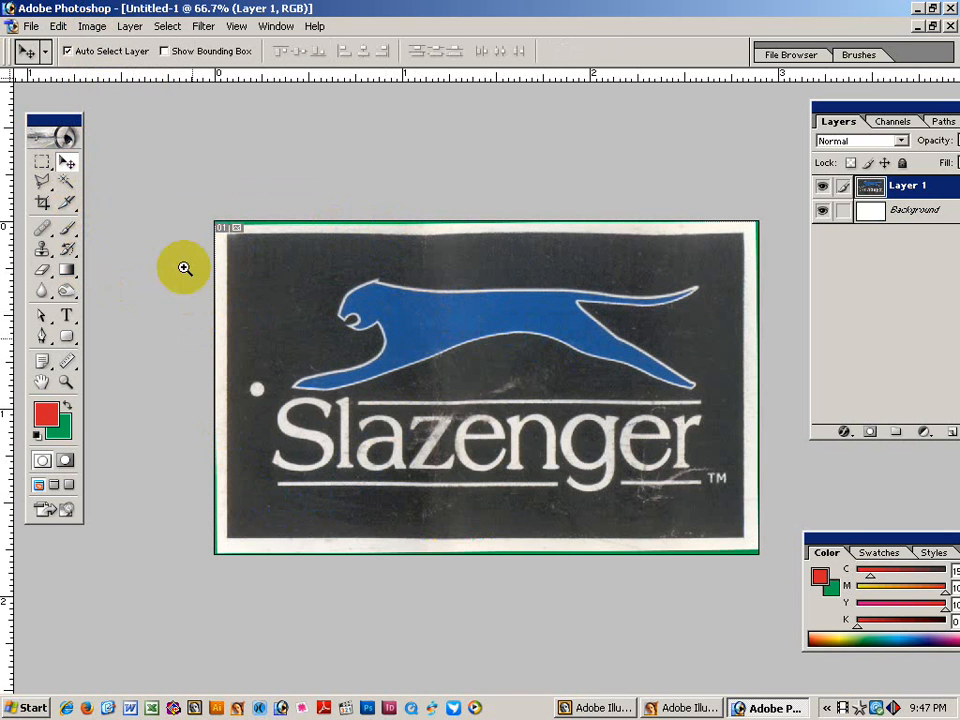
Zoom into the cheetah's head and try a pen path along its mouth, then discard it.
left_click_drag(222, 228, 767, 626)
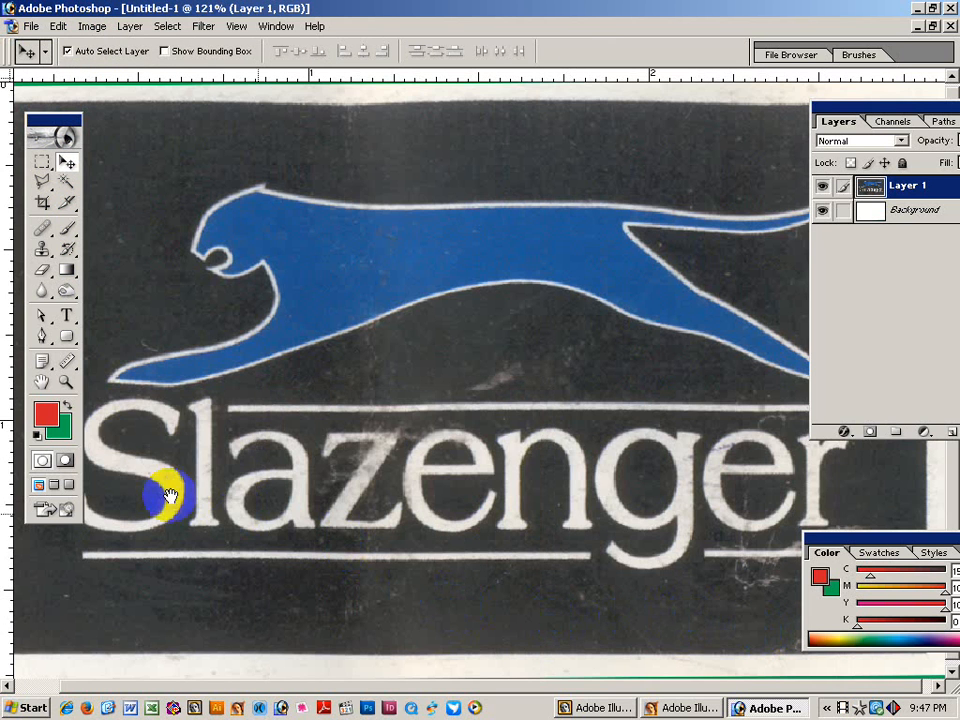
left_click(590, 494)
left_click(535, 543)
left_click_drag(444, 459, 505, 515)
left_click_drag(208, 141, 484, 392)
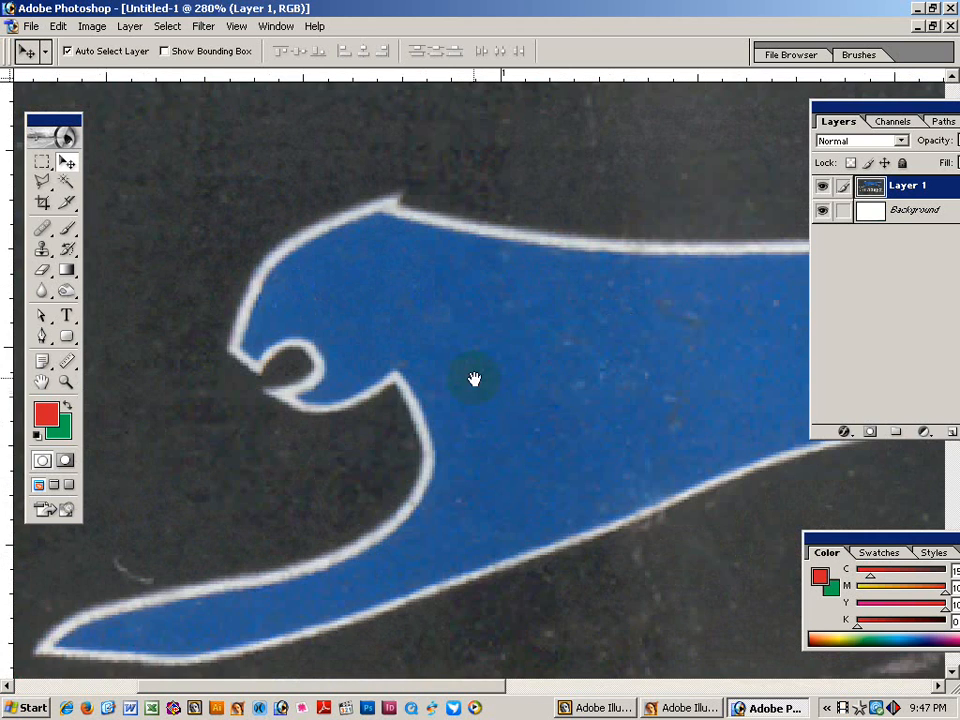
left_click(386, 401)
left_click(266, 432)
left_click(42, 336)
left_click(205, 414)
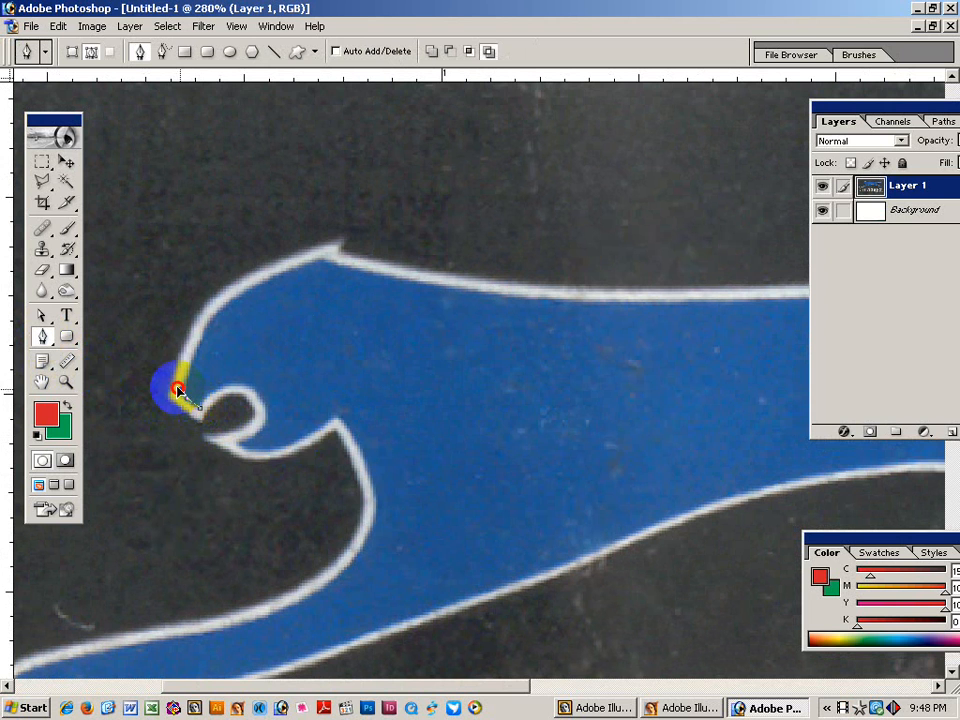
left_click(188, 389)
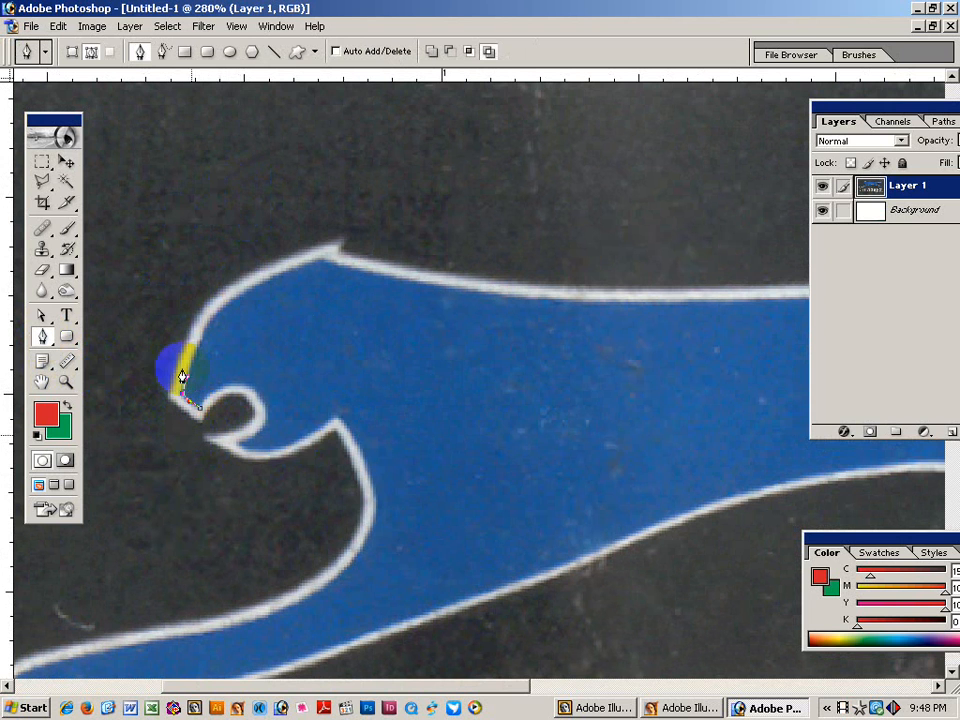
left_click_drag(343, 288, 432, 326)
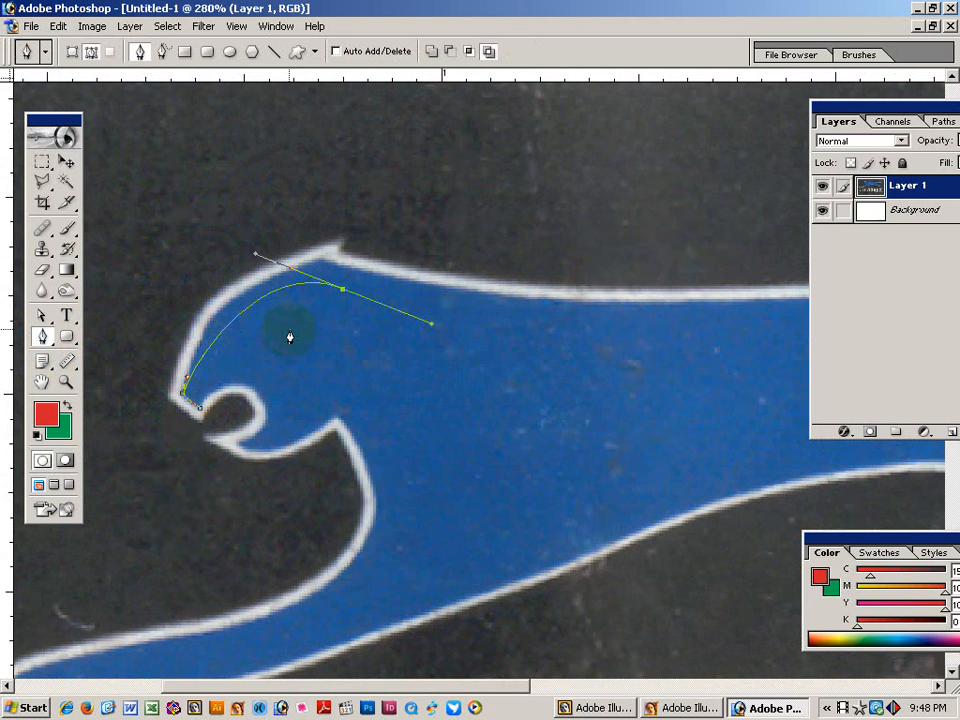
key("Escape")
In Shape Layers mode, trace the cheetah's head top and back, then set Style to None.
left_click(73, 51)
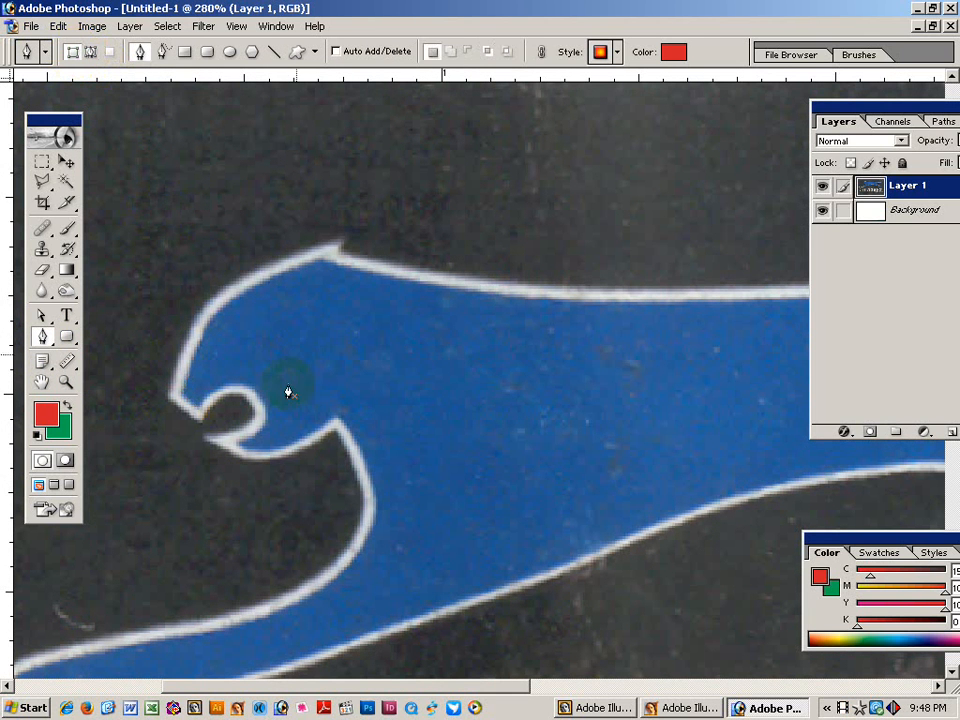
left_click_drag(279, 318, 277, 316)
left_click_drag(454, 328, 549, 392)
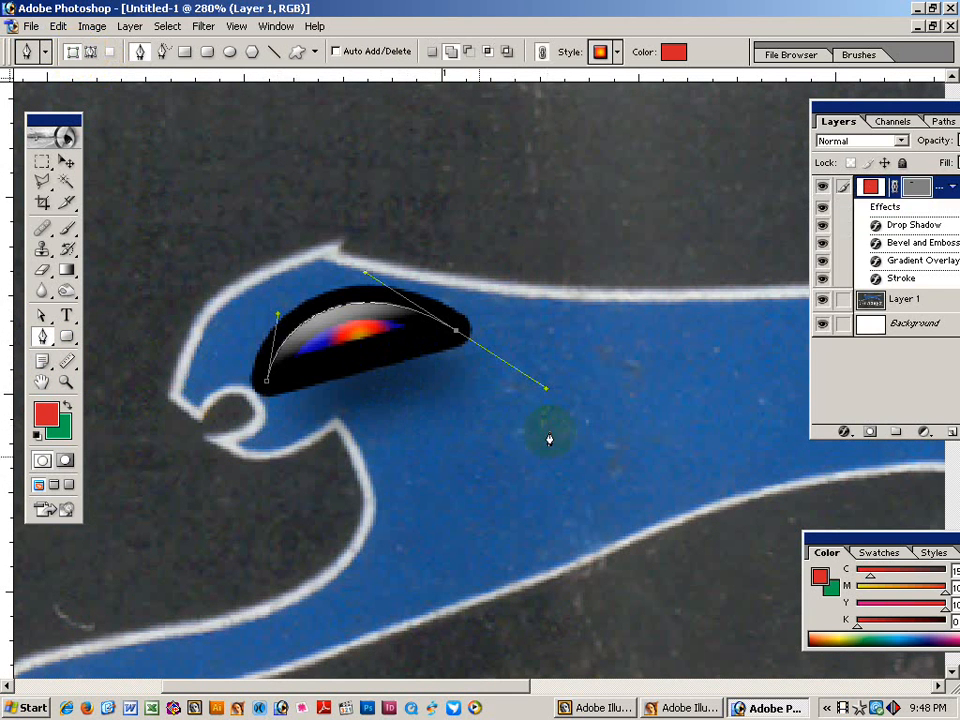
left_click_drag(619, 425, 621, 523)
left_click(618, 56)
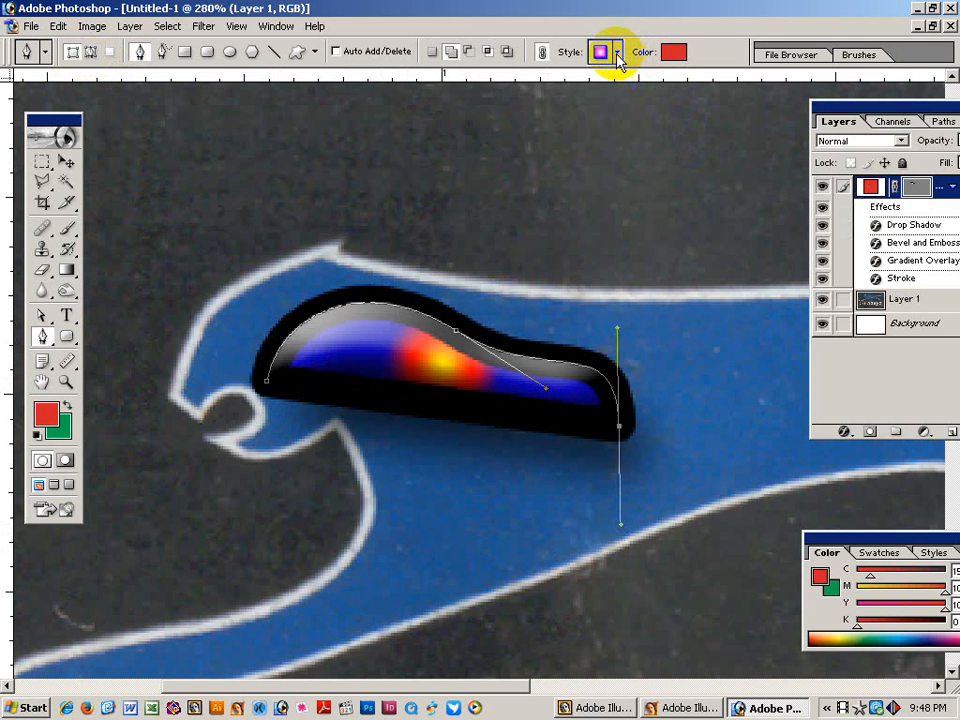
left_click(512, 92)
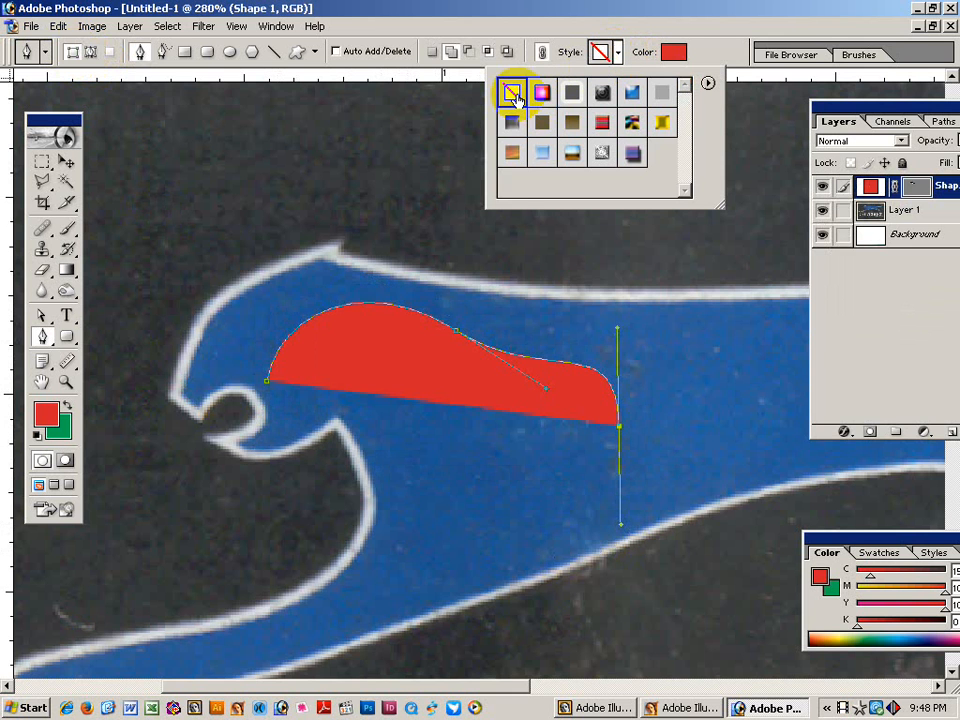
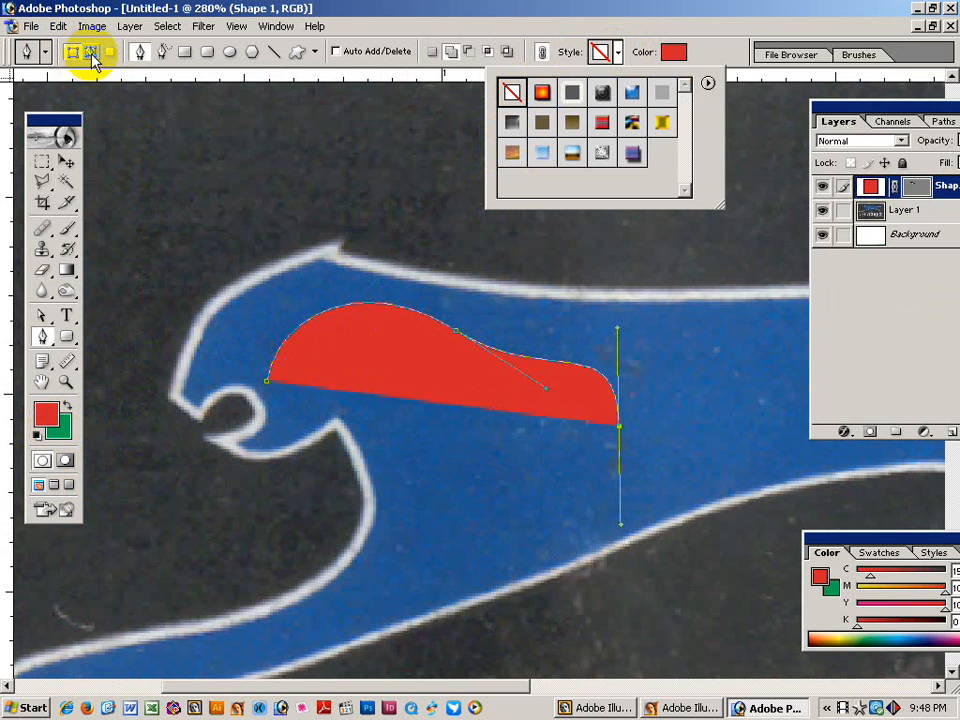
Delete the red Shape 1 layer, including its vector mask, and switch the Pen tool to Paths mode.
left_click(66, 162)
key("Delete")
key("Delete")
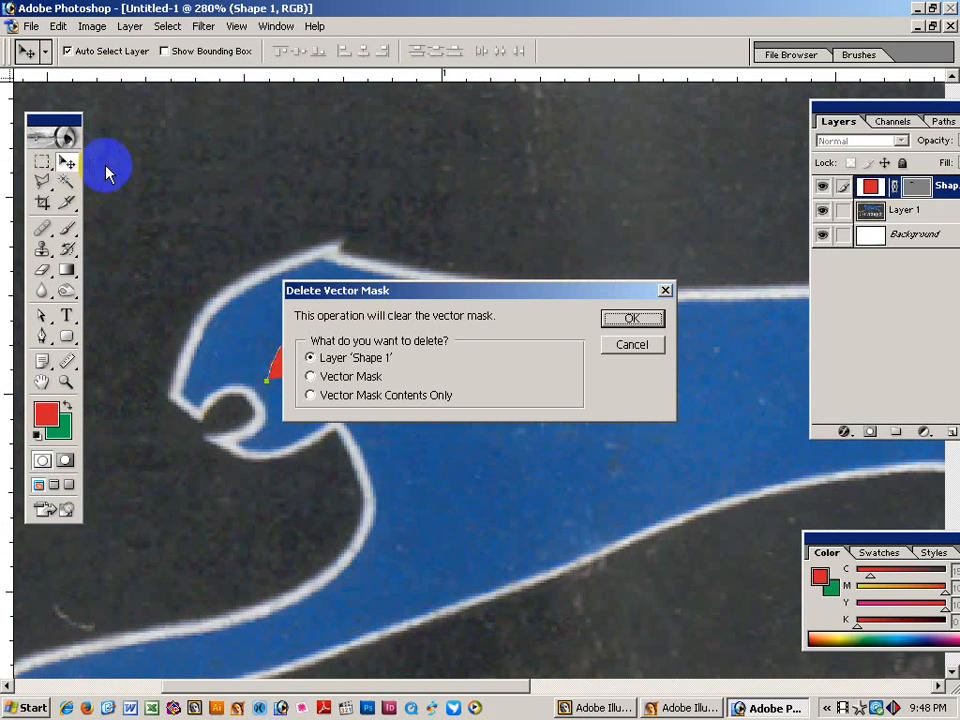
left_click(632, 318)
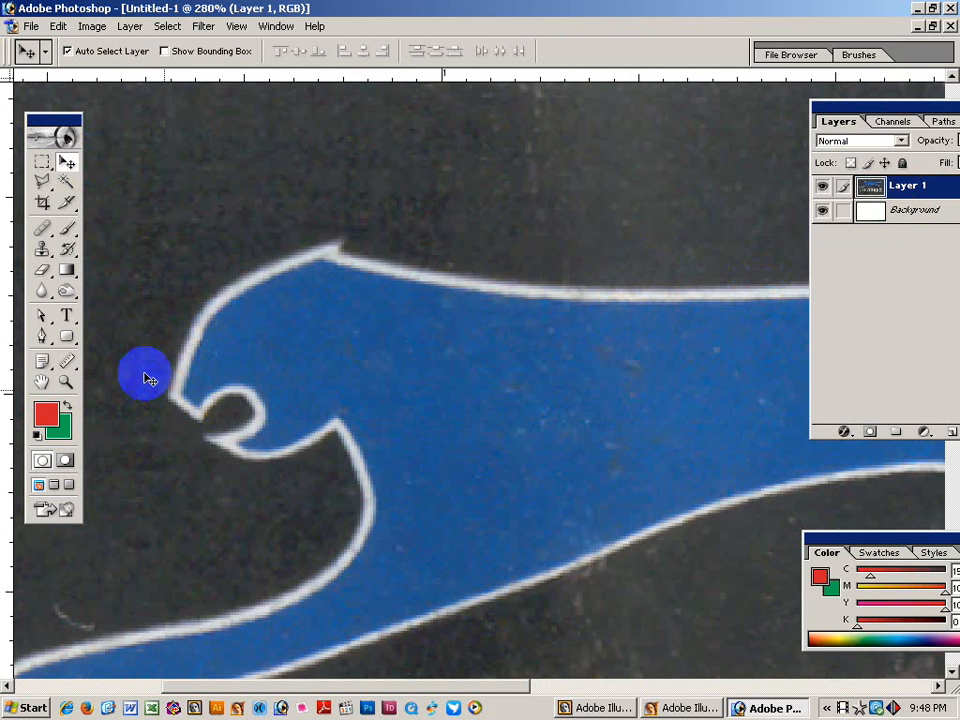
left_click(42, 336)
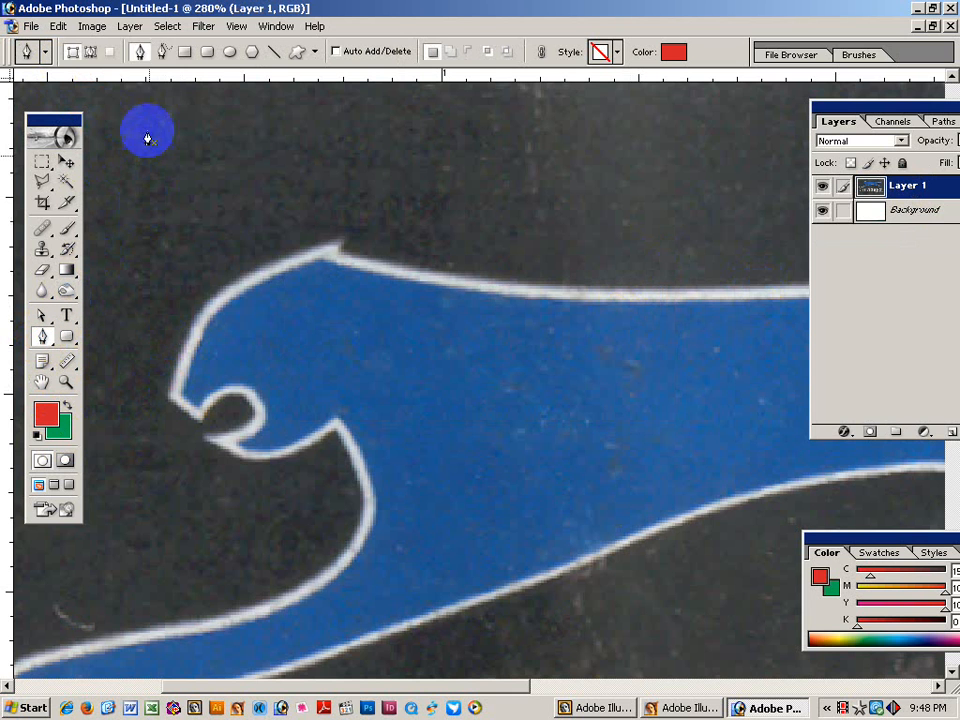
left_click(91, 53)
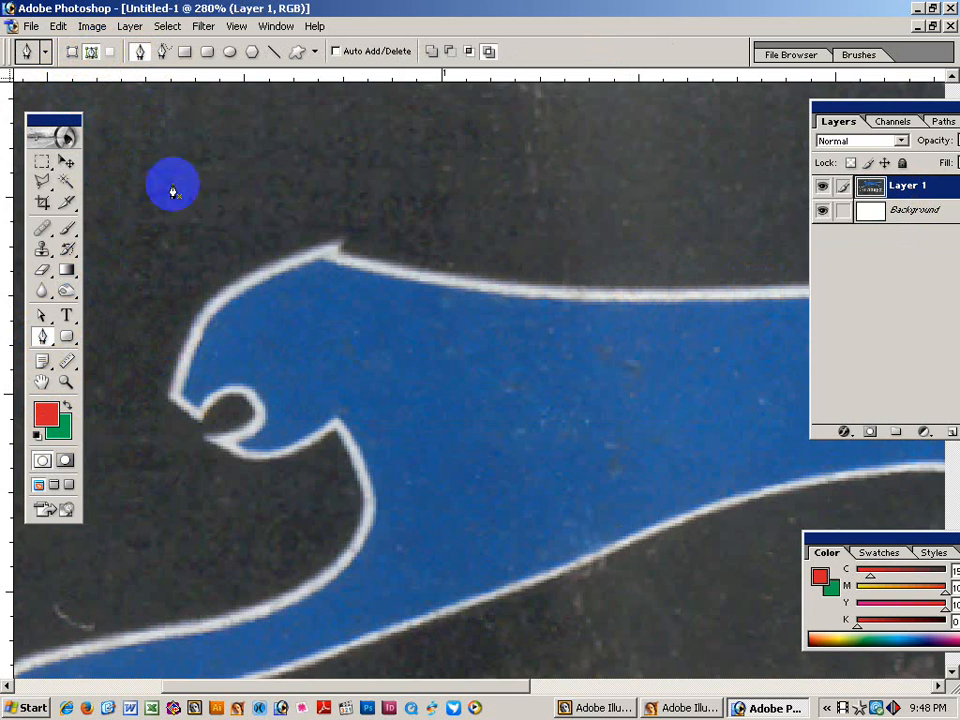
At 300% zoom, start a pen path at the cat's mouth and curve it up over the forehead to the head top.
left_click(283, 408, "ctrl")
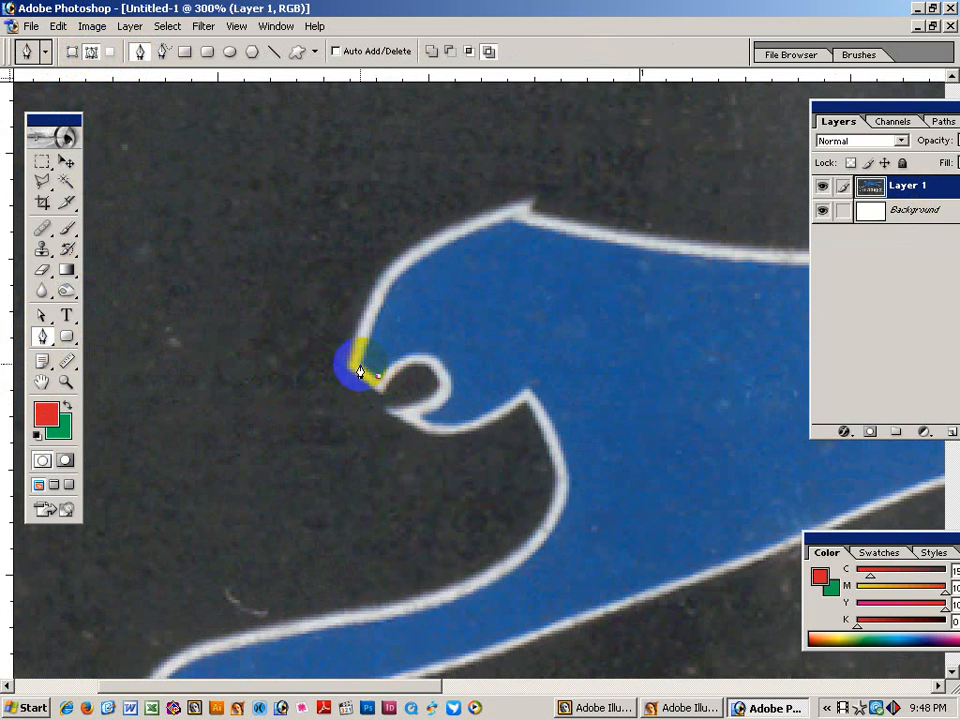
left_click_drag(365, 368, 369, 331)
left_click(364, 346)
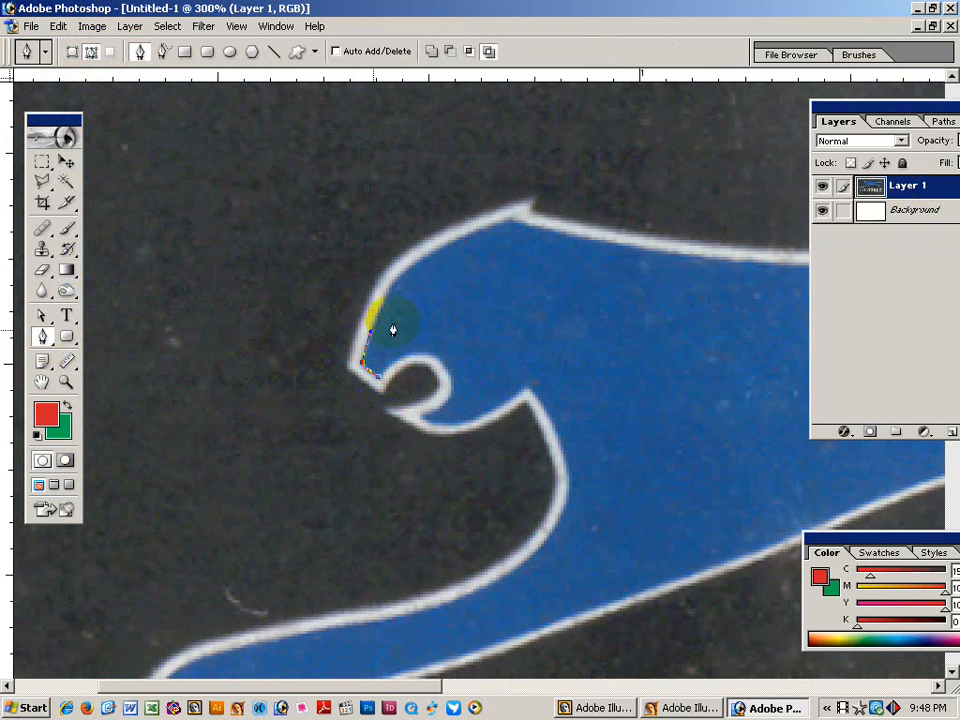
left_click_drag(427, 316, 380, 402)
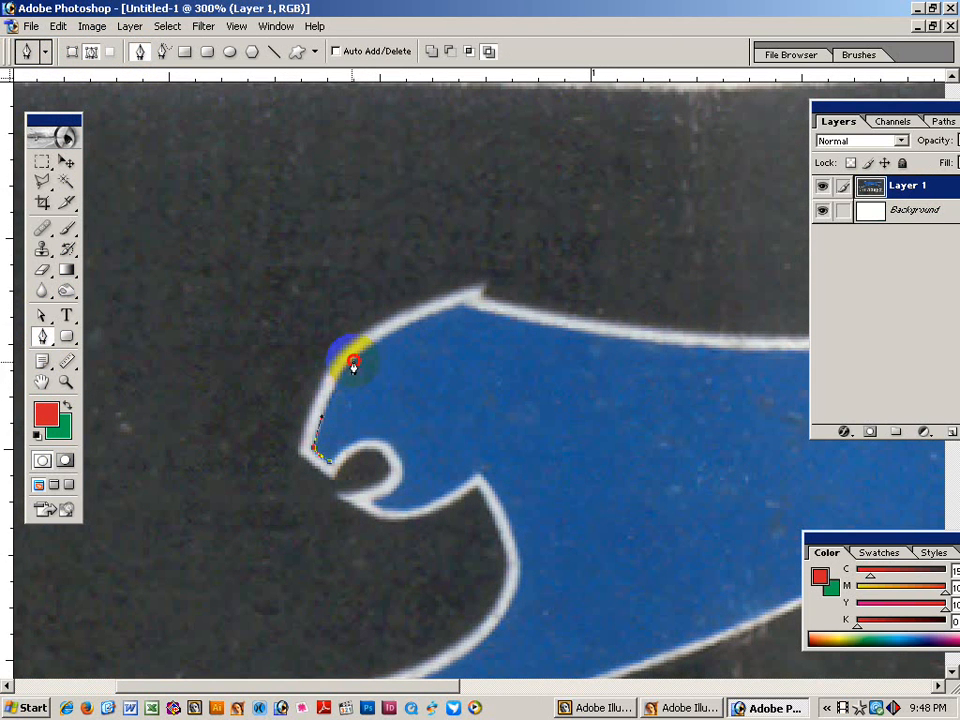
mouse_move(359, 353)
left_mouse_down()
mouse_move(329, 399)
mouse_move(349, 369)
left_mouse_up()
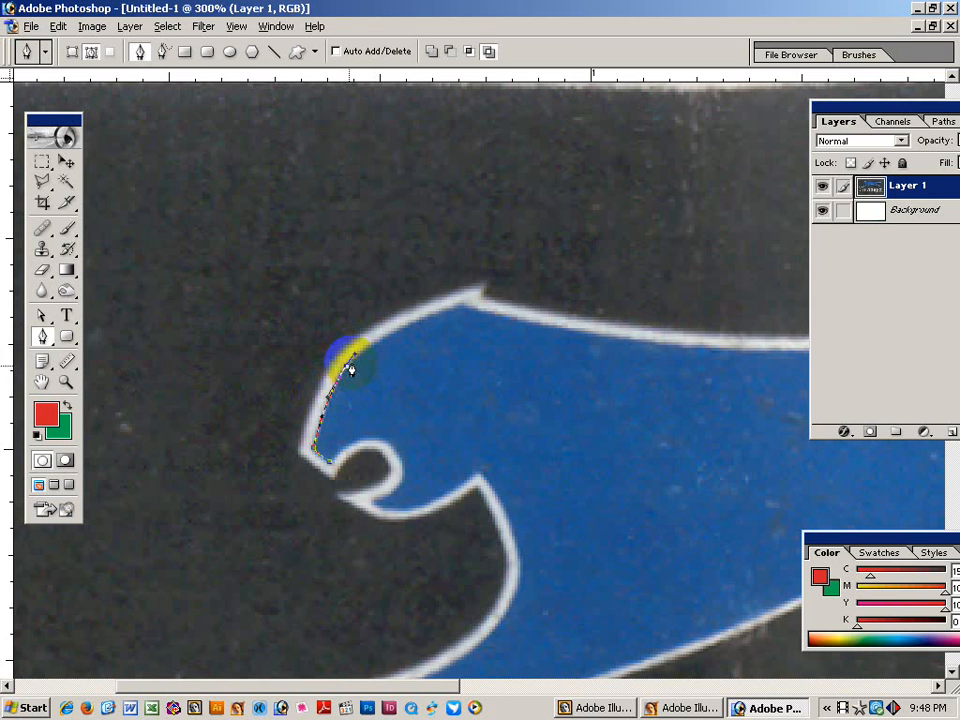
left_click_drag(460, 307, 394, 326)
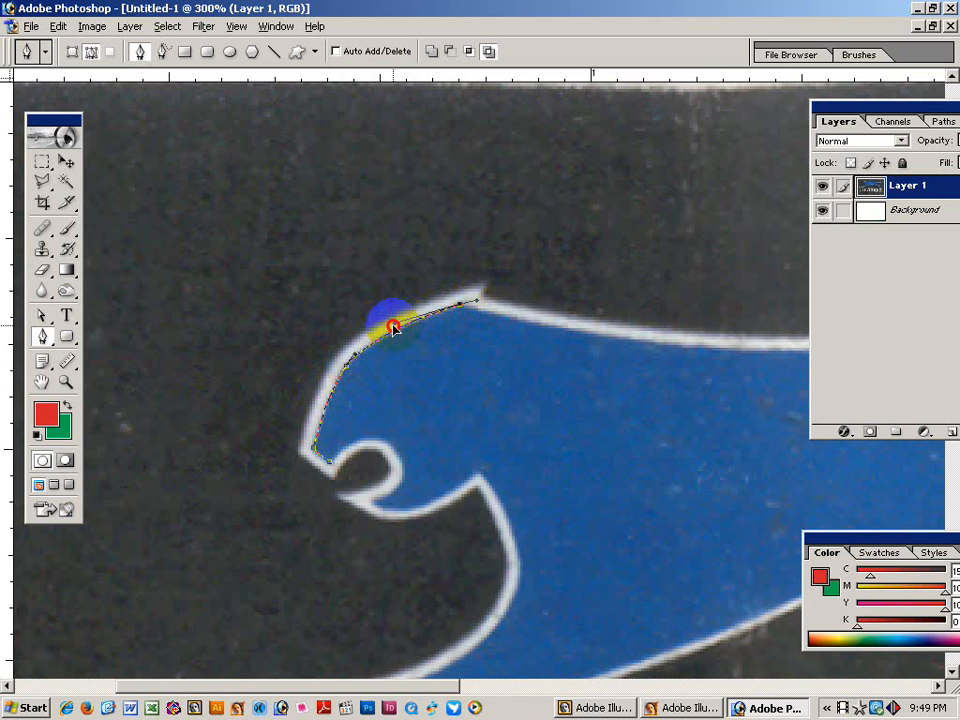
Pan along the cat and extend the path with curved anchors along the top of its back.
key("space")
left_click_drag(493, 366, 350, 367)
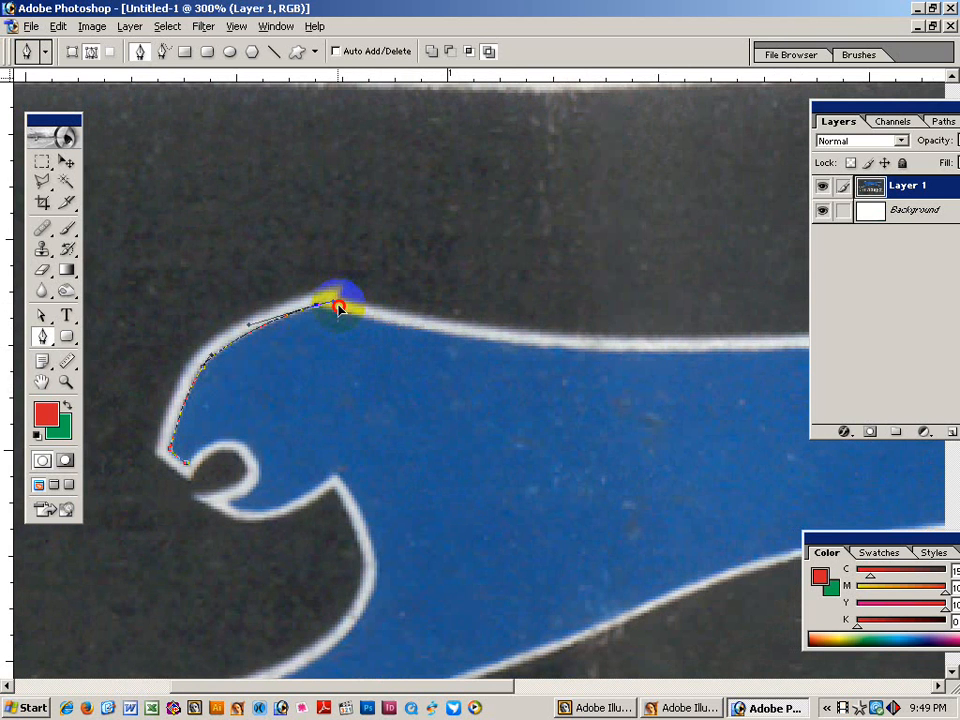
key("space")
left_click_drag(741, 358, 367, 365)
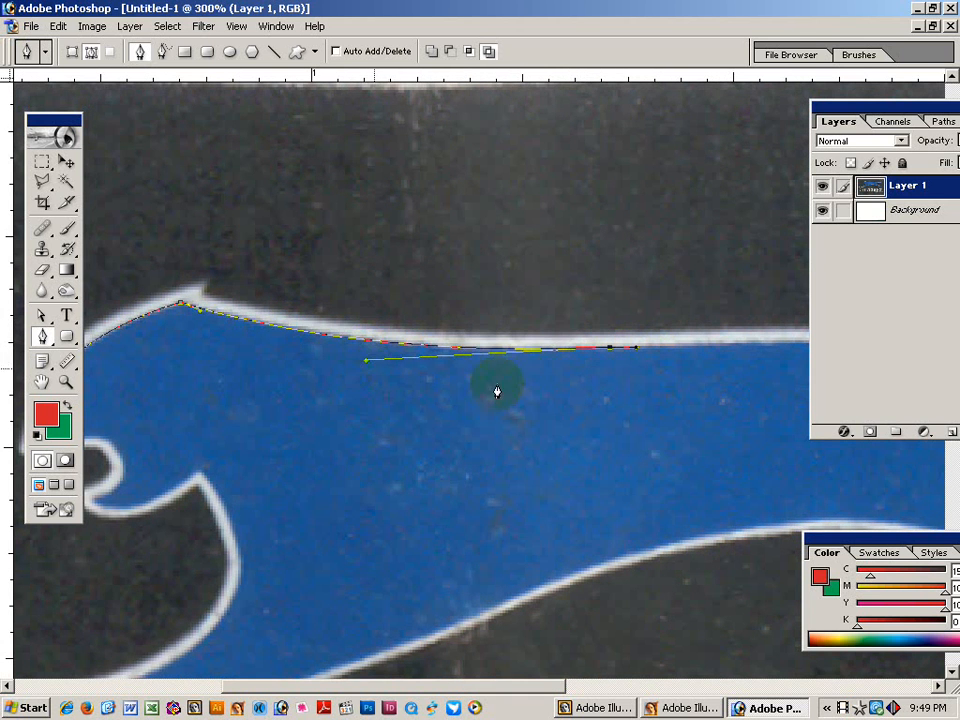
left_click_drag(497, 391, 317, 347)
left_click_drag(636, 386, 476, 356)
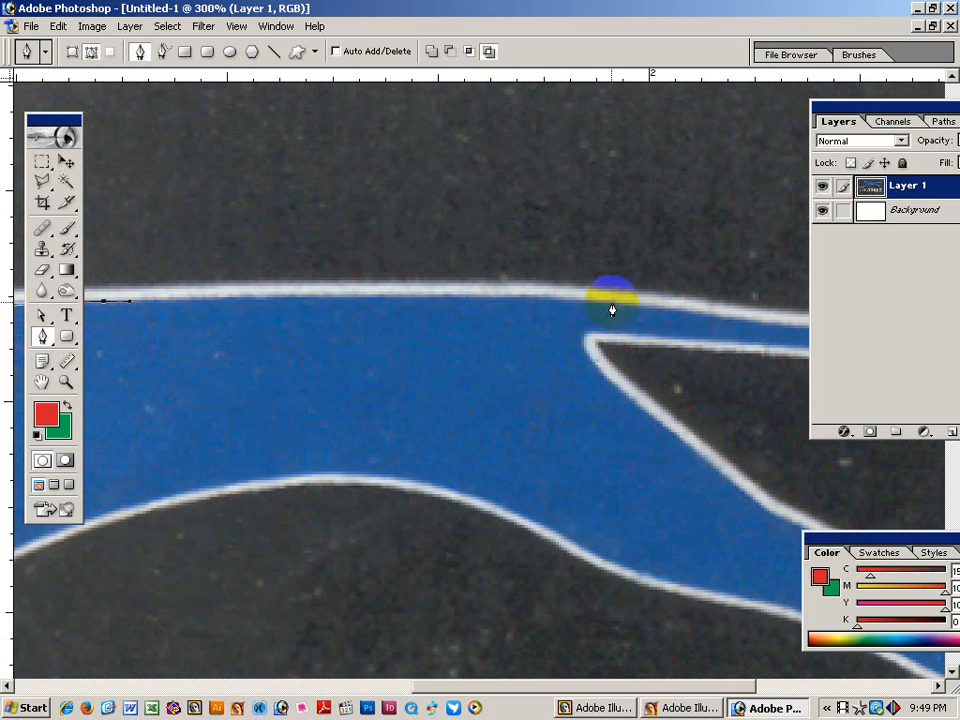
left_click_drag(612, 308, 550, 287)
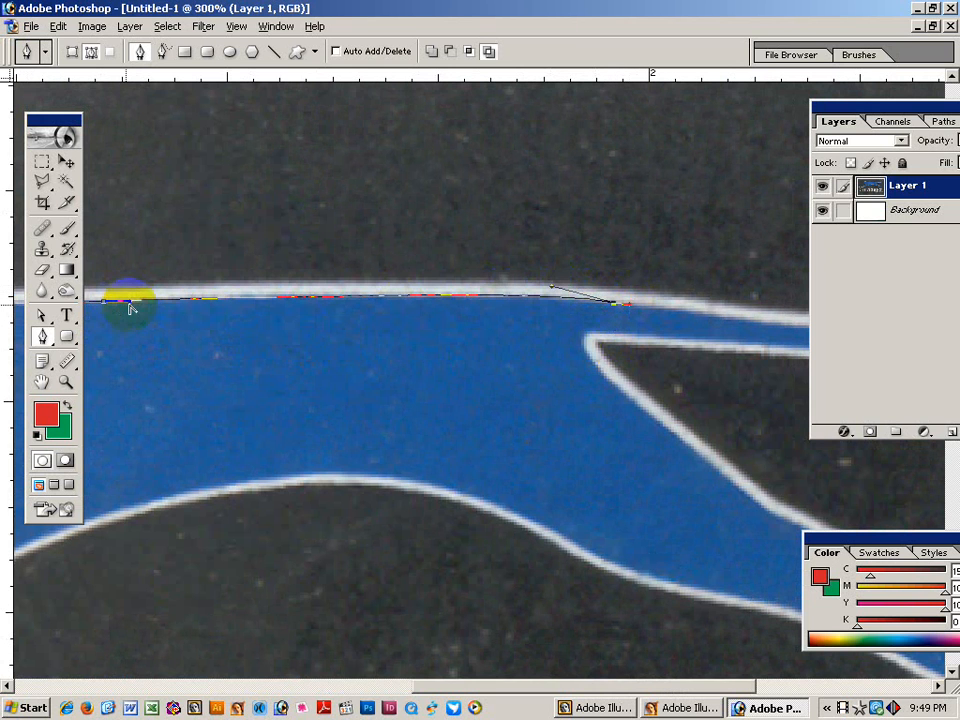
left_click(558, 297)
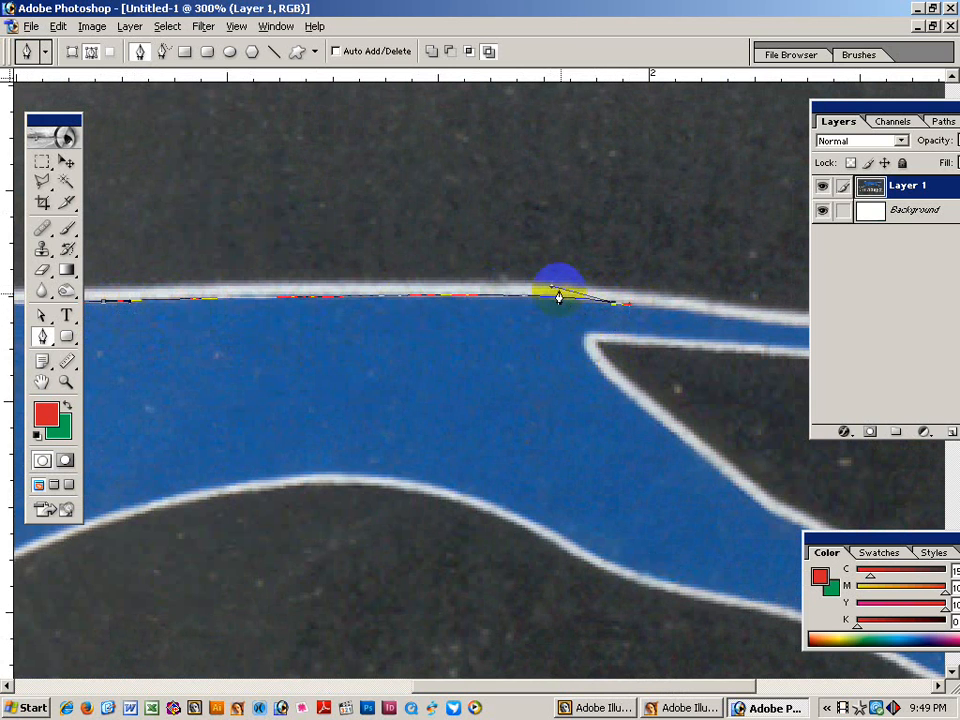
left_click_drag(553, 288, 534, 290)
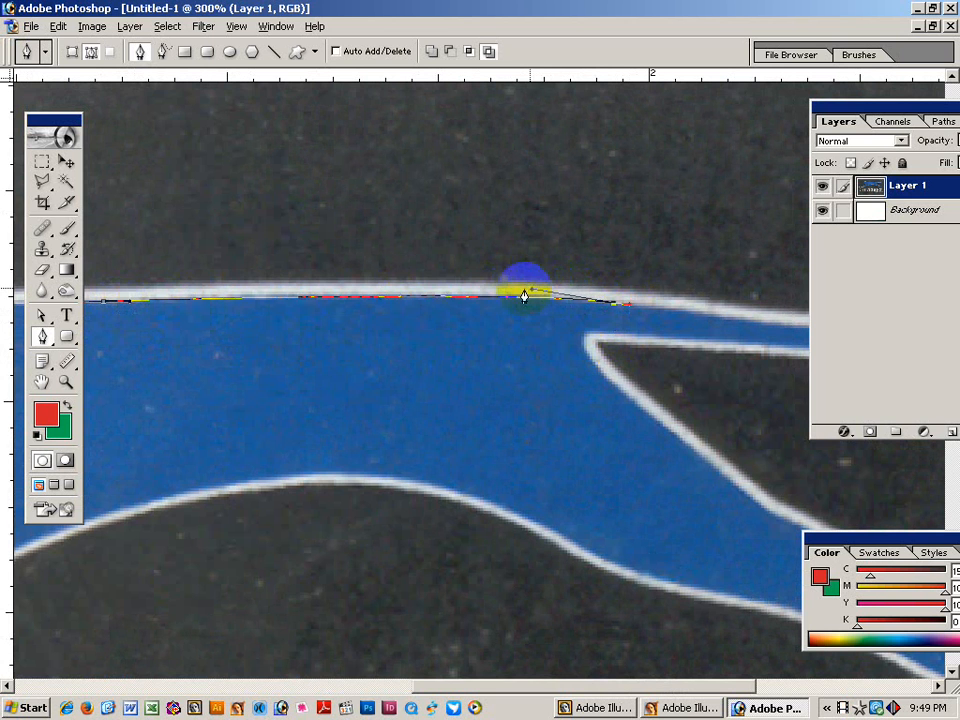
scroll(385, 327, "right", 5)
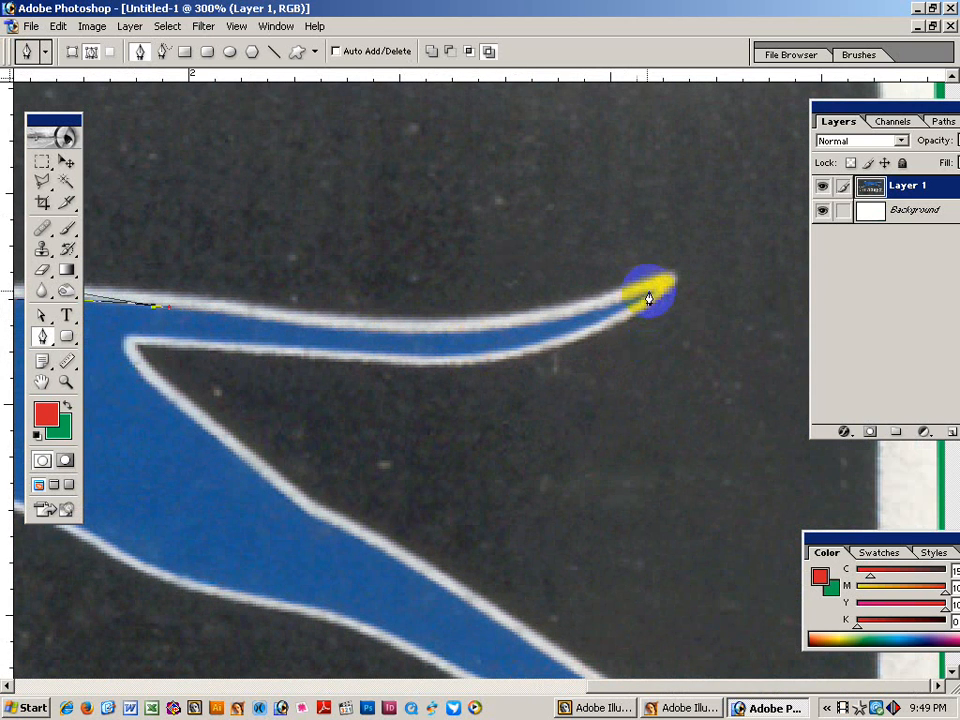
Carry the path to a sharp corner at the rear spike's tip and back along its lower edge.
left_click_drag(653, 291, 448, 380)
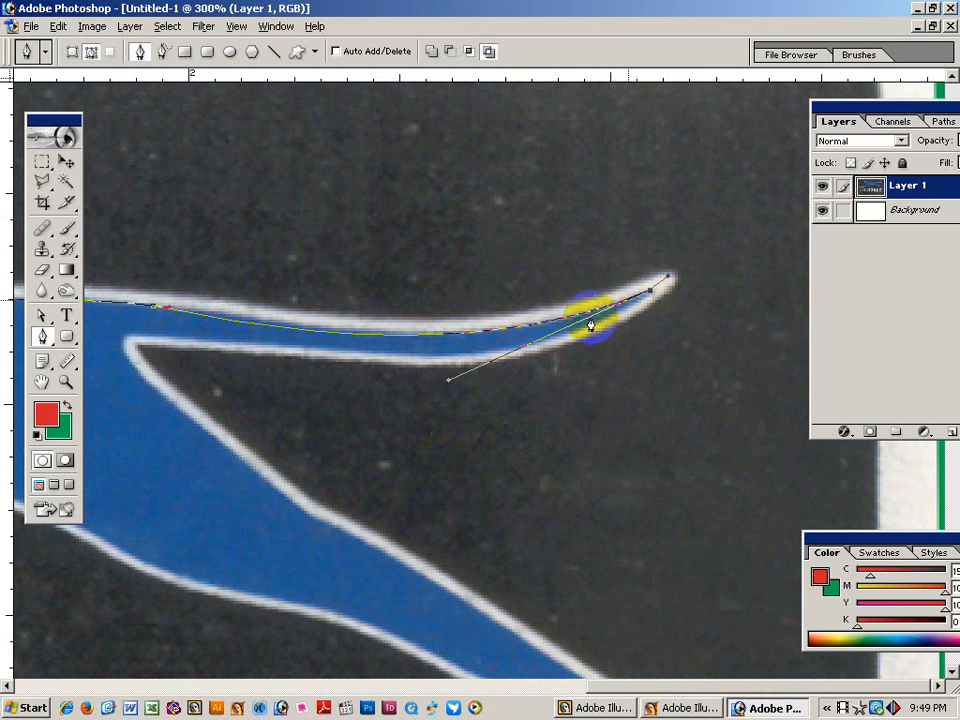
left_click_drag(171, 308, 252, 307)
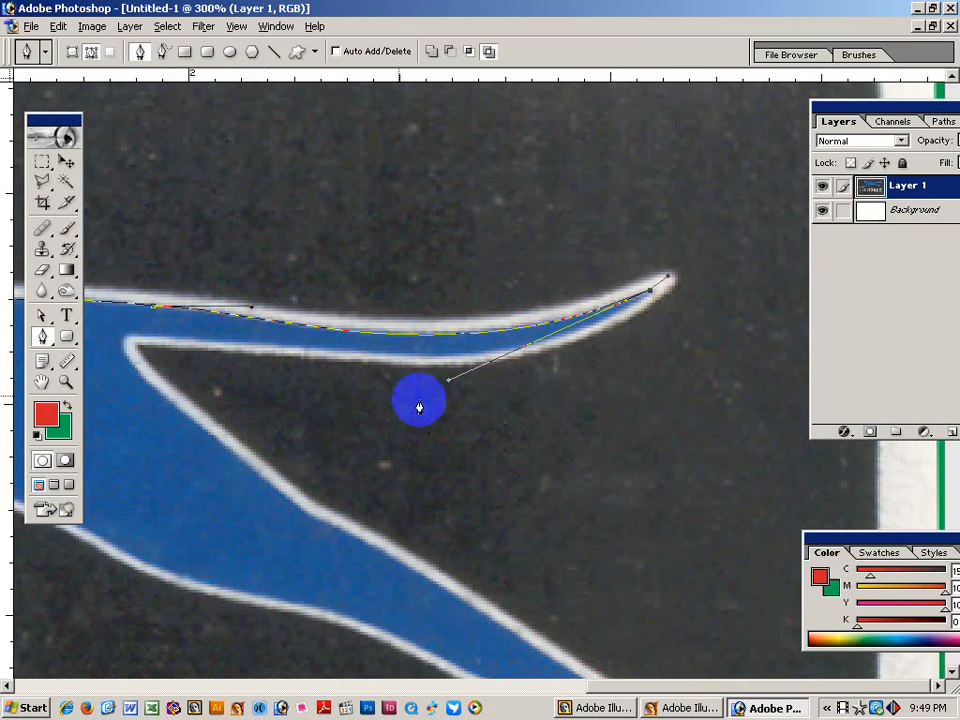
left_click_drag(450, 383, 450, 374)
left_click_drag(670, 277, 648, 292)
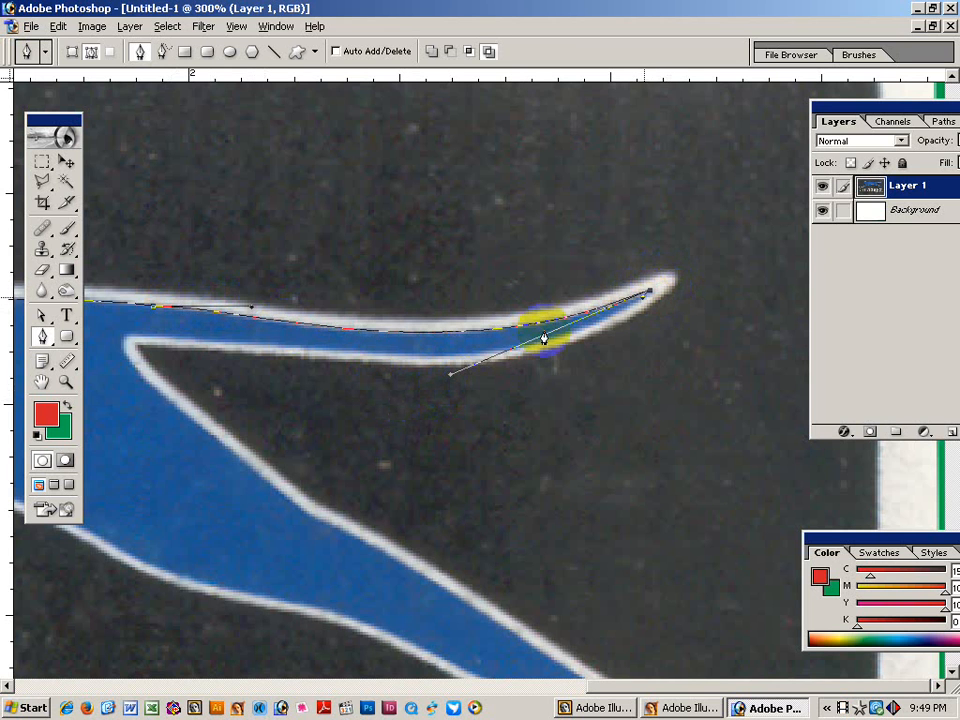
left_click_drag(371, 361, 538, 374)
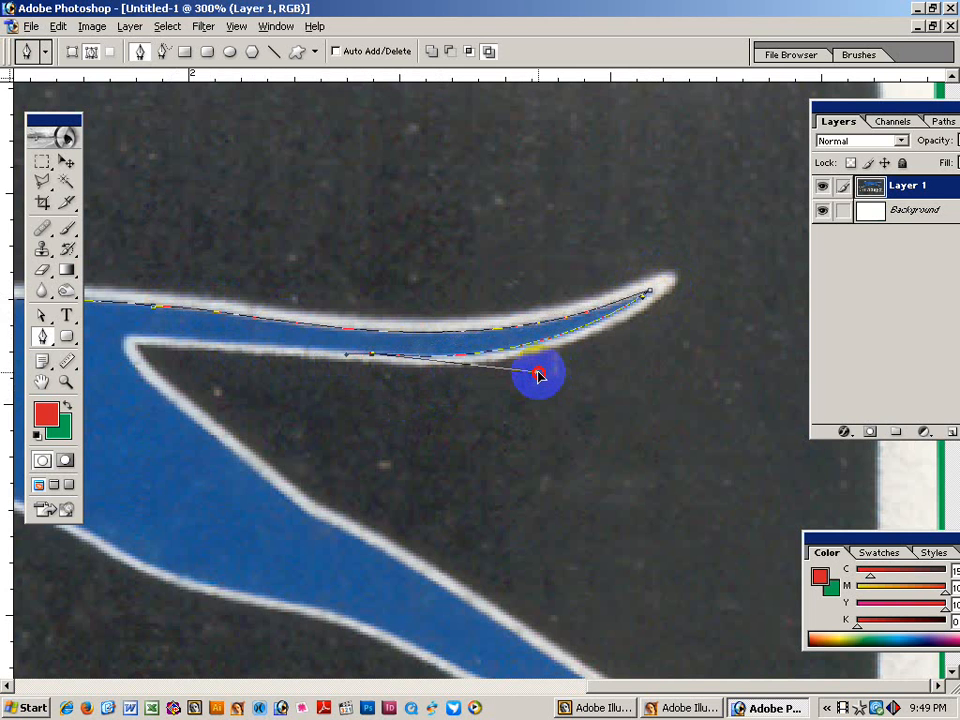
scroll(290, 380, "left", 3)
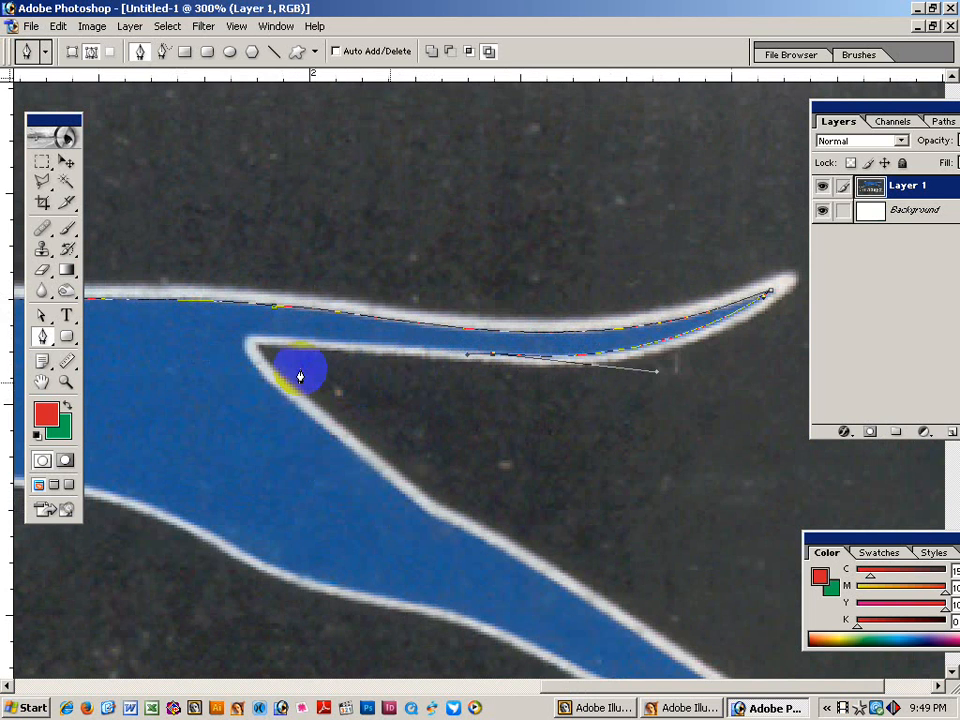
Place a corner anchor at the spike's inner corner and run the path down the hind leg's inner edge.
left_click(250, 334)
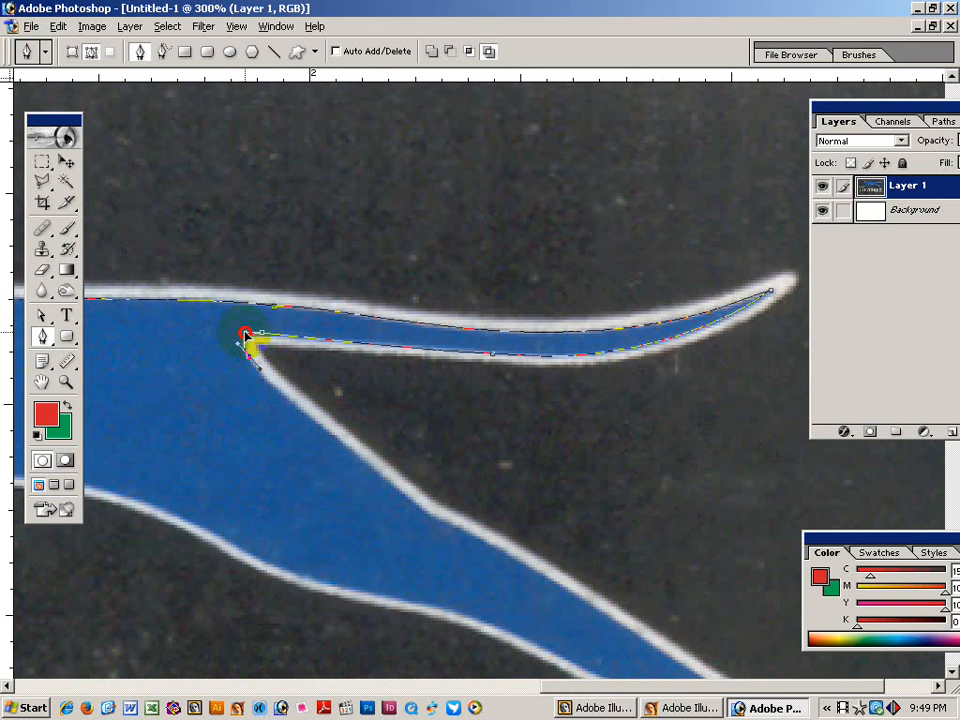
left_click_drag(376, 481, 264, 392)
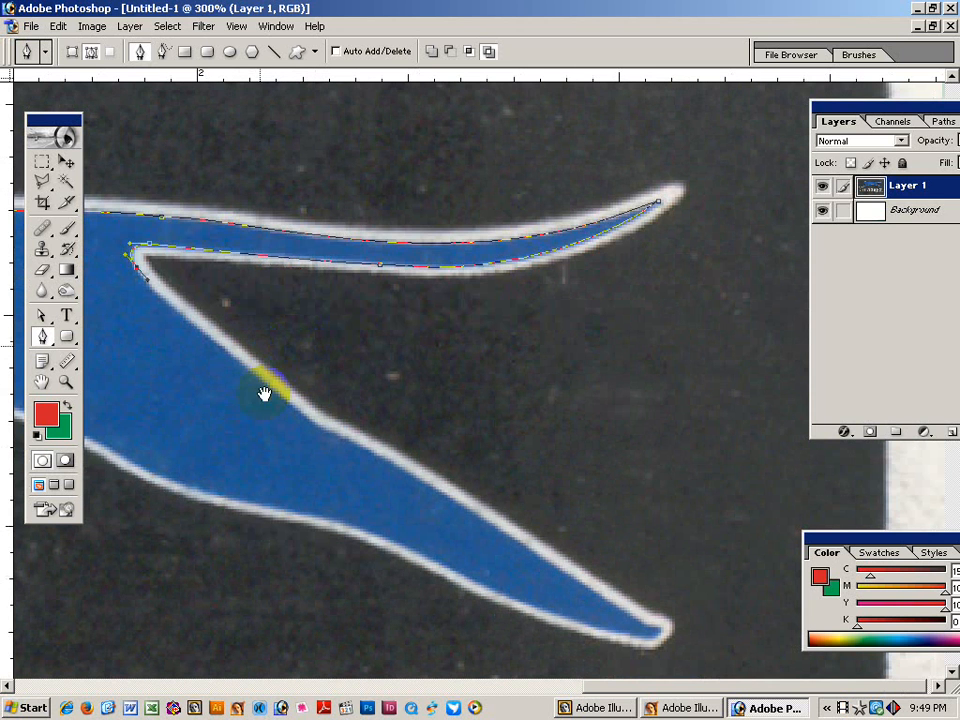
left_click(312, 427)
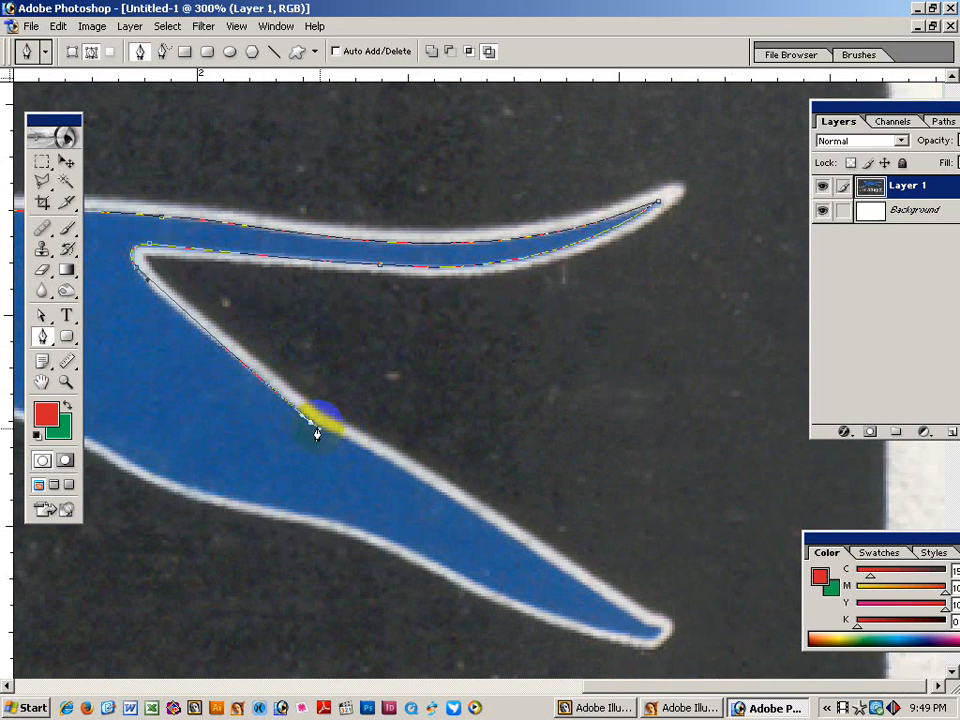
left_click(241, 367)
left_click_drag(147, 282, 149, 303)
left_click_drag(241, 367, 234, 350)
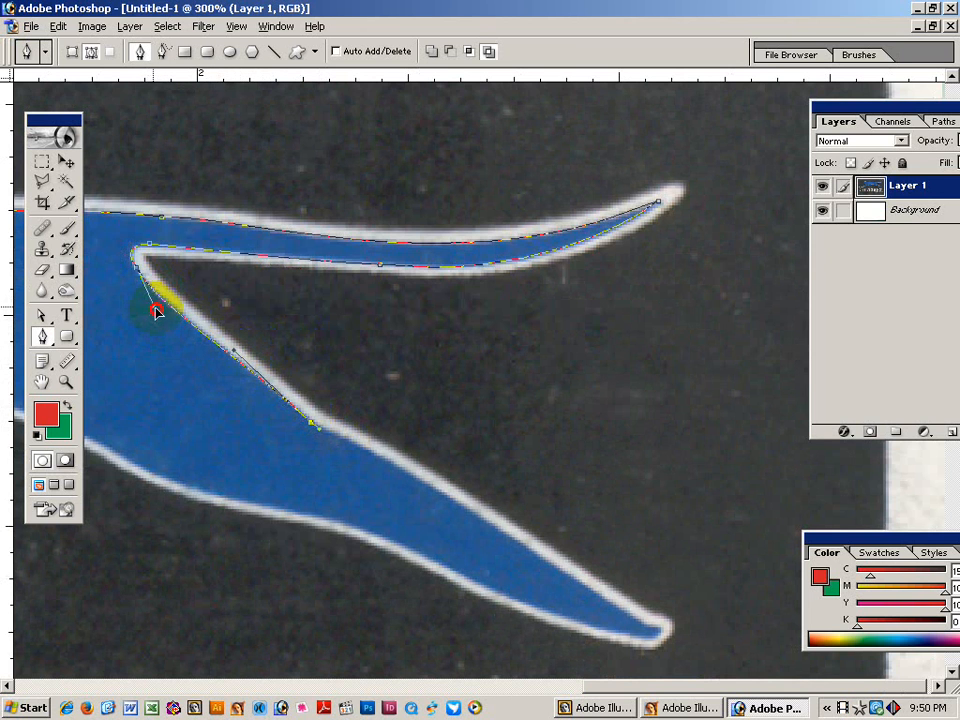
left_click_drag(316, 460, 342, 372)
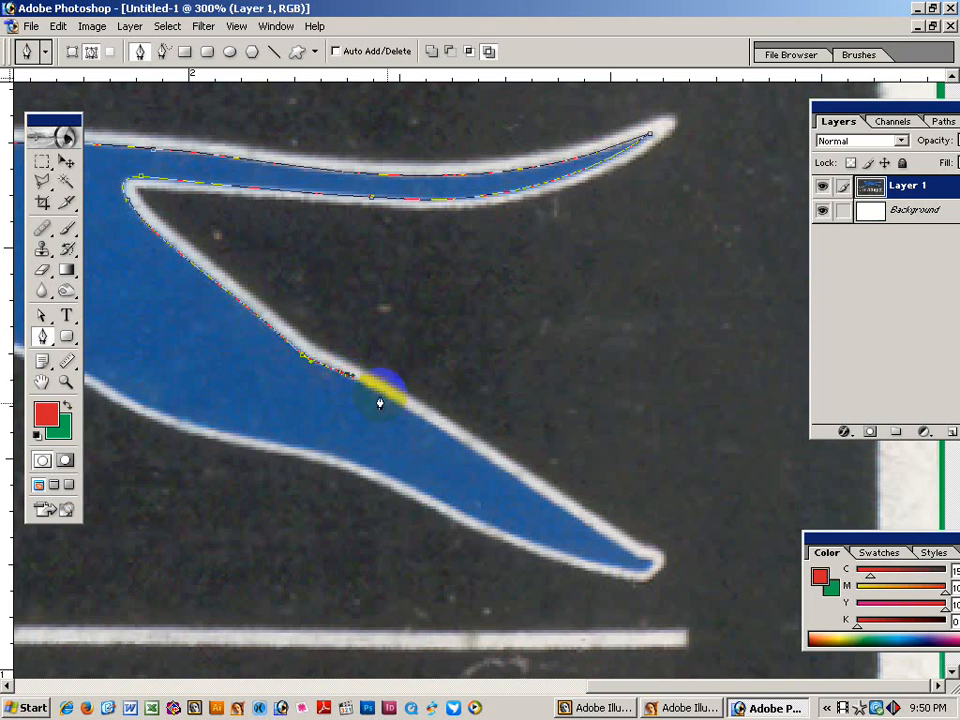
Extend the path down the leg's inner edge and round it around the lower hind leg's tip.
left_click(356, 381)
left_click_drag(356, 381, 361, 386)
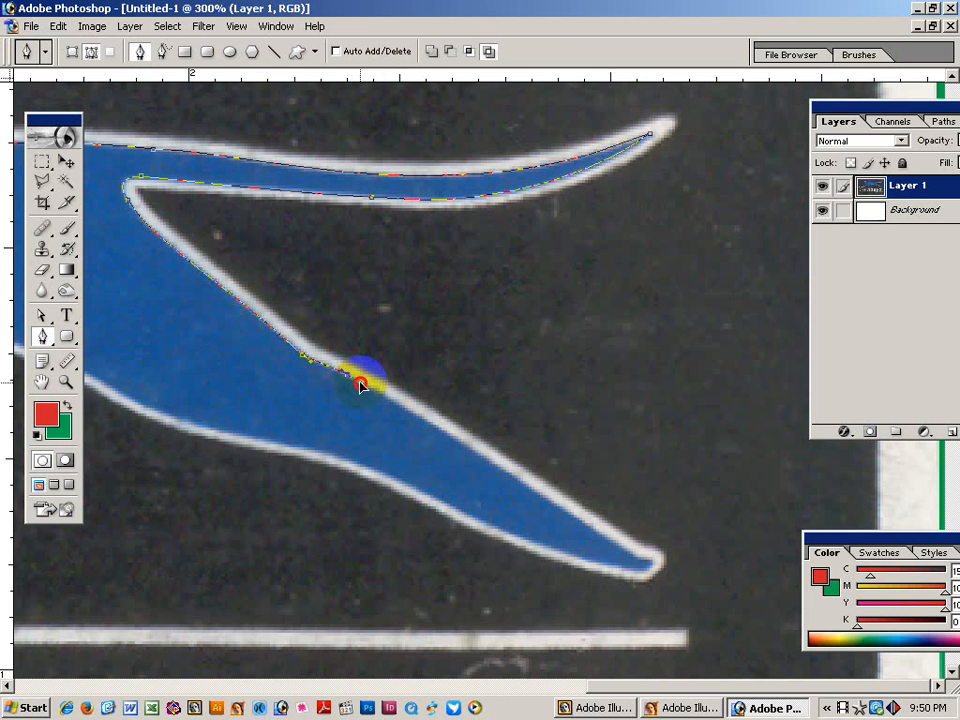
left_click(639, 556)
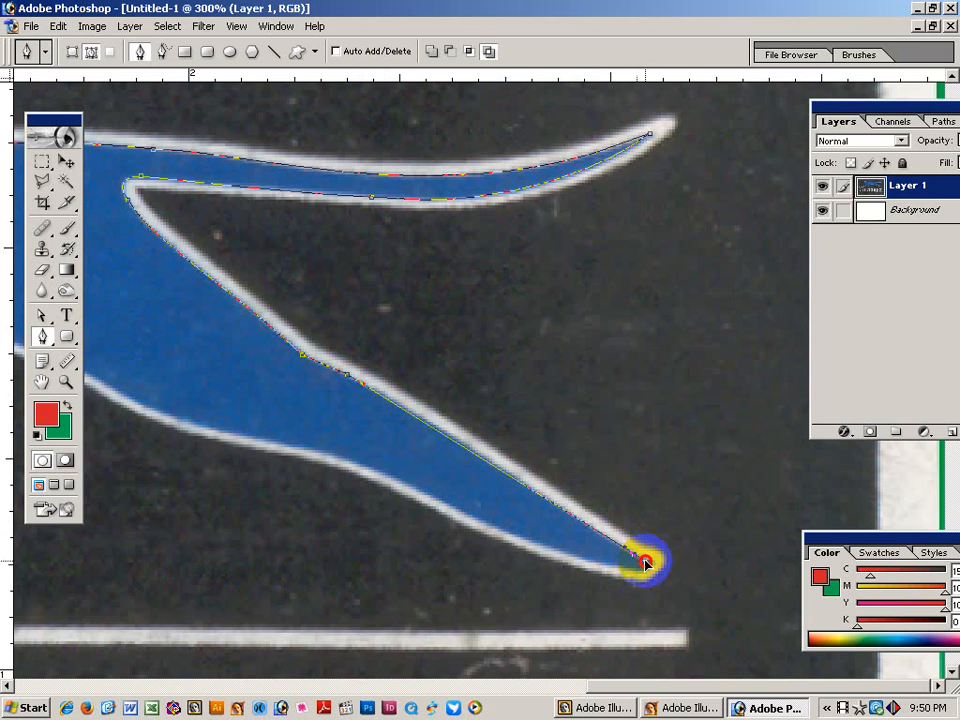
mouse_move(639, 556)
left_mouse_down()
mouse_move(617, 556)
mouse_move(563, 507)
mouse_move(654, 568)
left_mouse_up()
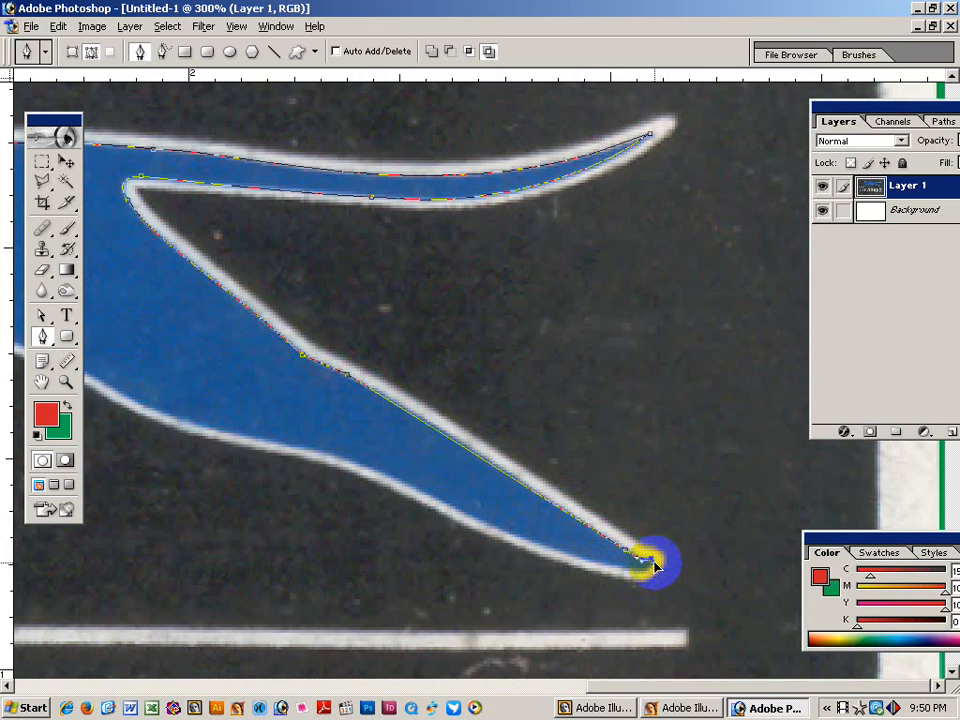
left_click_drag(654, 568, 623, 580)
left_click_drag(461, 534, 488, 478)
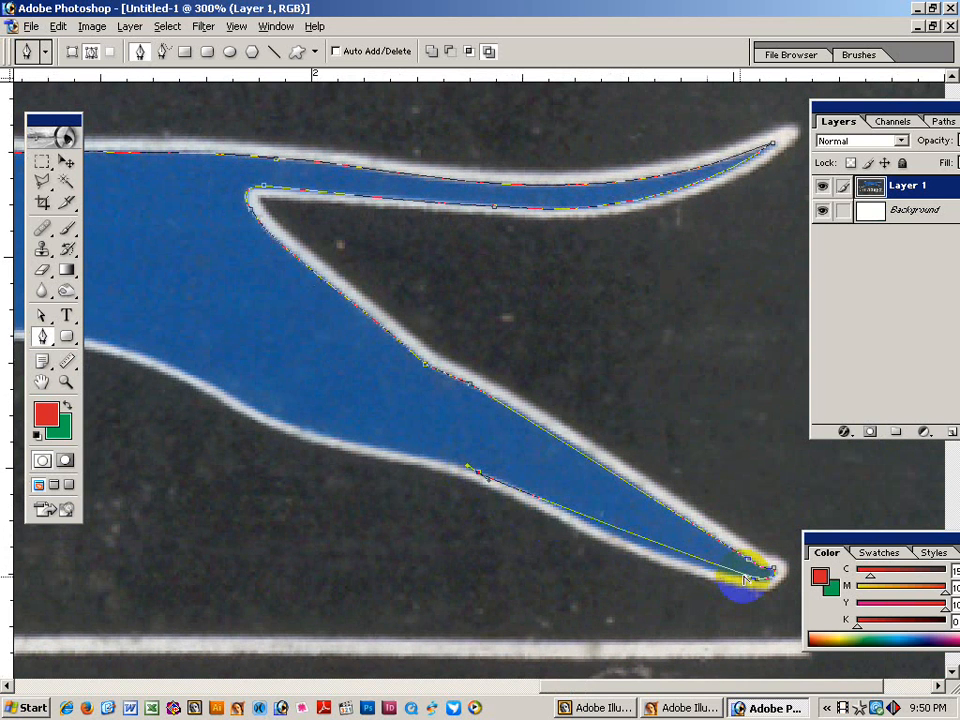
left_click_drag(746, 579, 711, 580)
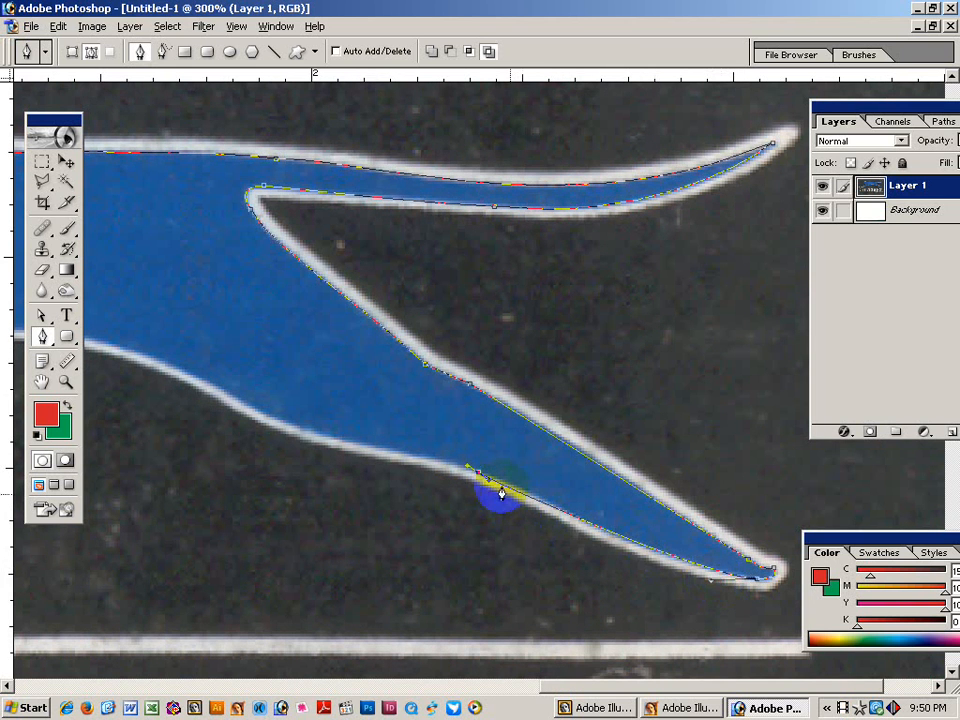
left_click_drag(490, 485, 508, 478)
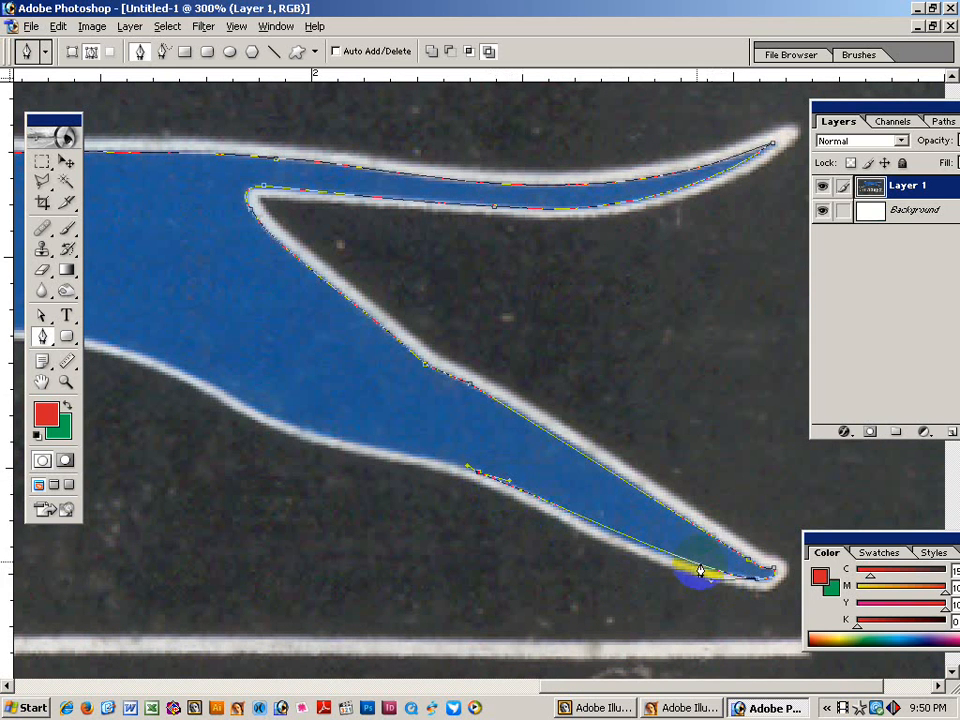
left_click_drag(725, 588, 711, 583)
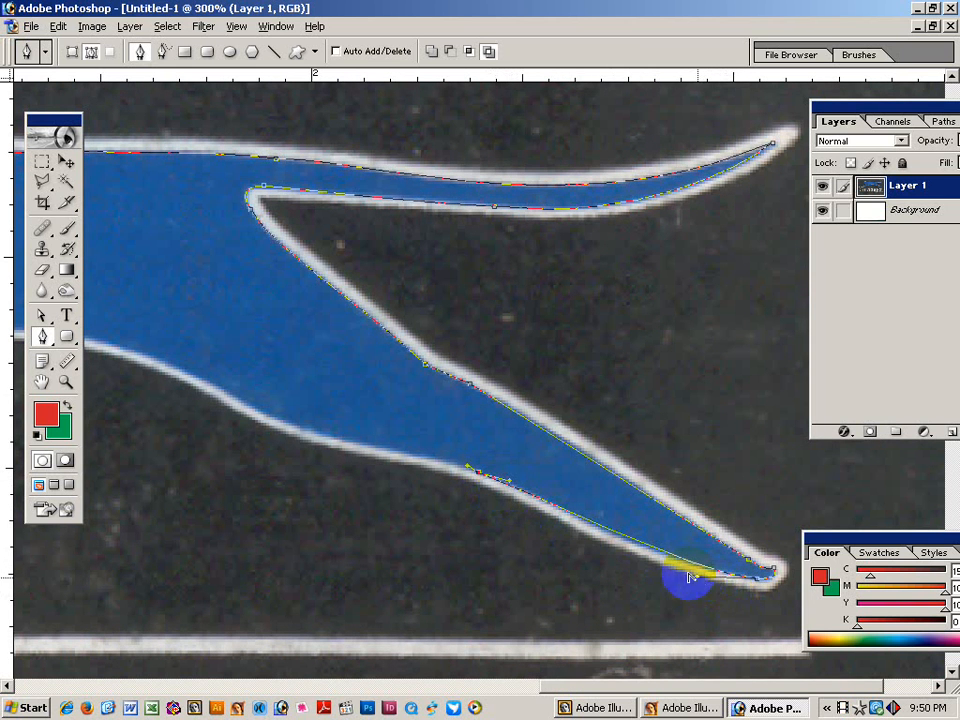
Trace curved anchors leftward along the cat's lower edge and belly.
left_click_drag(514, 508, 602, 497)
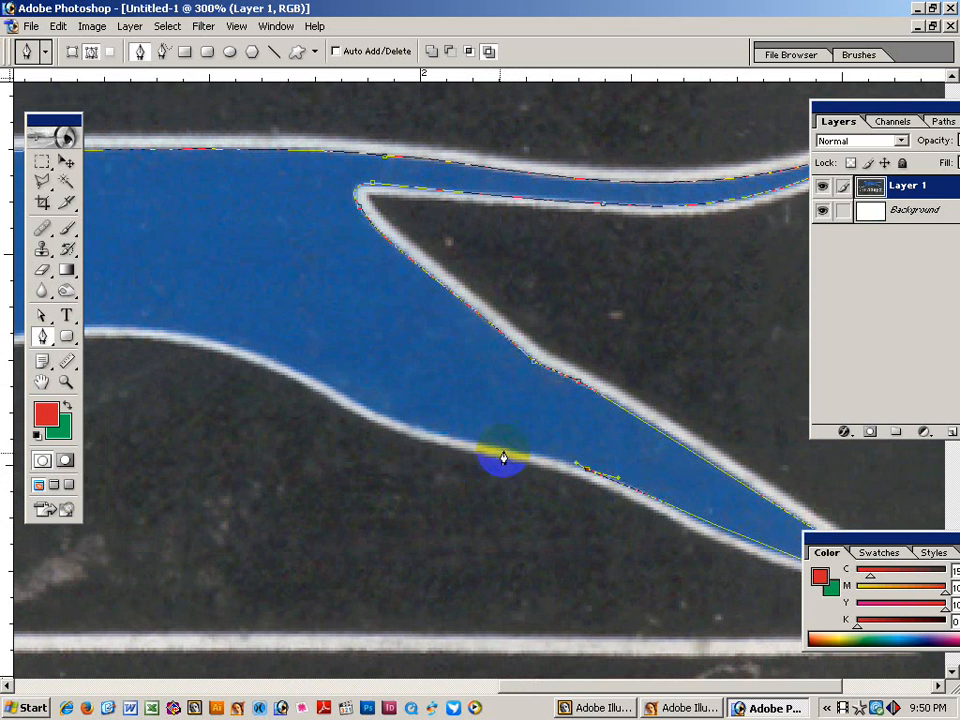
left_click_drag(511, 448, 561, 456)
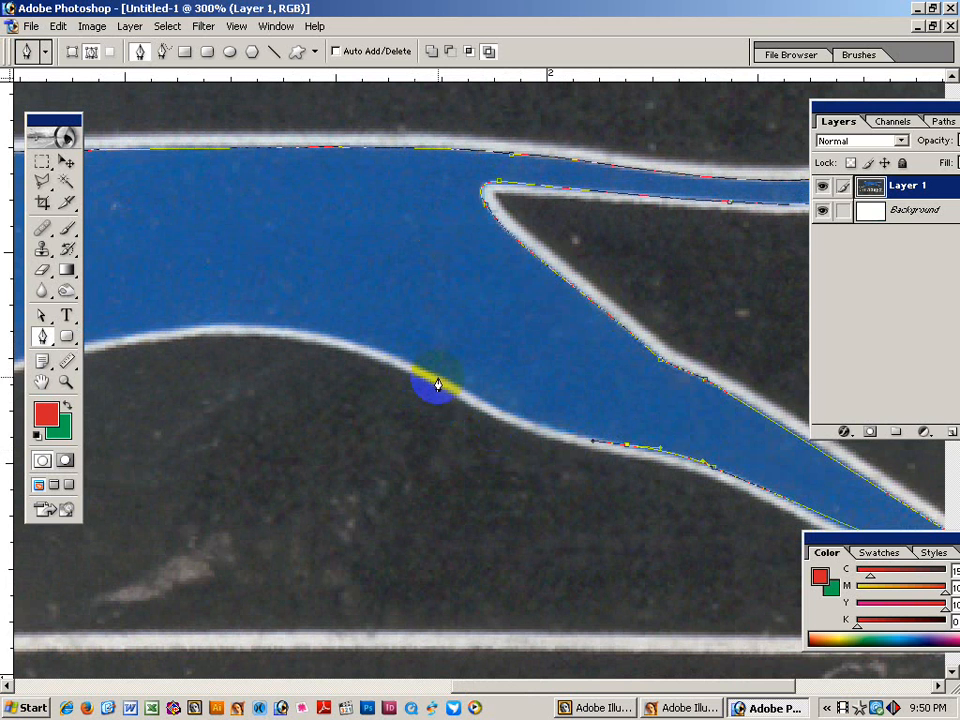
left_click_drag(436, 382, 519, 433)
left_click_drag(317, 404, 557, 397)
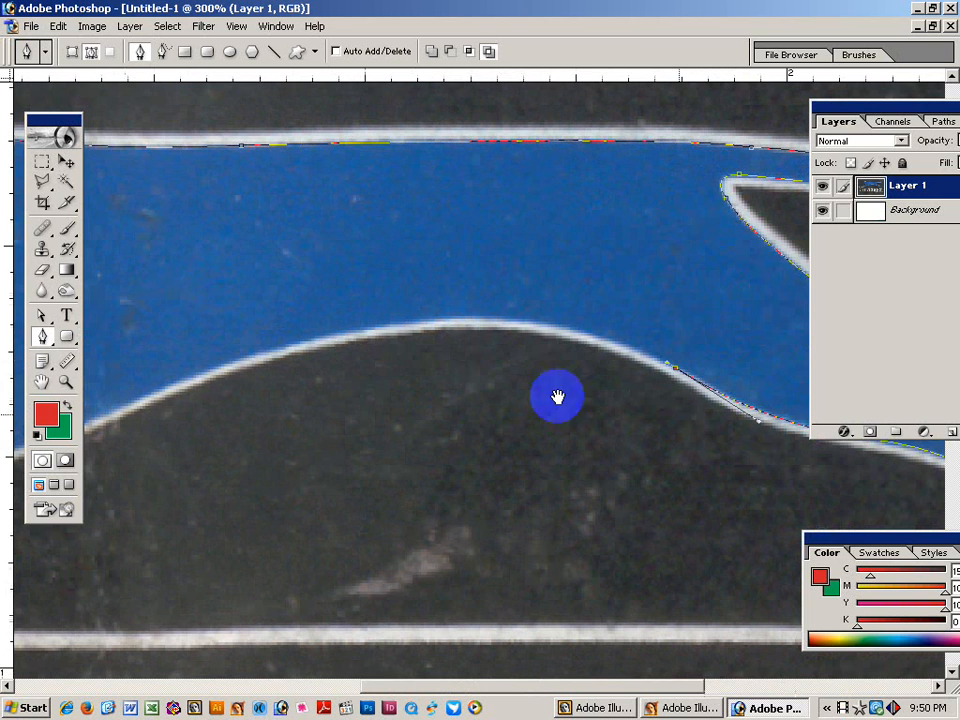
left_click_drag(201, 375, 525, 258)
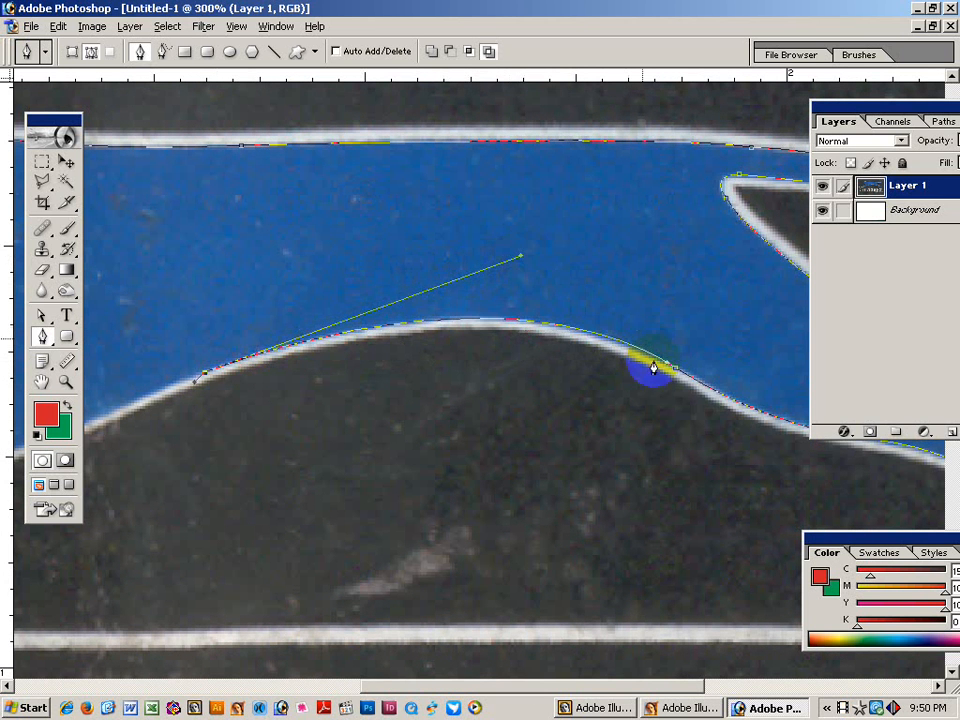
left_click_drag(267, 400, 514, 304)
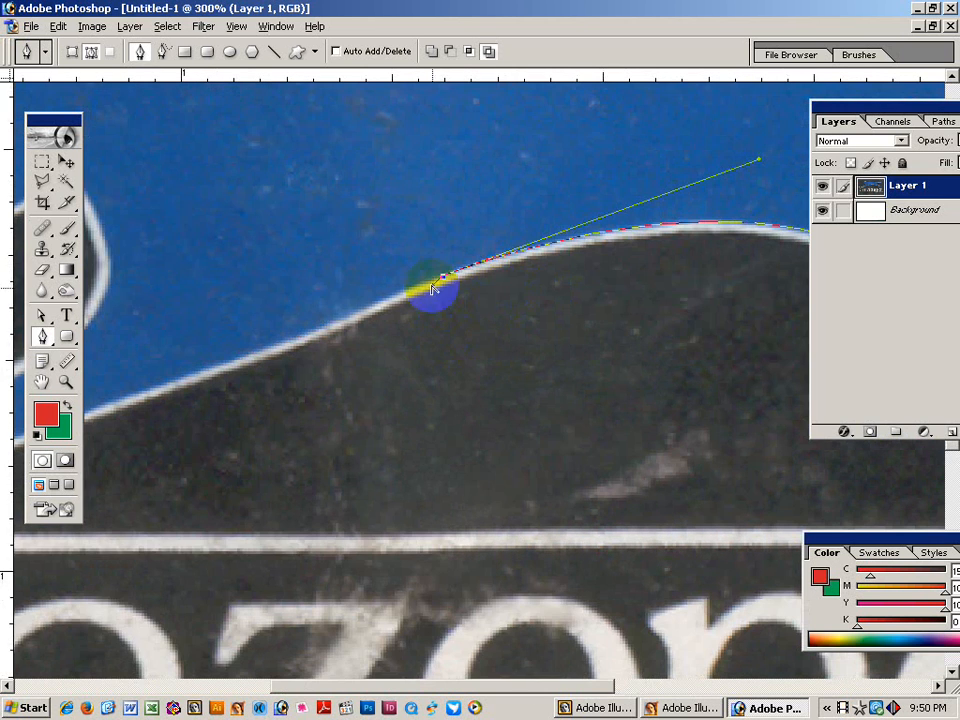
Continue the path along the belly to a shaped corner at the front leg tip.
left_click(418, 289)
left_click_drag(362, 393, 540, 345)
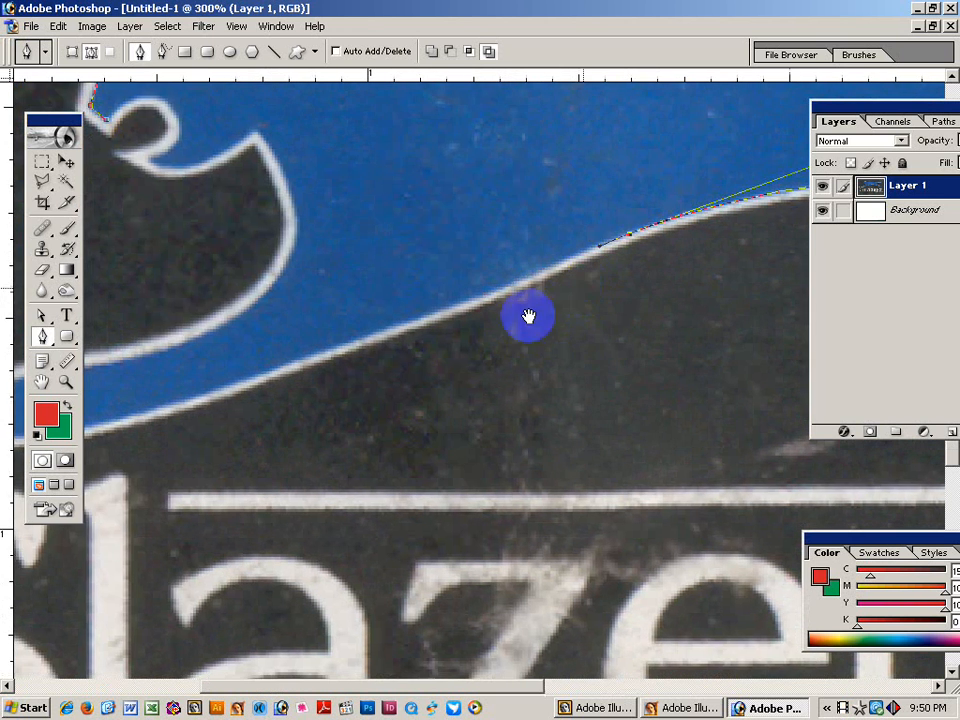
left_click_drag(400, 388, 583, 355)
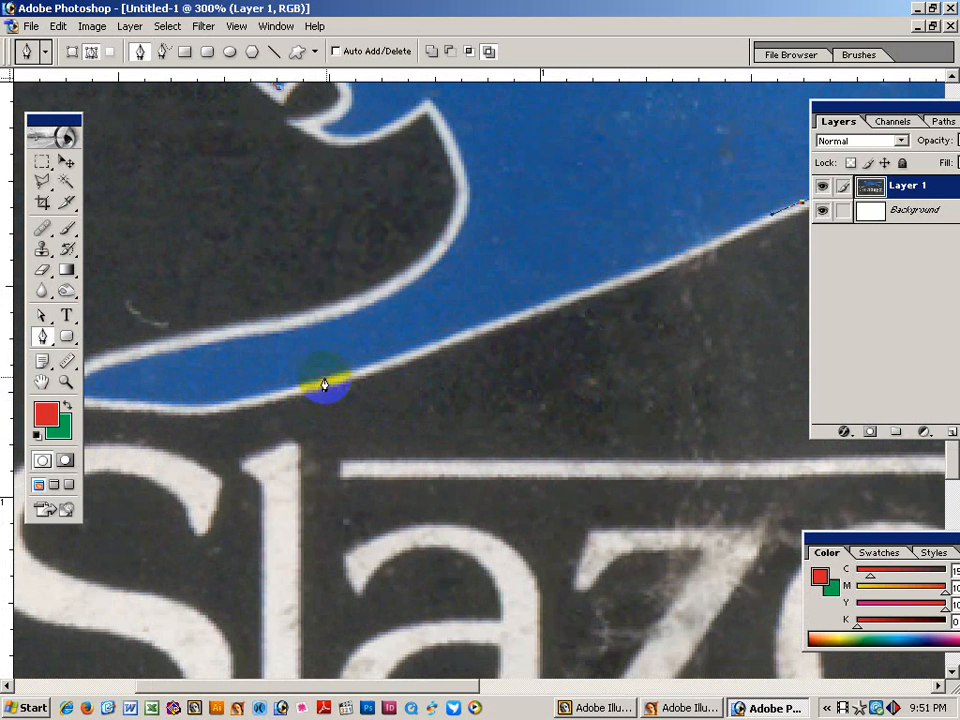
left_click_drag(324, 380, 347, 378)
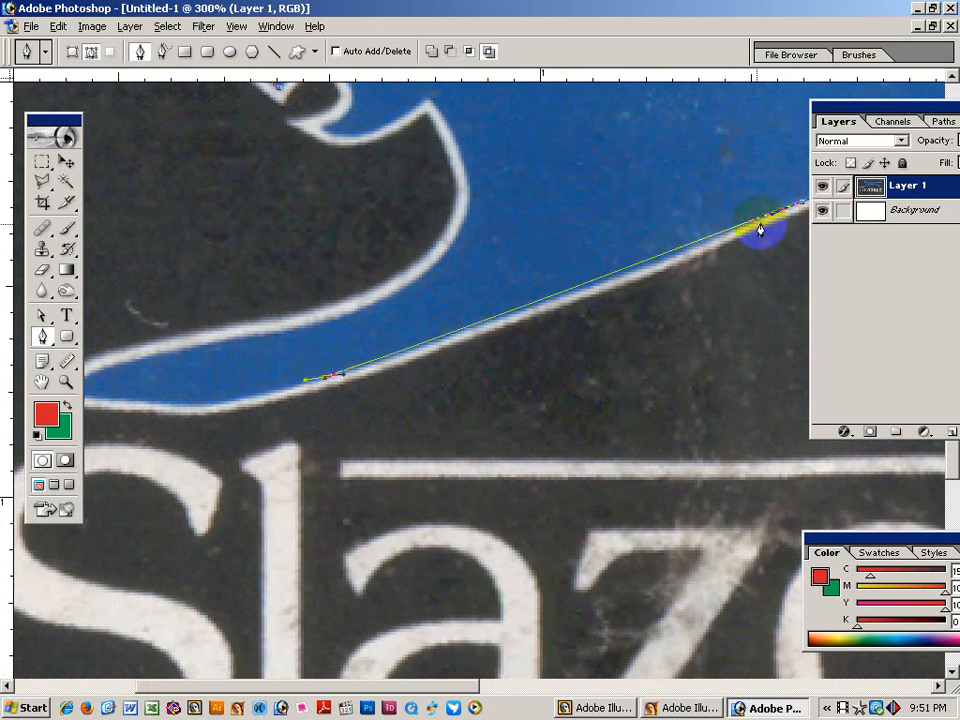
left_click_drag(764, 221, 740, 240)
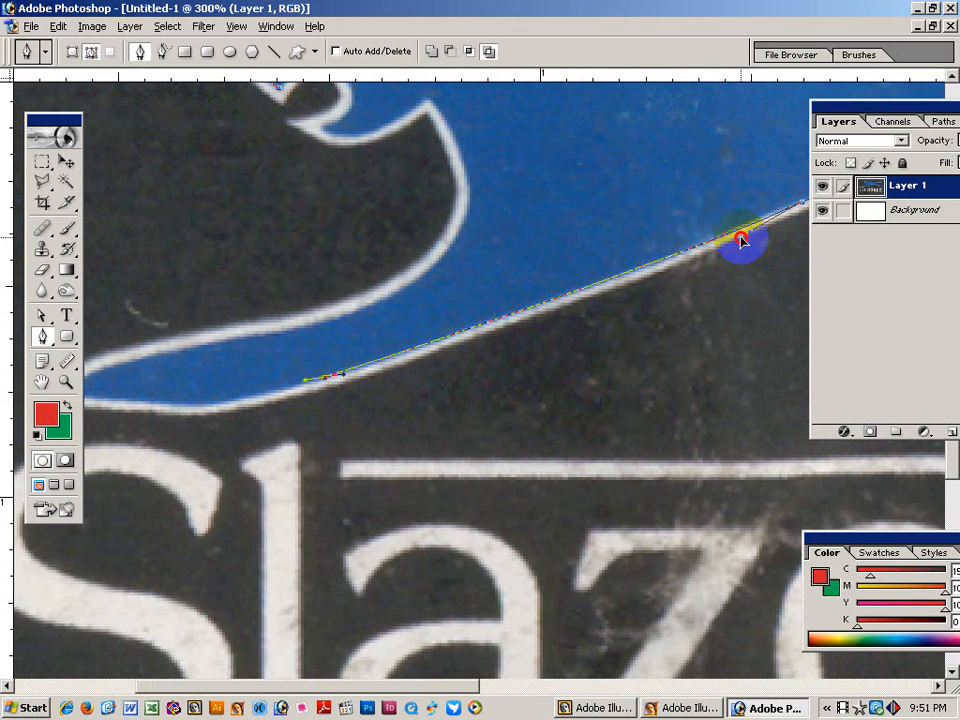
left_click_drag(251, 454, 536, 392)
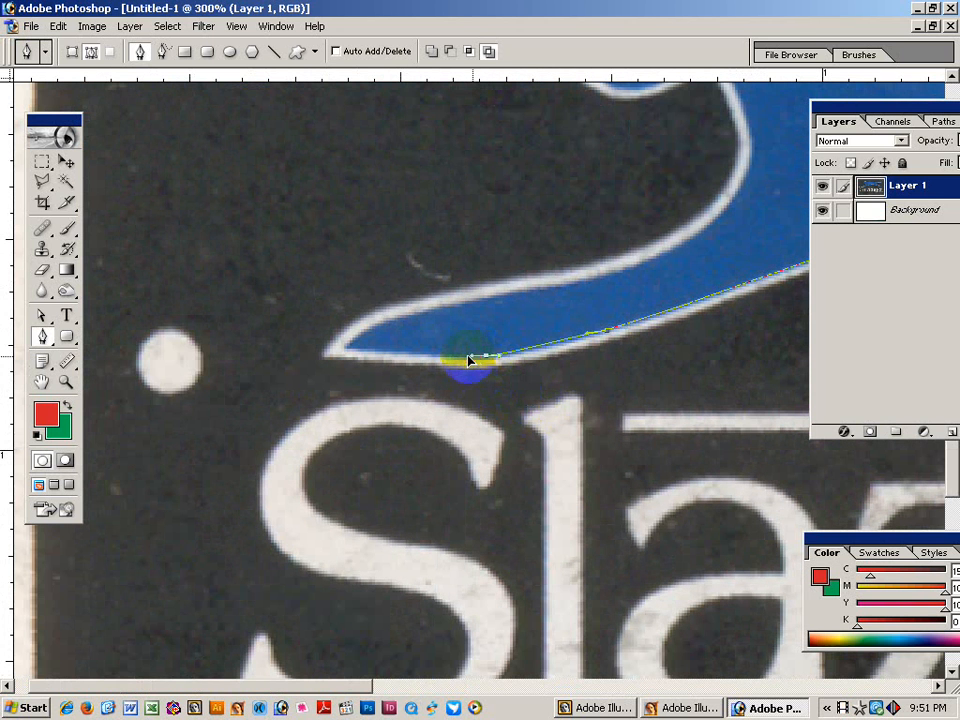
left_click(345, 354)
left_click_drag(340, 354, 361, 335)
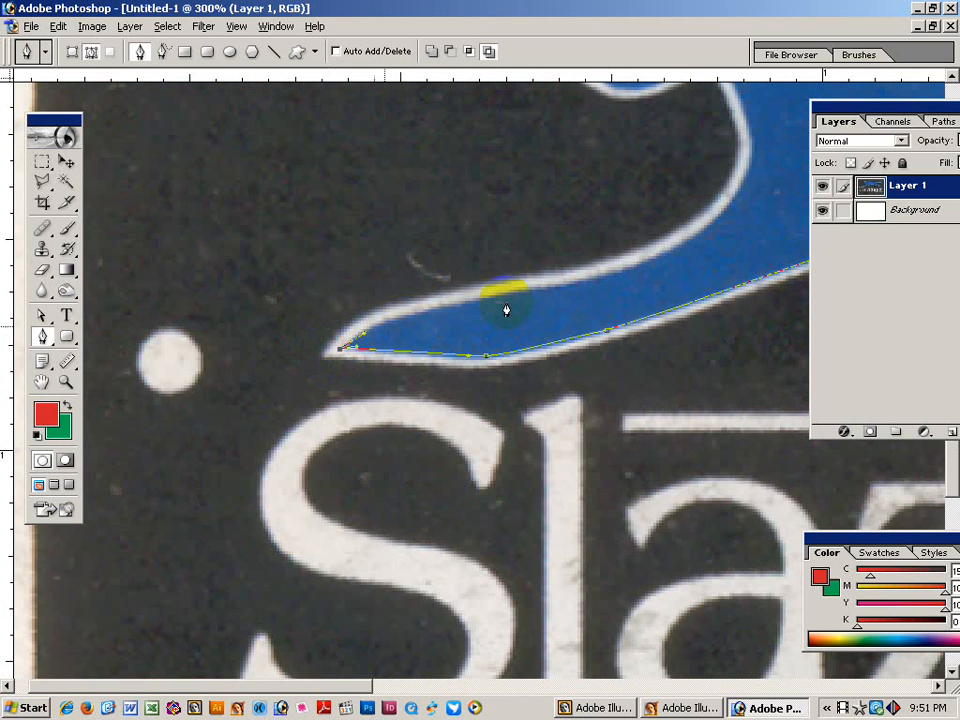
Trace the front leg's upper edge up to the tip of the chest swirl.
left_click_drag(578, 285, 387, 308)
left_click_drag(635, 268, 435, 392)
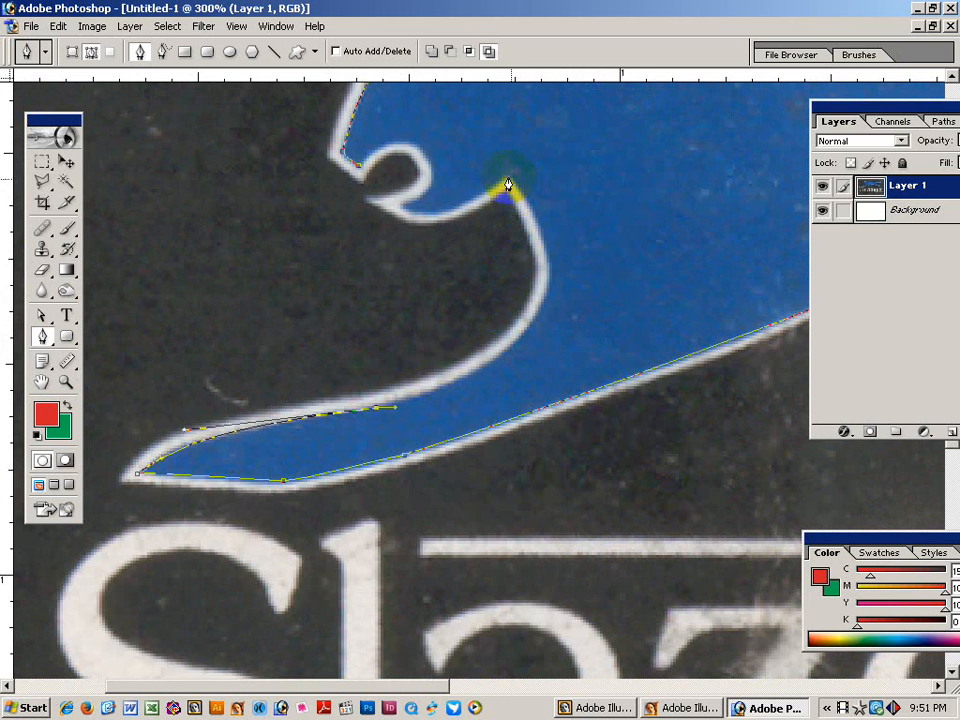
left_click_drag(508, 178, 649, 360)
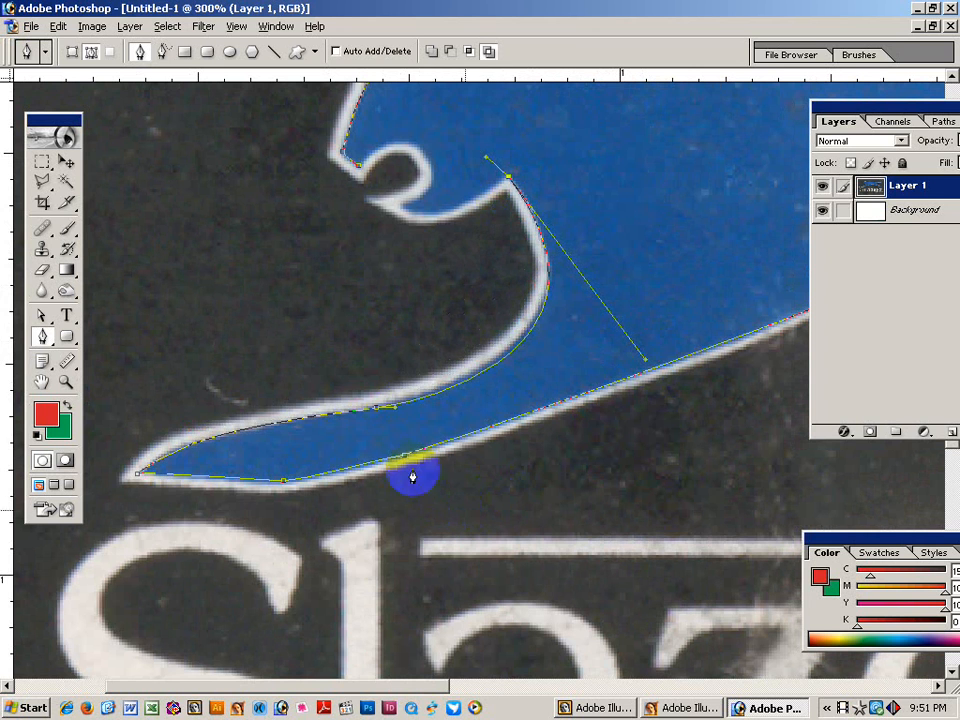
left_click_drag(395, 410, 422, 390)
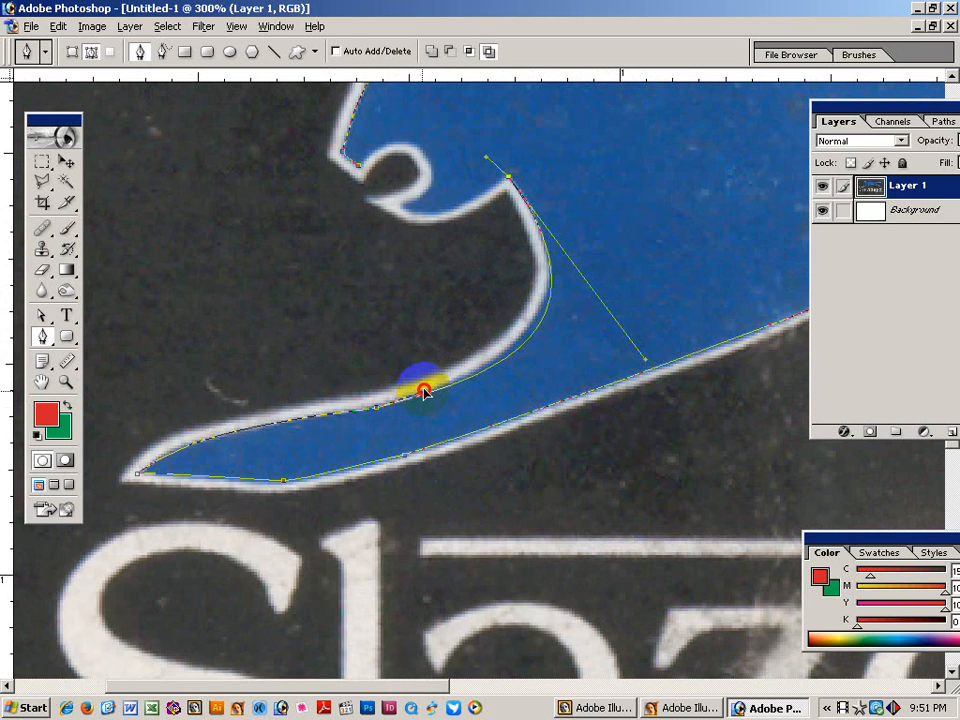
left_click_drag(640, 357, 635, 348)
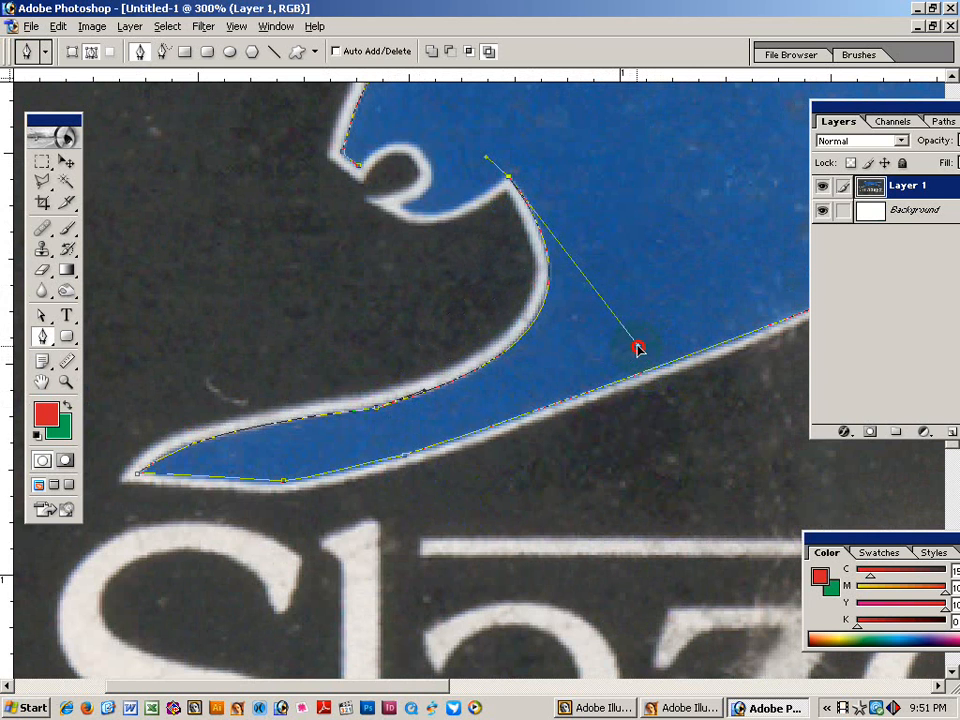
Wrap the path around the inner curl below the head and back toward the mouth.
scroll(632, 355, "up", 3)
scroll(632, 355, "left", 3)
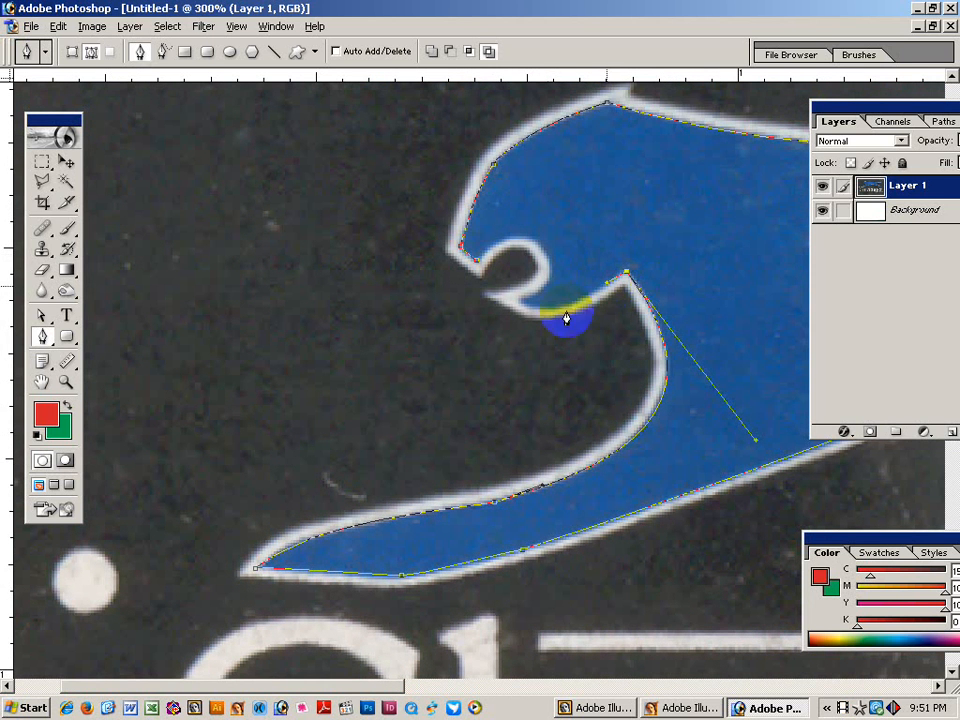
left_click_drag(522, 301, 567, 318)
left_click(522, 303)
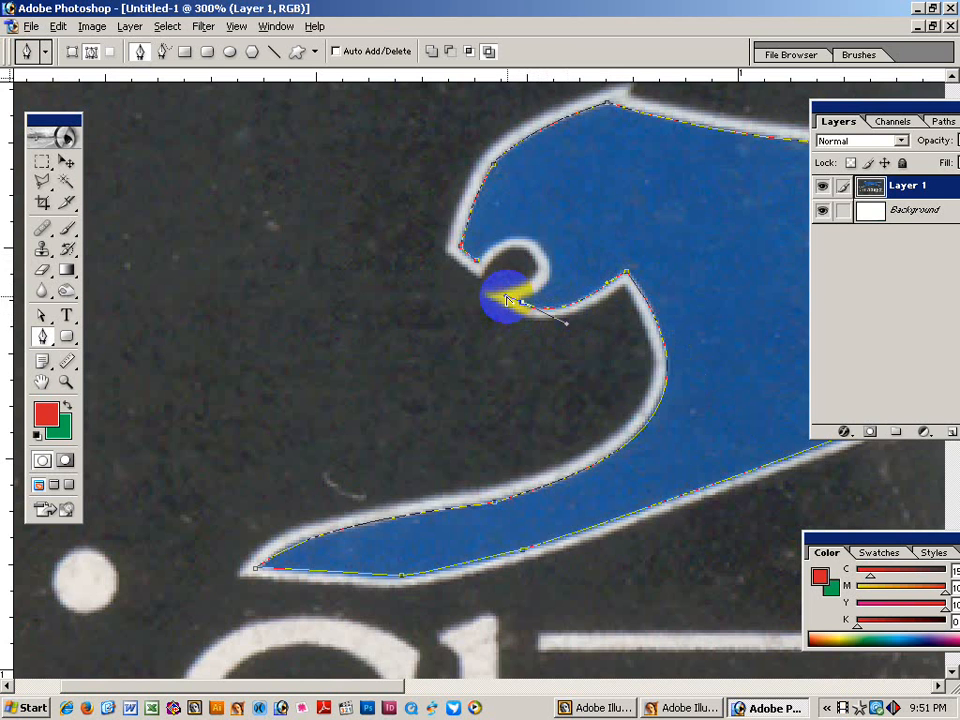
left_click(537, 293)
left_click_drag(547, 291, 546, 262)
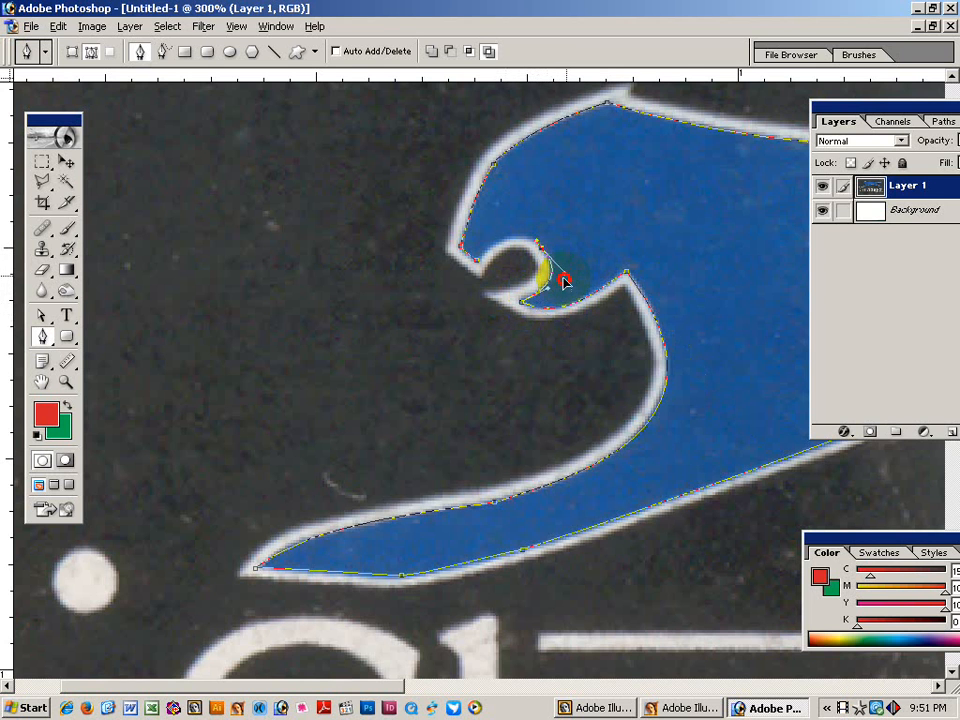
left_click_drag(493, 262, 516, 228)
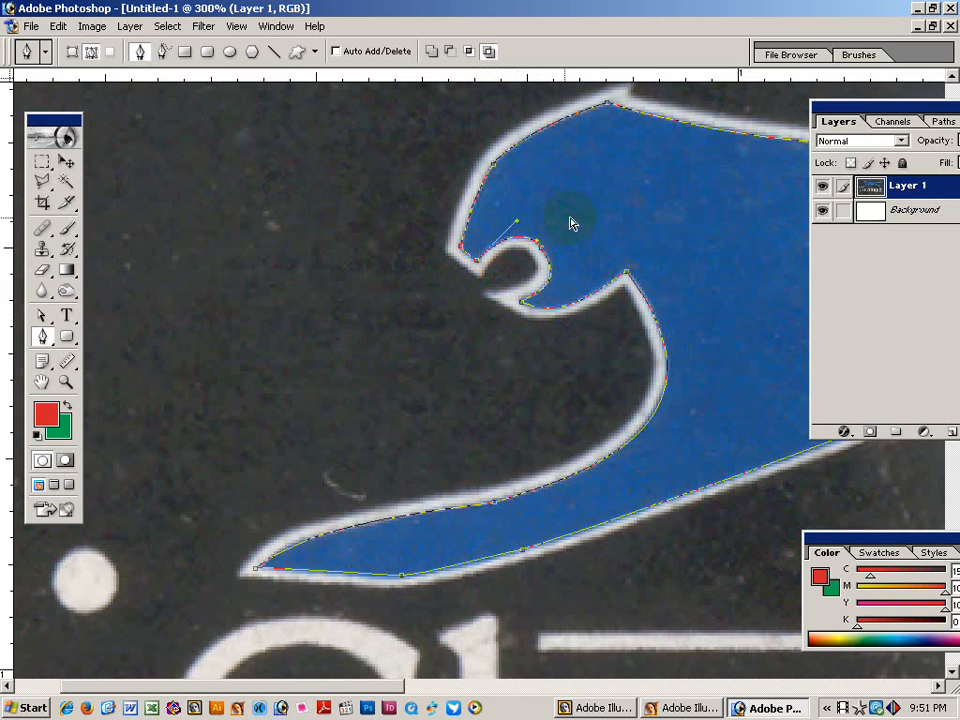
Zoom out to the whole logo, then zoom in close on the letter S.
key("ctrl+minus")
key("ctrl+minus")
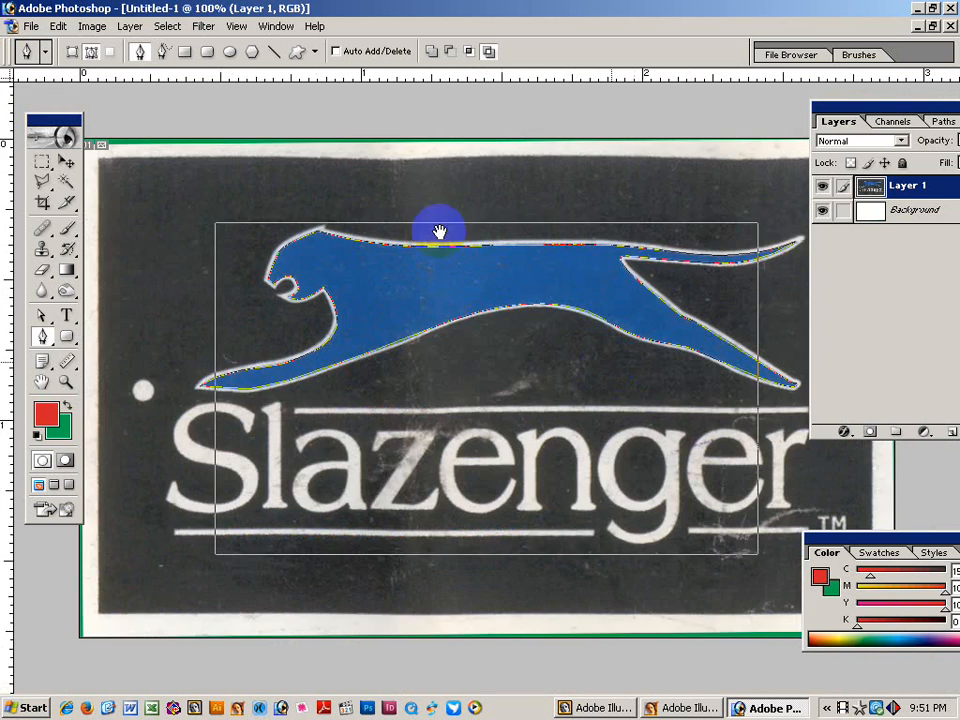
key("ctrl+minus")
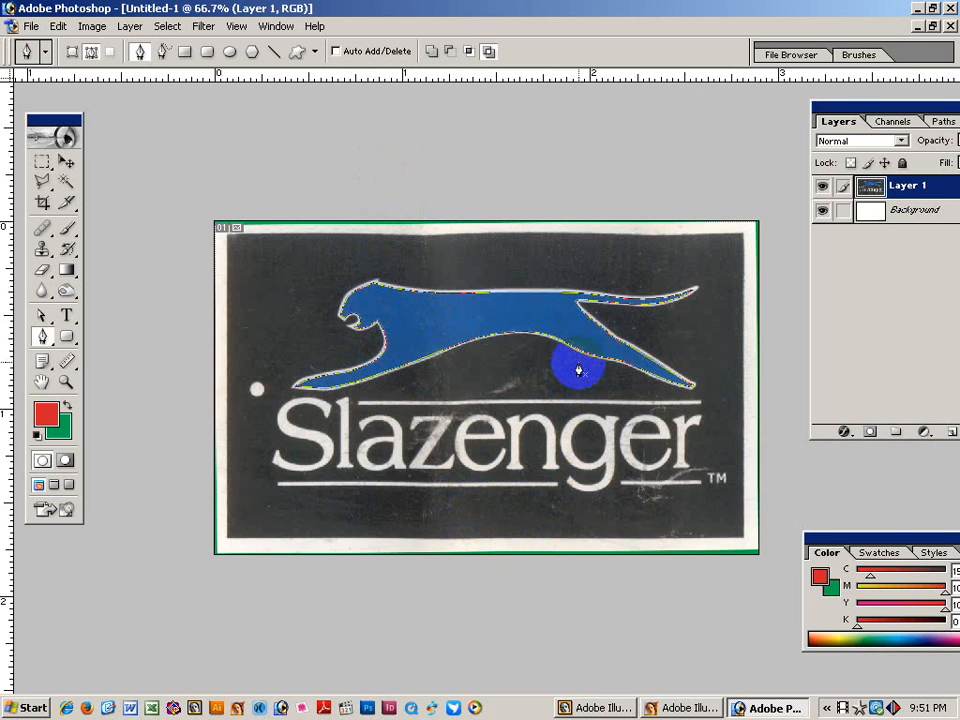
left_click_drag(262, 362, 491, 540)
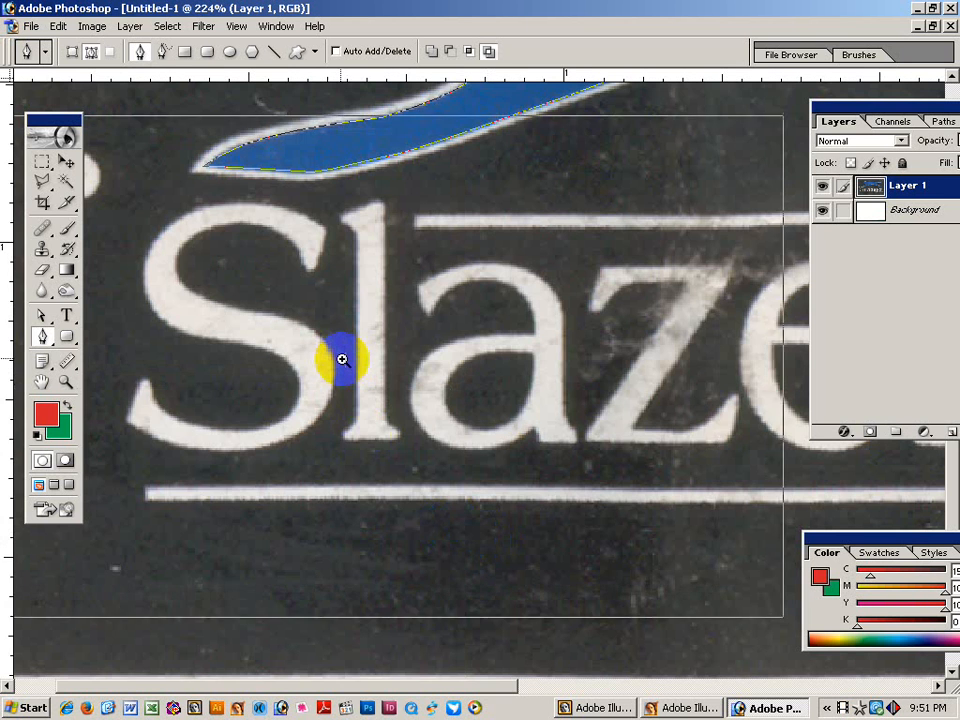
left_click(444, 334)
left_click(429, 354)
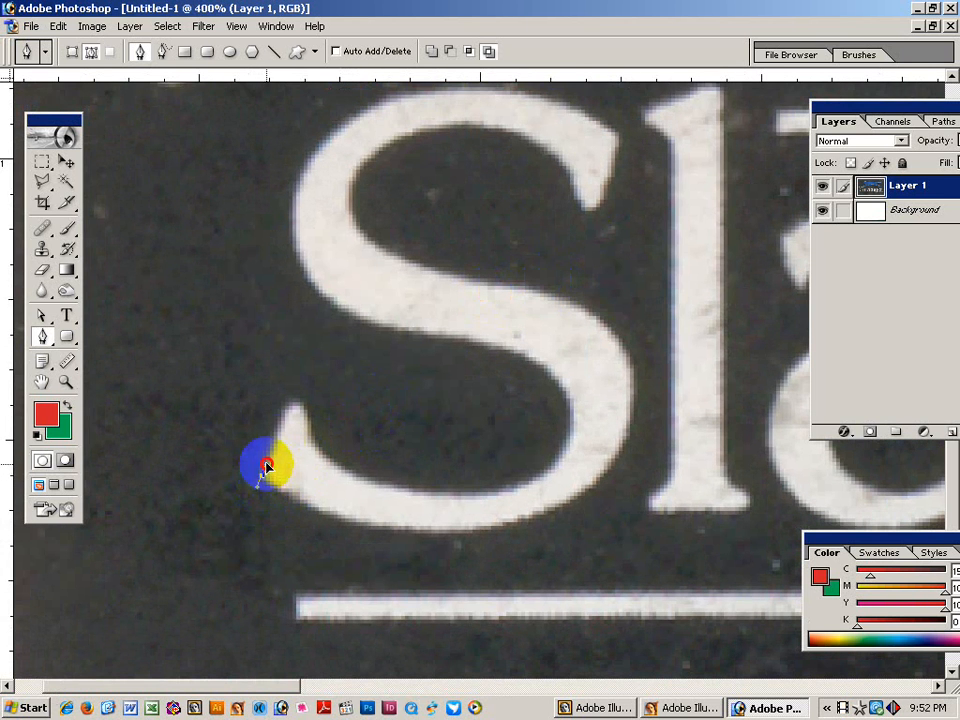
Start a new pen path at the S's lower tip, curving around its serif and lower curve.
left_click(266, 466)
left_click(282, 416)
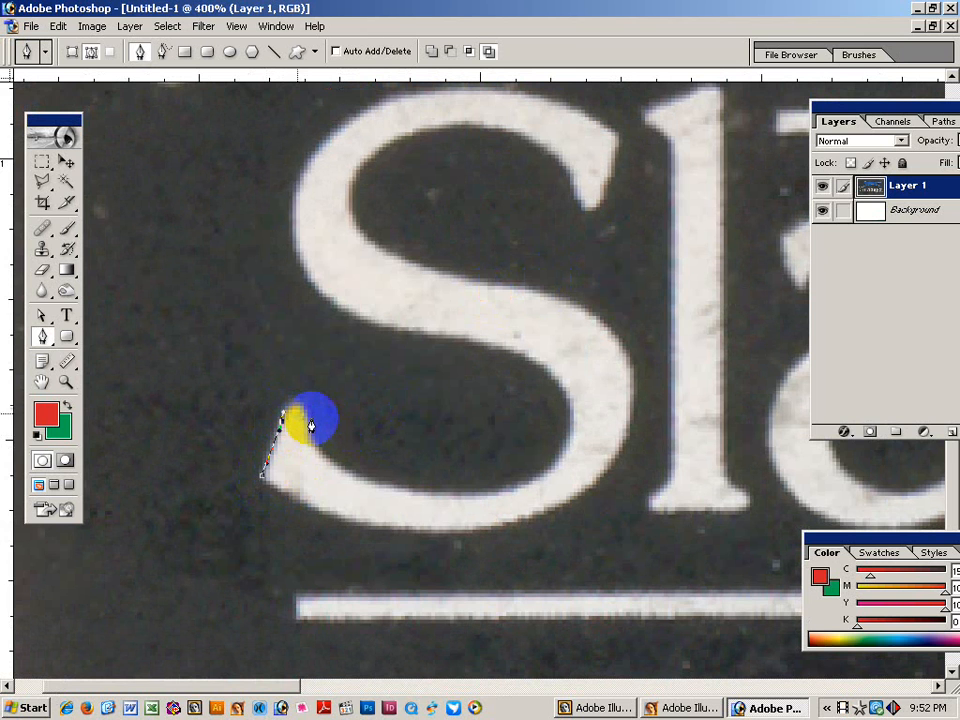
left_click(308, 412)
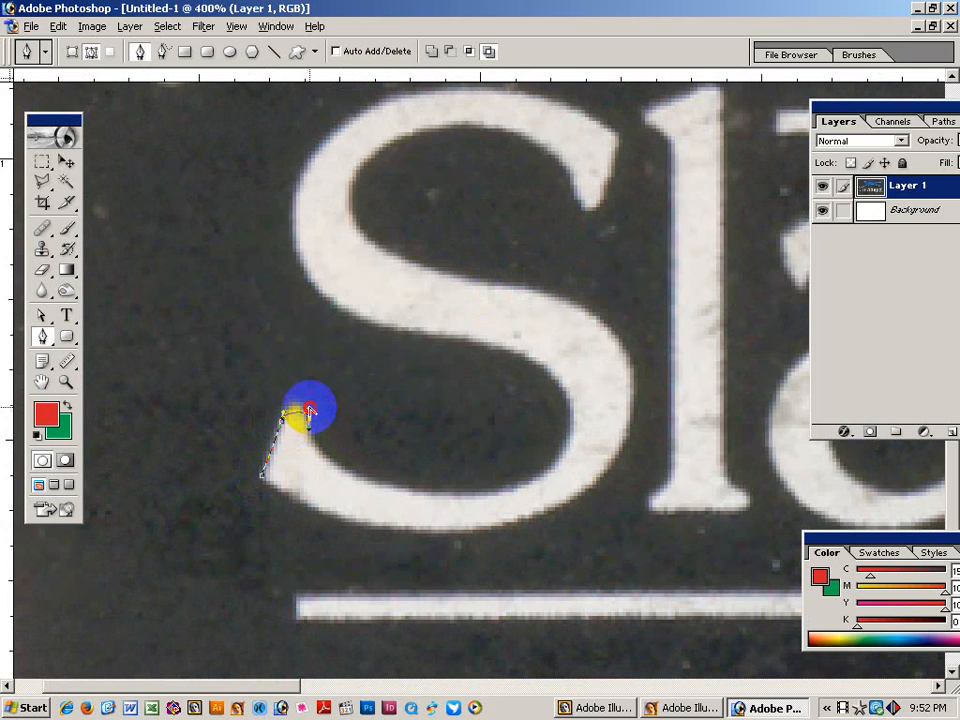
left_click_drag(309, 410, 300, 392)
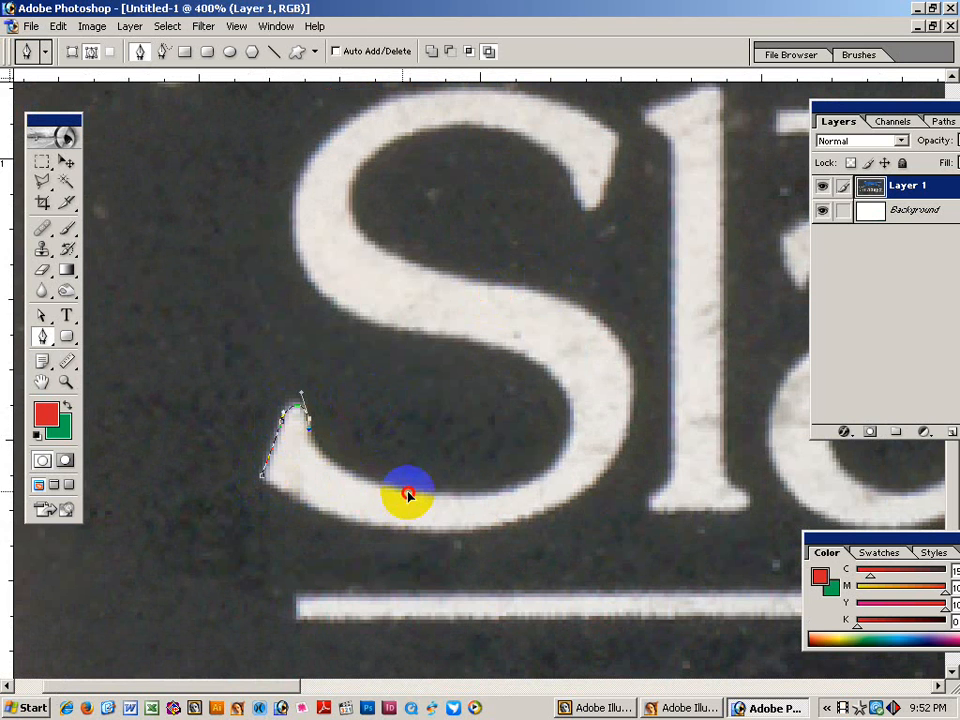
left_click_drag(407, 494, 302, 470)
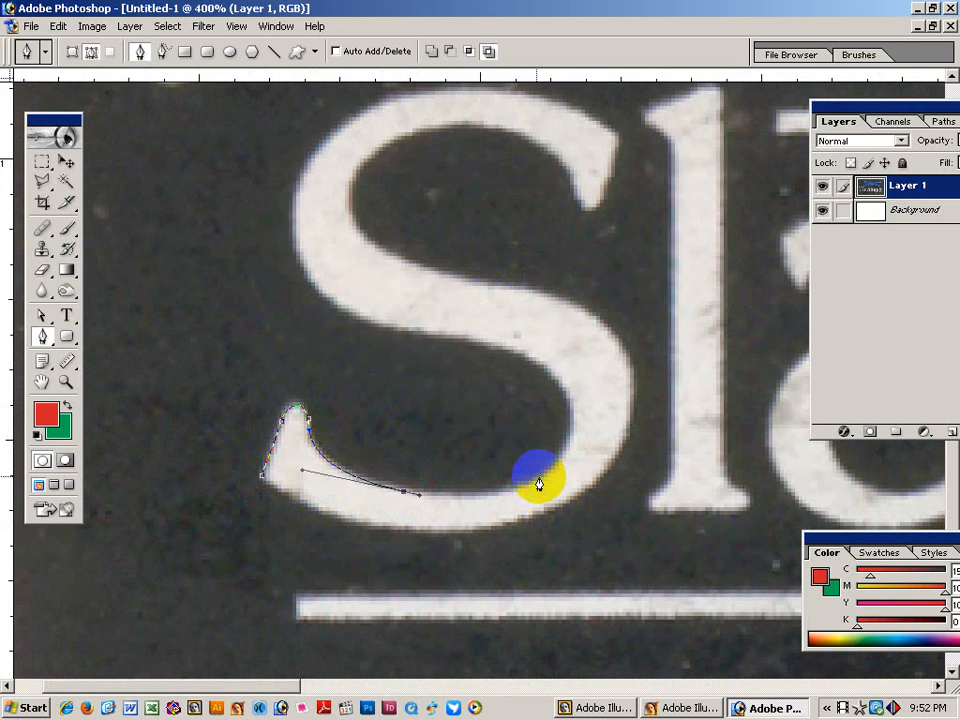
left_click_drag(543, 475, 493, 510)
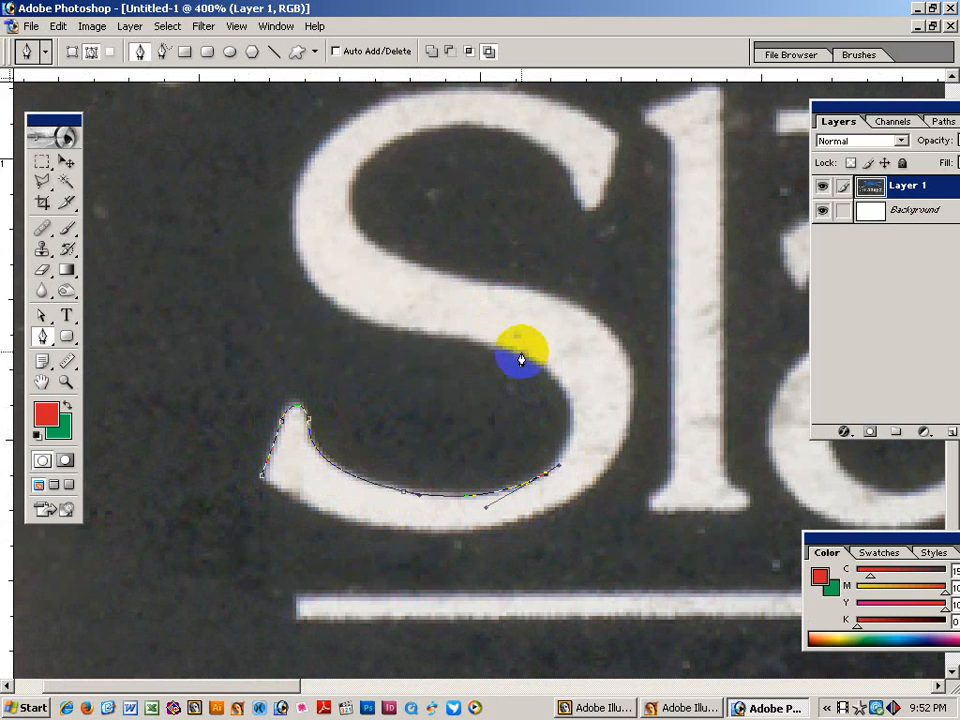
Continue anchors along the S's inner curve, left edge and spine up to its top.
left_click_drag(502, 343, 613, 394)
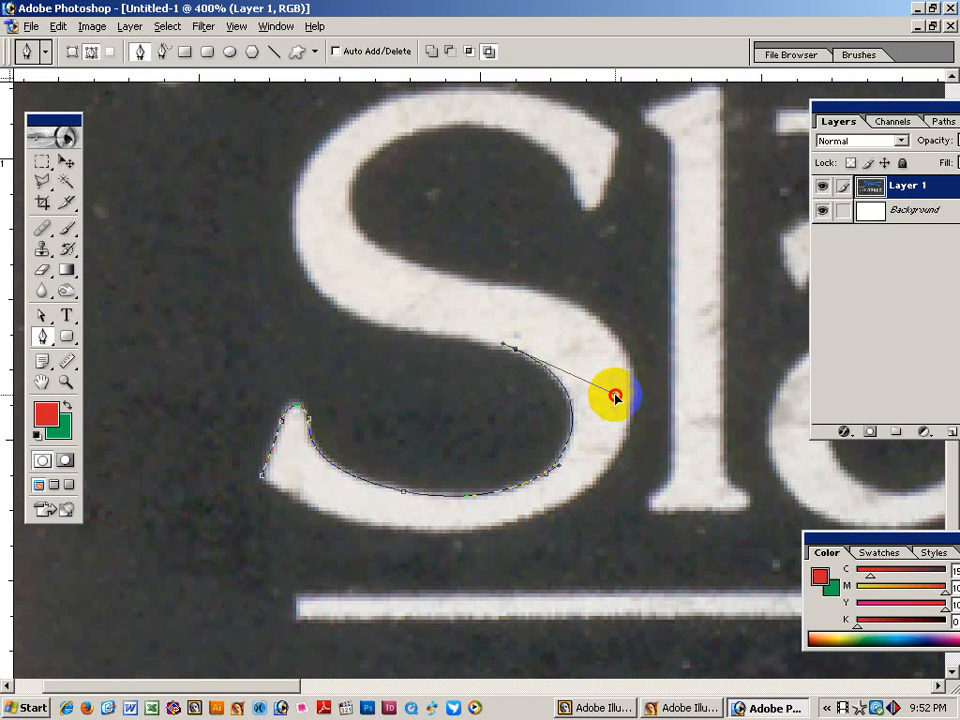
left_click_drag(515, 350, 510, 351)
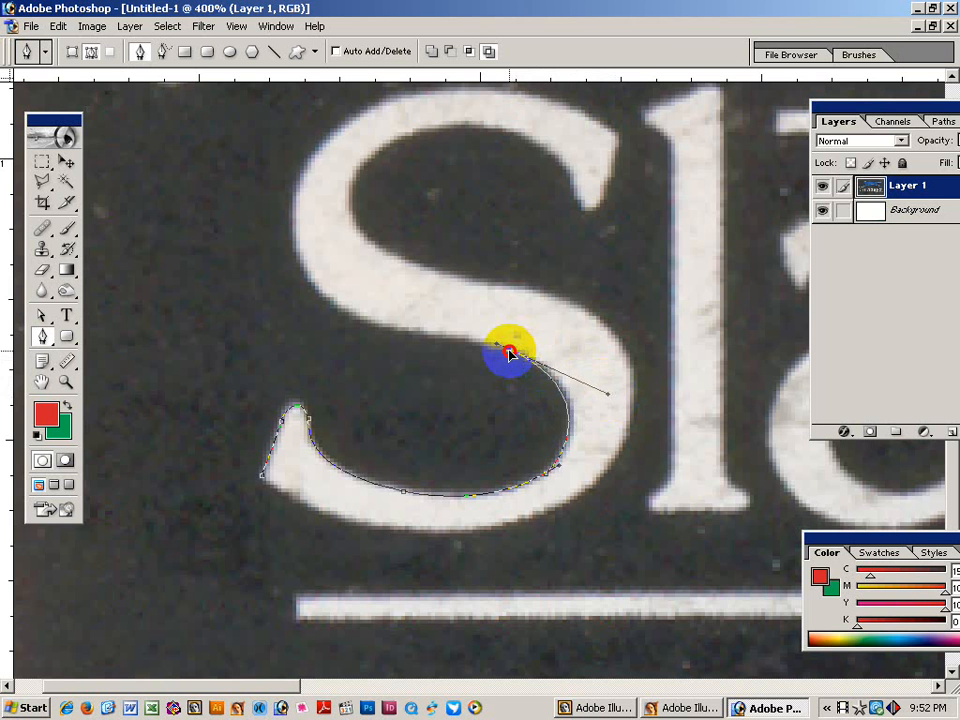
left_click_drag(608, 394, 617, 394)
left_click_drag(497, 400, 553, 421)
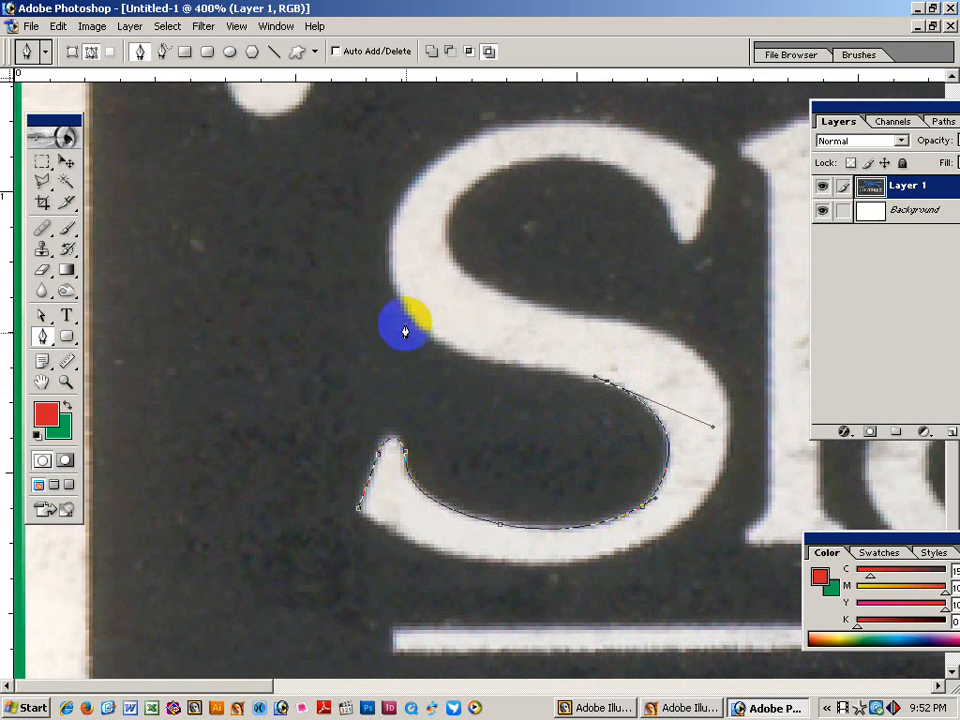
left_click_drag(406, 314, 448, 368)
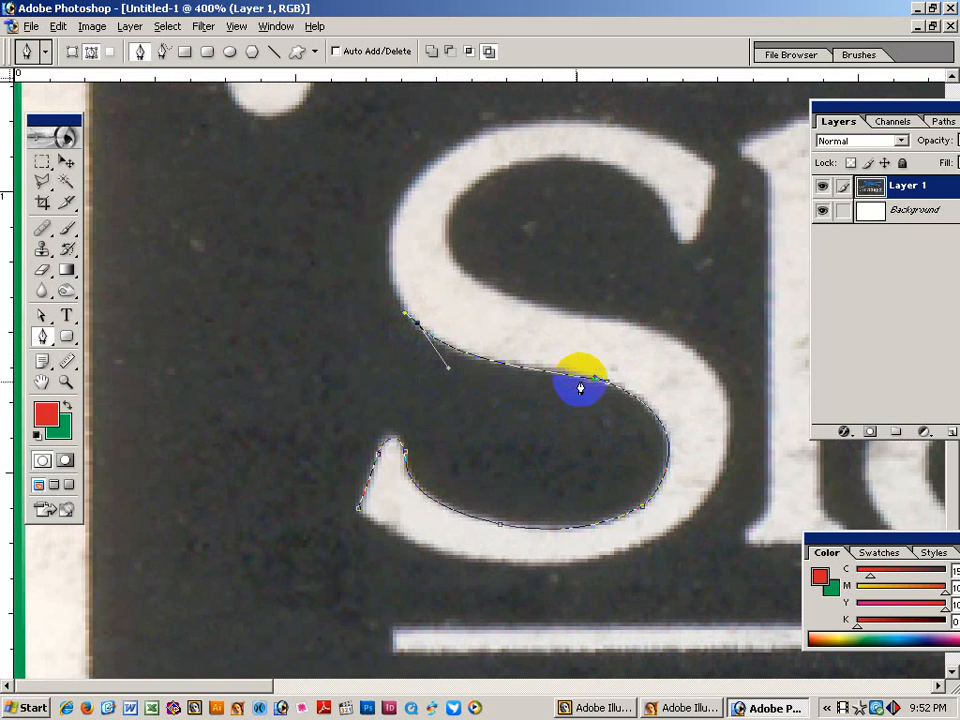
left_click_drag(595, 376, 588, 368)
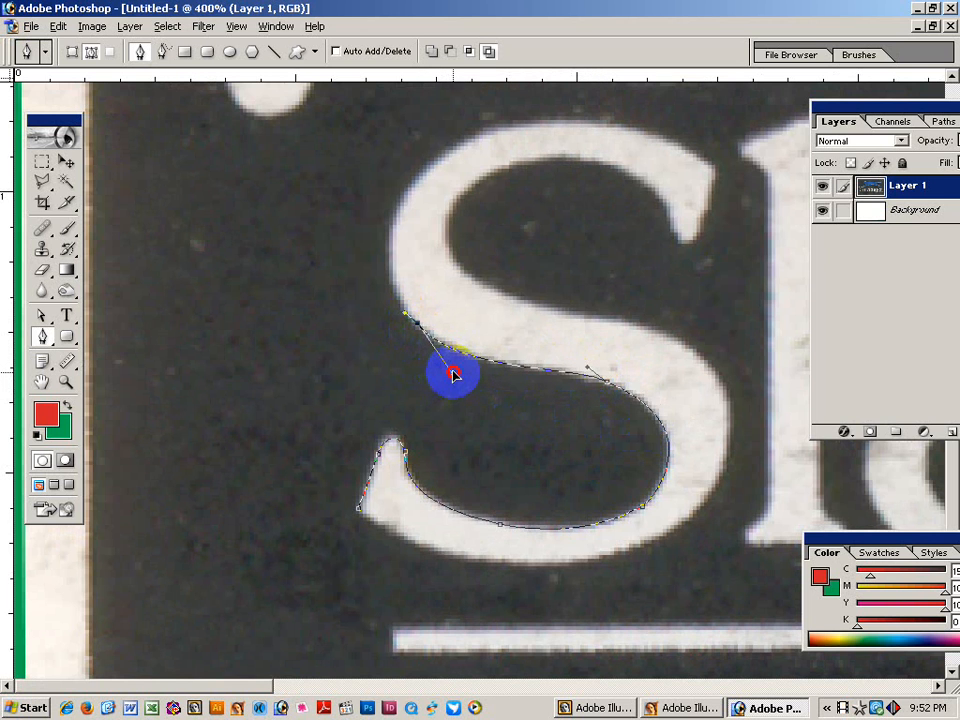
left_click_drag(463, 340, 445, 303)
left_click_drag(443, 232, 315, 300)
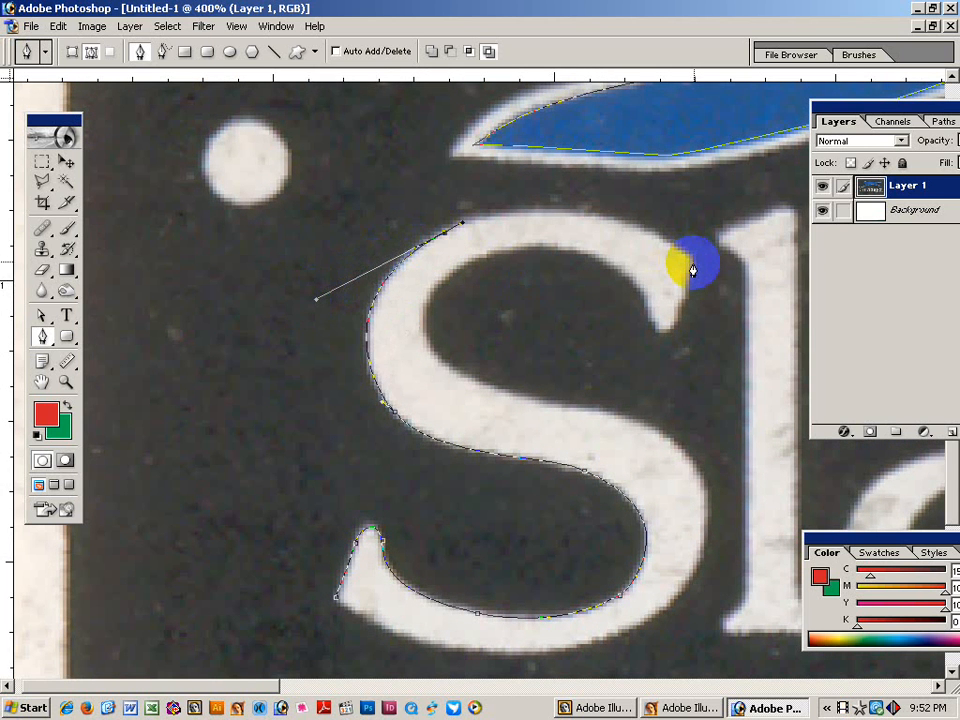
Trace the S's upper-right tip, top terminal and inner curve down to the spine.
left_click_drag(692, 259, 577, 178)
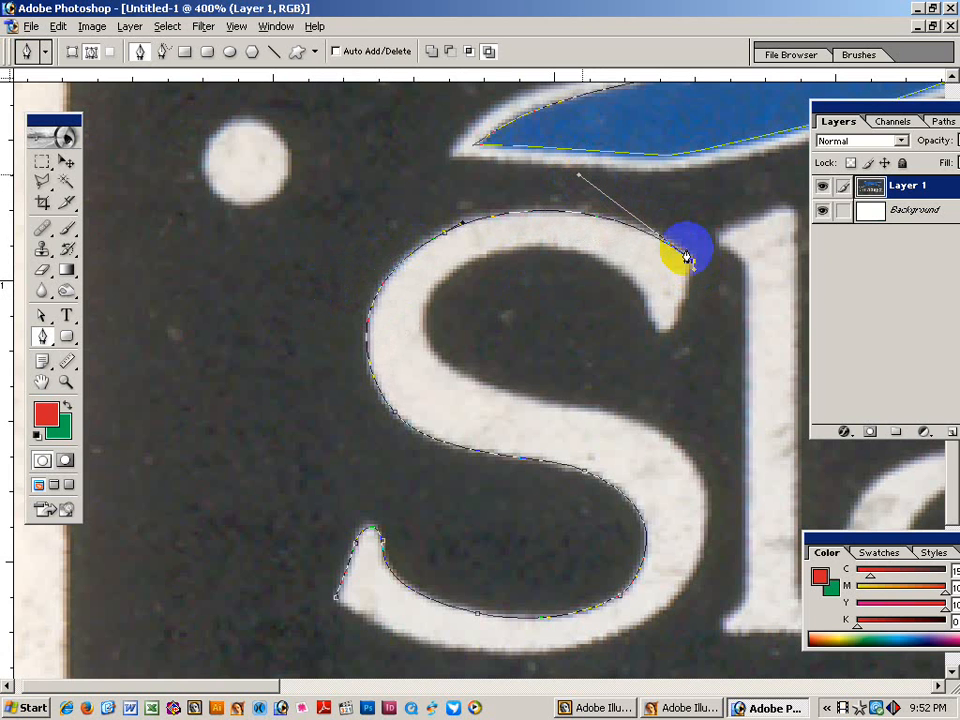
mouse_move(694, 265)
left_mouse_down()
mouse_move(676, 331)
mouse_move(663, 337)
left_mouse_up()
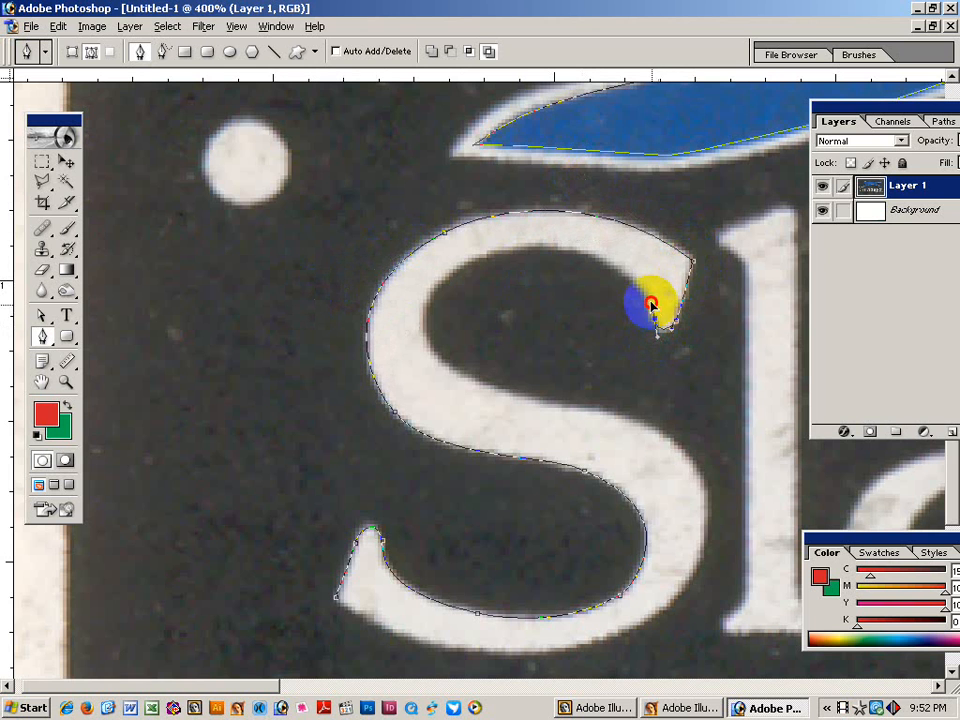
left_click_drag(493, 258, 620, 230)
left_click_drag(450, 374, 398, 336)
mouse_move(490, 253)
left_mouse_down()
mouse_move(425, 263)
mouse_move(412, 277)
left_mouse_up()
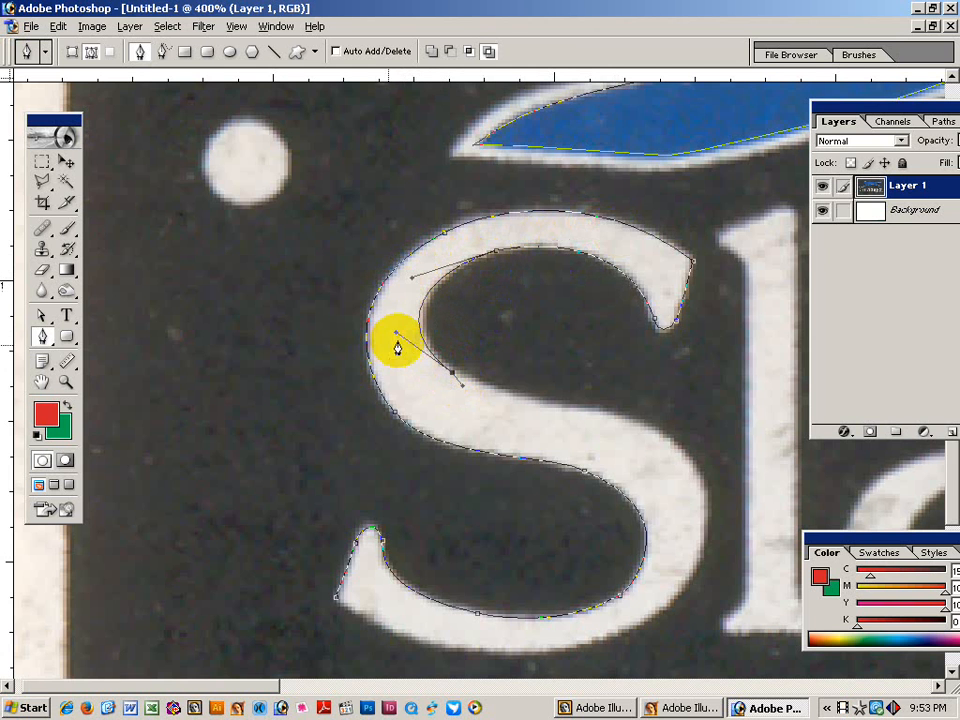
left_click_drag(395, 335, 401, 337)
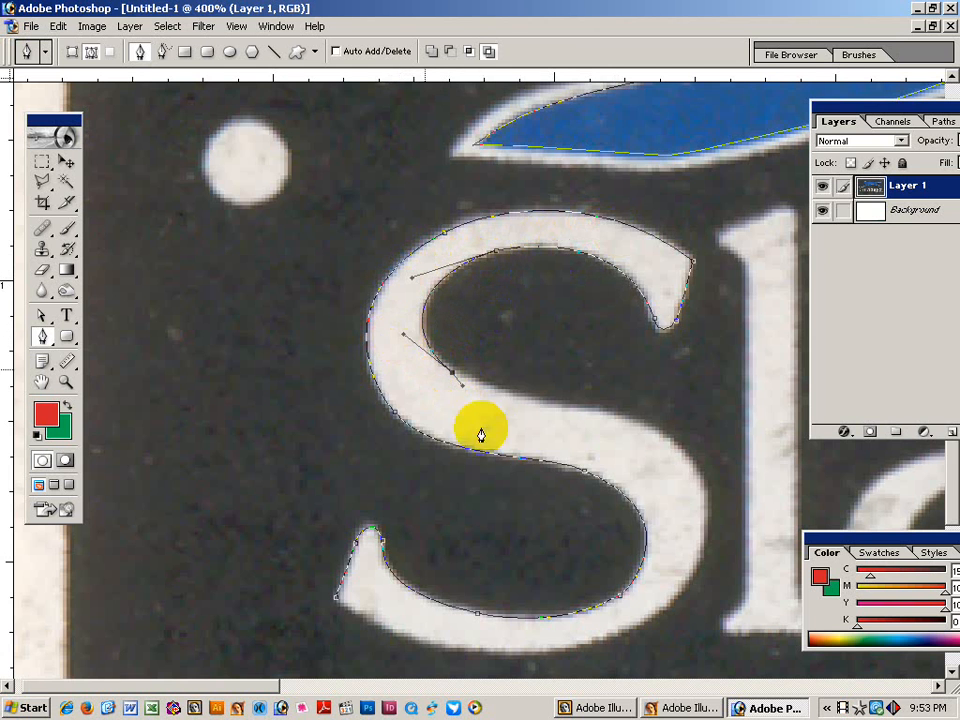
left_click_drag(480, 433, 379, 361)
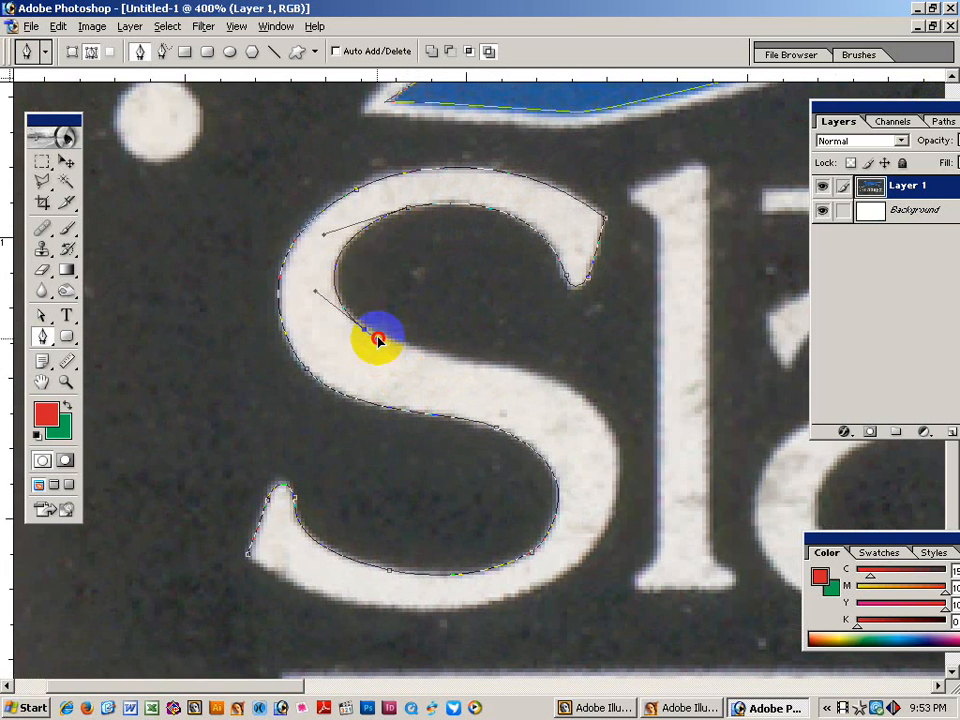
left_click_drag(503, 370, 427, 357)
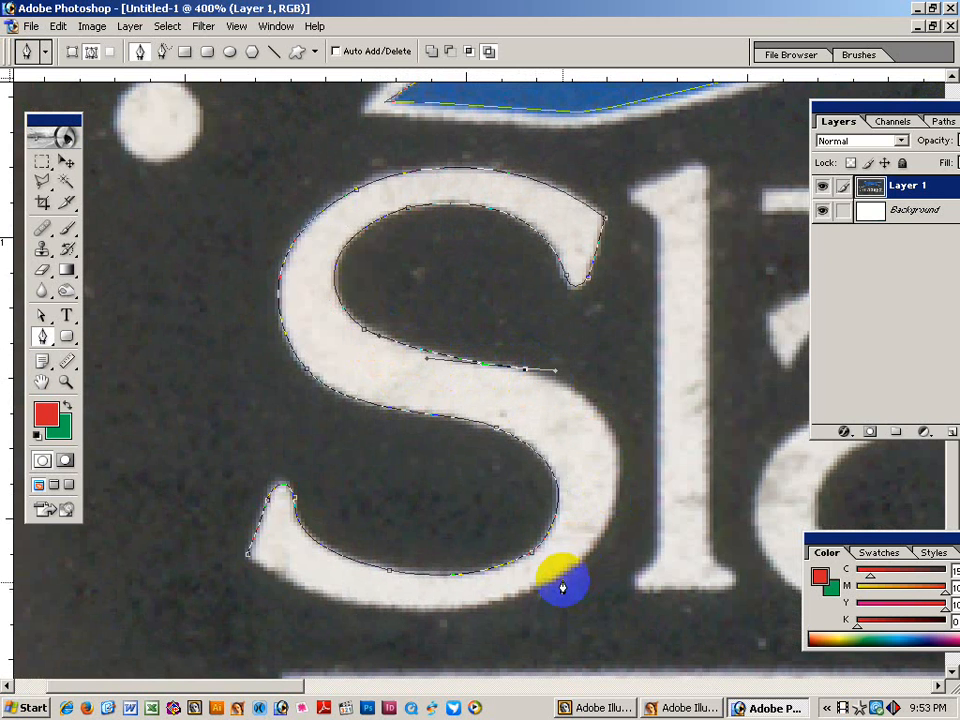
Follow the S's lower right curve, close the path at the starting serif, and deselect it.
left_click_drag(558, 580, 677, 507)
left_click_drag(596, 390, 623, 396)
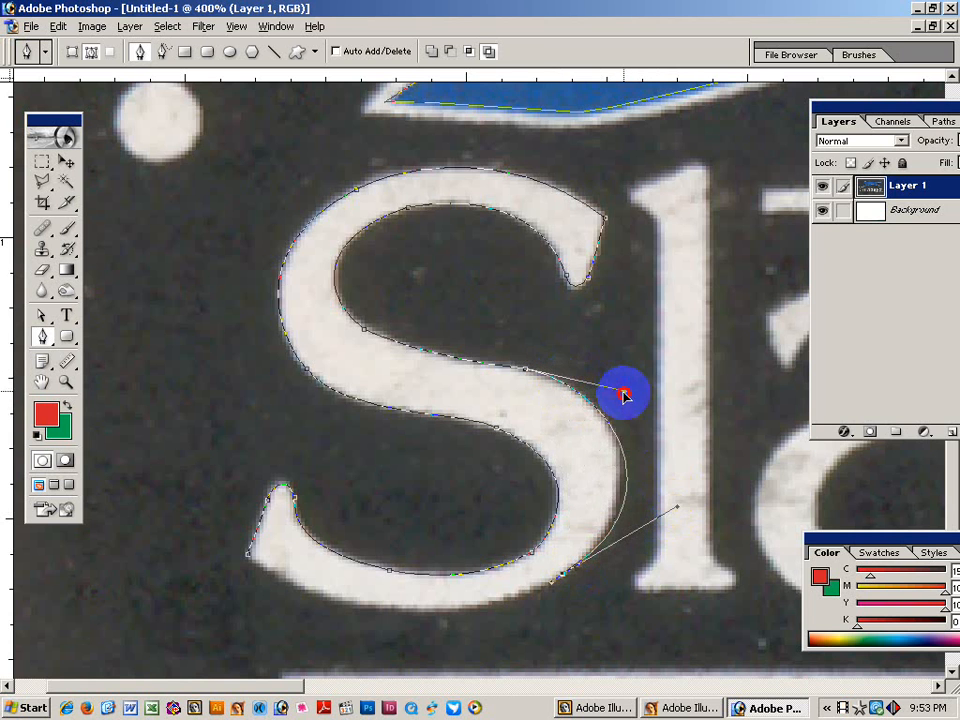
left_click_drag(677, 507, 658, 498)
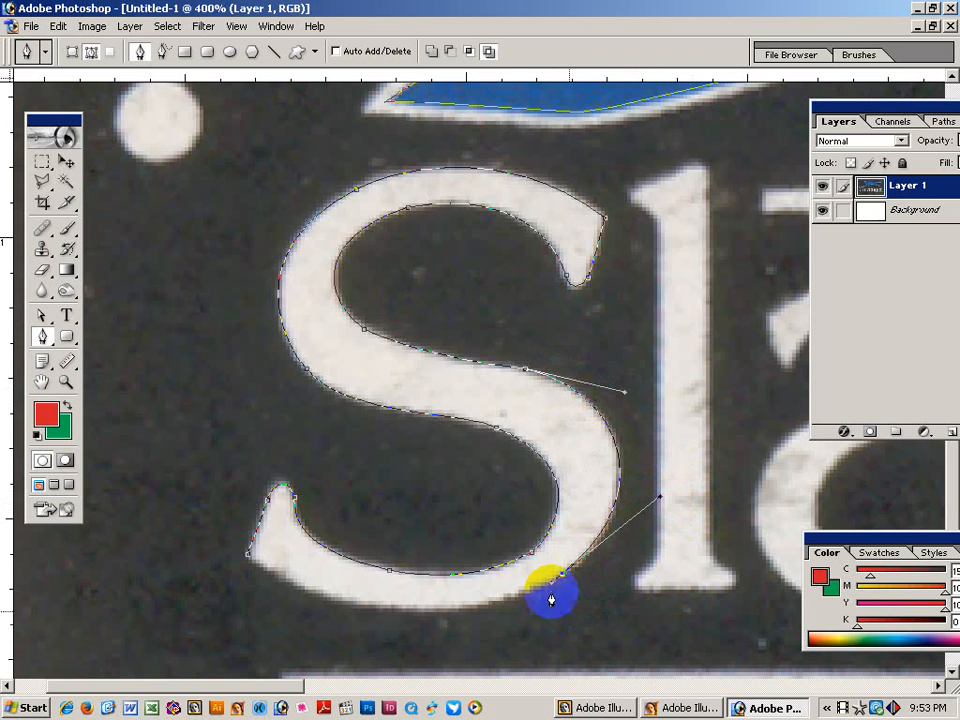
left_click(248, 553)
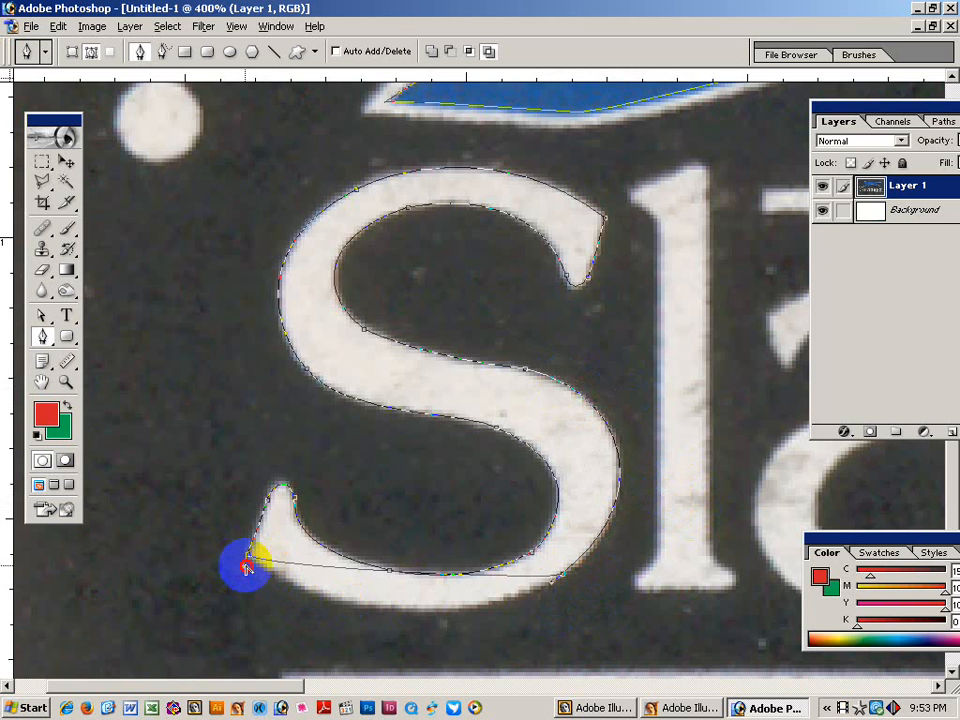
left_click_drag(247, 567, 399, 662)
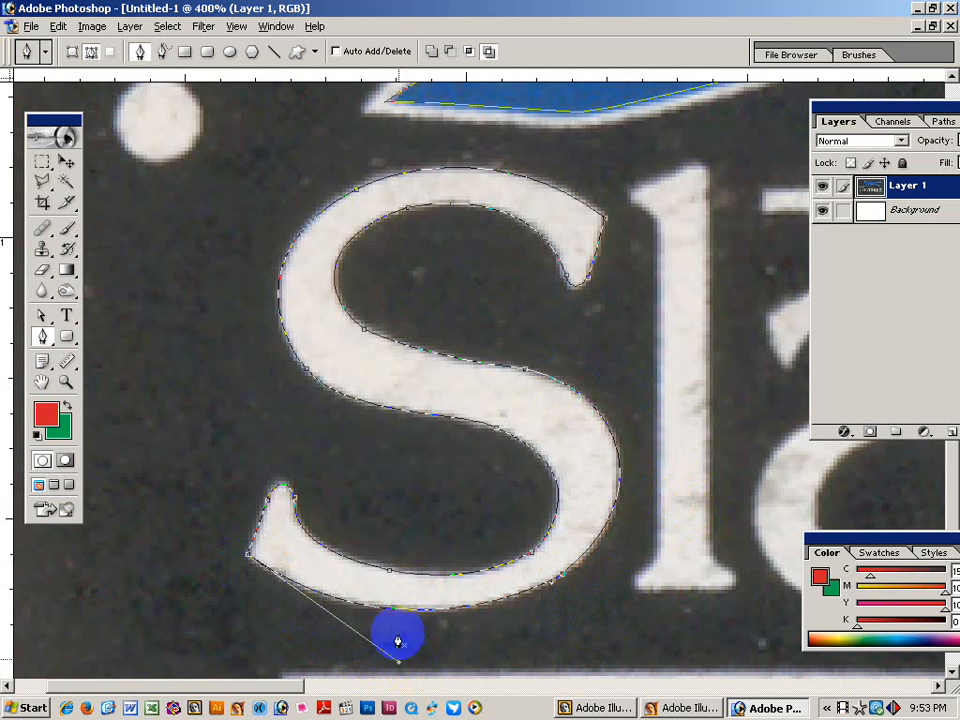
left_click(435, 541, "ctrl")
left_click_drag(654, 342, 426, 339)
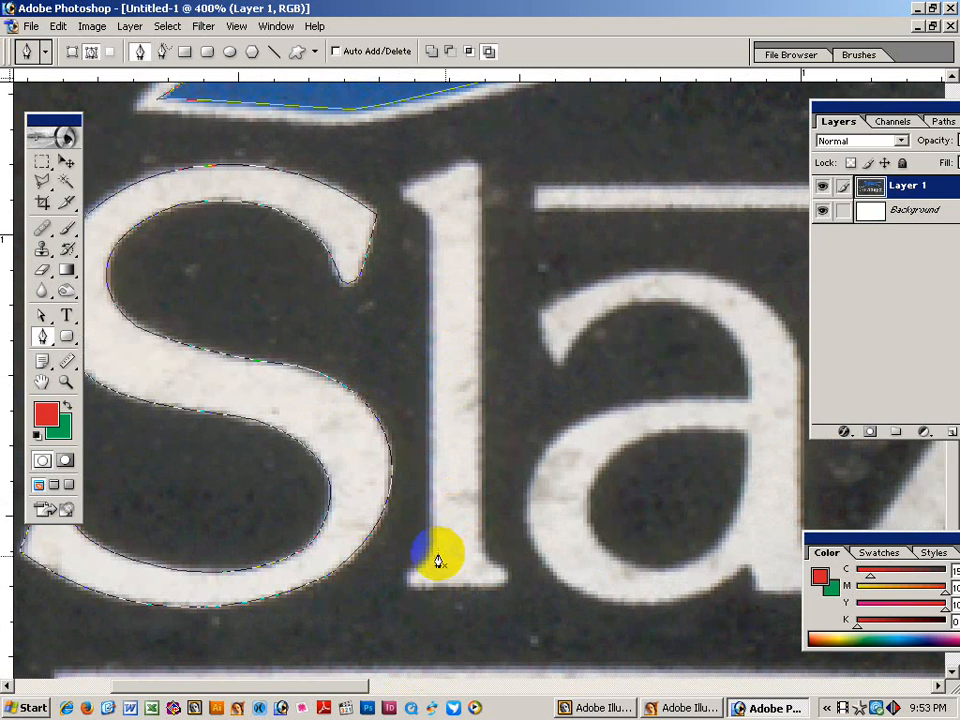
Trace the l's stem, top serif and bottom serif, closing the path at its base.
left_click_drag(431, 550, 431, 535)
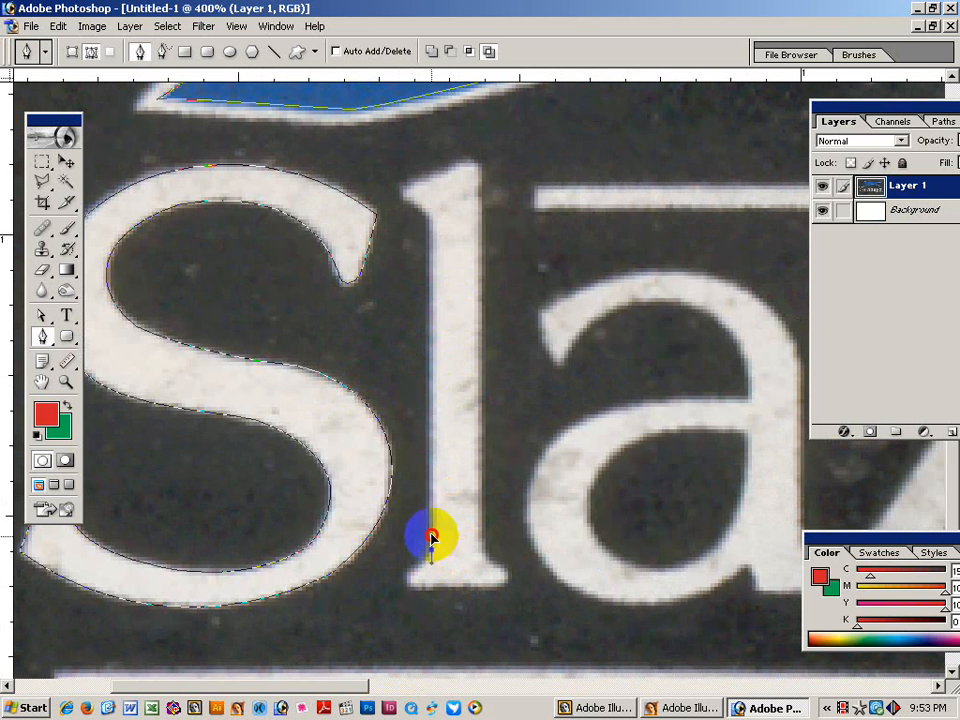
left_click(431, 227)
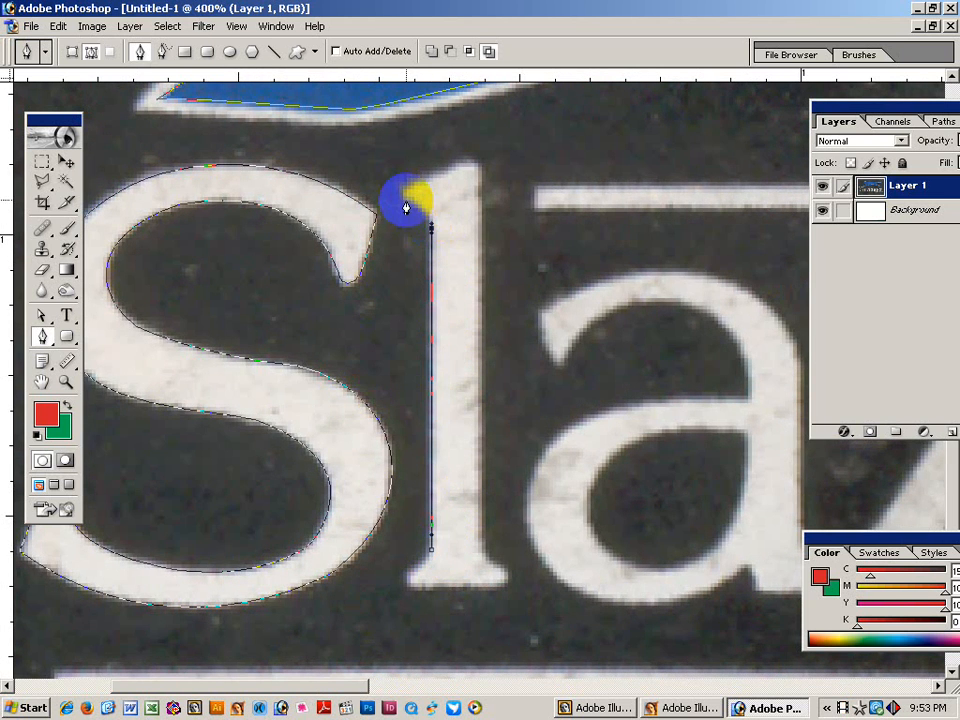
left_click_drag(406, 207, 466, 159)
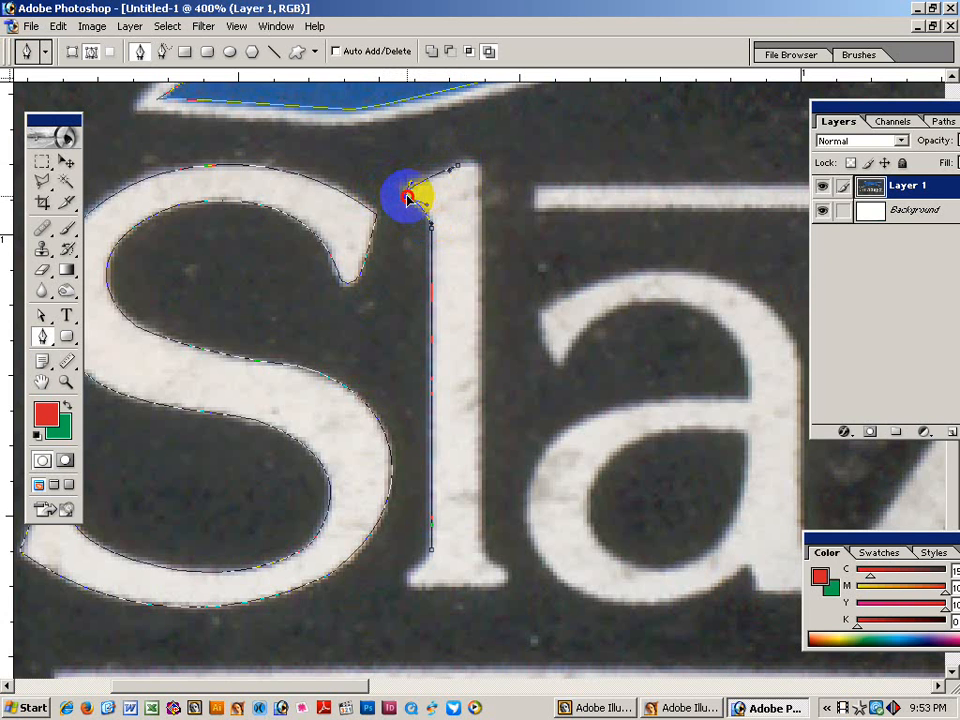
left_click(407, 197)
left_click(478, 178)
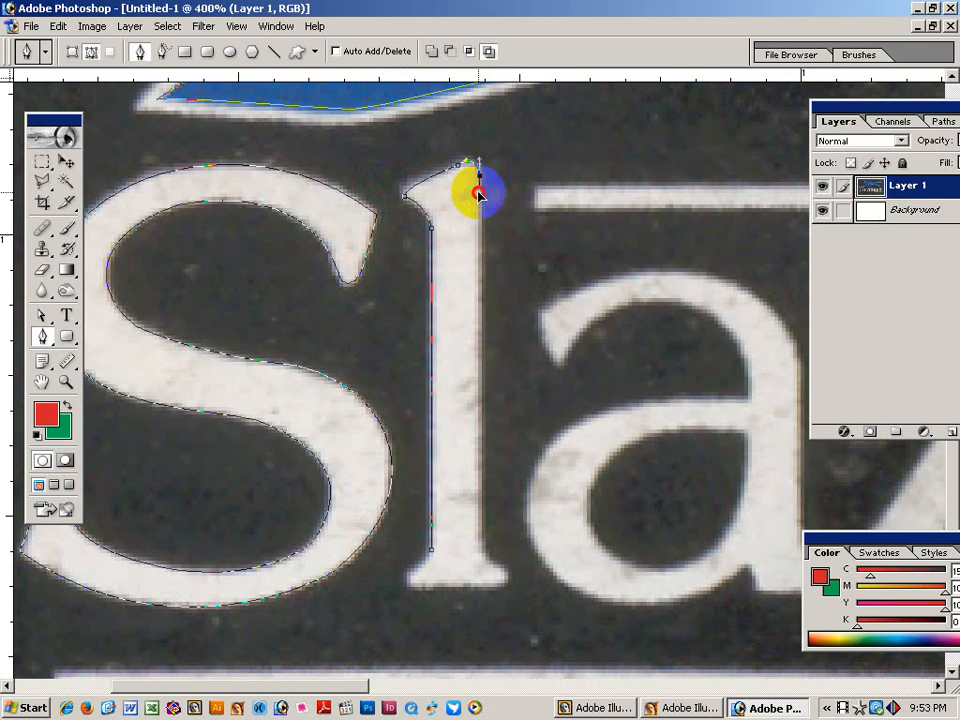
left_click_drag(480, 546, 507, 572)
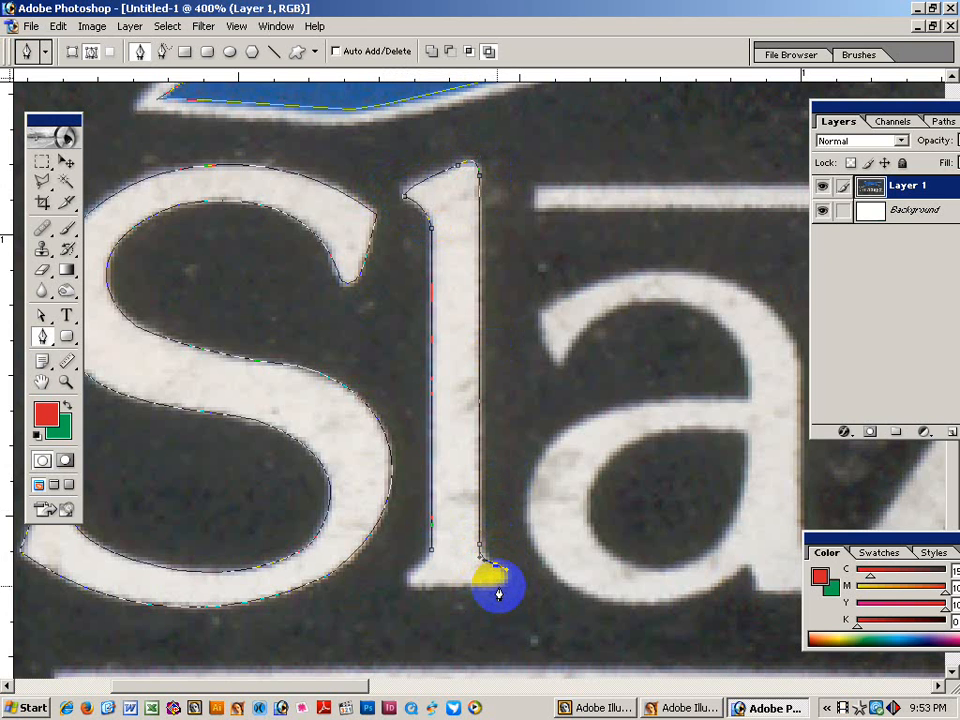
left_click_drag(498, 587, 480, 587)
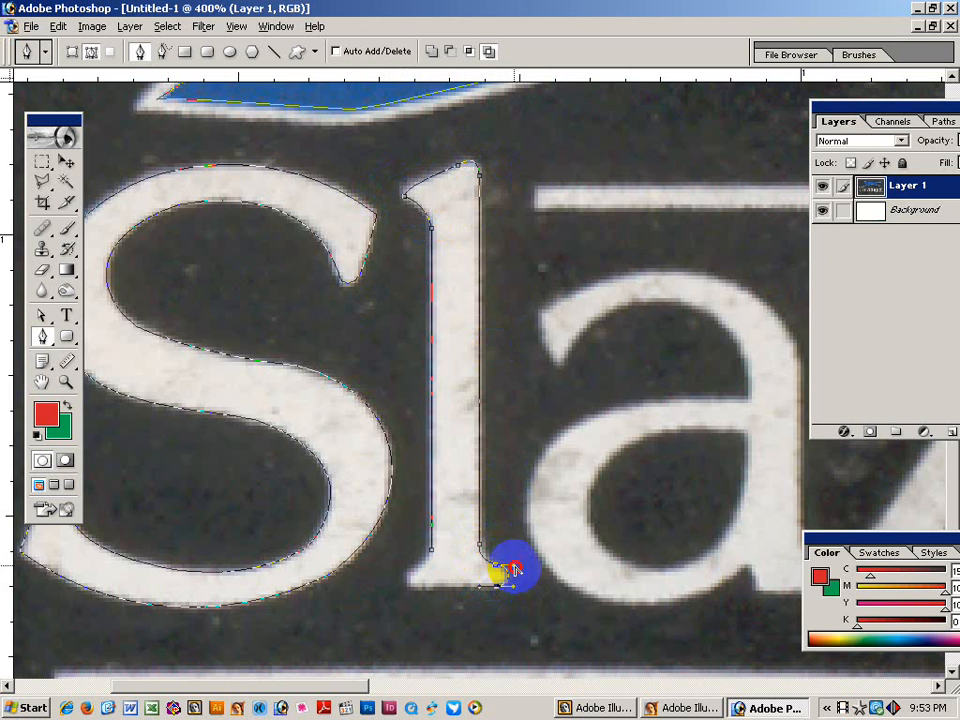
left_click_drag(512, 573, 432, 553)
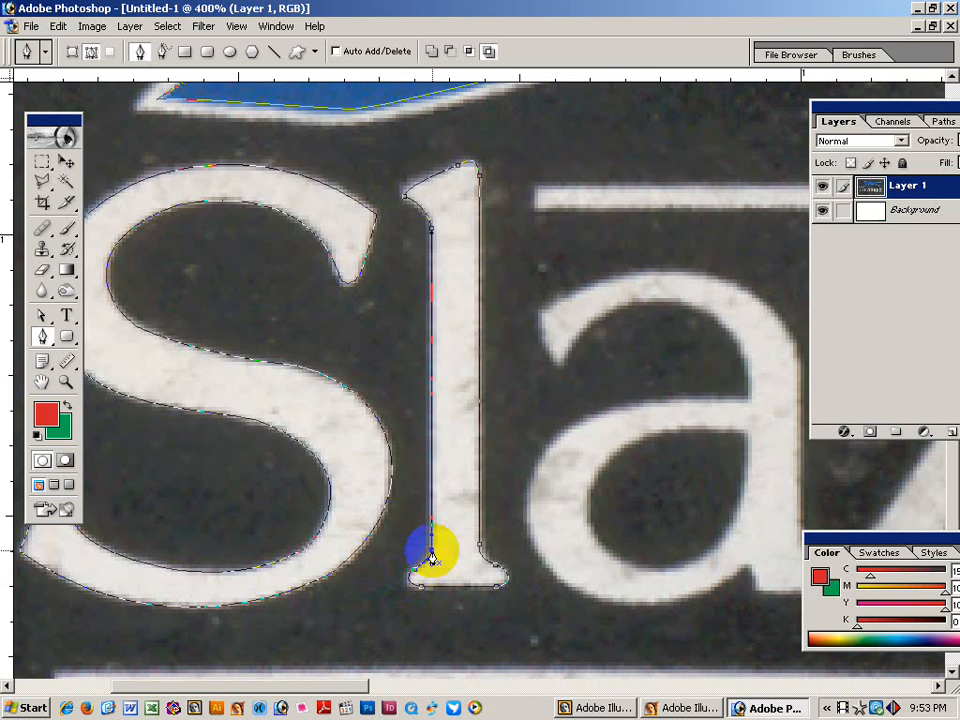
left_click(465, 508)
key("BackSpace")
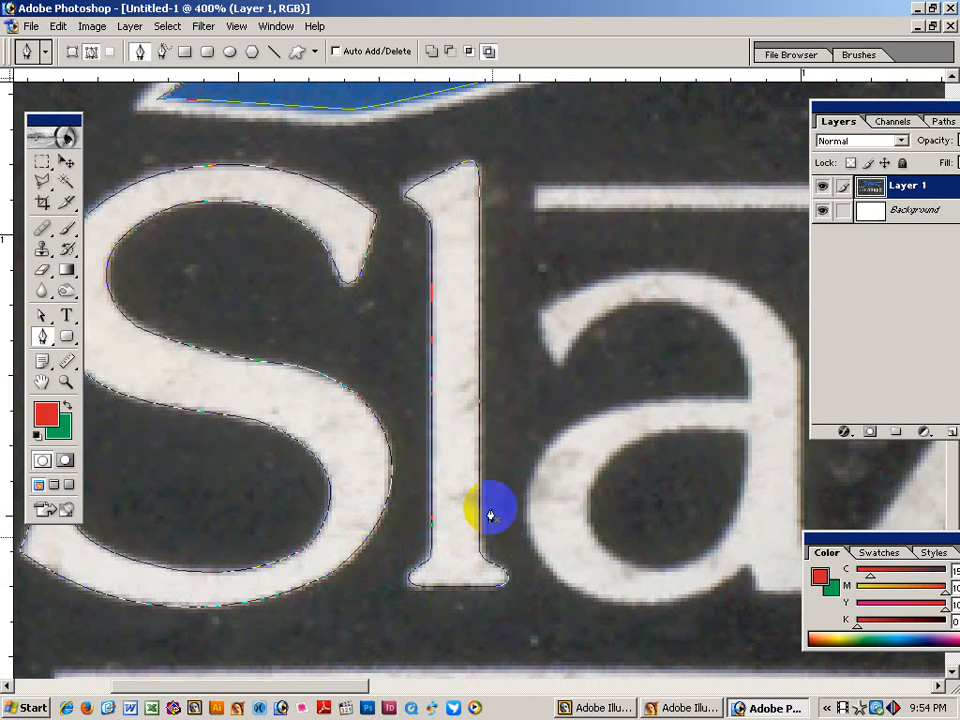
left_click(619, 396, "alt")
Start the a's outer outline at its top-left terminal, over the top and down the right stem.
left_click_drag(619, 400, 499, 393)
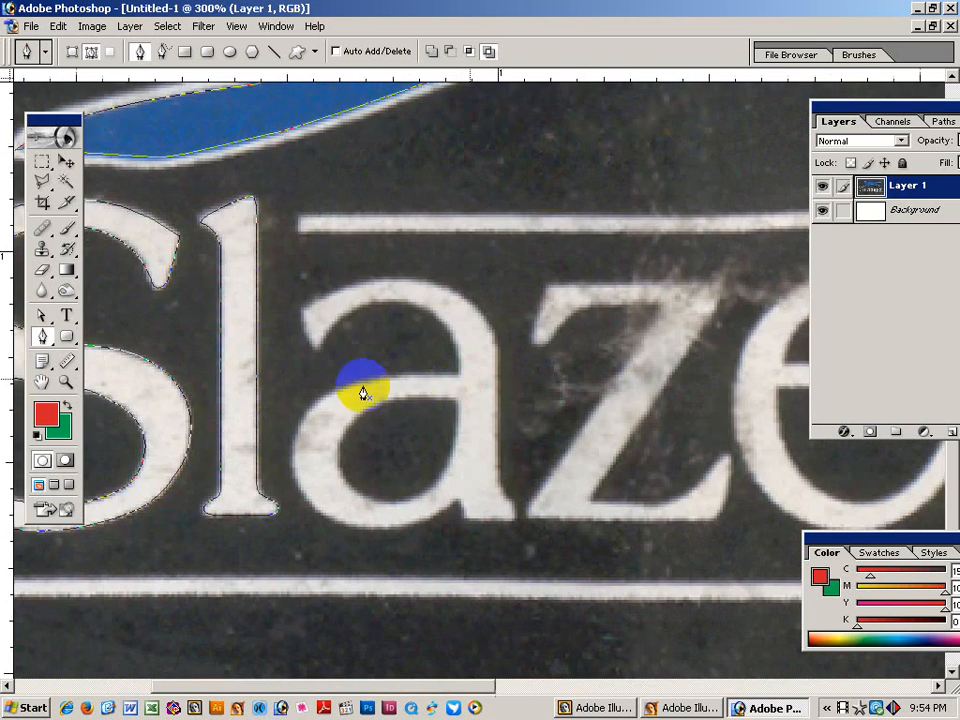
left_click(318, 348)
left_click(300, 309)
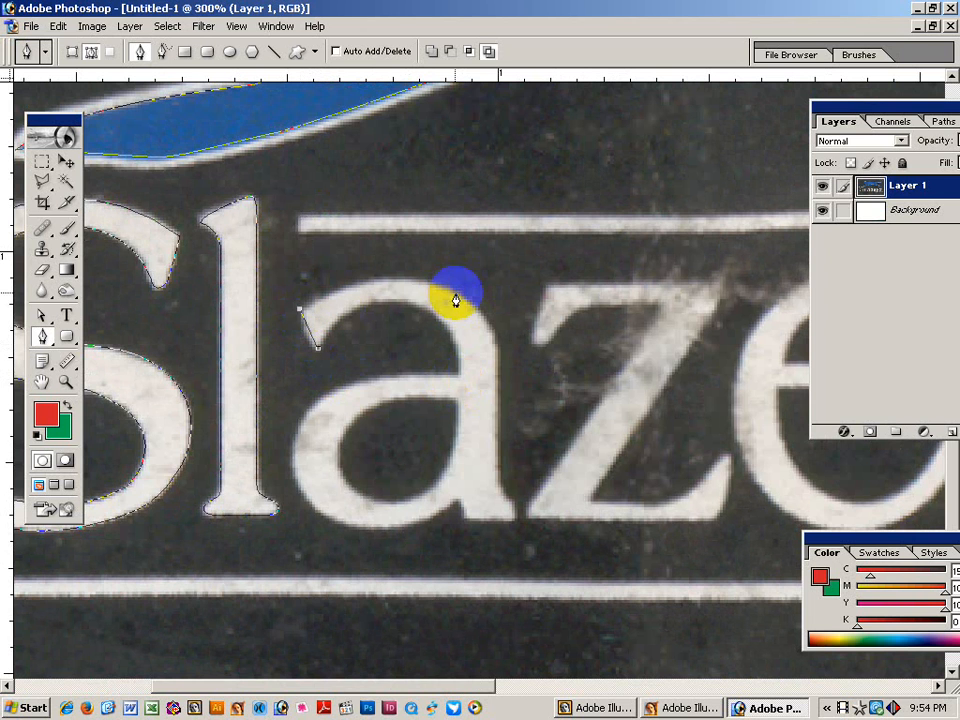
left_click_drag(455, 292, 385, 249)
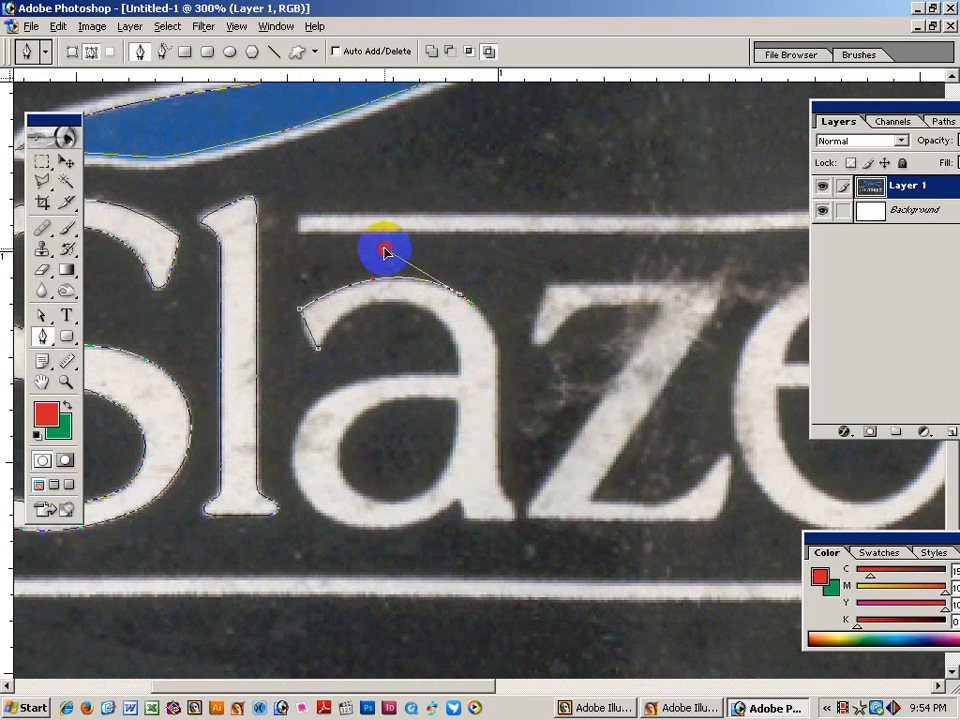
left_click(491, 410)
mouse_move(502, 398)
left_mouse_down()
mouse_move(499, 317)
mouse_move(493, 424)
mouse_move(509, 516)
mouse_move(505, 500)
left_mouse_up()
left_click(500, 475)
left_click(499, 494)
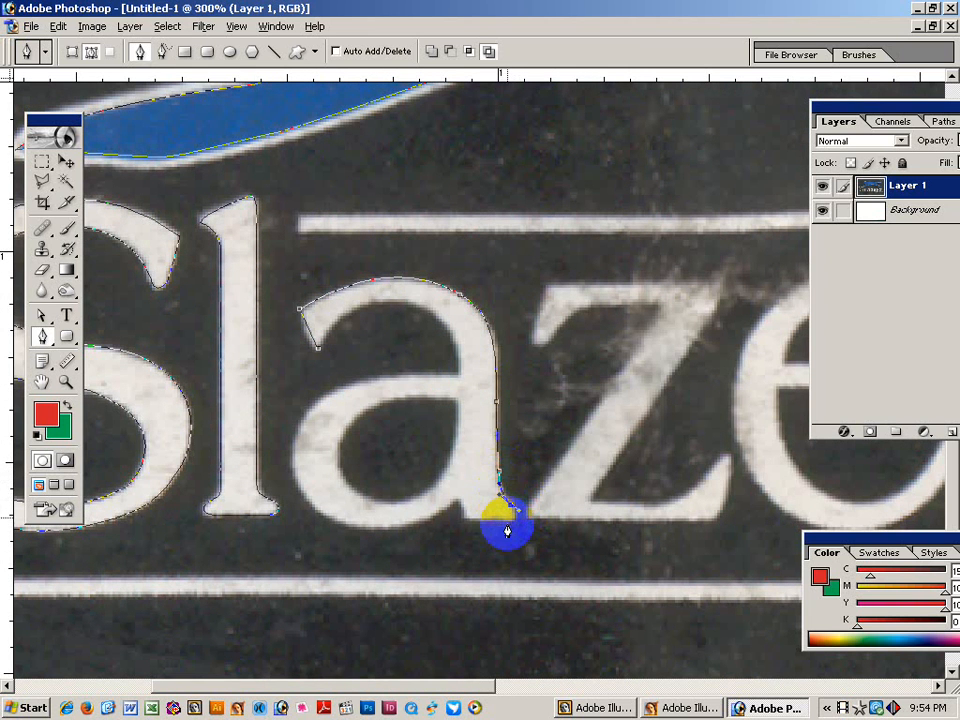
left_click(512, 518)
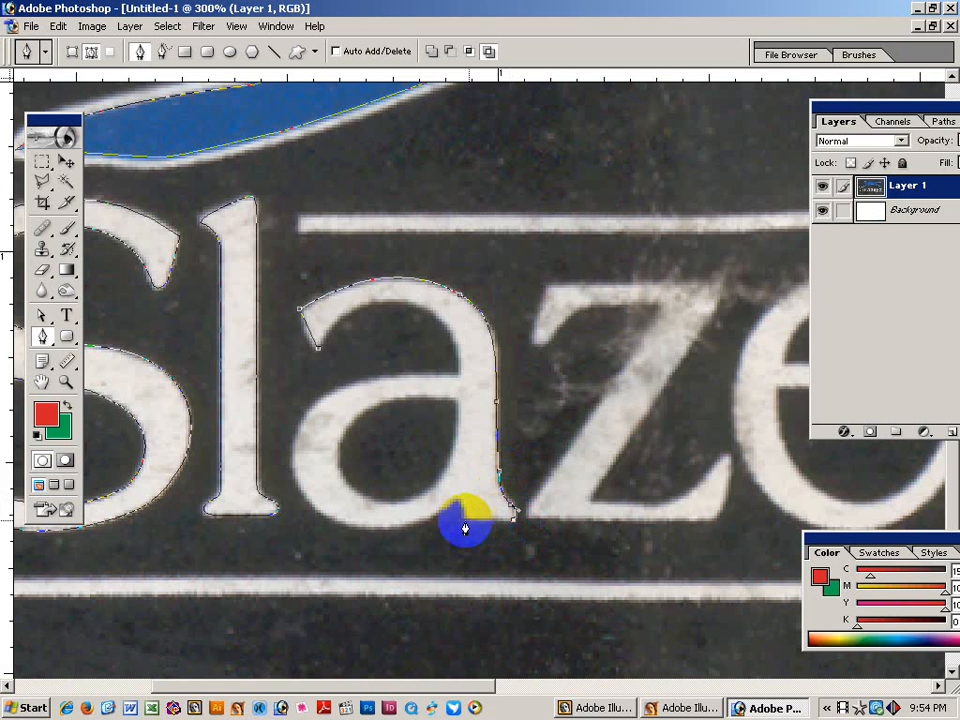
left_click_drag(464, 525, 459, 485)
Curve the outline around the a's lower bowl and back up to close the outer path.
left_click(442, 513)
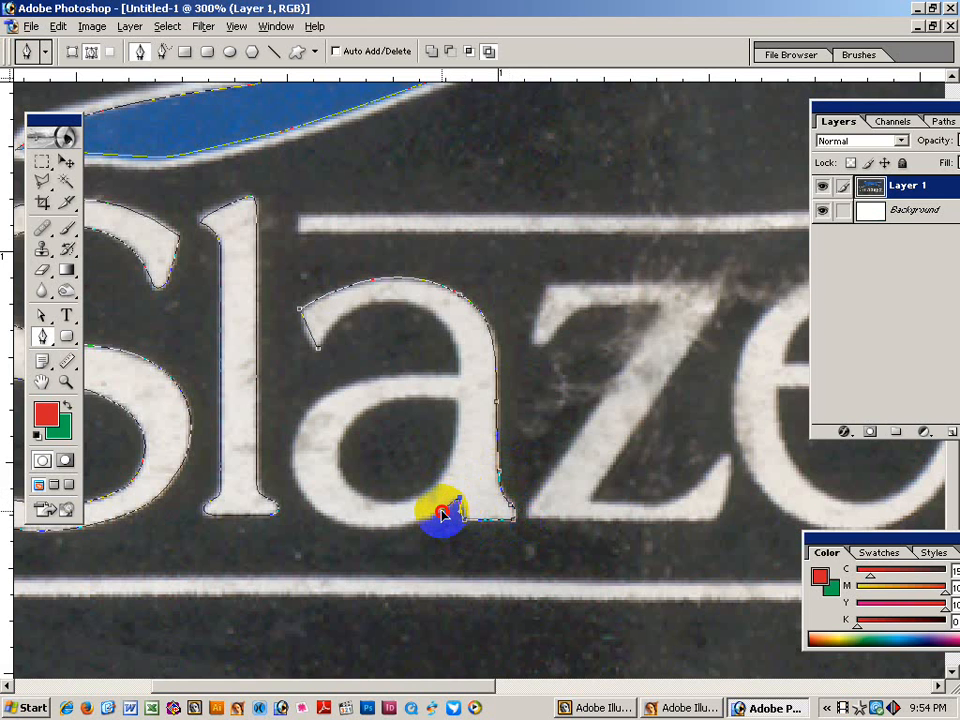
left_click_drag(309, 504, 382, 560)
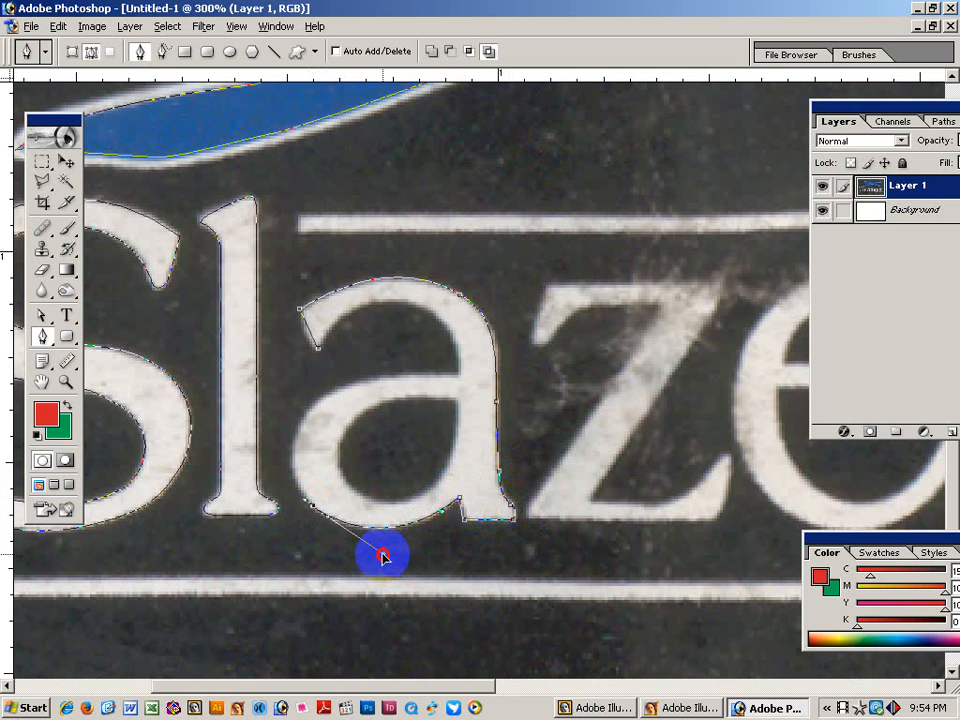
left_click_drag(343, 385, 262, 413)
left_click(307, 504)
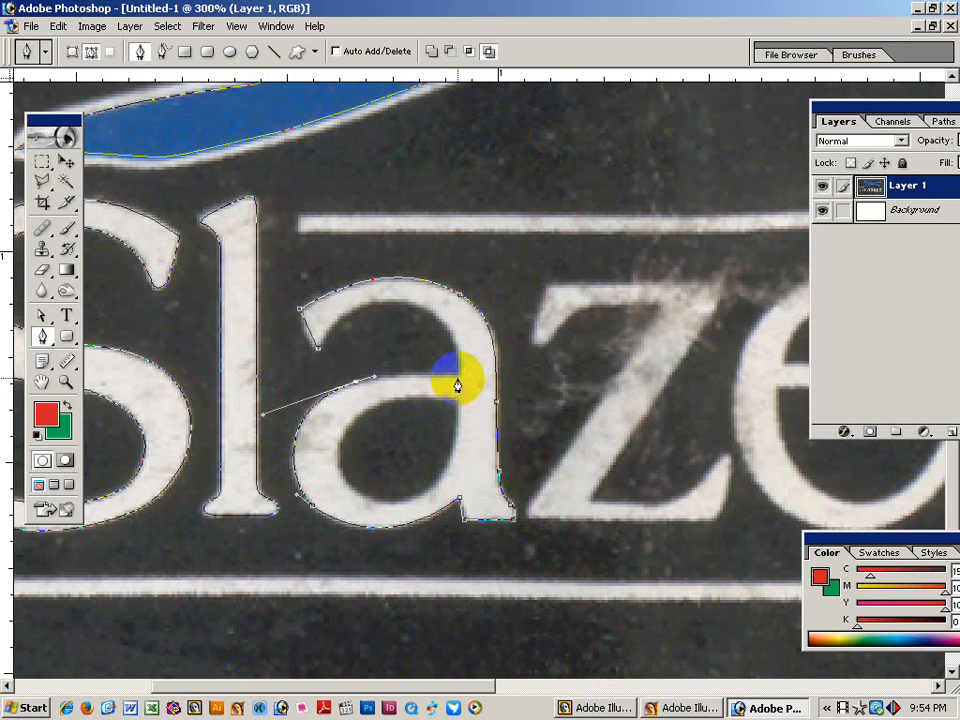
mouse_move(457, 385)
left_mouse_down()
mouse_move(481, 384)
mouse_move(459, 364)
left_mouse_up()
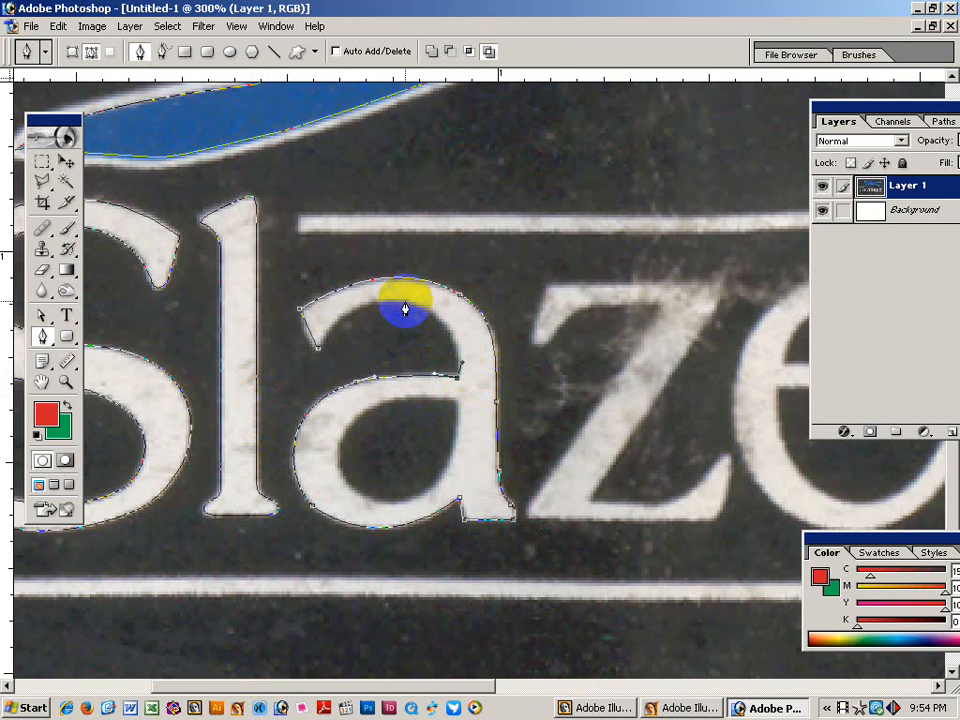
left_click_drag(405, 310, 466, 316)
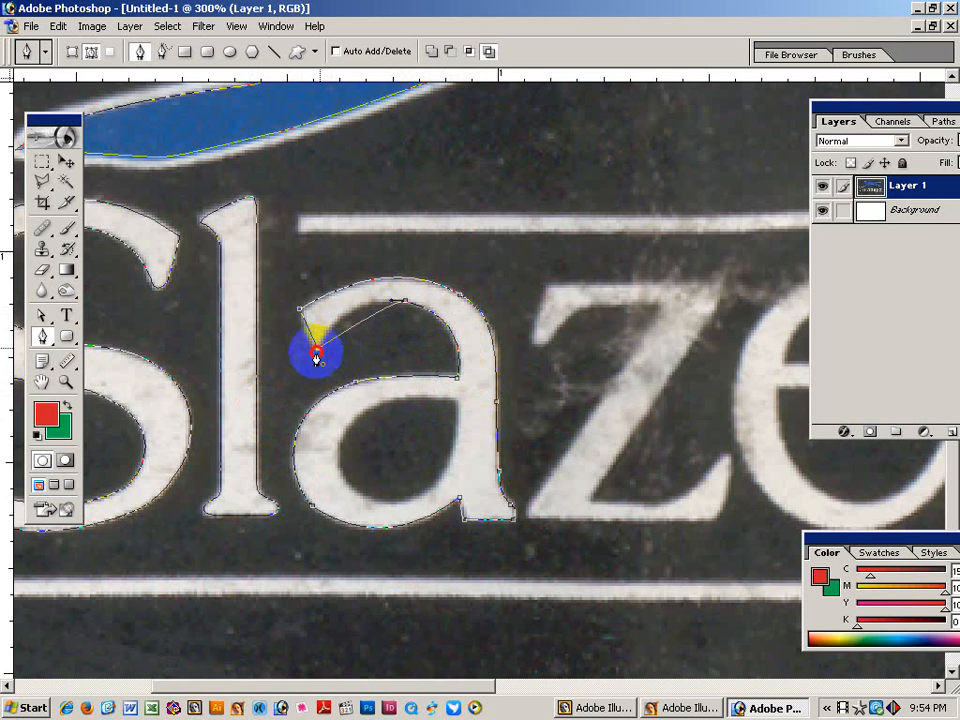
left_click_drag(320, 345, 321, 317)
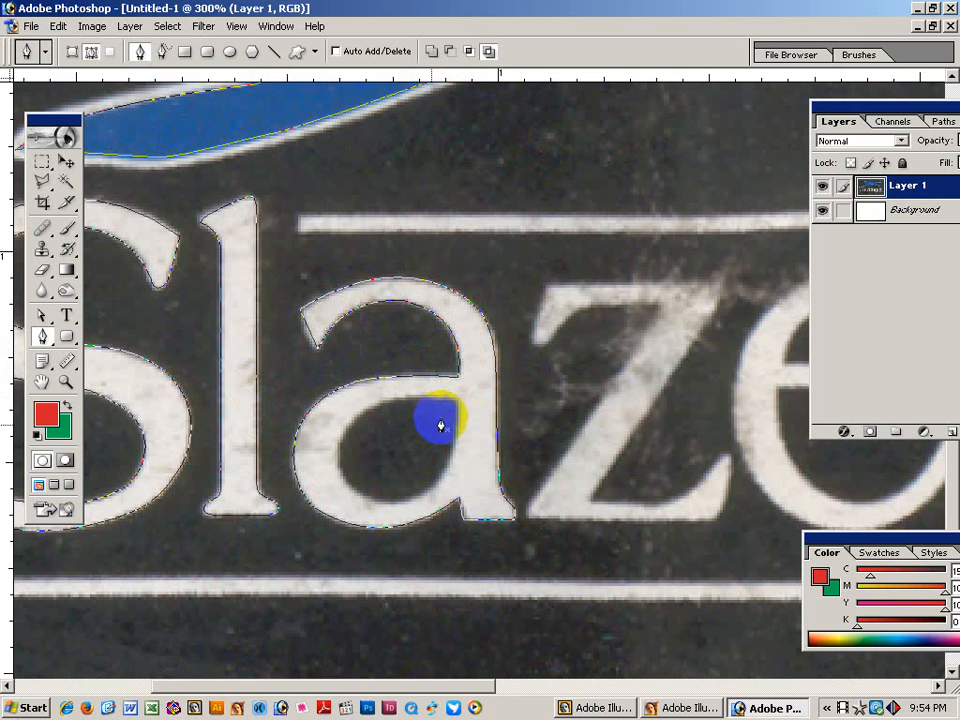
left_click_drag(439, 426, 458, 410)
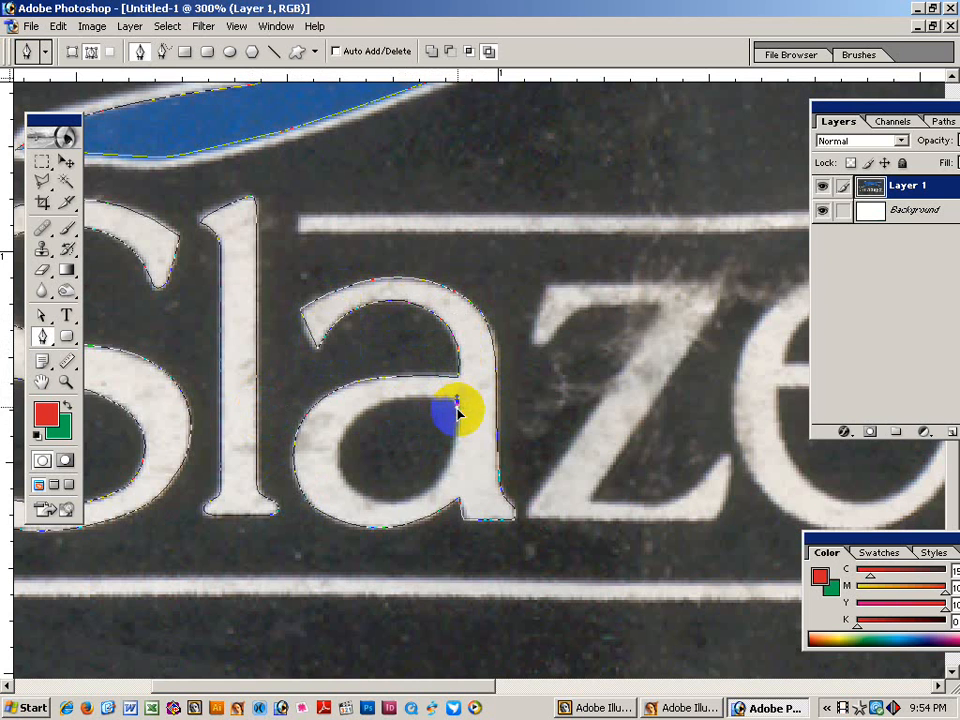
Trace and close a separate path around the a's inner bowl.
left_click_drag(379, 503, 467, 508)
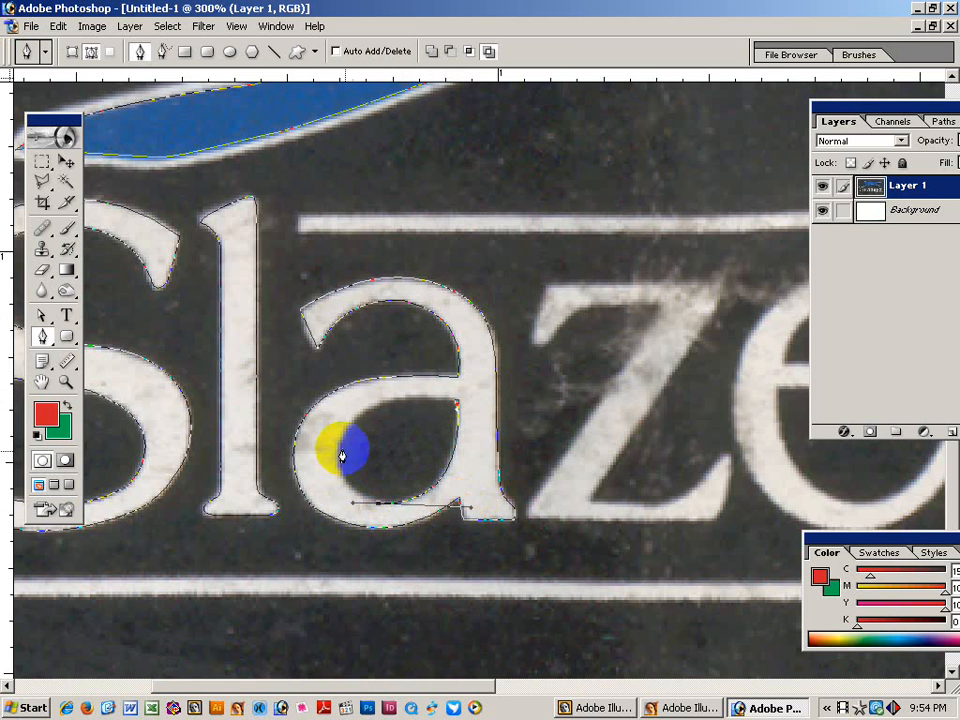
left_click_drag(341, 438, 327, 470)
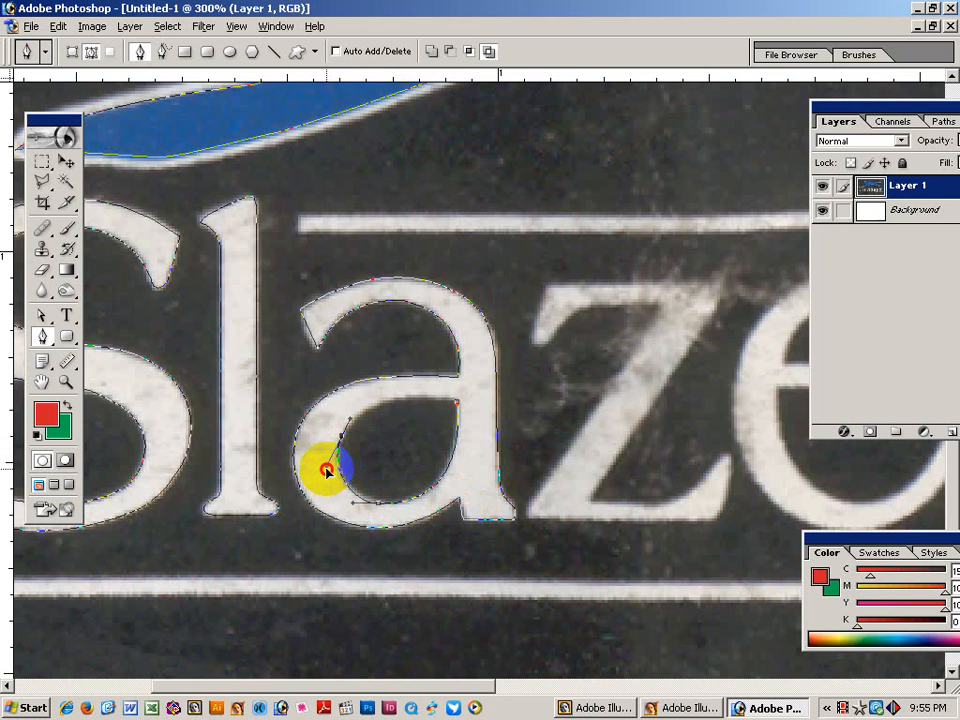
left_click(457, 402)
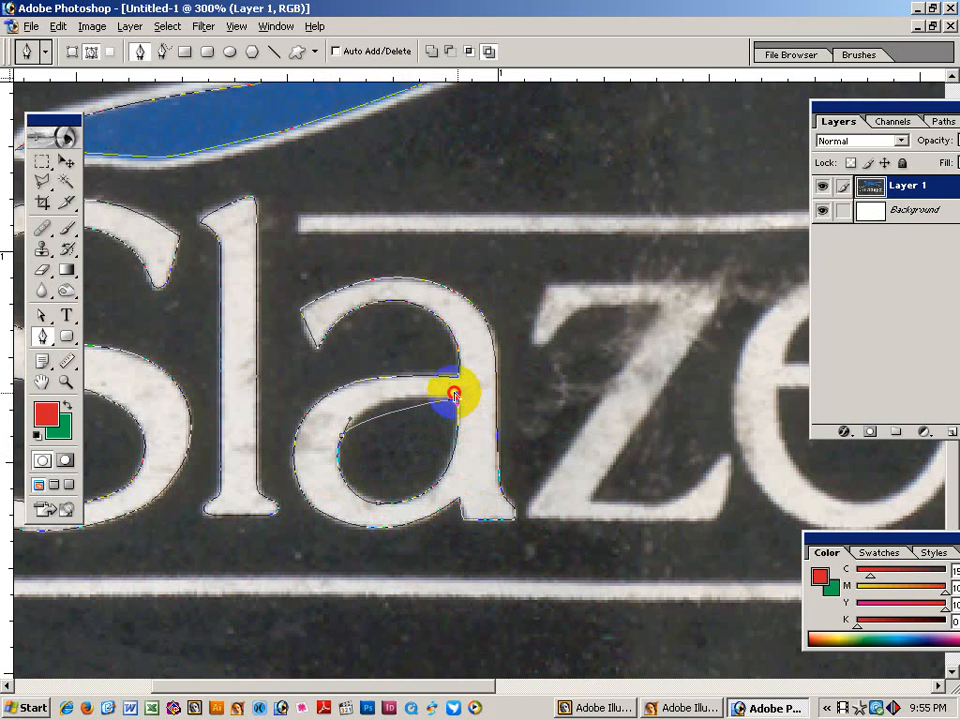
left_click_drag(454, 396, 399, 392)
left_click_drag(604, 407, 460, 419)
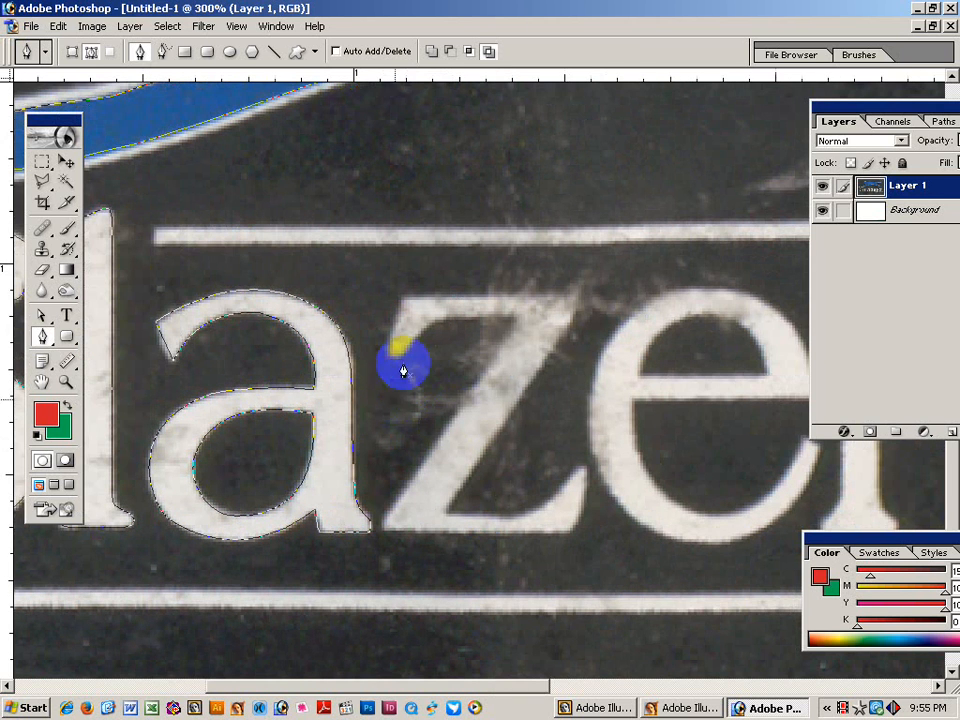
Trace the z from its bottom-left corner up the diagonal, along the top edge to the curved upper-left end.
left_click(383, 526)
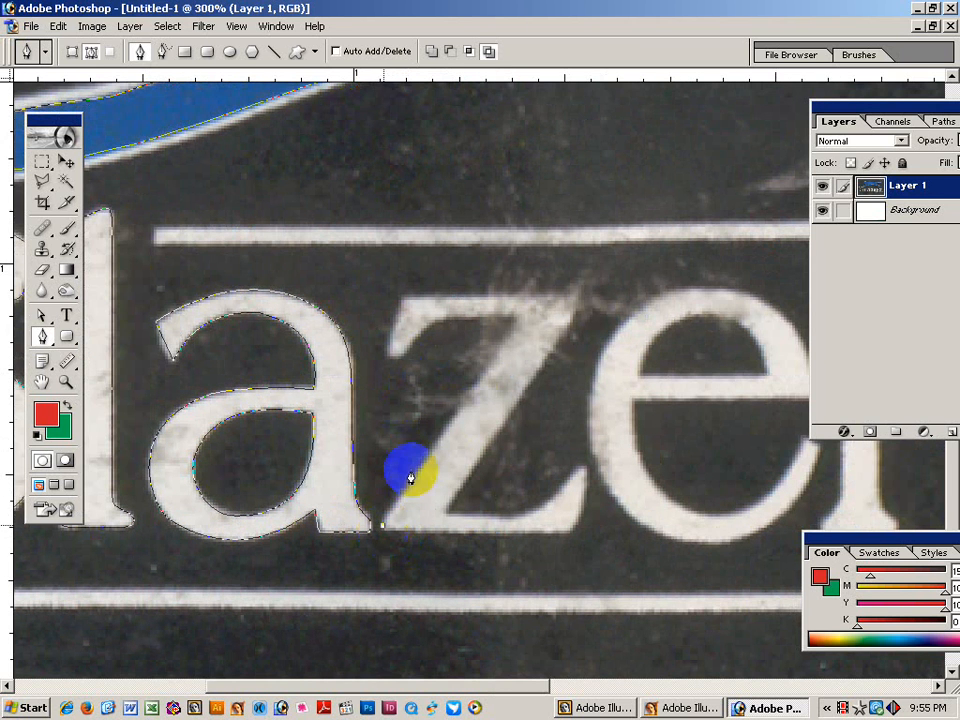
left_click(521, 322)
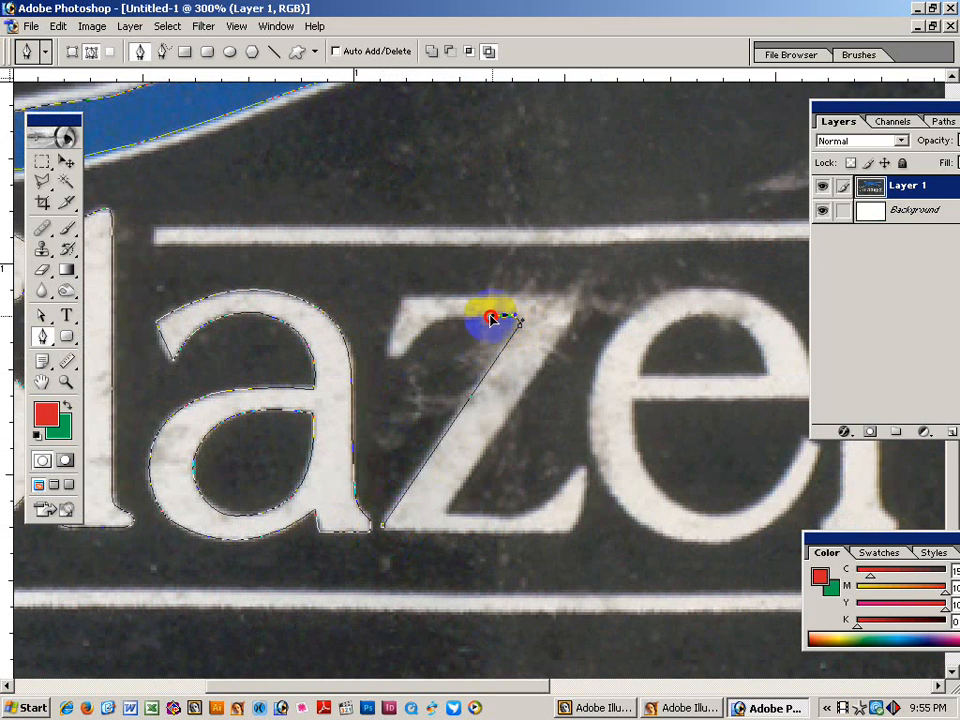
left_click(438, 316)
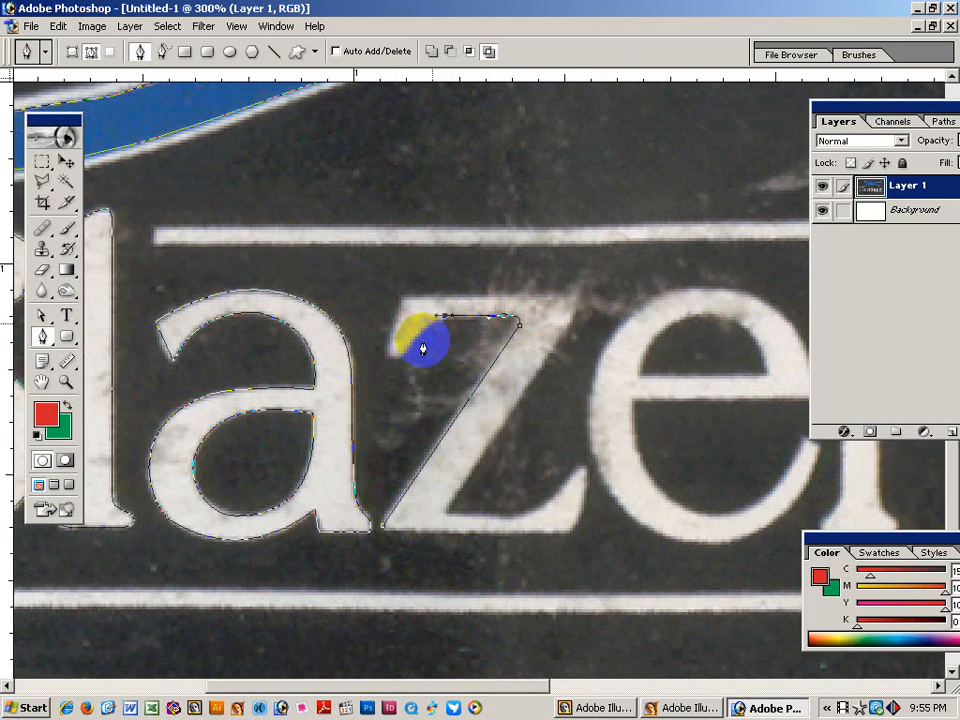
left_click_drag(415, 348, 388, 365)
left_click(386, 355)
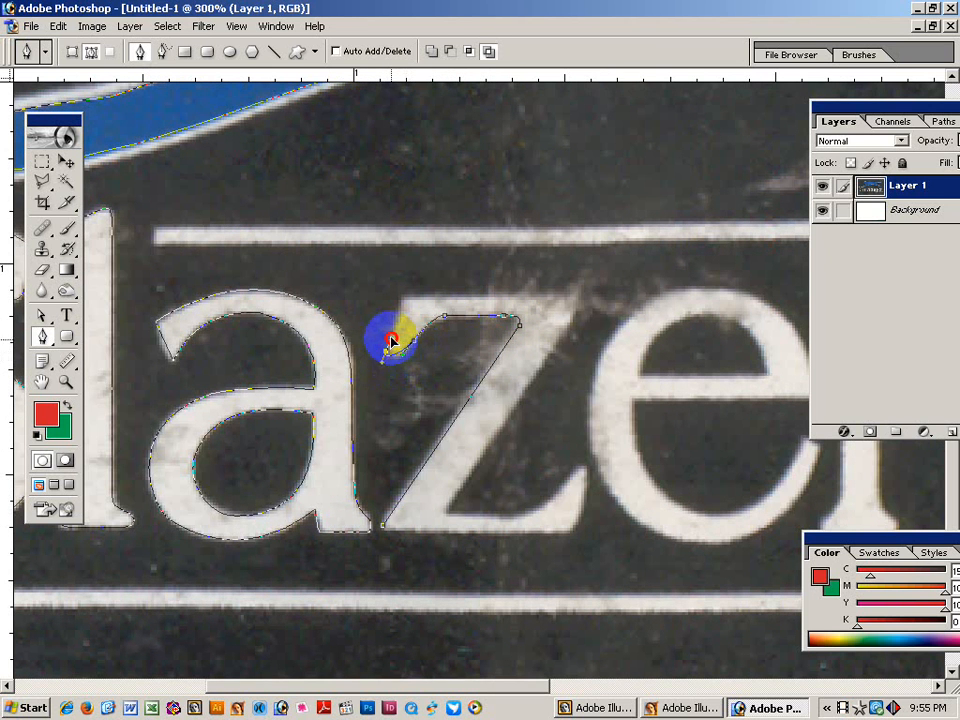
mouse_move(413, 348)
left_mouse_down()
mouse_move(379, 375)
mouse_move(399, 369)
mouse_move(385, 366)
mouse_move(386, 355)
left_mouse_up()
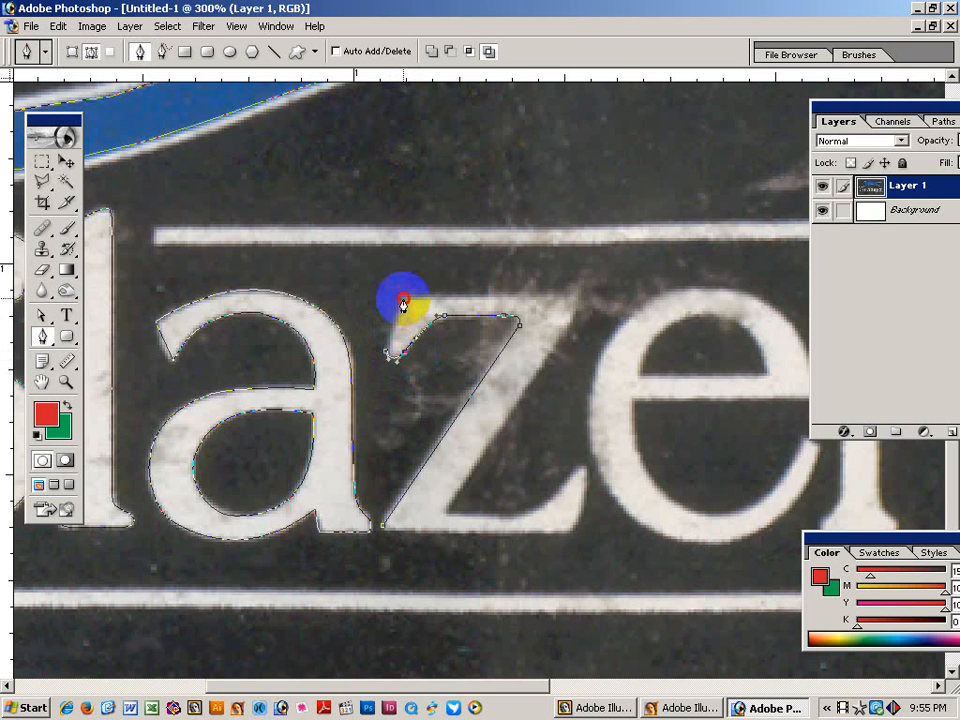
left_click(402, 301)
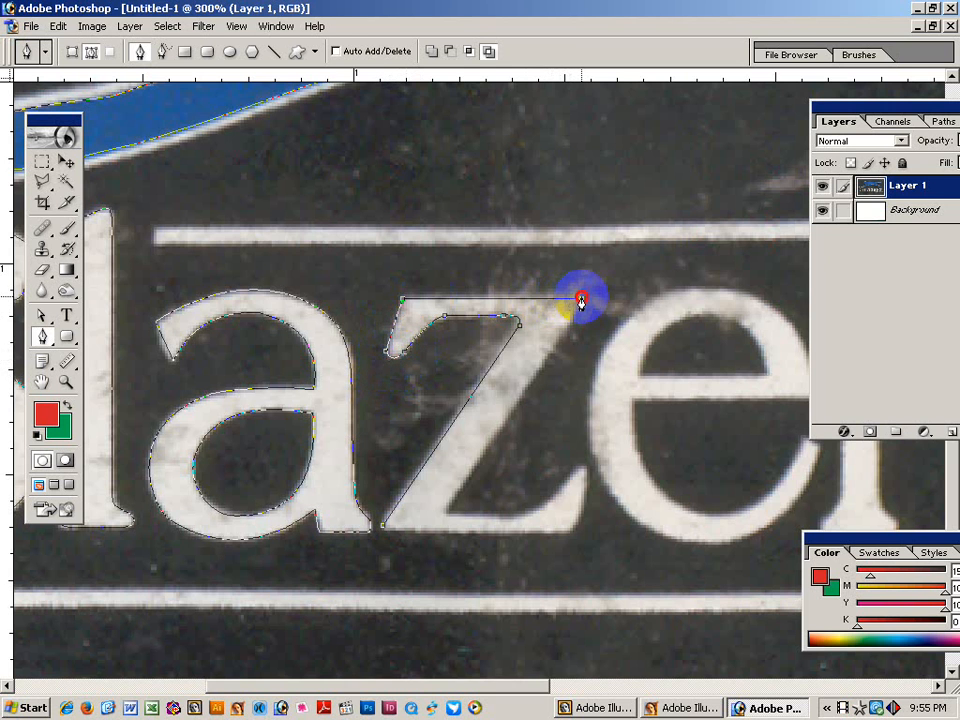
Run the path along the z's bottom edge and try nudging its bottom anchors down, then undo.
left_click(444, 511)
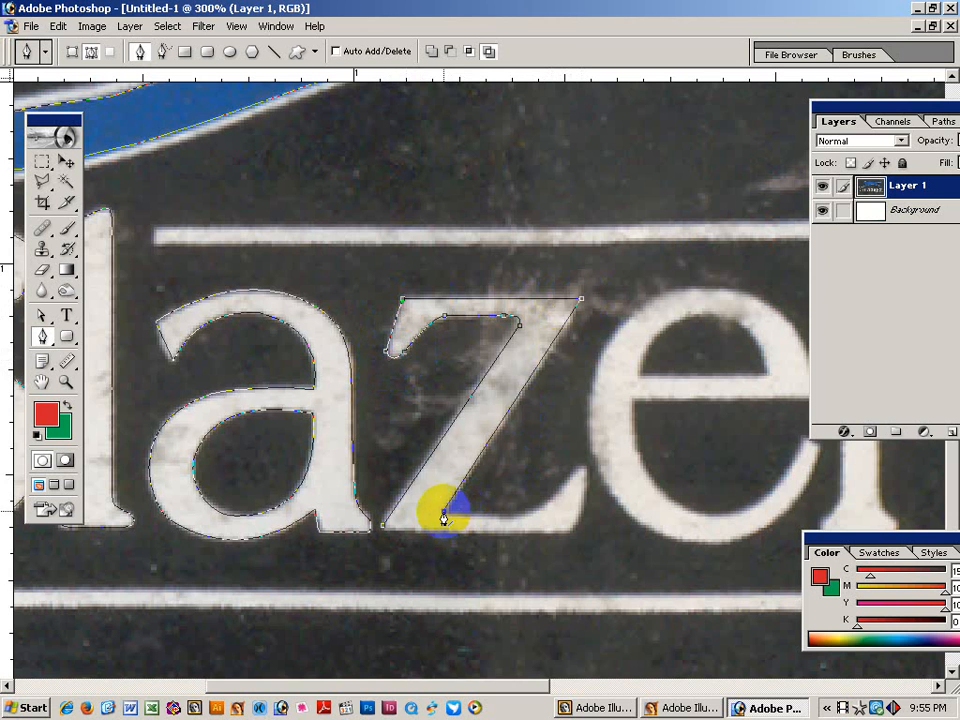
left_click_drag(509, 512, 517, 519)
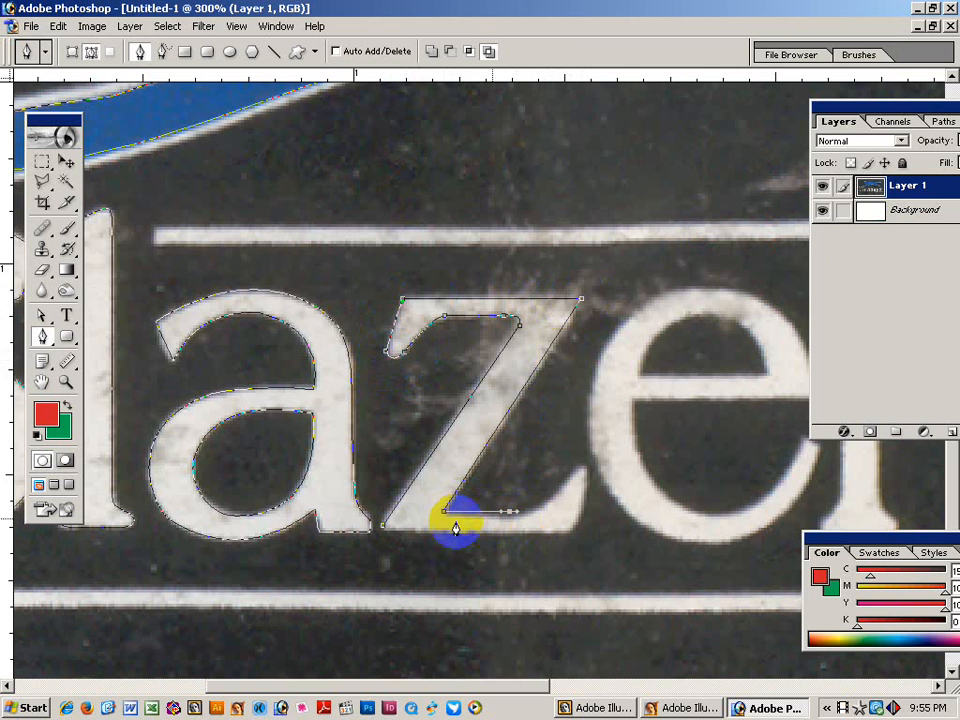
left_click_drag(431, 501, 534, 526)
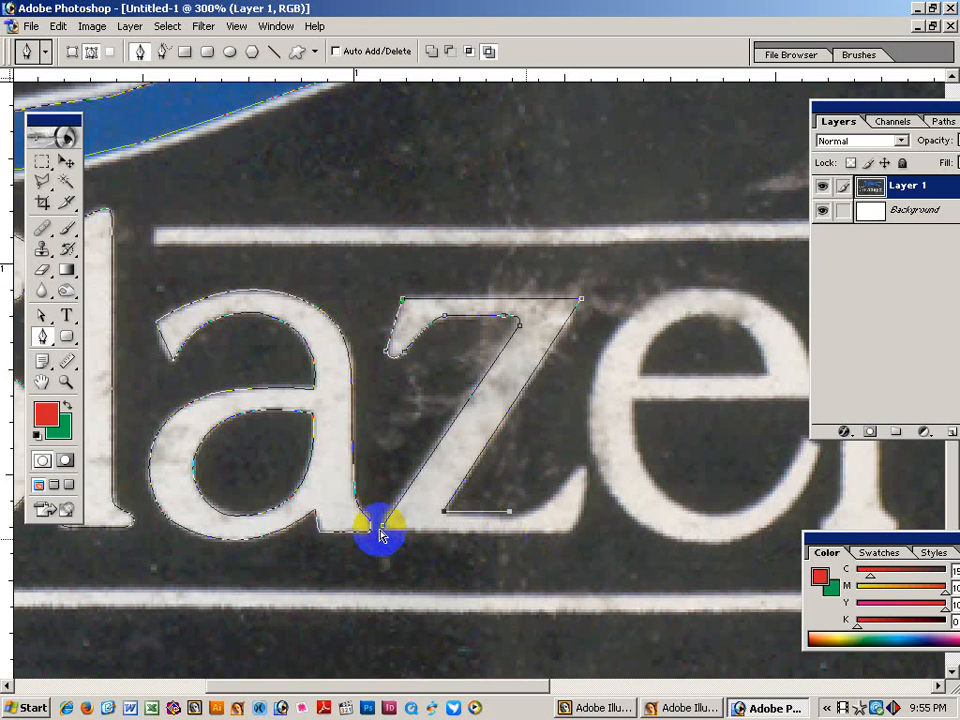
key("Down")
key("Down")
key("Down")
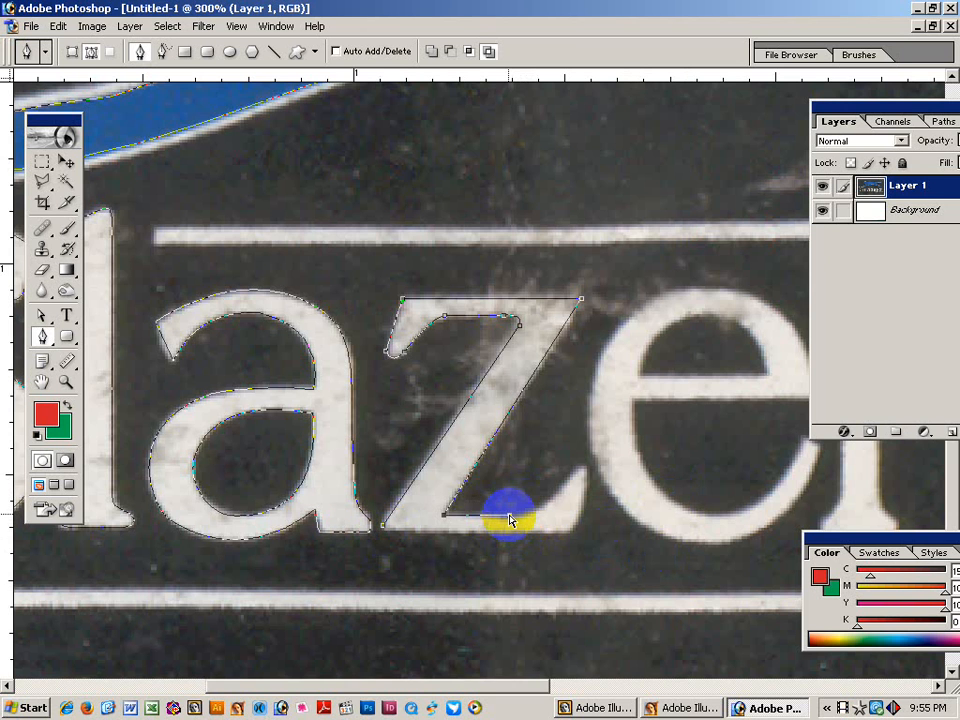
left_click_drag(509, 516, 507, 519)
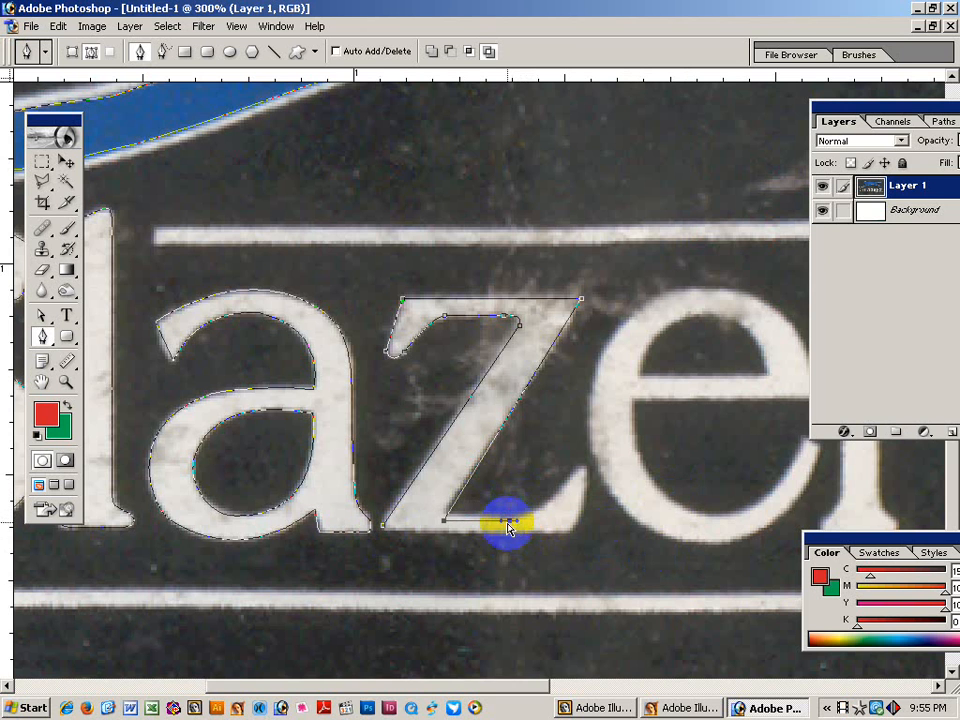
key("ctrl+z")
left_click(515, 482, "ctrl")
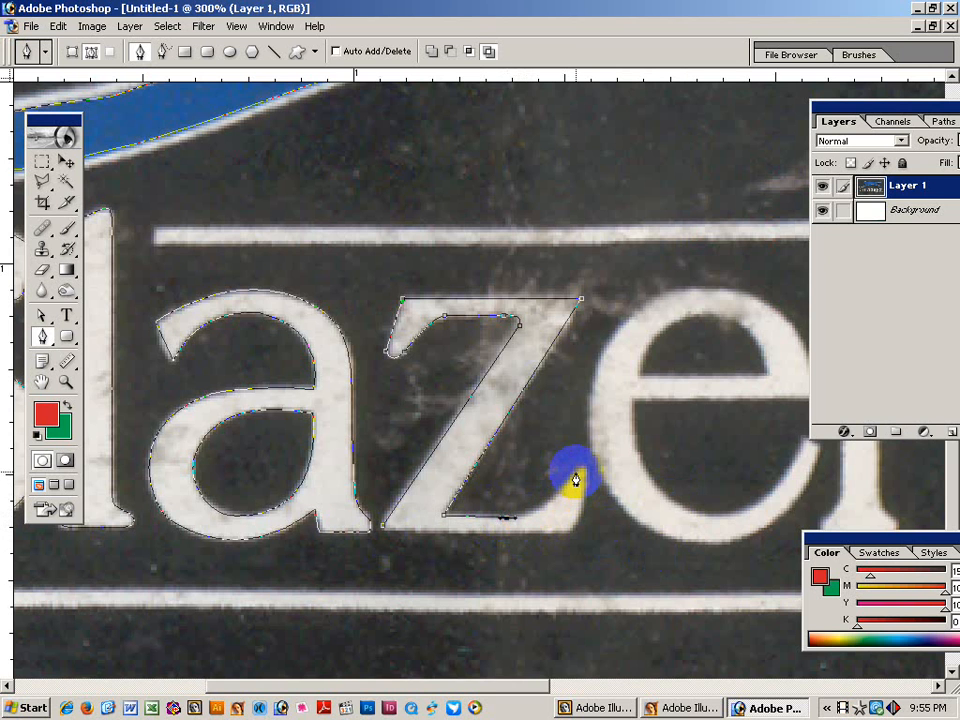
Curve the path around the z's lower-right serif tip and close the outline at its start.
left_click_drag(578, 458, 545, 519)
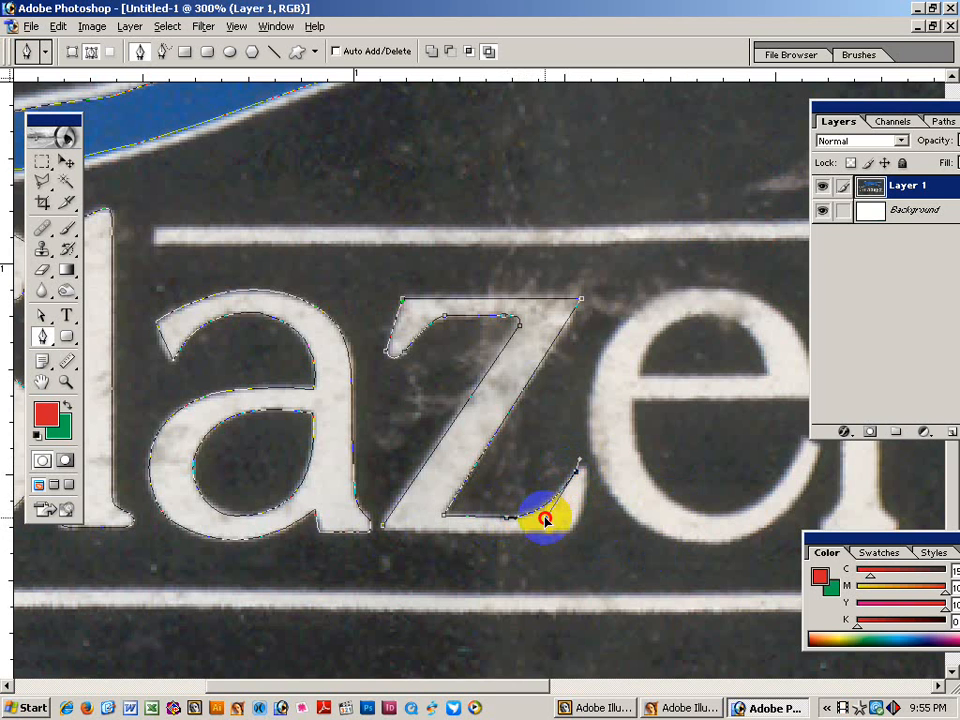
left_click(586, 481)
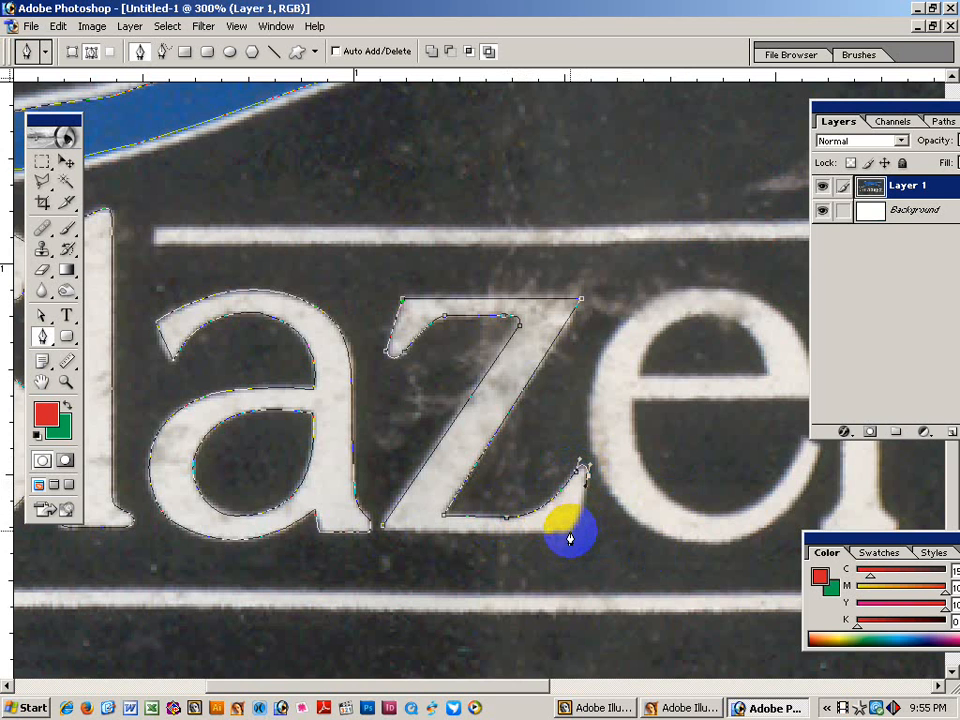
left_click_drag(566, 538, 585, 516)
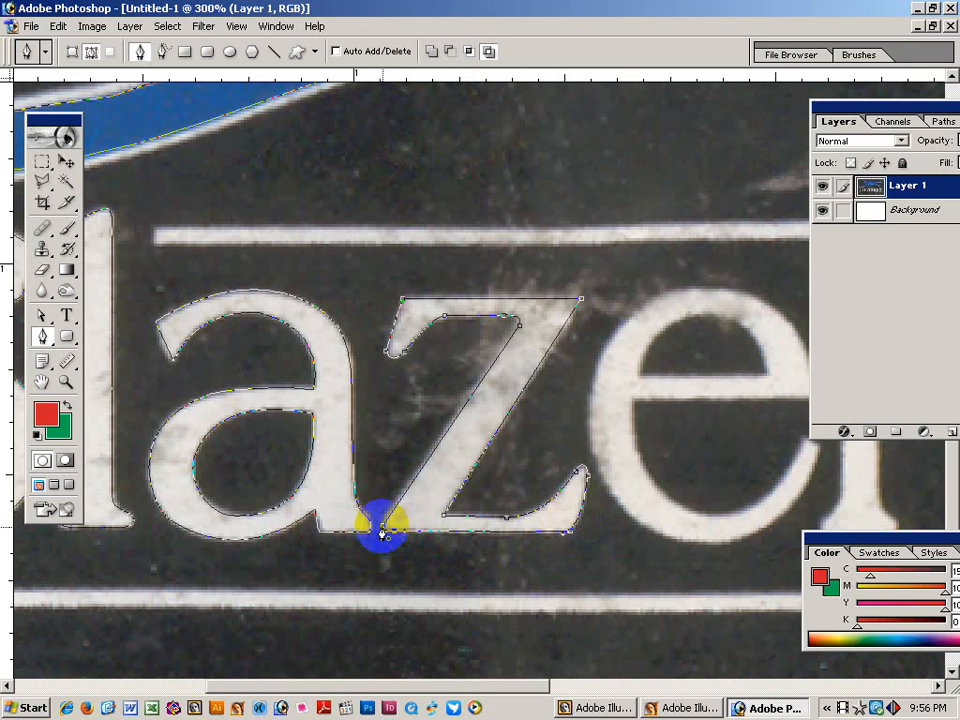
left_click(383, 528)
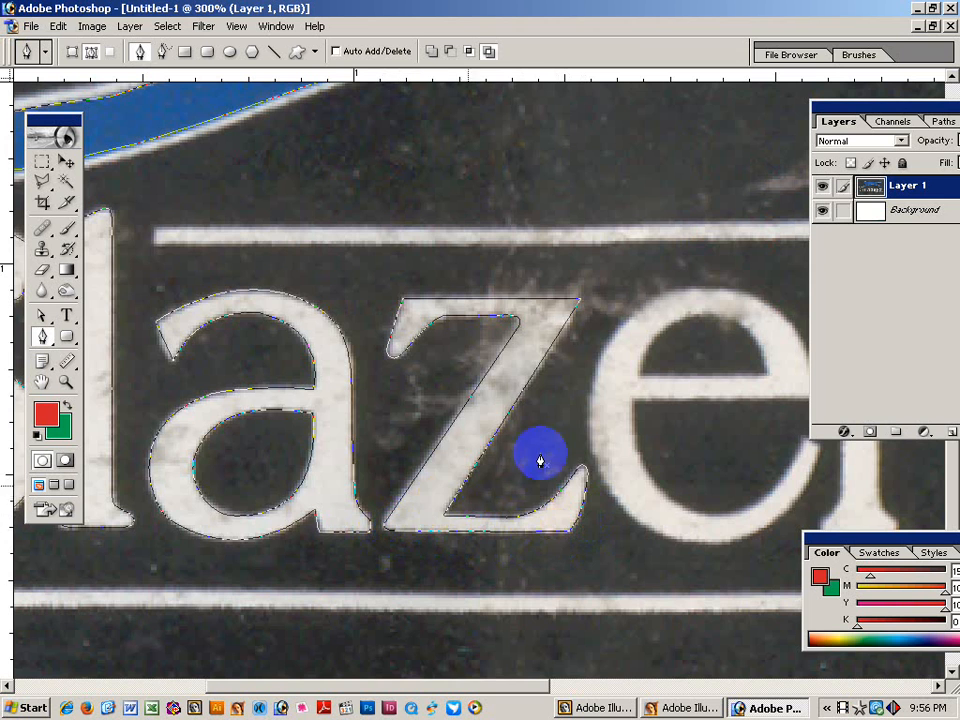
key("ctrl+minus")
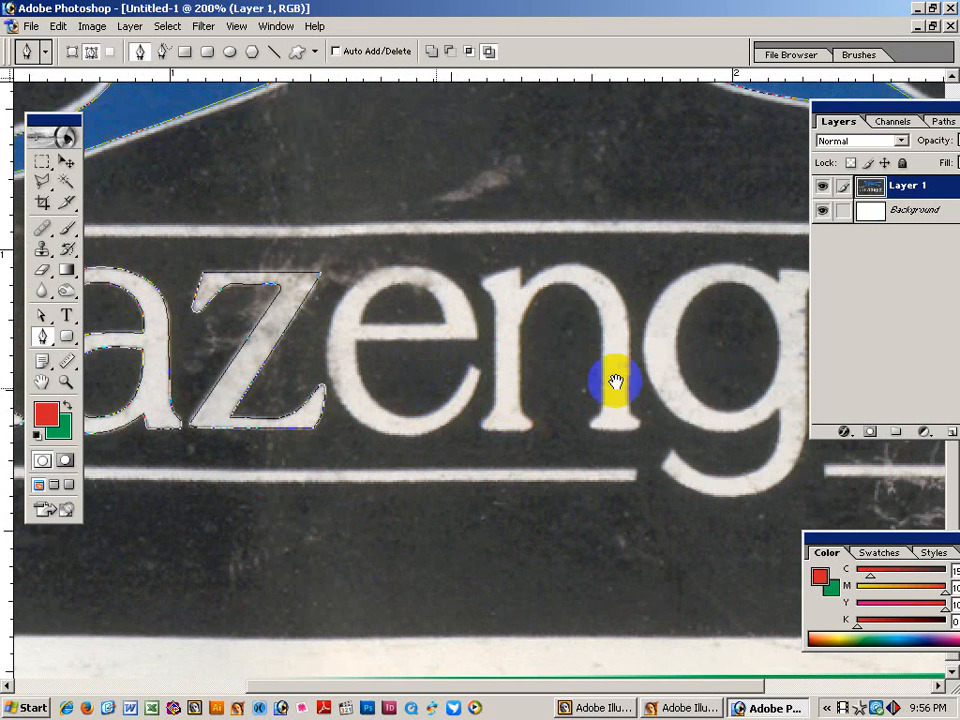
Start the e's outline along its inner bowl to the lower-right tip and below the letter.
left_click_drag(615, 381, 471, 422)
key("ctrl+plus")
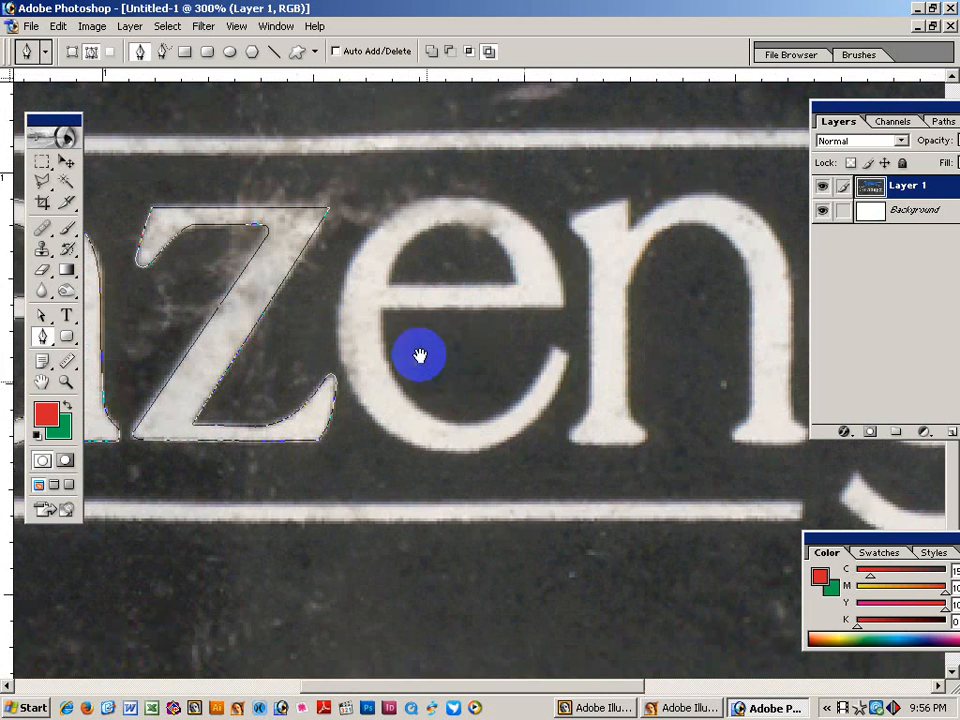
left_click_drag(381, 307, 382, 318)
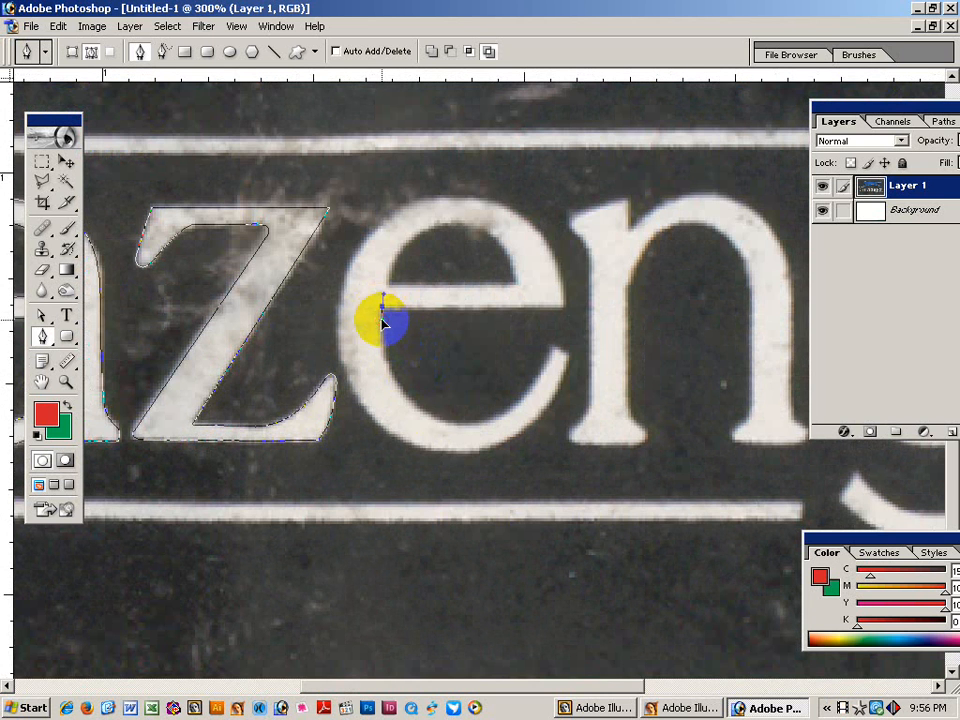
left_click_drag(439, 426, 369, 391)
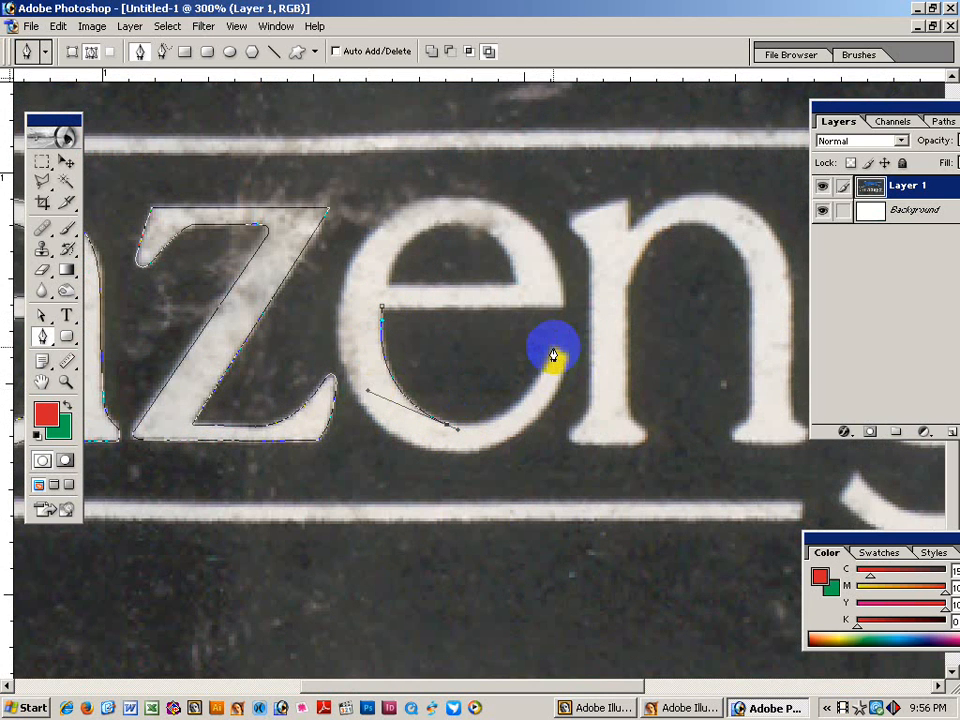
left_click_drag(554, 347, 523, 438)
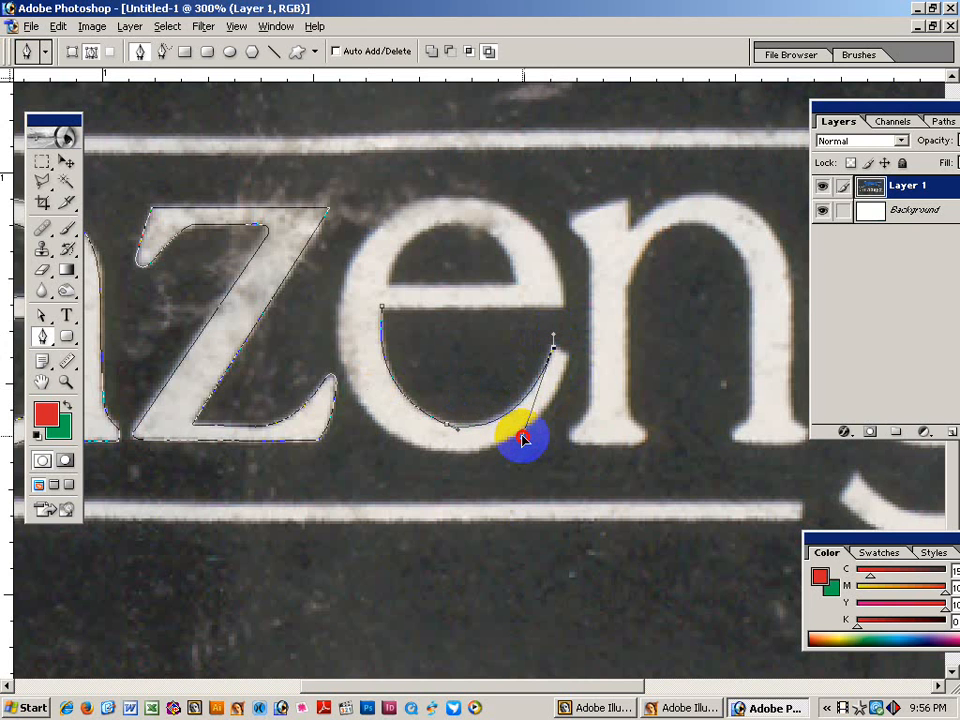
left_click(554, 350)
left_click(458, 455)
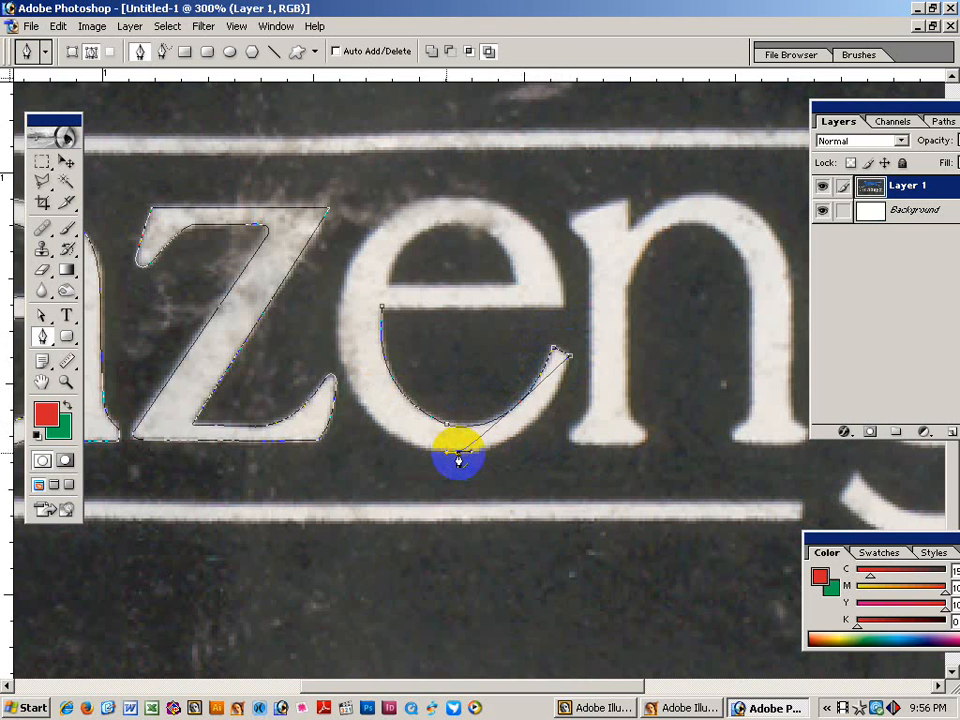
left_click_drag(469, 455, 553, 446)
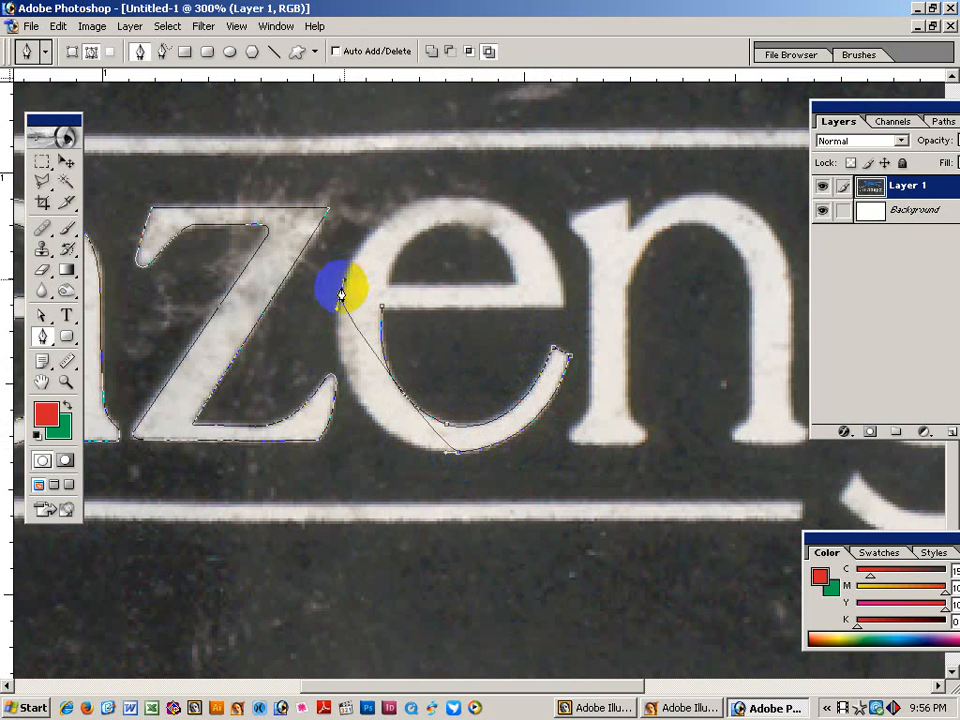
Continue the e outline up its left side, over the top and right side, and straighten the crossbar.
left_click_drag(330, 364, 313, 435)
left_click_drag(450, 454, 321, 429)
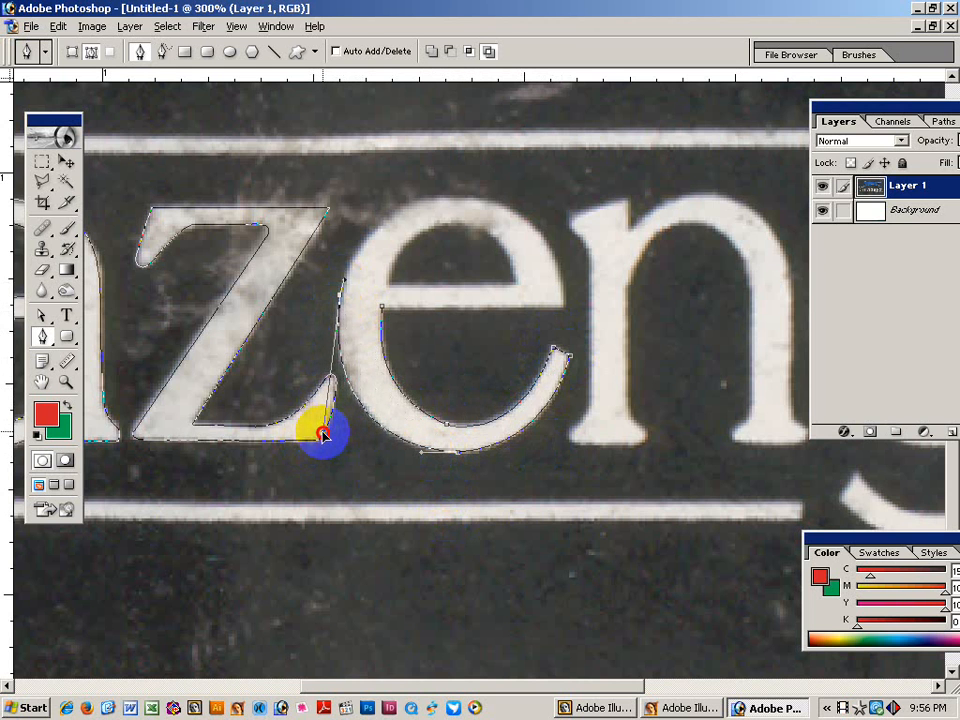
left_click_drag(457, 196, 365, 198)
left_click_drag(563, 309, 559, 204)
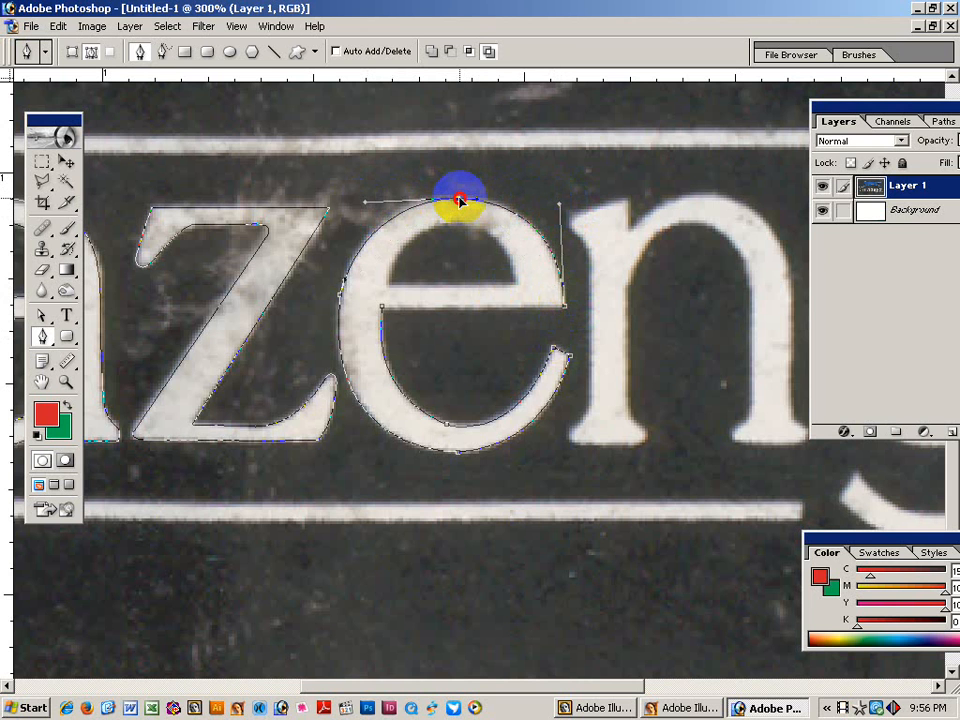
left_click_drag(459, 196, 365, 206)
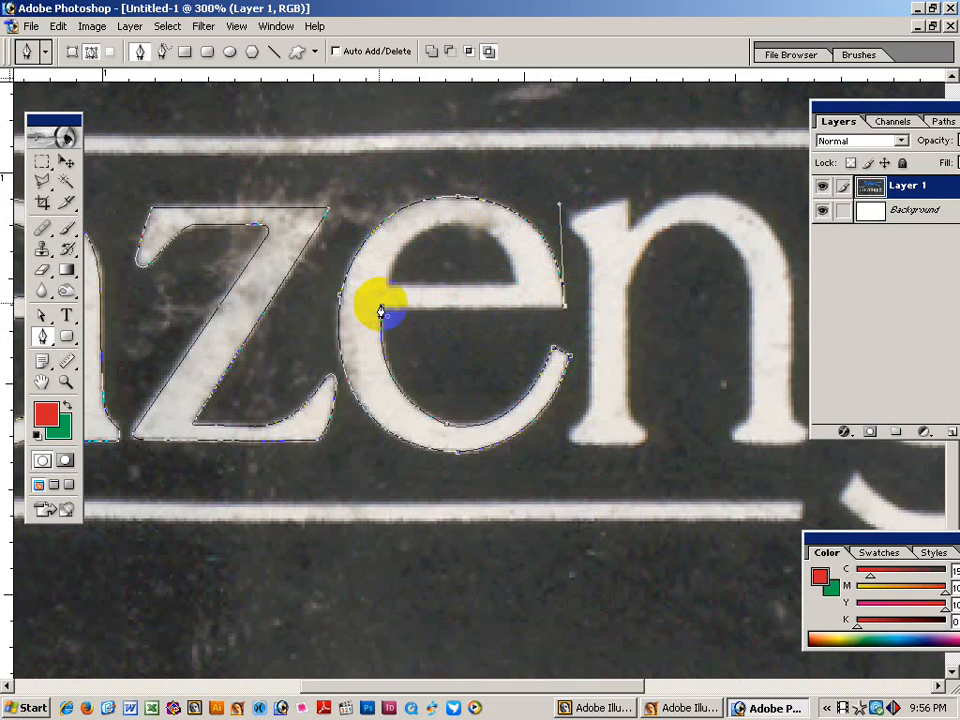
left_click_drag(380, 312, 576, 315)
left_click(407, 338, "ctrl")
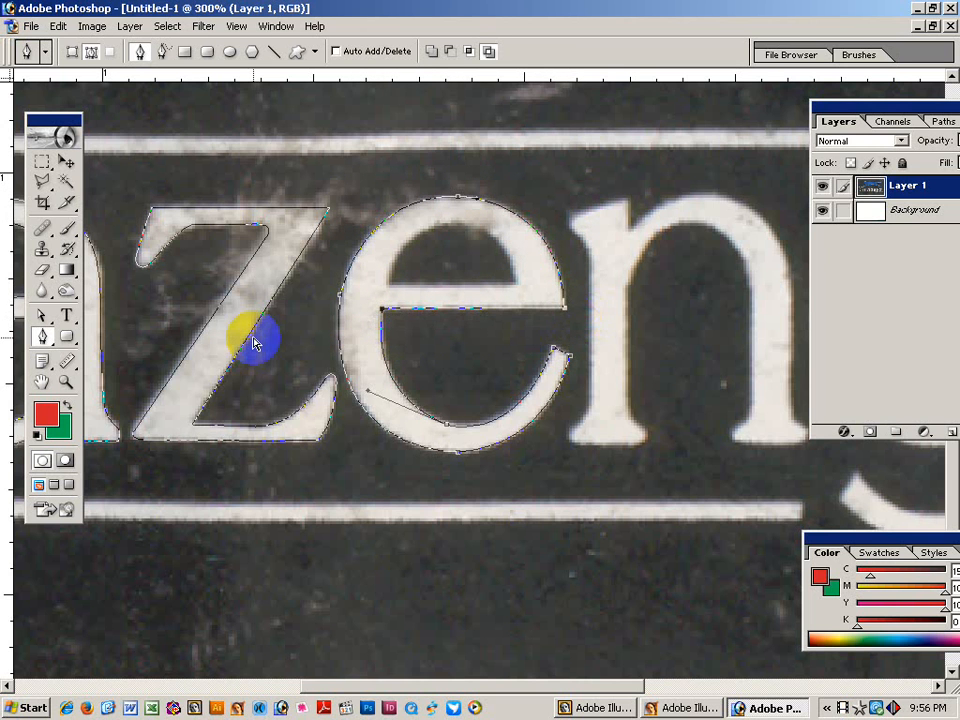
left_click(444, 347, "ctrl")
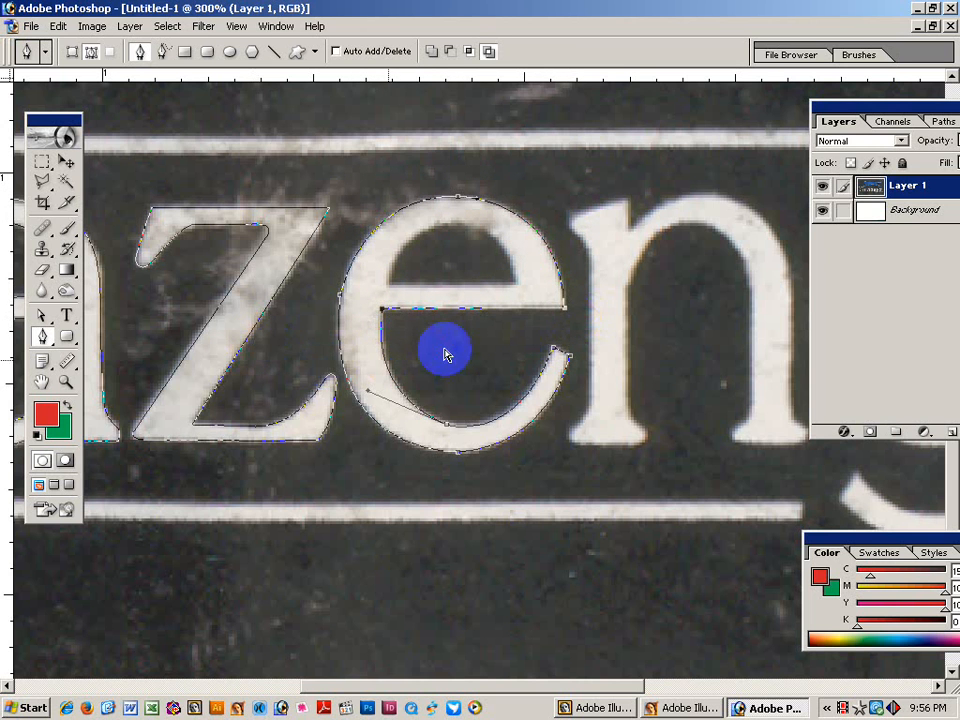
Trace the e's small upper counter from the crossbar along its top arc and close the path.
left_click(384, 293, "ctrl")
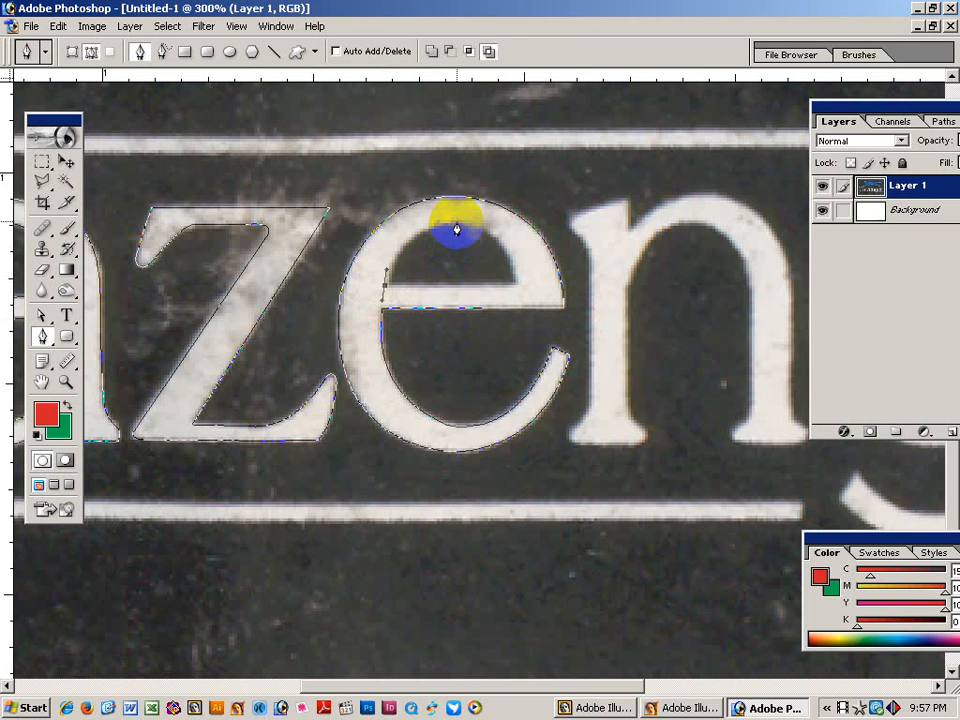
left_click_drag(517, 292, 512, 218)
left_click_drag(384, 263, 404, 193)
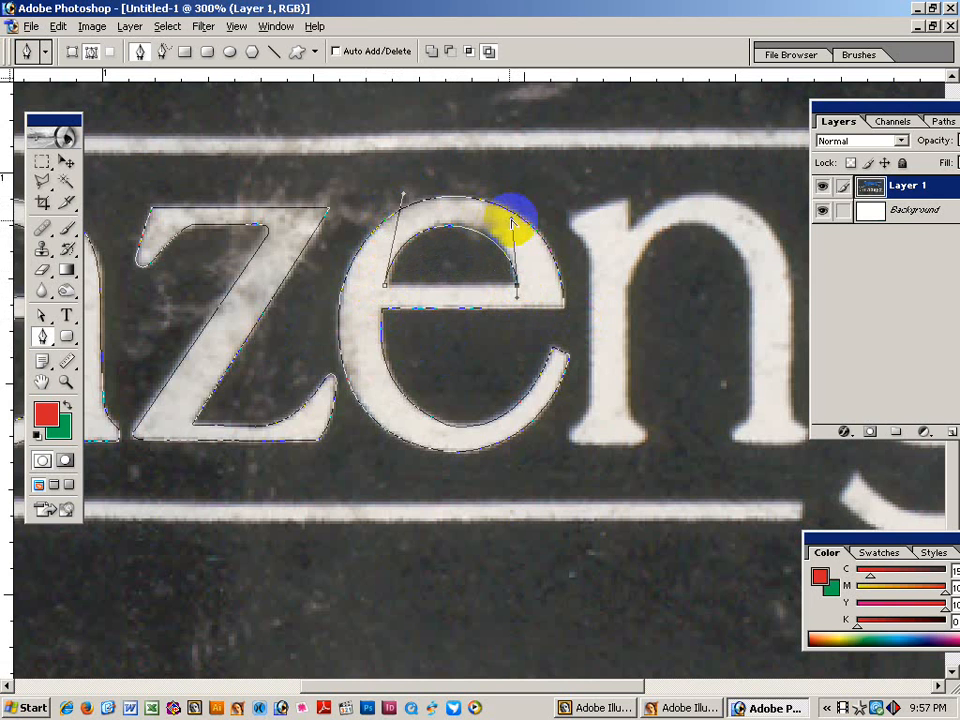
left_click_drag(515, 214, 516, 209)
left_click(386, 287)
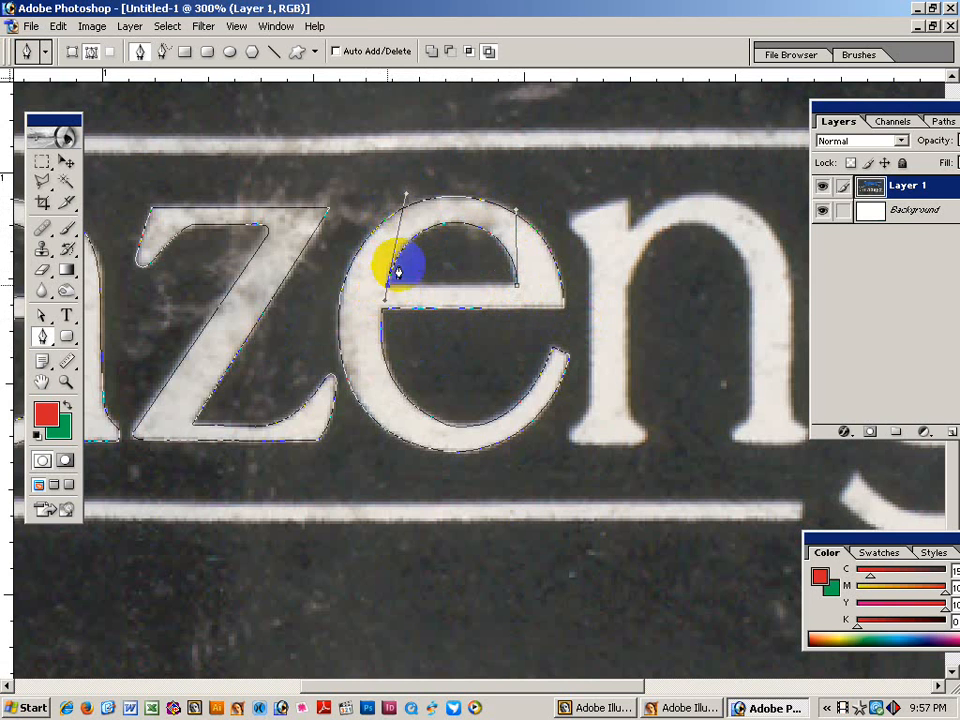
left_click_drag(407, 195, 401, 196)
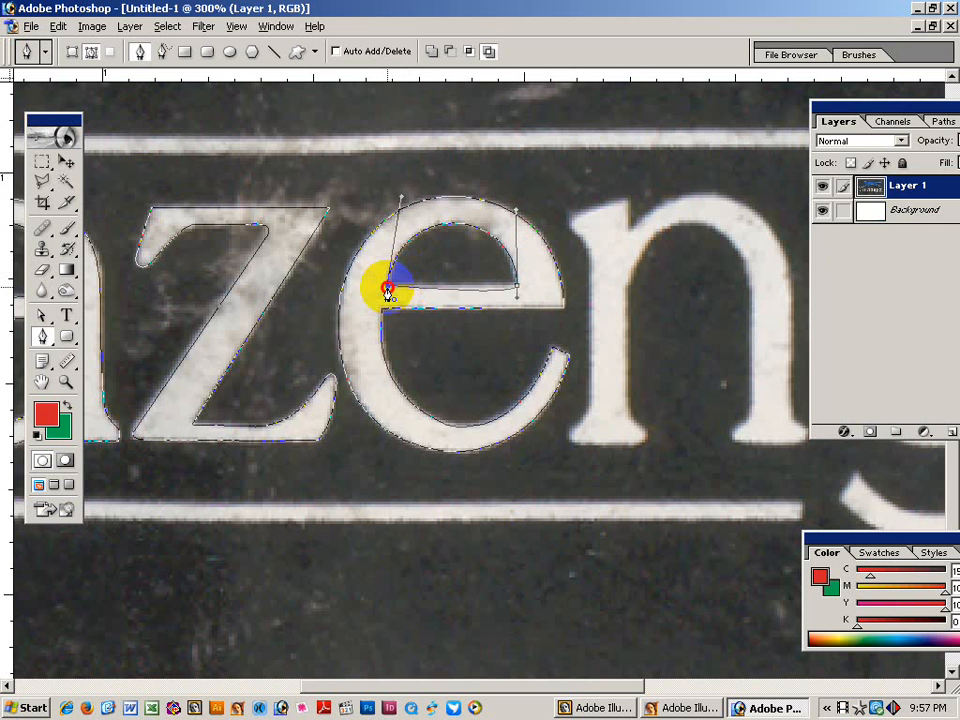
left_click(388, 290)
key("ctrl+z")
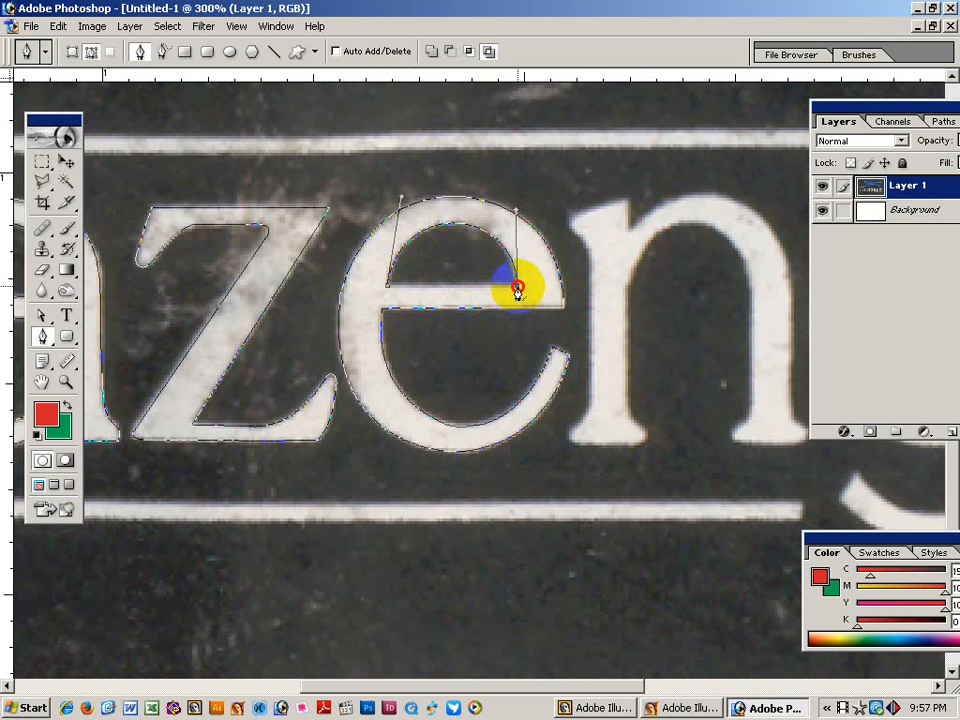
left_click(388, 291)
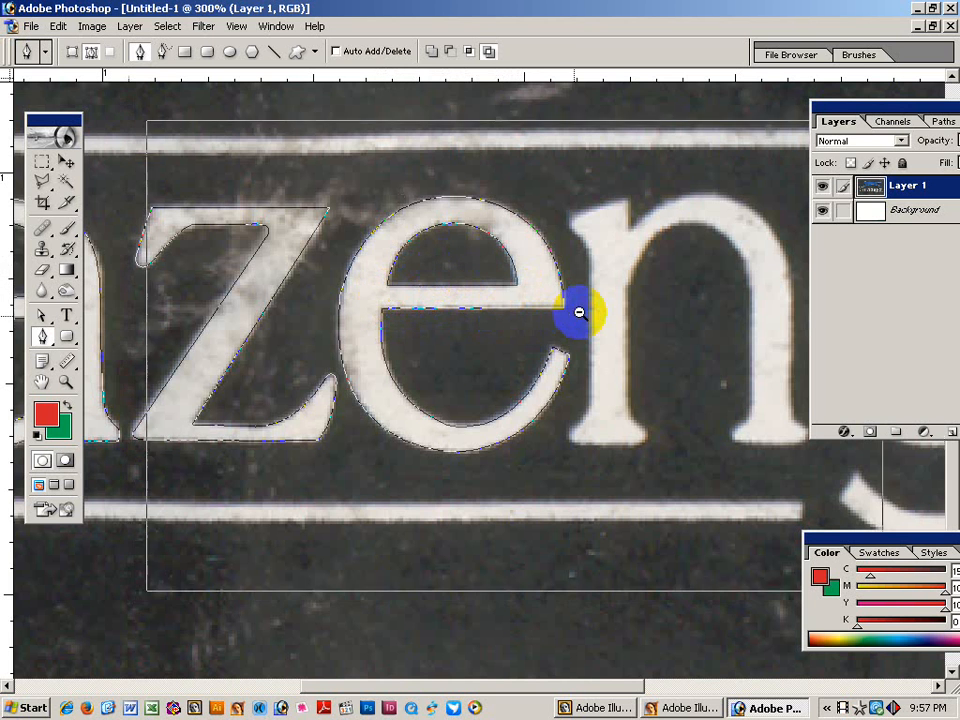
Trace the n's left stem from its base serif up to just below the top serif.
left_click(574, 313, "alt")
left_click(503, 348, "ctrl")
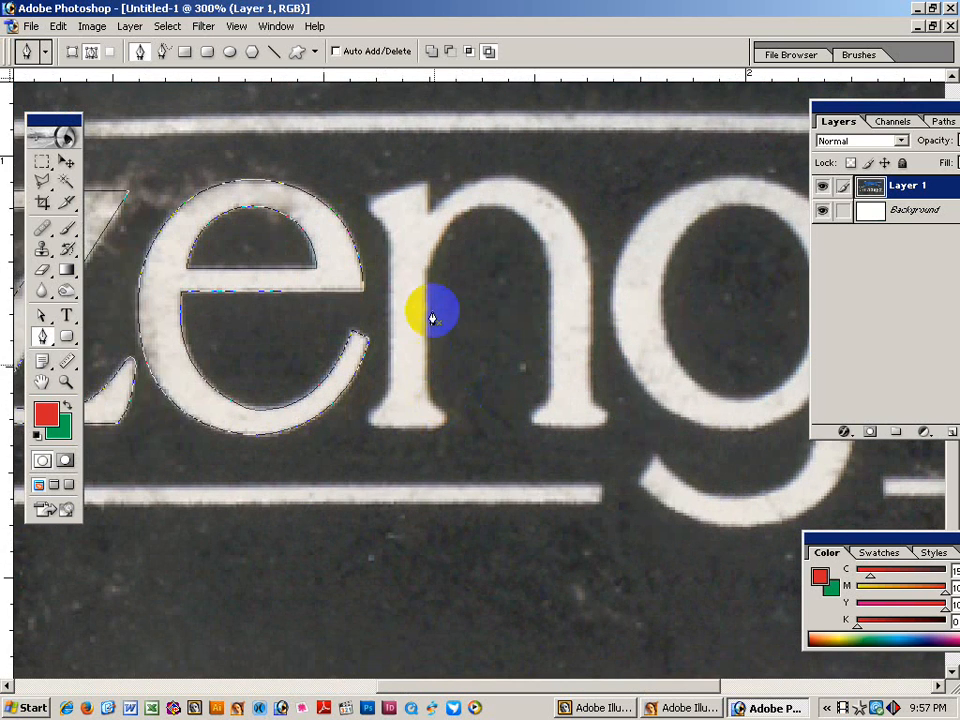
left_click(425, 282)
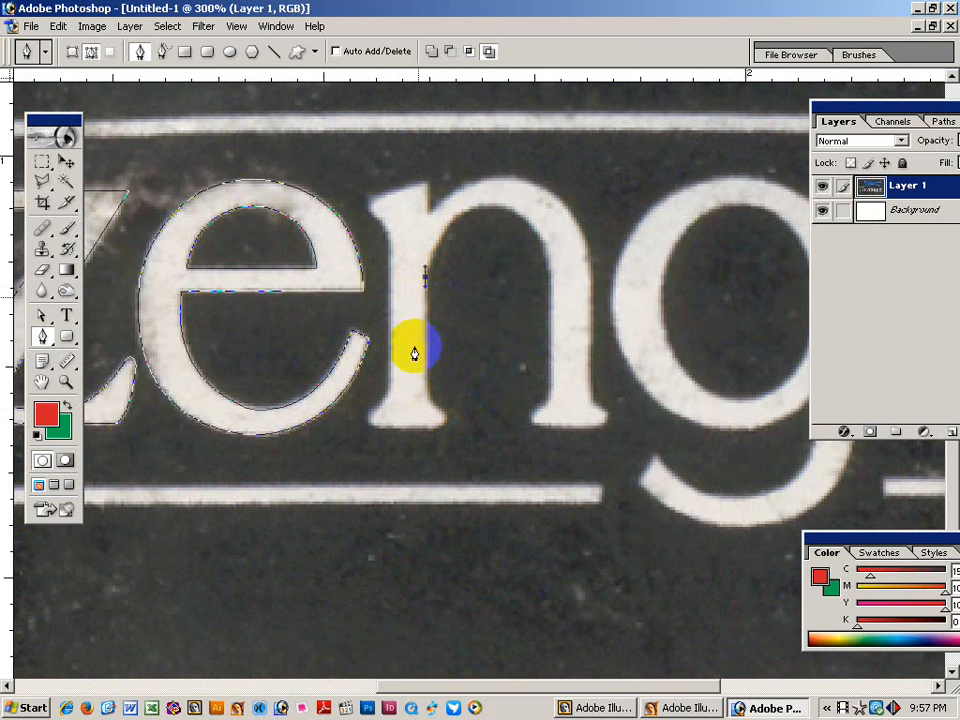
left_click(426, 386)
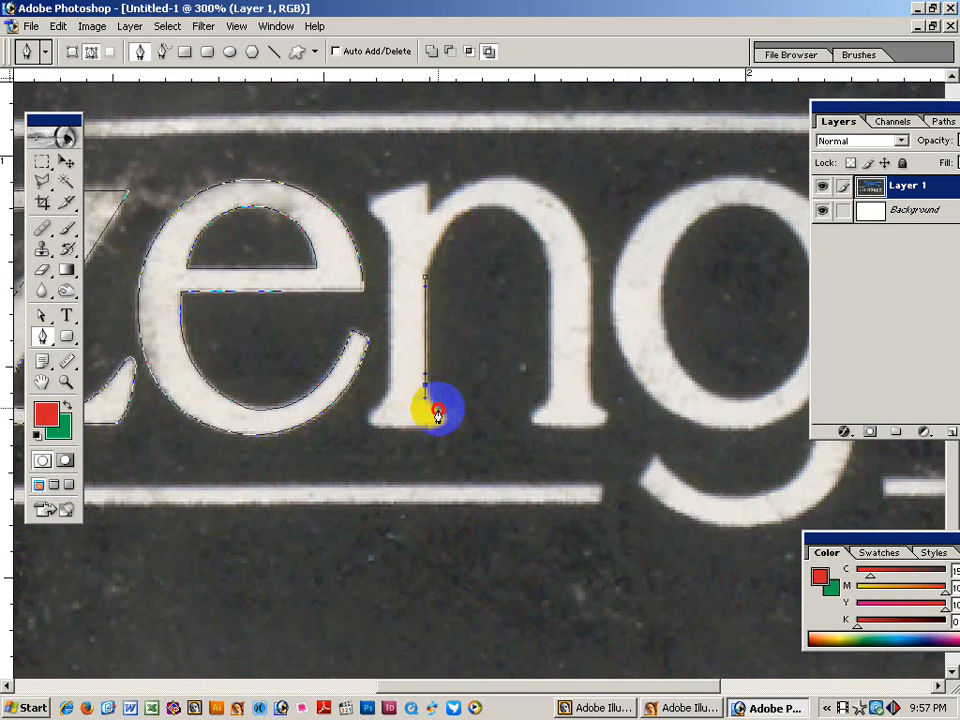
left_click_drag(437, 413, 396, 354)
left_click(391, 240)
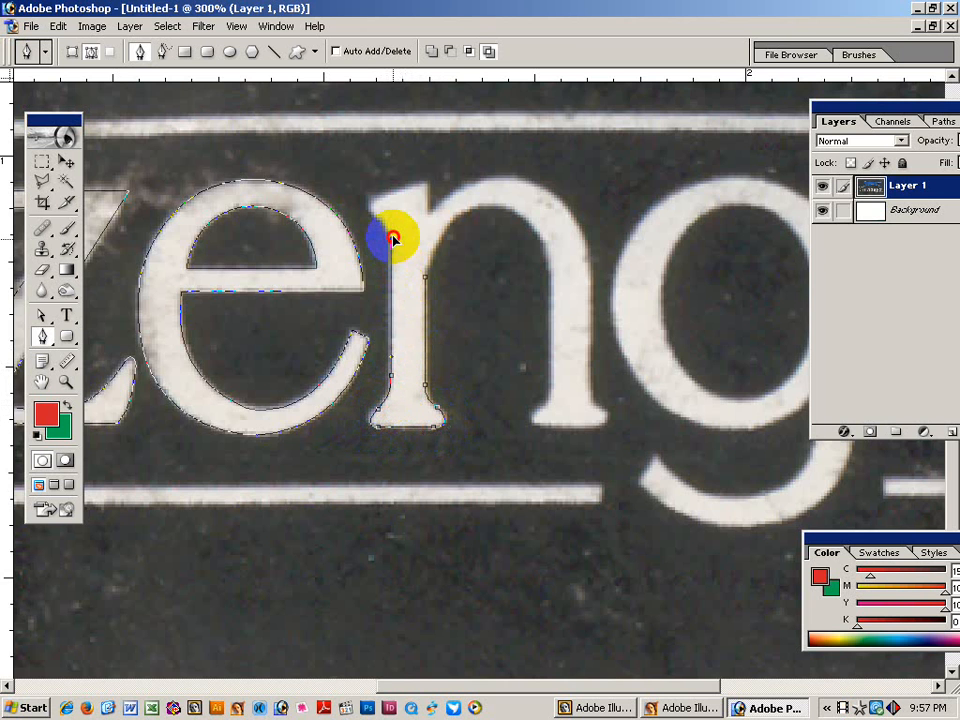
left_click_drag(367, 210, 386, 196)
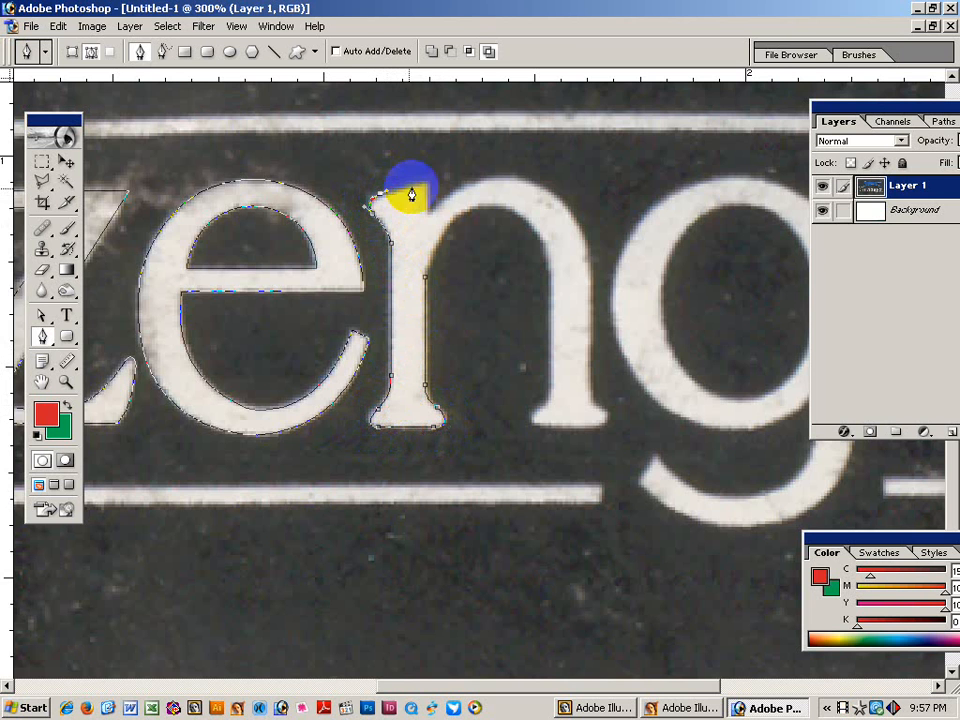
left_click(425, 181)
left_click_drag(430, 217, 428, 215)
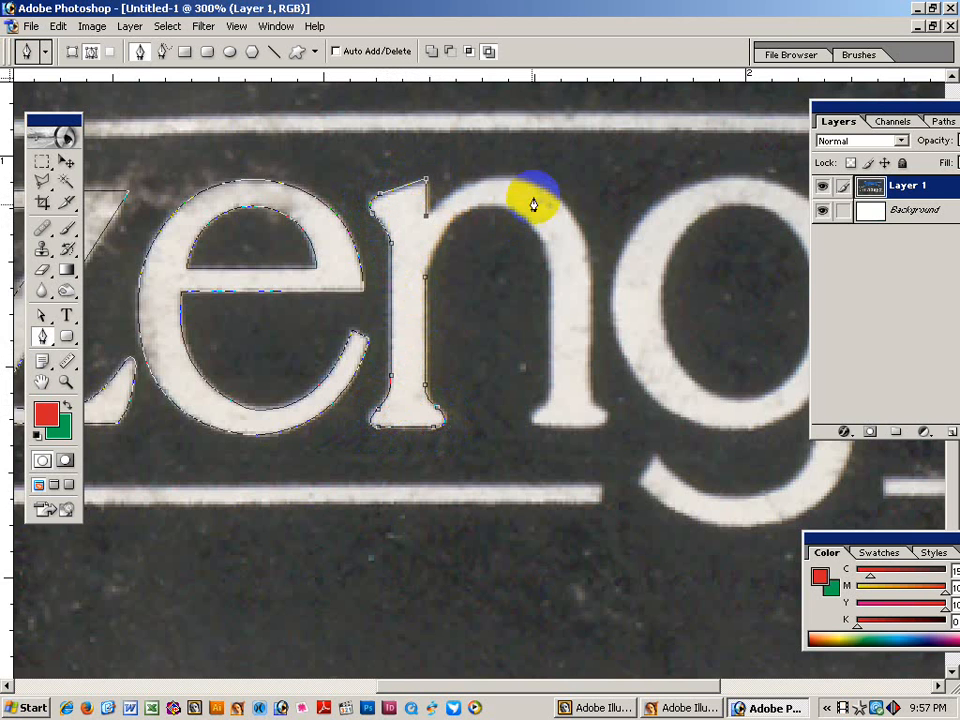
Curve the path over the n's arch and down the right stem to its foot.
left_click_drag(580, 238, 527, 140)
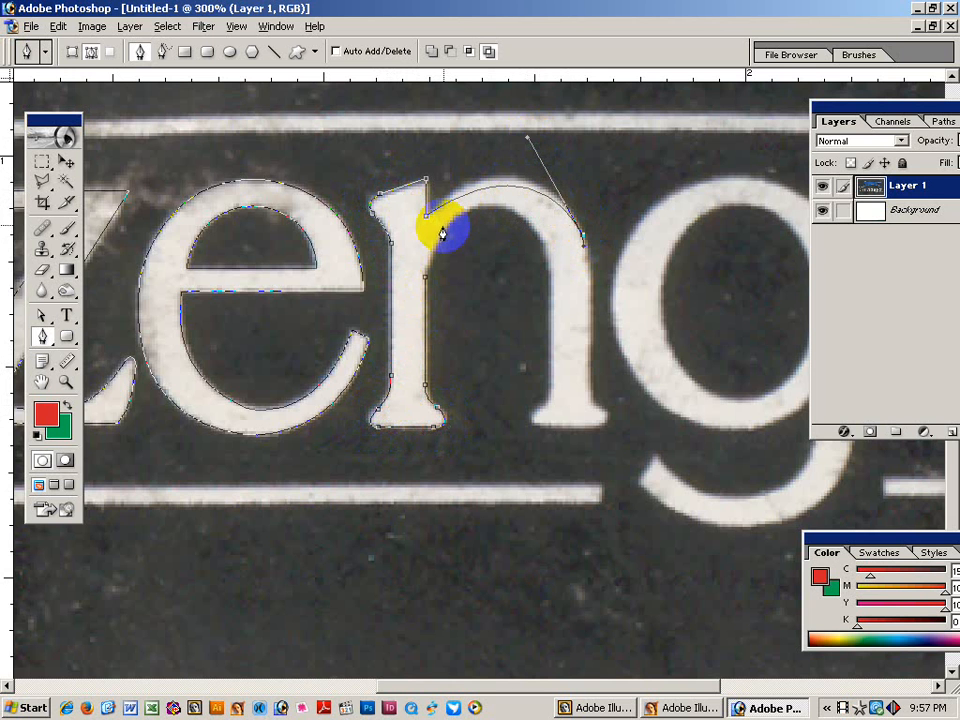
scroll(540, 198, "up", 3)
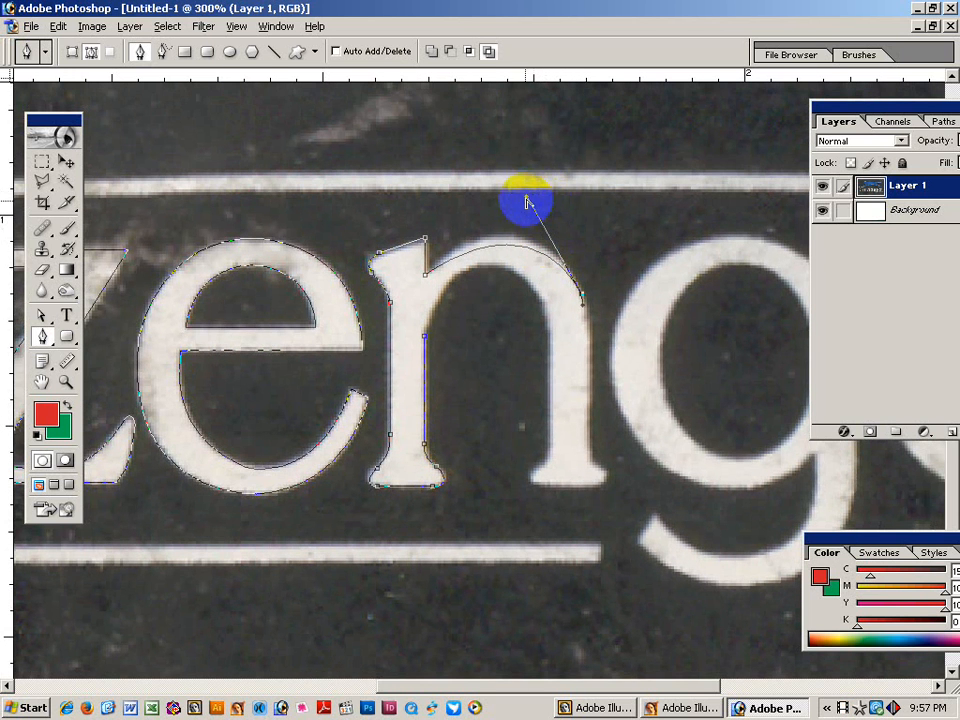
left_click_drag(527, 196, 512, 180)
scroll(565, 305, "down", 4)
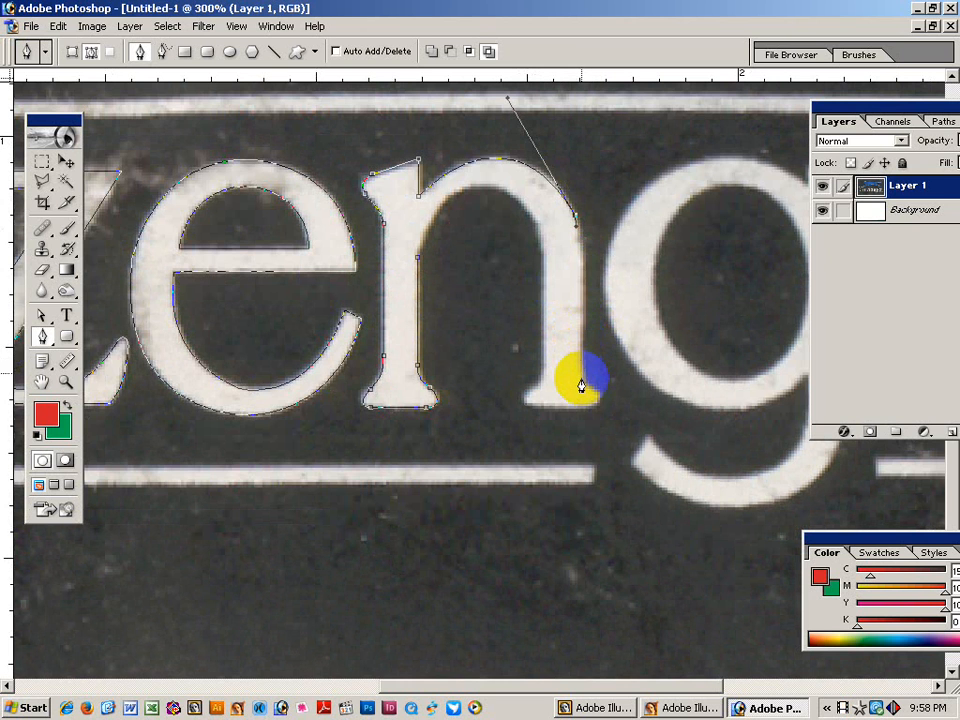
left_click_drag(584, 395, 582, 391)
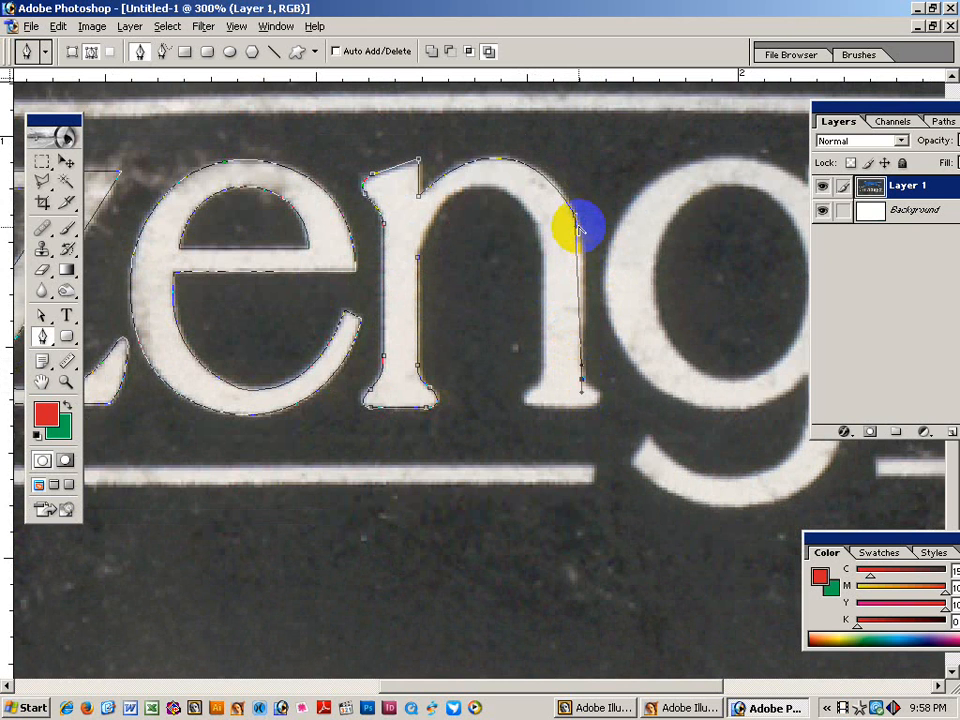
left_click(583, 255)
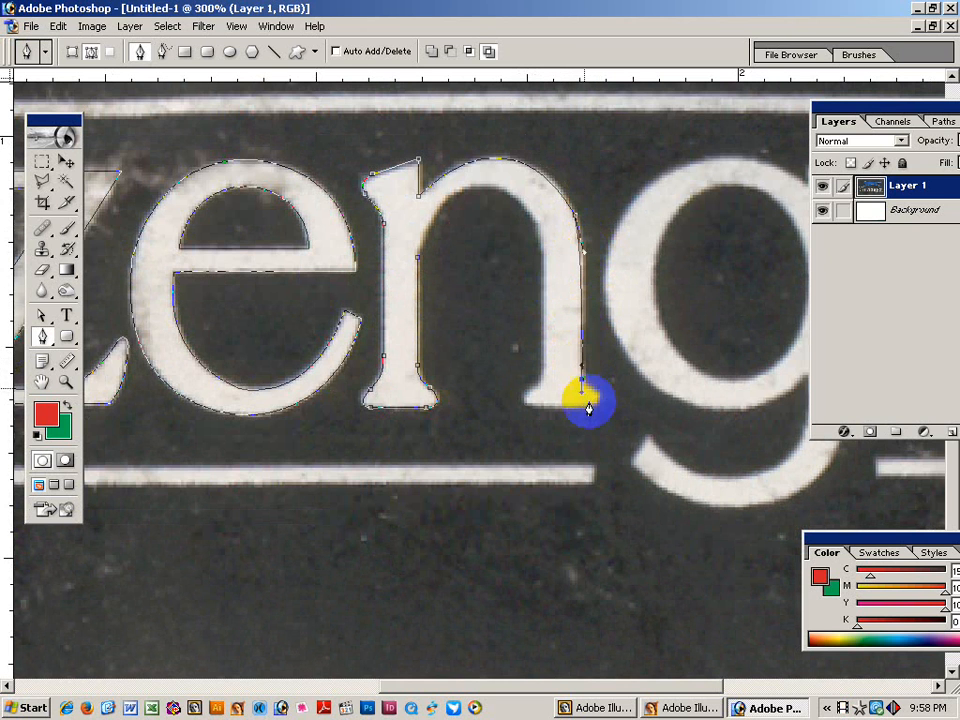
left_click_drag(599, 392, 543, 340)
Shape the inner arch under the hump from the right stem back to the left stem.
left_click_drag(566, 274, 548, 314)
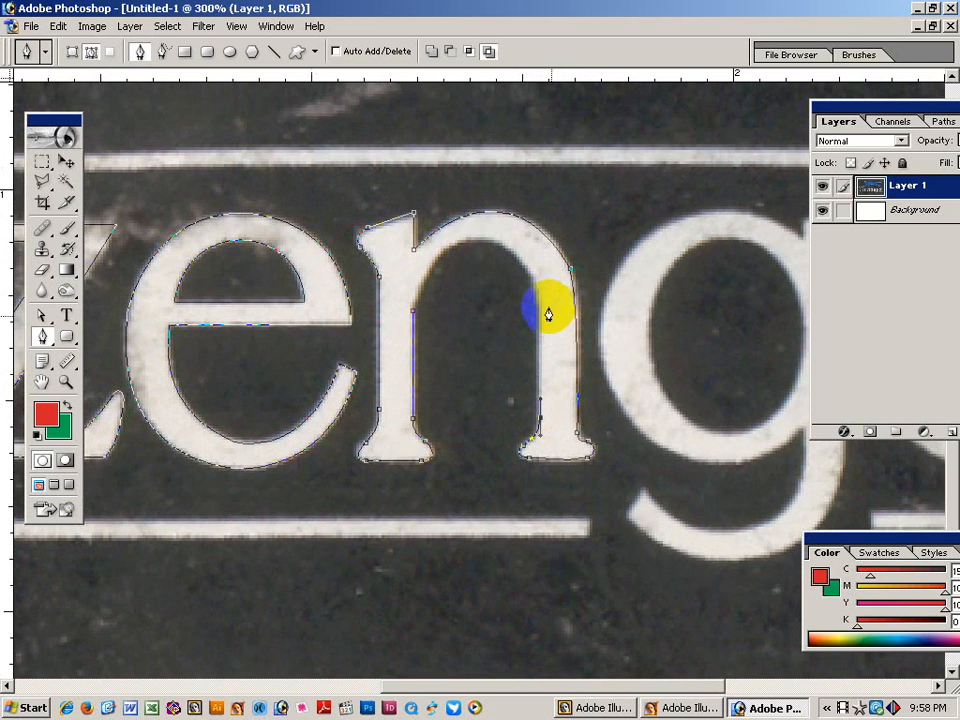
left_click(540, 306)
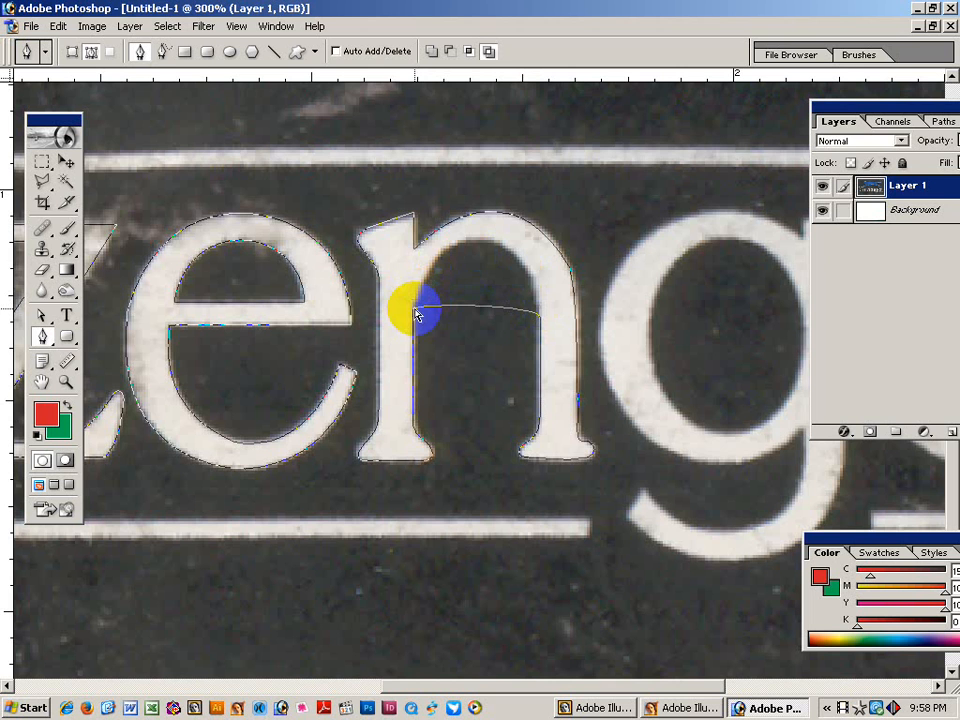
left_click_drag(414, 305, 437, 230)
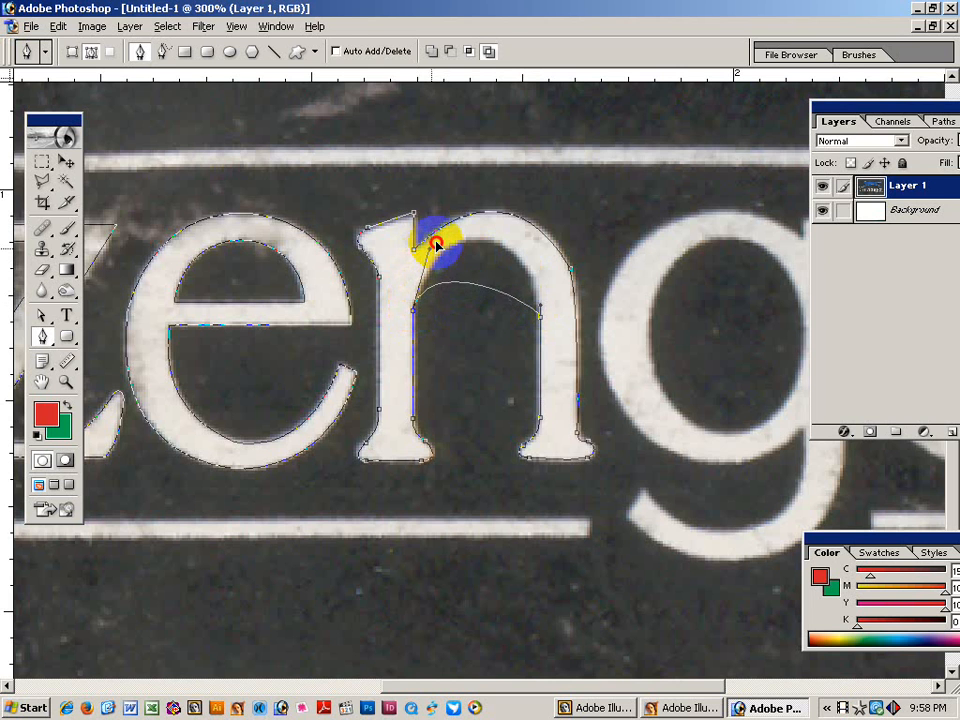
left_click_drag(545, 315, 532, 213)
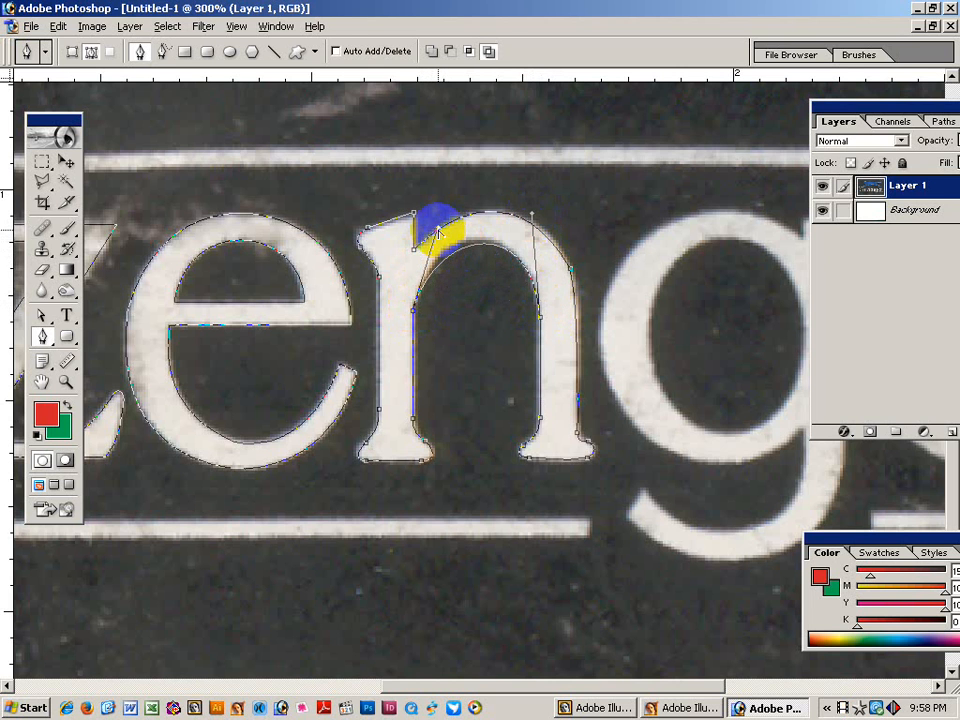
left_click_drag(437, 231, 429, 220)
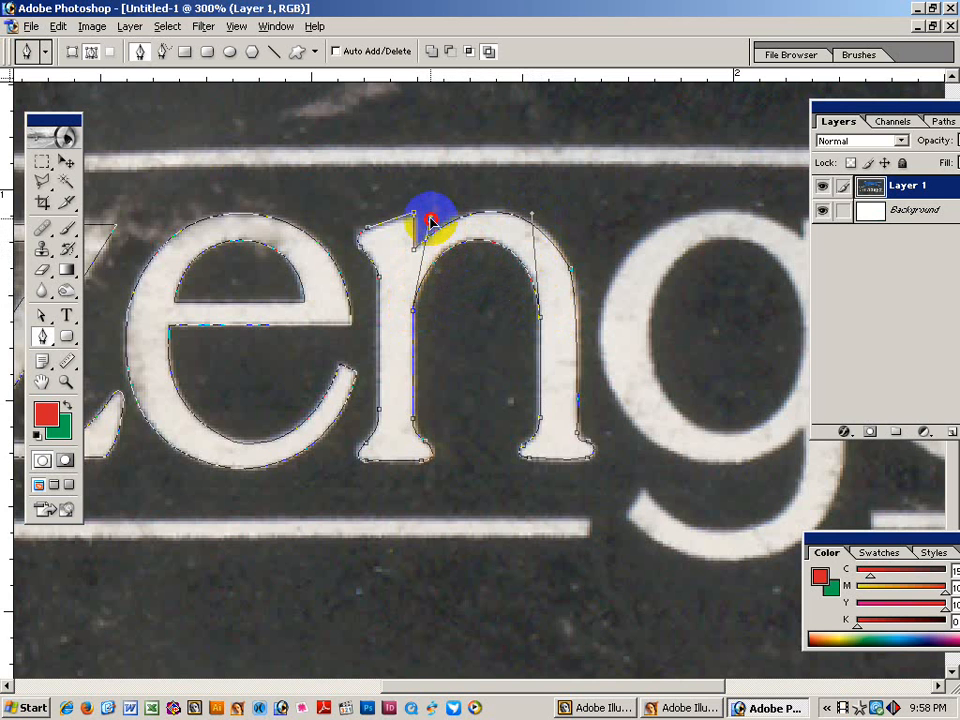
left_click(456, 349, "ctrl")
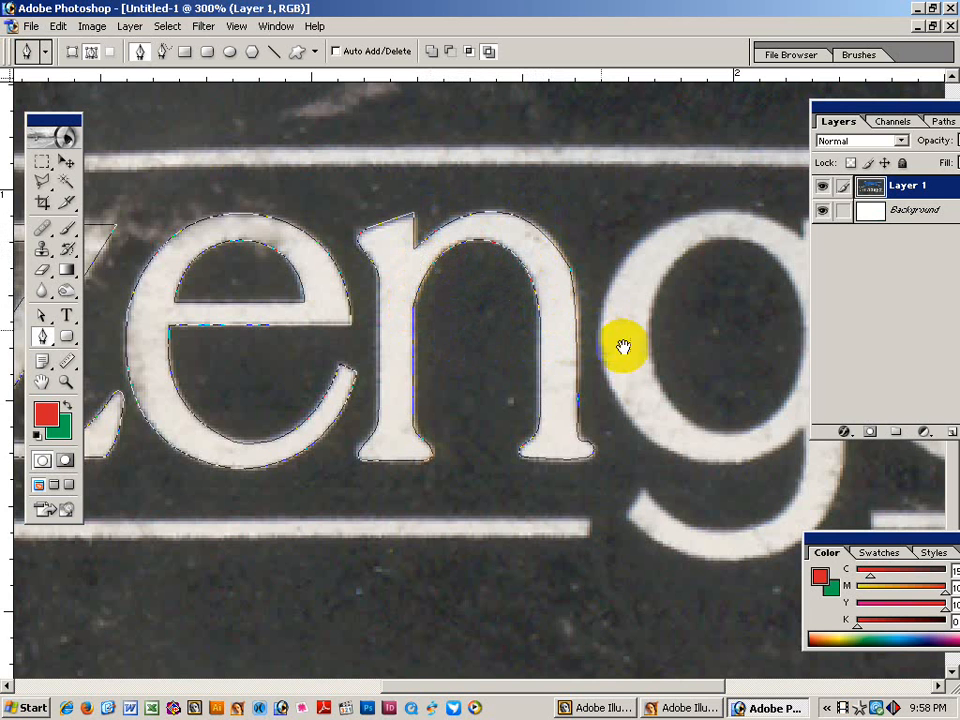
Trace the g from its top down the right side and around the hooked descender tail.
left_click_drag(701, 356, 469, 364)
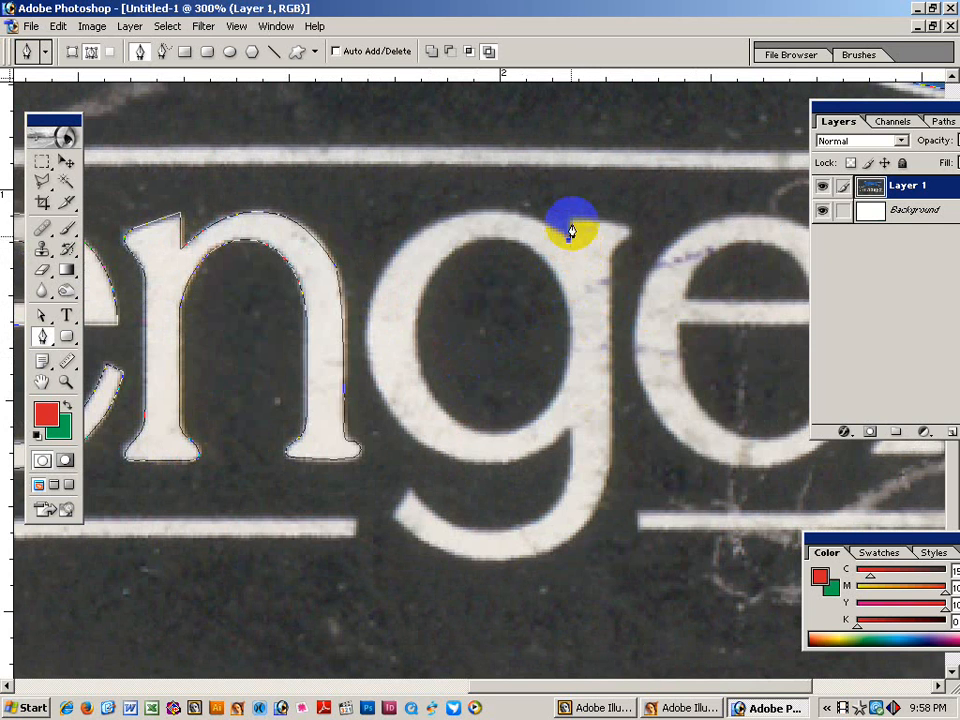
left_click_drag(571, 230, 611, 293)
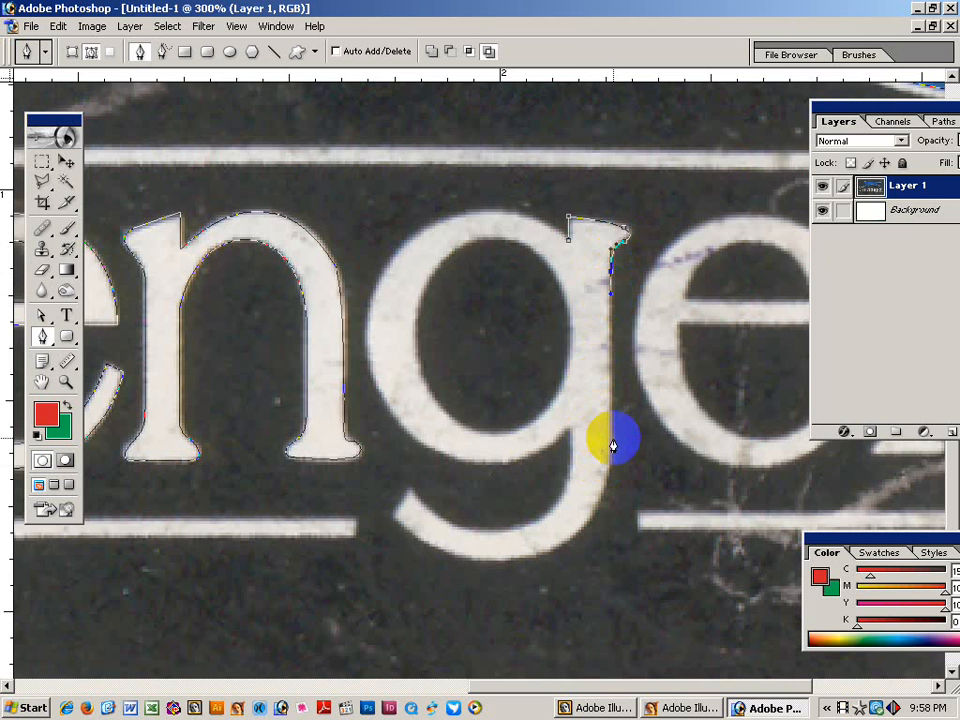
left_click_drag(611, 455, 611, 456)
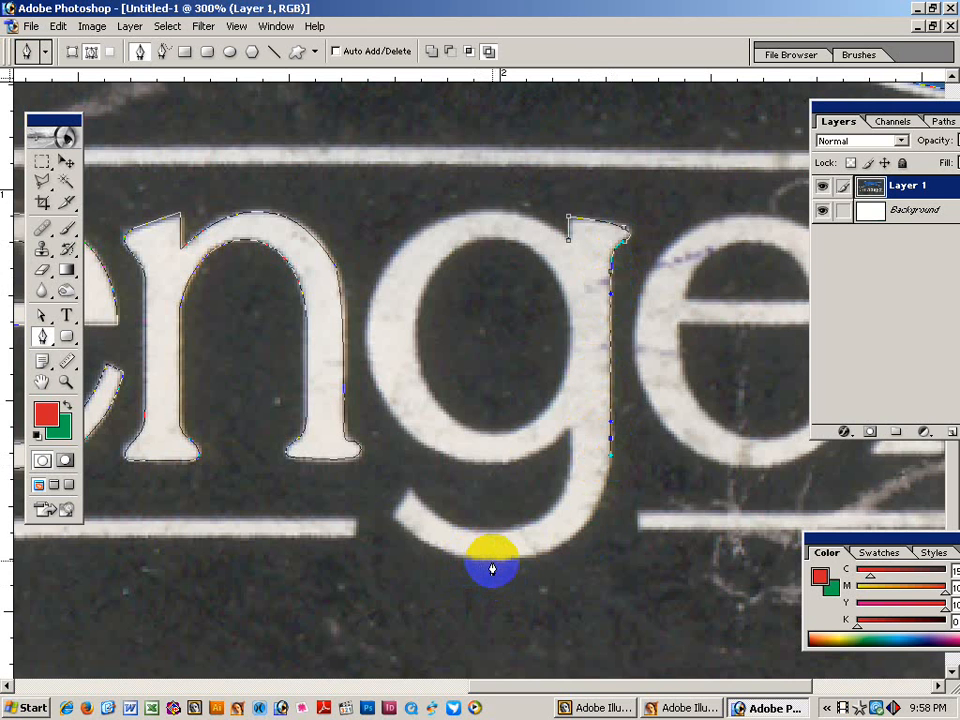
left_click_drag(519, 557, 504, 557)
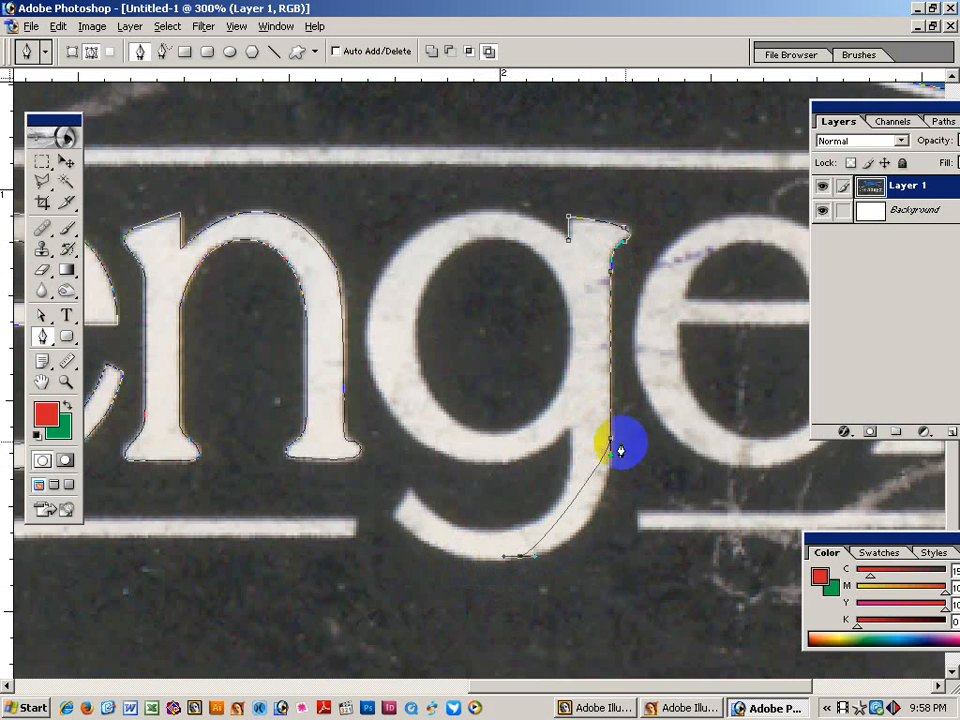
left_click_drag(611, 456, 612, 547)
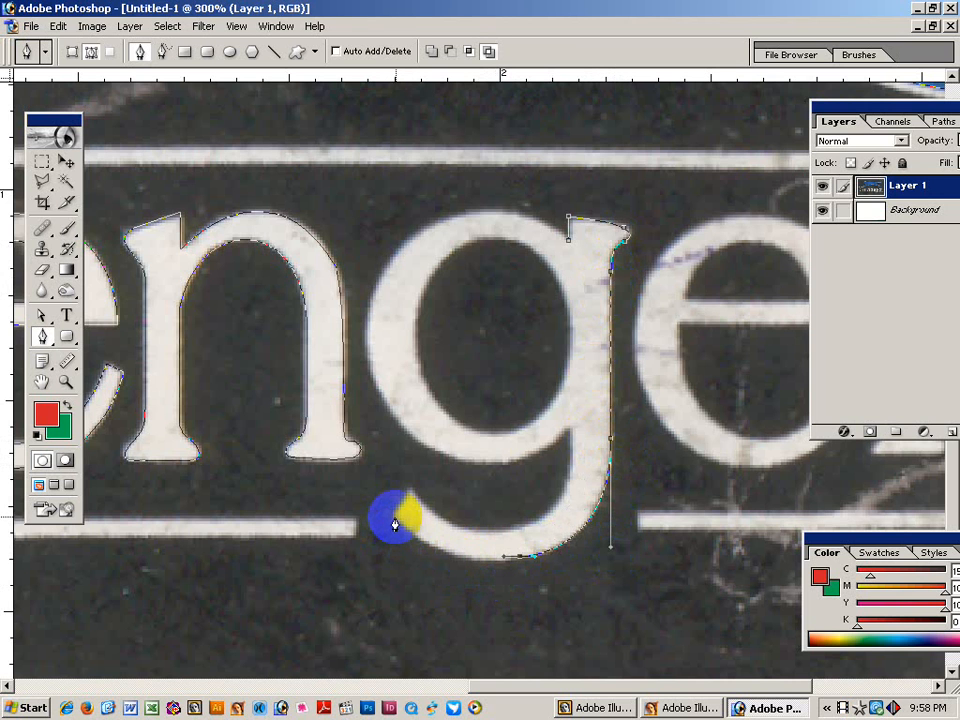
left_click_drag(392, 514, 448, 578)
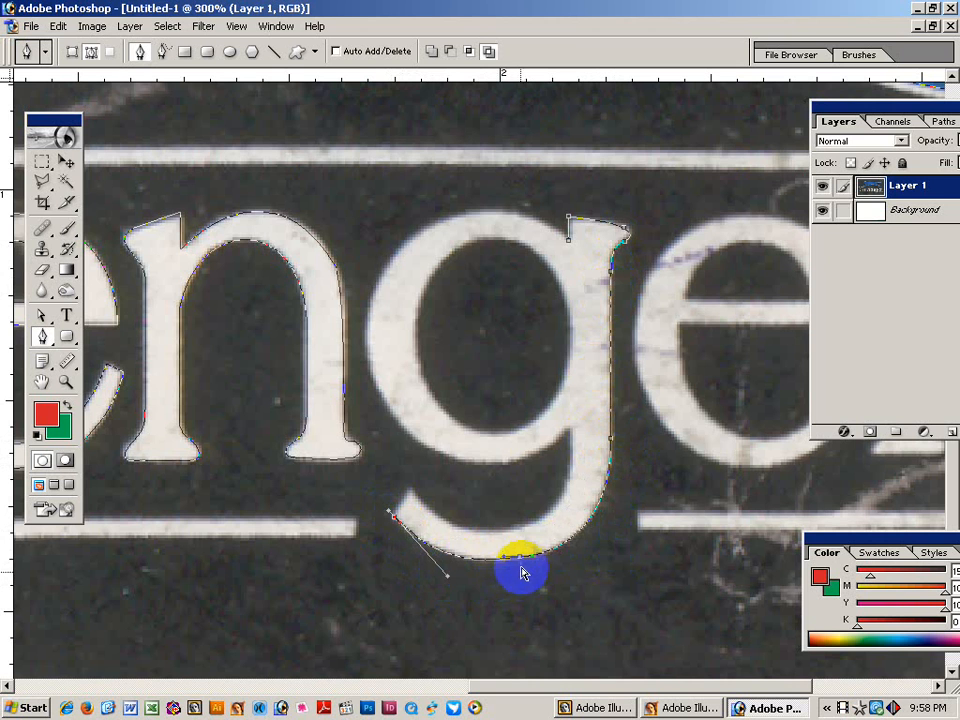
left_click_drag(518, 560, 521, 560)
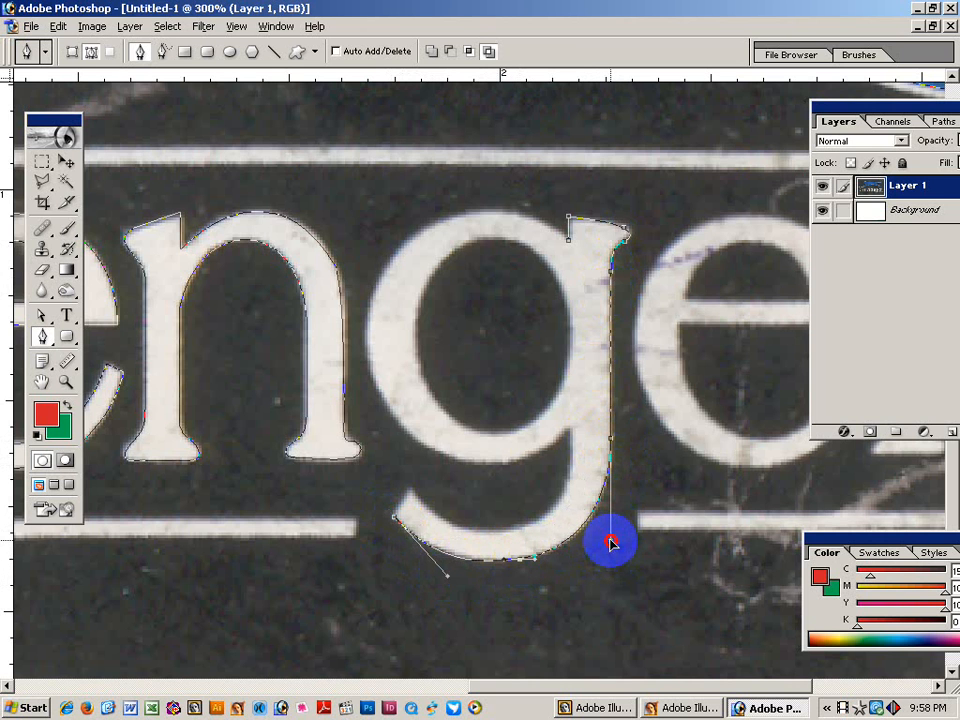
left_click_drag(447, 578, 444, 572)
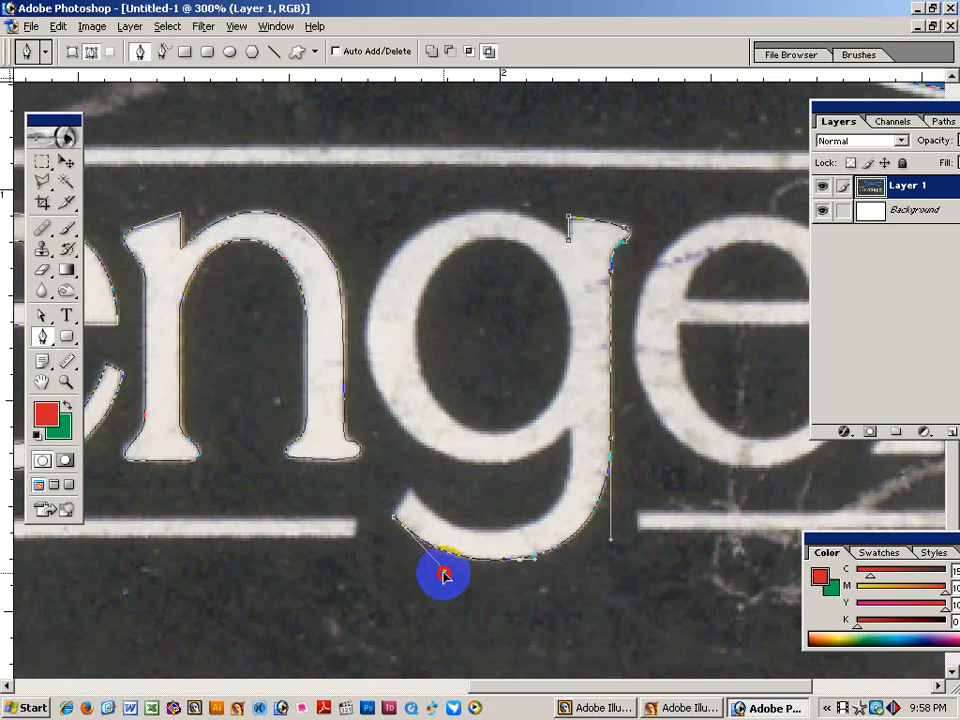
left_click(396, 518)
mouse_move(396, 518)
left_mouse_down()
mouse_move(408, 500)
mouse_move(497, 541)
mouse_move(514, 521)
mouse_move(490, 537)
mouse_move(435, 540)
left_mouse_up()
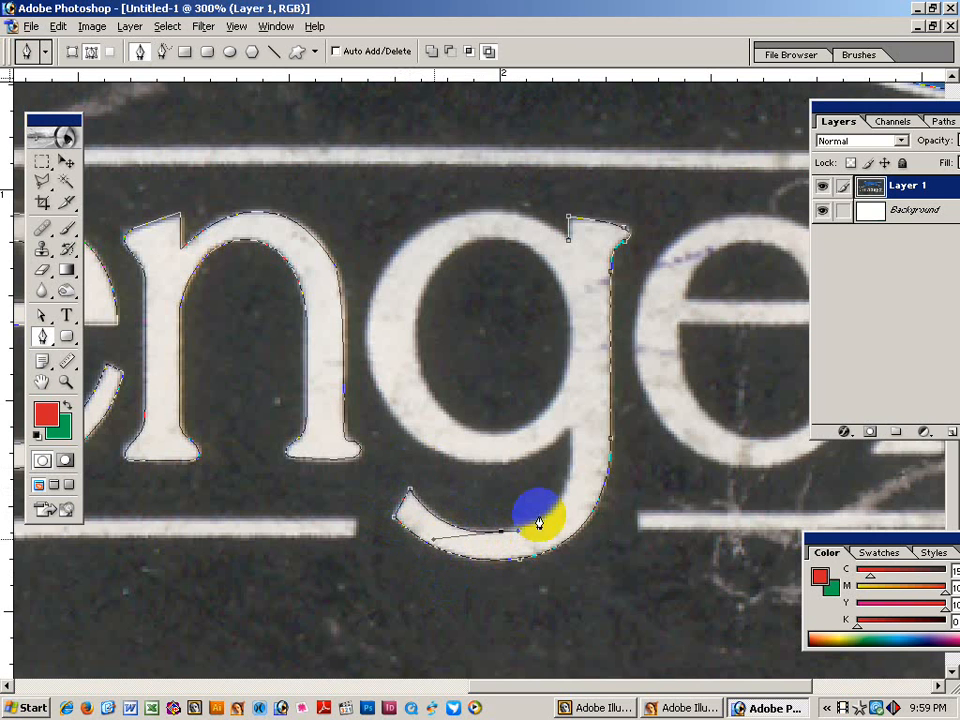
Run the path back up the g's stem to its top to complete the outline.
left_click_drag(569, 437, 584, 521)
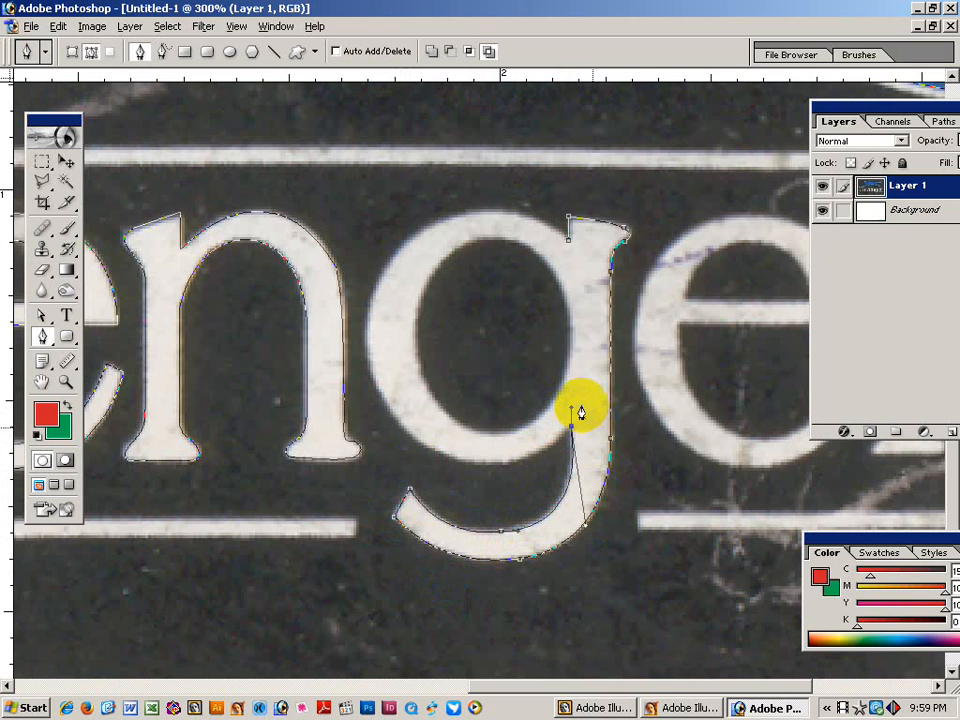
left_click(554, 431)
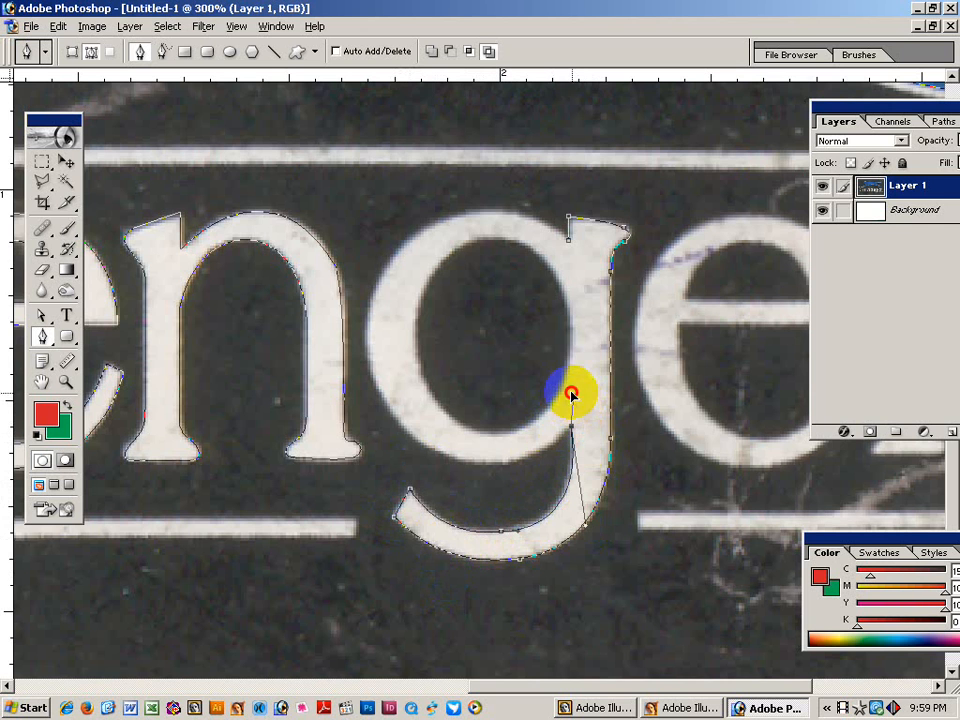
left_click(534, 389, "ctrl")
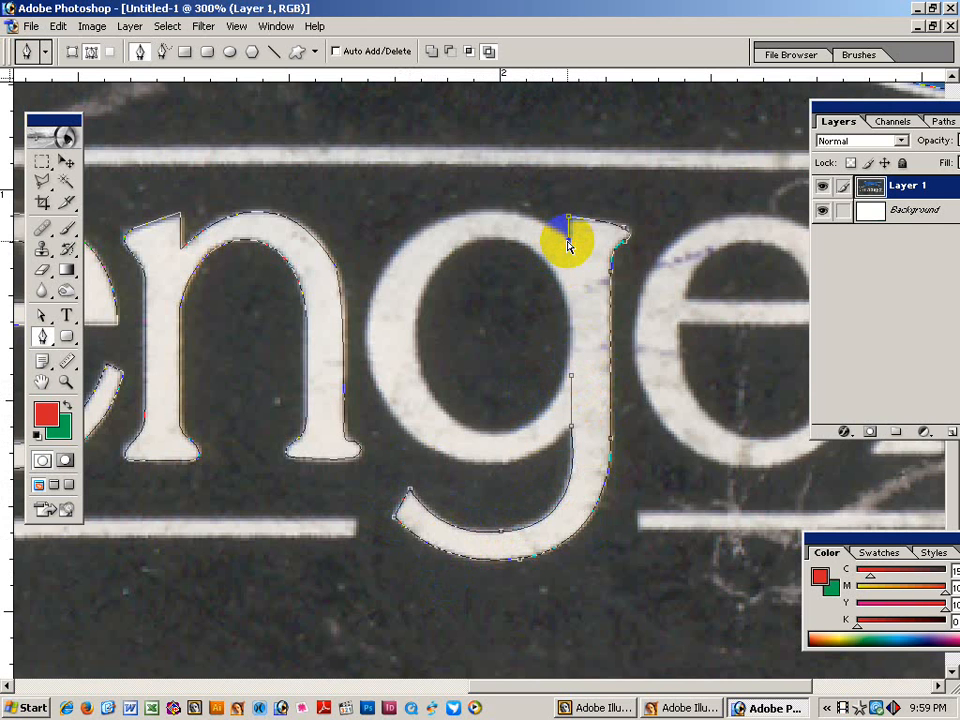
left_click(568, 259)
left_click(582, 318, "ctrl")
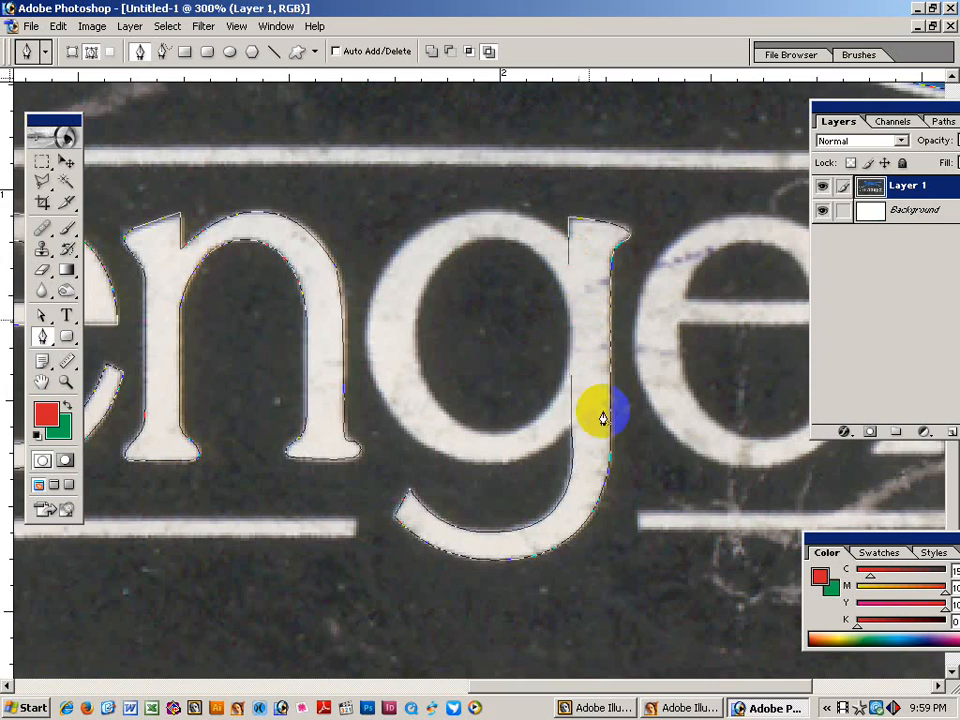
left_click_drag(660, 362, 529, 369)
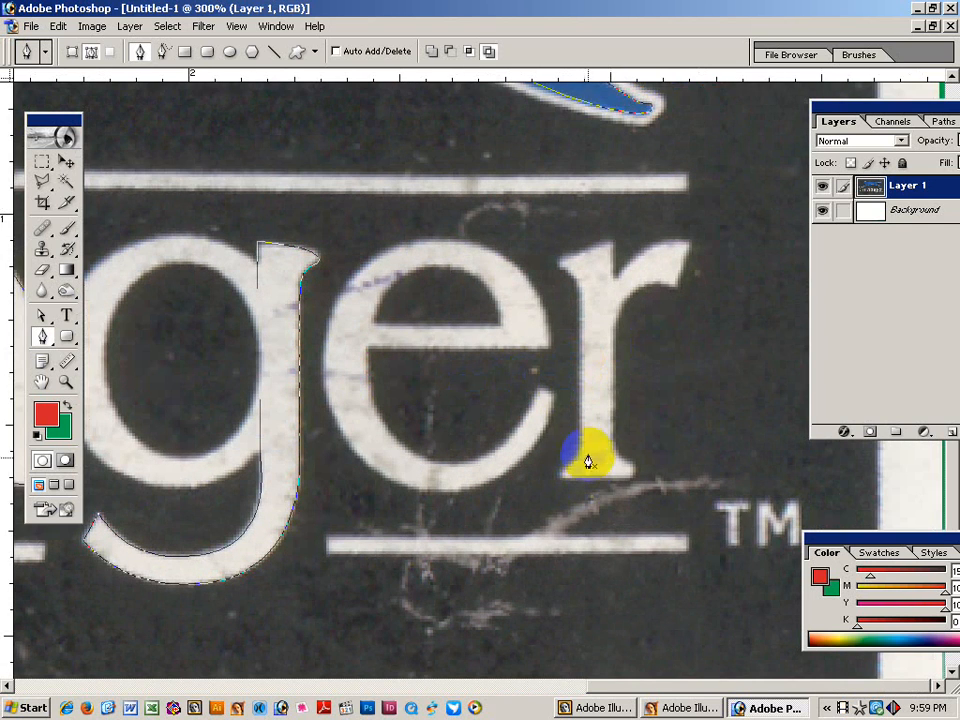
Start the r outline up its stem and curve along the top arm to its tip.
left_click_drag(456, 450, 654, 407)
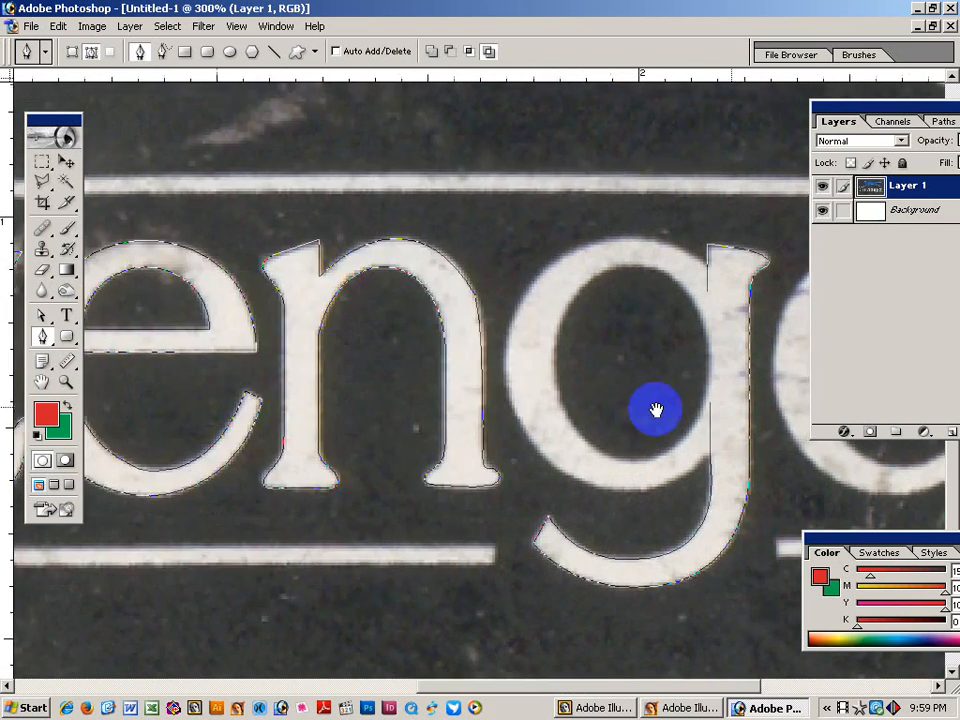
left_click_drag(150, 420, 231, 339)
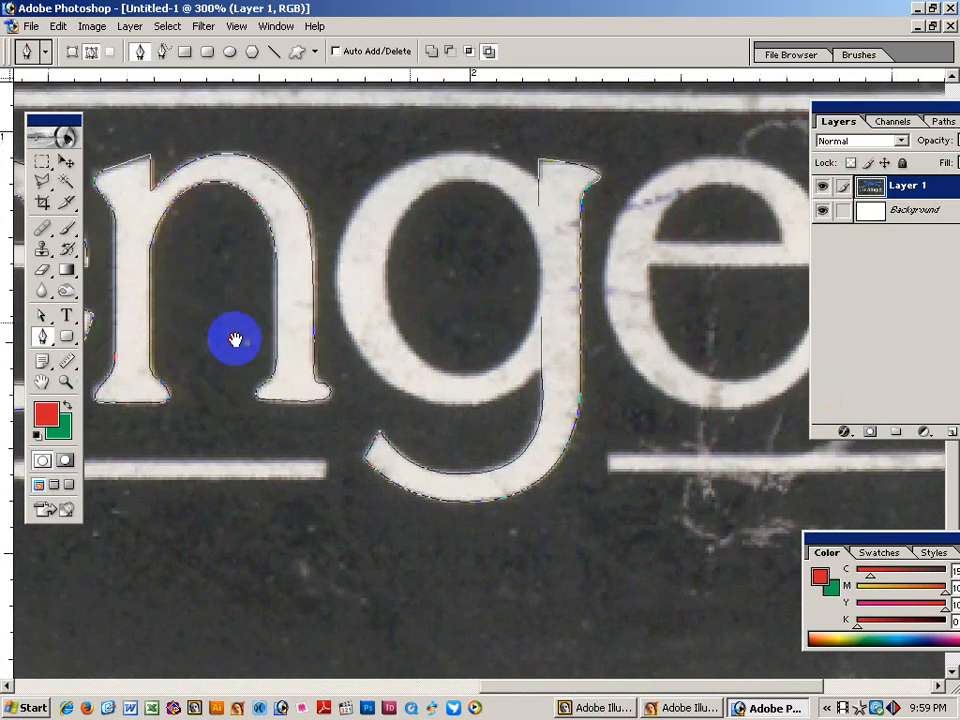
left_click_drag(706, 369, 306, 369)
left_click(576, 259)
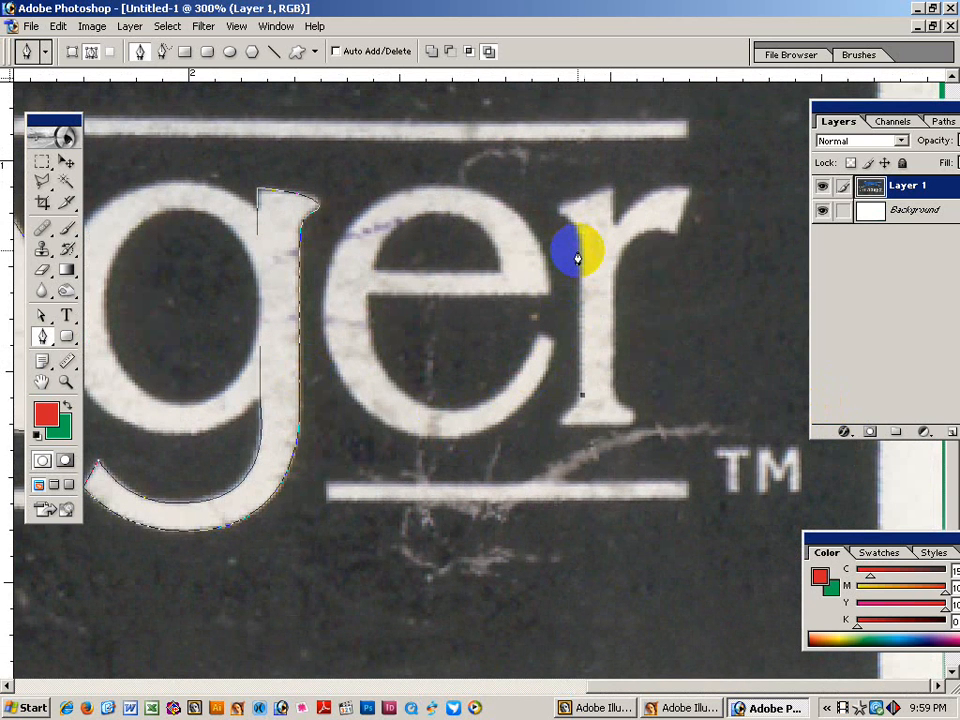
left_click_drag(578, 259, 614, 240)
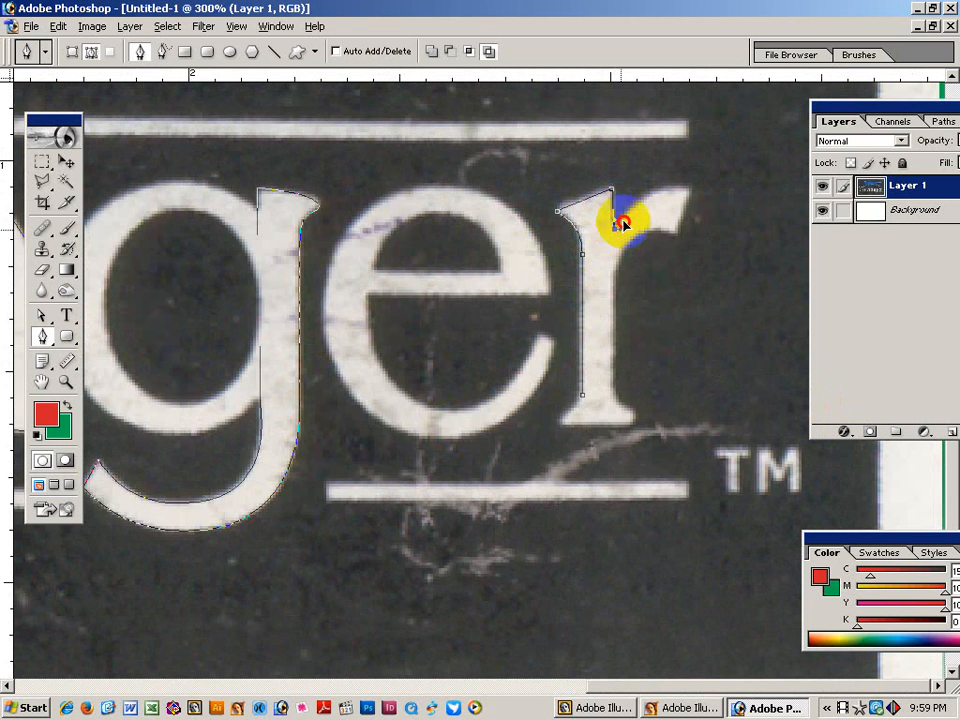
left_click(688, 189)
left_click_drag(712, 192, 741, 199)
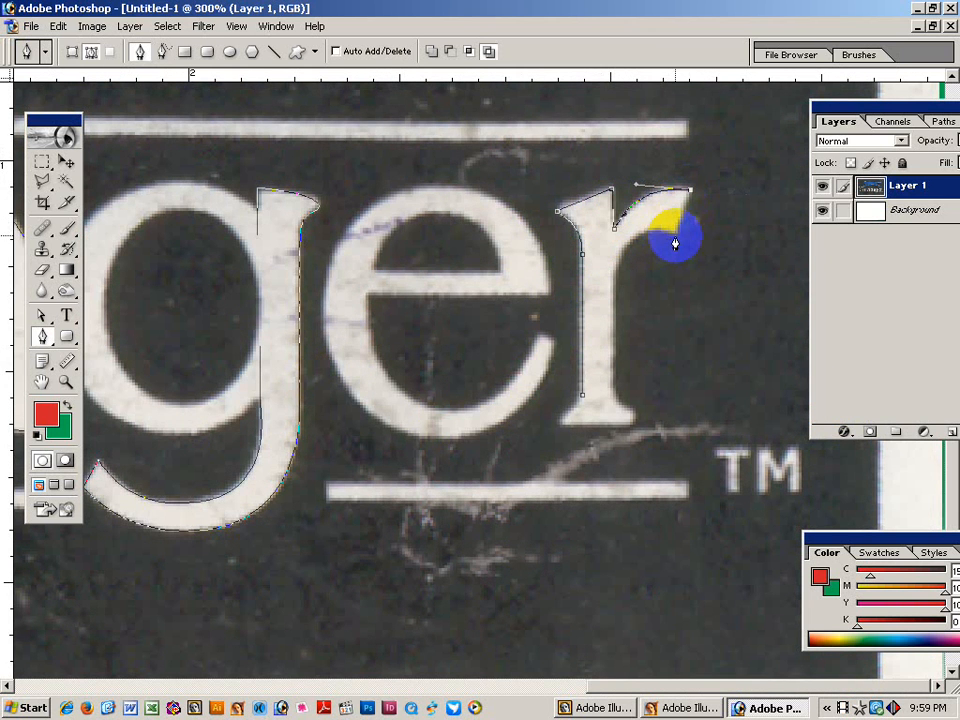
Trace under the r's arm, down the stem to the foot serif, and close the outline.
left_click(611, 274)
left_click_drag(615, 279, 613, 247)
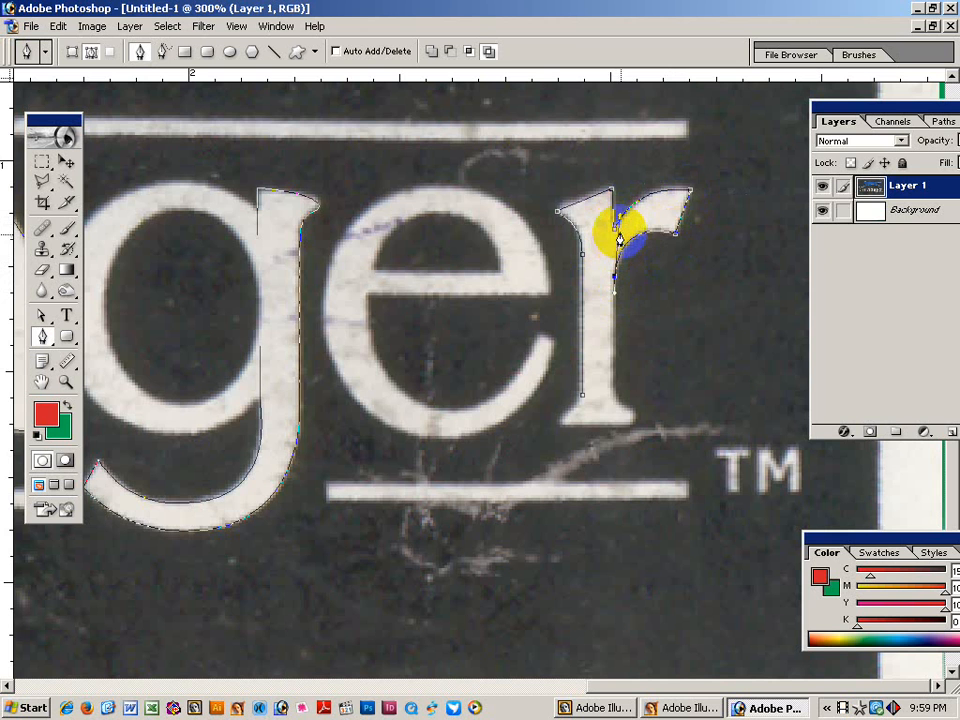
left_click_drag(617, 407, 633, 428)
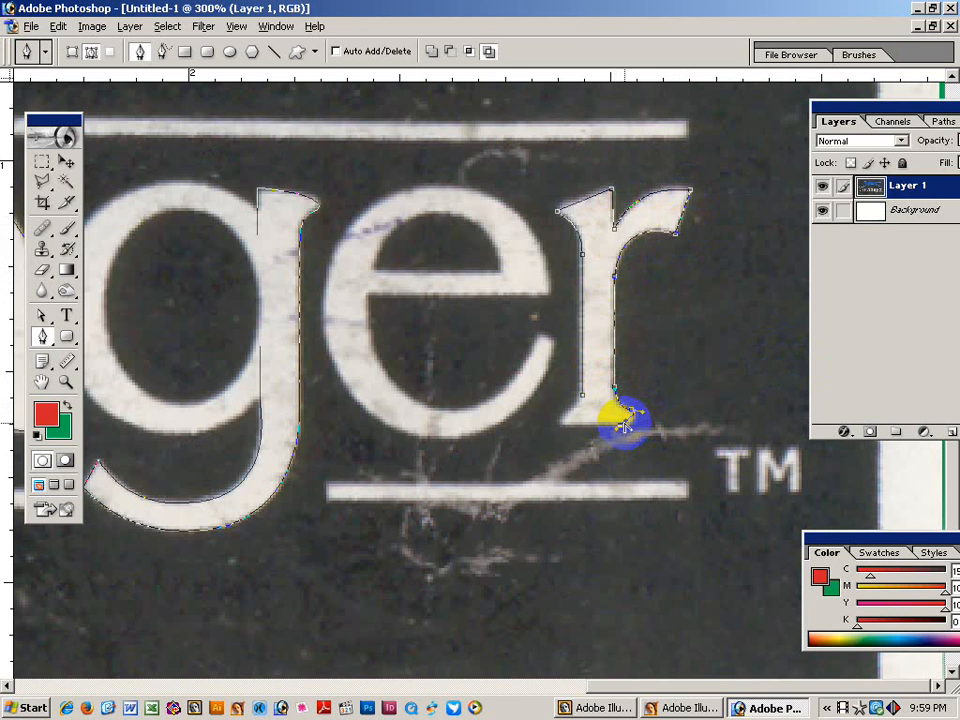
left_click_drag(630, 426, 636, 428)
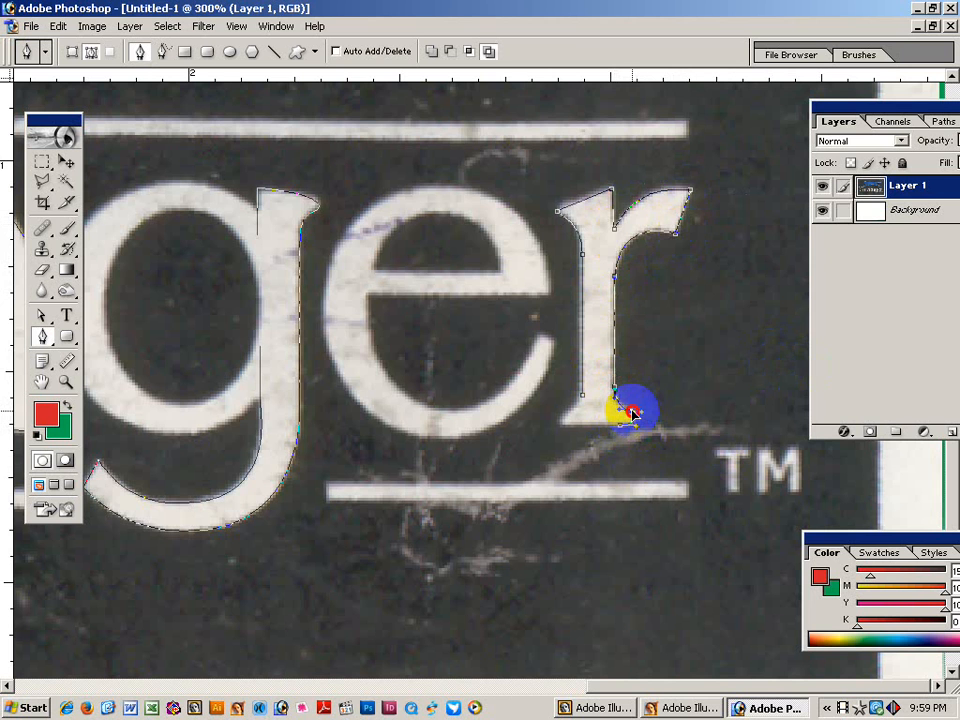
mouse_move(634, 412)
left_mouse_down()
mouse_move(633, 440)
mouse_move(638, 412)
left_mouse_up()
mouse_move(573, 426)
left_mouse_down()
mouse_move(562, 426)
mouse_move(583, 408)
left_mouse_up()
left_click(582, 397)
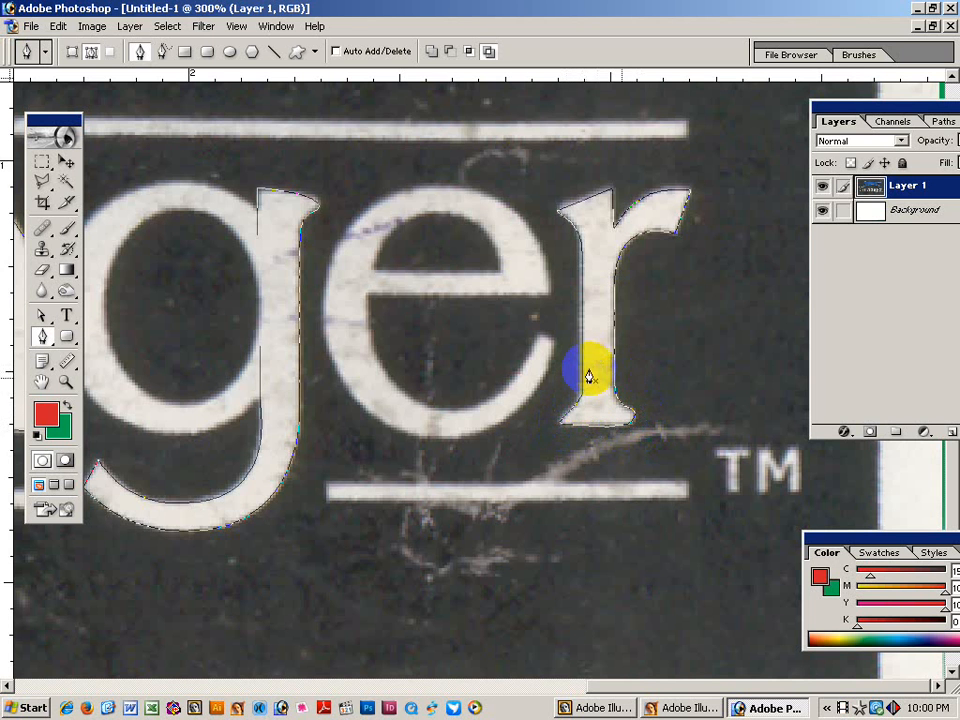
left_click(640, 313, "alt")
left_click(652, 421, "alt")
Save the traced image to the Desktop as 00.psd.
left_click(652, 421, "alt")
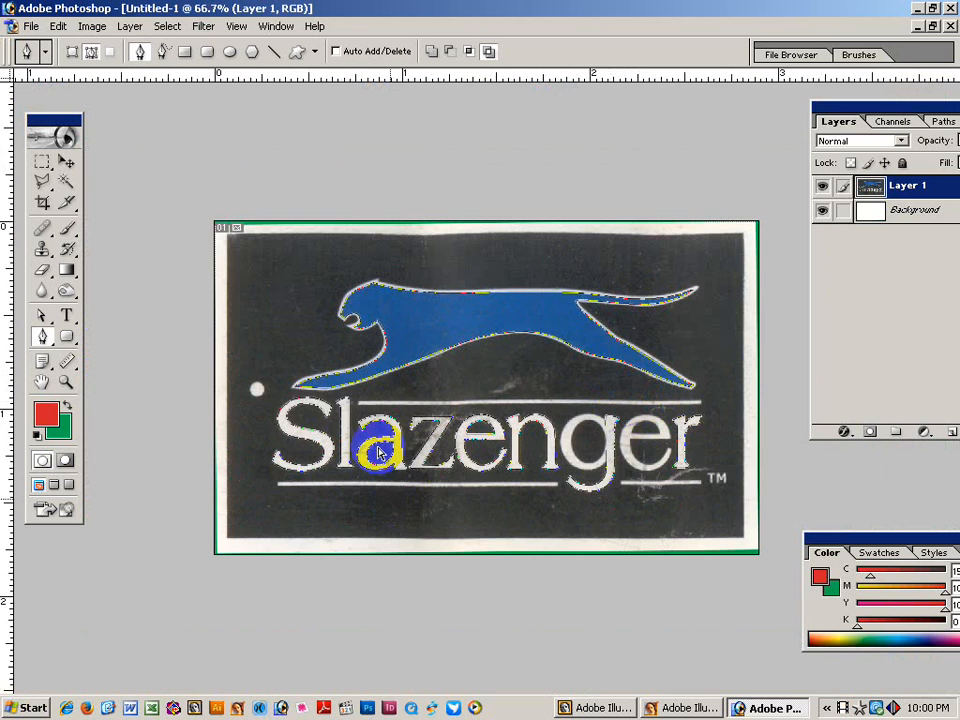
key("ctrl+s")
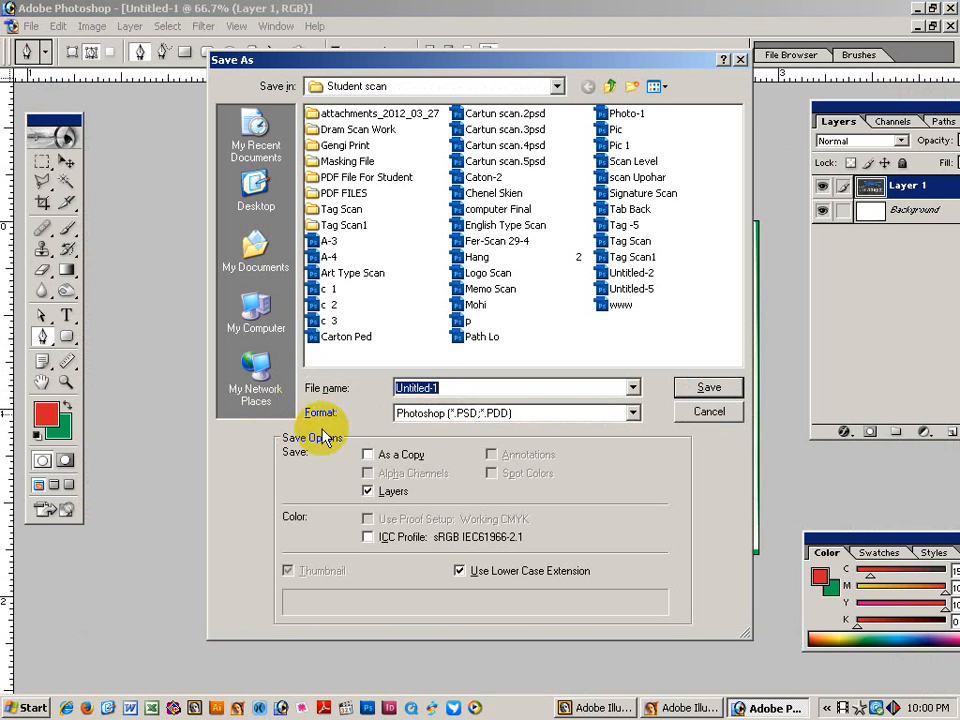
left_click(254, 190)
double_click(418, 387)
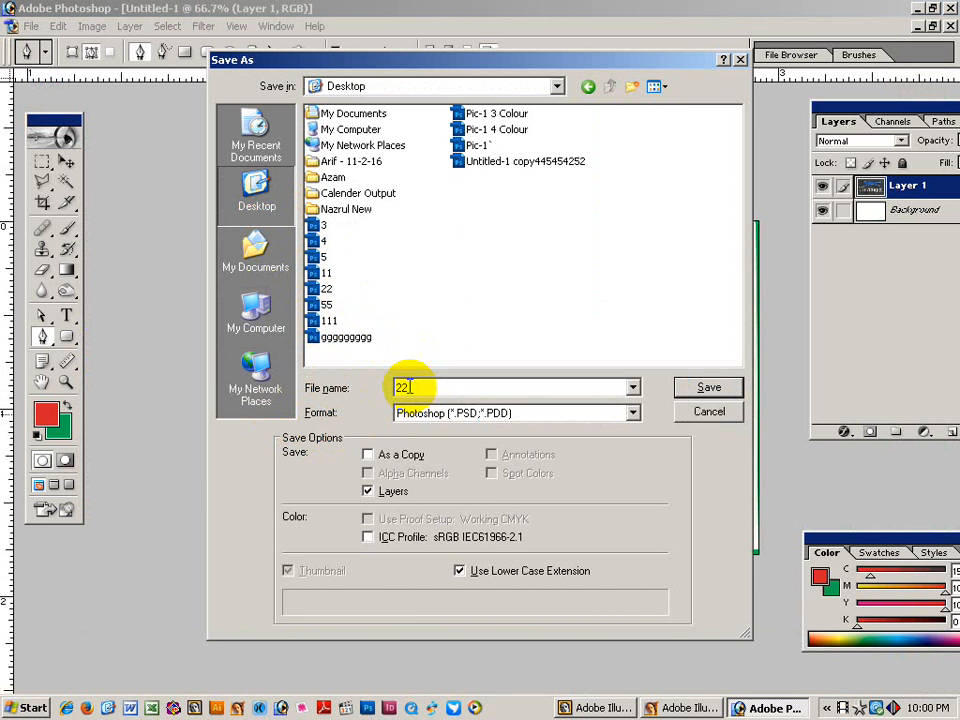
type("00")
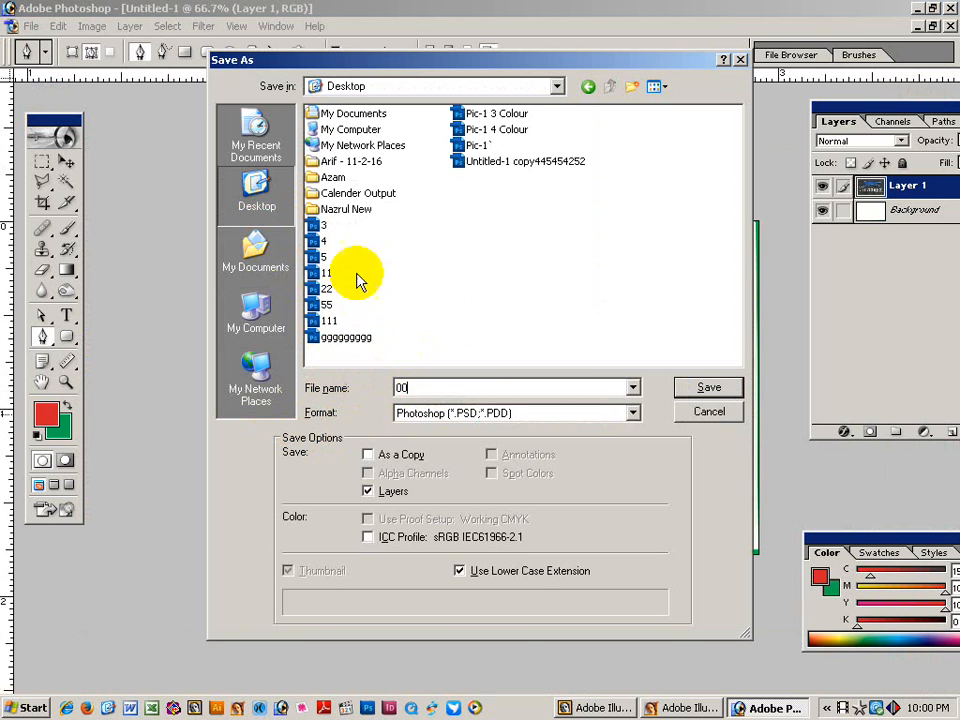
left_click(708, 387)
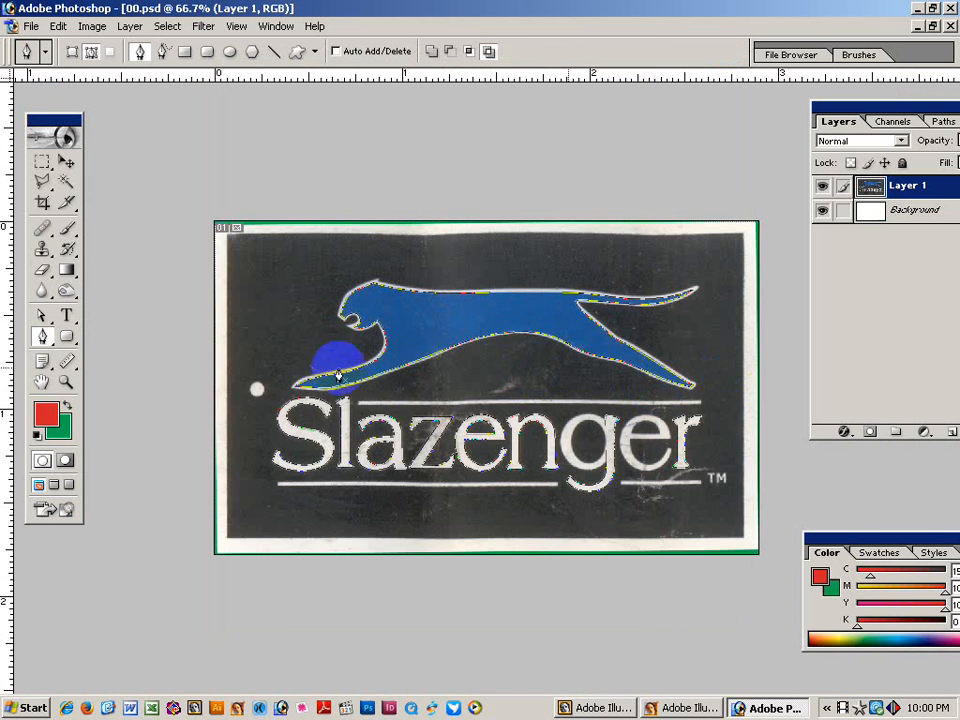
Marquee-select all the traced paths, deselect them, and minimize Photoshop.
left_click_drag(221, 204, 820, 550)
left_click(295, 289)
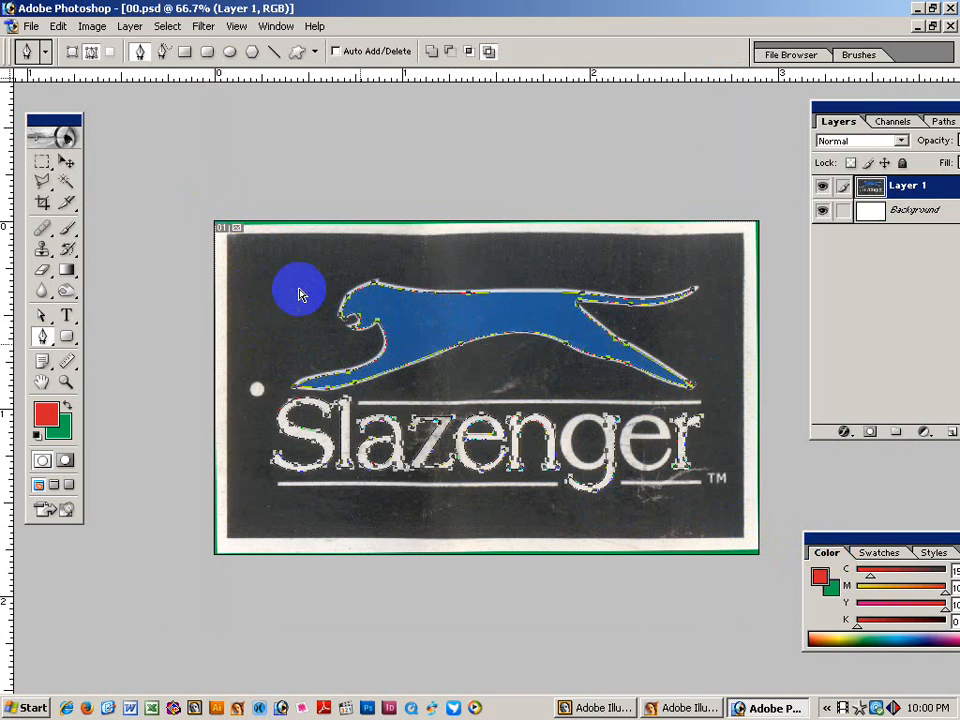
left_click(307, 313)
left_click_drag(152, 139, 768, 565)
left_click(530, 257)
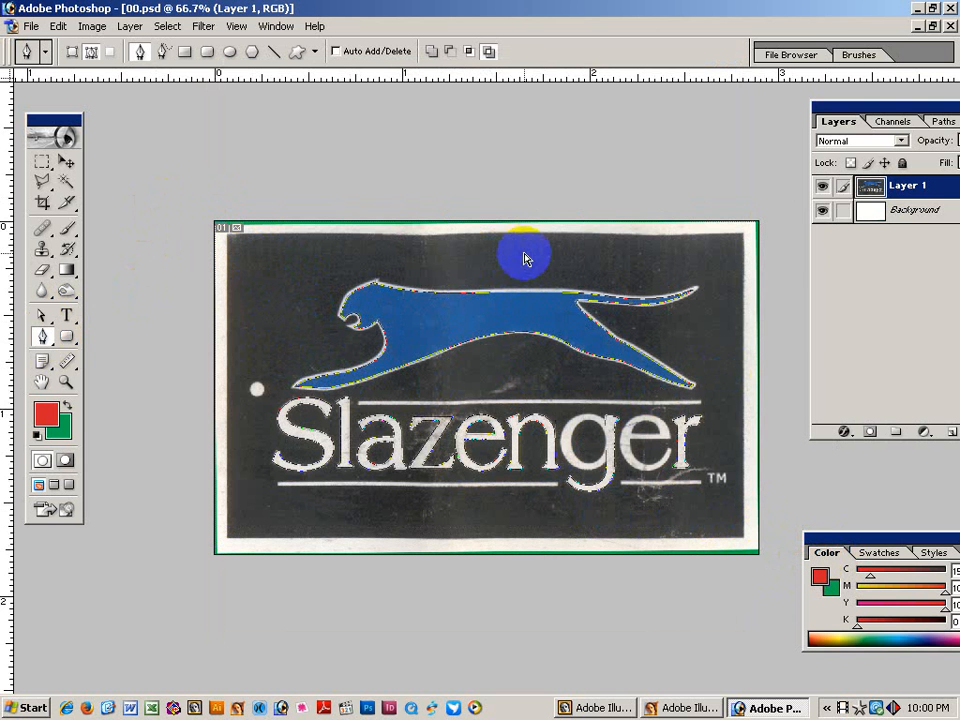
left_click(760, 707)
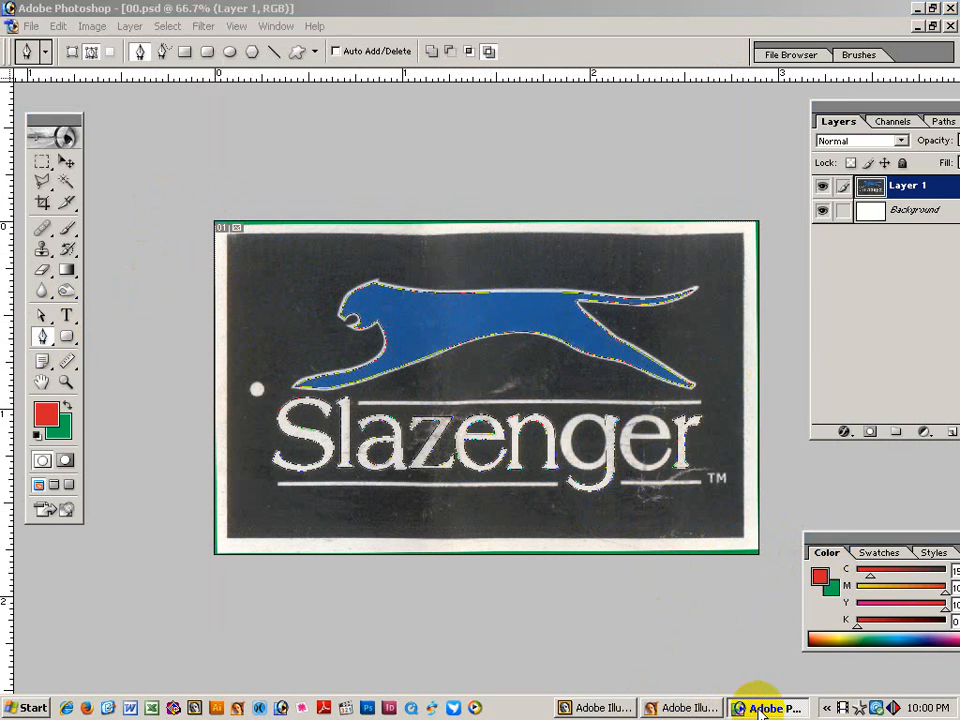
In Illustrator, place the saved 00.psd image in an empty area of the artboard.
left_click(603, 708)
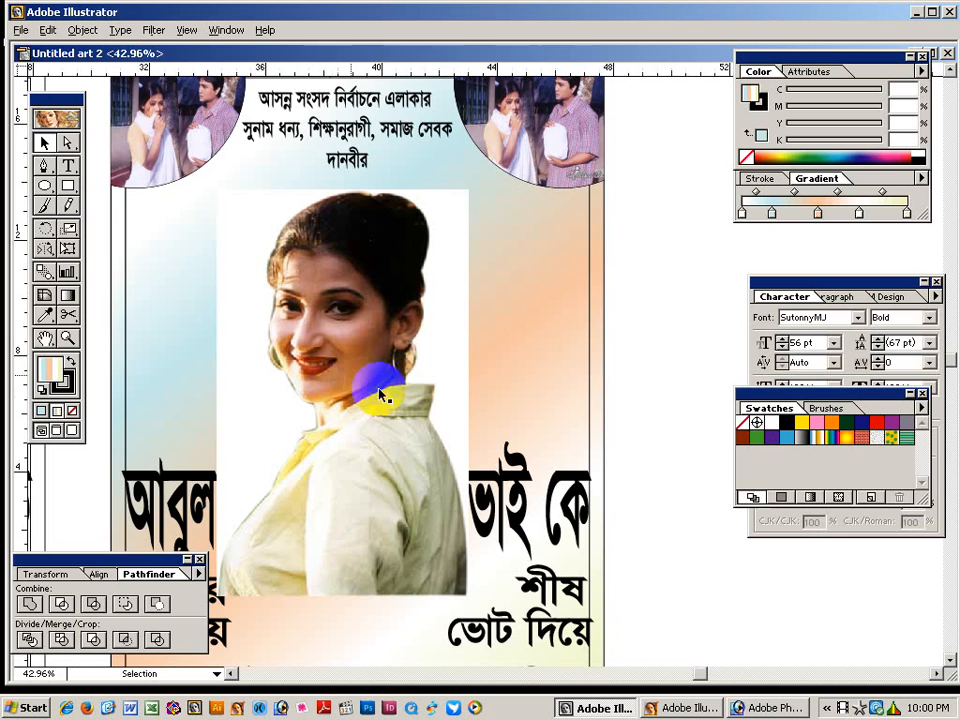
key("space")
left_click_drag(600, 321, 257, 285)
left_click(22, 31)
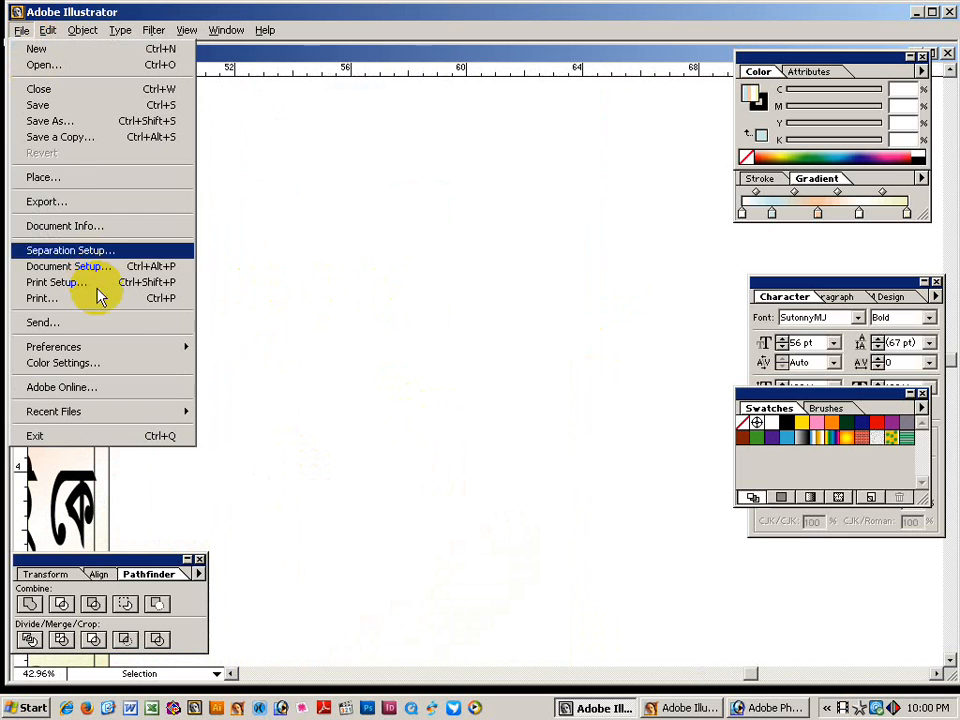
left_click(75, 177)
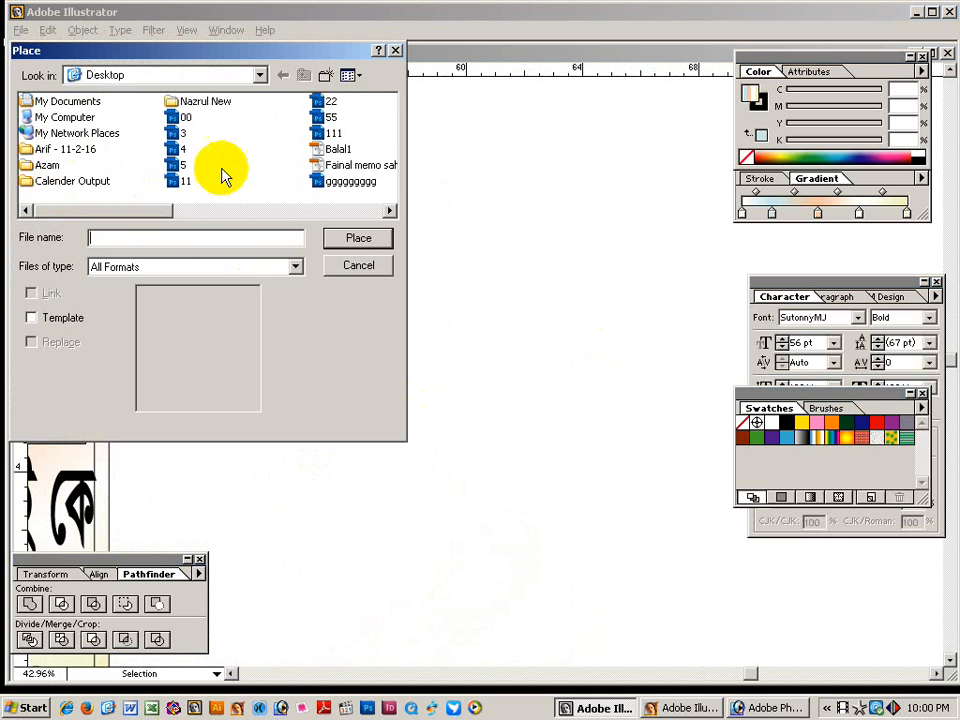
left_click(184, 117)
key("Return")
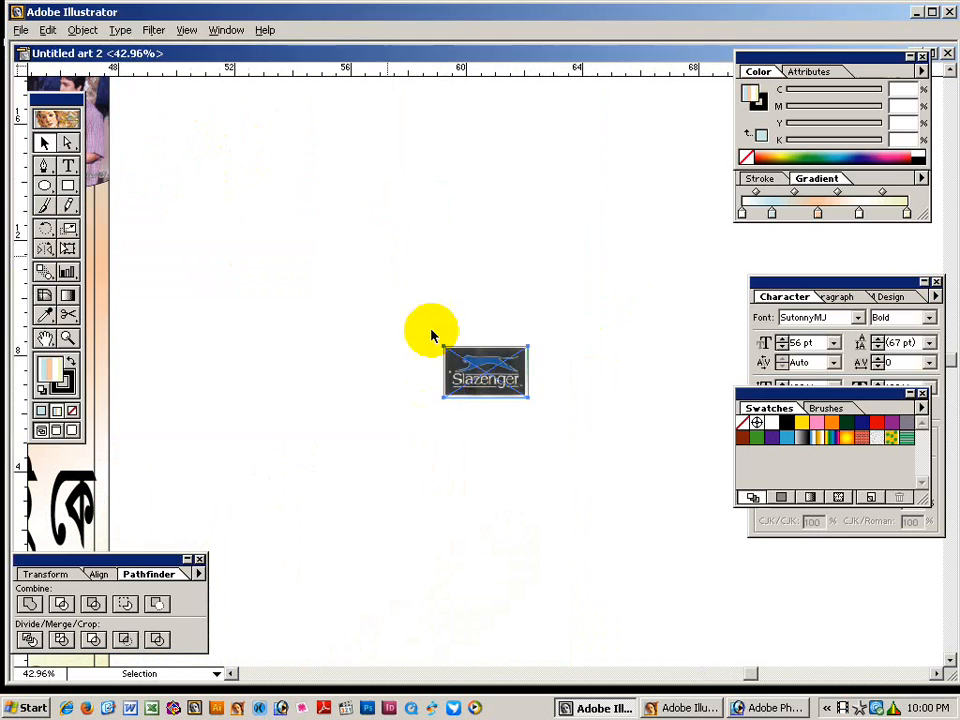
Zoom in on the placed logo and make the traced paths pink outlines with no fill.
key("z")
left_click_drag(437, 290, 583, 441)
left_click_drag(228, 259, 643, 559)
key("v")
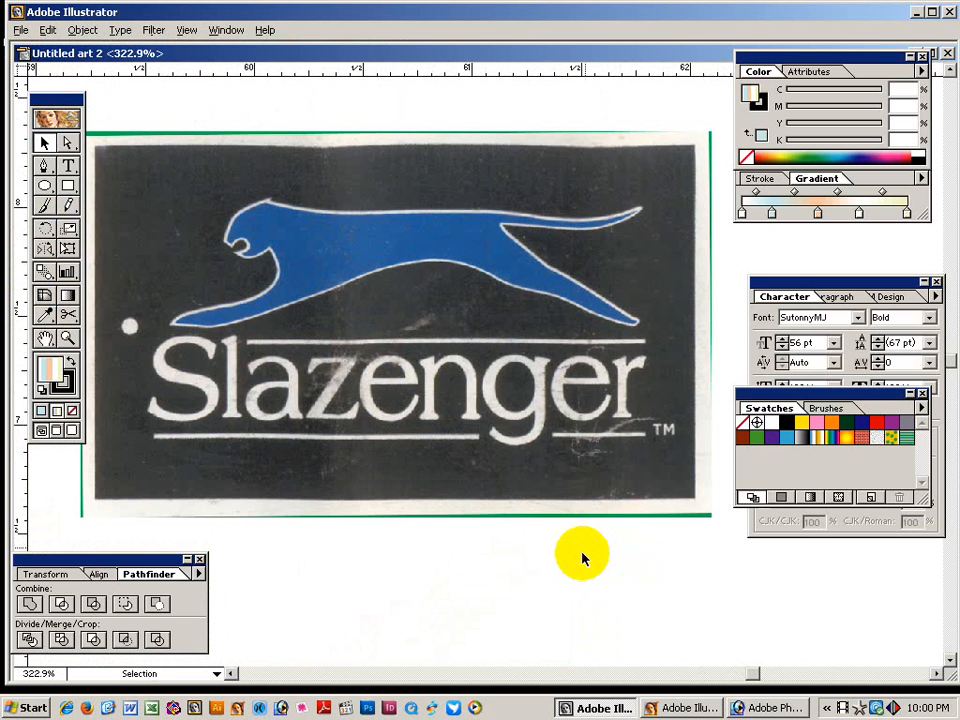
key("ctrl+a")
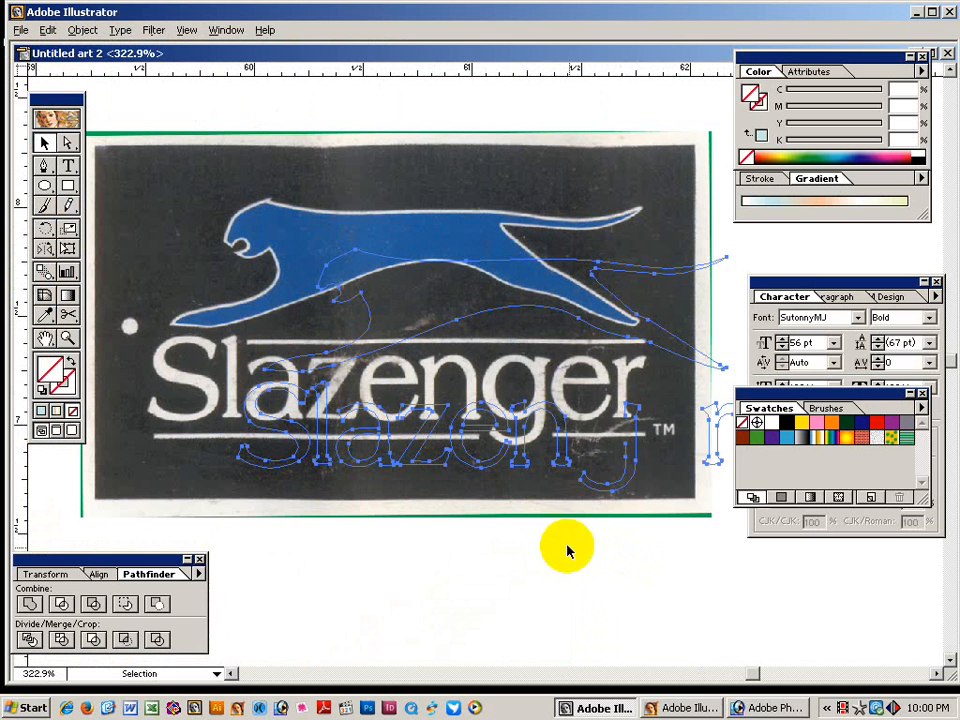
left_click(889, 152)
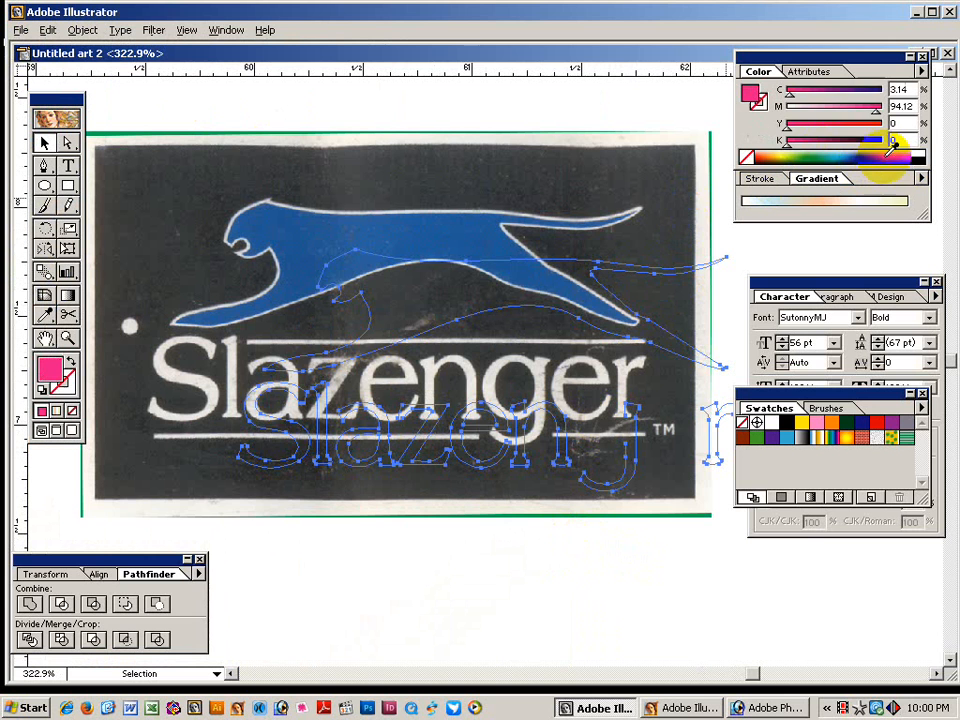
left_click(70, 360)
Set the pink outlines' stroke weight to 0.25 pt.
left_click_drag(212, 392, 323, 416)
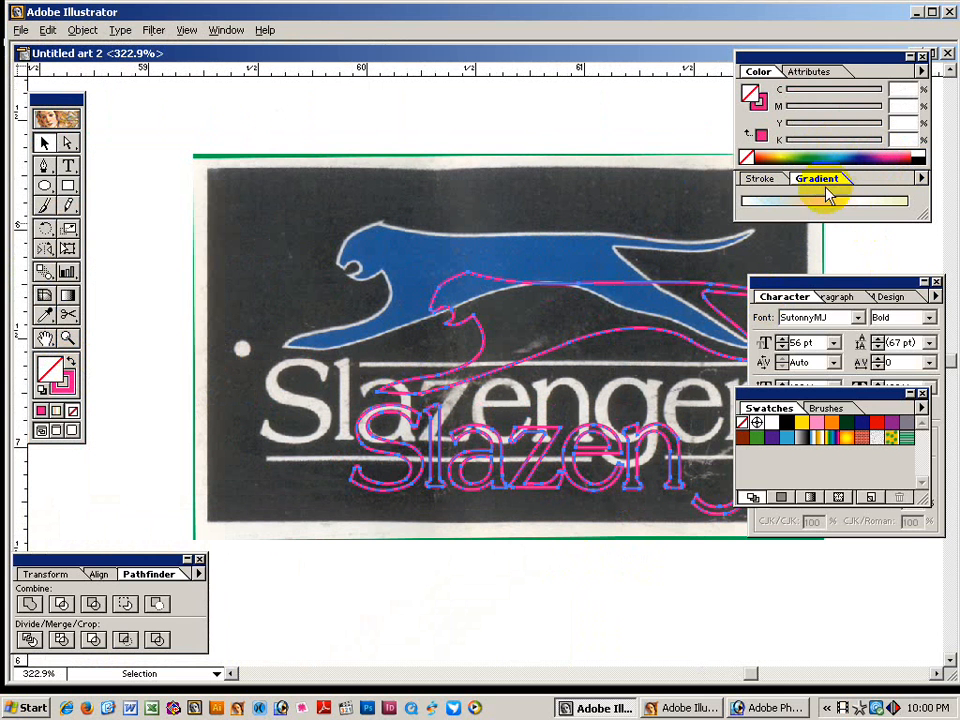
left_click(760, 179)
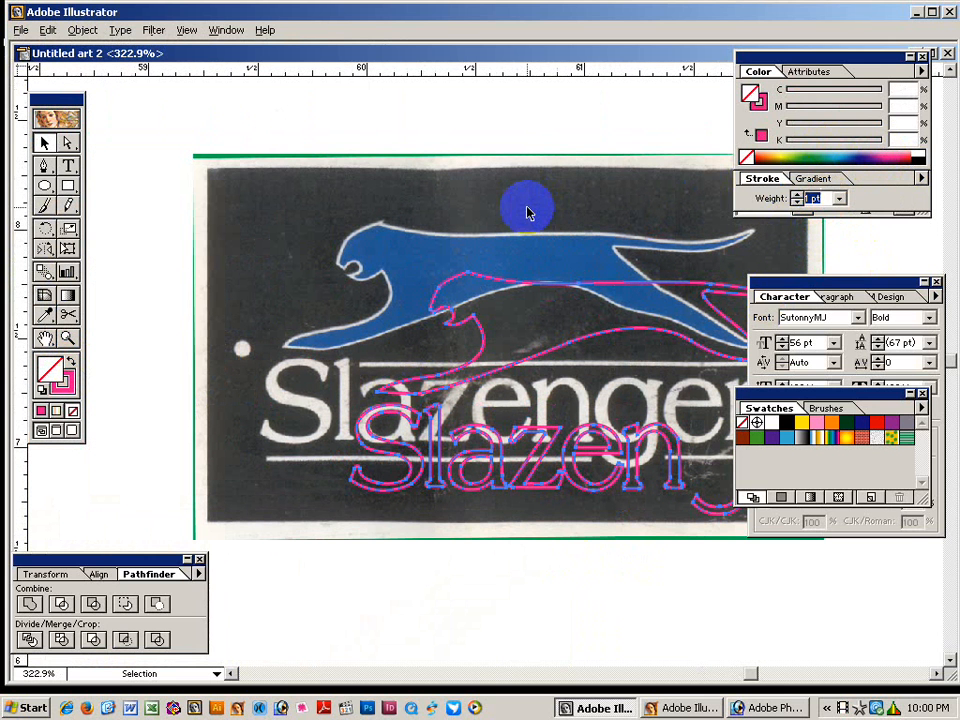
type(".25")
key("Return")
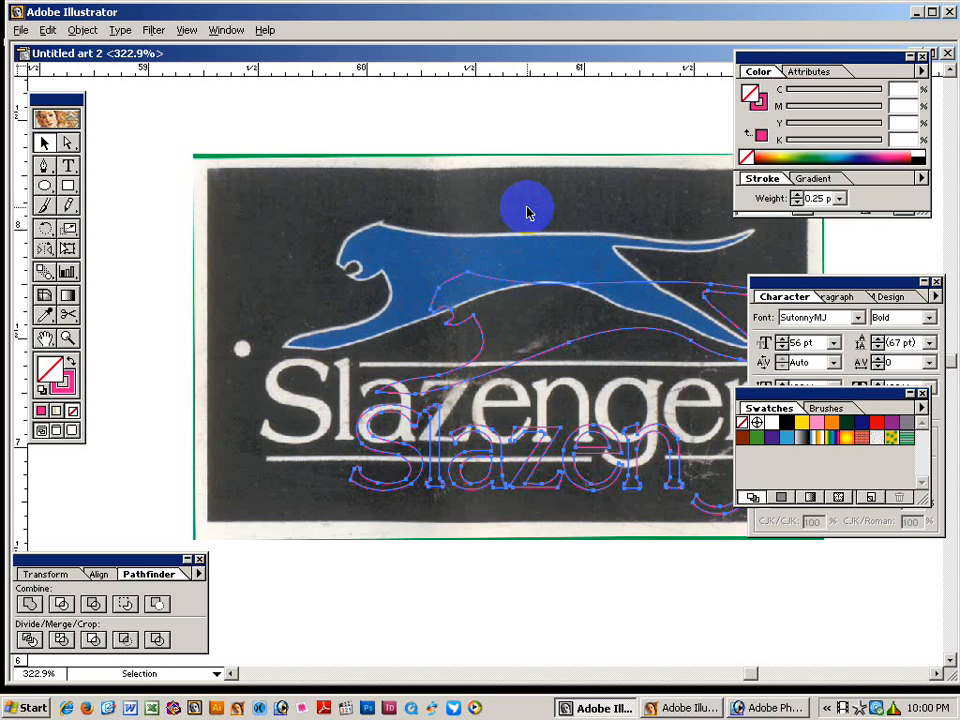
Zoom in and drag the pink cheetah outline to fit over the scanned cheetah.
key("ctrl+space")
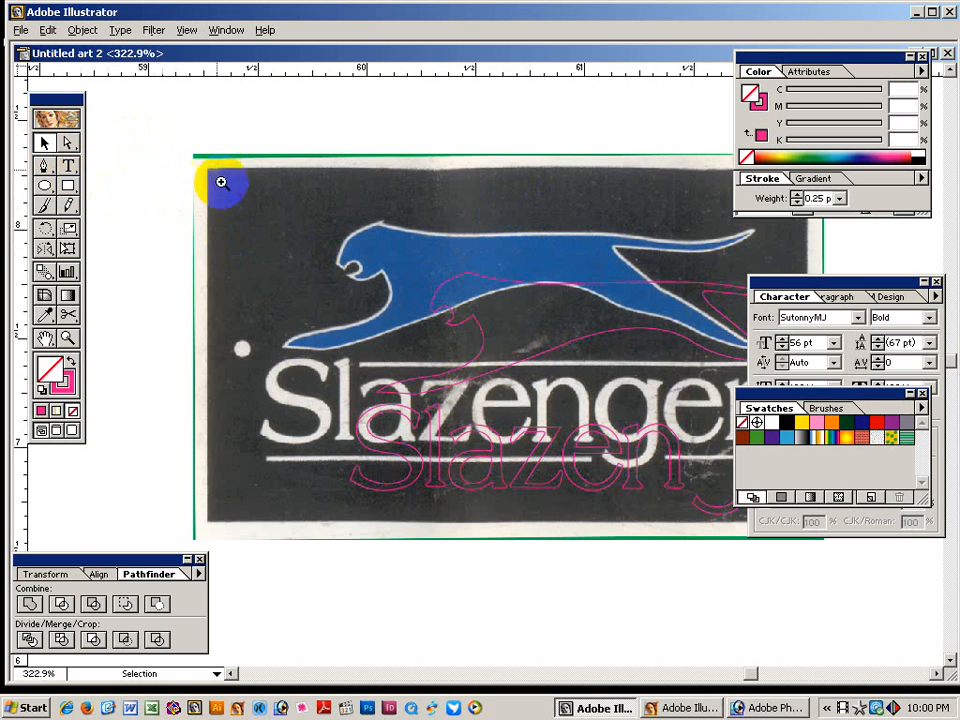
left_click_drag(225, 182, 568, 467)
left_click_drag(463, 411, 351, 481)
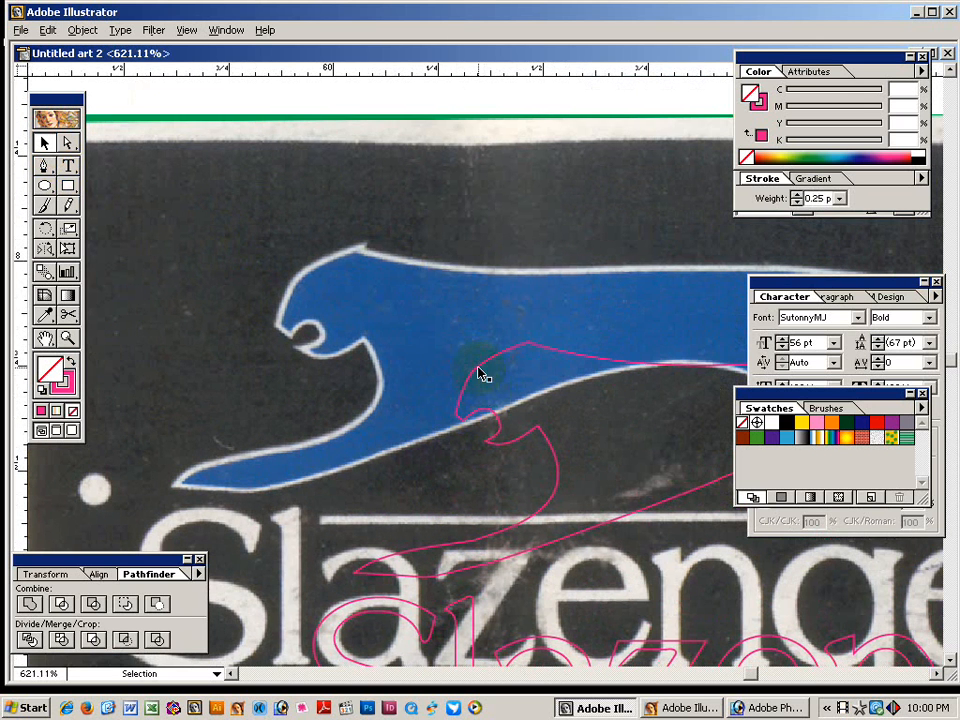
left_click_drag(391, 346, 327, 289)
key("ctrl+space")
left_click_drag(240, 257, 542, 433)
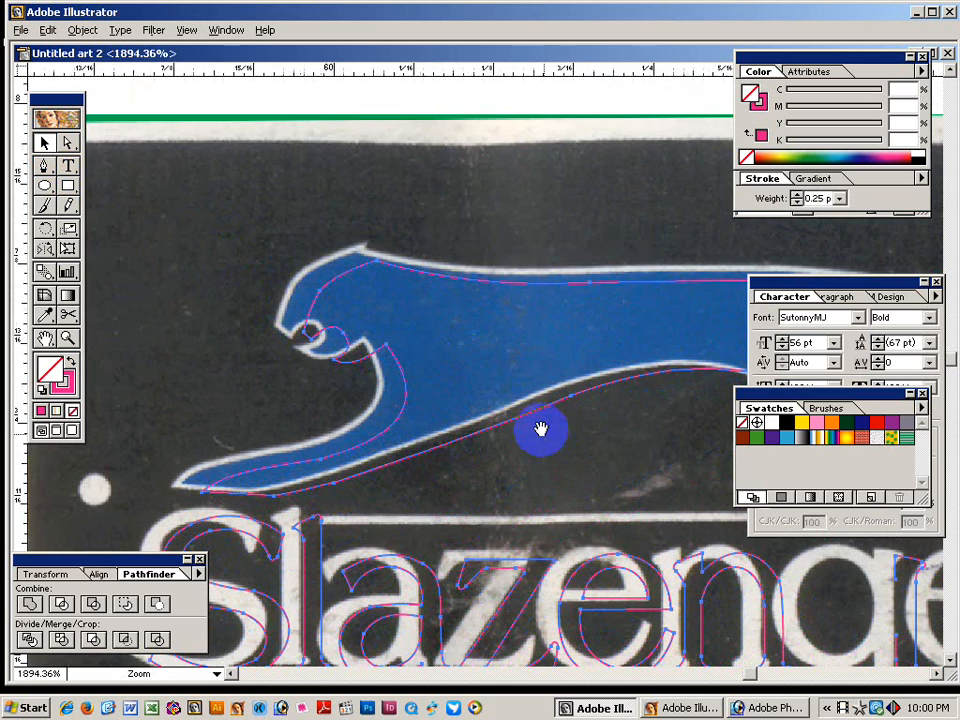
left_click_drag(378, 420, 313, 391)
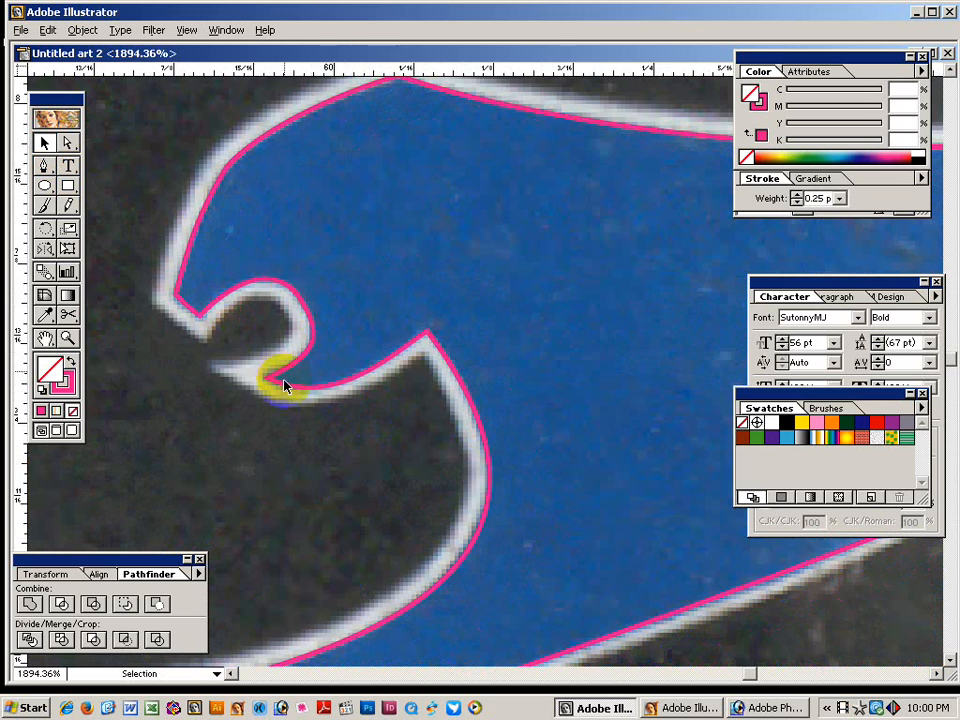
Review all traced paths, then zoom in on the letters 'zenger'.
left_click(553, 407, "ctrl+alt")
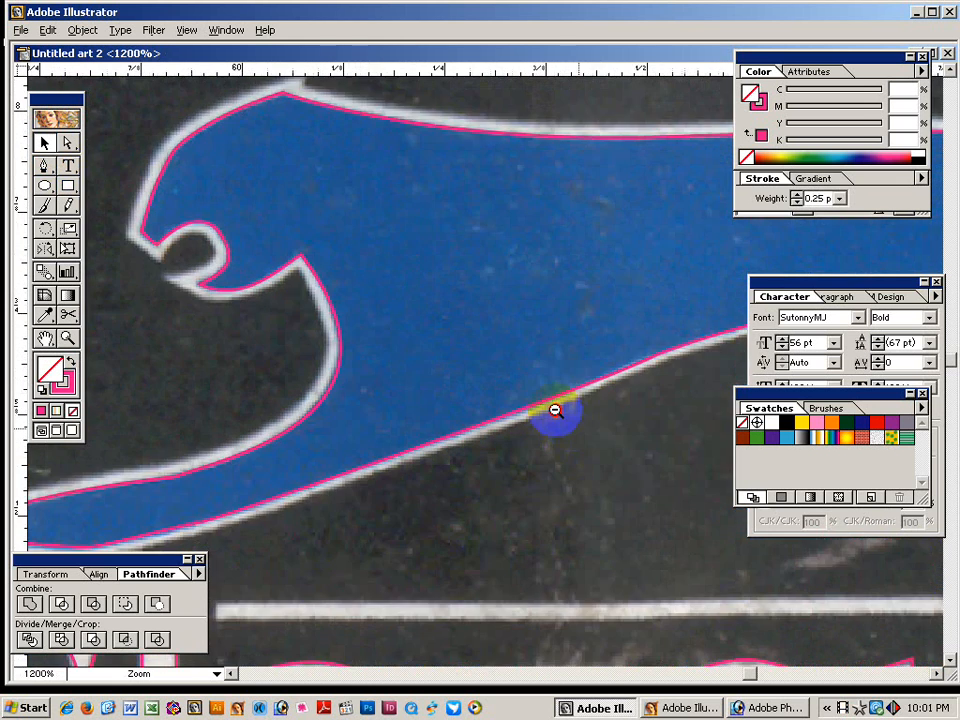
left_click(553, 407, "ctrl+alt")
left_click(553, 407, "ctrl+alt")
left_click(553, 405, "ctrl+alt")
left_click(471, 458, "ctrl+alt")
left_click(471, 458, "ctrl")
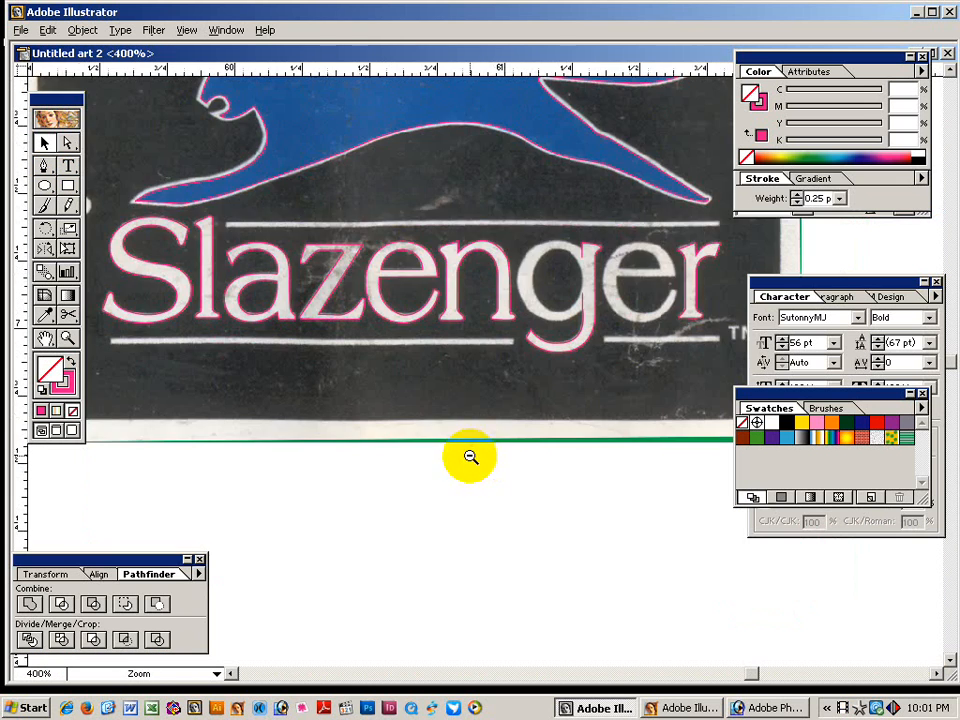
left_click_drag(129, 285, 236, 349)
key("ctrl+a")
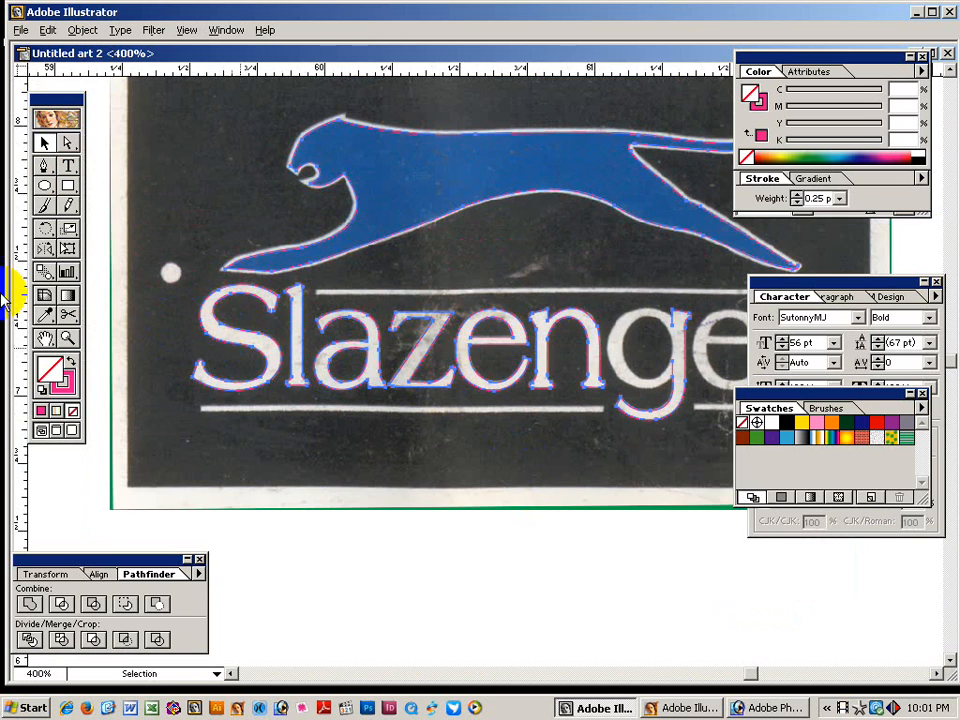
left_click(133, 253)
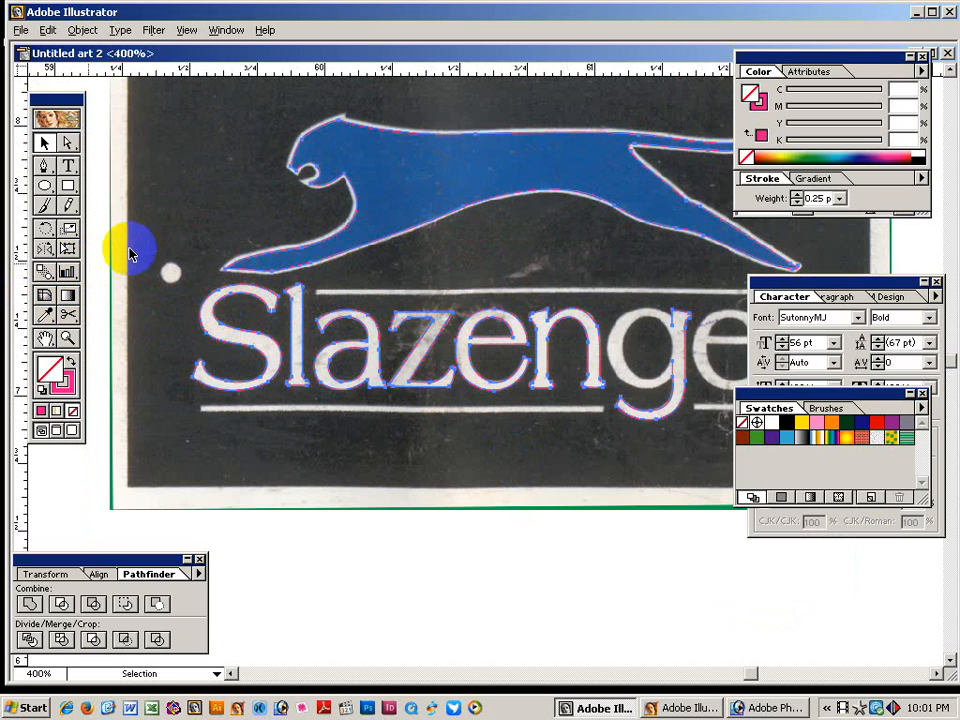
left_click(392, 343, "ctrl+alt")
left_click_drag(477, 408, 345, 388)
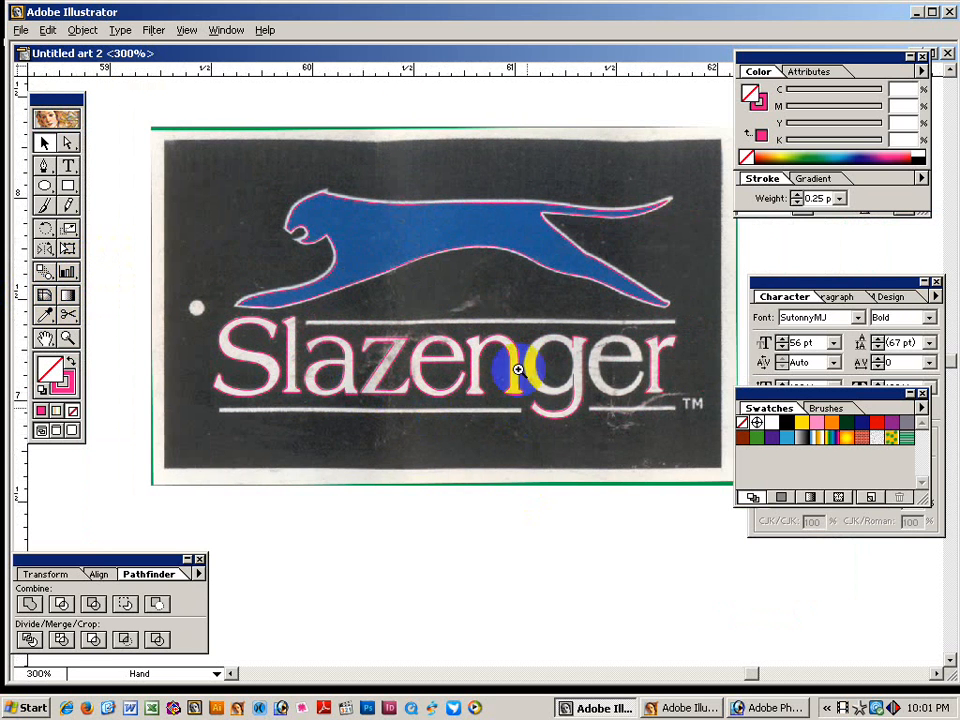
left_click_drag(504, 250, 582, 535)
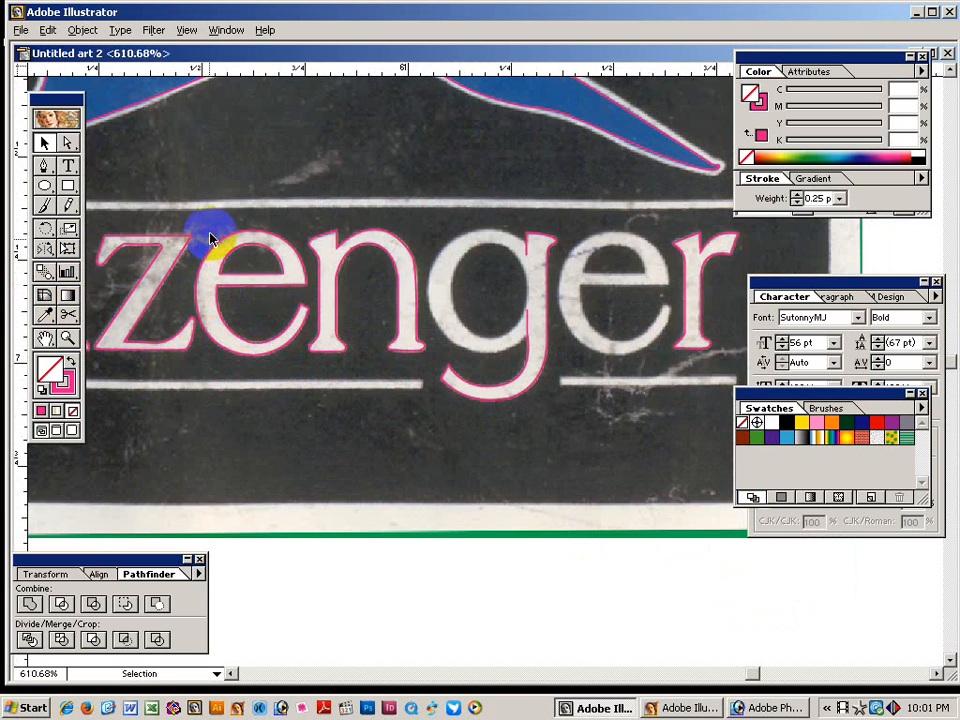
Copy the 'e' outline onto the second 'e' of Slazenger.
left_click(229, 256)
left_click_drag(232, 257, 591, 279)
key("ctrl+space")
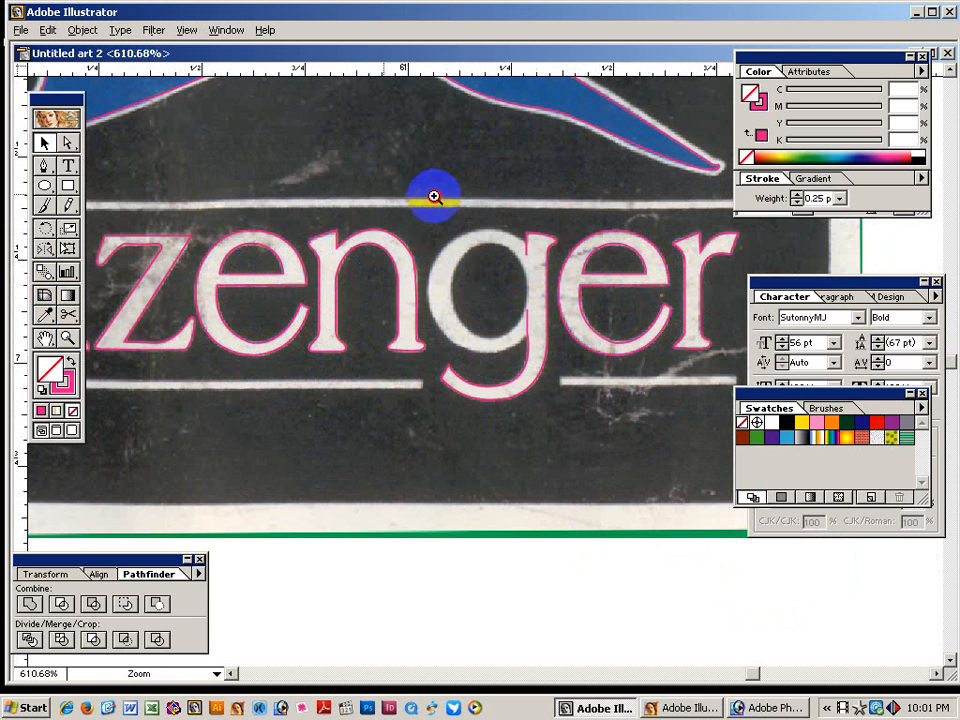
left_click(662, 457)
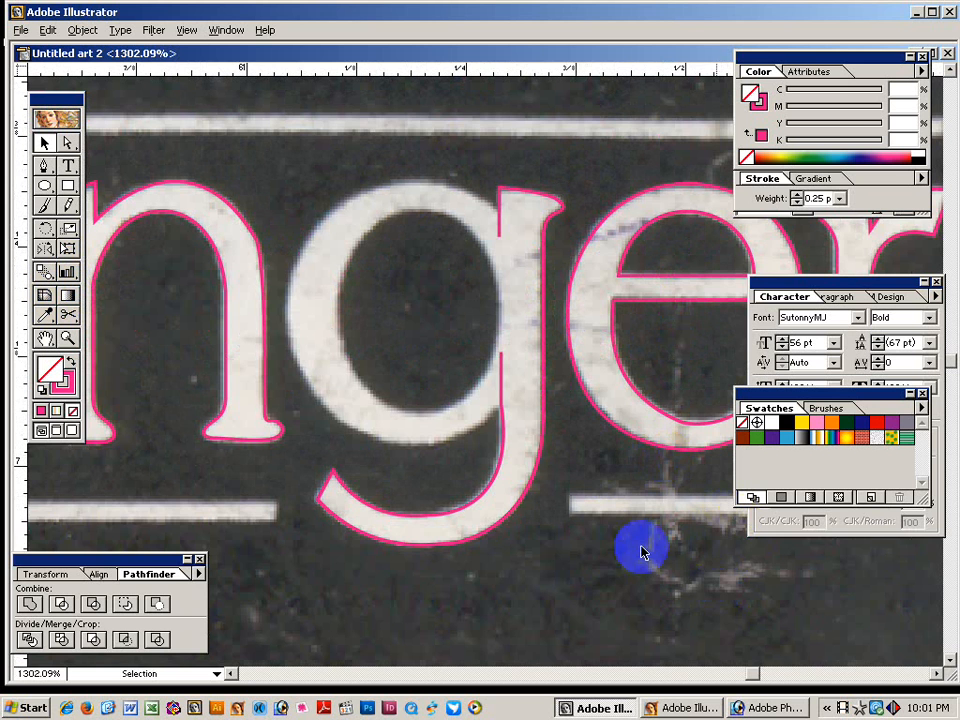
Draw an ellipse inside the g's bowl and stretch it to fit.
left_click_drag(469, 370, 469, 415)
left_click(45, 185)
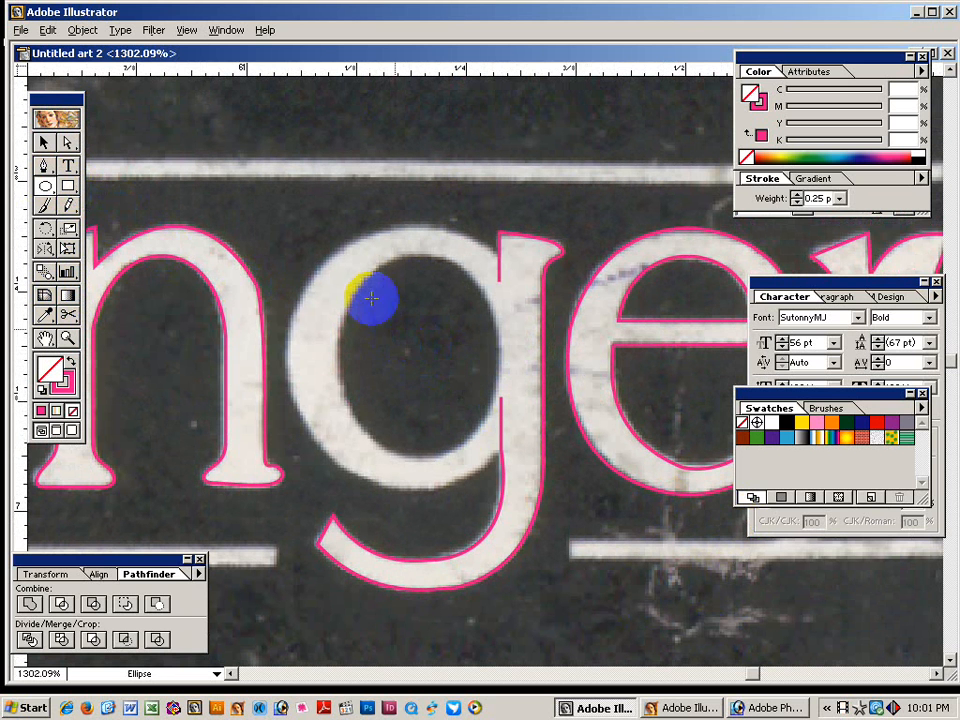
mouse_move(365, 288)
left_mouse_down()
mouse_move(407, 403)
mouse_move(472, 457)
left_mouse_up()
left_click(68, 248)
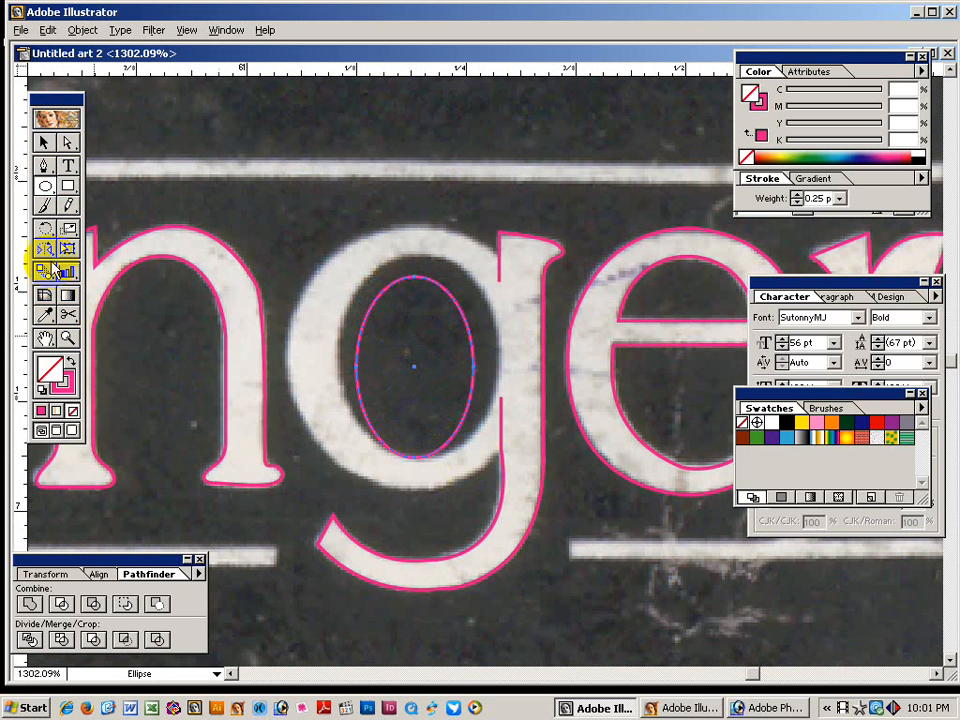
left_click_drag(474, 367, 497, 366)
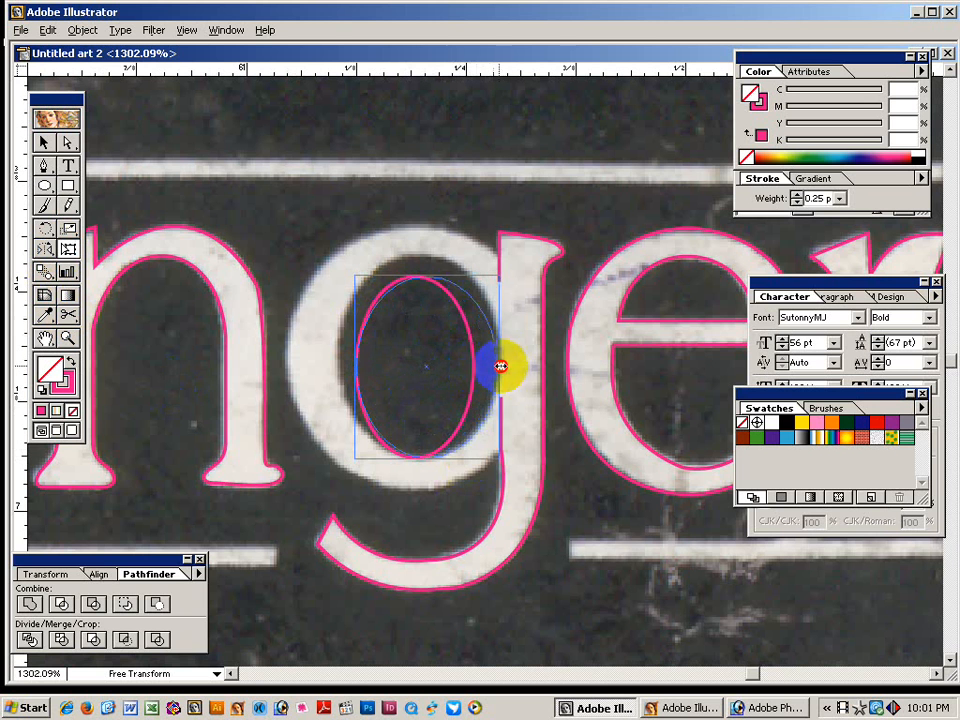
left_click_drag(426, 274, 424, 251)
left_click_drag(355, 357, 336, 356)
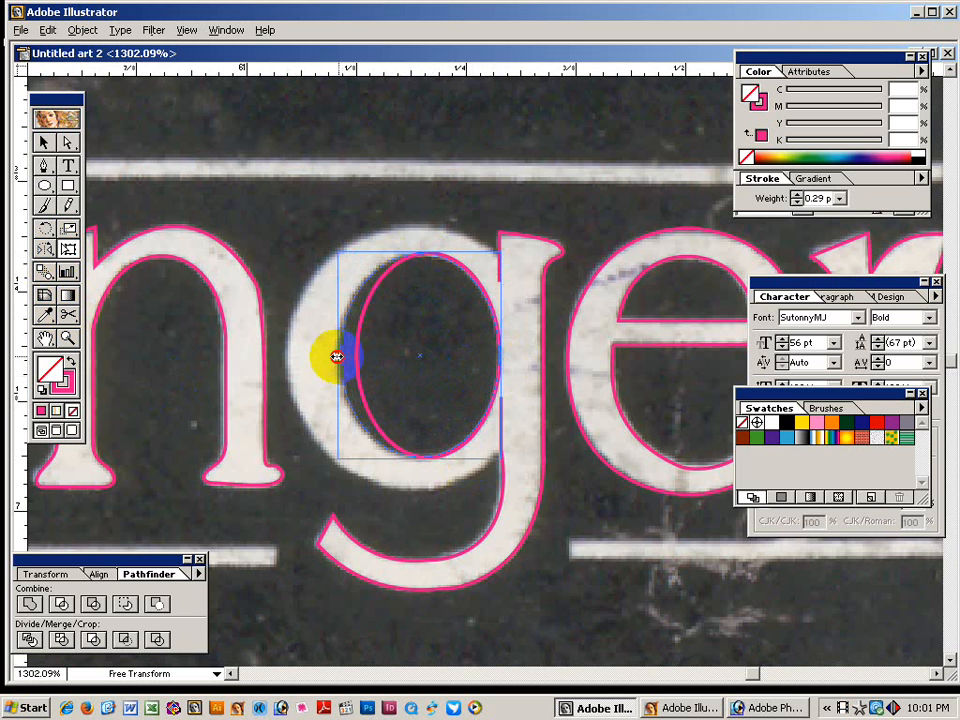
left_click(43, 142)
left_click(186, 138)
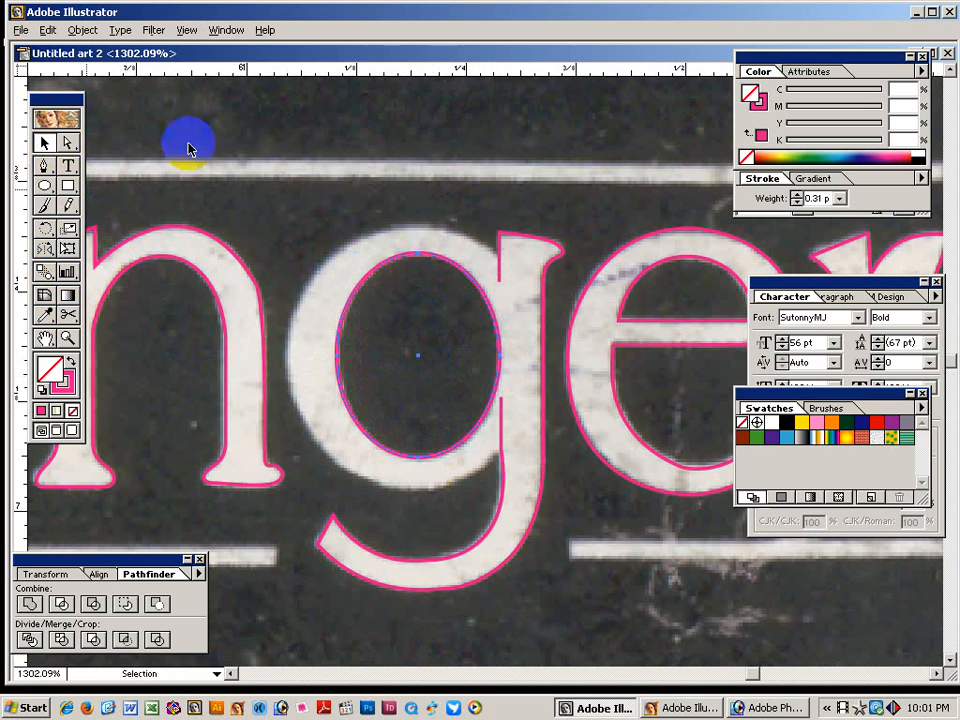
Draw a second, larger ellipse around the g's bowl and adjust its size.
left_click(44, 185)
mouse_move(279, 253)
left_mouse_down()
mouse_move(471, 461)
mouse_move(530, 492)
left_mouse_up()
left_click(68, 248)
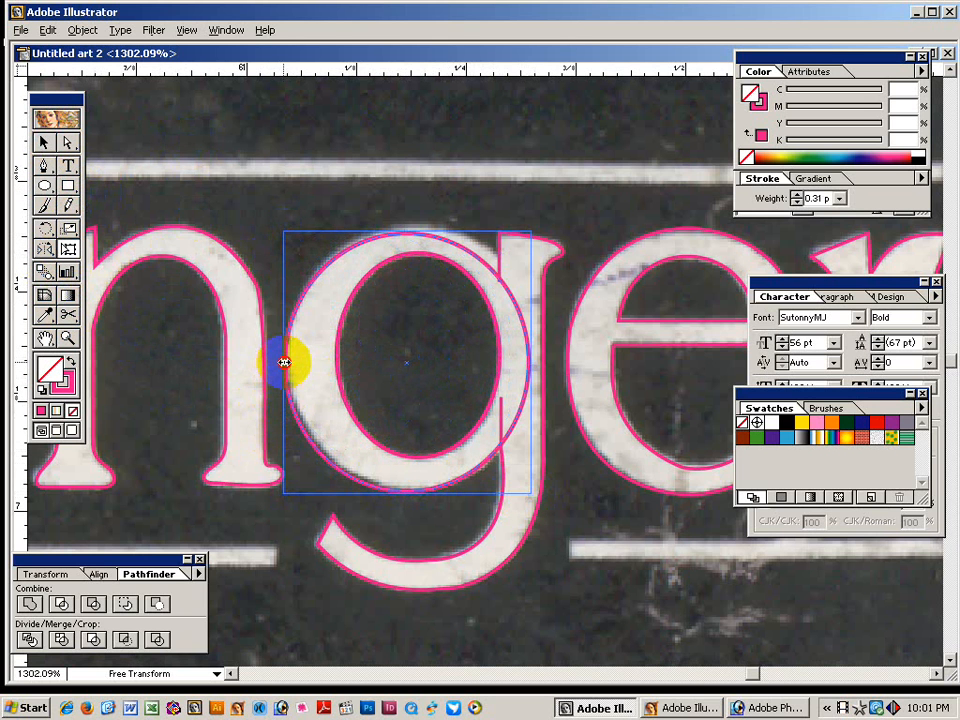
left_click_drag(407, 231, 411, 222)
left_click_drag(528, 357, 532, 357)
left_click(42, 141)
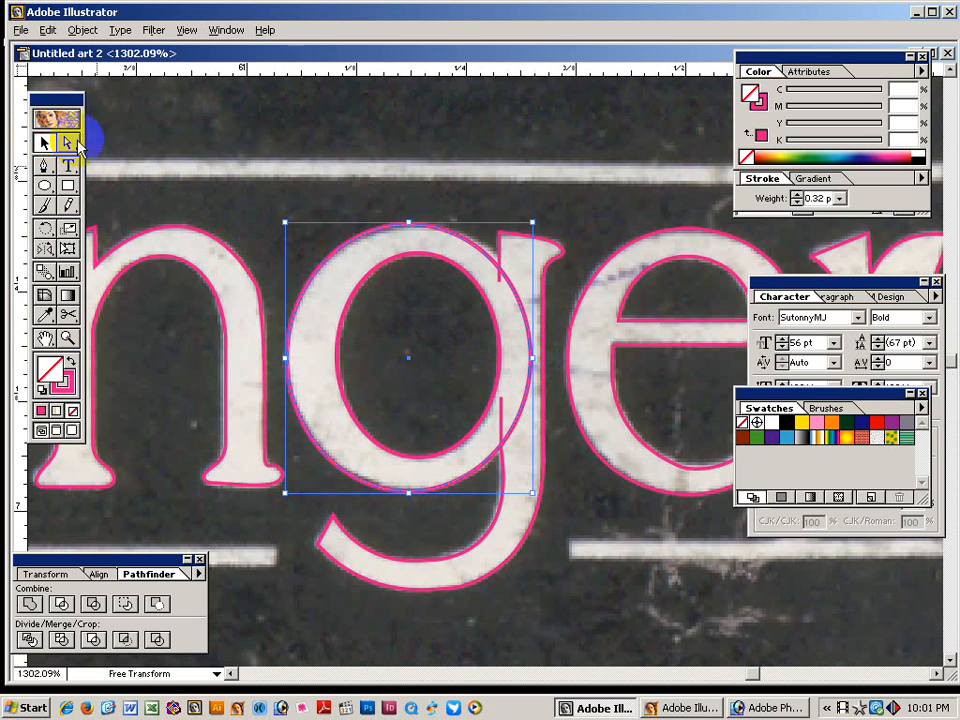
left_click(490, 245)
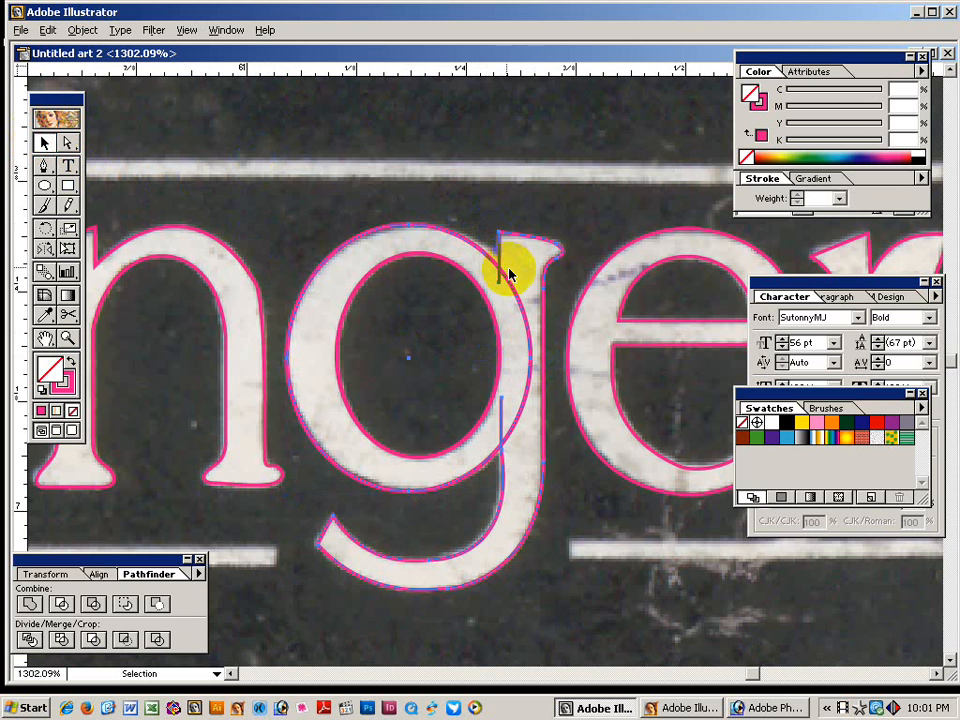
Merge the g outline and both ellipses into one shape with Pathfinder Add.
left_click_drag(521, 221, 240, 525)
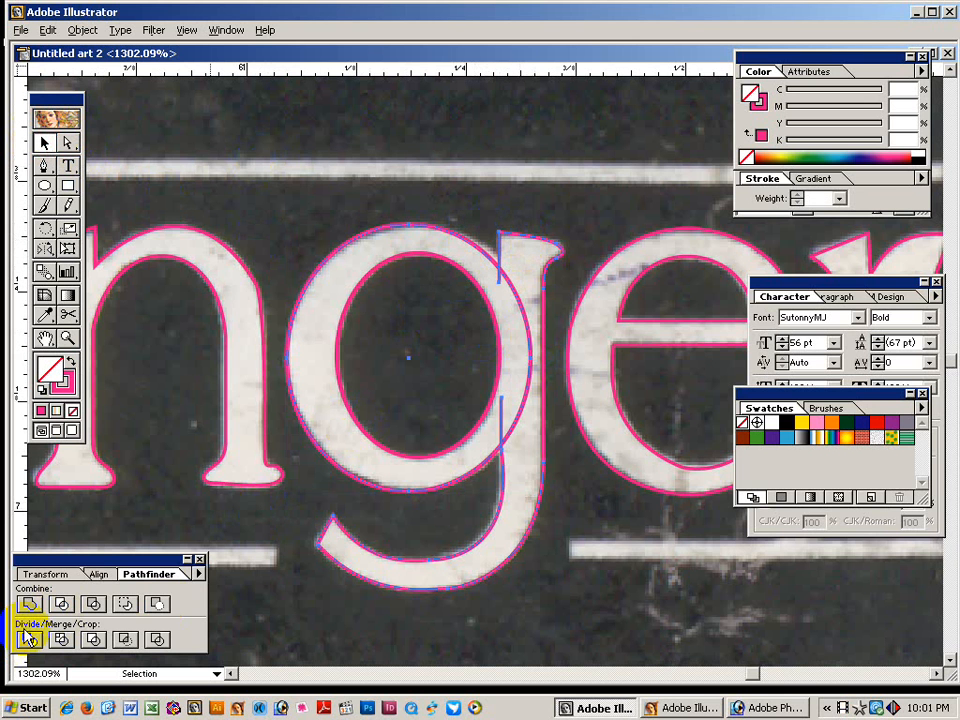
left_click(27, 604)
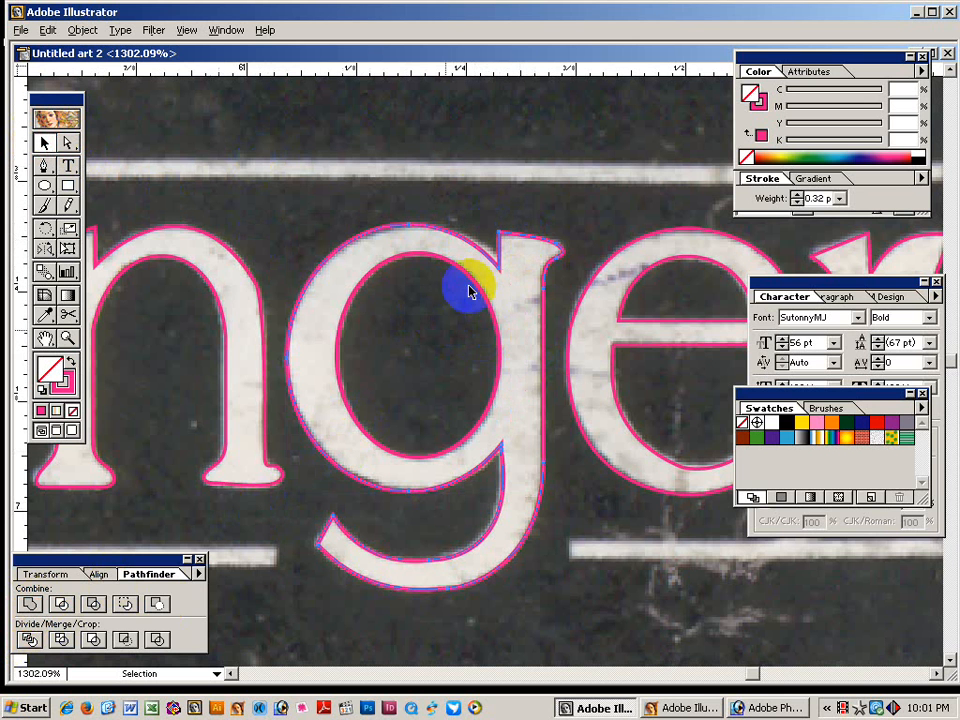
left_click(465, 381)
left_click(495, 399)
left_click(497, 396)
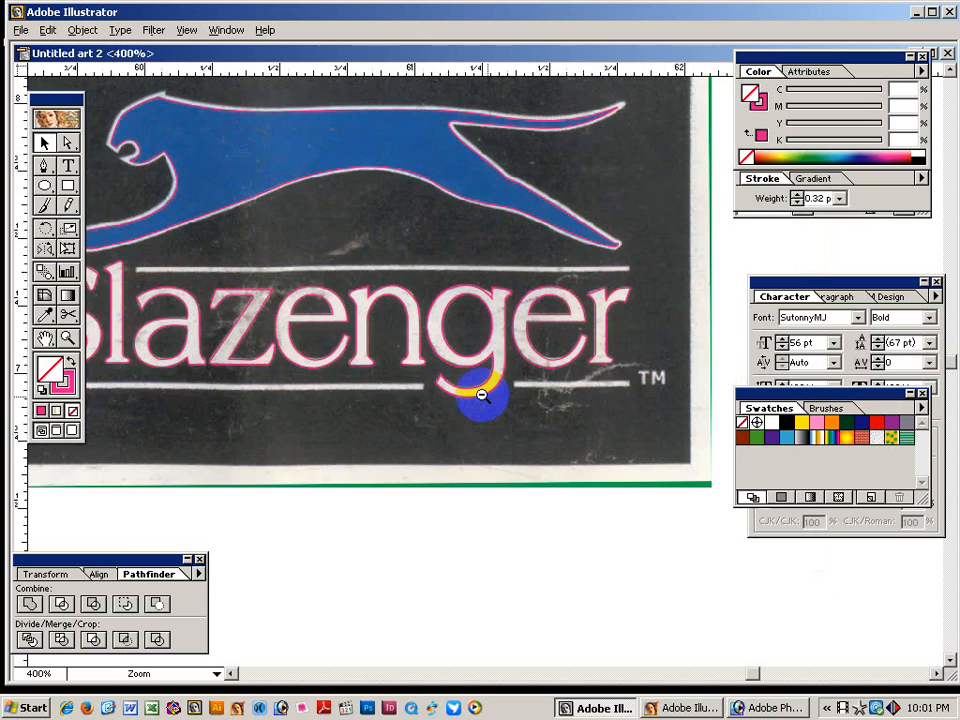
left_click(475, 373)
Fill all the Slazenger letter paths with pink.
left_click_drag(114, 309, 602, 344)
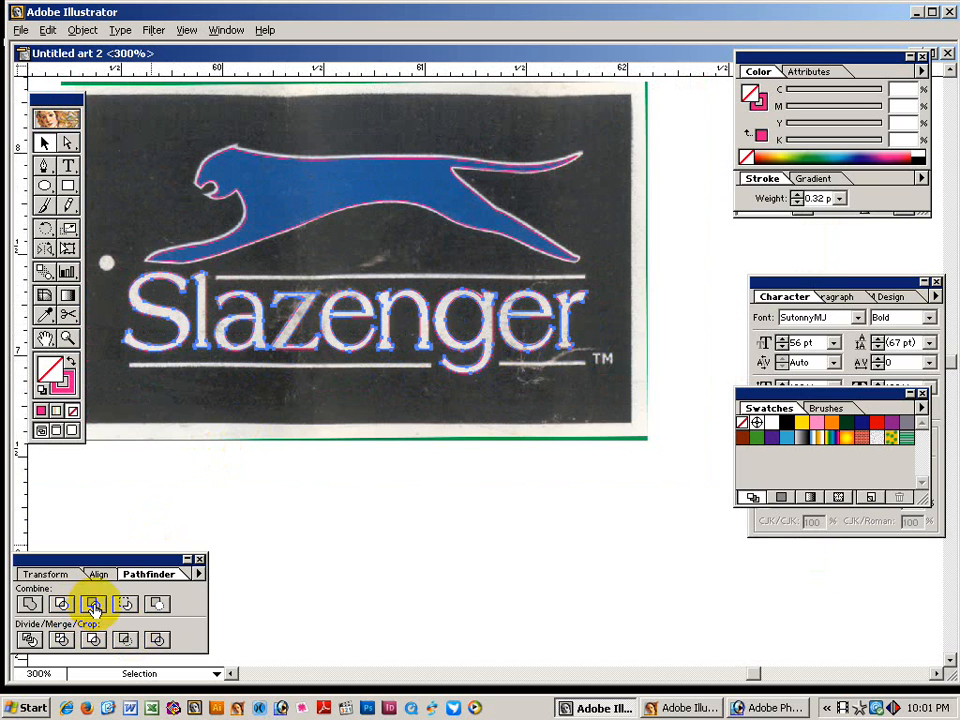
left_click(69, 360)
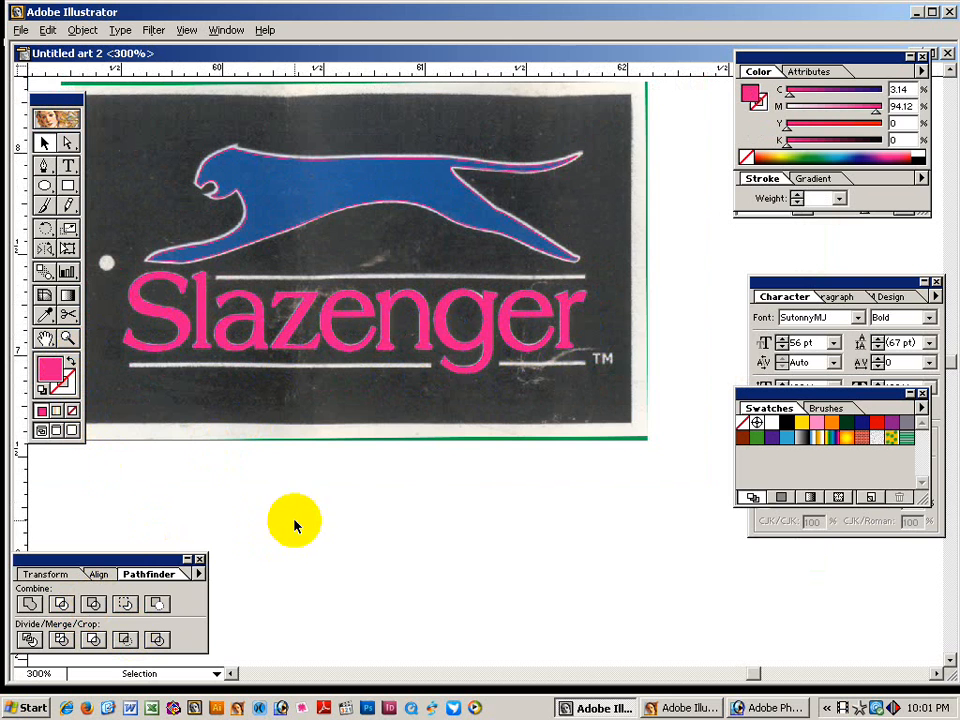
left_click_drag(572, 274, 712, 486)
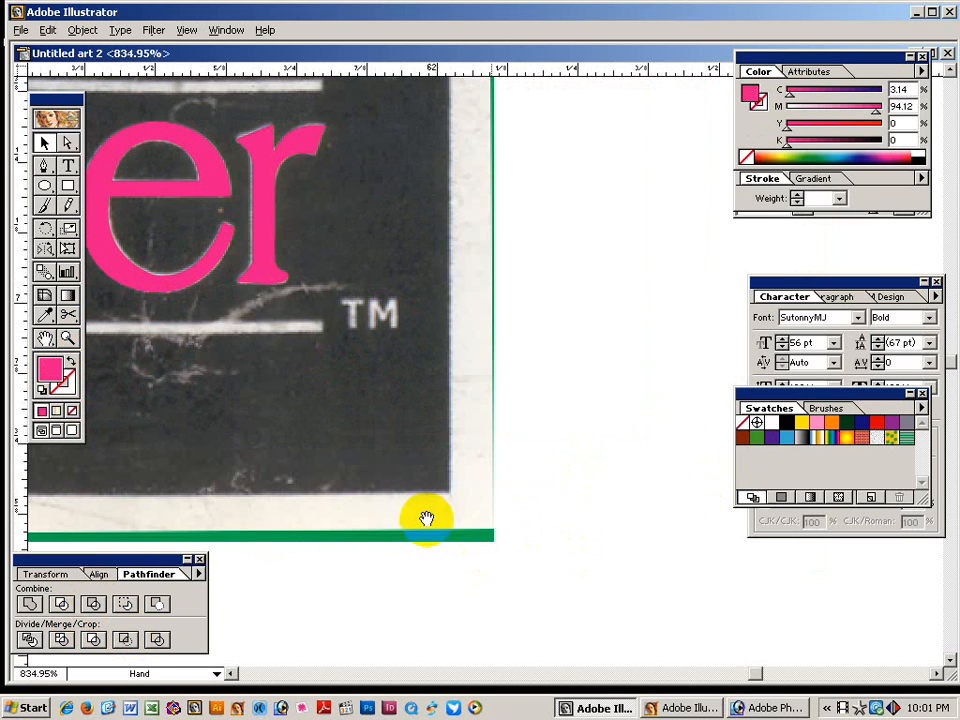
left_click_drag(328, 413, 352, 414)
Add a 'TM' text object near the scanned trademark, shrunk to 4 pt.
left_click(66, 163)
left_click(495, 401)
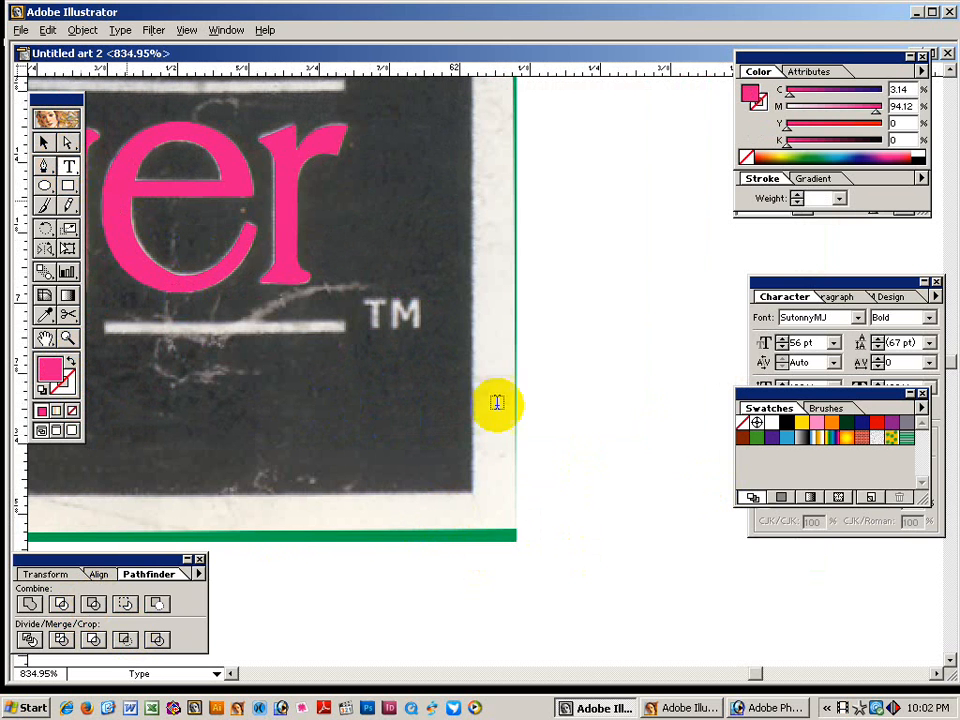
type("T")
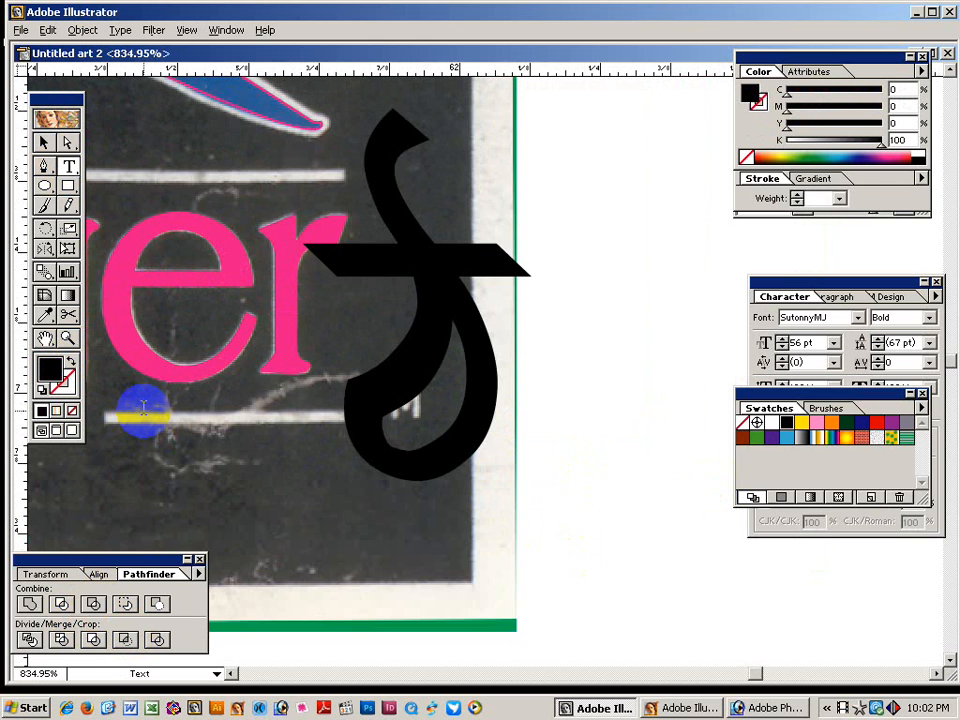
key("ctrl+a")
key("ctrl+shift+comma")
key("ctrl+shift+comma")
key("ctrl+shift+comma")
key("ctrl+shift+comma")
key("ctrl+shift+comma")
key("ctrl+shift+comma")
key("ctrl+shift+comma")
key("ctrl+shift+comma")
key("ctrl+shift+comma")
key("ctrl+shift+comma")
key("ctrl+shift+comma")
key("ctrl+shift+comma")
key("ctrl+shift+comma")
key("ctrl+shift+comma")
key("ctrl+shift+comma")
key("ctrl+shift+comma")
key("ctrl+shift+comma")
key("ctrl+shift+comma")
key("ctrl+shift+comma")
key("ctrl+shift+comma")
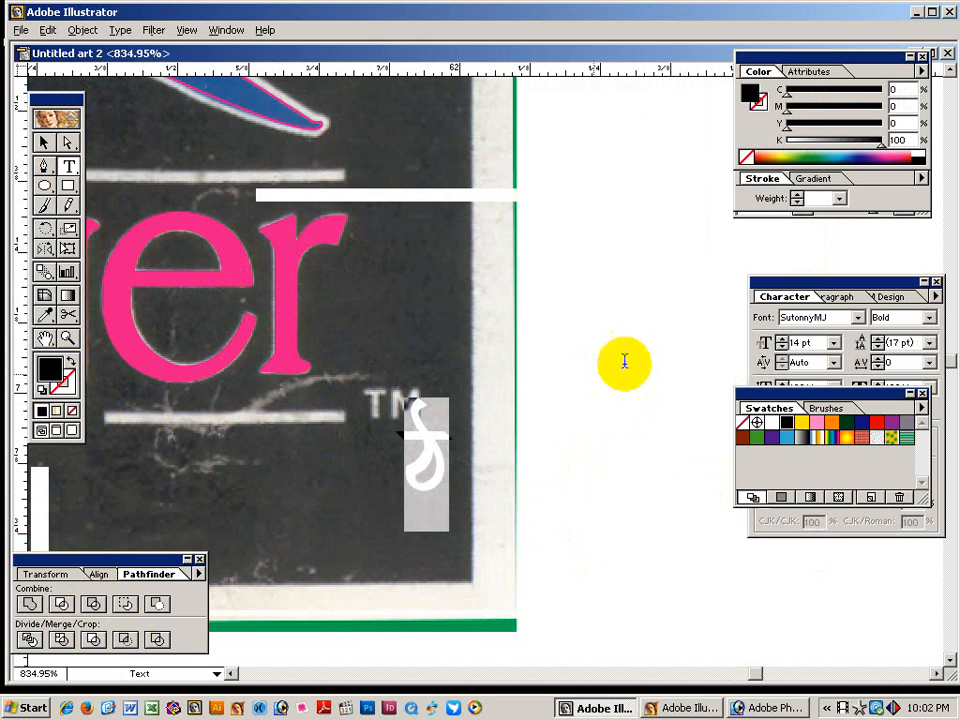
left_click(805, 317)
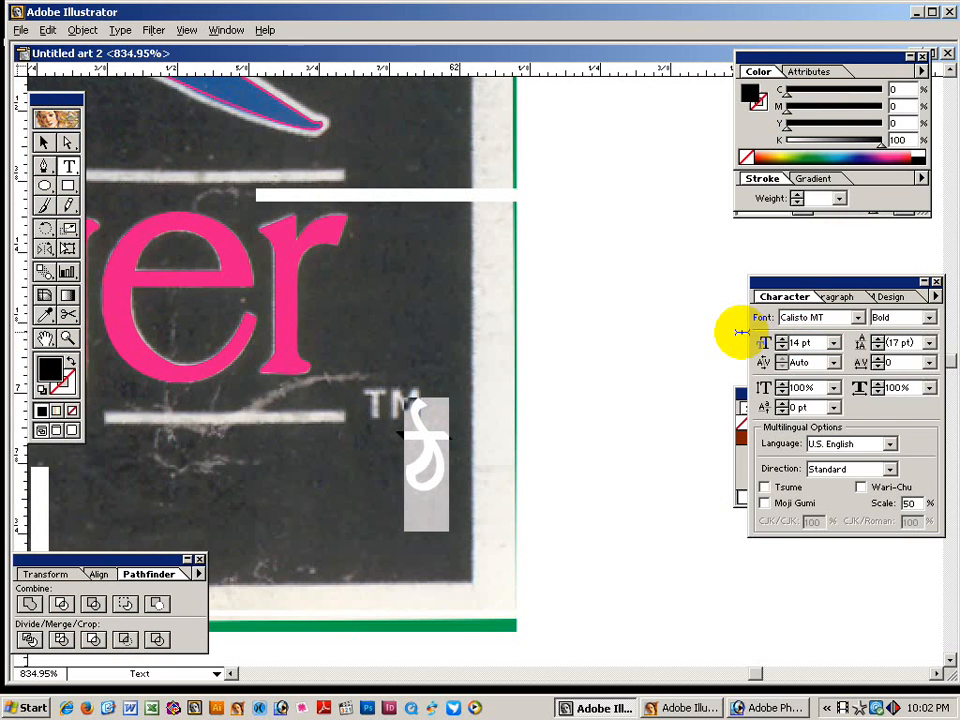
left_click(498, 501, "ctrl")
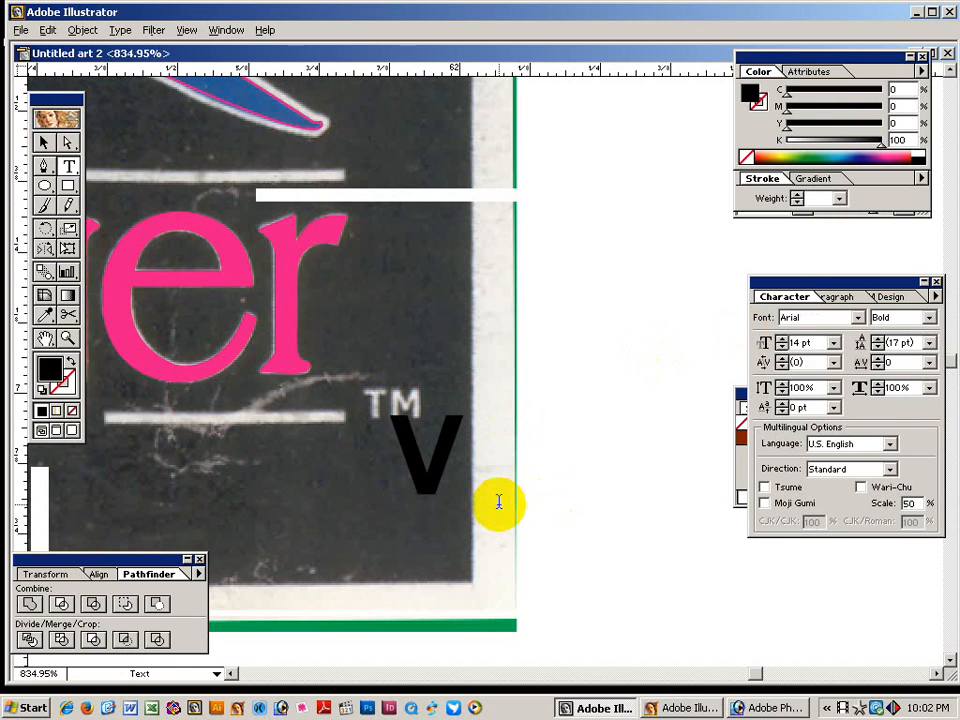
key("BackSpace")
type("TM")
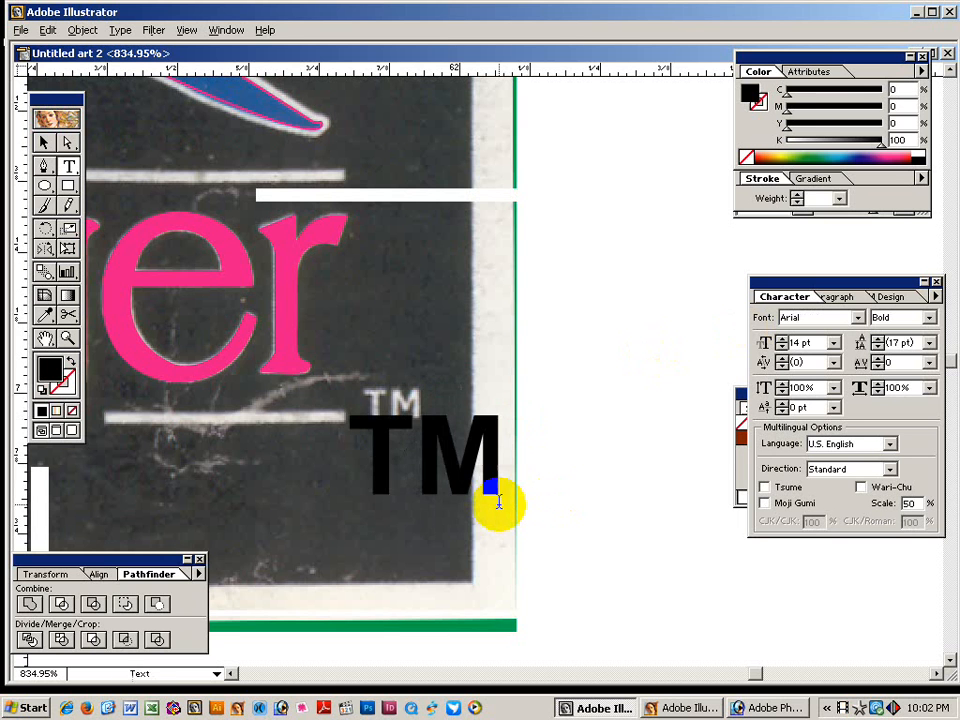
key("ctrl+a")
key("ctrl+shift+comma")
key("ctrl+shift+comma")
key("ctrl+shift+comma")
key("ctrl+shift+comma")
key("ctrl+shift+comma")
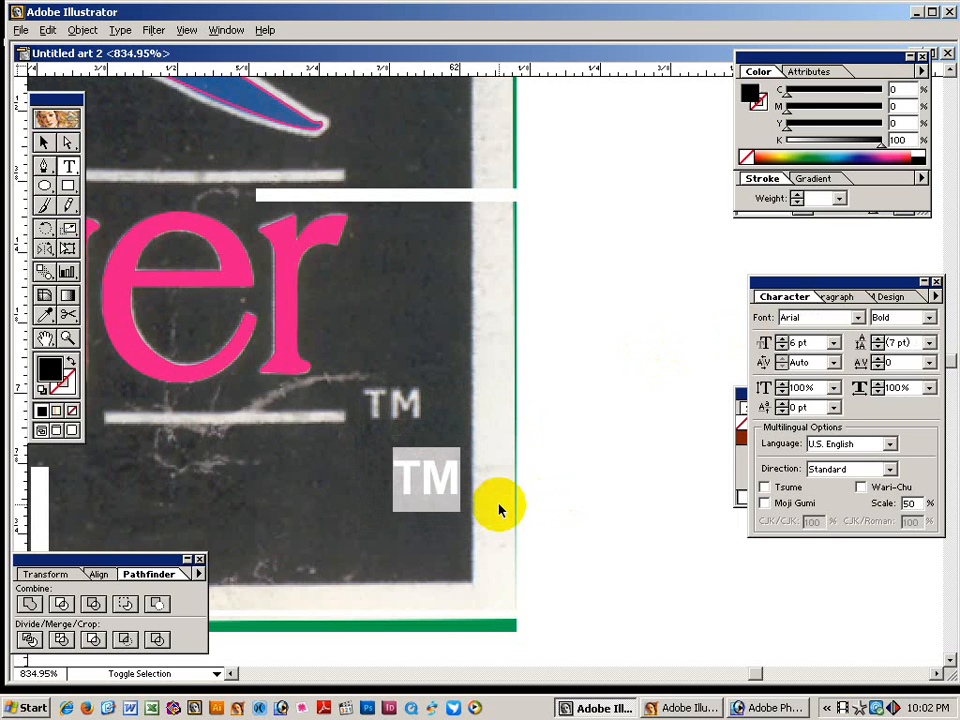
left_click(43, 142)
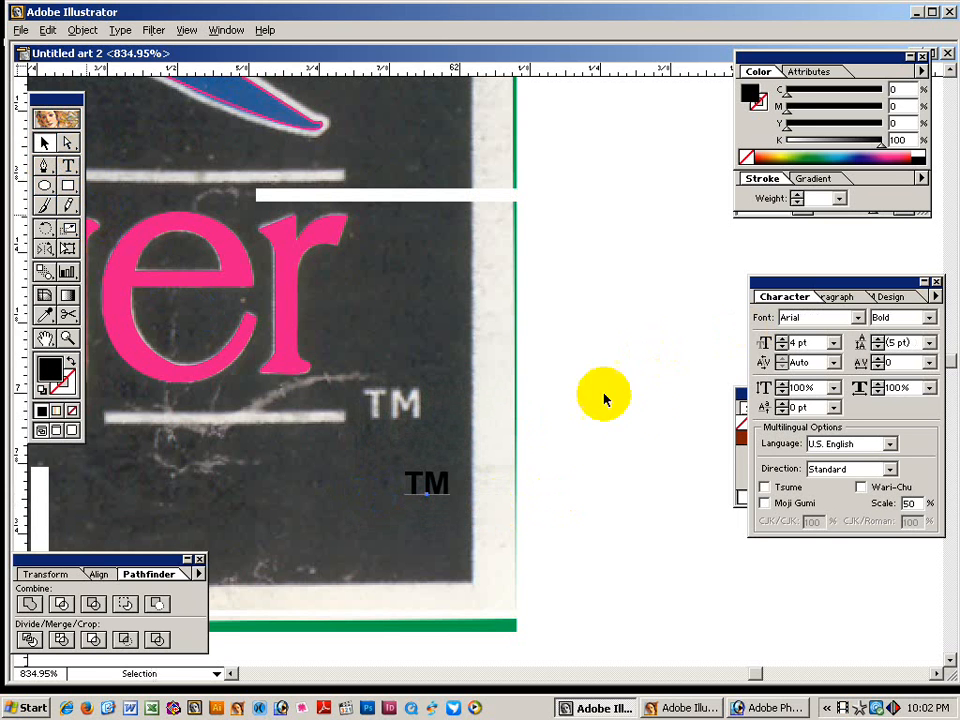
Move the TM over the scanned trademark and stretch it with Free Transform to match.
left_click_drag(332, 326, 636, 594)
left_click_drag(453, 502, 678, 636)
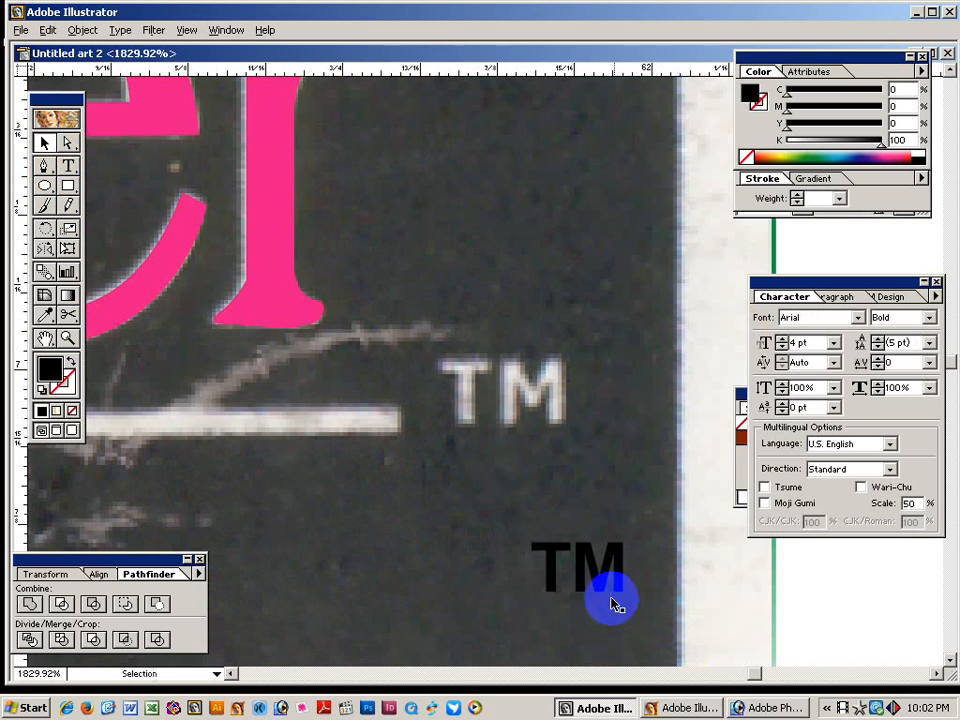
left_click_drag(594, 542, 507, 363)
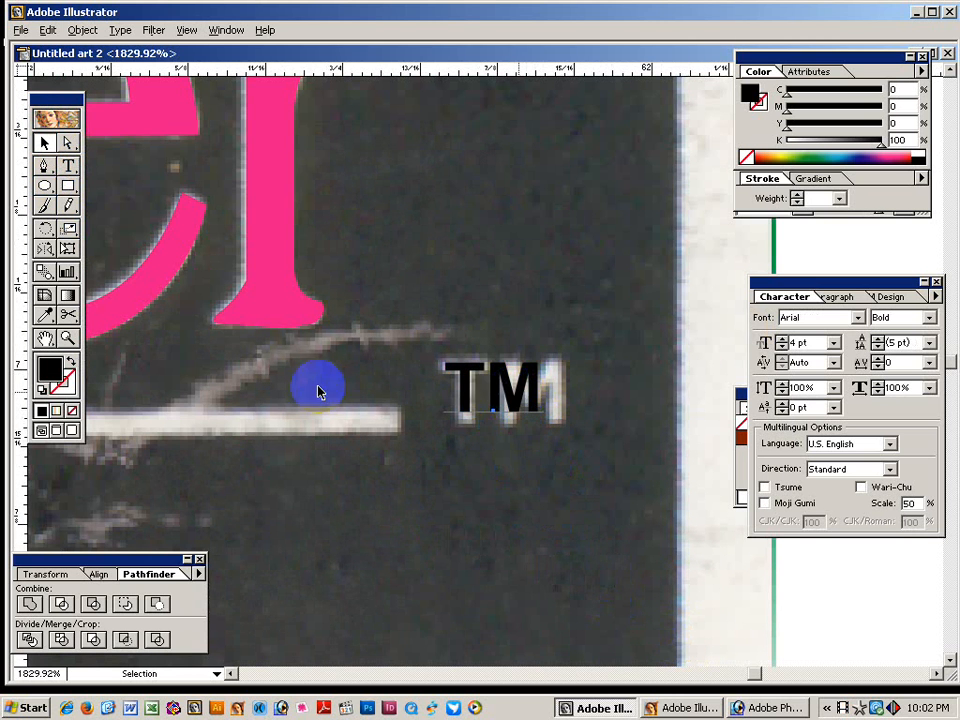
left_click(67, 249)
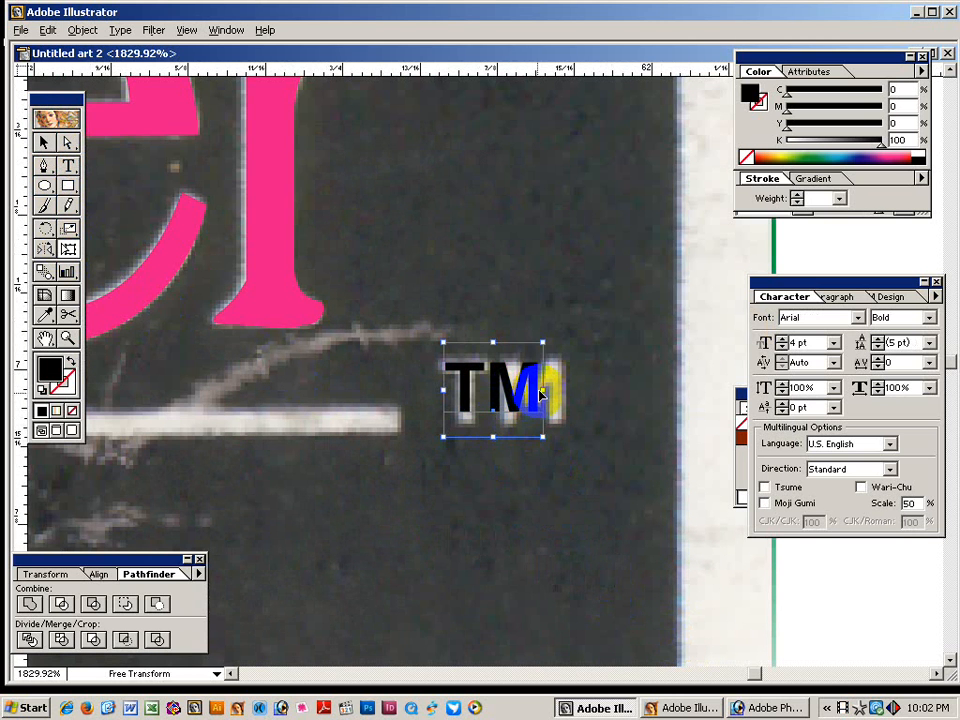
left_click_drag(541, 390, 567, 390)
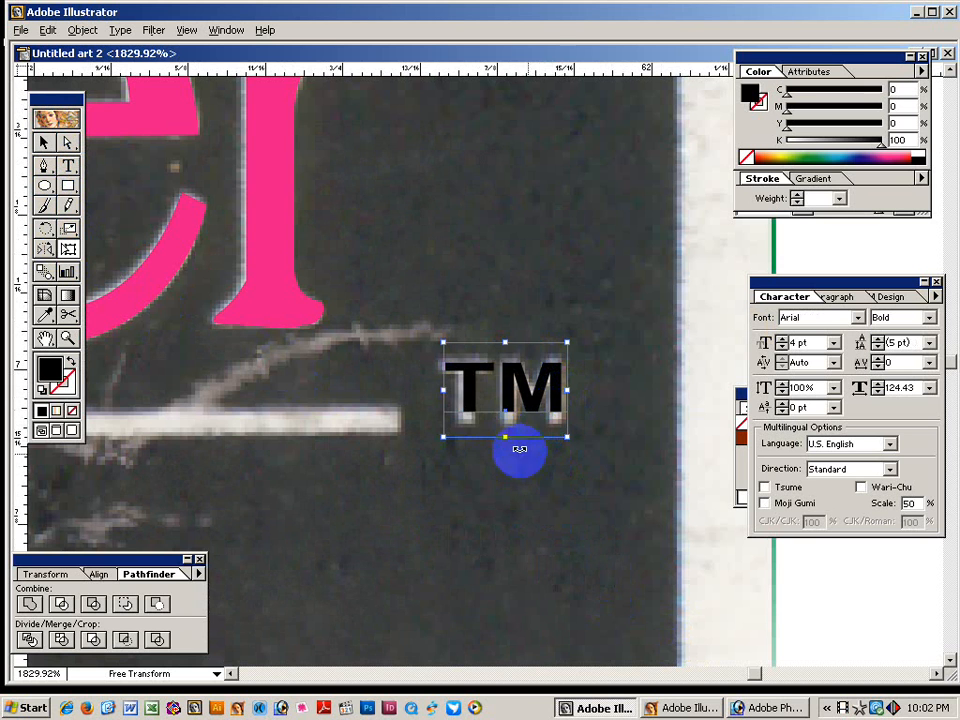
left_click_drag(506, 437, 506, 452)
mouse_move(443, 397)
left_mouse_down()
mouse_move(459, 405)
mouse_move(440, 399)
left_mouse_up()
left_click_drag(503, 344, 503, 336)
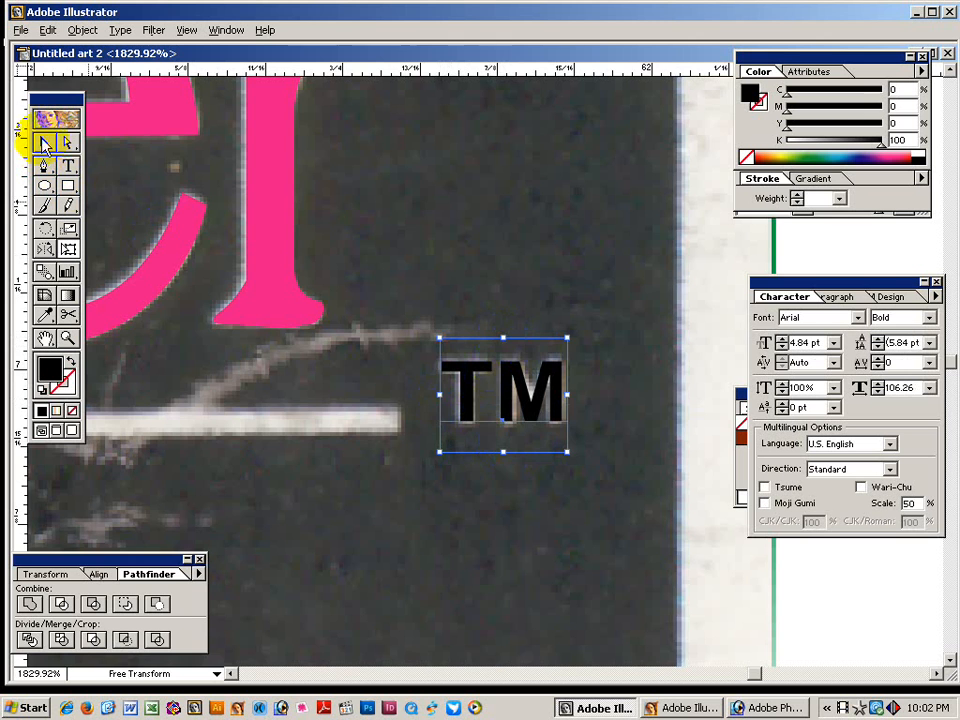
left_click(44, 142)
left_click(417, 212)
key("ctrl+alt+space")
left_click(493, 375, "ctrl+alt")
left_click(536, 482, "ctrl+alt")
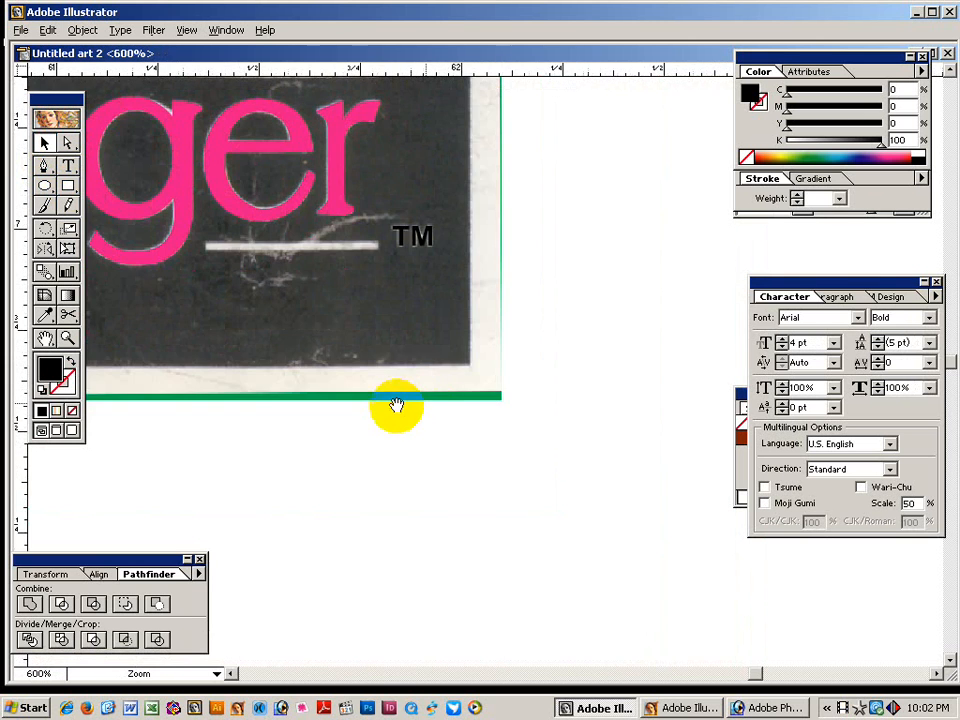
Draw a straight line across the top bar with a 1.5 pt magenta stroke.
left_click_drag(396, 403, 622, 432)
left_click(476, 439, "ctrl+alt")
left_click_drag(555, 439, 345, 445)
left_click(43, 166)
left_click(256, 281)
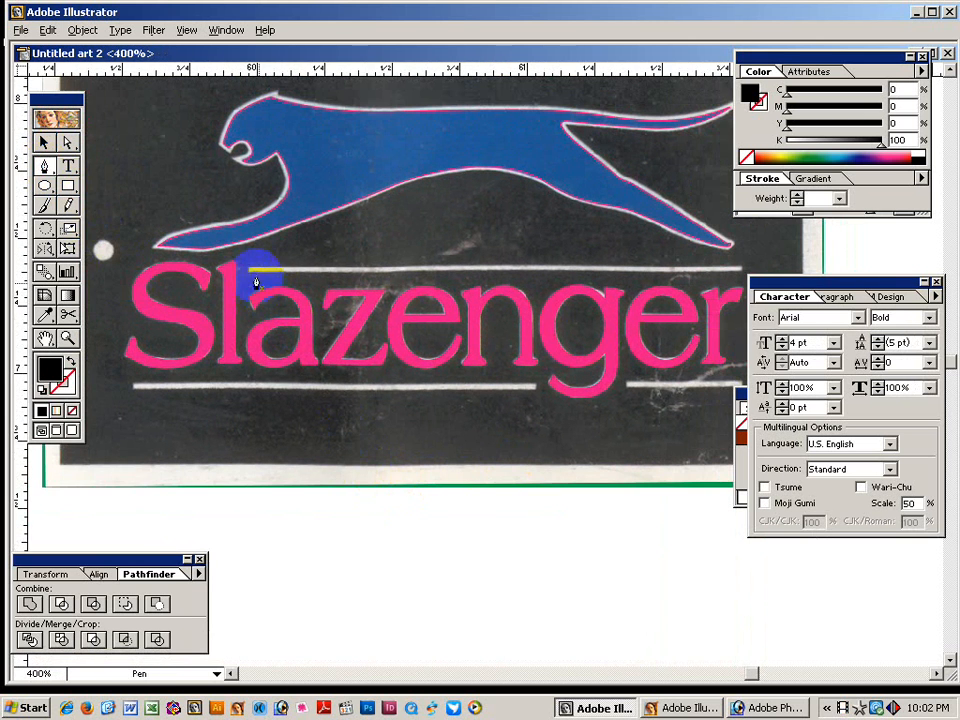
left_click(735, 271)
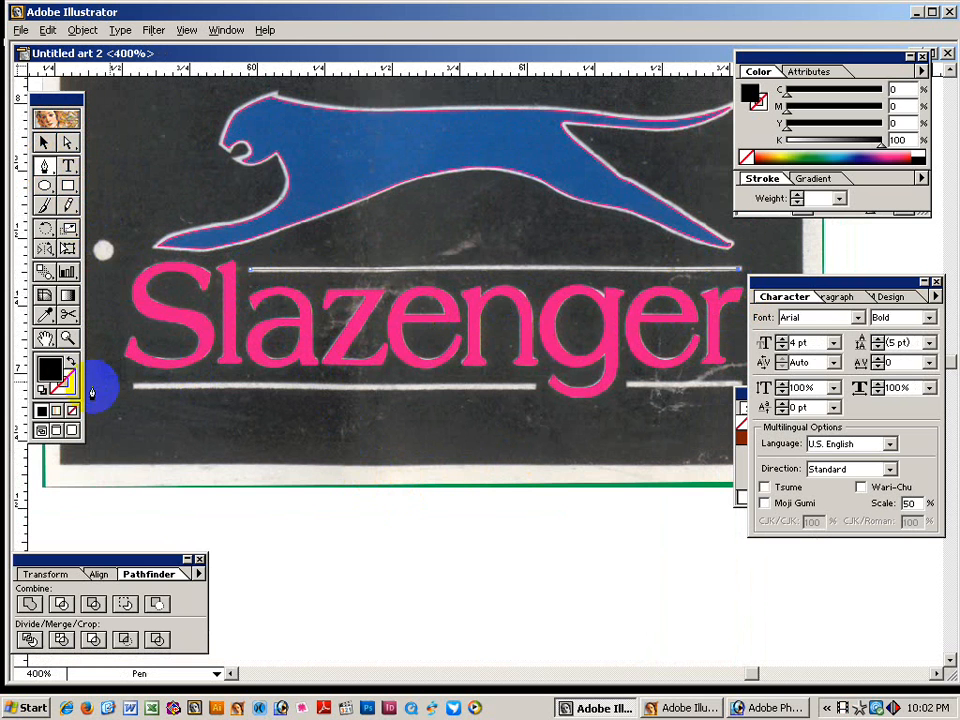
left_click(70, 362)
left_click(66, 386)
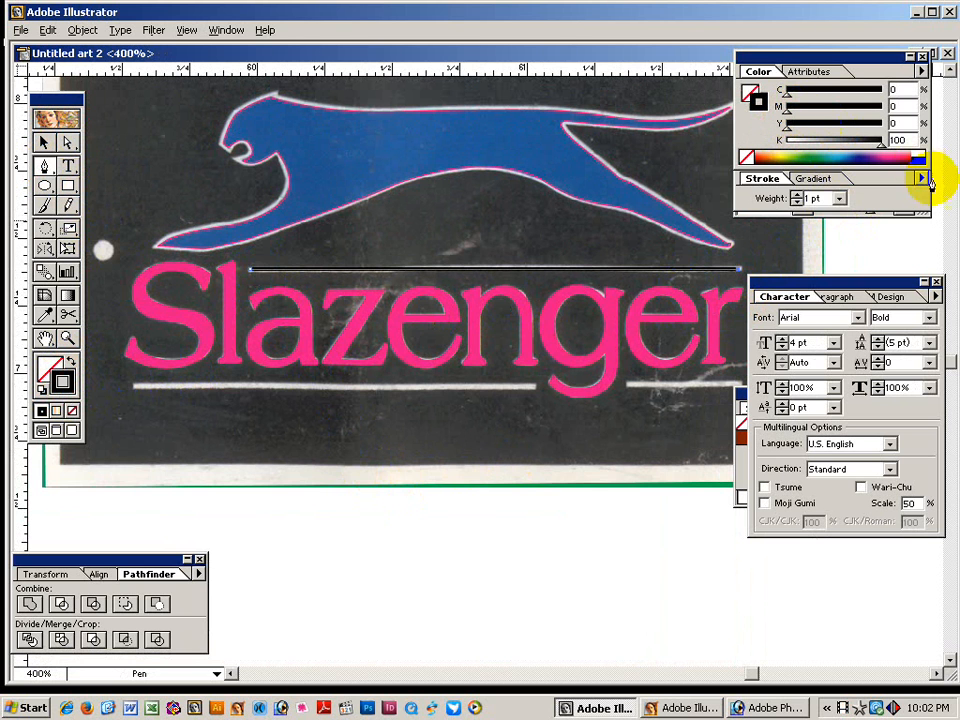
left_click(815, 198)
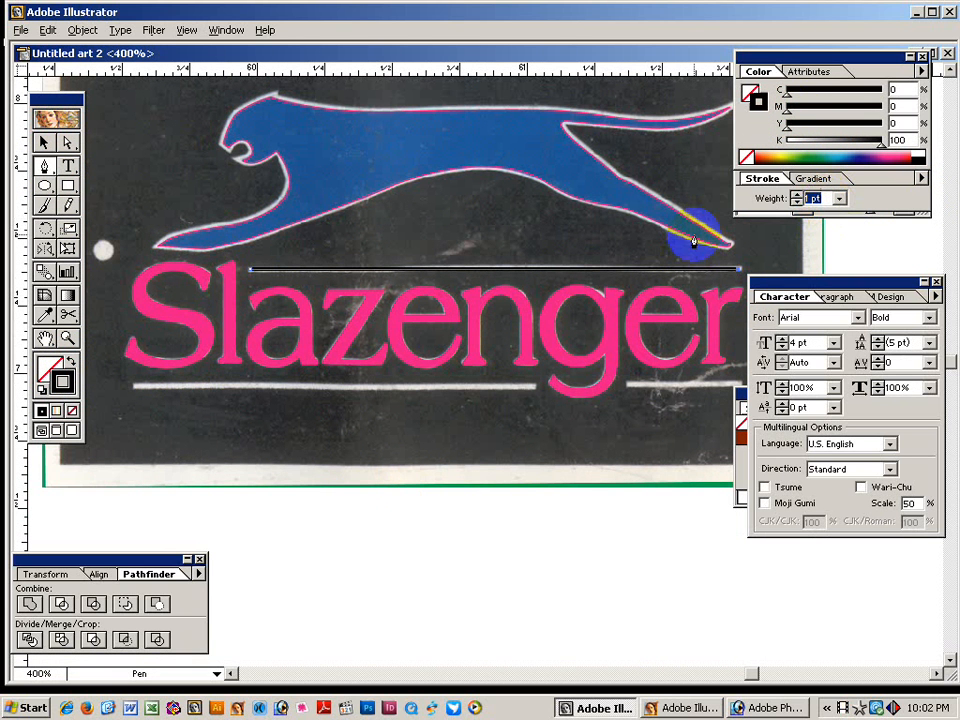
key("Return")
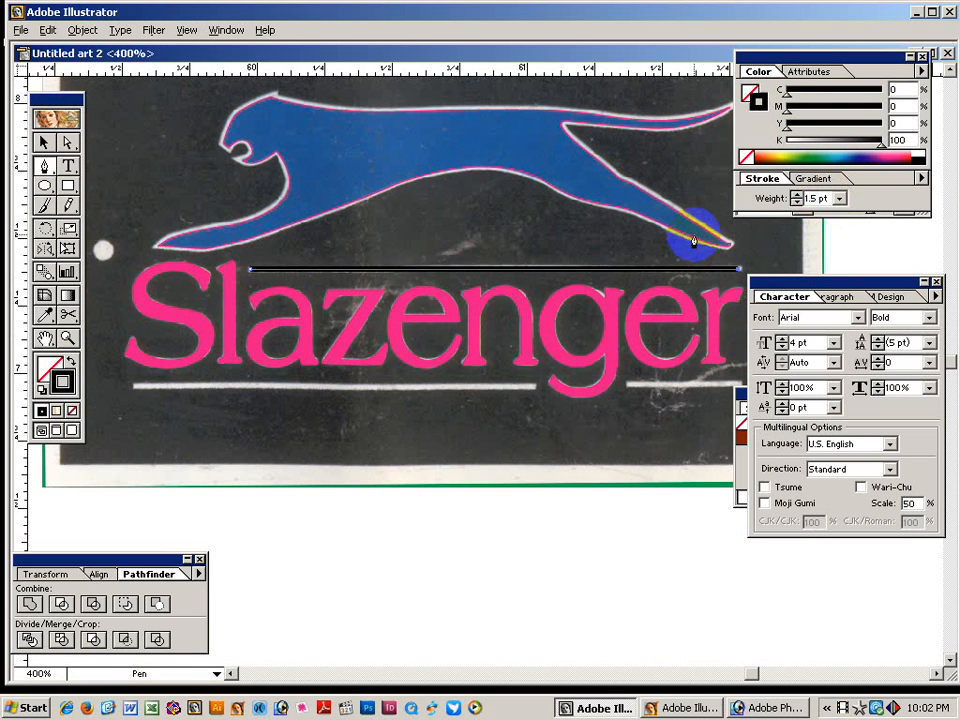
left_click(43, 142)
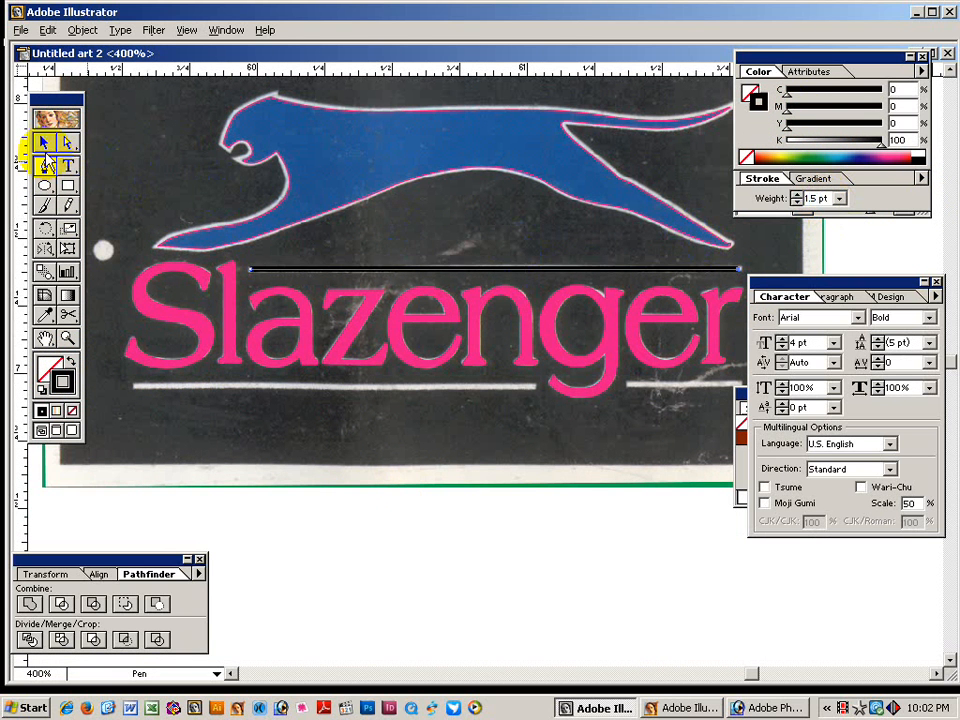
left_click(326, 269)
mouse_move(783, 122)
left_mouse_down()
mouse_move(878, 106)
mouse_move(762, 148)
left_mouse_up()
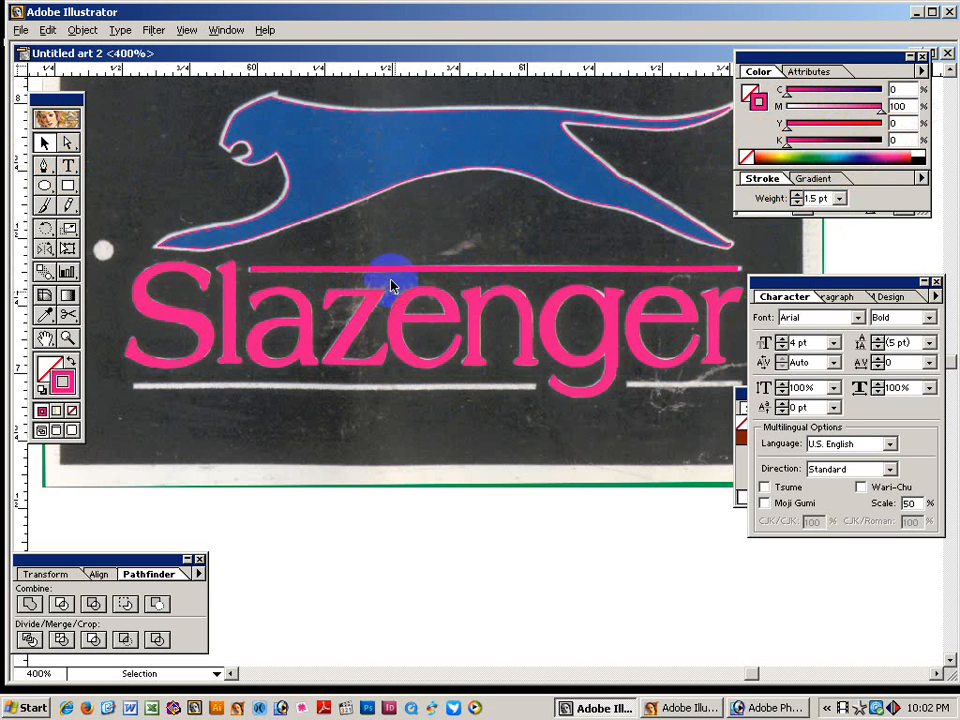
Extend the pink underline's end point beneath the lettering.
left_click(317, 388)
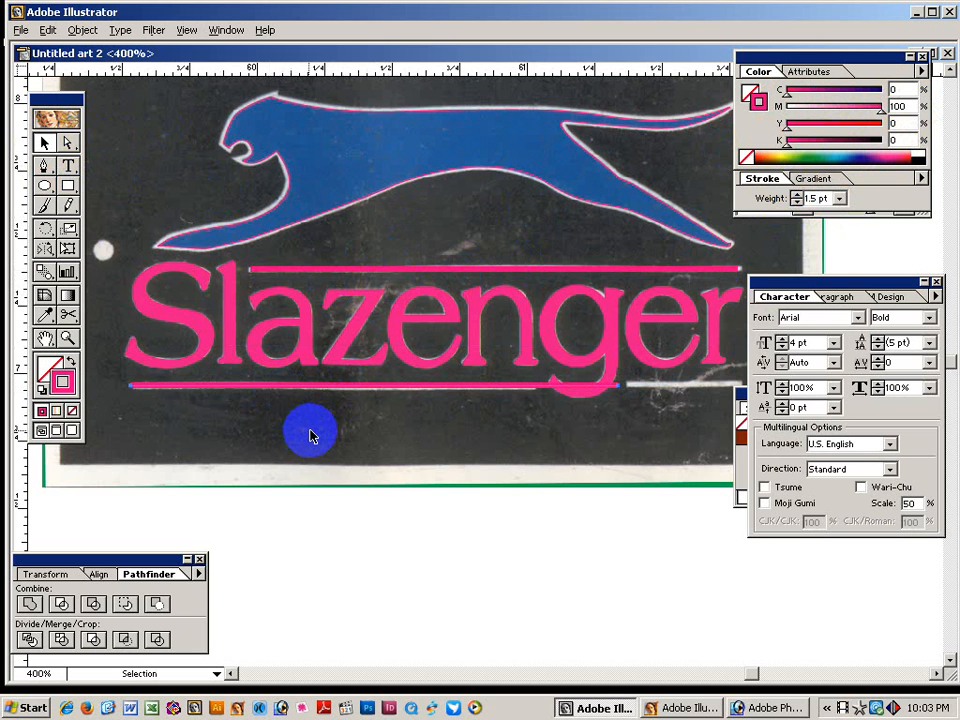
left_click_drag(471, 429, 368, 400)
left_click(67, 143)
left_click(262, 403)
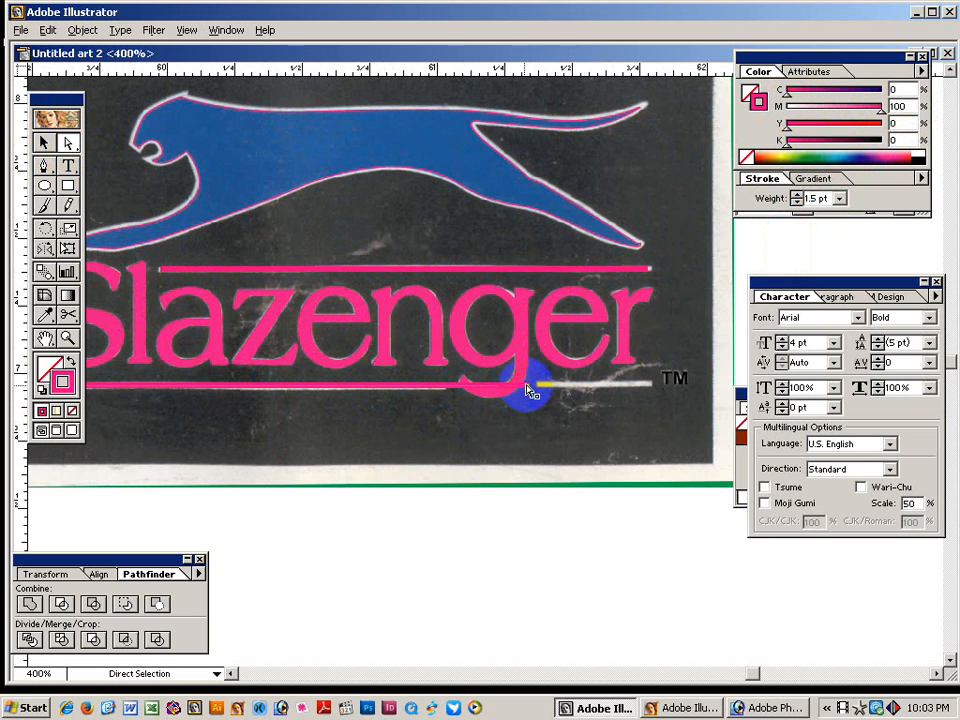
left_click_drag(530, 388, 445, 410)
left_click(467, 439)
left_click(43, 143)
left_click_drag(150, 381, 364, 439)
Cut the underline with Scissors just before the TM and delete the excess piece.
left_click(68, 316)
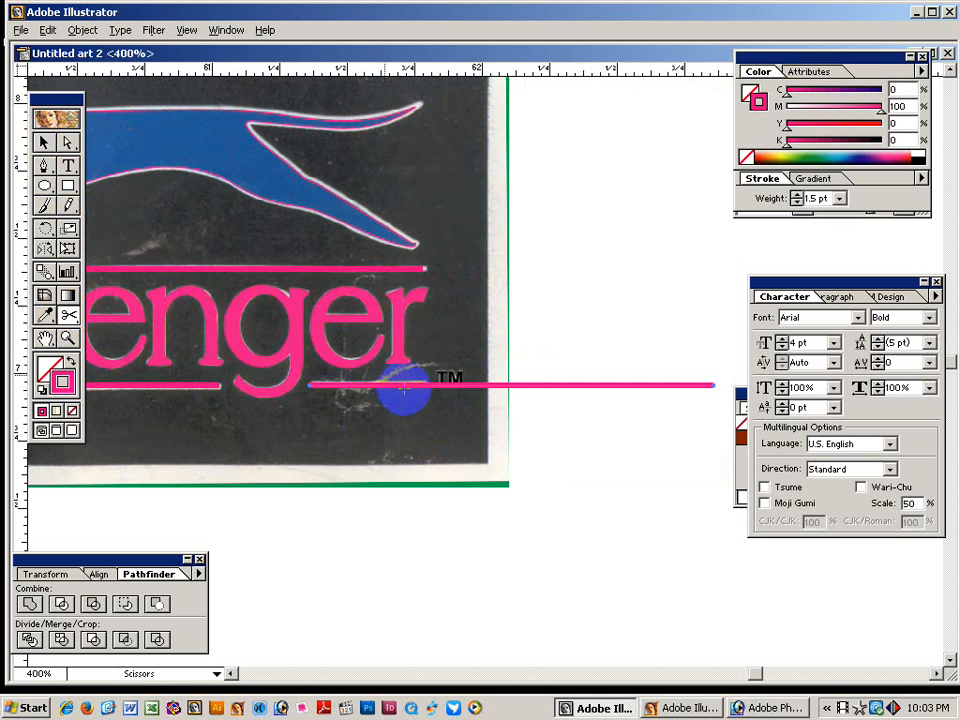
left_click(44, 142)
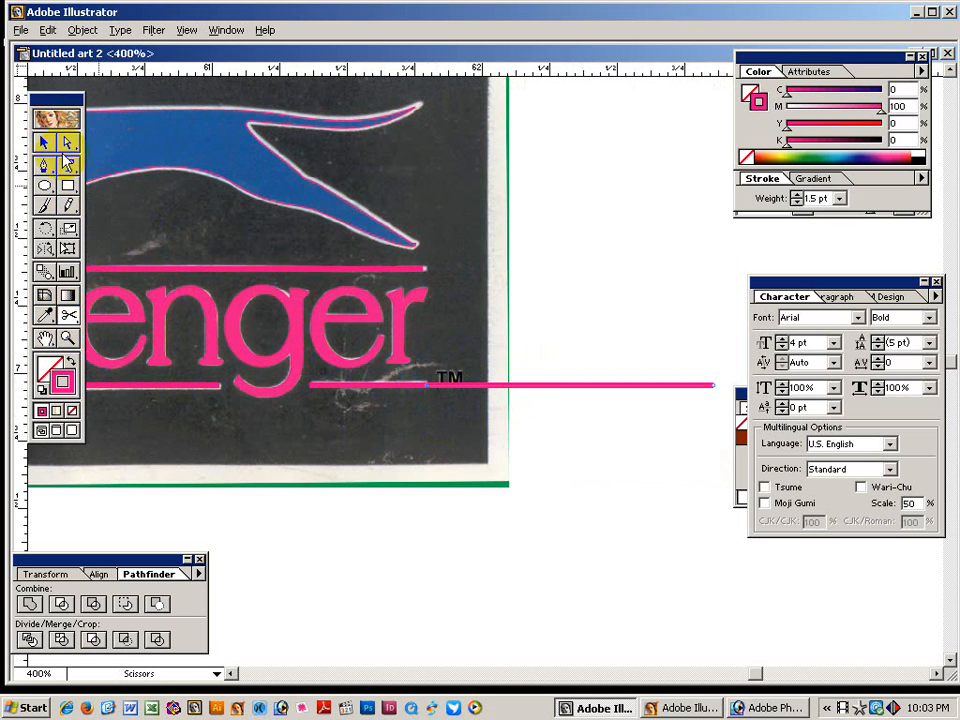
left_click(439, 253)
left_click_drag(552, 317, 631, 418)
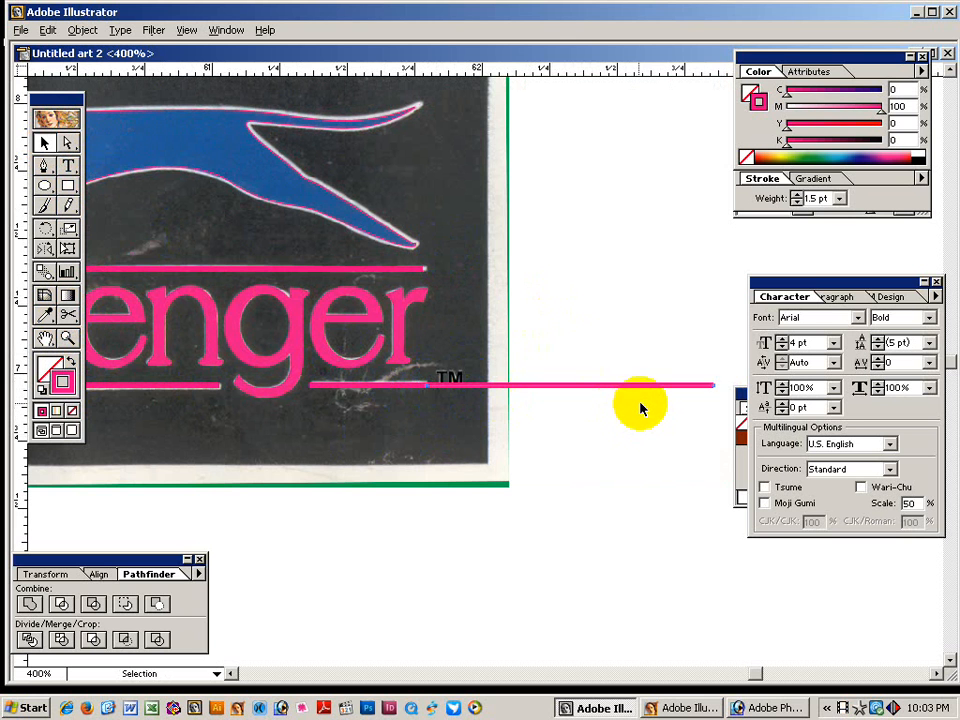
key("Delete")
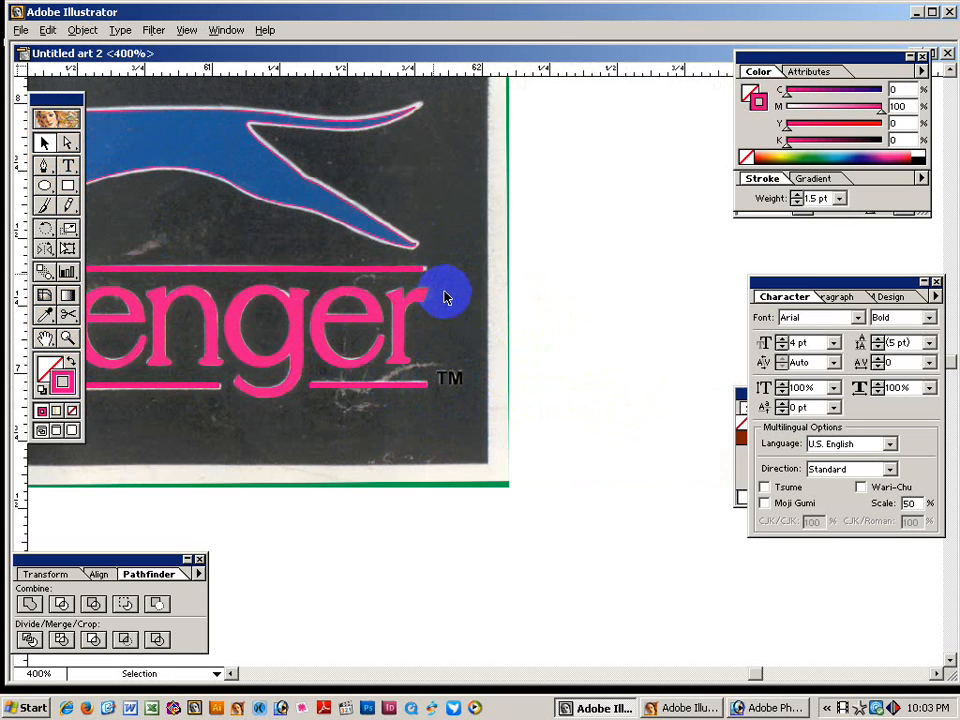
Inspect the top bar's right end up close, then zoom in on the white dot.
key("ctrl+space")
left_click_drag(300, 210, 548, 407)
left_click(58, 142)
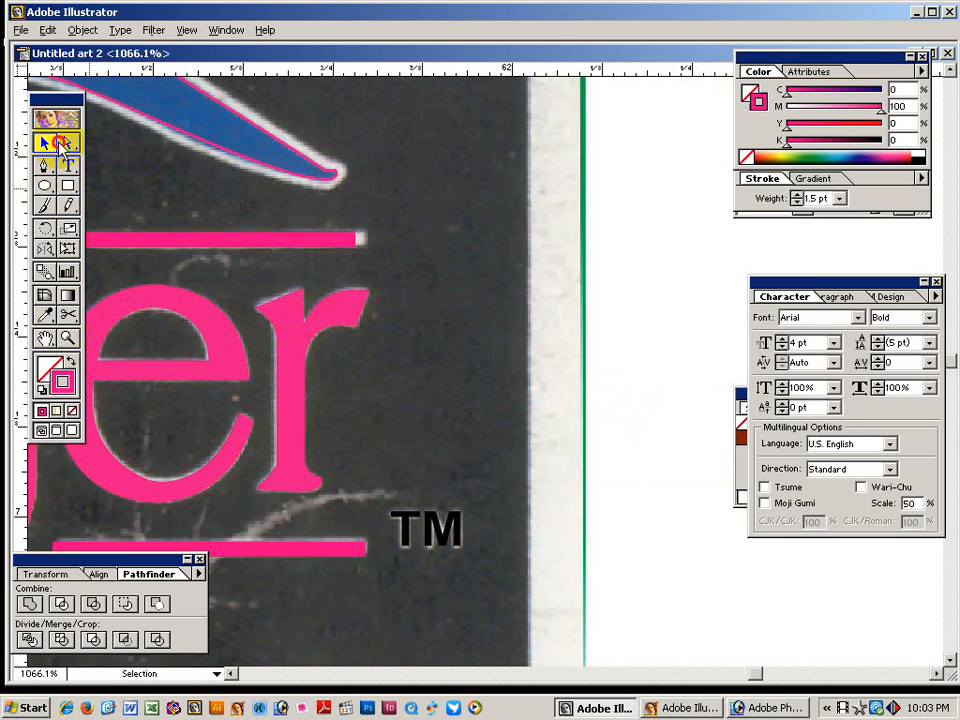
left_click(390, 260)
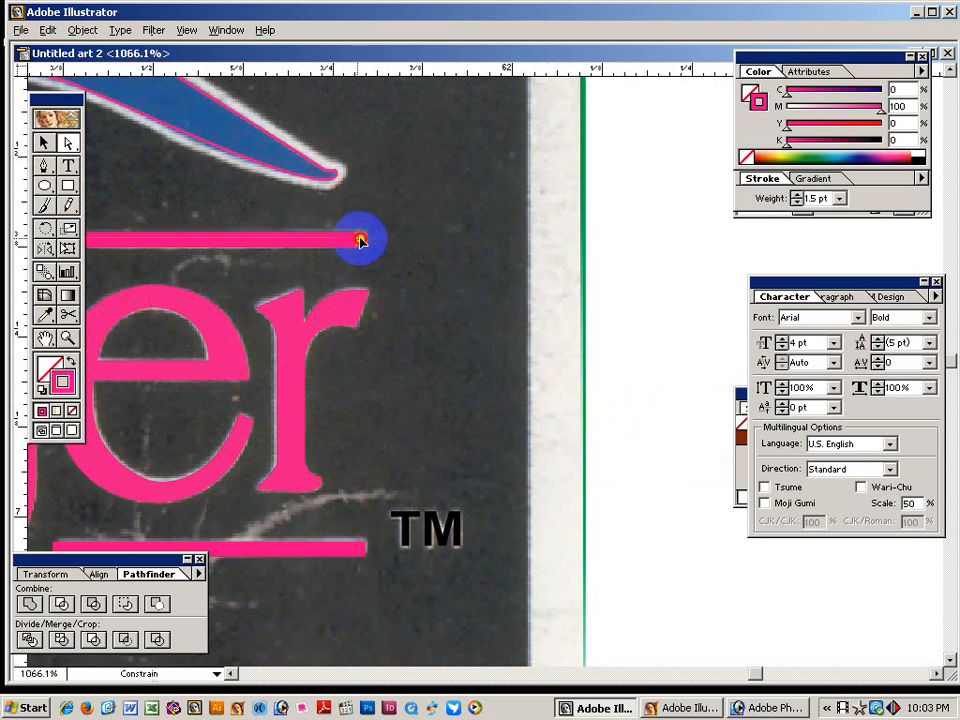
key("ctrl+space")
left_click(467, 407, "alt")
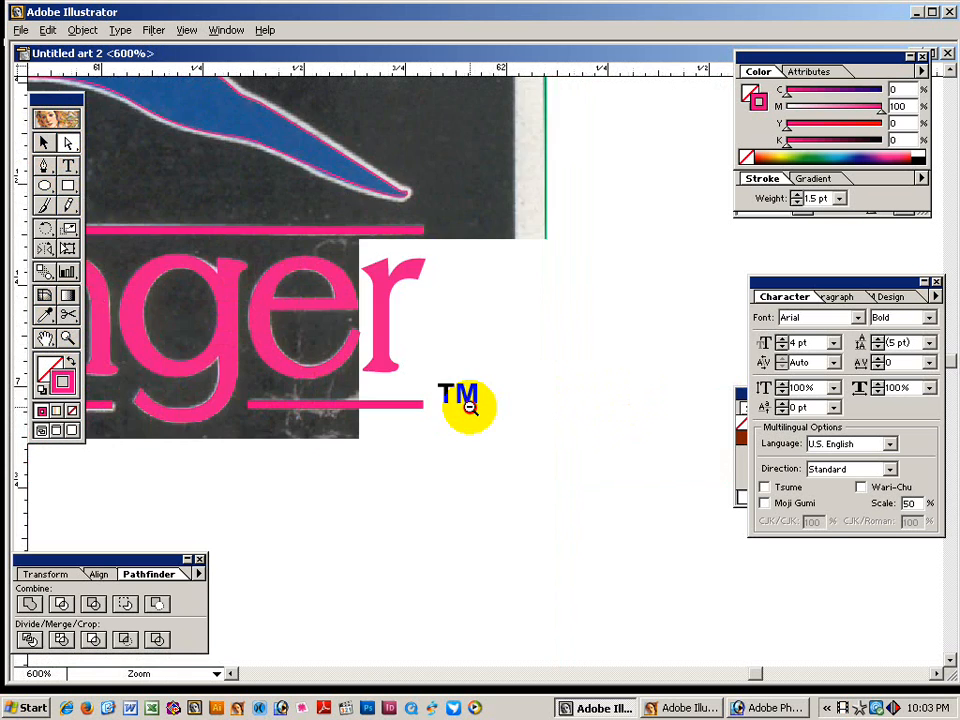
left_click(471, 401, "alt")
left_click_drag(331, 312, 511, 468)
key("ctrl+space")
left_click(474, 481, "alt")
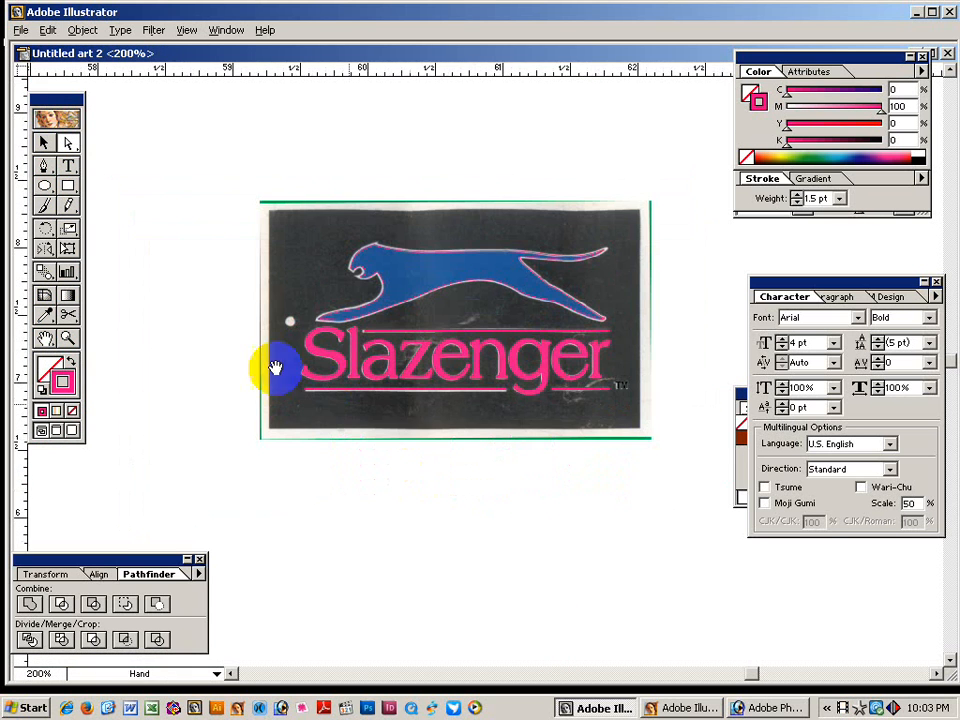
key("ctrl+space")
left_click_drag(228, 275, 416, 443)
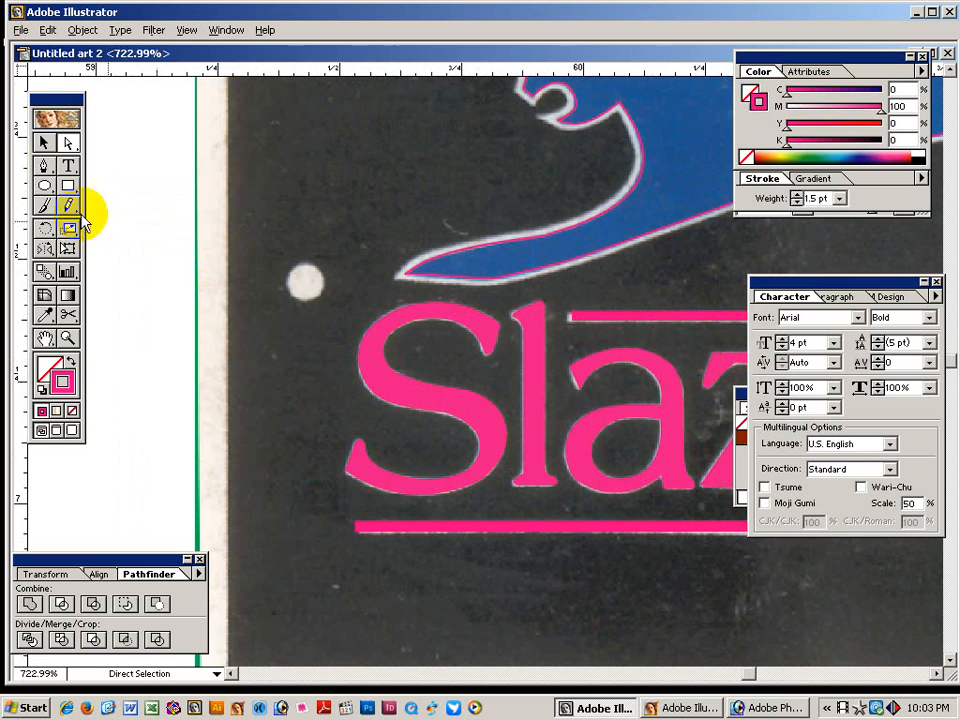
Start tracing the white dot with a circle, then bring the cat's head into view.
left_click(44, 186)
left_click(297, 288)
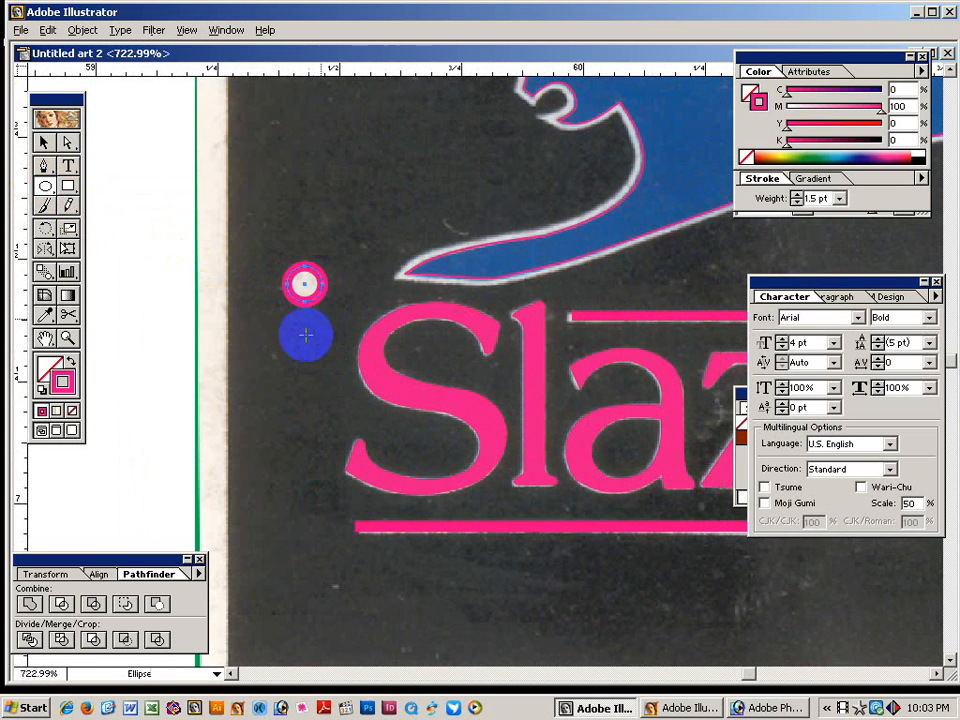
left_click(44, 142)
left_click(541, 300)
mouse_move(541, 300)
left_mouse_down()
mouse_move(459, 302)
mouse_move(328, 339)
mouse_move(334, 226)
left_mouse_up()
Create a pink outline offset by 5 from the cheetah path, then deselect it.
left_click(376, 264)
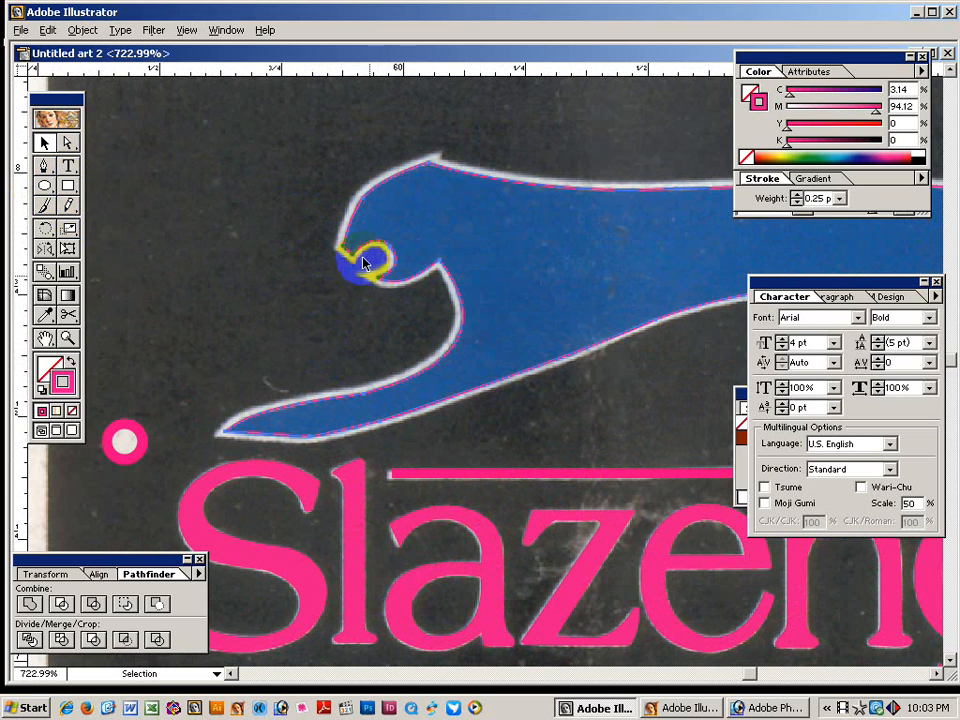
left_click(153, 105)
left_click(84, 31)
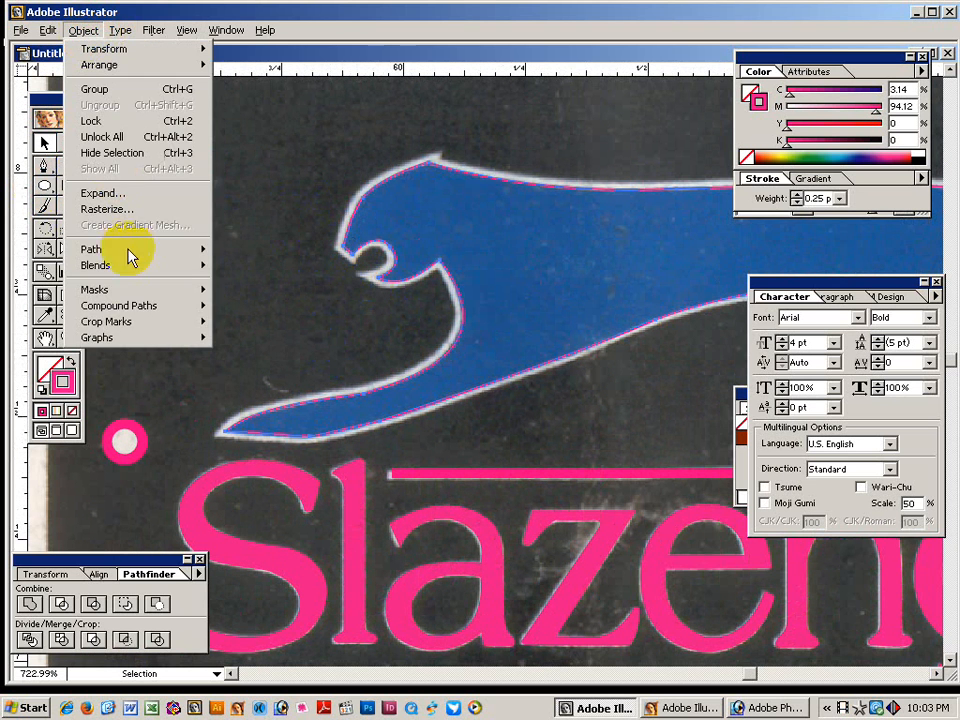
mouse_move(133, 258)
left_click(240, 304)
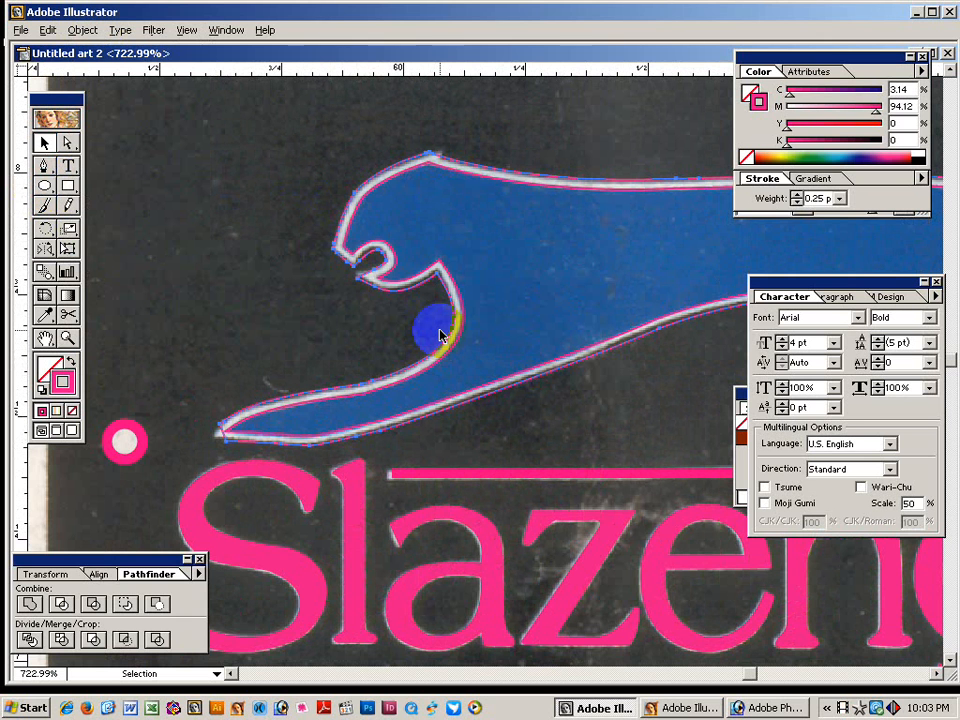
left_click(310, 310)
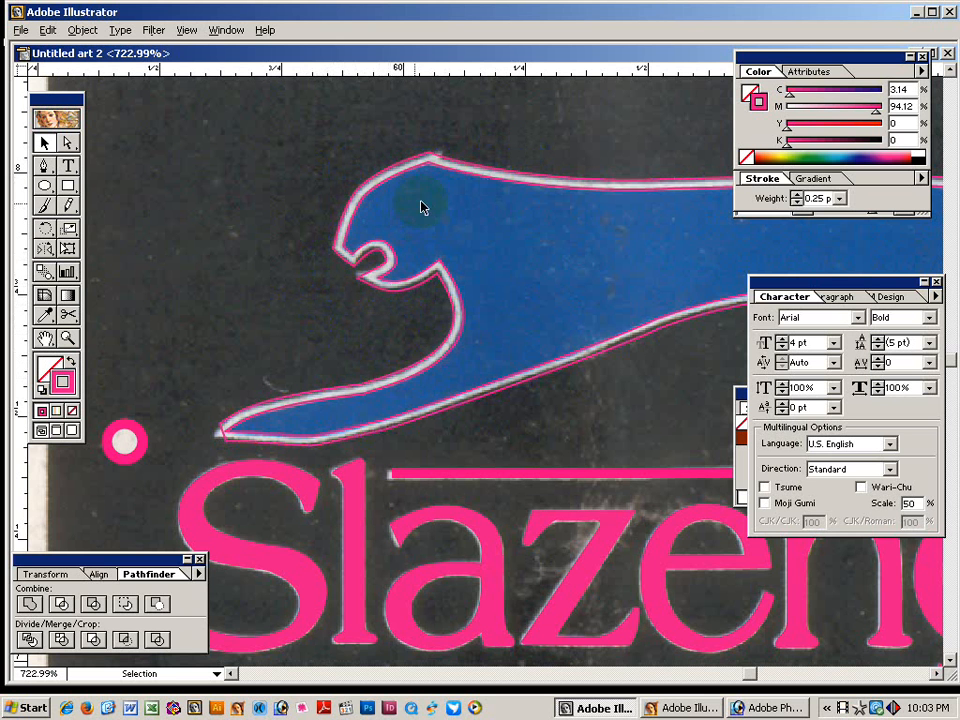
key("ctrl+space")
Magnify the pink outline's peak at the top of the cat's head.
left_click_drag(384, 133, 598, 317)
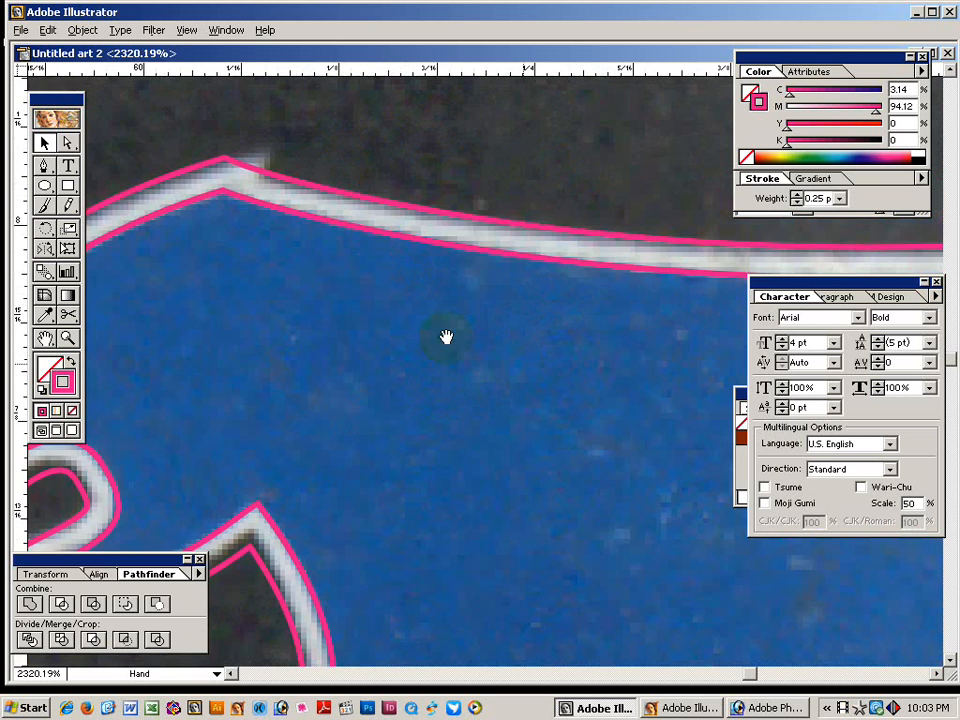
left_click(370, 227, "ctrl+alt")
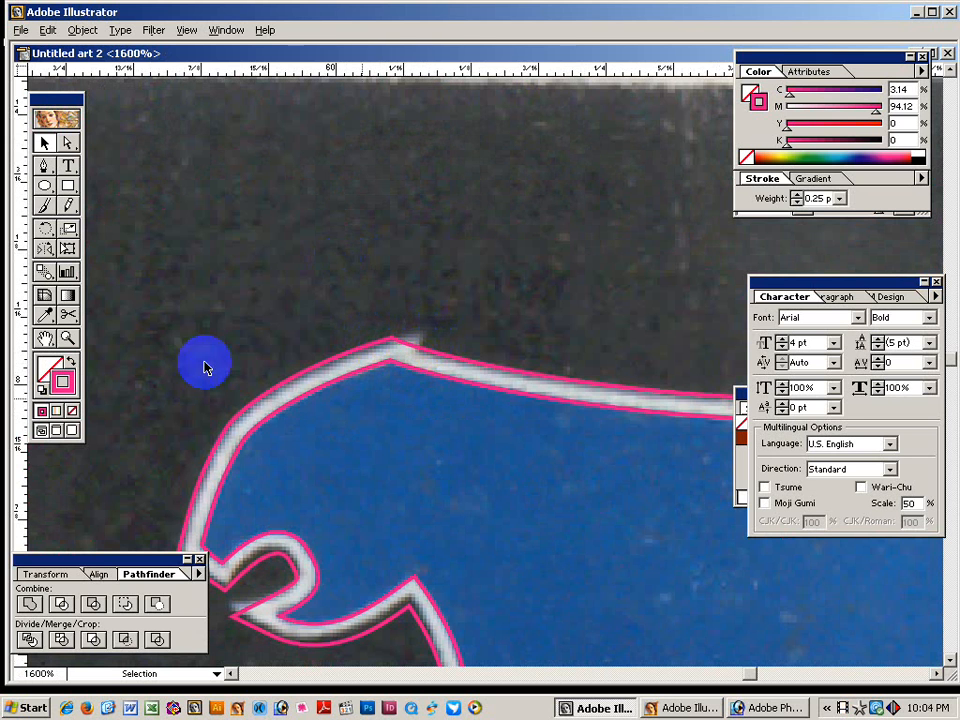
left_click_drag(43, 163, 100, 176)
left_click(416, 350)
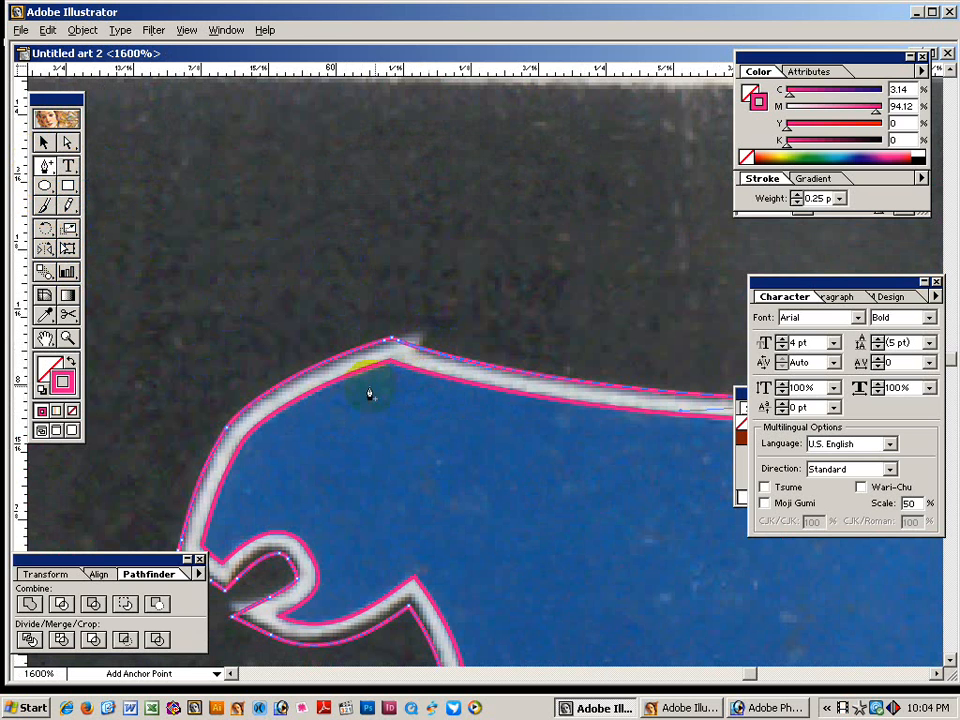
key("ctrl+space")
left_click_drag(356, 257, 575, 493)
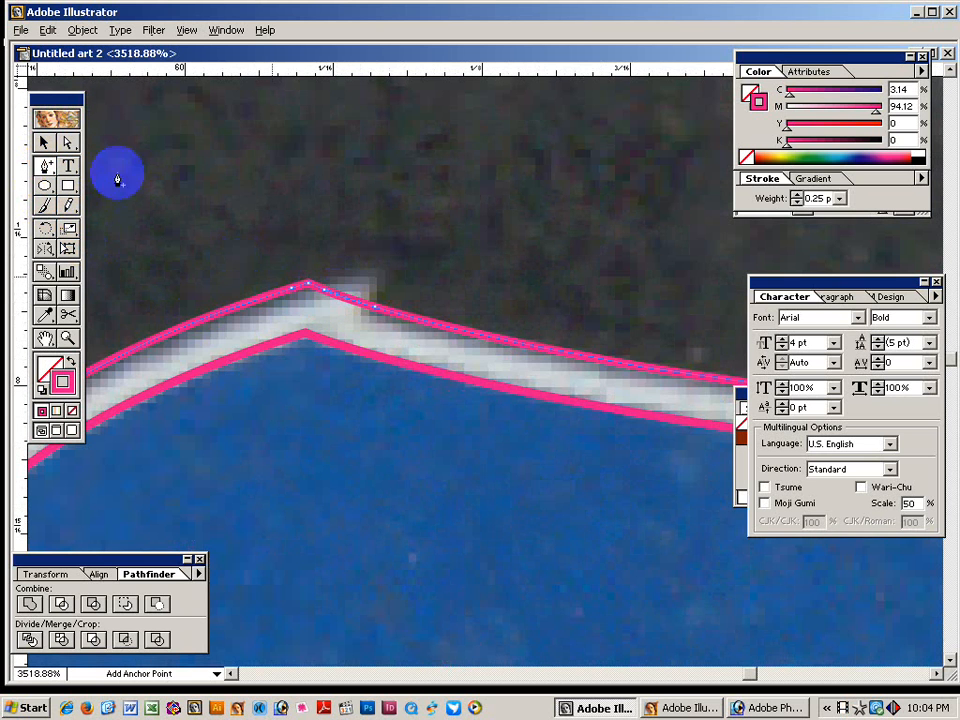
Drag the outline's head-peak anchor up and right to follow the scan, then zoom back out.
left_click(67, 142)
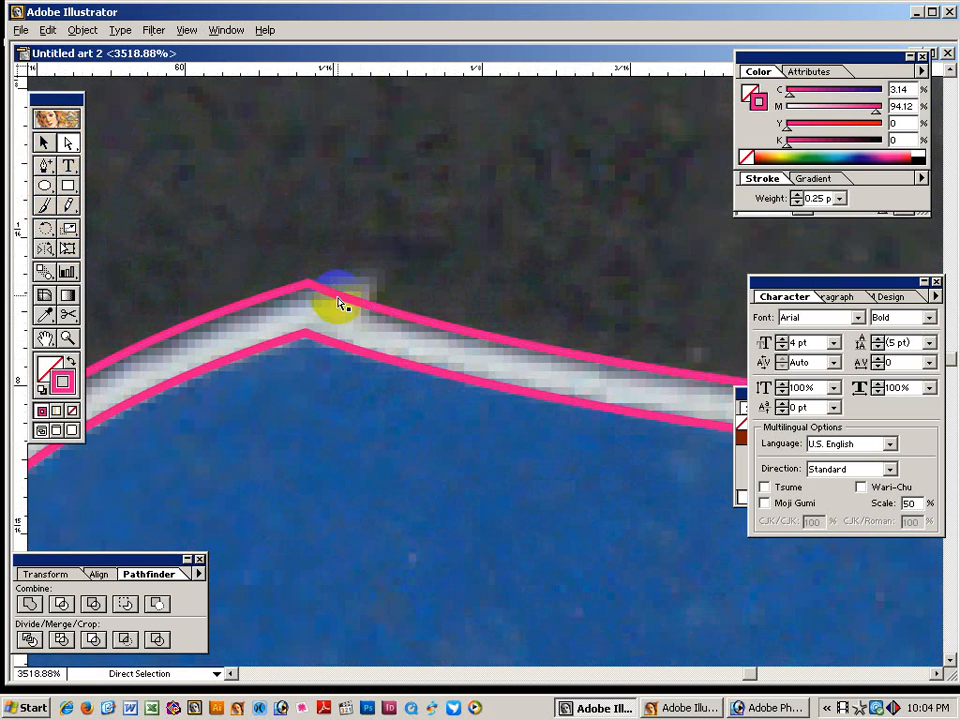
left_click_drag(336, 300, 367, 278)
left_click_drag(43, 167, 110, 175)
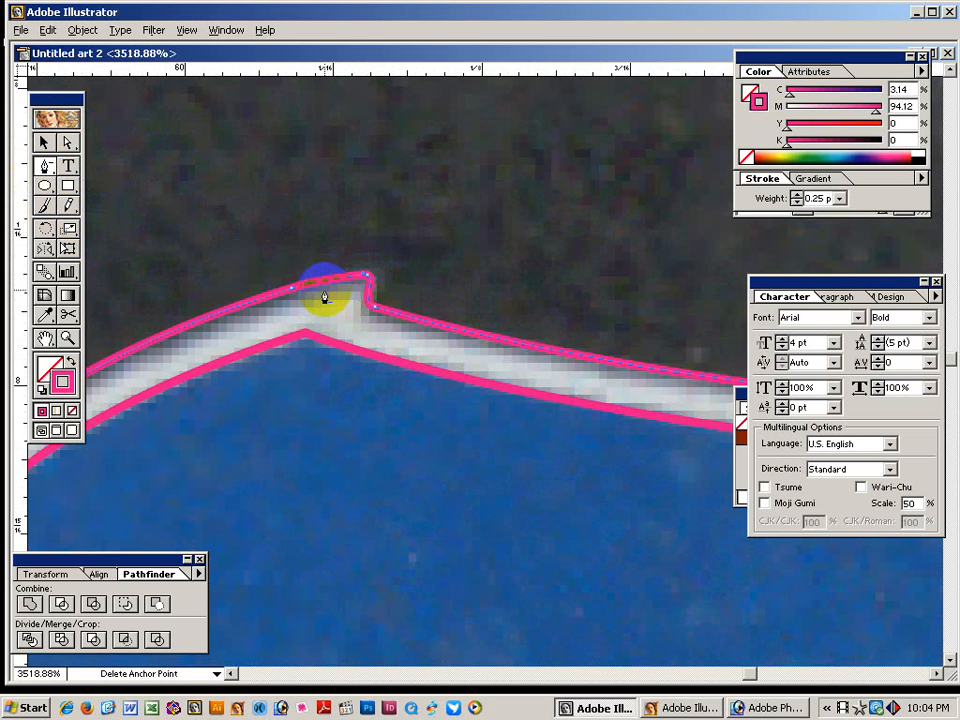
left_click(66, 142)
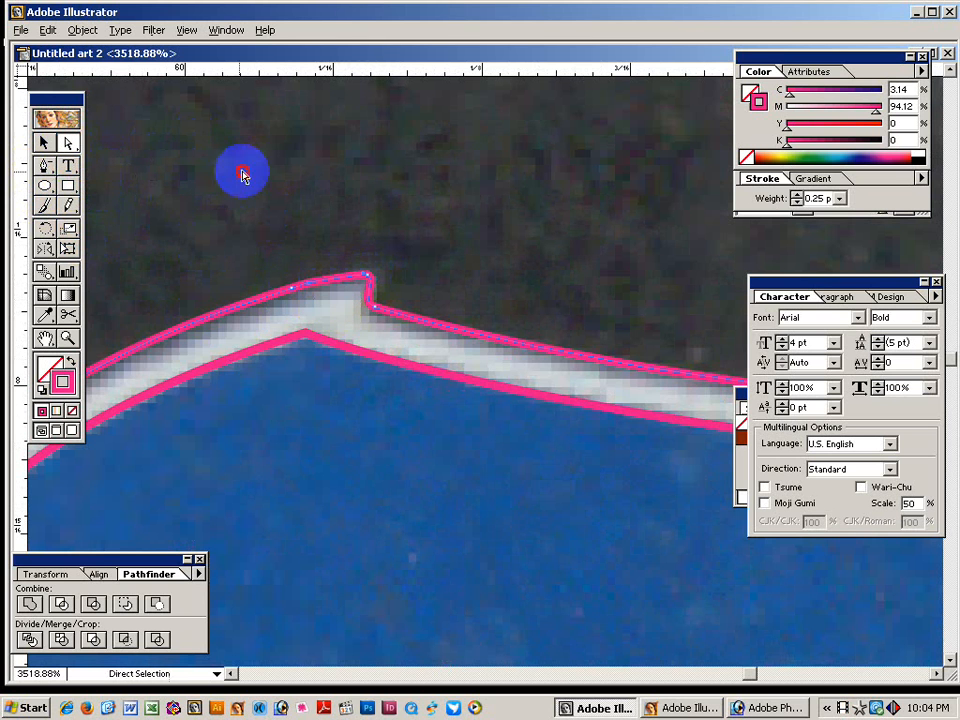
left_click(363, 305)
left_click(388, 334, "ctrl+alt")
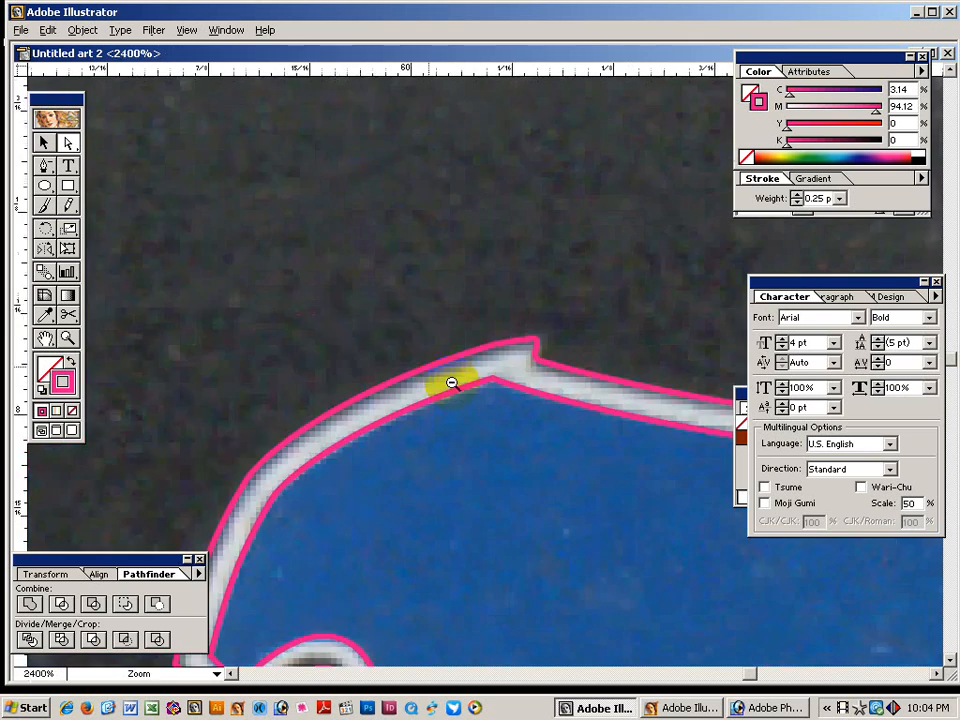
left_click(450, 379, "ctrl+alt")
left_click(497, 429, "ctrl+alt")
left_click(568, 392, "ctrl+alt")
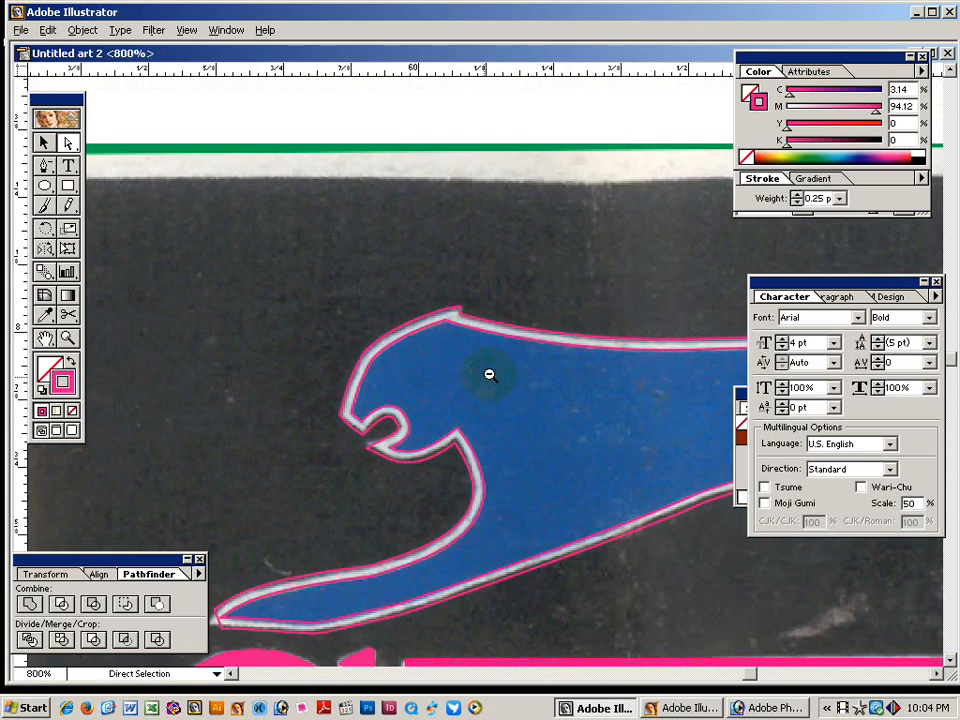
Zoom to the tail tip and pull a curve handle from the outline's tip anchor.
left_click(489, 374, "ctrl+alt")
left_click_drag(611, 386, 295, 330)
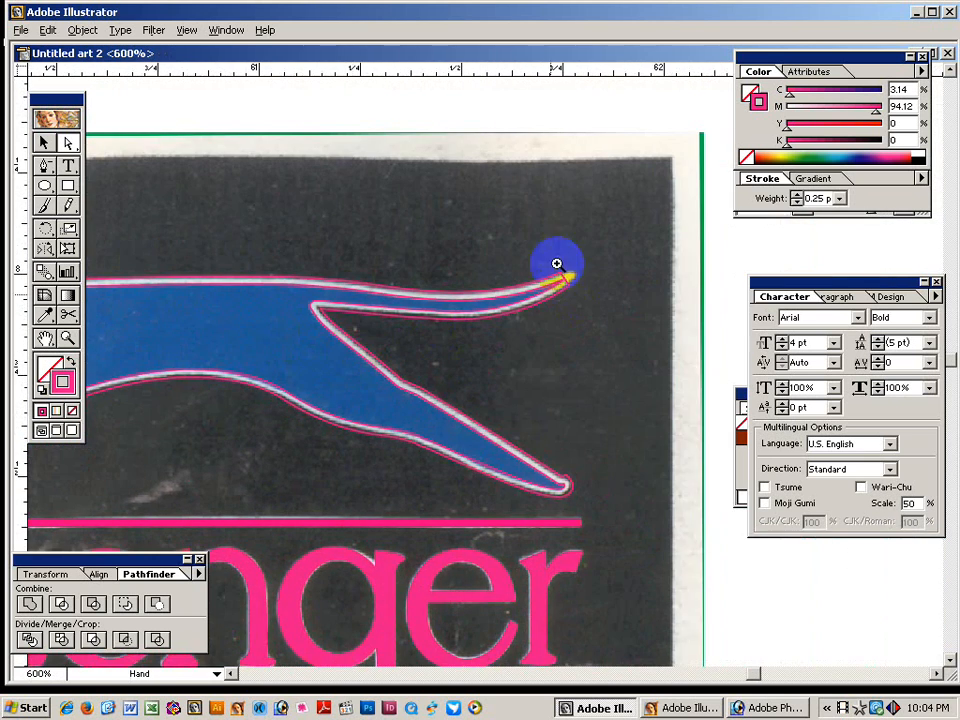
left_click_drag(654, 386, 478, 208)
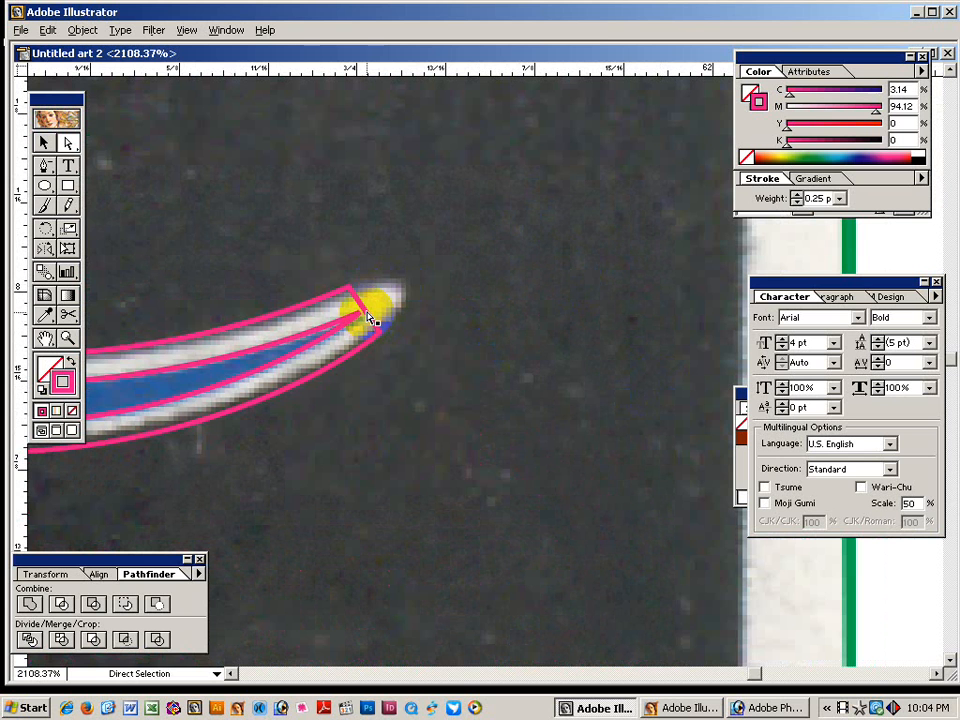
left_click(370, 318)
left_click(44, 170)
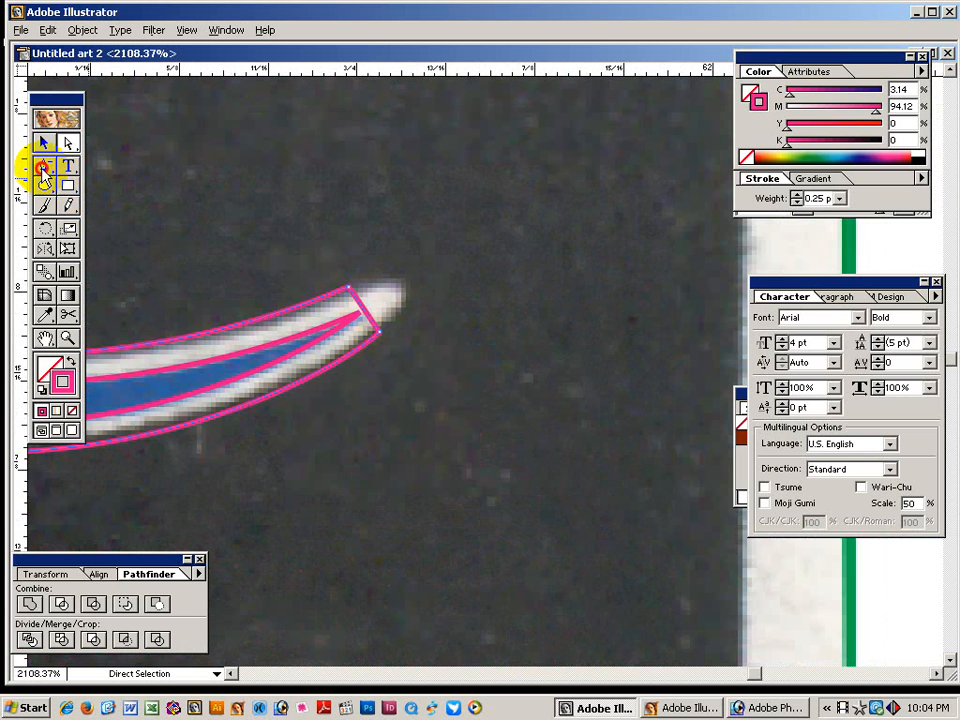
left_click_drag(44, 171, 84, 174)
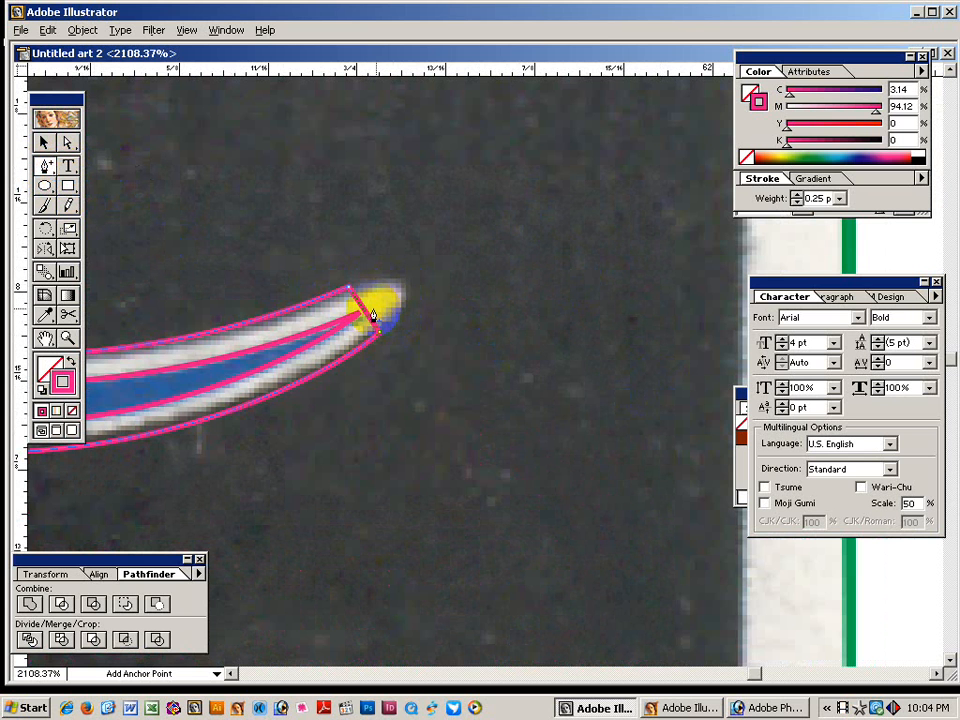
key("a")
left_click(131, 171)
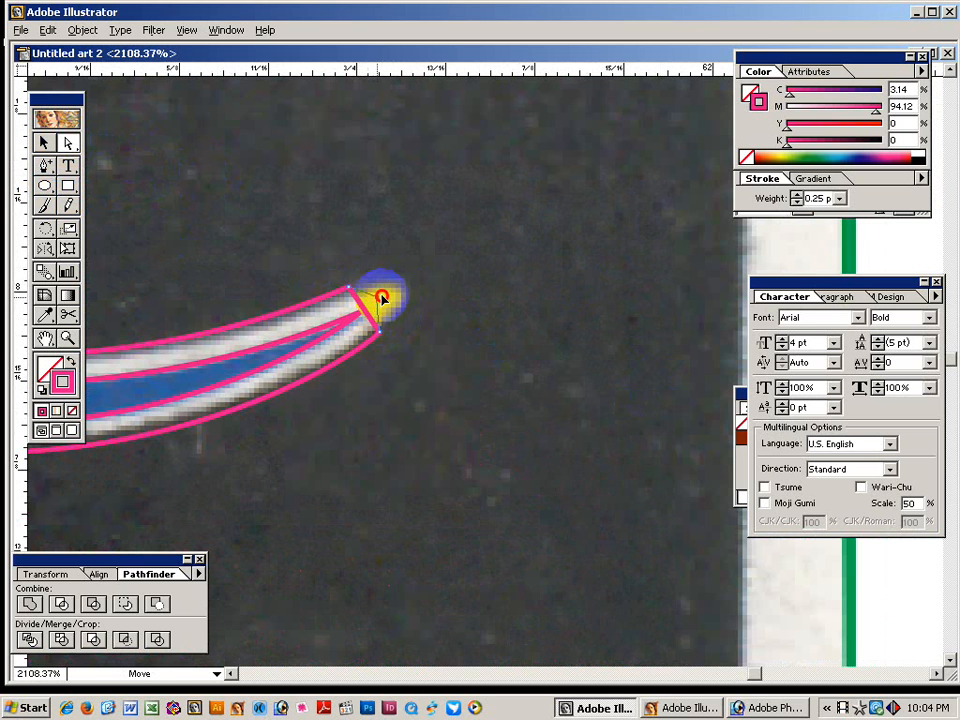
left_click_drag(381, 298, 404, 287)
Convert the outline's tail-tip anchor to a smooth point and check its handles.
left_click_drag(44, 166, 134, 169)
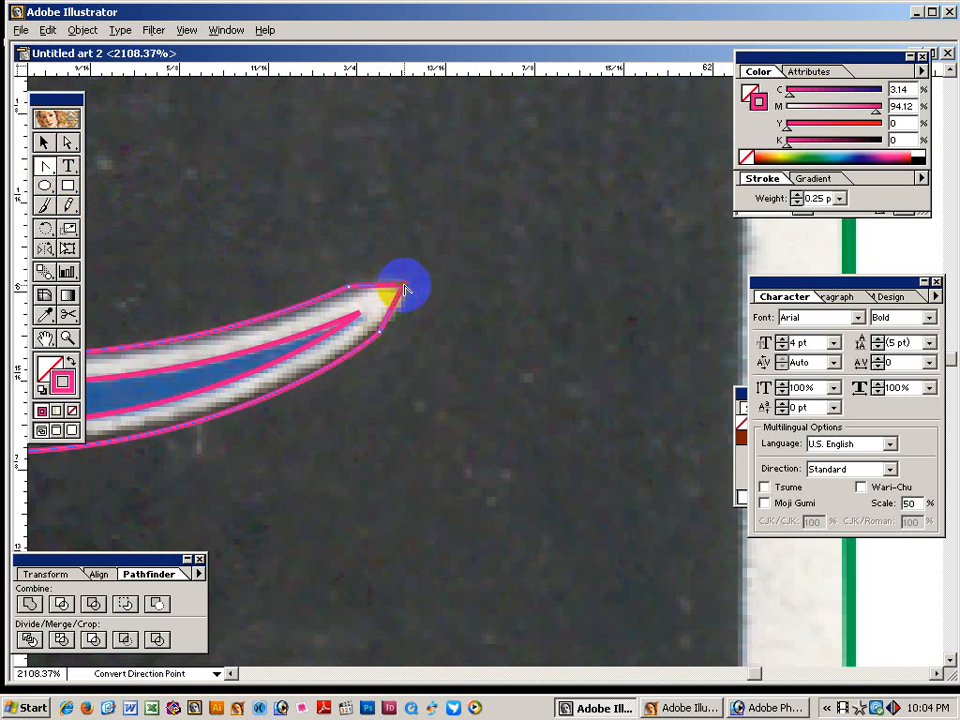
left_click_drag(405, 290, 388, 271)
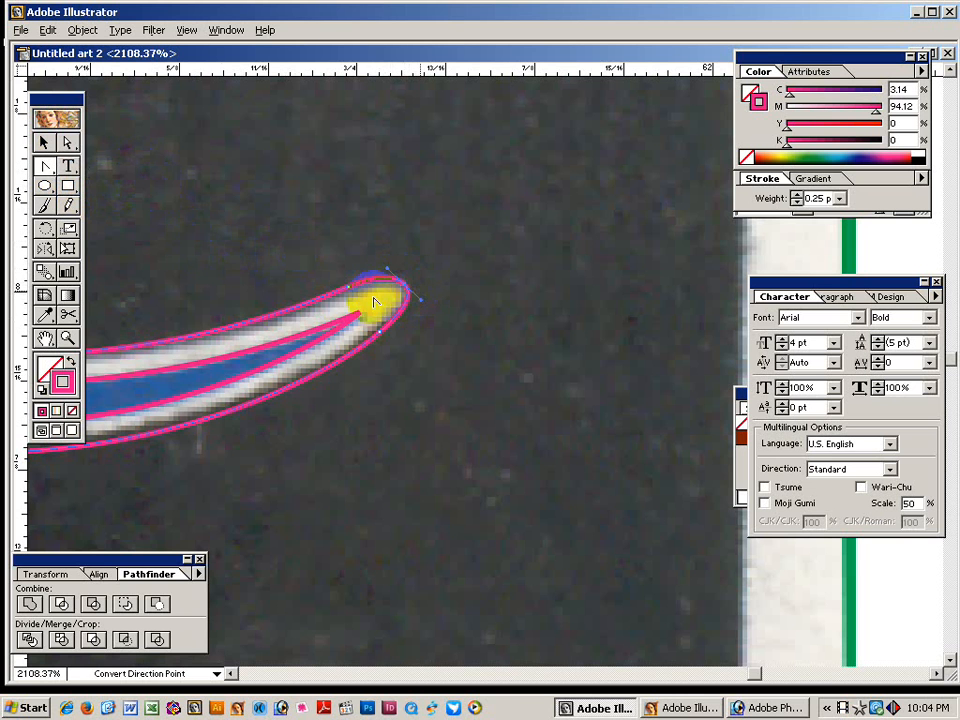
left_click(67, 143)
left_click(189, 150)
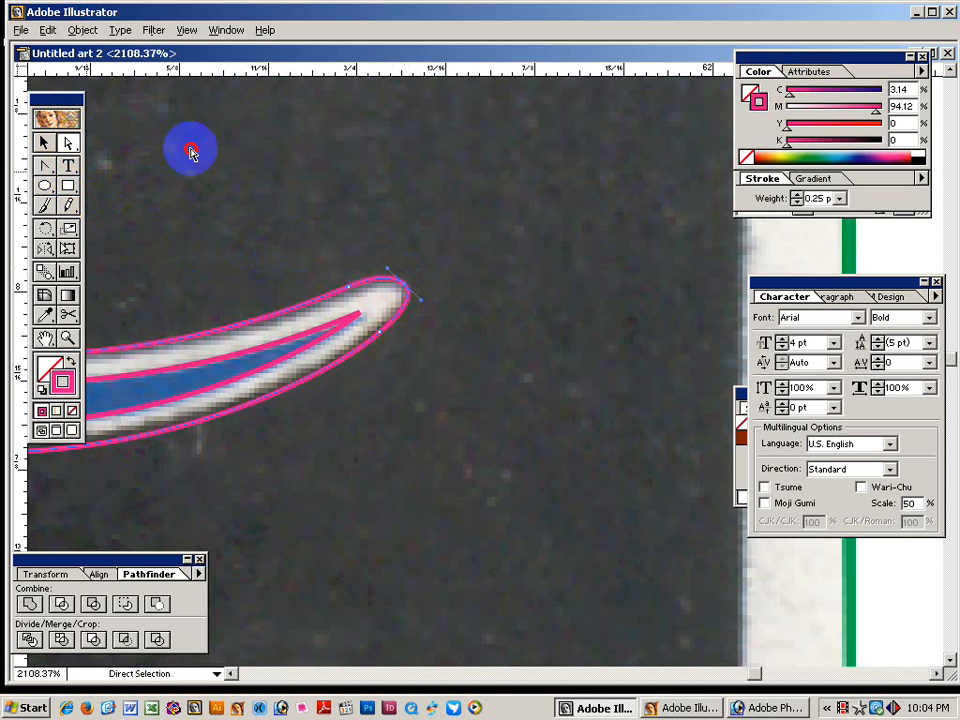
left_click(407, 291)
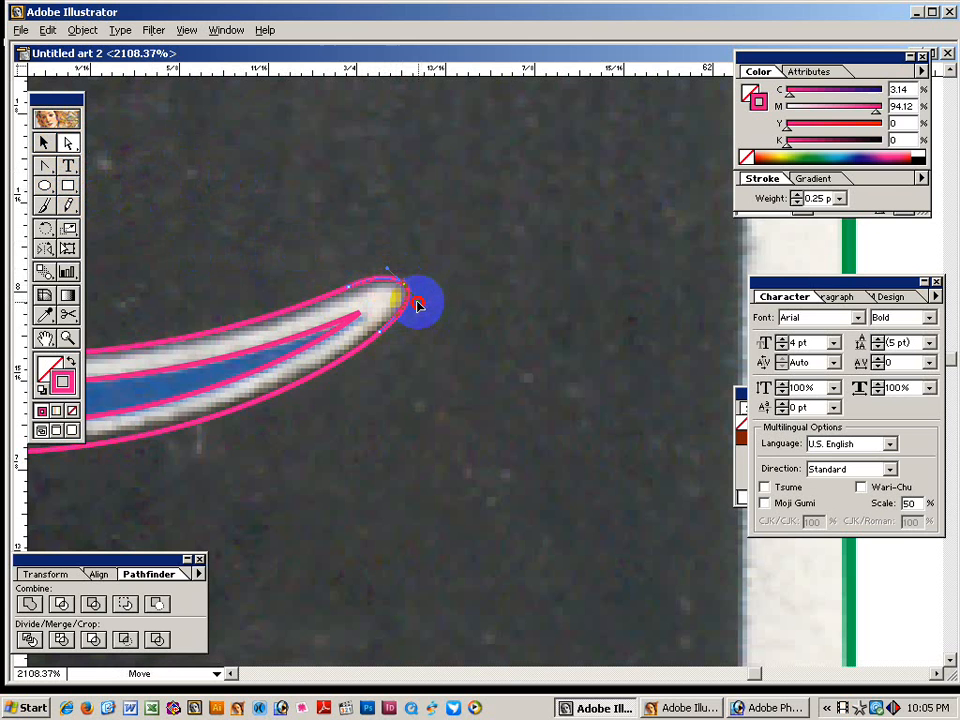
left_click(403, 296)
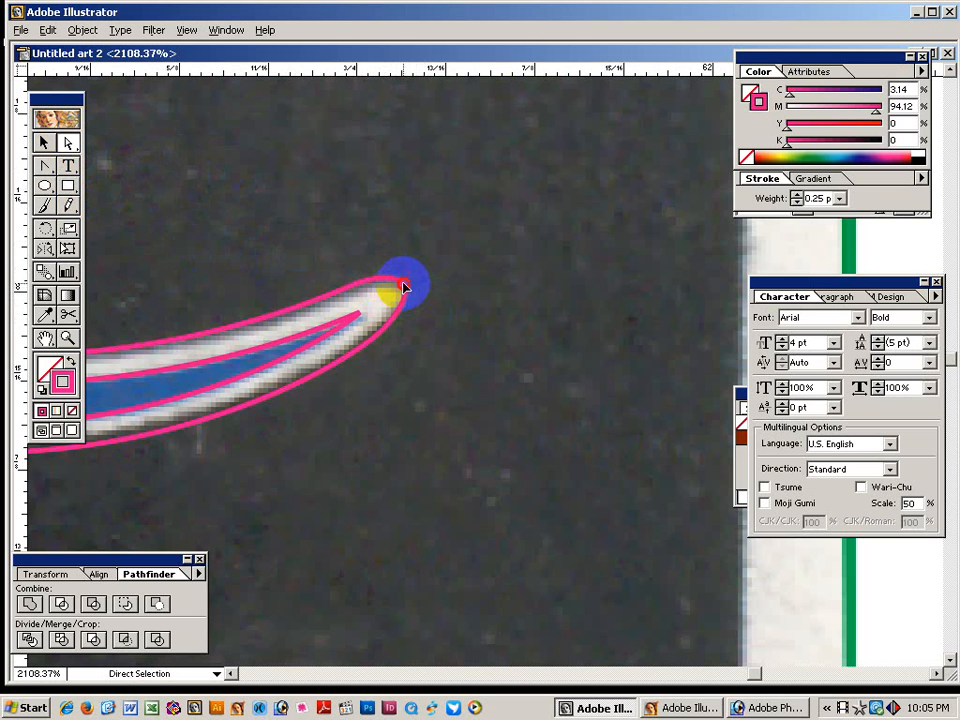
left_click(391, 273)
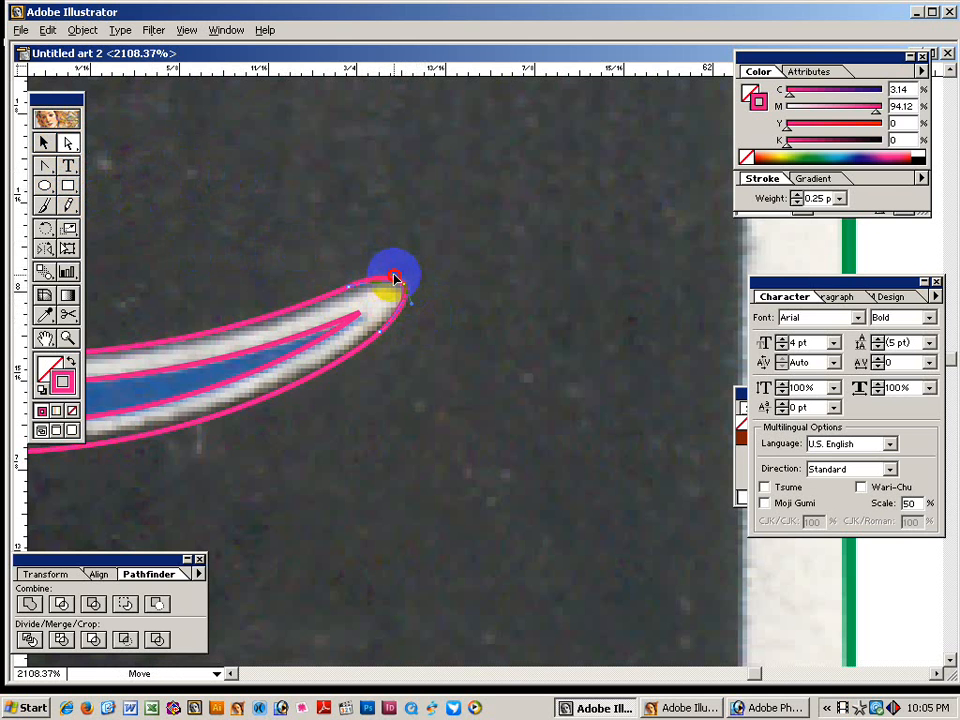
left_click(443, 285)
left_click(385, 312)
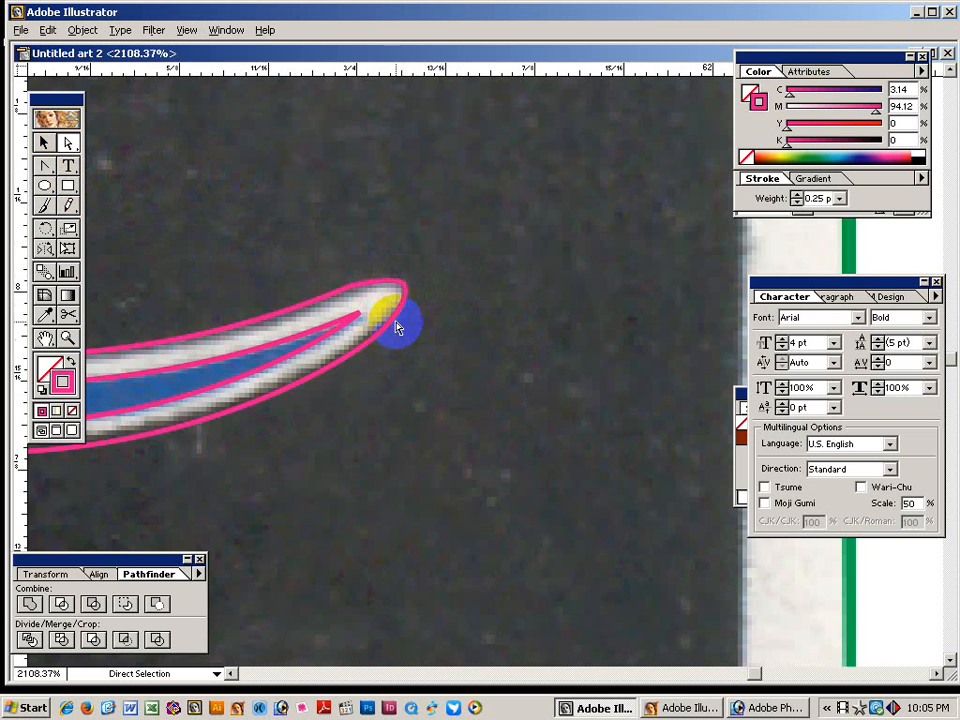
At the cat's front paw, move the outline's tip point up and delete the extra anchor.
left_click(388, 384, "ctrl+alt")
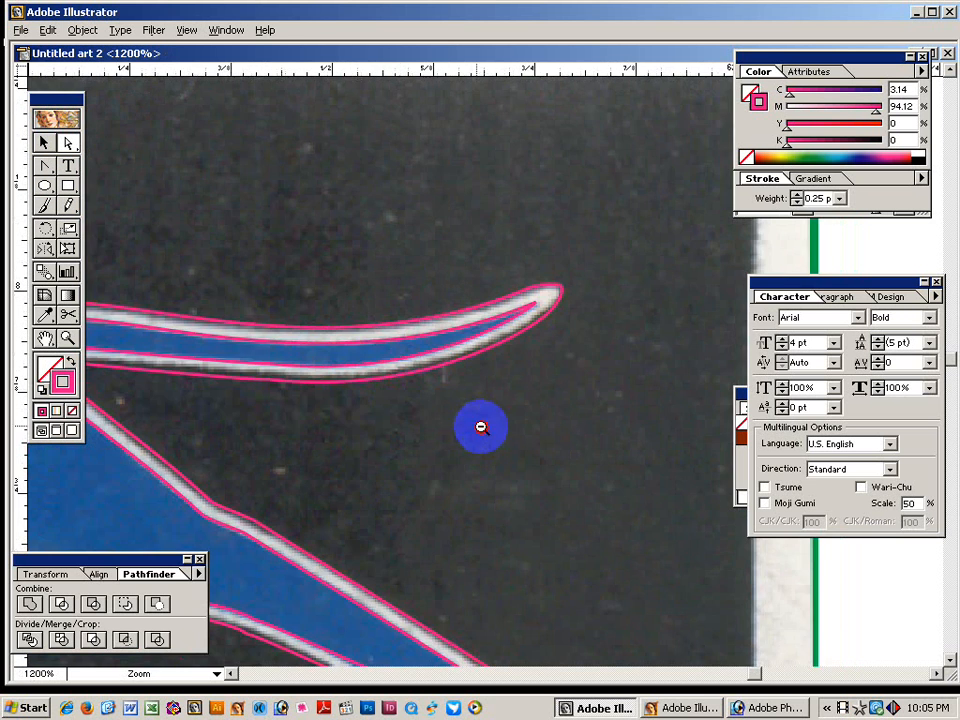
left_click(482, 426, "ctrl+alt")
left_click_drag(516, 517, 513, 483)
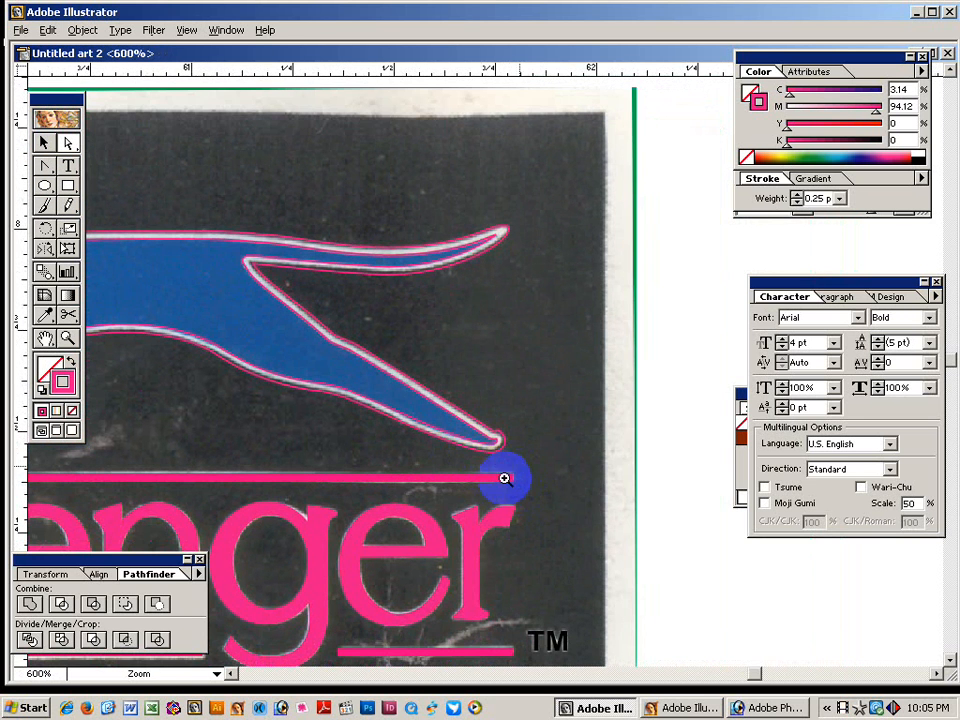
left_click(337, 447, "alt")
left_click(228, 400, "alt")
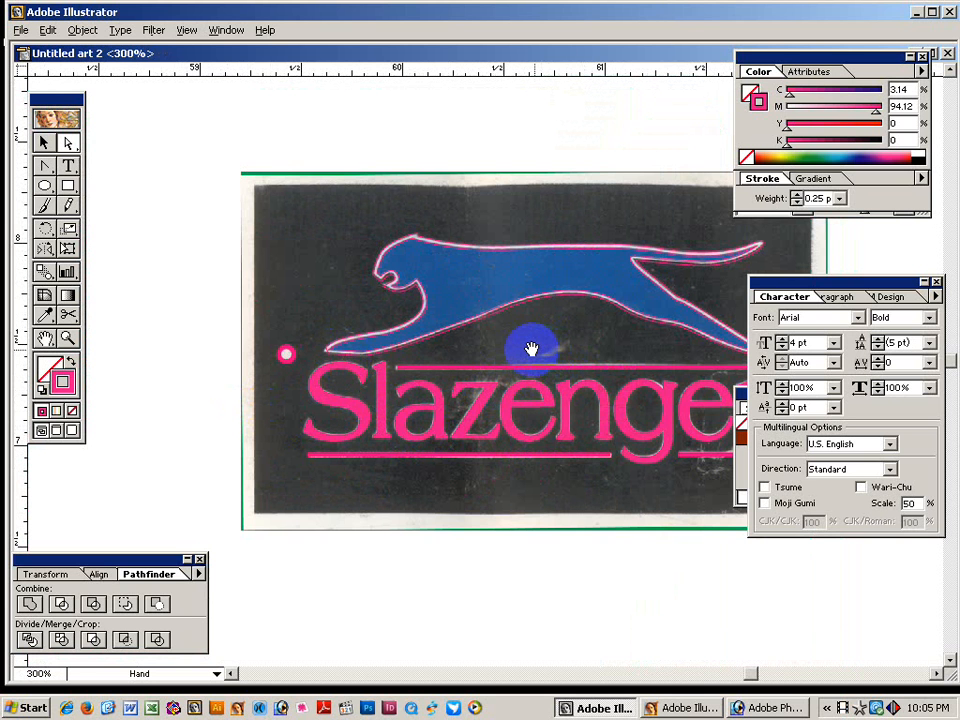
key("ctrl+space")
left_click_drag(289, 300, 422, 422)
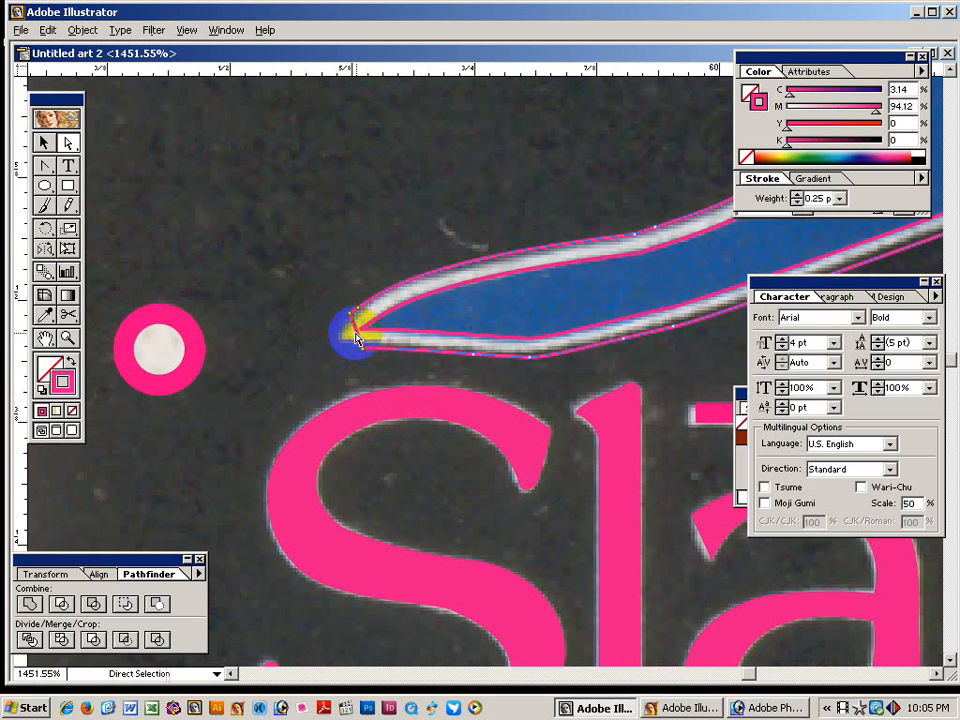
left_click_drag(43, 163, 132, 211)
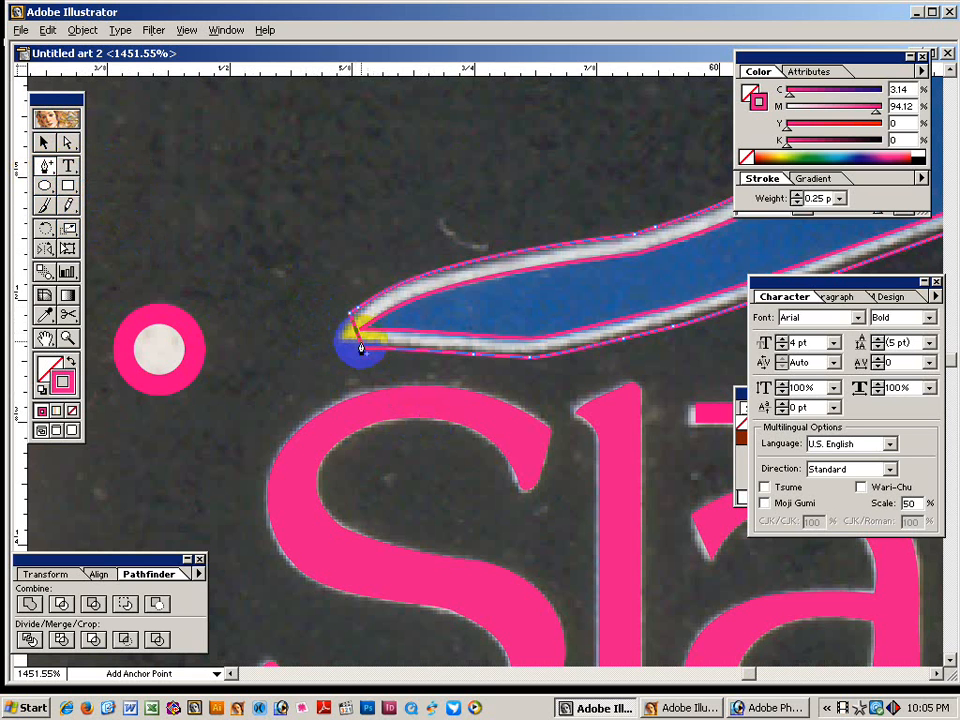
left_click(67, 142)
left_click_drag(364, 358, 350, 334)
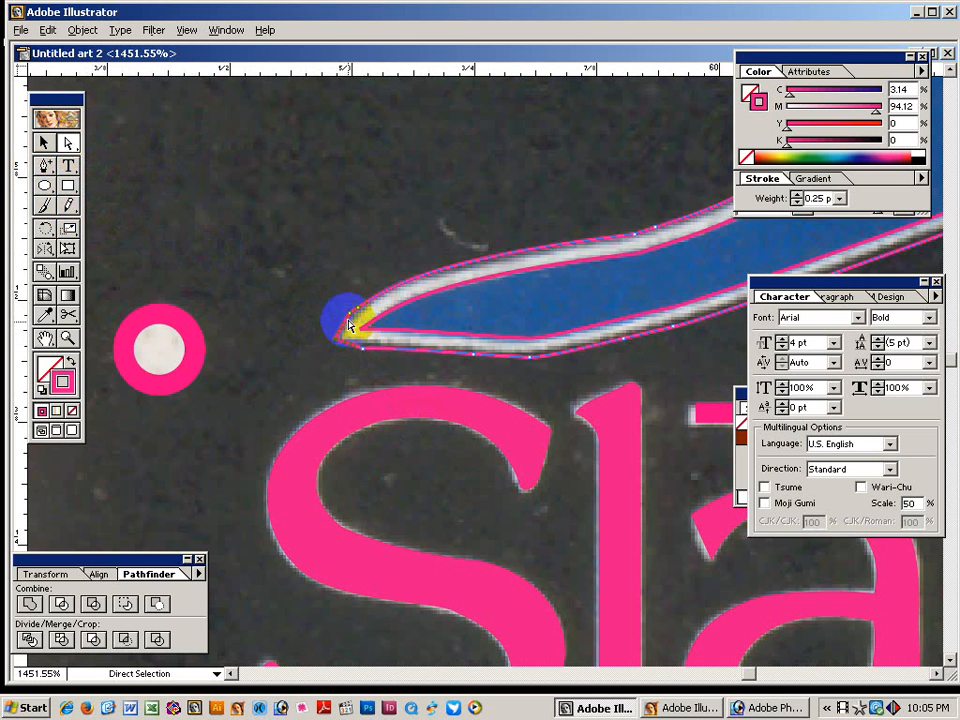
left_click(47, 170)
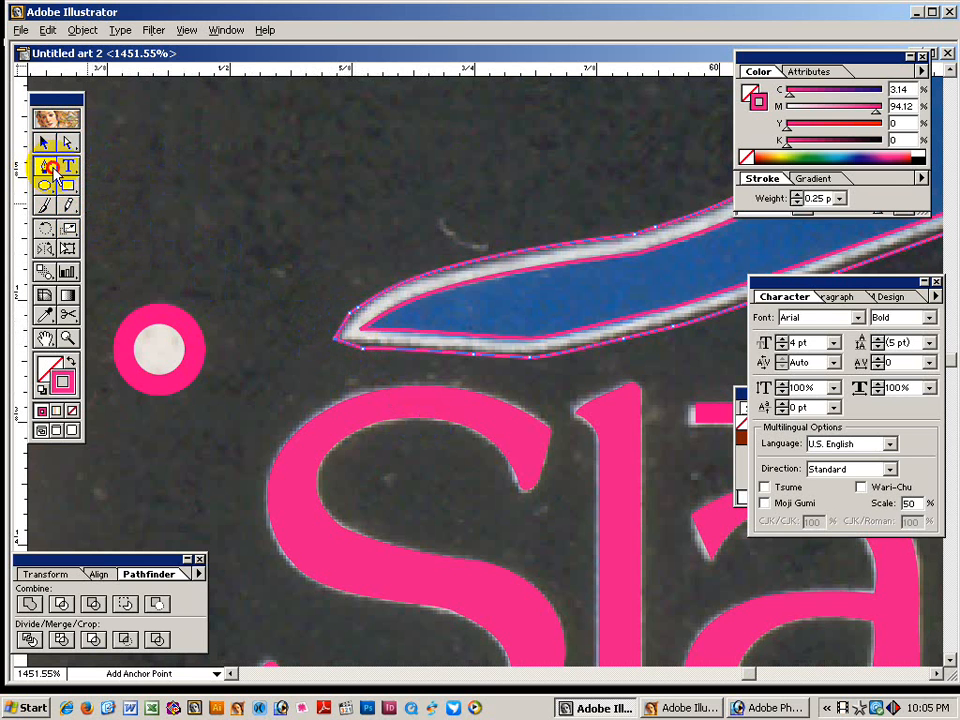
left_click_drag(55, 175, 98, 166)
left_click(351, 321)
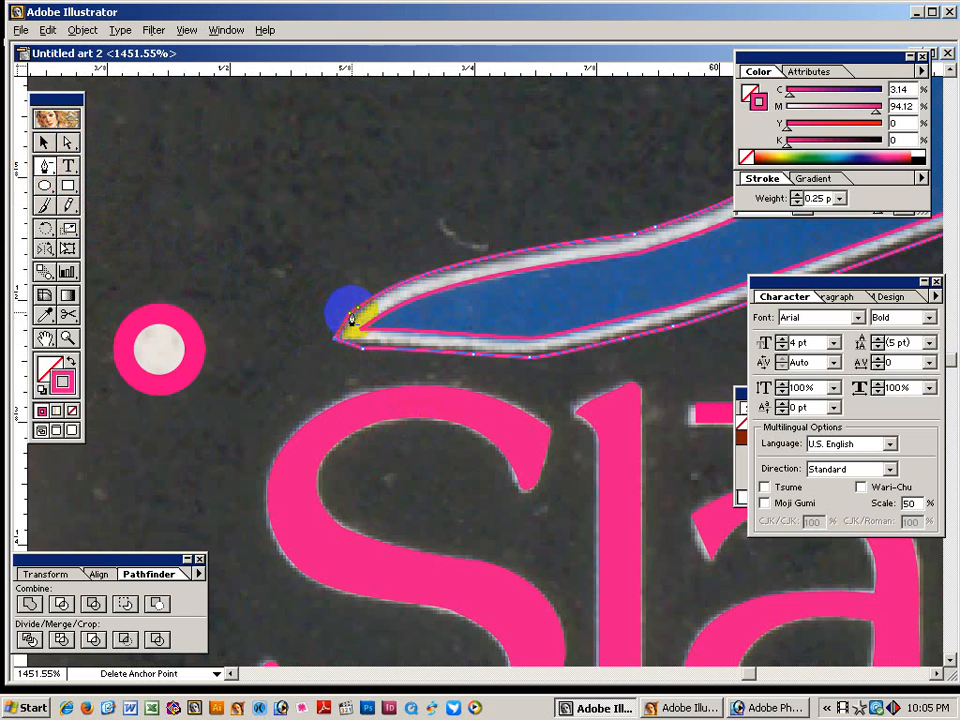
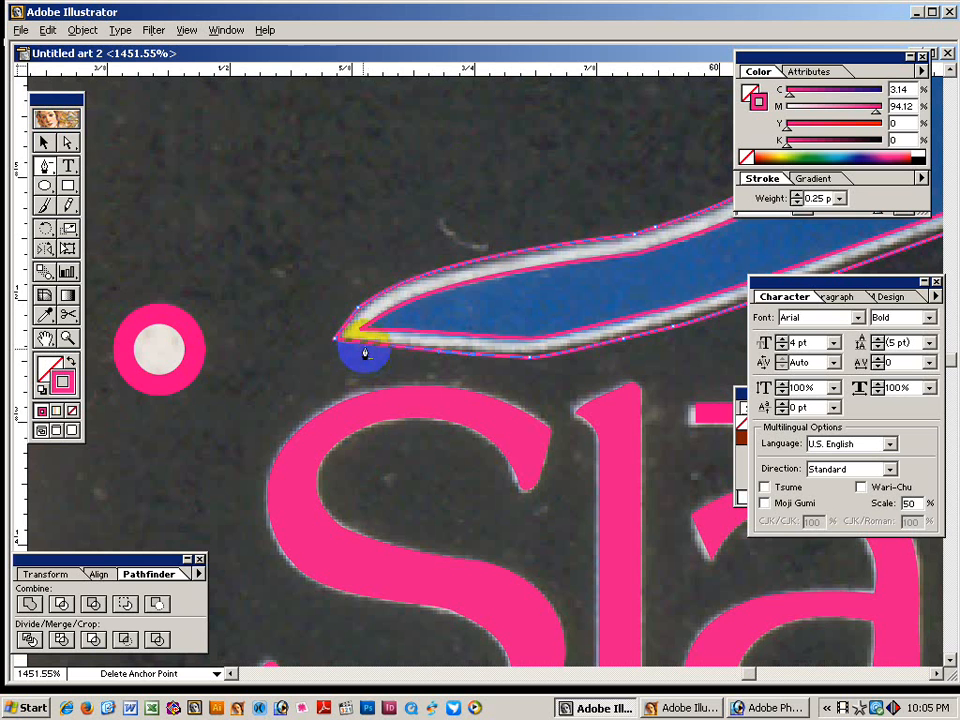
Zoom out from 1451% to 200% so the whole traced Slazenger logo is visible.
left_click(66, 143)
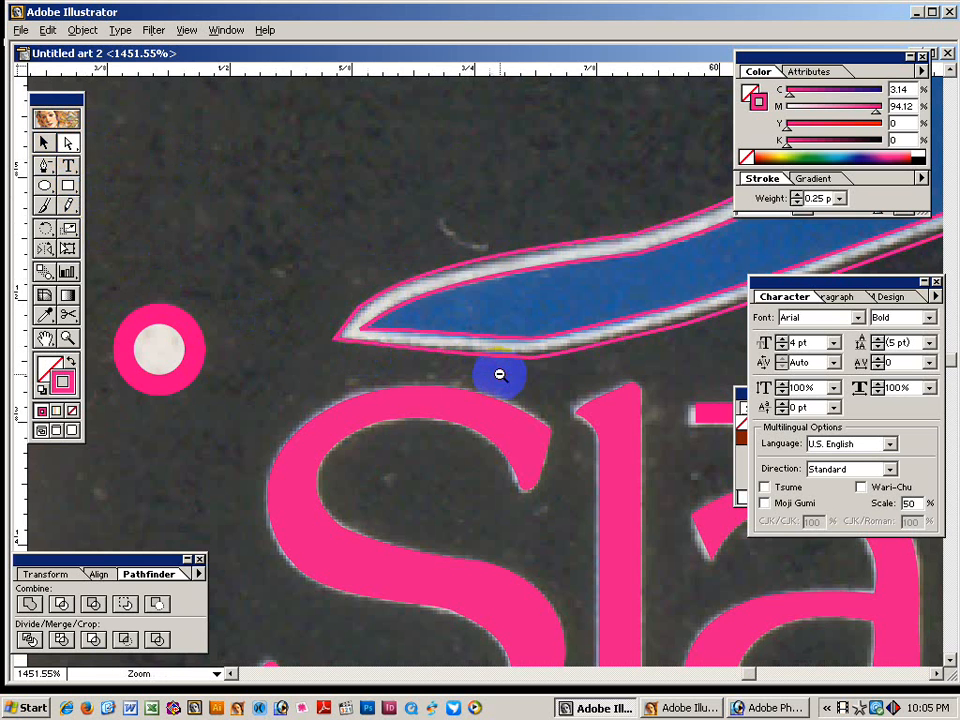
left_click(561, 296, "alt")
left_click(561, 330, "alt")
left_click(566, 330, "alt")
left_click(566, 331, "alt")
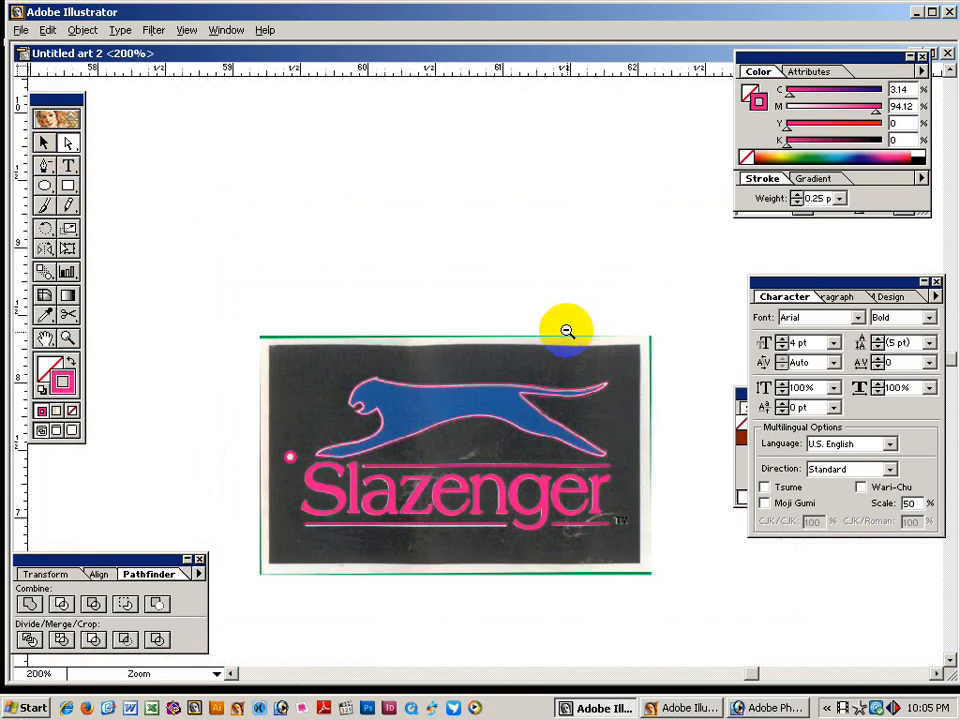
Draw a rectangle frame covering the whole traced logo.
key("space")
left_click_drag(561, 450, 515, 314)
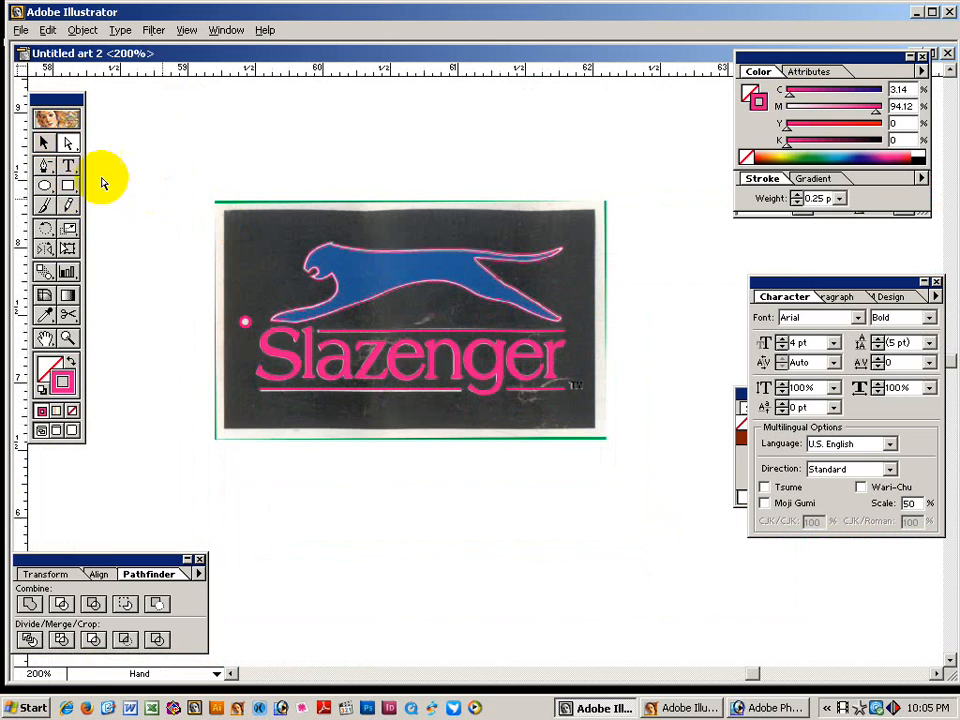
left_click(68, 186)
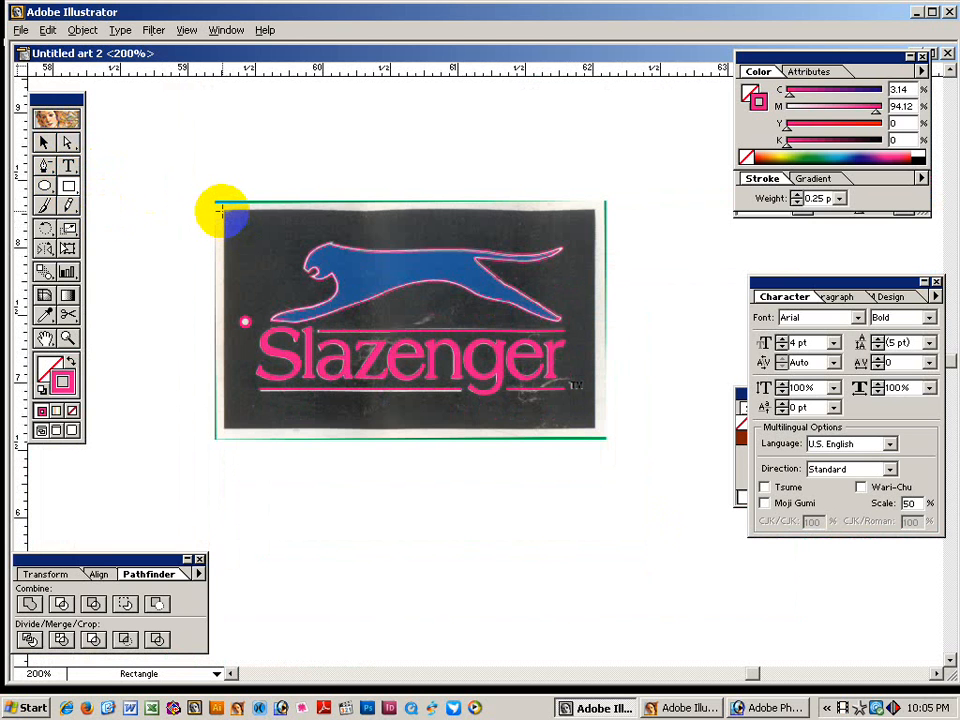
left_click_drag(222, 211, 594, 428)
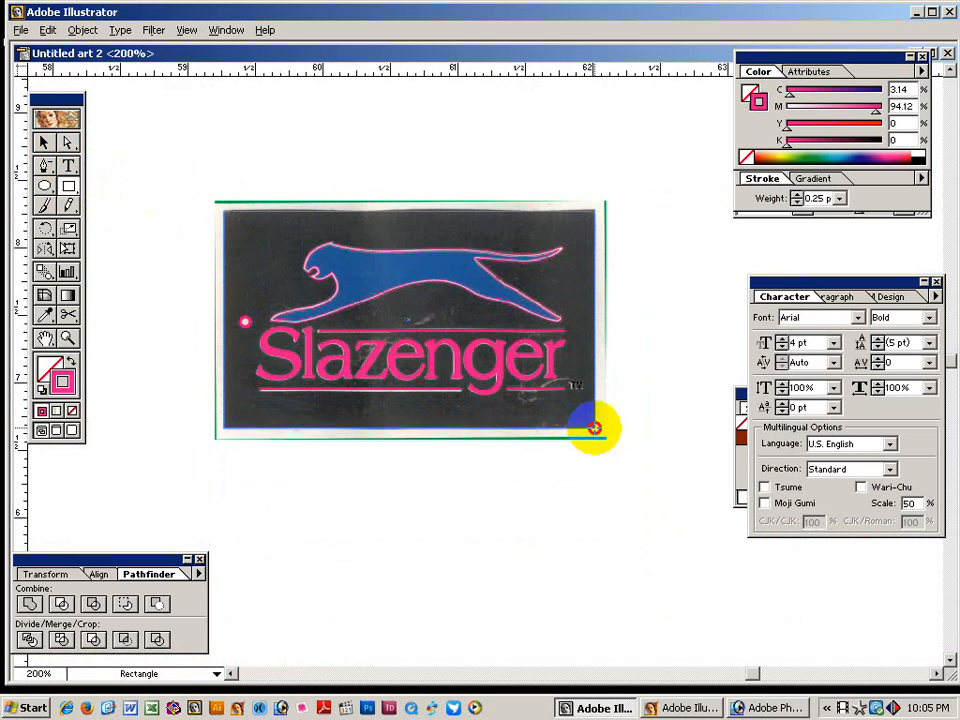
Select the traced logo with its rectangle and move it right of the scanned photo.
left_click(43, 142)
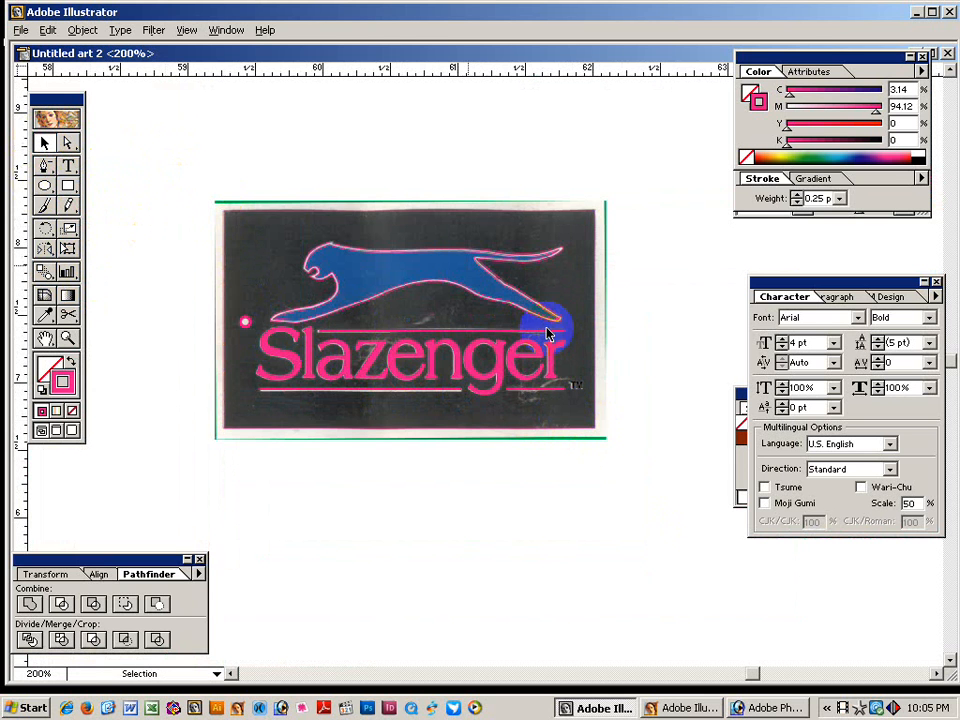
left_click(550, 395, "ctrl+alt")
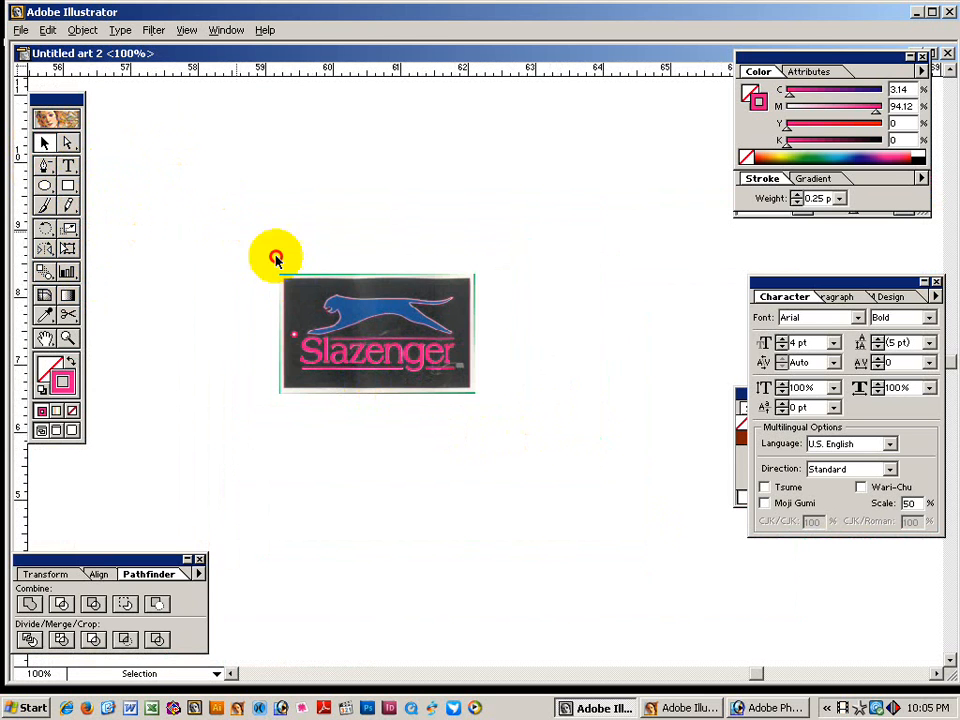
left_click_drag(276, 259, 542, 467)
left_click_drag(409, 363, 510, 357)
left_click(517, 455)
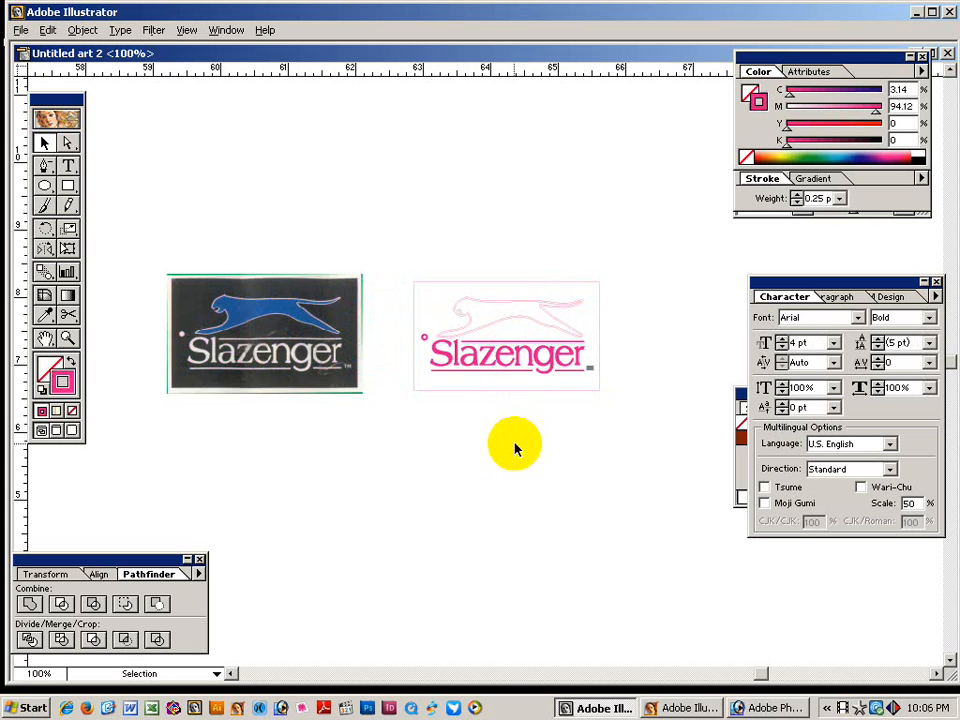
Adjust the view so the traced logo and the scanned photo logo both show.
key("z")
left_click_drag(722, 511, 506, 446)
key("ctrl+a")
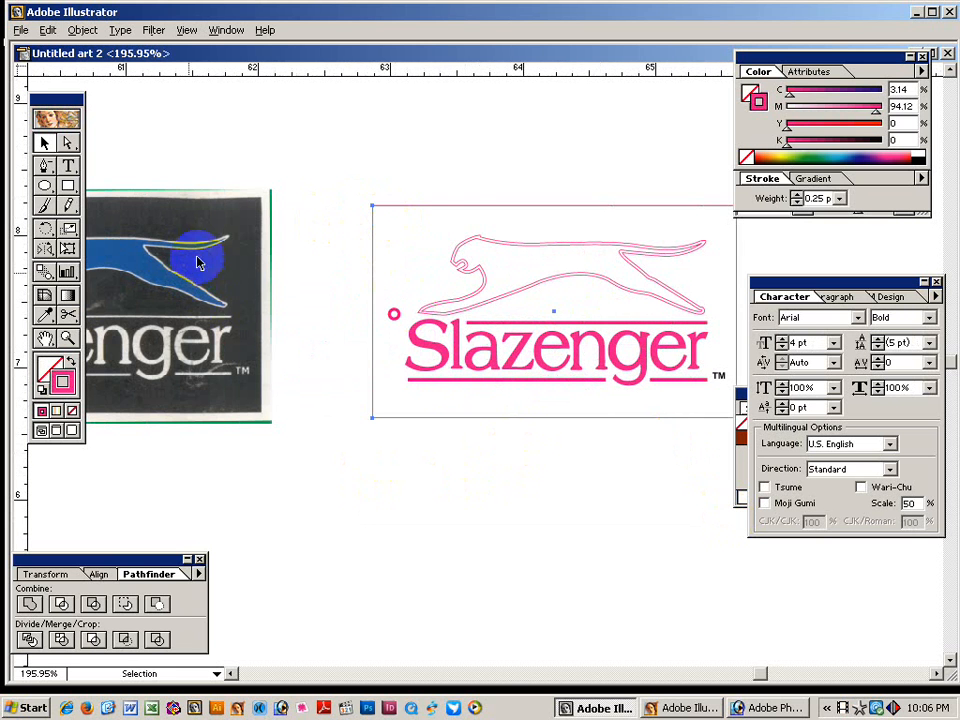
left_click_drag(193, 332, 332, 336)
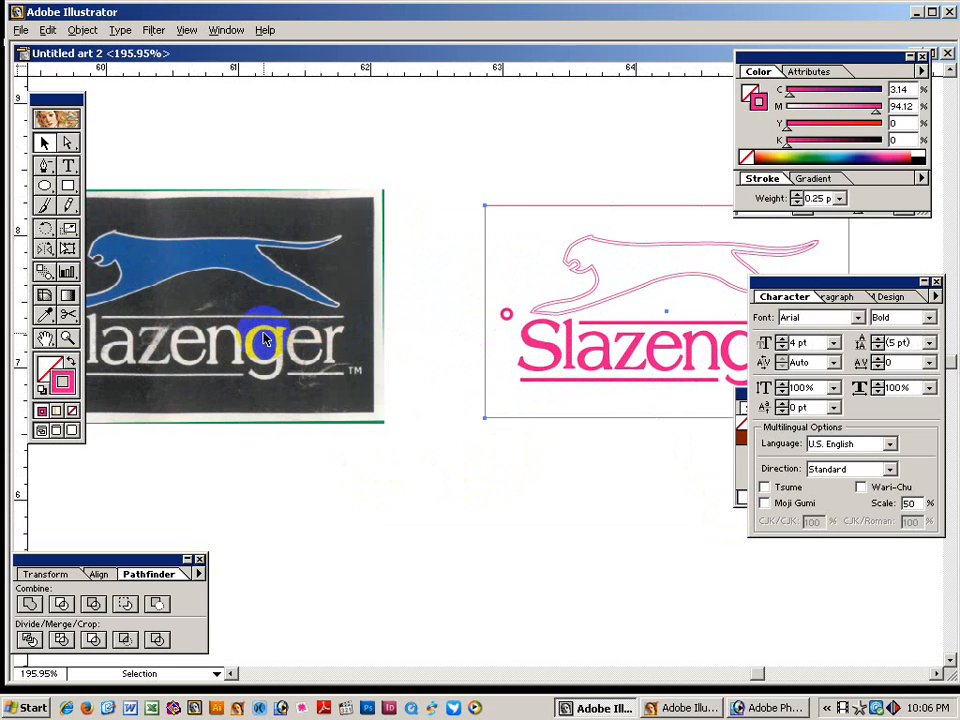
left_click_drag(197, 285, 261, 285)
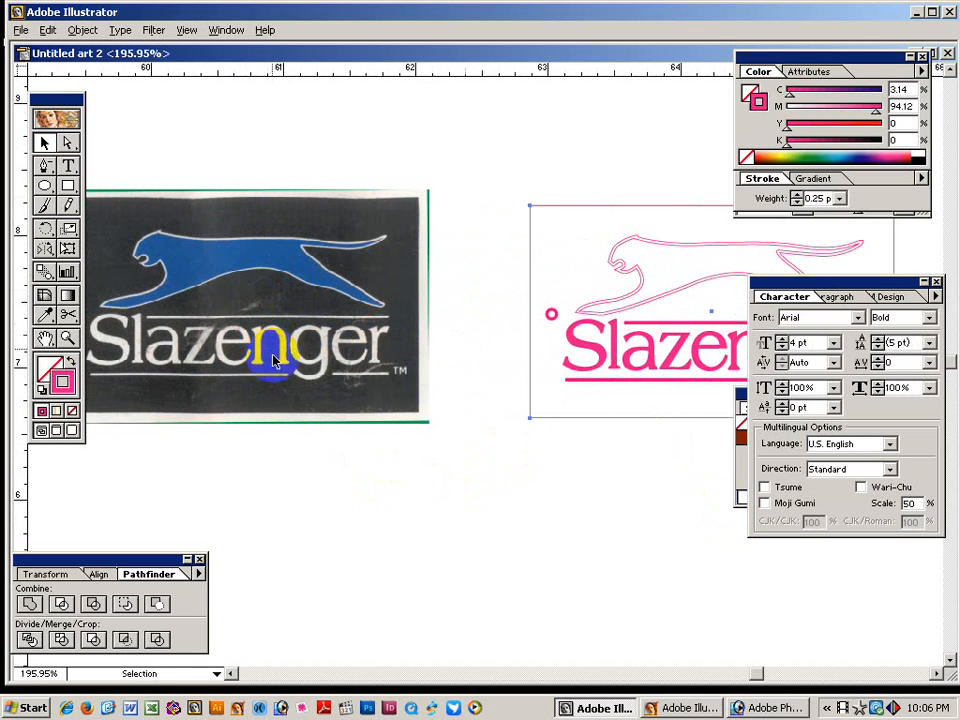
left_click_drag(561, 186, 560, 230)
left_click_drag(530, 183, 570, 223)
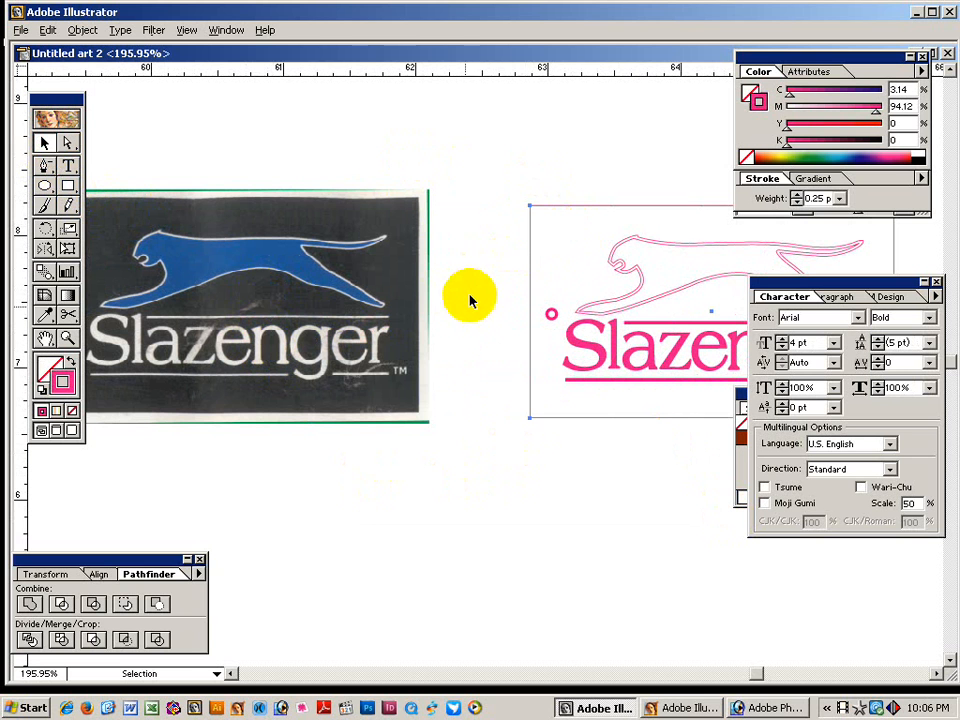
left_click_drag(531, 189, 561, 227)
key("space")
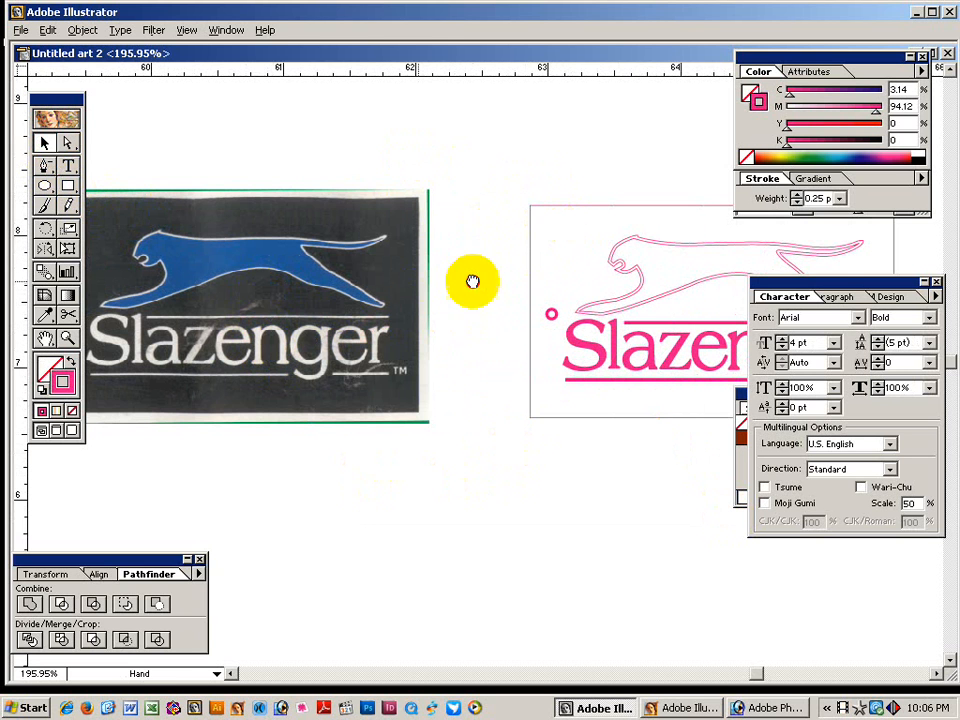
left_click_drag(472, 281, 517, 281)
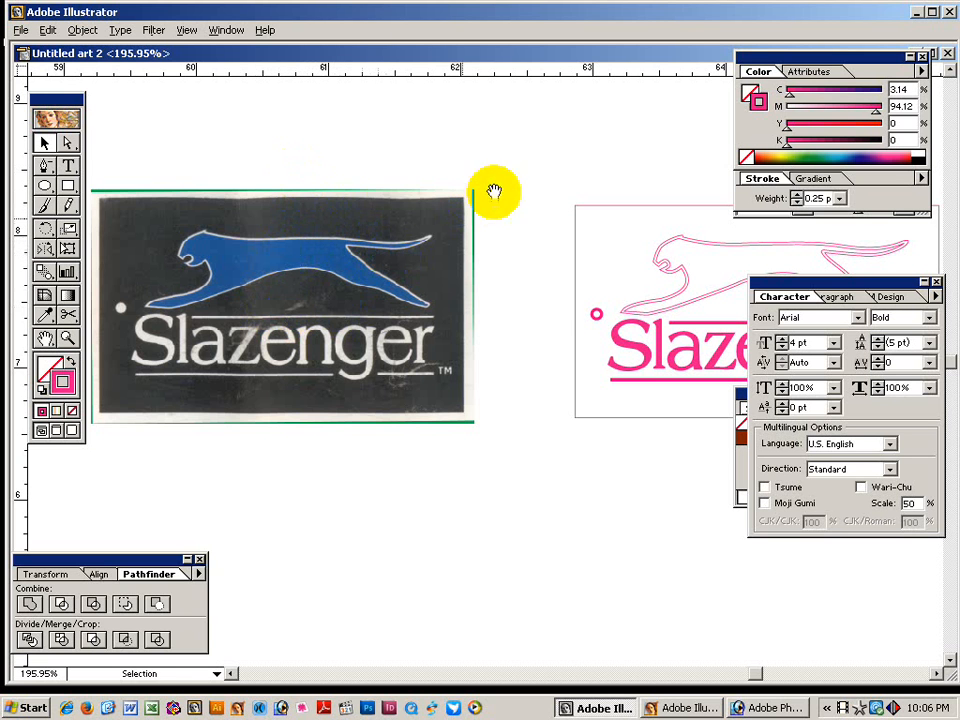
left_click_drag(493, 197, 400, 193)
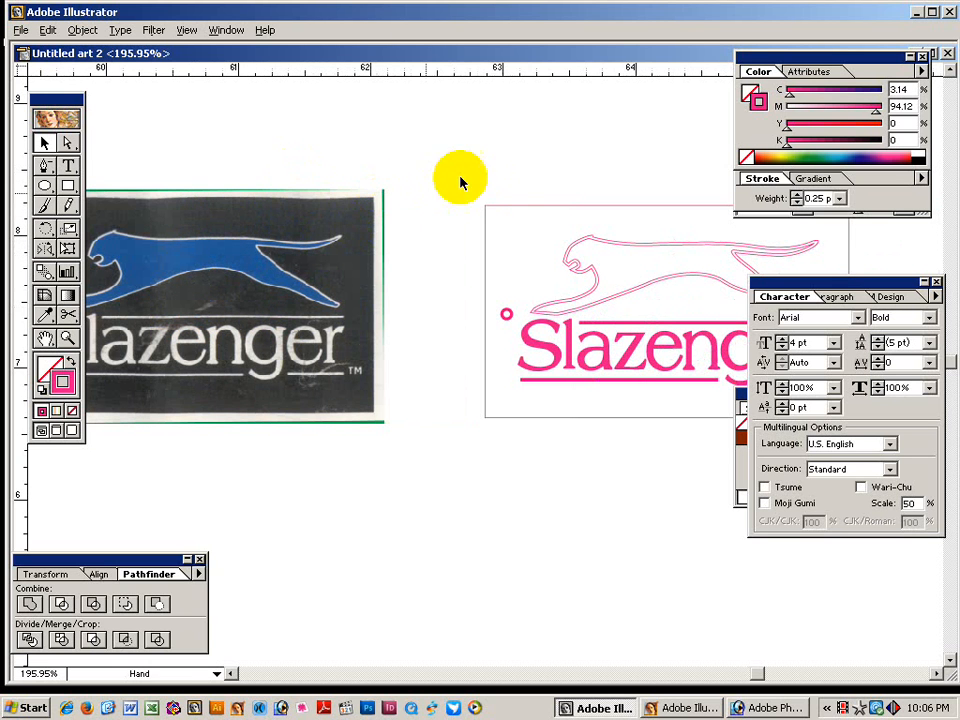
Give the badge rectangle a solid black fill with no stroke.
left_click(70, 364)
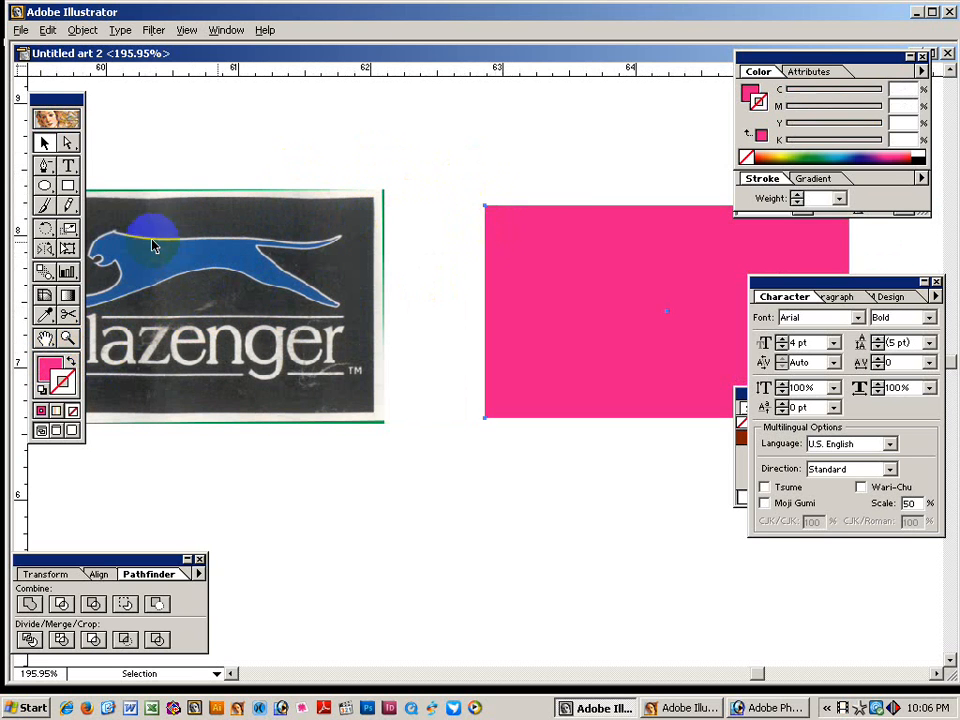
left_click(748, 93)
left_click(920, 155)
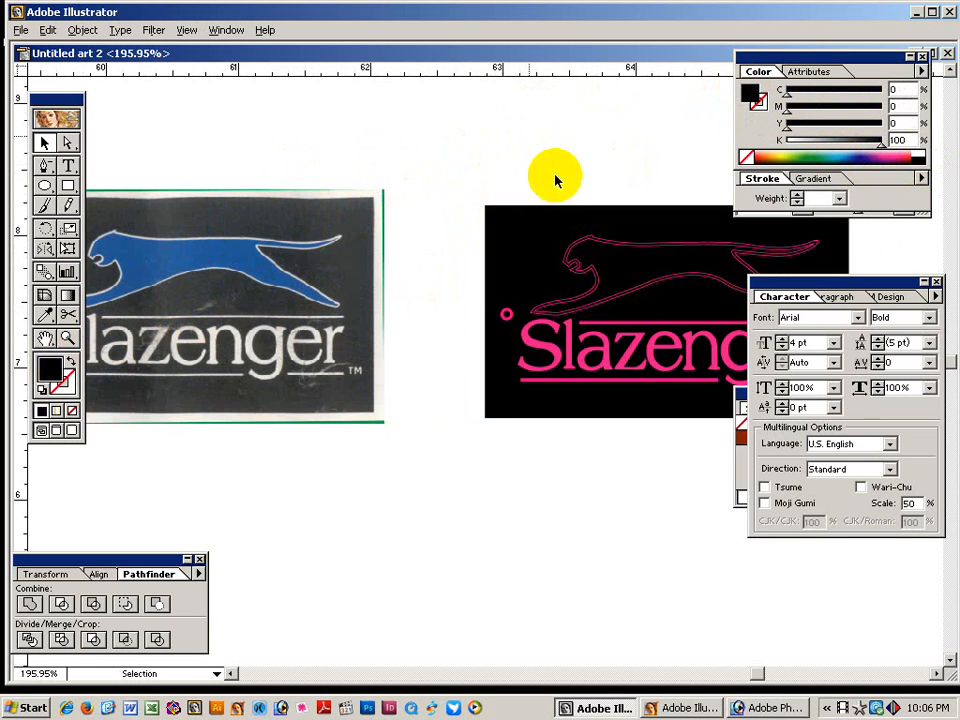
left_click_drag(587, 208, 497, 208)
Turn the cat shape into a cyan fill instead of a pink stroke.
left_click(518, 250)
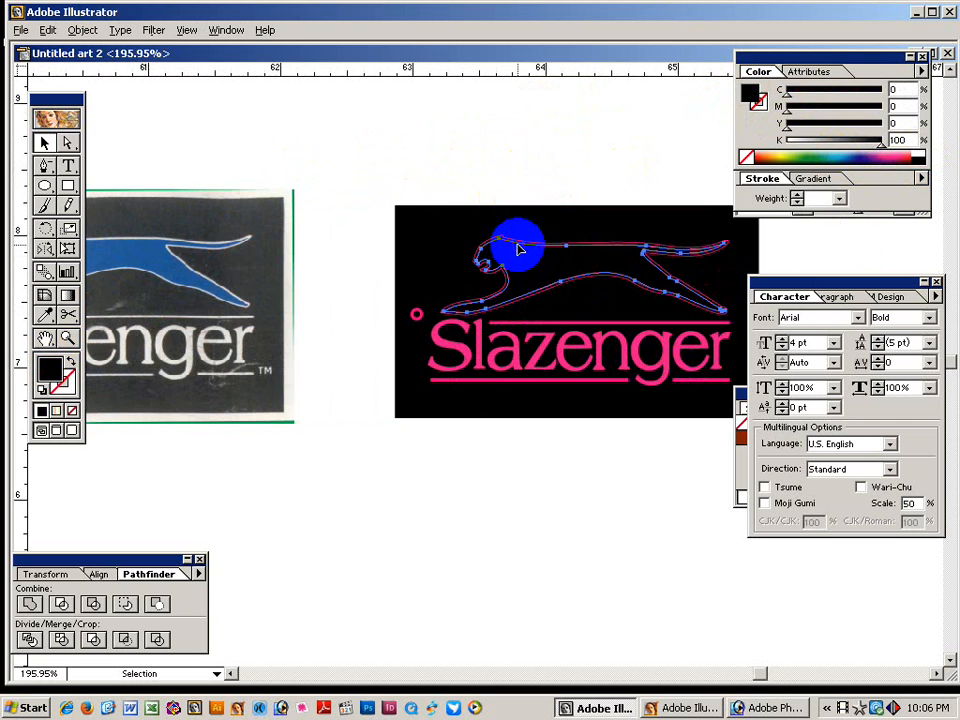
left_click(68, 364)
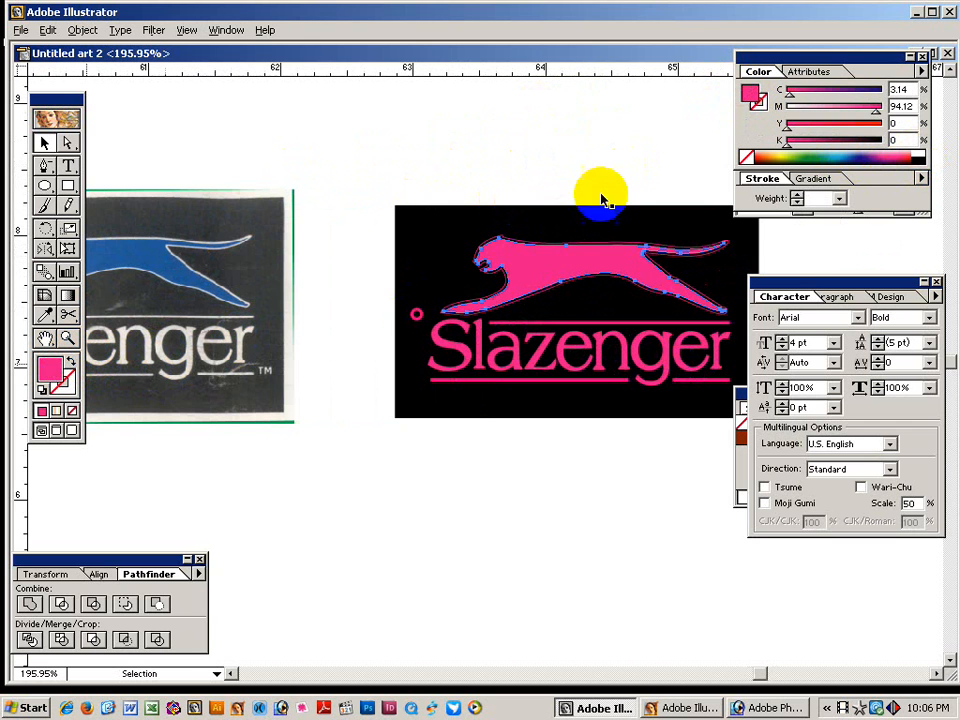
mouse_move(790, 95)
left_mouse_down()
mouse_move(882, 92)
mouse_move(787, 106)
left_mouse_up()
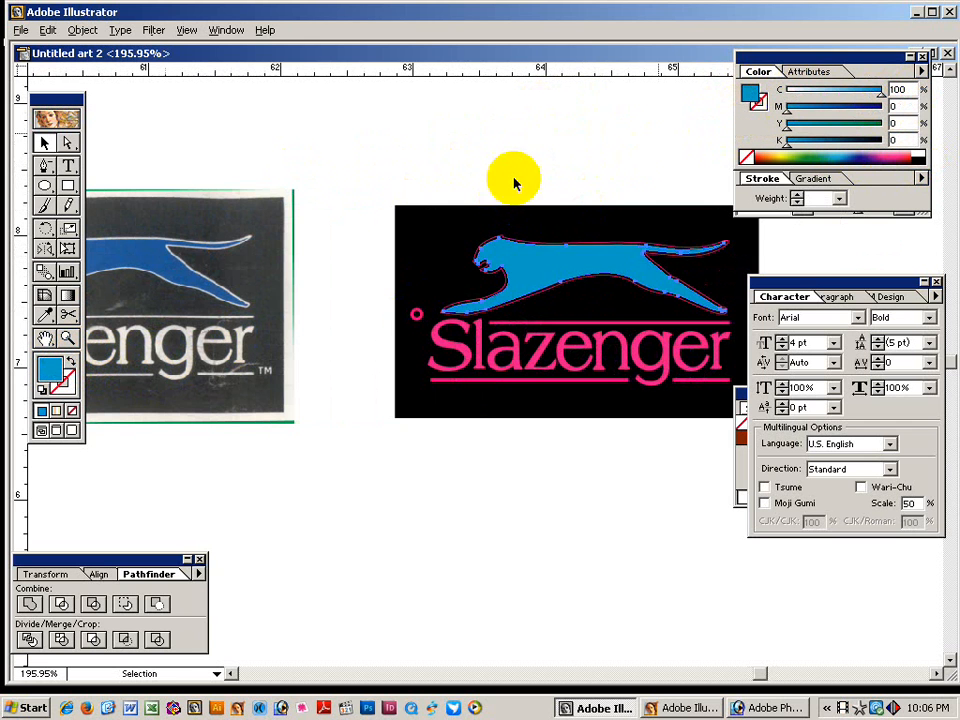
key("ctrl+space")
left_click_drag(443, 212, 670, 300)
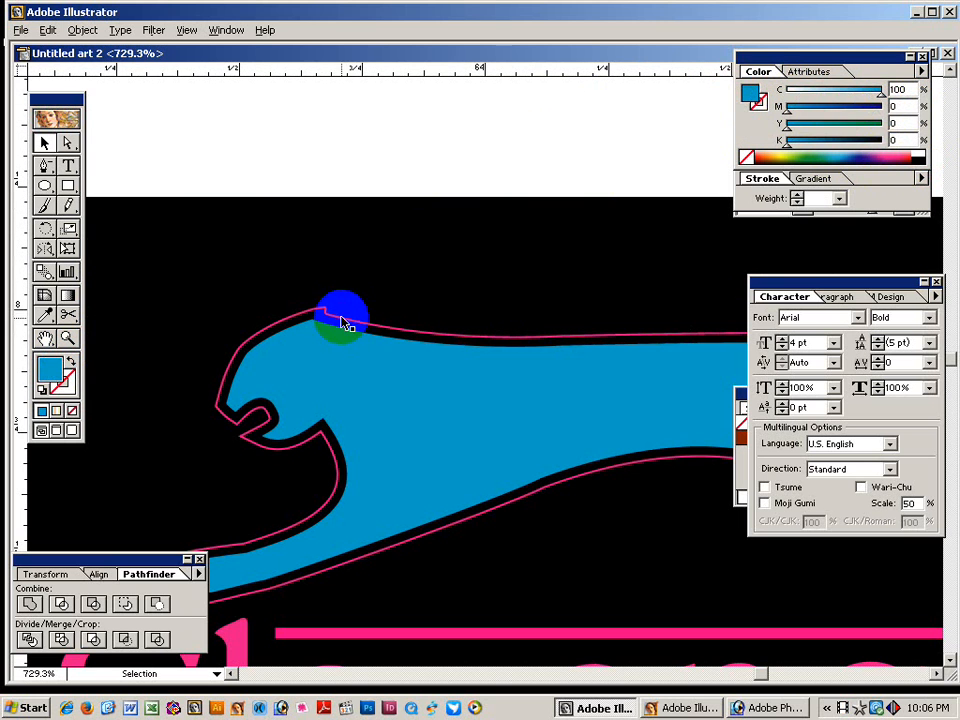
Make the pink outline around the cat a white fill.
left_click(341, 318)
left_click(69, 363)
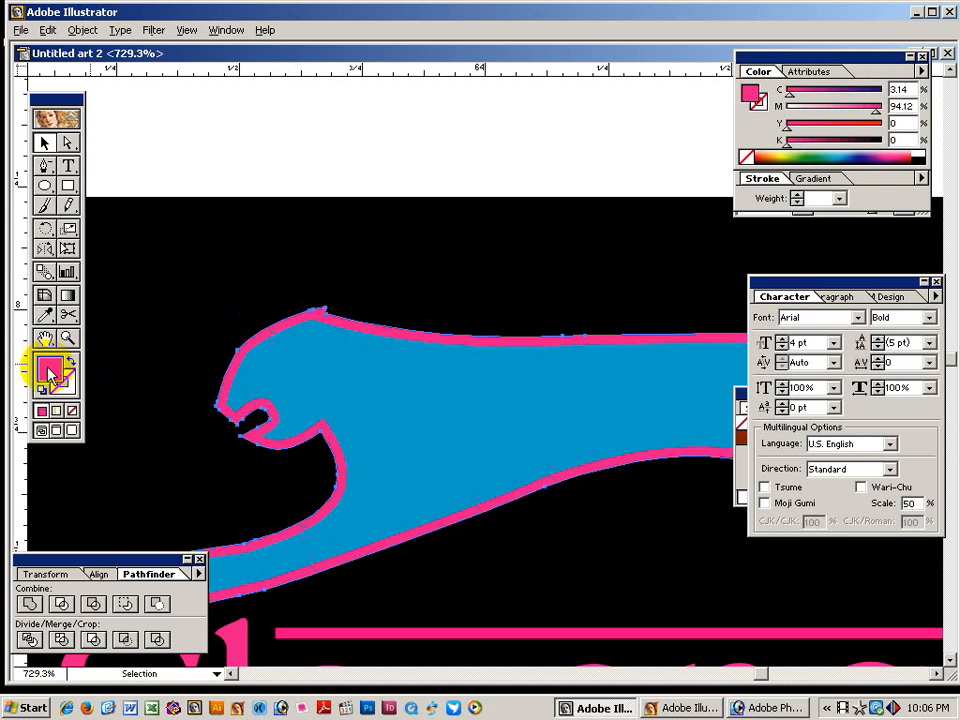
left_click(910, 151)
key("ctrl+alt+space")
left_click(537, 366)
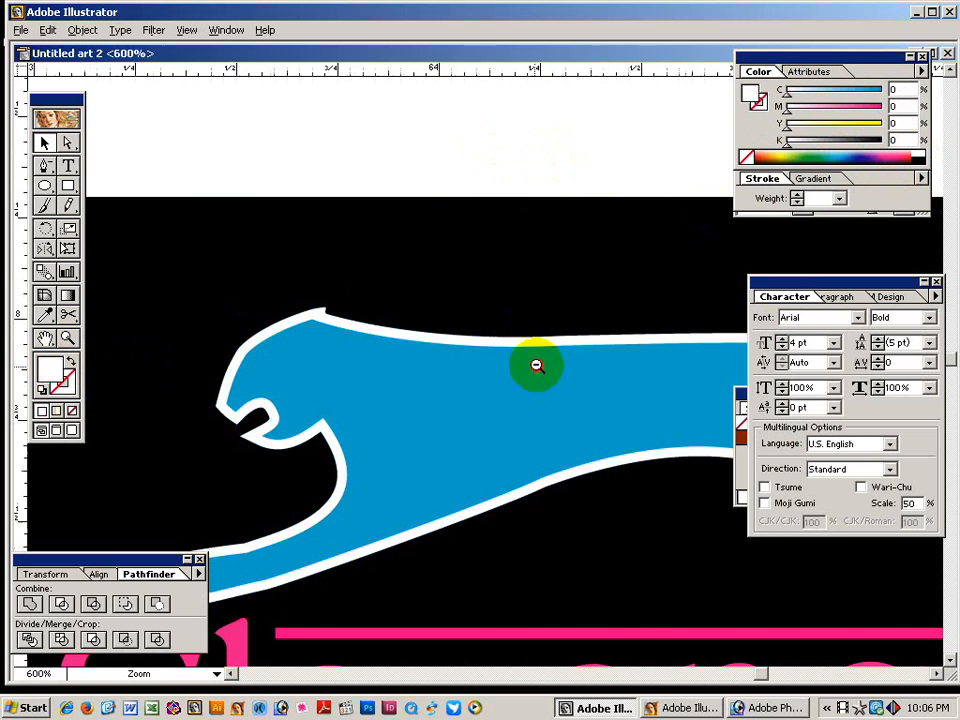
left_click(537, 366)
left_click(521, 371)
key("space")
left_click_drag(611, 420, 772, 294)
key("ctrl+alt+space")
left_click(524, 419)
key("space")
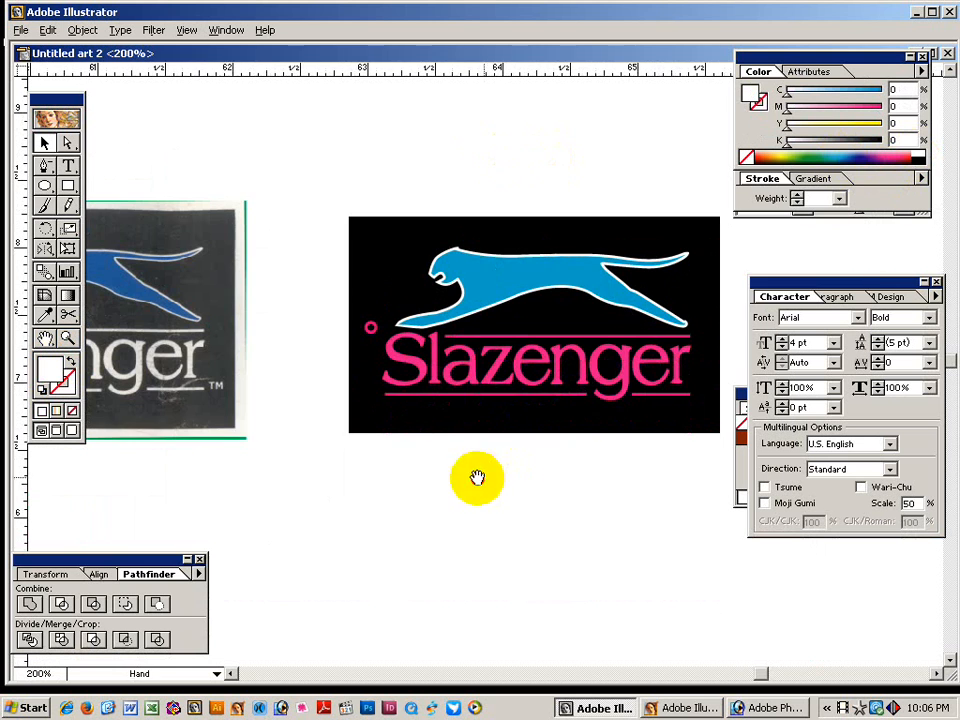
Make the Slazenger lettering white.
left_click_drag(460, 385, 505, 385)
left_click(520, 368)
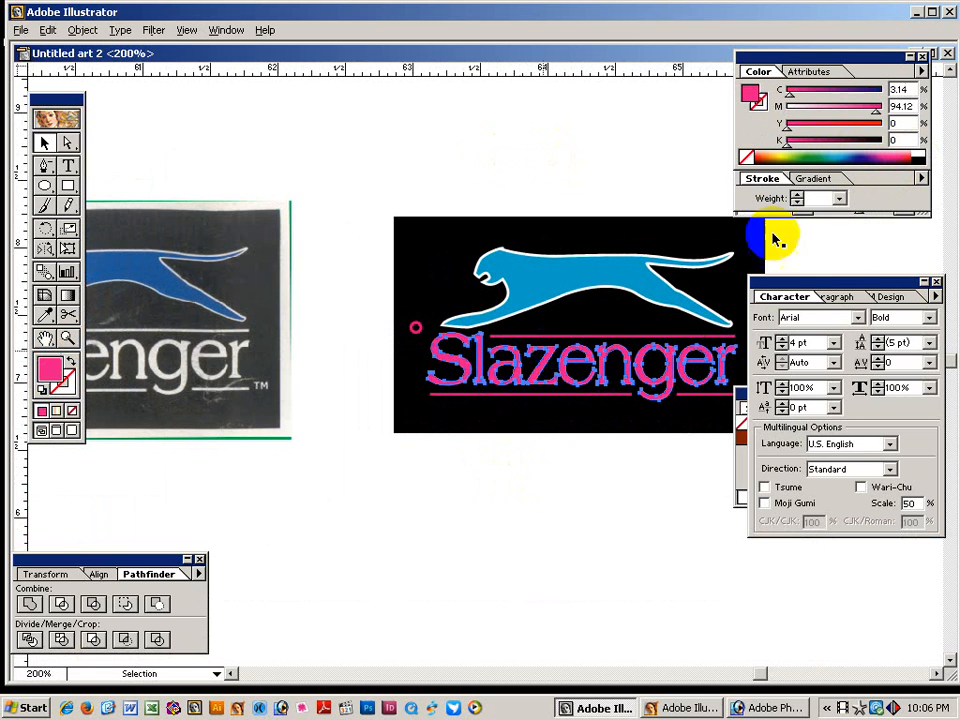
left_click(916, 152)
left_click(428, 393)
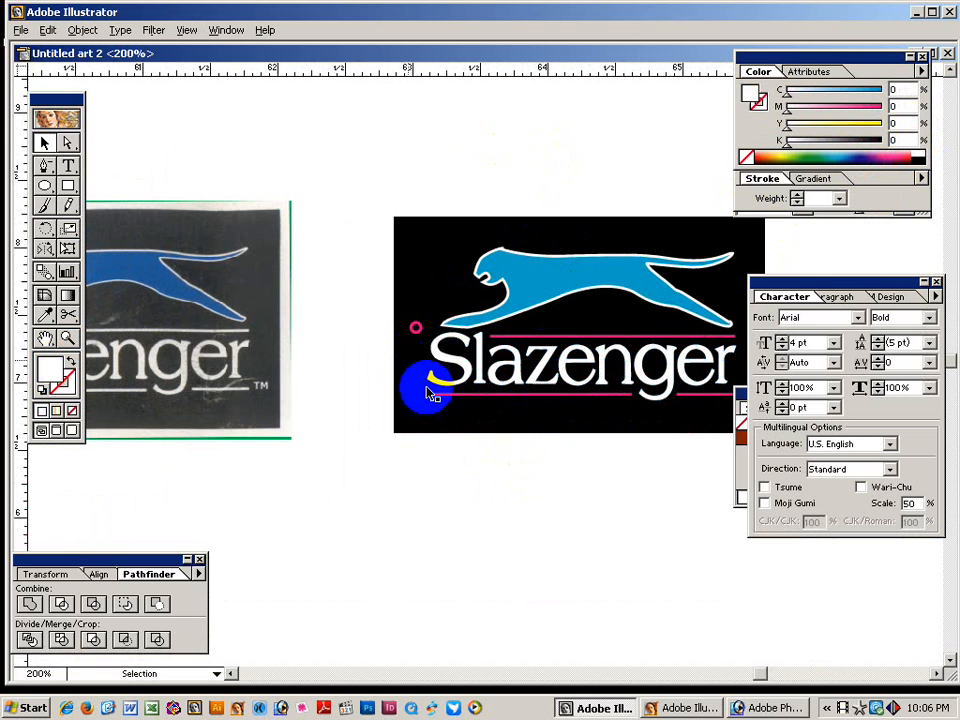
Give the rules above and below Slazenger a white stroke.
left_click(443, 395)
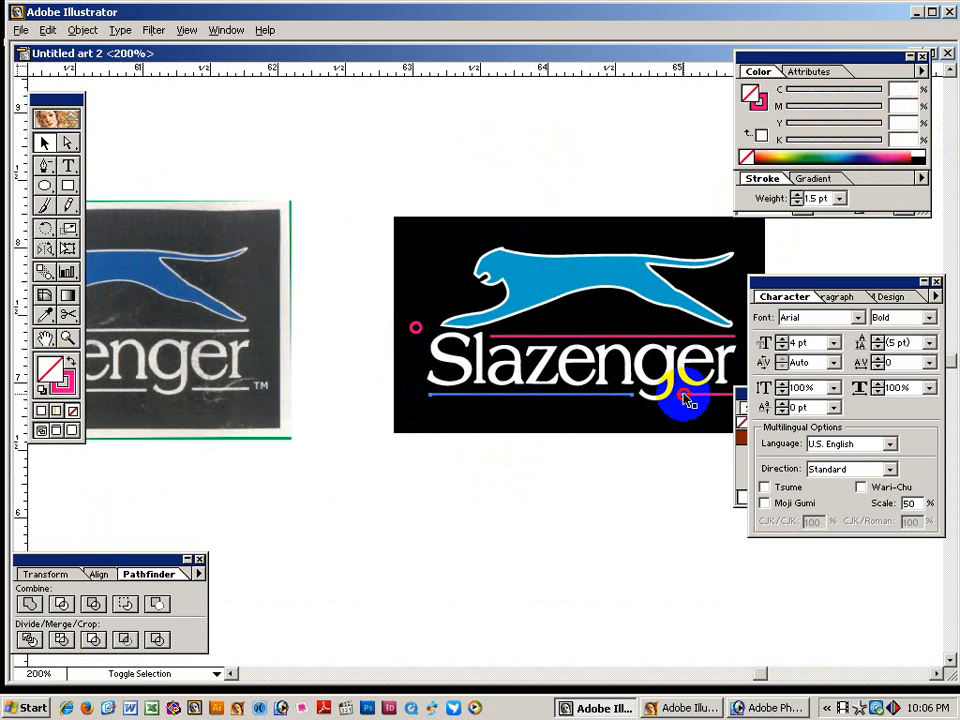
left_click(687, 338, "shift")
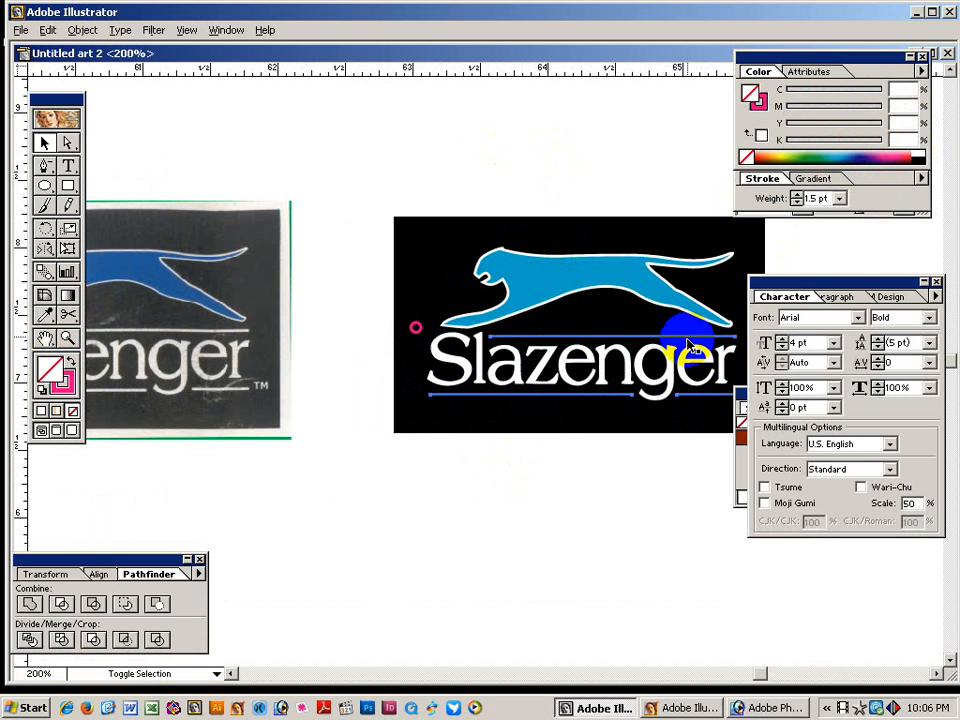
left_click(759, 100)
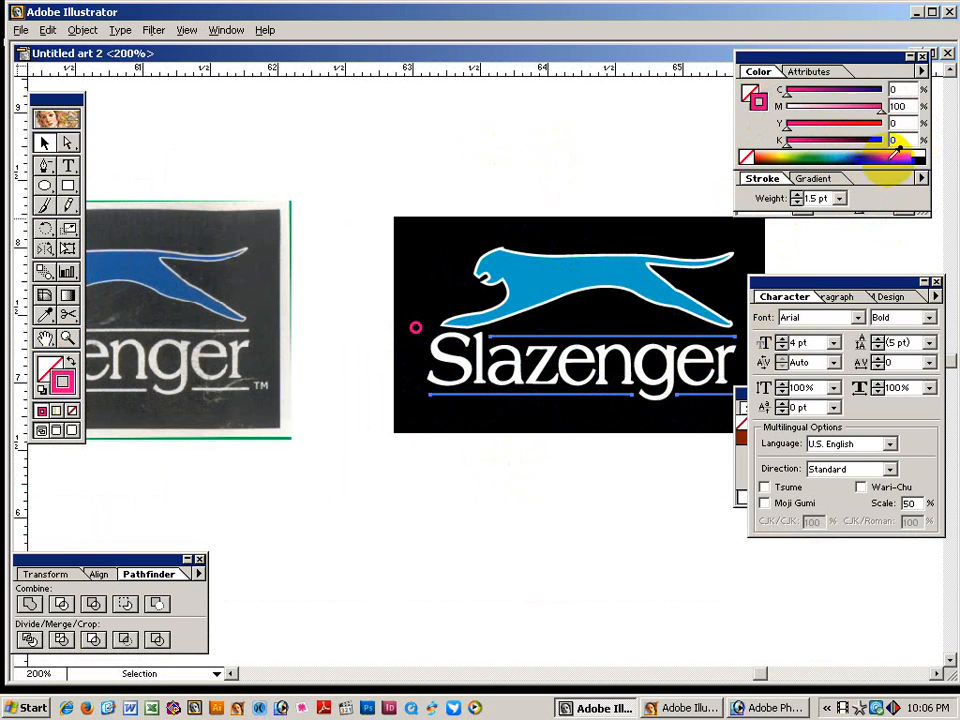
left_click(918, 155)
left_click(617, 162)
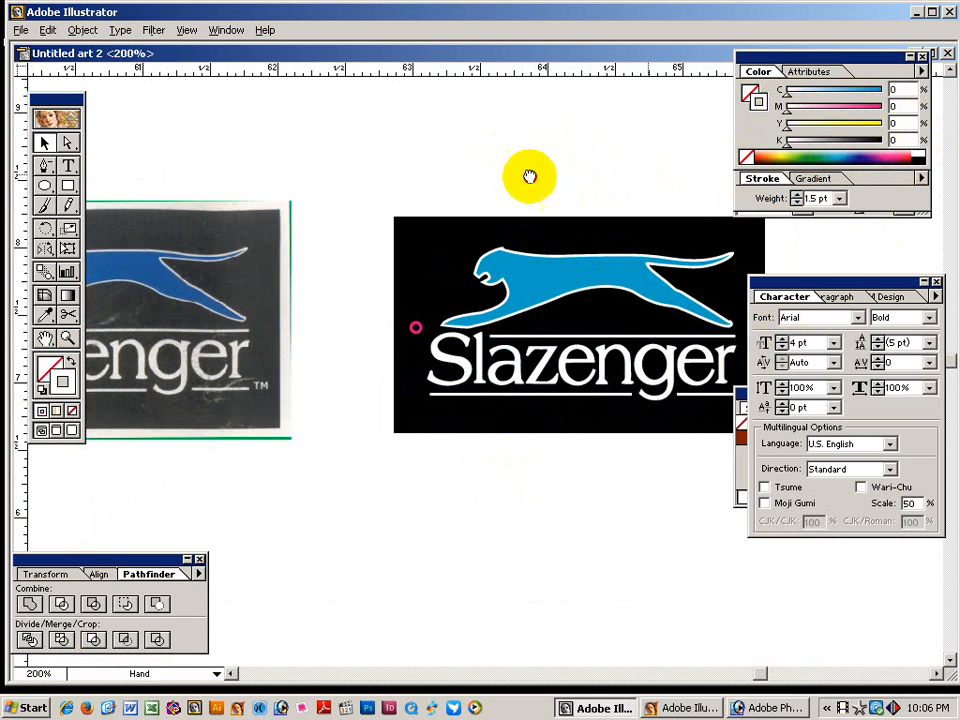
left_click_drag(530, 178, 418, 178)
Select the small TM text in outline view and fill it white.
key("ctrl+y")
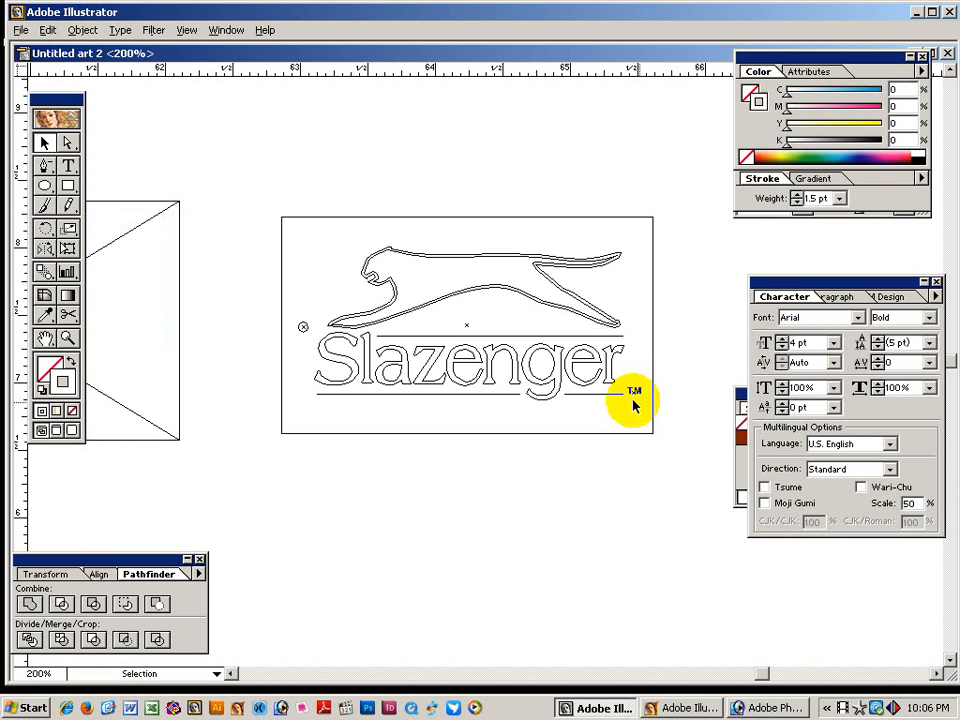
left_click(634, 392)
key("ctrl+y")
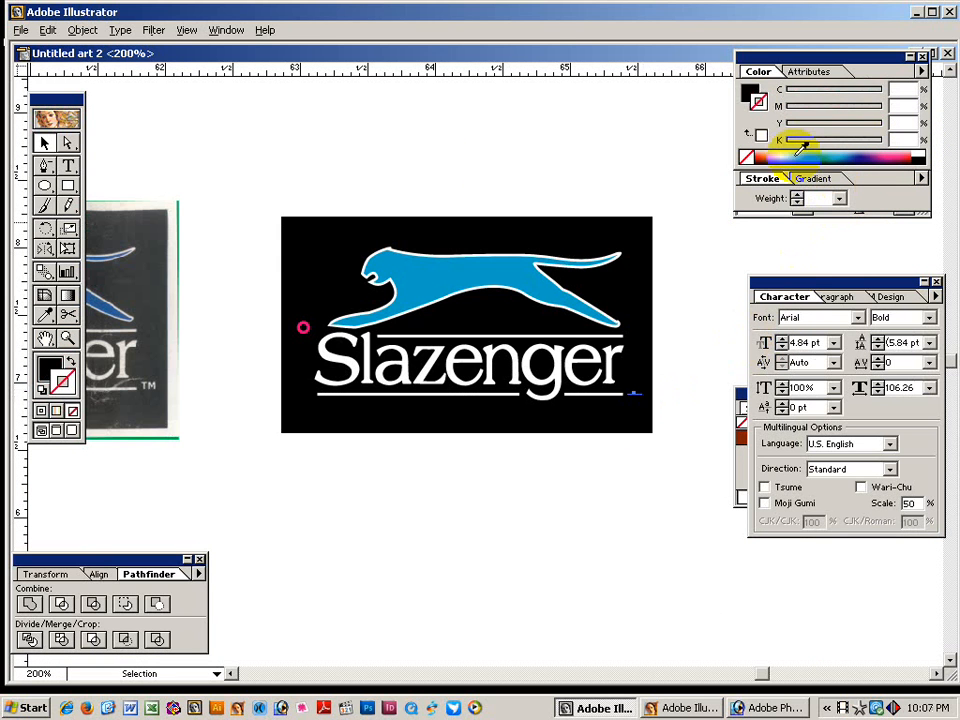
left_click(748, 92)
left_click(920, 153)
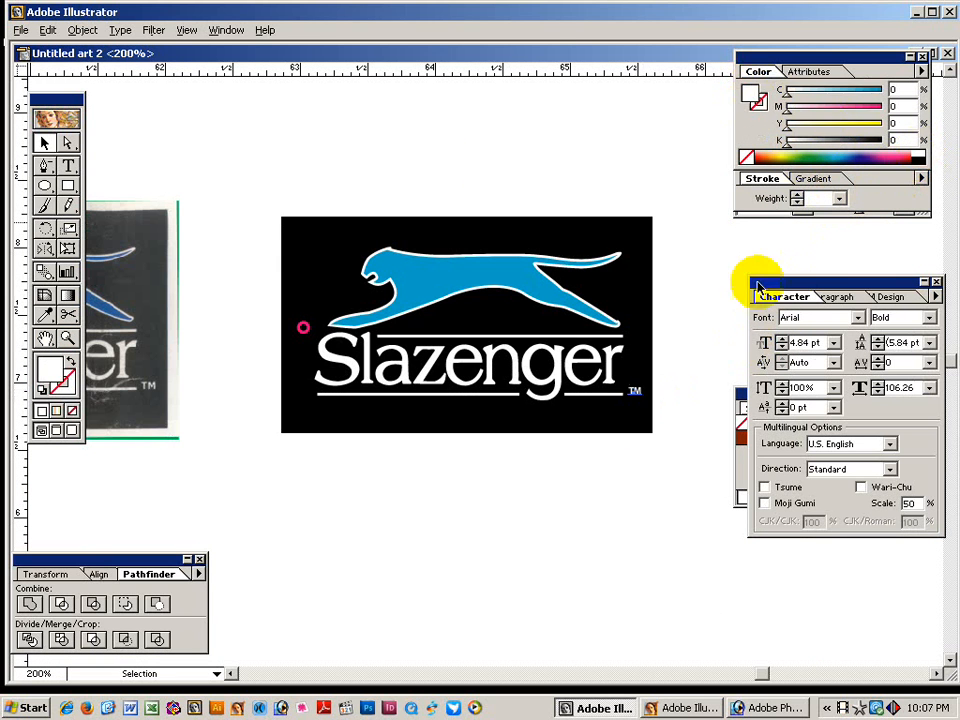
left_click(677, 355)
left_click_drag(399, 485, 579, 485)
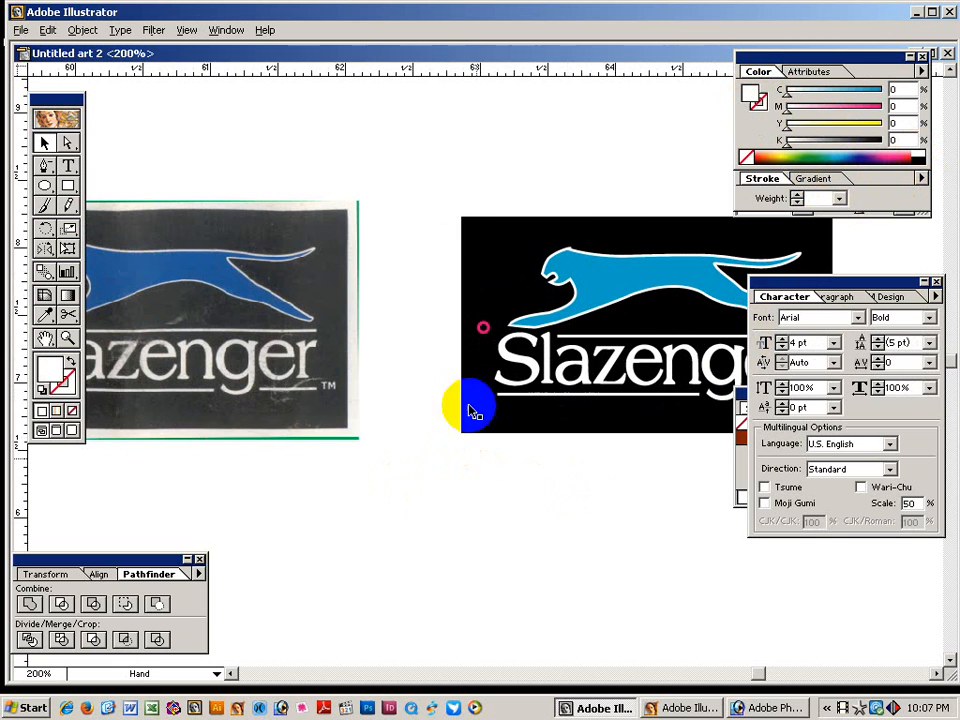
Remove the stroke from the small pink circle on the badge.
left_click(487, 335)
left_click(485, 330)
left_click_drag(304, 410, 507, 404)
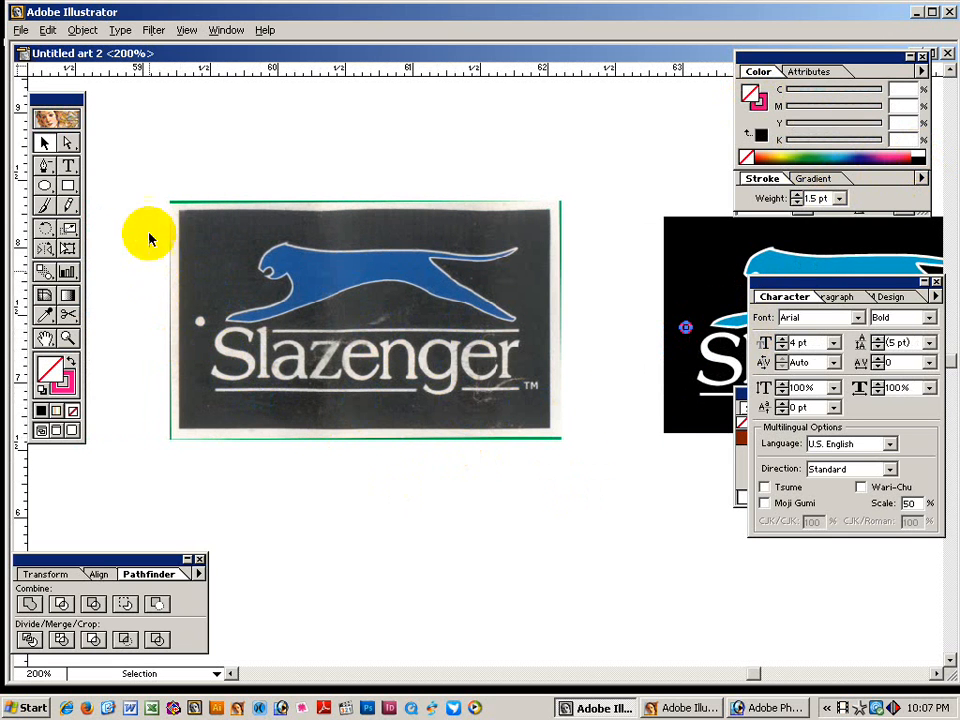
left_click(62, 386)
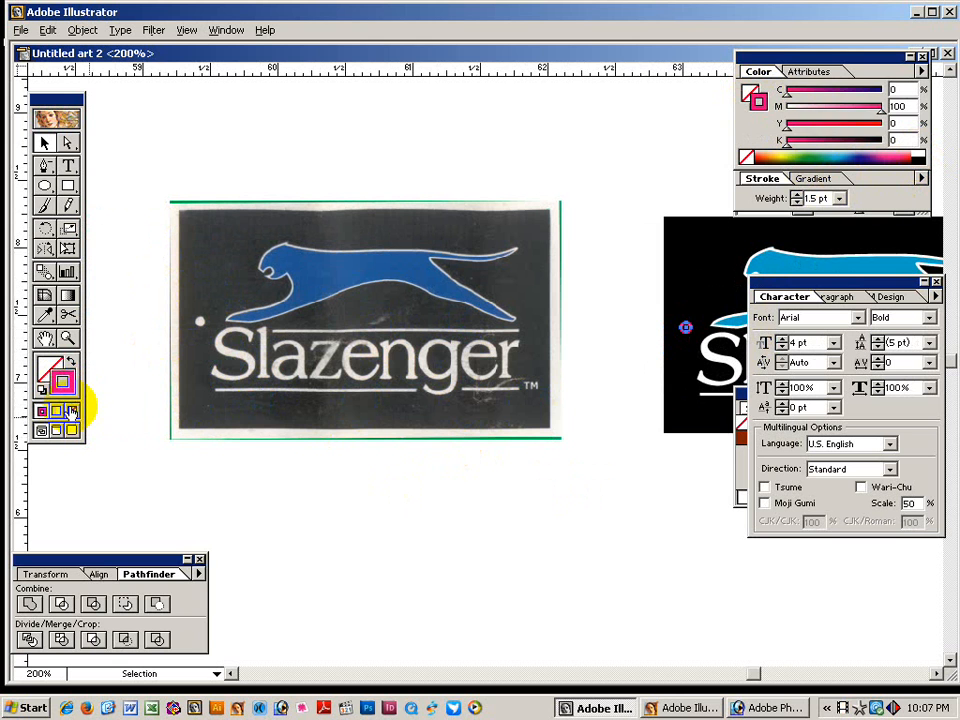
left_click(72, 411)
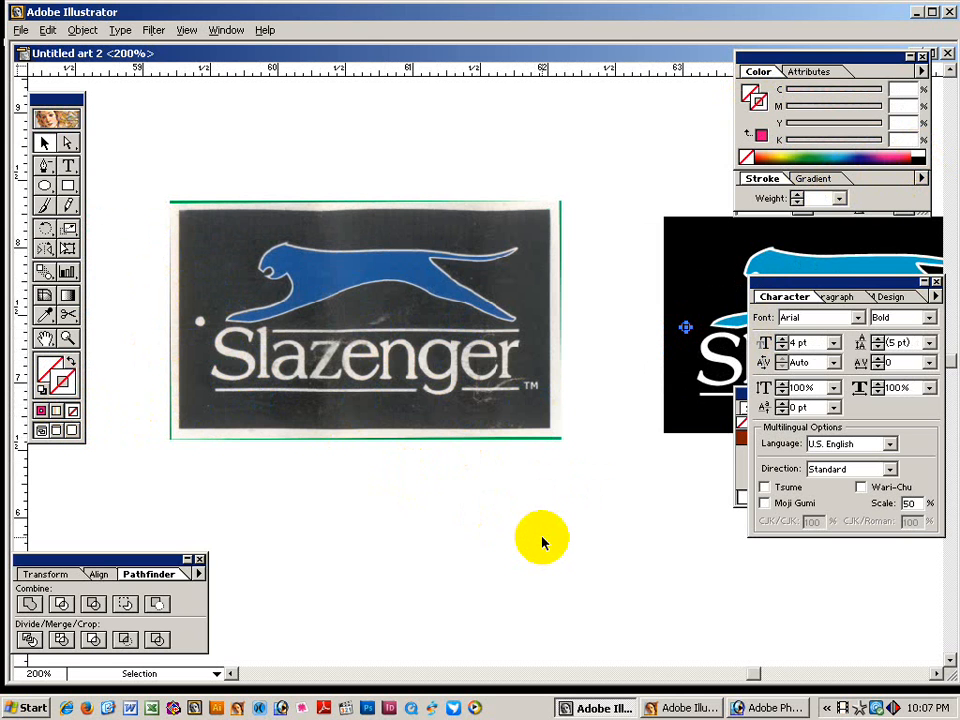
Copy the traced badge straight upward to sit above the original, then zoom in on it.
key("ctrl+alt+space")
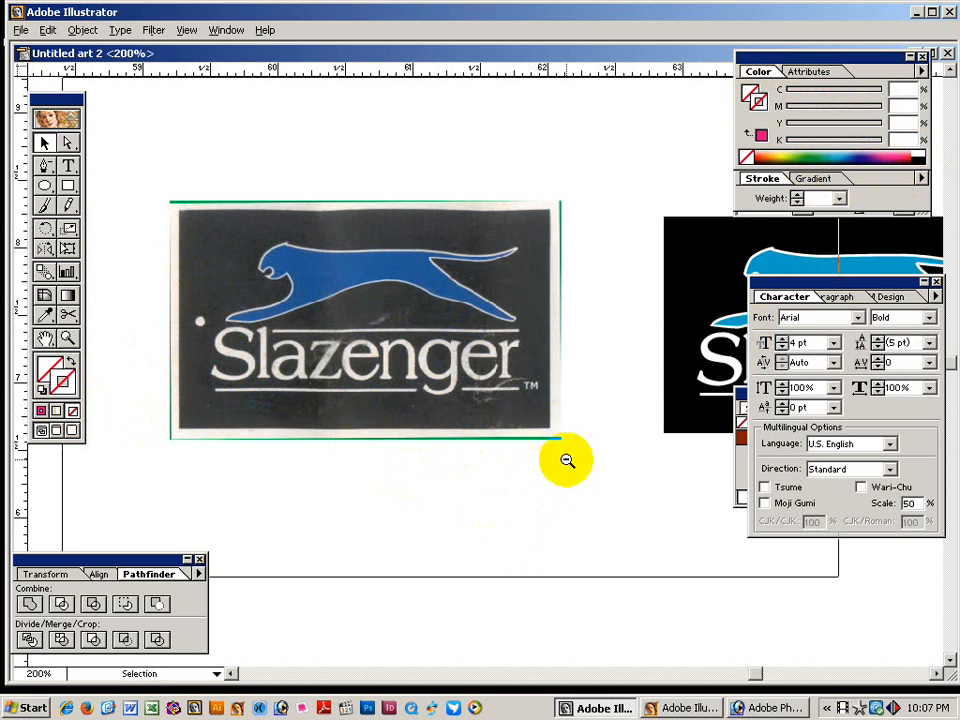
left_click(567, 460)
left_click_drag(583, 476, 499, 476)
mouse_move(364, 202)
left_mouse_down()
mouse_move(616, 383)
mouse_move(557, 368)
left_mouse_up()
left_click_drag(268, 354, 289, 444)
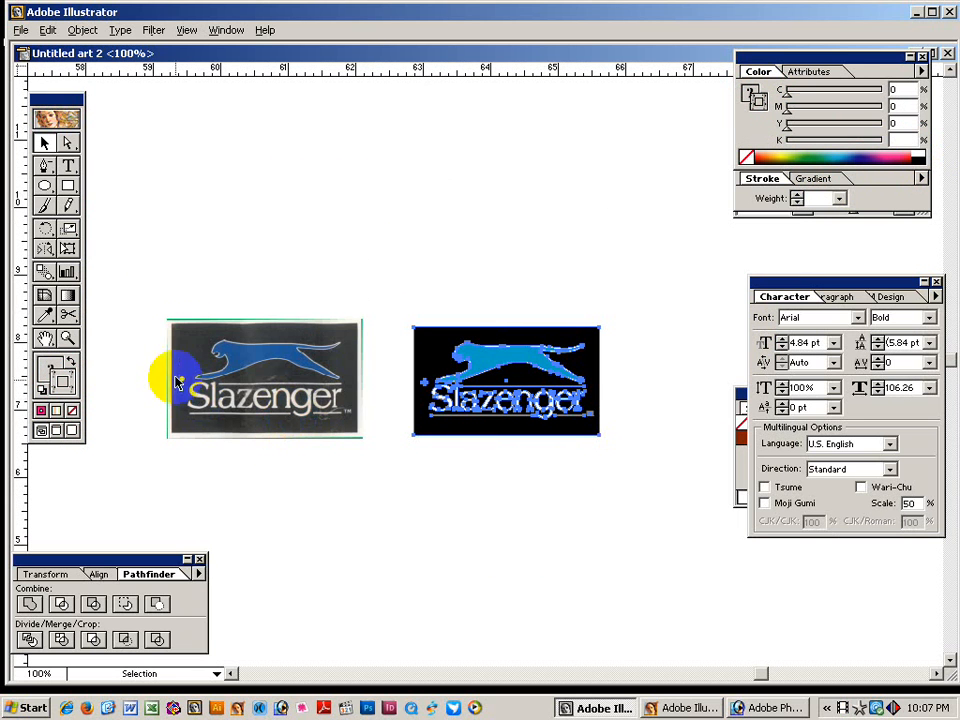
left_click_drag(513, 526, 491, 593)
mouse_move(492, 472)
left_mouse_down()
mouse_move(567, 459)
mouse_move(579, 281)
left_mouse_up()
key("ctrl+space")
left_click_drag(429, 146, 577, 358)
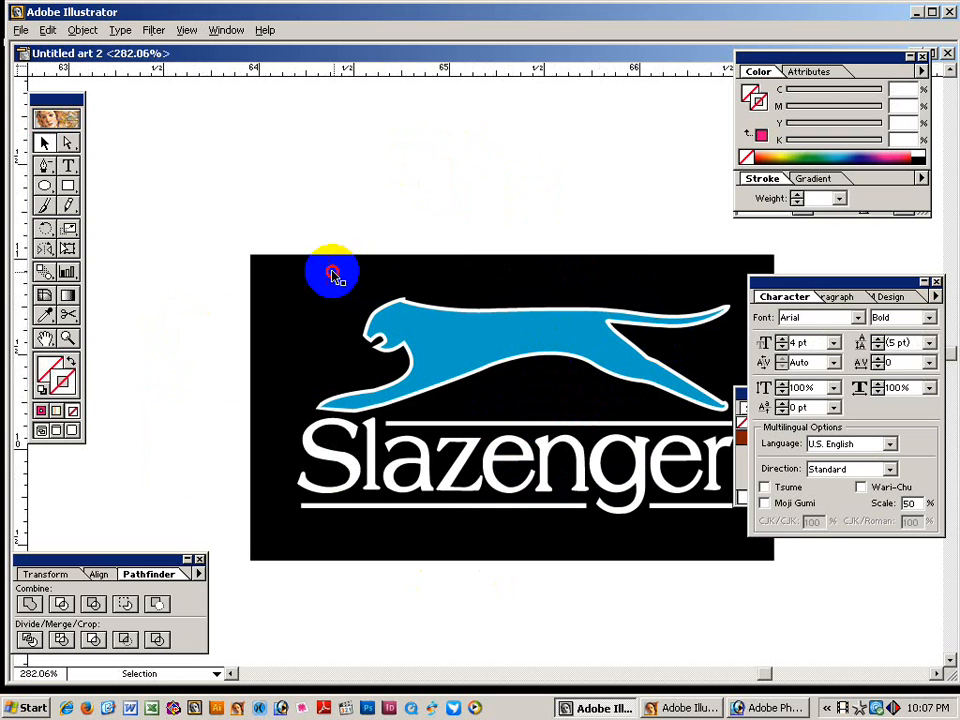
Swap the badge rectangle's fill and stroke and apply Round Corners.
left_click(268, 401)
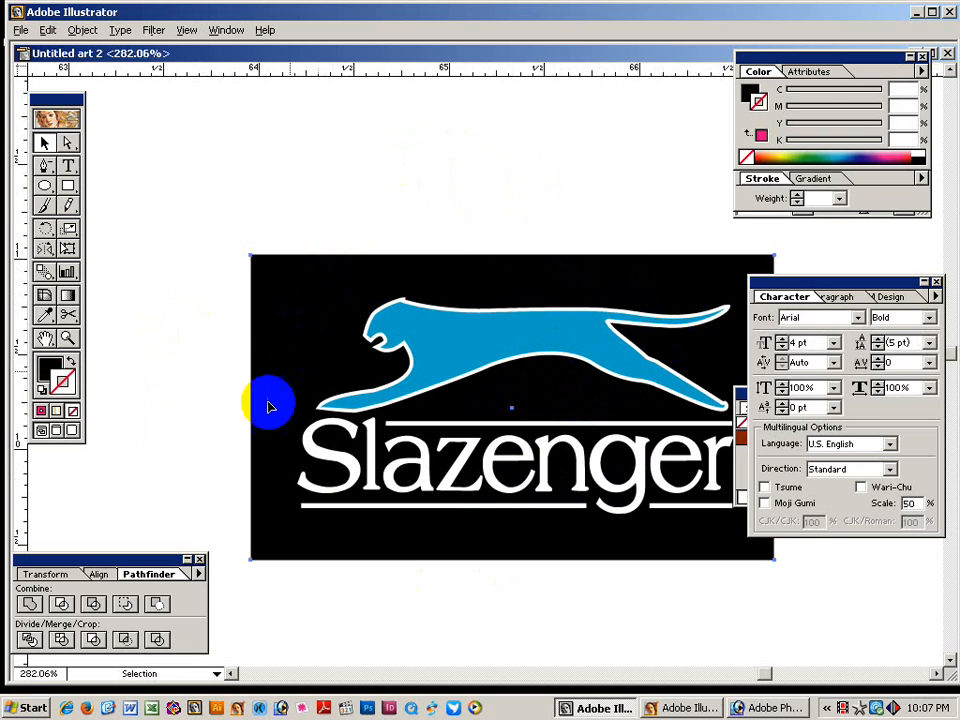
left_click(70, 362)
left_click(158, 30)
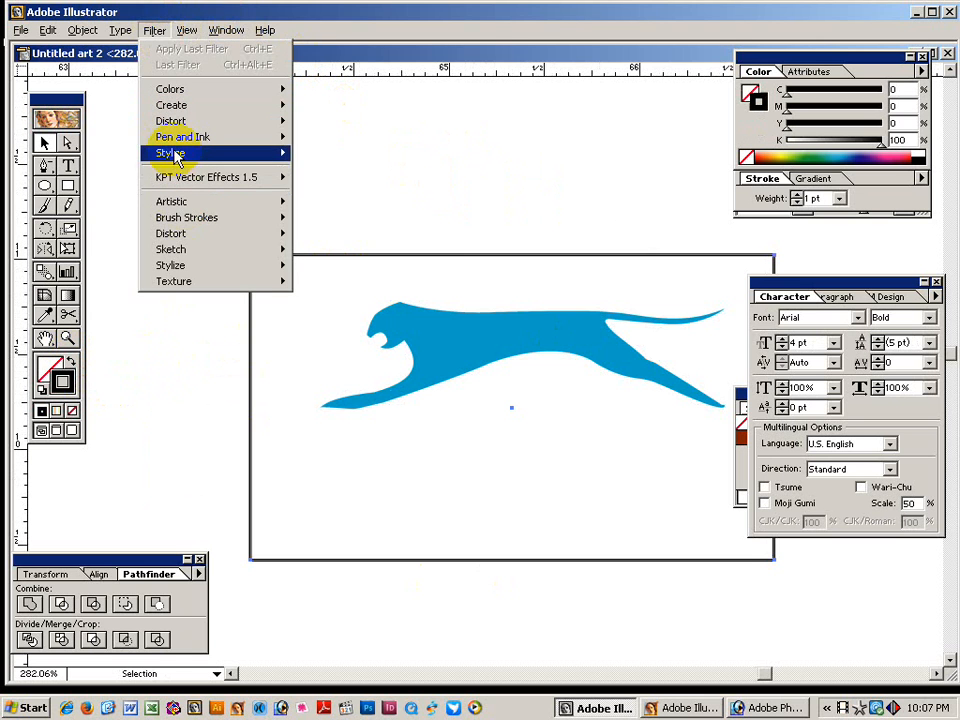
mouse_move(171, 152)
left_click(335, 184)
left_click(550, 282)
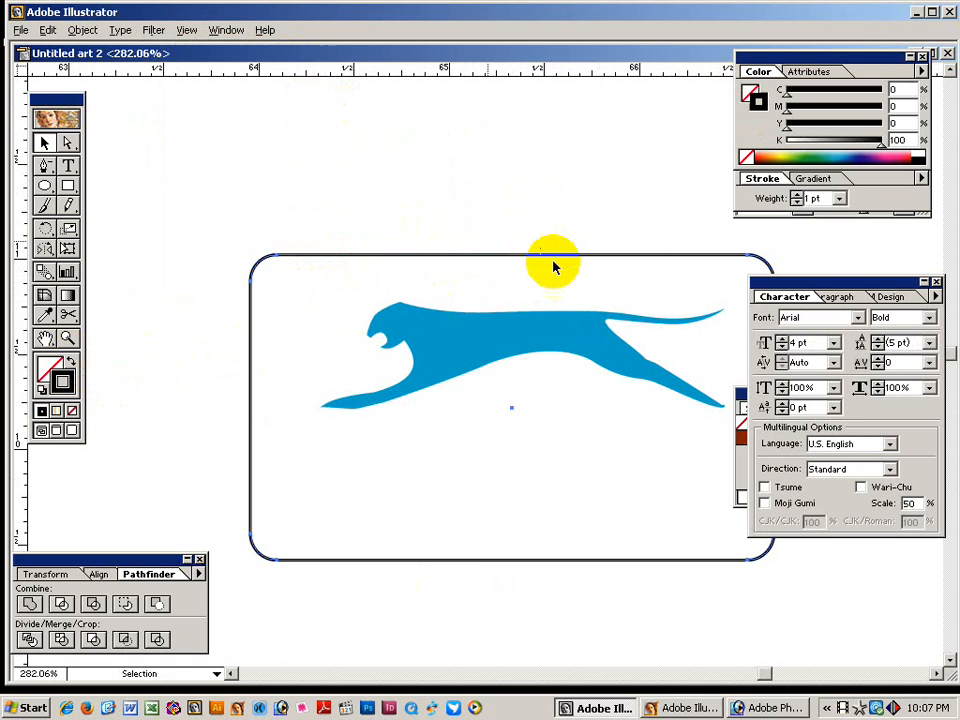
Create an Offset Path of 2mm around the rounded rectangle.
left_click(82, 31)
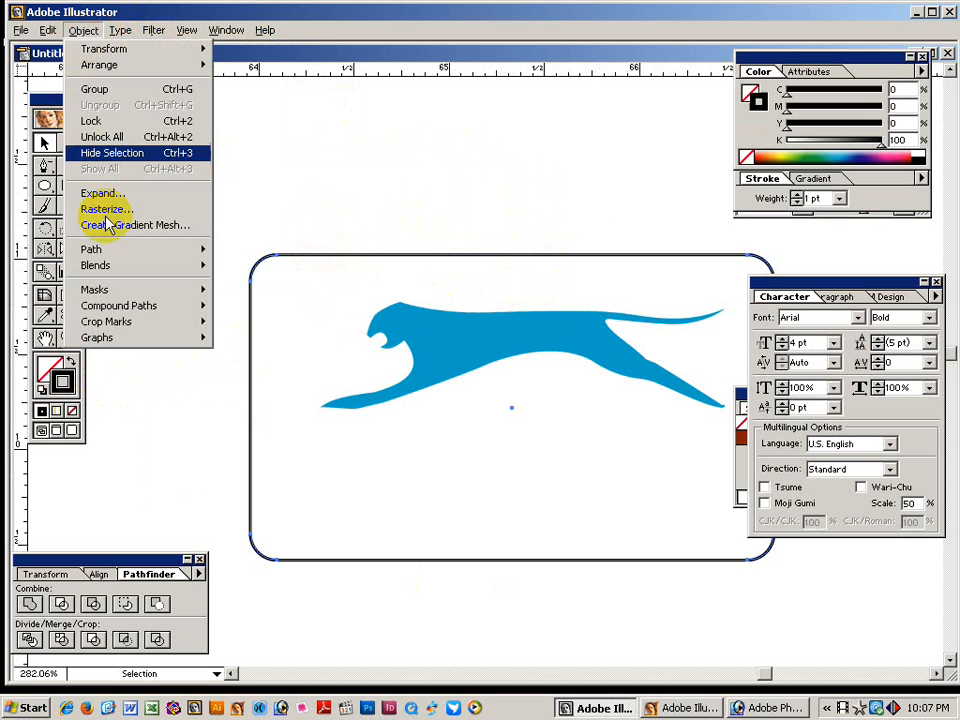
mouse_move(94, 249)
left_click(262, 306)
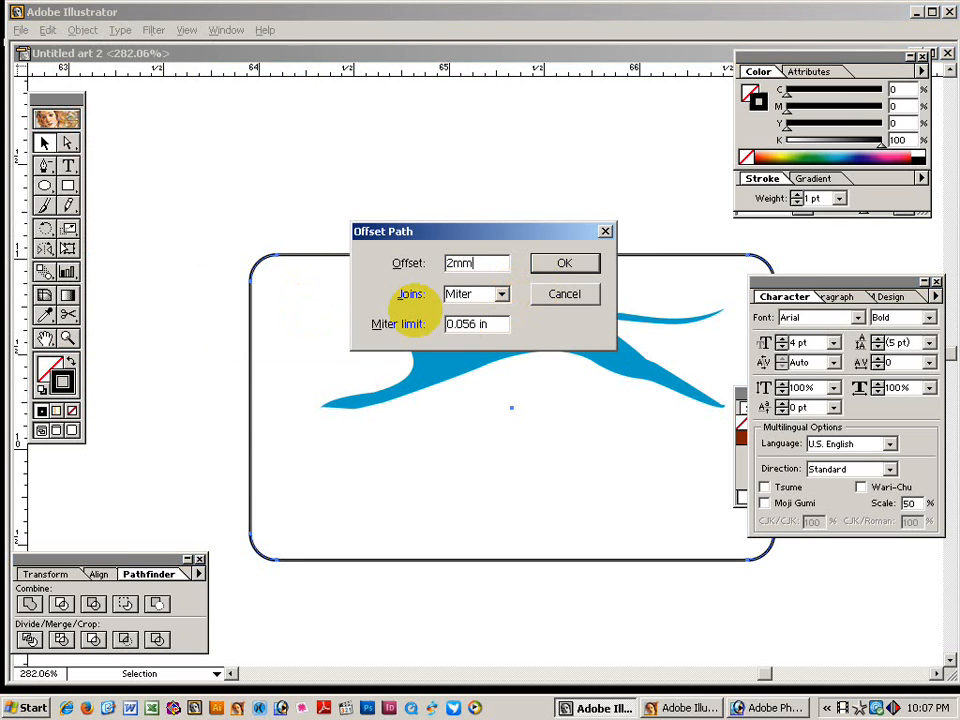
type("2mm")
key("Return")
Confirm the offset and fill the outer rounded rectangle black with no stroke.
left_click(313, 245)
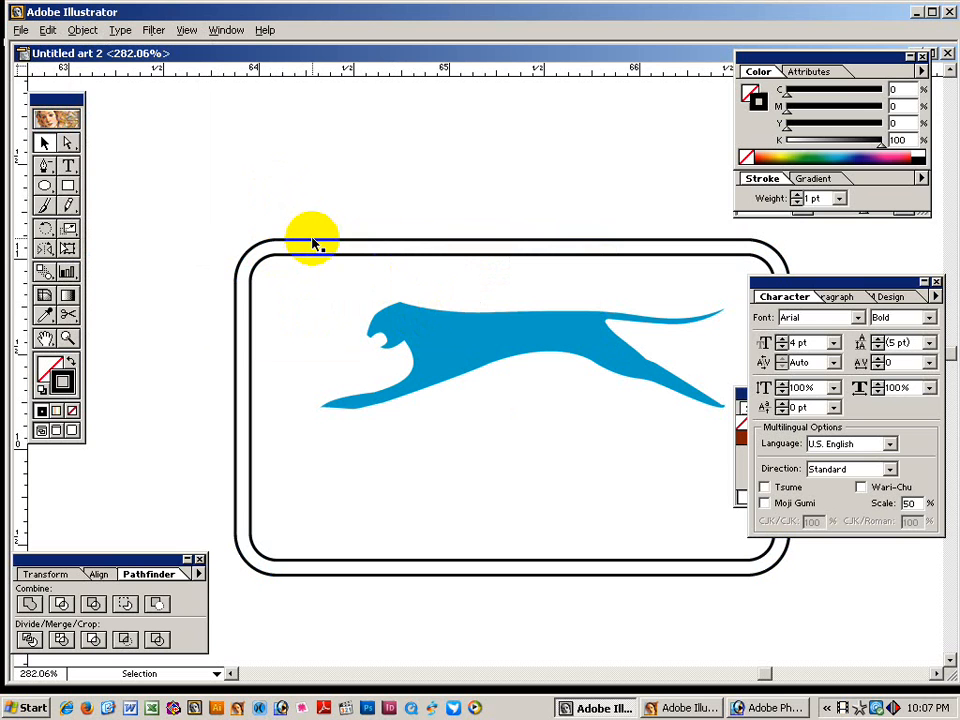
left_click(313, 245)
left_click(72, 362)
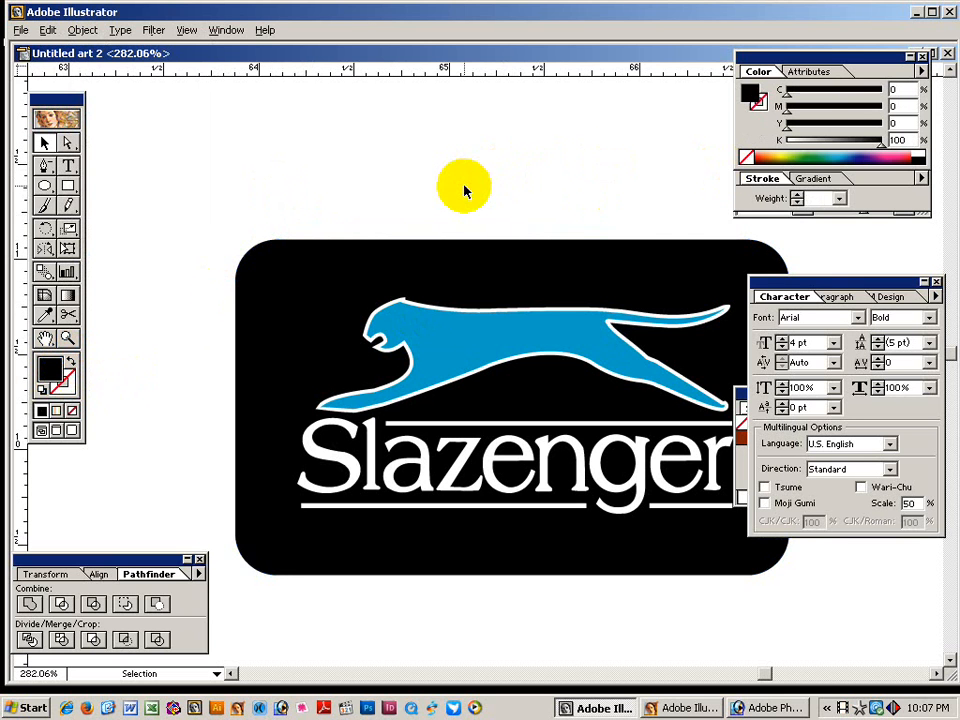
Give the inner rounded border a 0.5 pt magenta stroke.
key("ctrl+y")
left_click(336, 258)
key("ctrl+y")
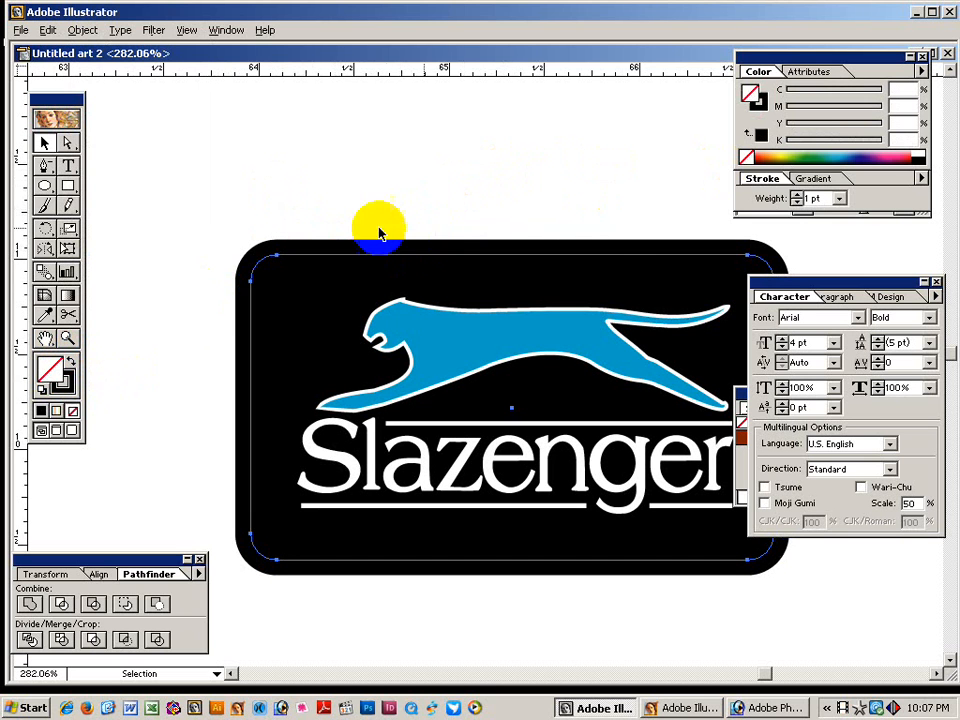
left_click(757, 101)
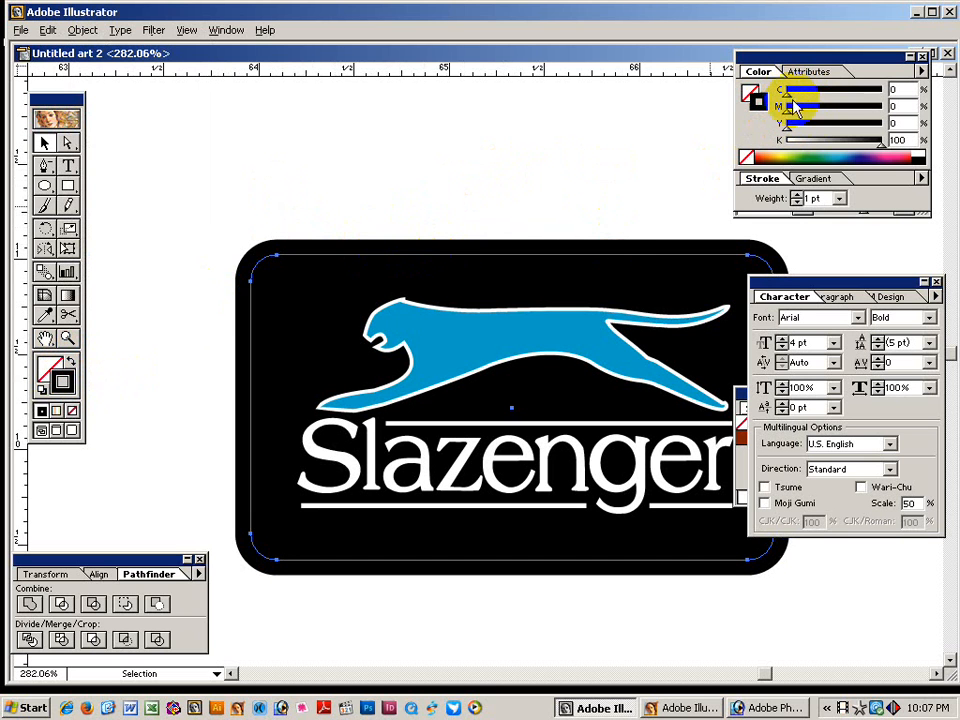
left_click(754, 157)
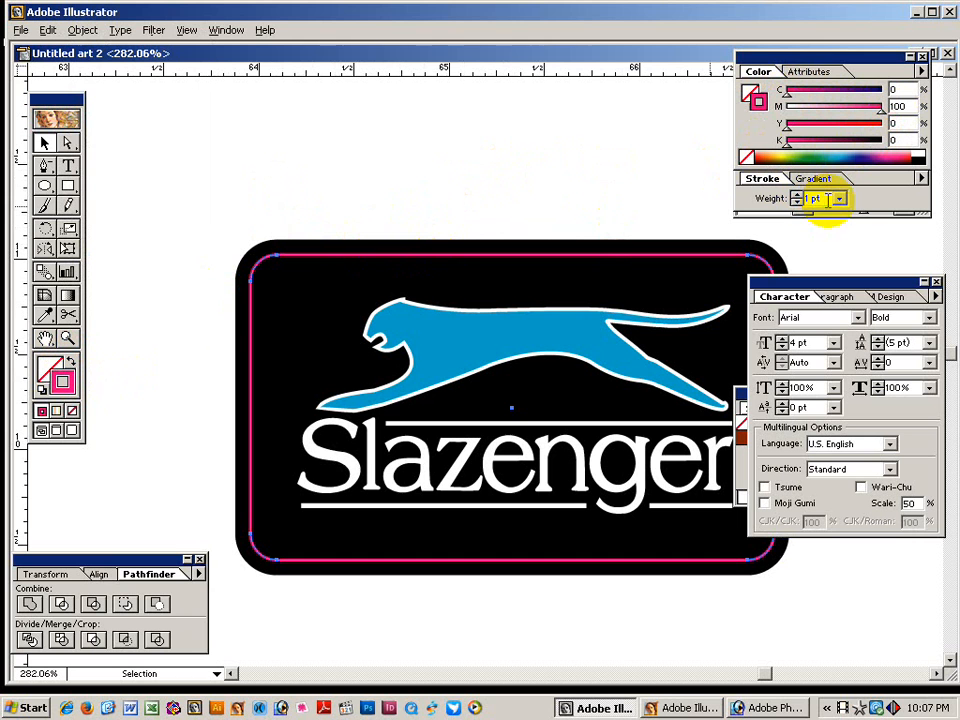
key("Return")
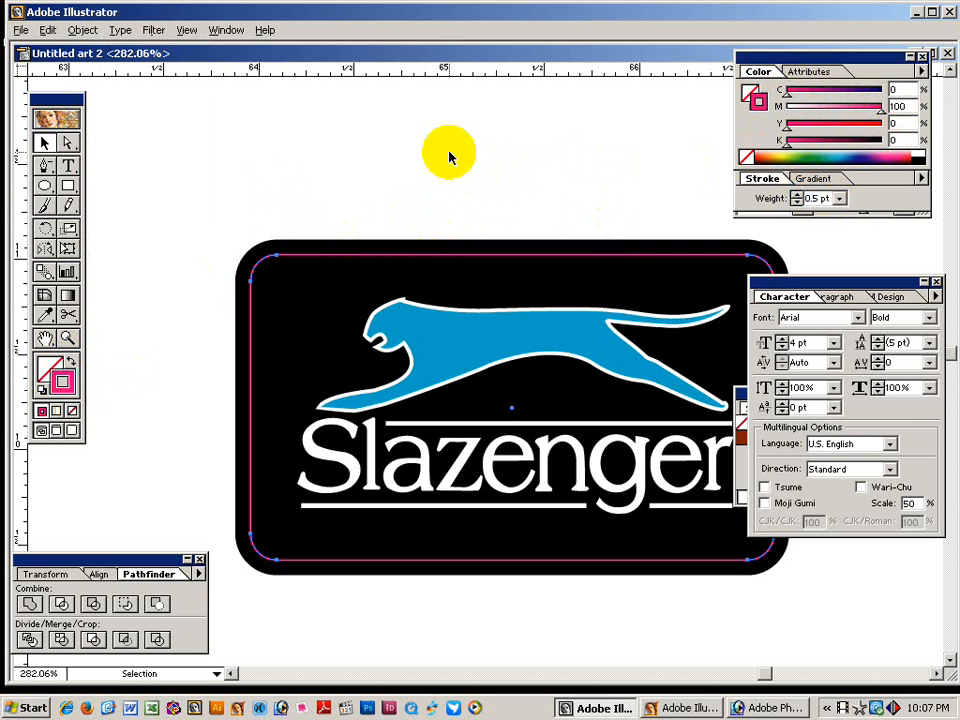
left_click(805, 72)
Turn on Overprint Stroke for the magenta border and move the Character palette aside.
left_click(843, 89)
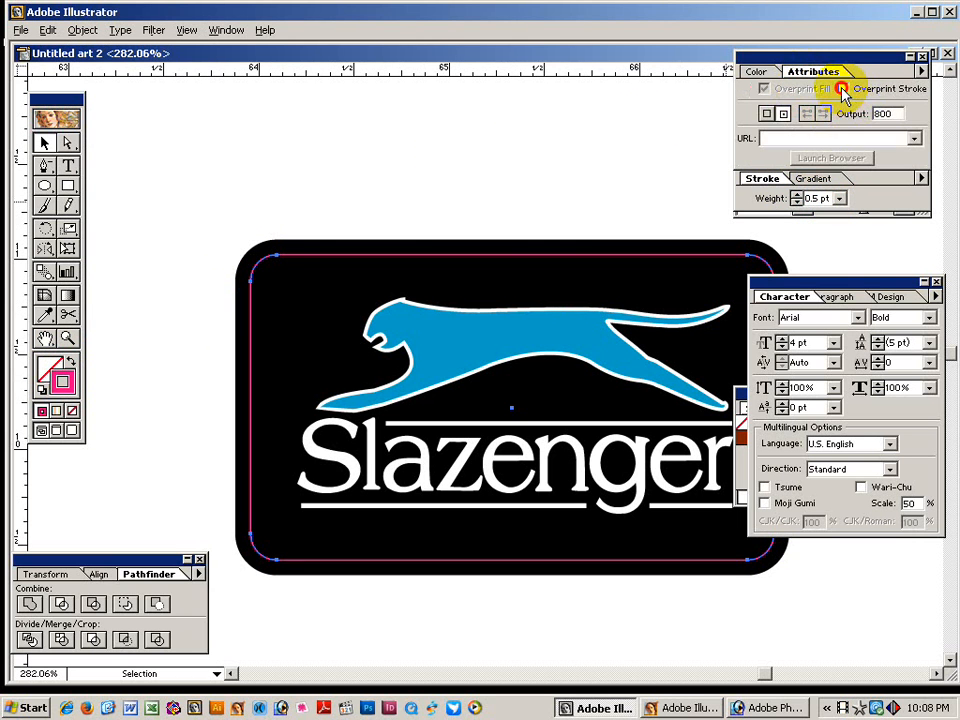
left_click(564, 253)
left_click_drag(790, 288, 777, 248)
left_click_drag(579, 274, 511, 229)
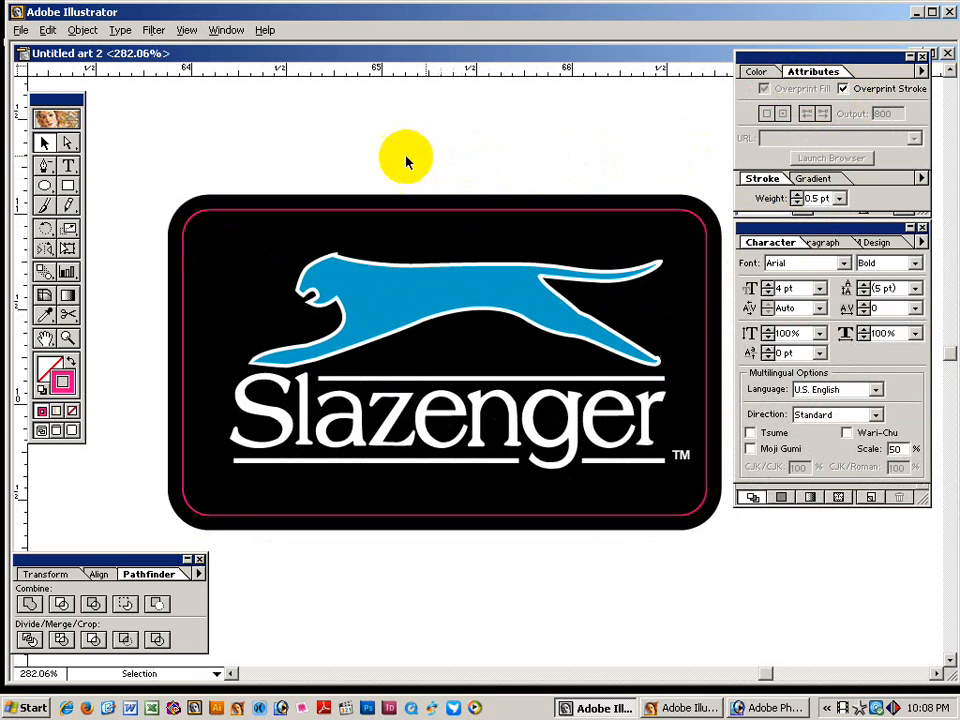
Recheck the border's magenta stroke values and overprint setting, then deselect.
key("ctrl+y")
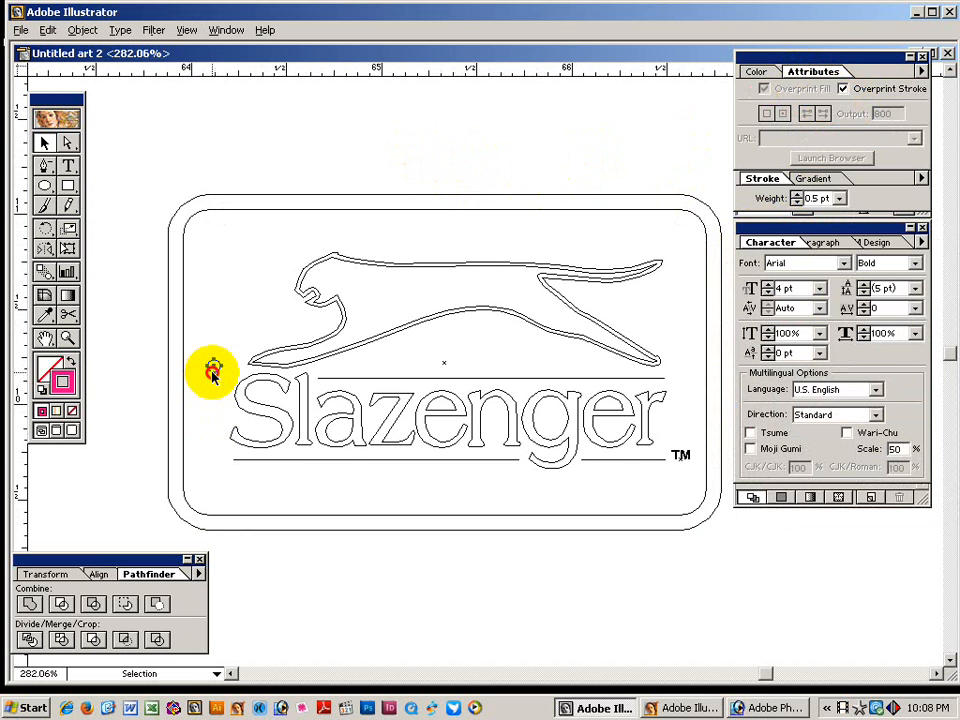
key("ctrl+y")
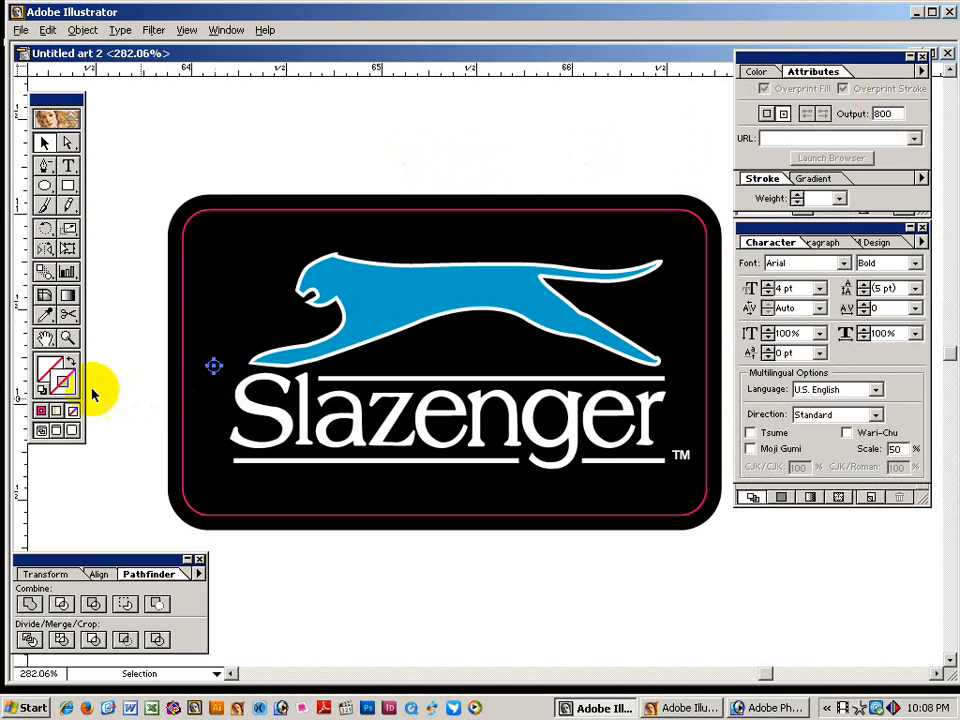
left_click(757, 71)
left_click(761, 136)
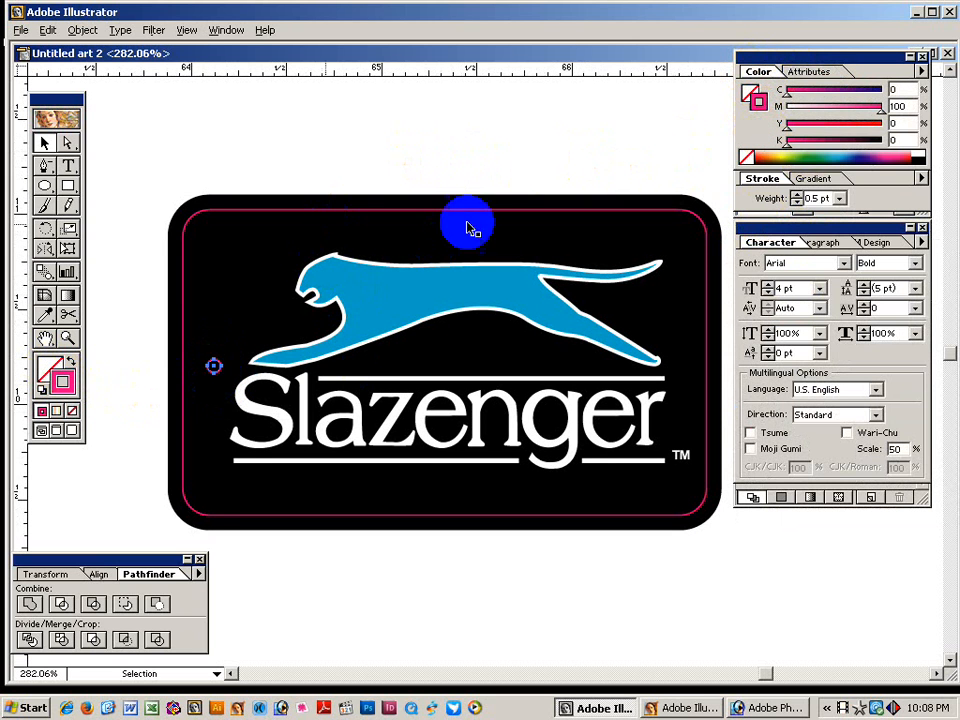
left_click(815, 72)
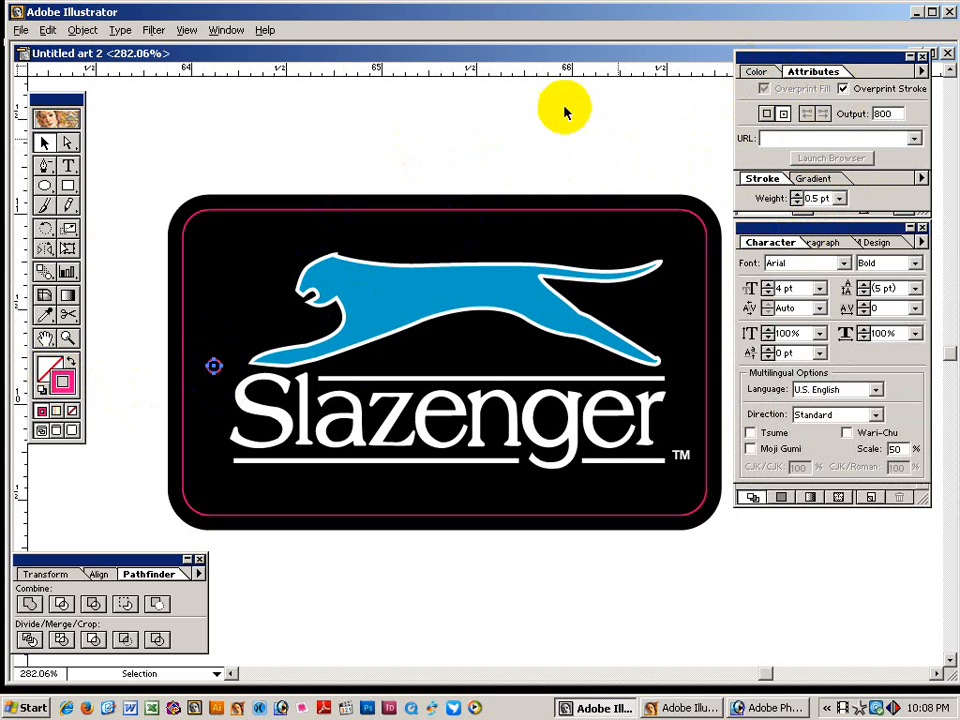
left_click(522, 128)
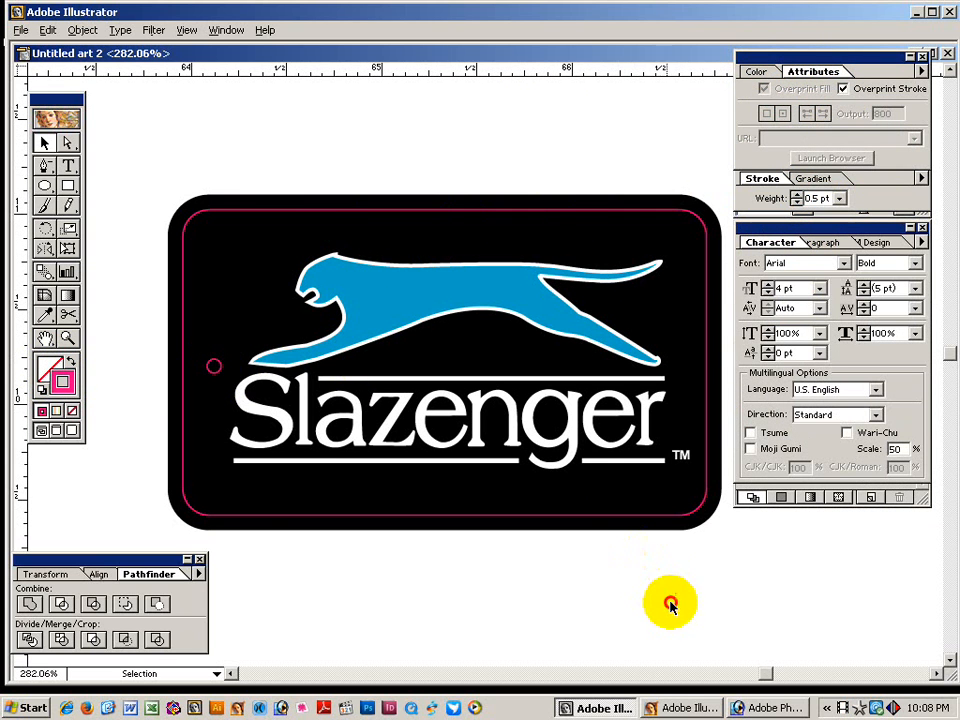
key("z")
left_click(544, 472, "alt")
Move the plain black badge up to sit just below the bordered badge.
left_click(534, 464, "alt")
key("v")
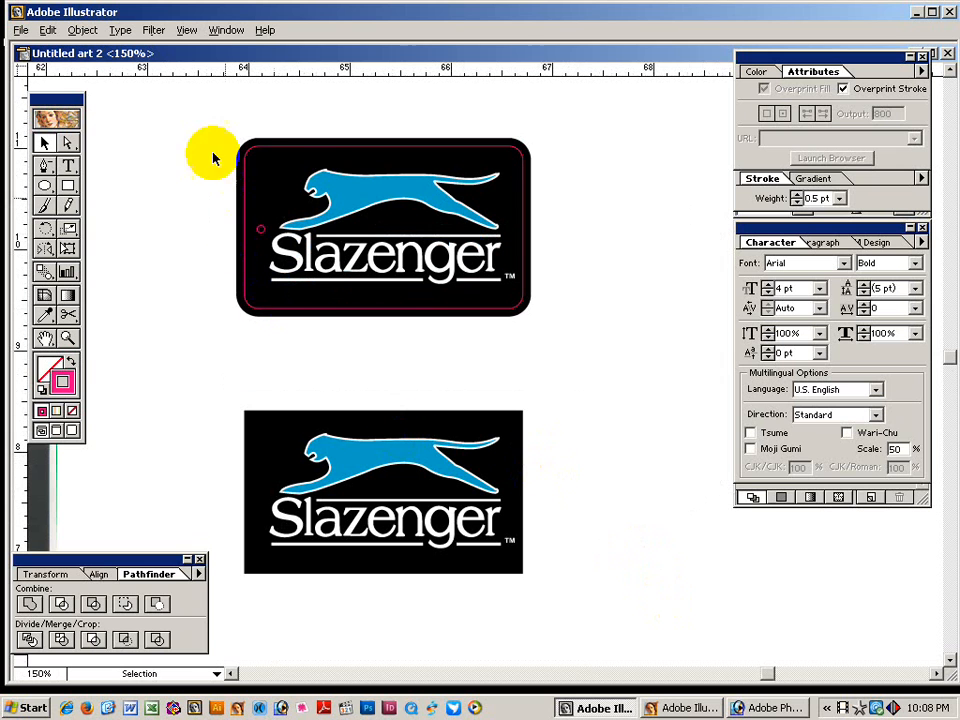
left_click_drag(210, 118, 388, 161)
left_click_drag(214, 103, 645, 439)
key("h")
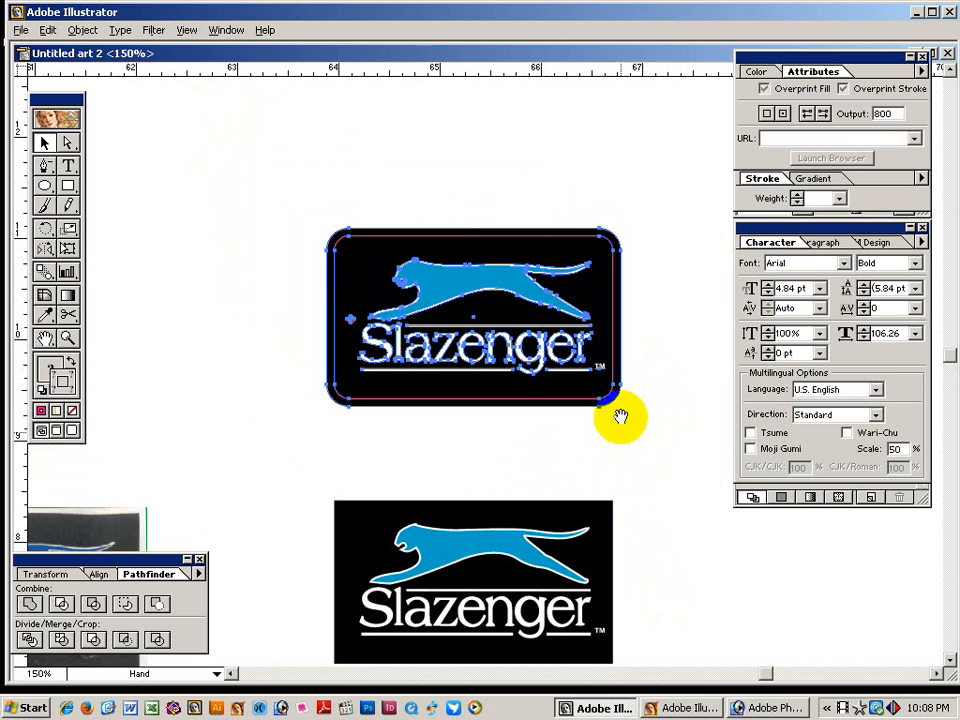
key("v")
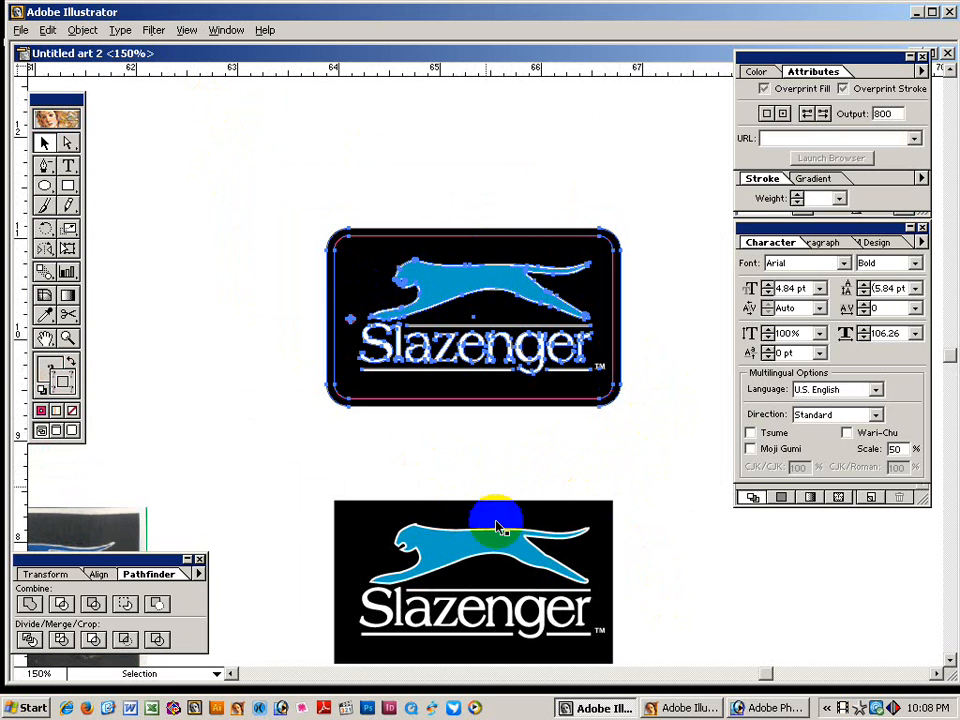
key("space")
left_click_drag(556, 437, 487, 391)
left_click(472, 420)
left_click_drag(231, 433, 574, 628)
left_click_drag(467, 565, 463, 499)
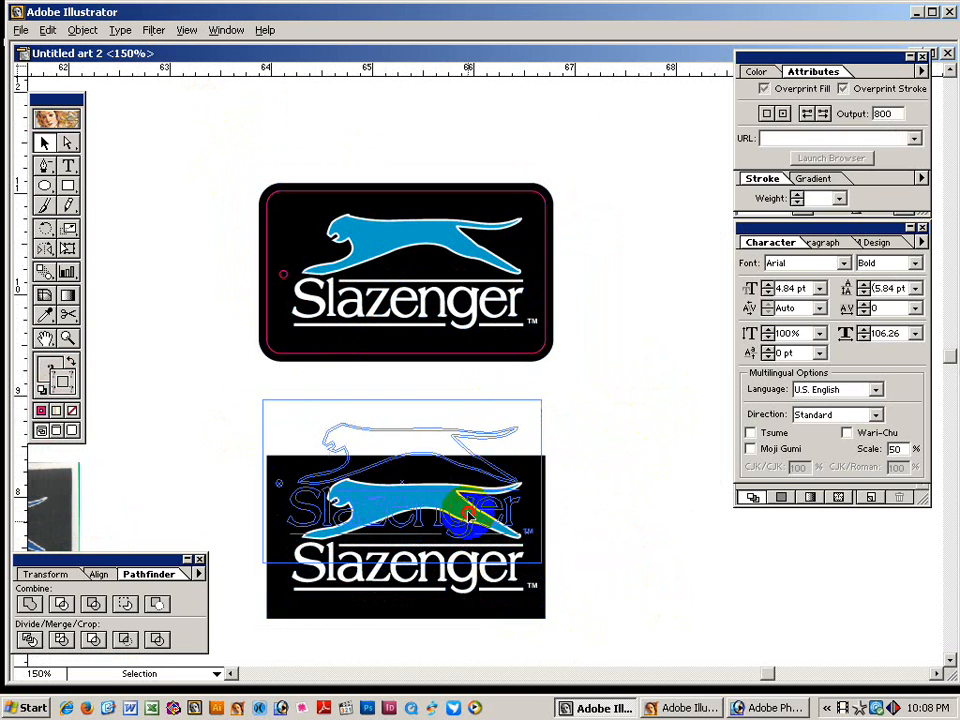
left_click(615, 467)
Duplicate both badges to the right with an Alt-drag.
key("ctrl+alt+space")
left_click(605, 430)
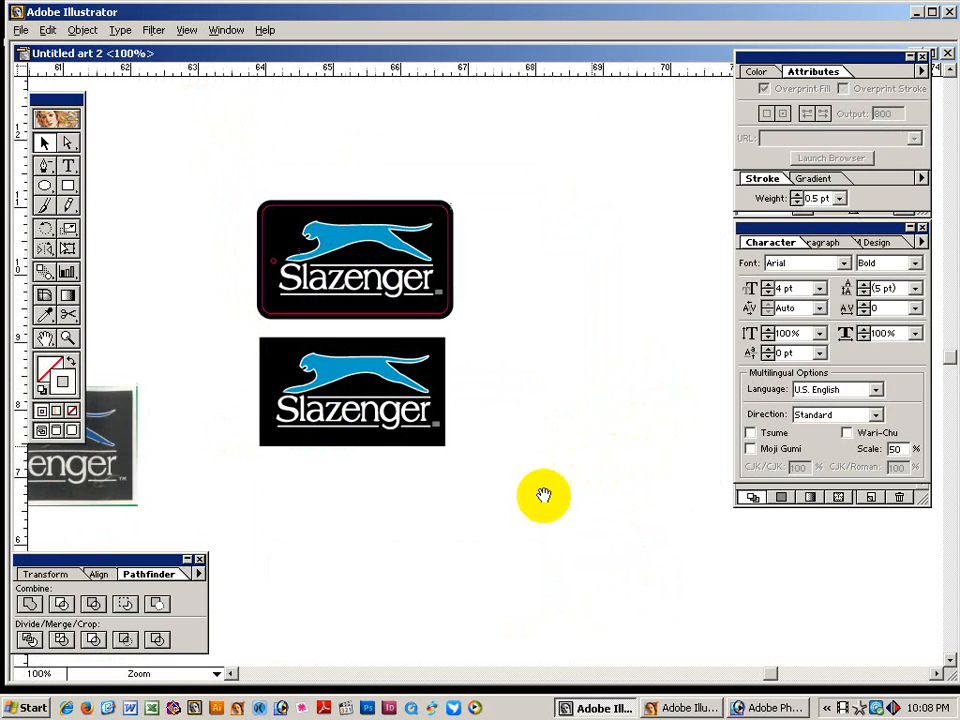
left_click_drag(221, 176, 458, 442)
left_click_drag(365, 292, 597, 288)
left_click(589, 493)
Zoom in on the copied bordered badge and select its Slazenger lettering.
key("ctrl+space")
left_click_drag(497, 176, 697, 411)
left_click(385, 345)
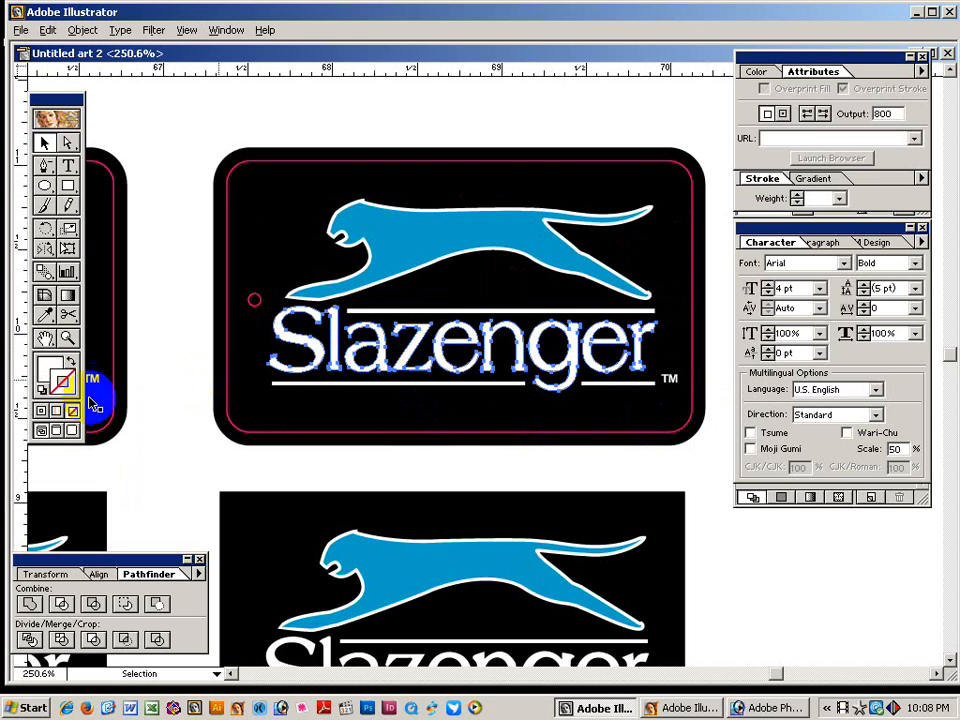
Make the Slazenger lettering yellow (Y 100) and the two rule lines' stroke cyan (C 100).
left_click(758, 71)
left_click_drag(787, 128, 879, 128)
left_click(611, 257)
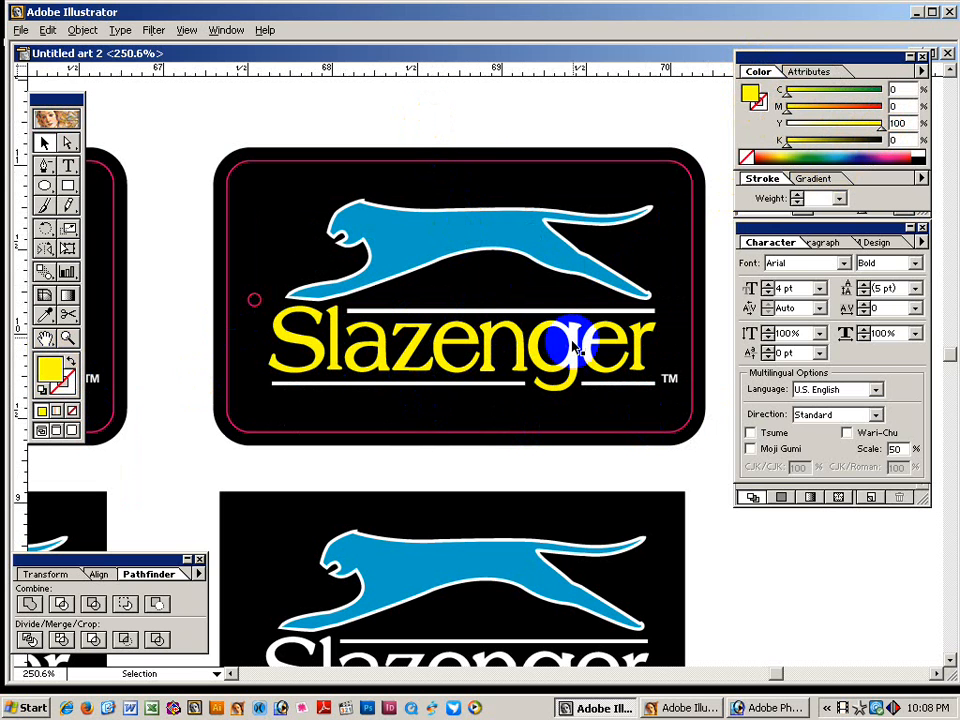
left_click(524, 312)
left_click(470, 391)
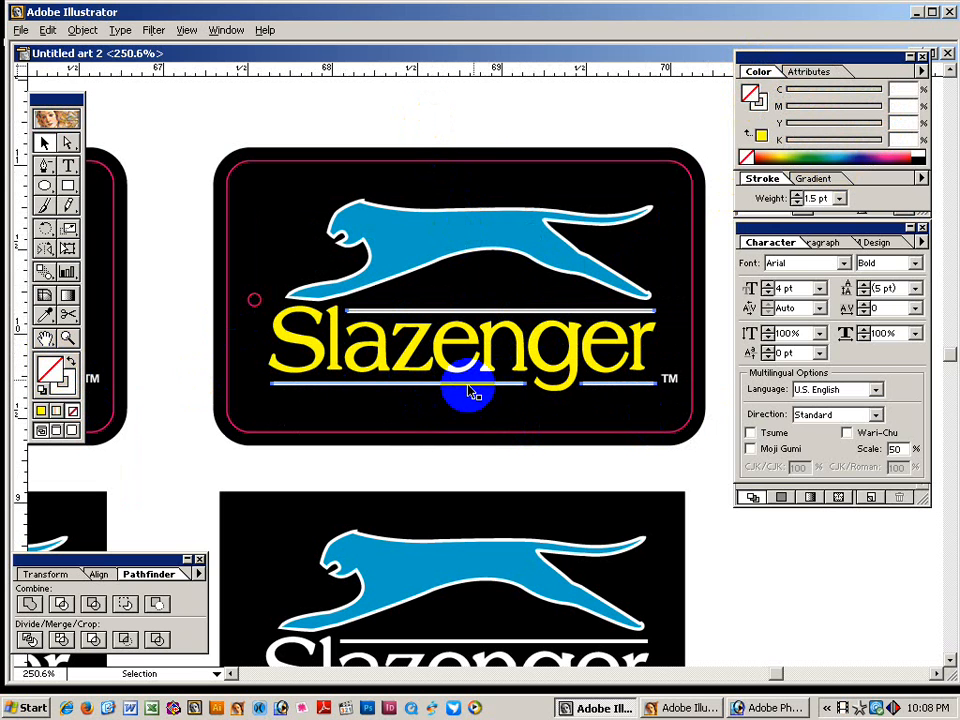
left_click(764, 106)
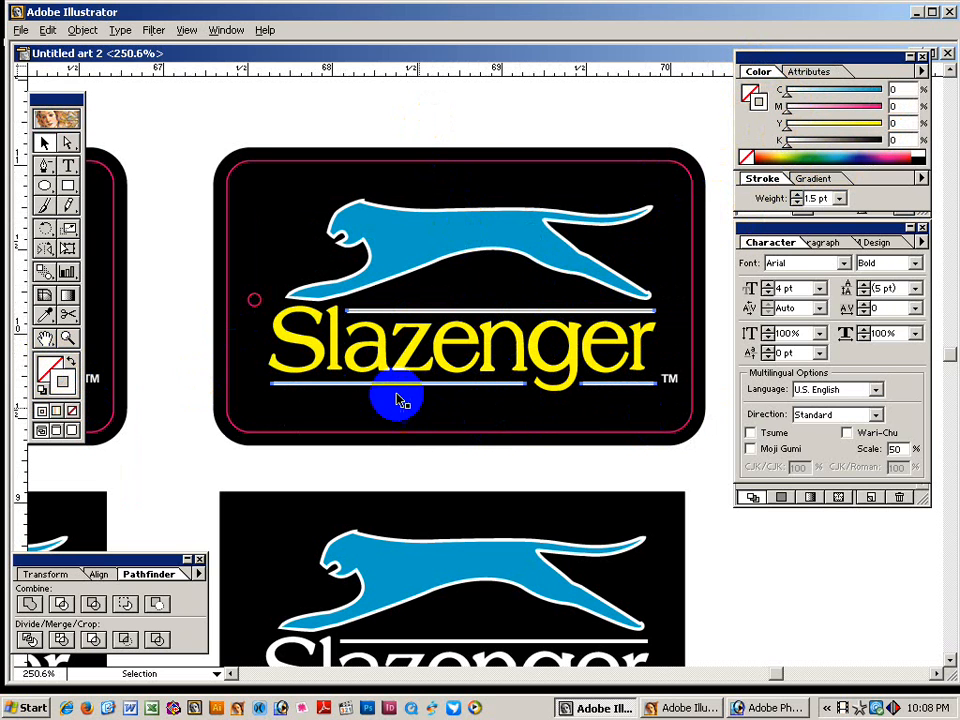
left_click_drag(794, 98, 900, 86)
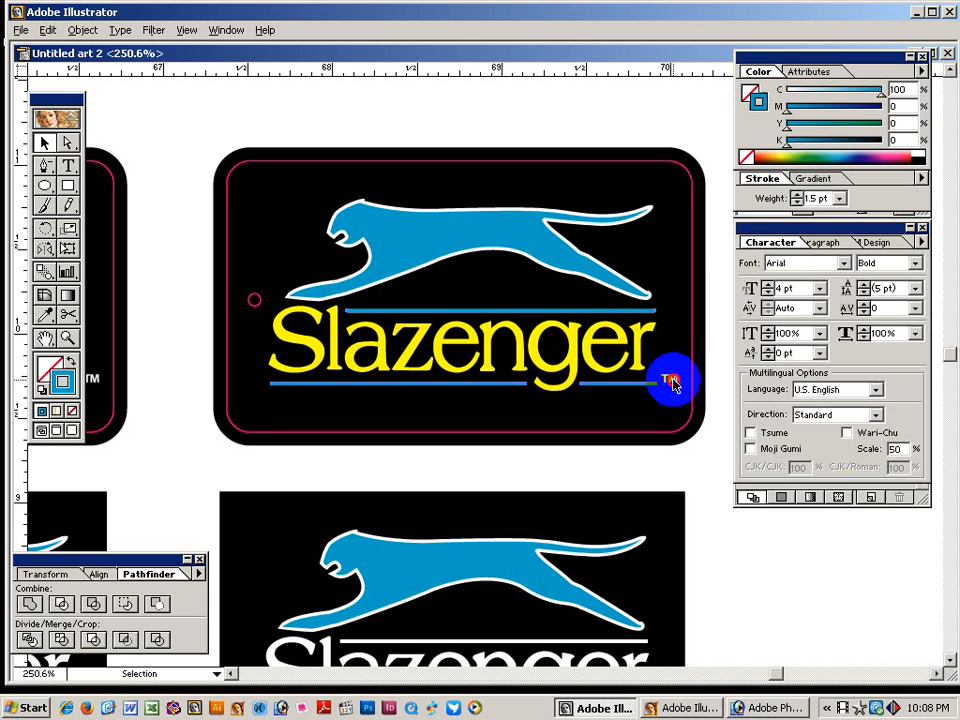
Make the TM fill and the cheetah's outline yellow (Y 100).
left_click(673, 380)
left_click(751, 97)
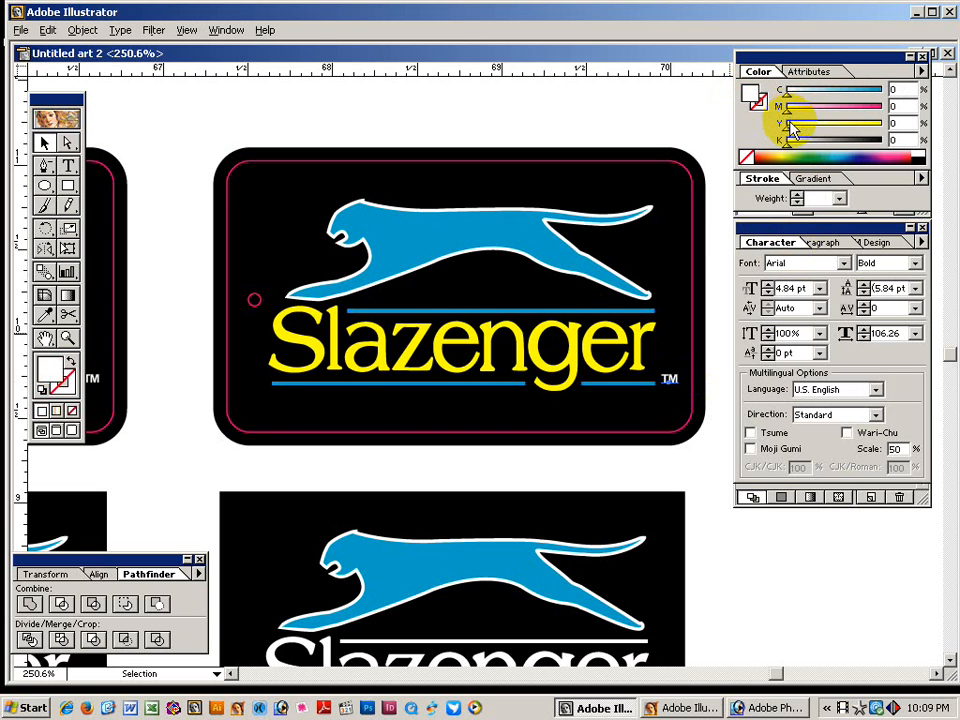
left_click_drag(790, 128, 872, 126)
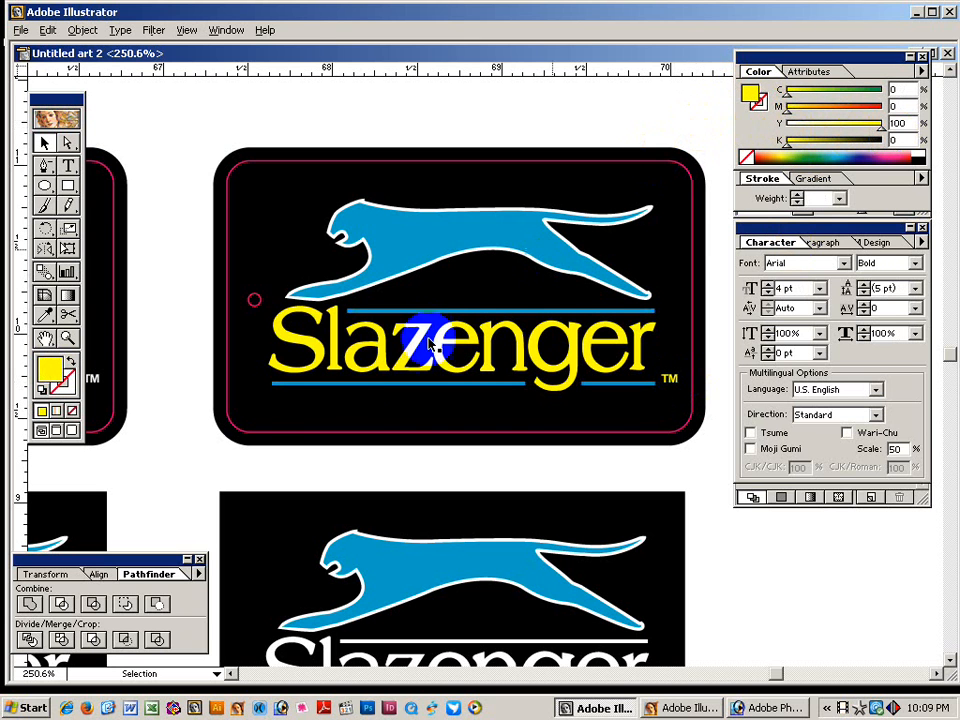
left_click(370, 206)
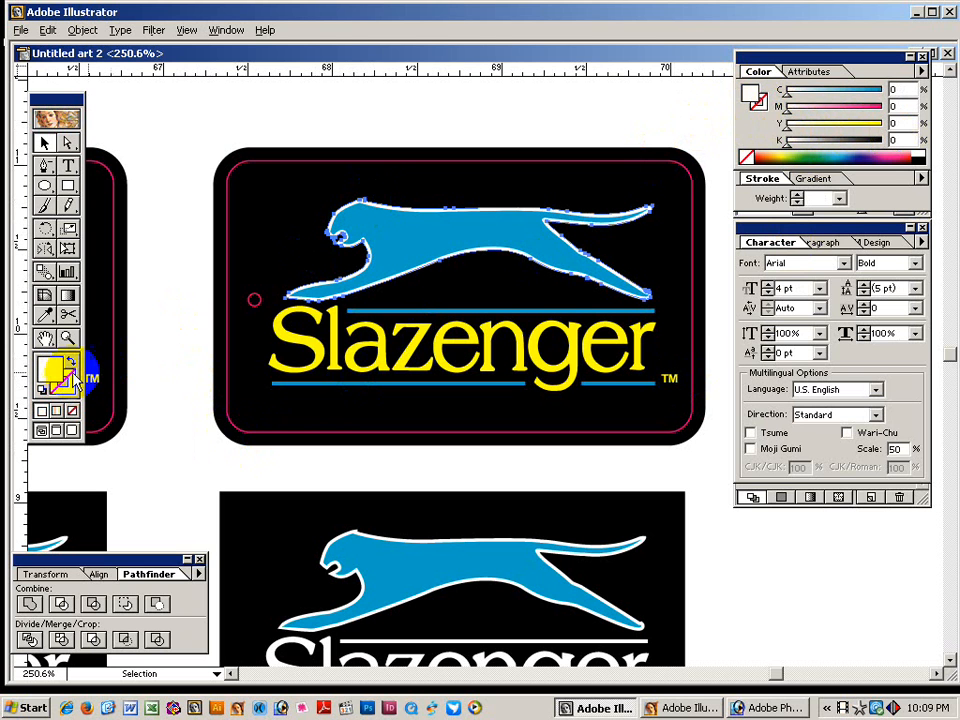
left_click_drag(788, 127, 880, 126)
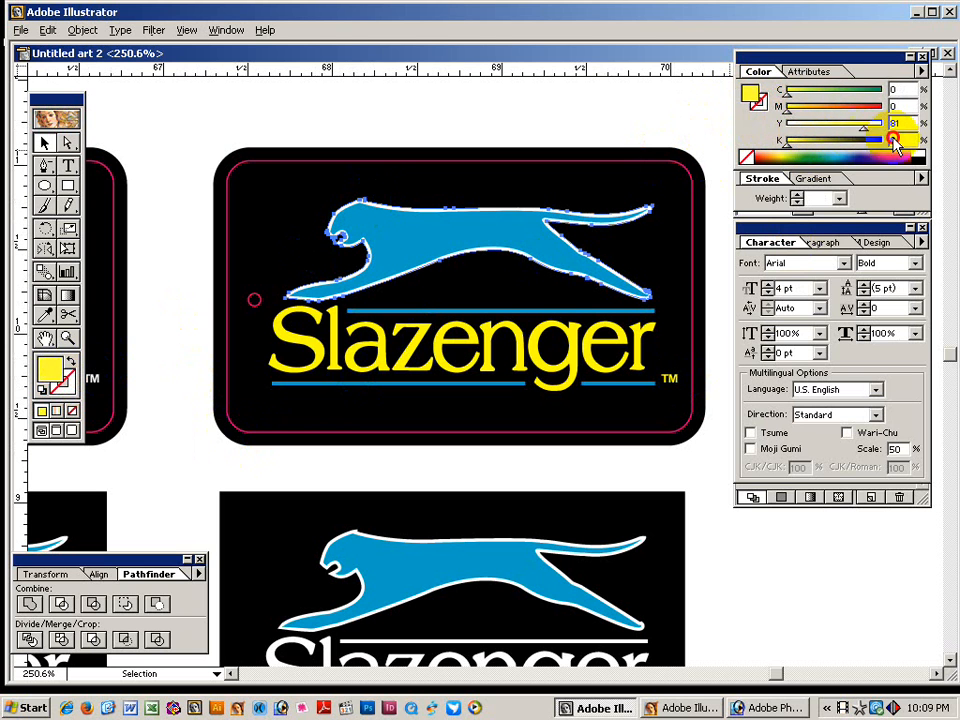
left_click(660, 122)
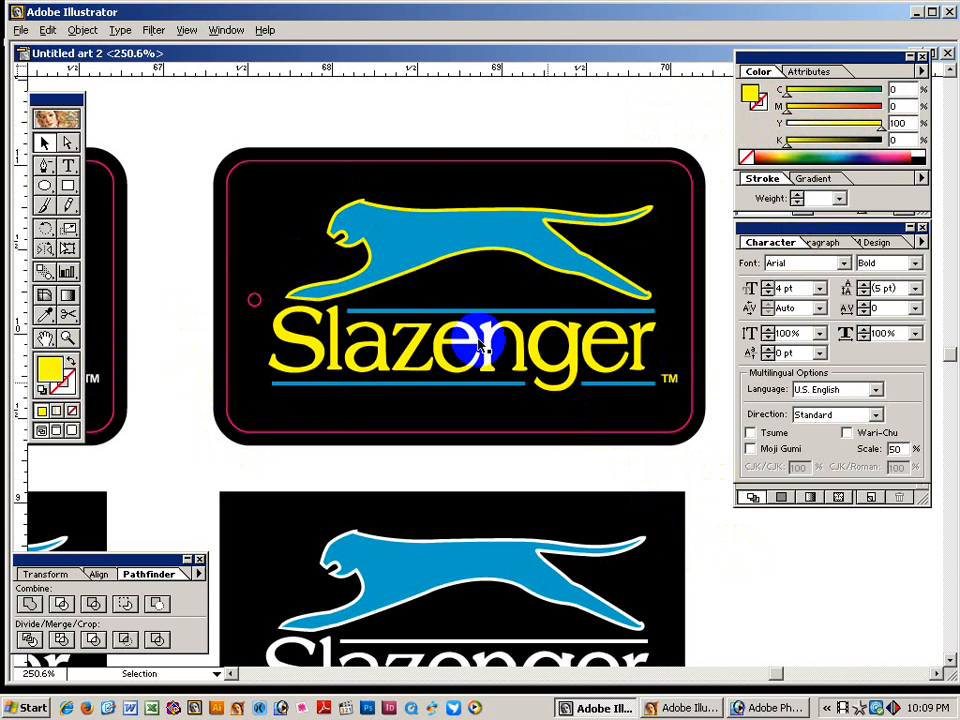
key("ctrl+space")
left_click_drag(322, 125, 550, 466)
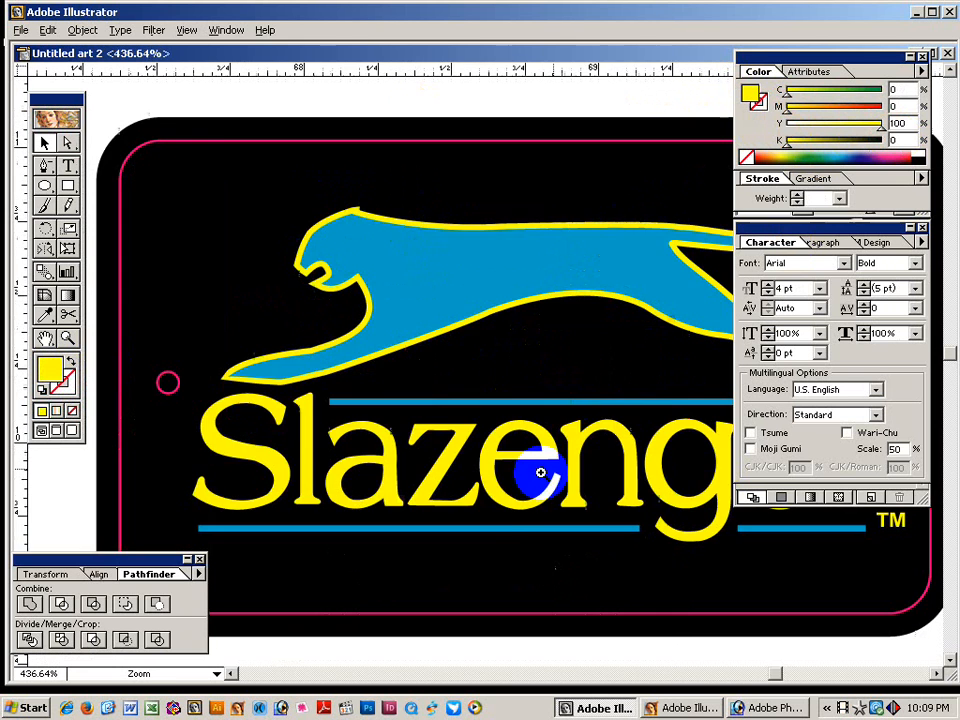
left_click_drag(497, 566, 496, 298)
key("ctrl+alt+space")
left_click(487, 402, "ctrl+alt")
left_click_drag(508, 523, 505, 325)
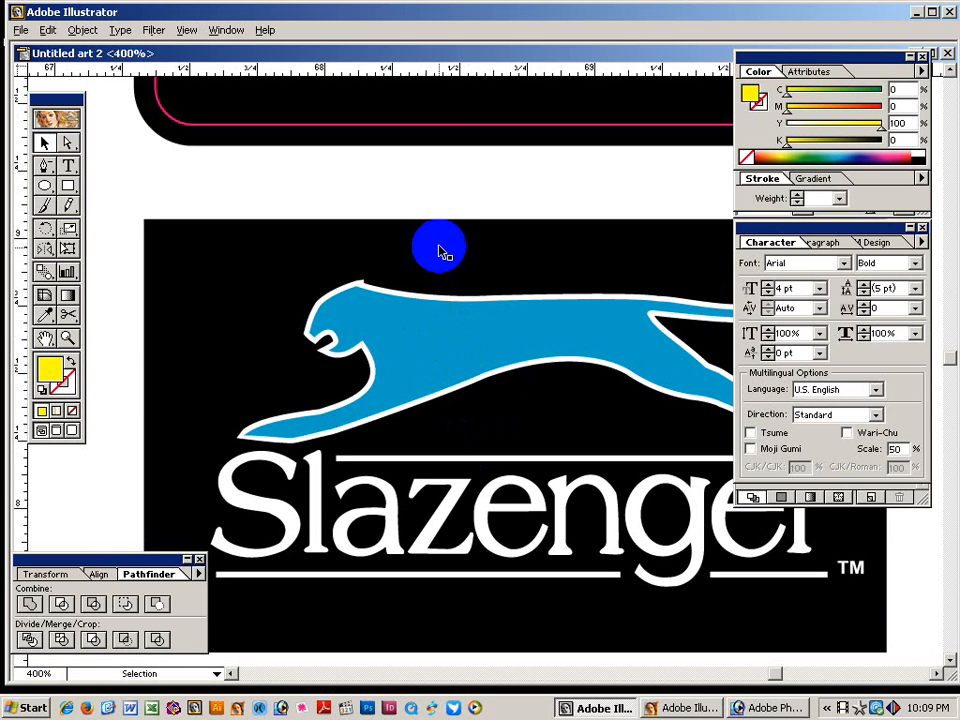
left_click(446, 336)
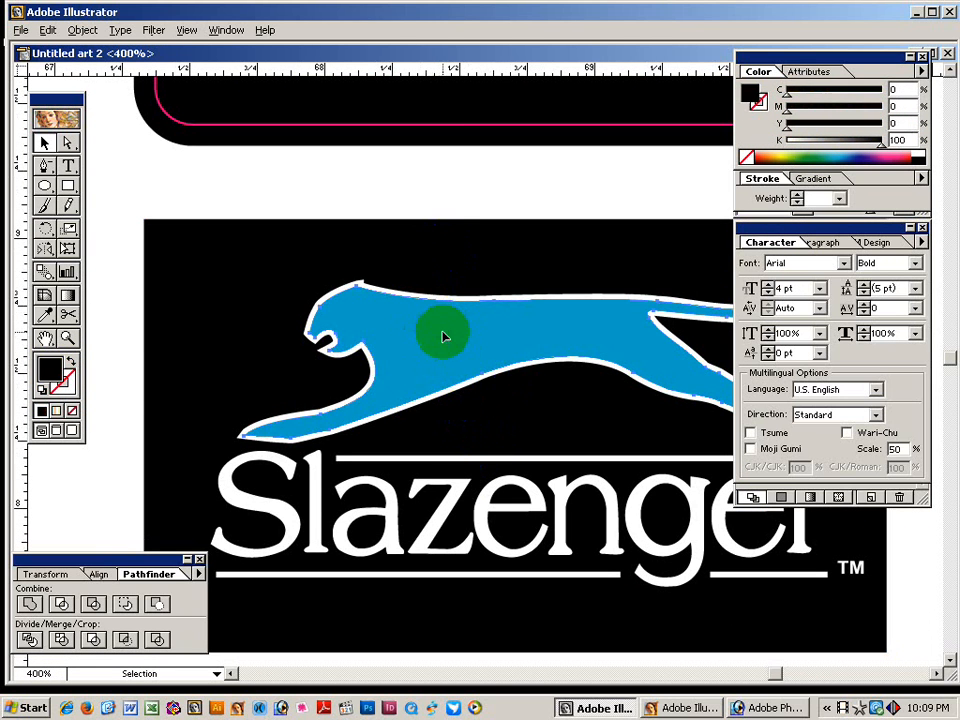
left_click(435, 399)
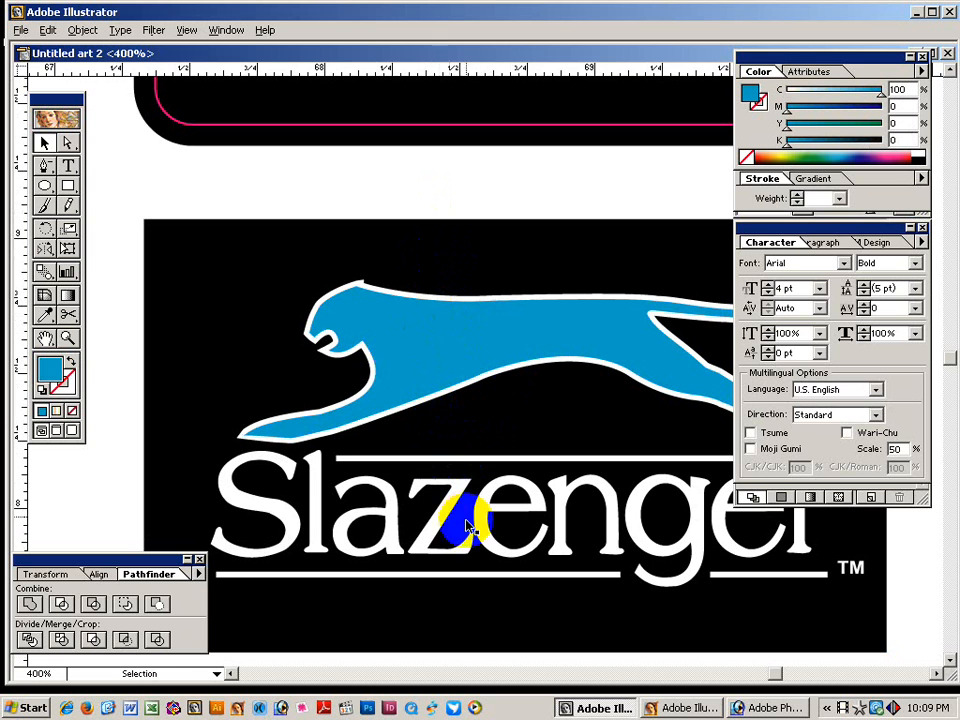
key("space")
scroll(476, 419, "down", 1)
scroll(529, 364, "up", 4)
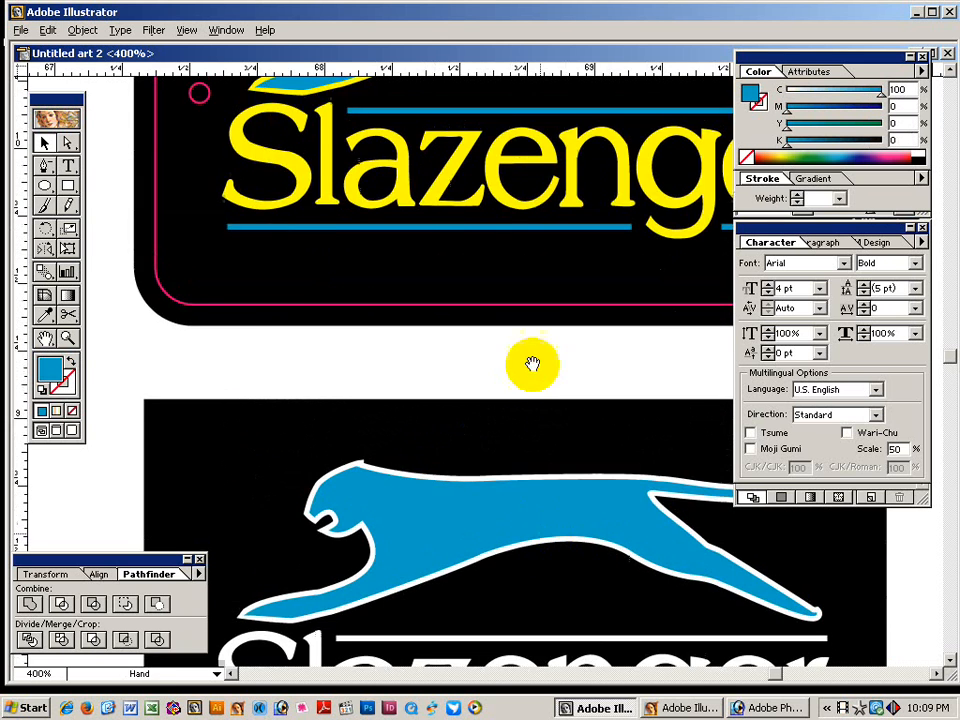
left_click_drag(512, 434, 467, 499)
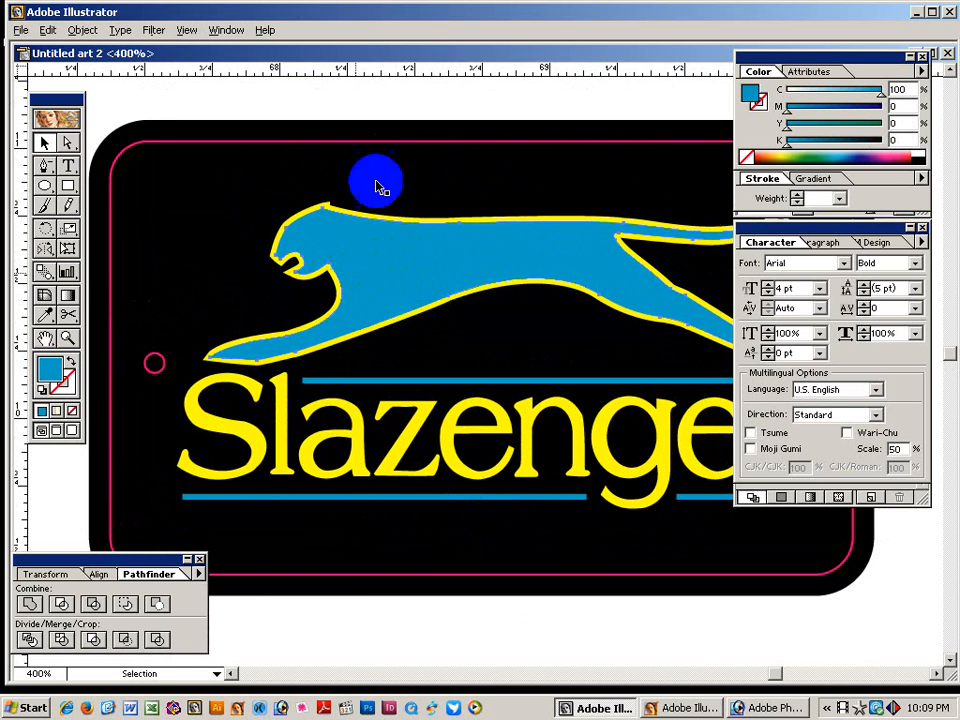
Give the cheetah's outline a 0.35 pt weight and set its stroke to overprint.
left_click(400, 230)
left_click(80, 378)
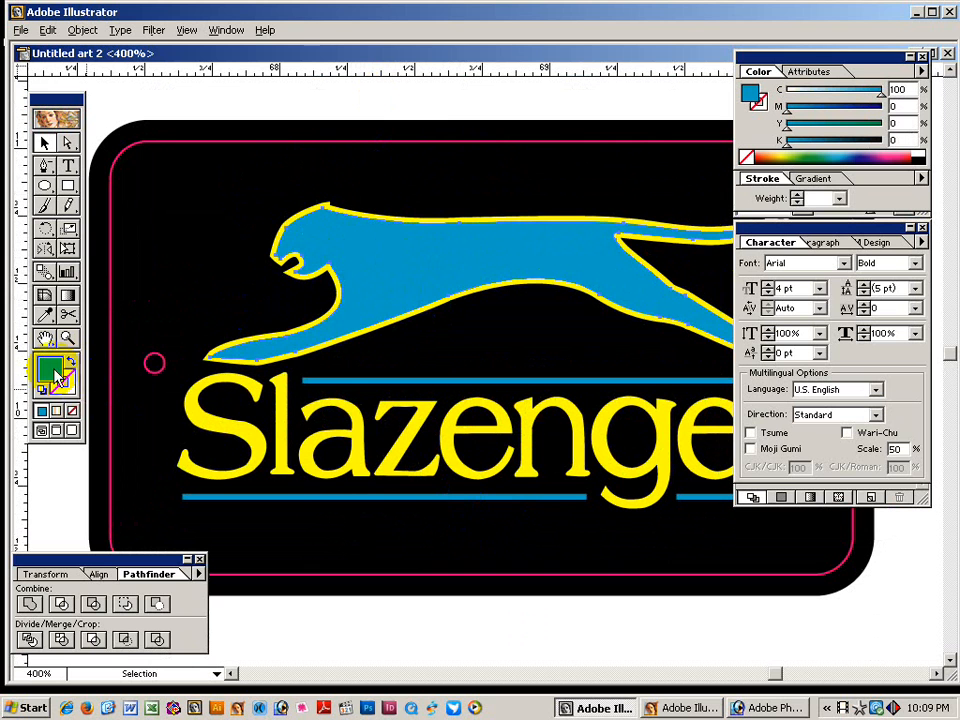
left_click(70, 386)
left_click(797, 203)
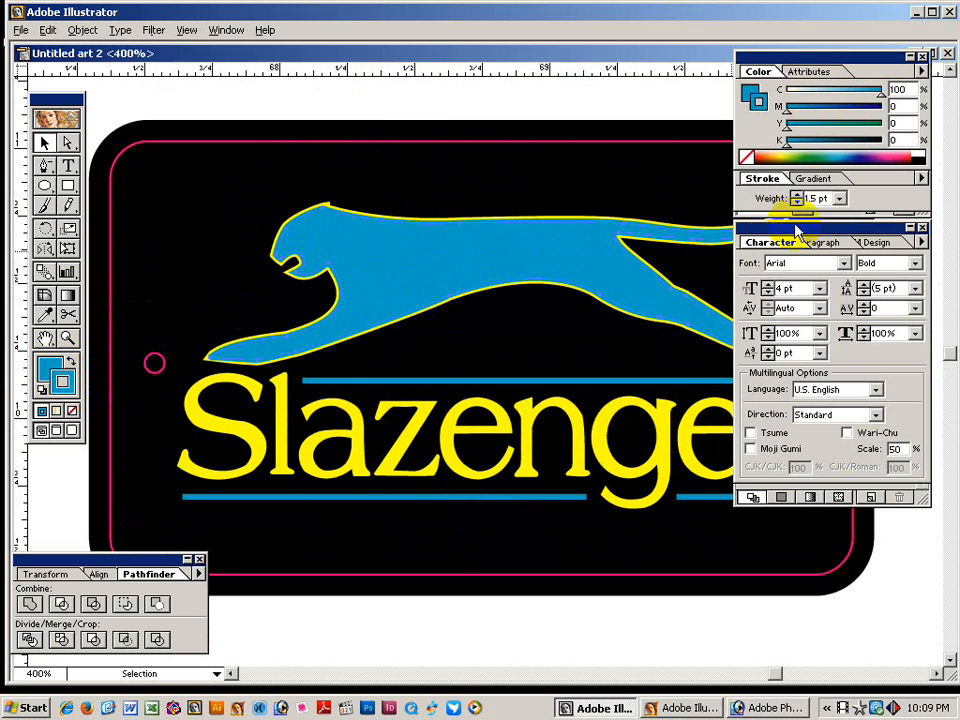
left_click(726, 214)
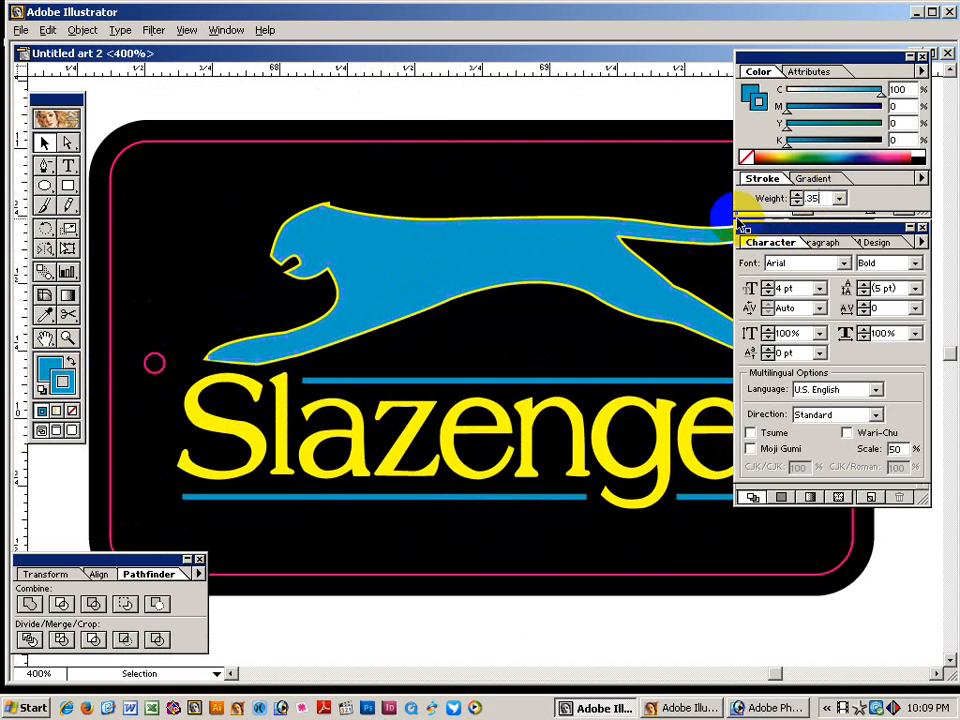
key("Return")
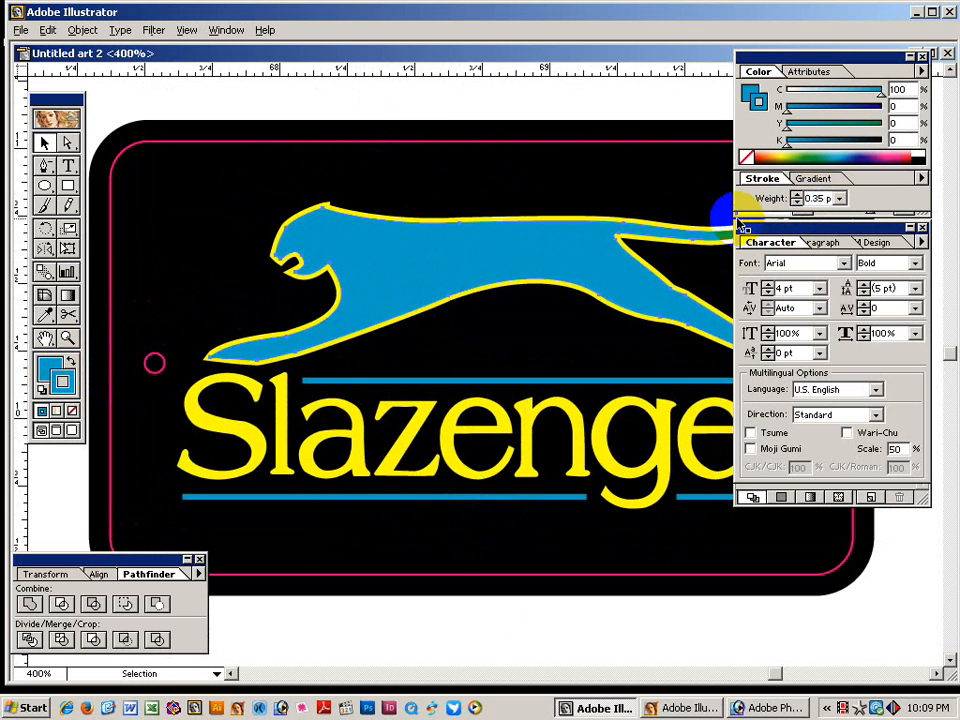
left_click(810, 73)
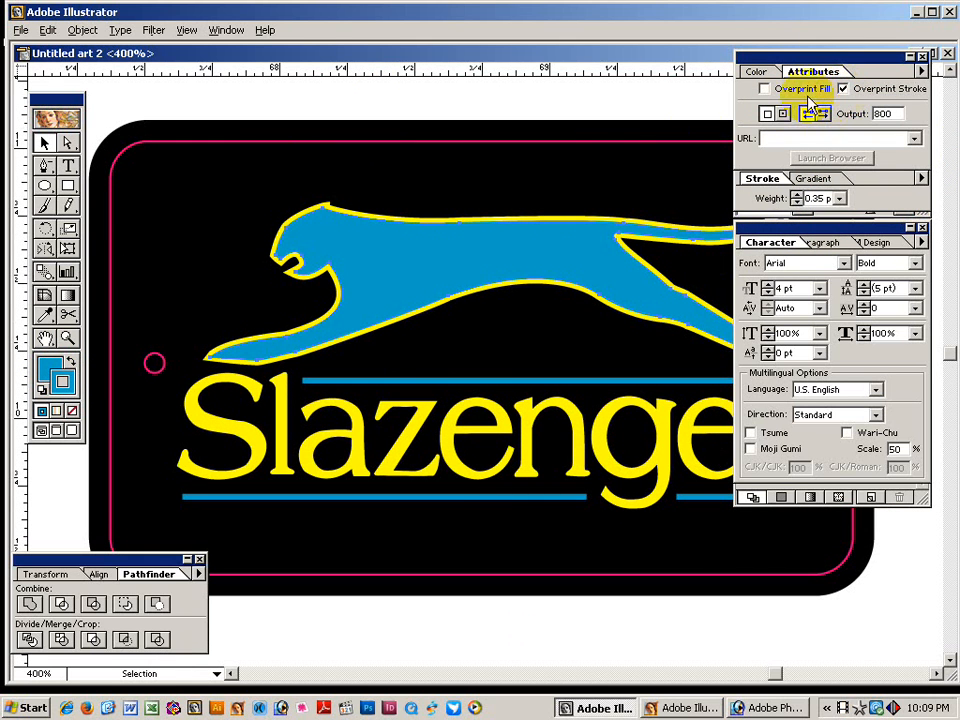
left_click(568, 154)
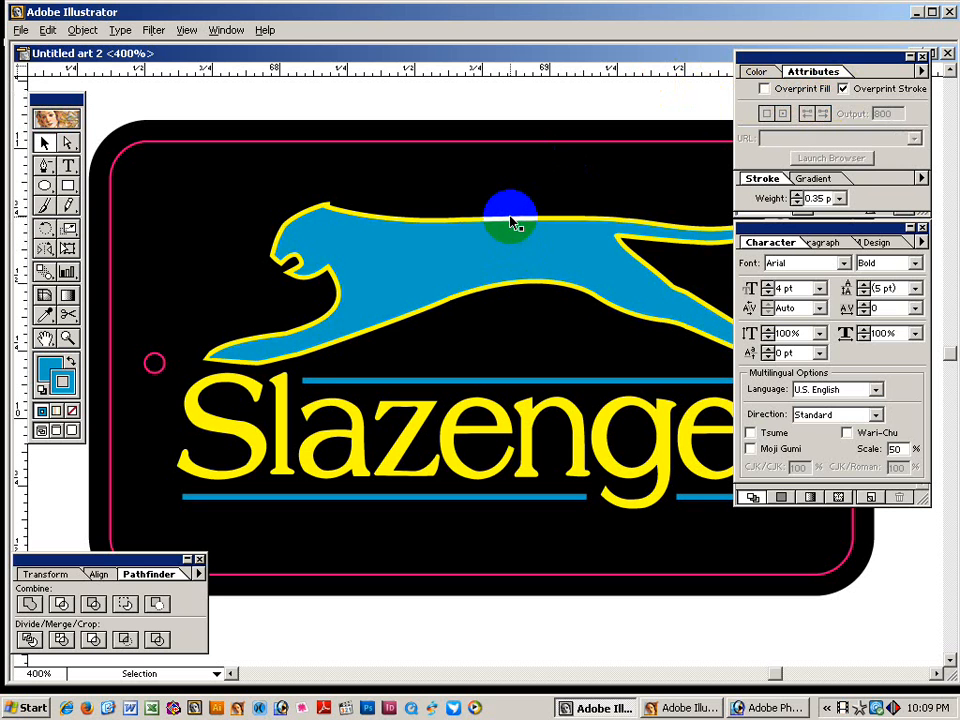
left_click_drag(519, 150, 390, 250)
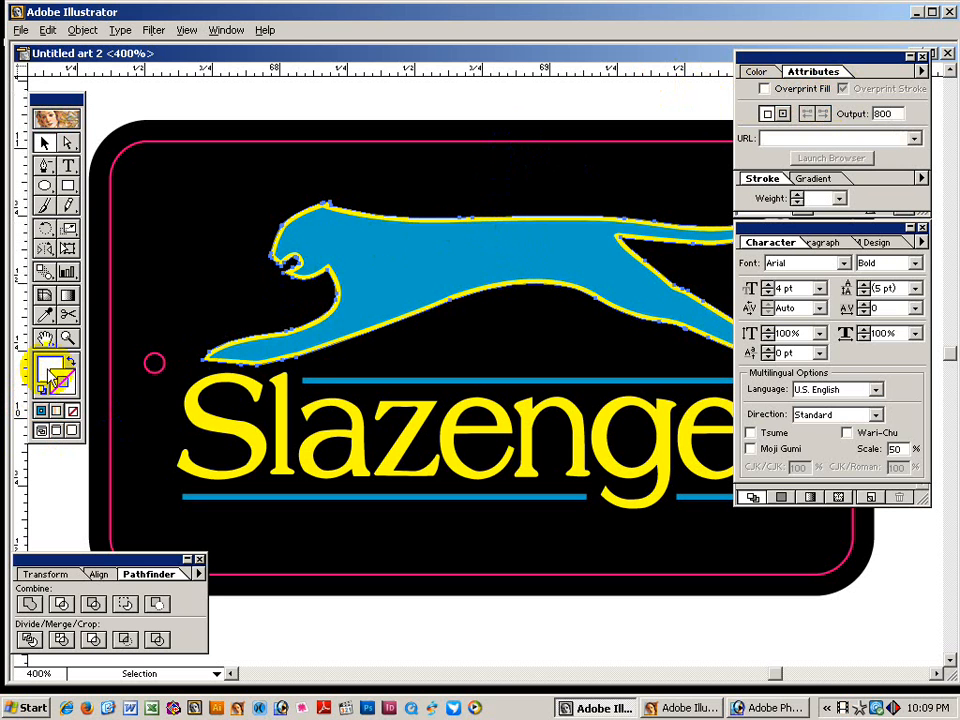
left_click(866, 195)
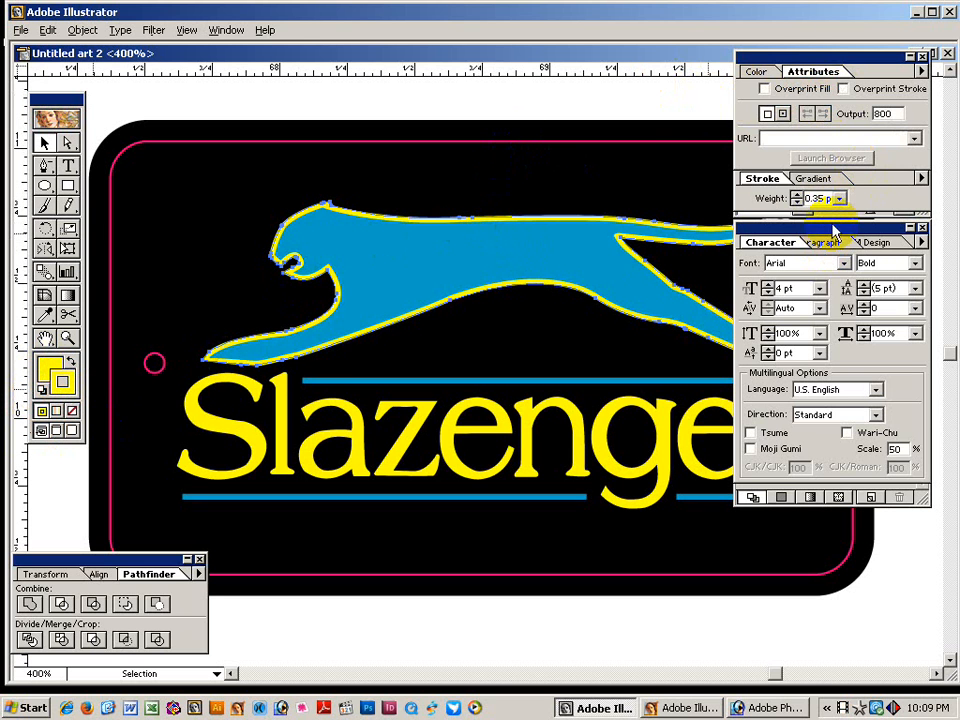
left_click(843, 89)
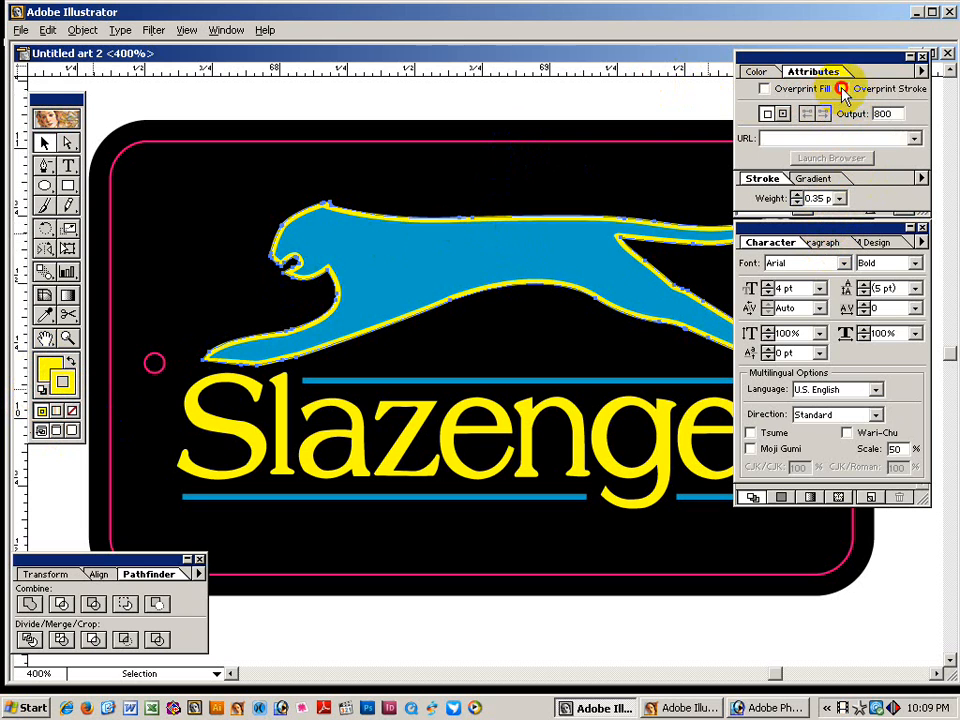
left_click(686, 101)
Change the cheetah's outline weight to 0.5 pt.
key("space")
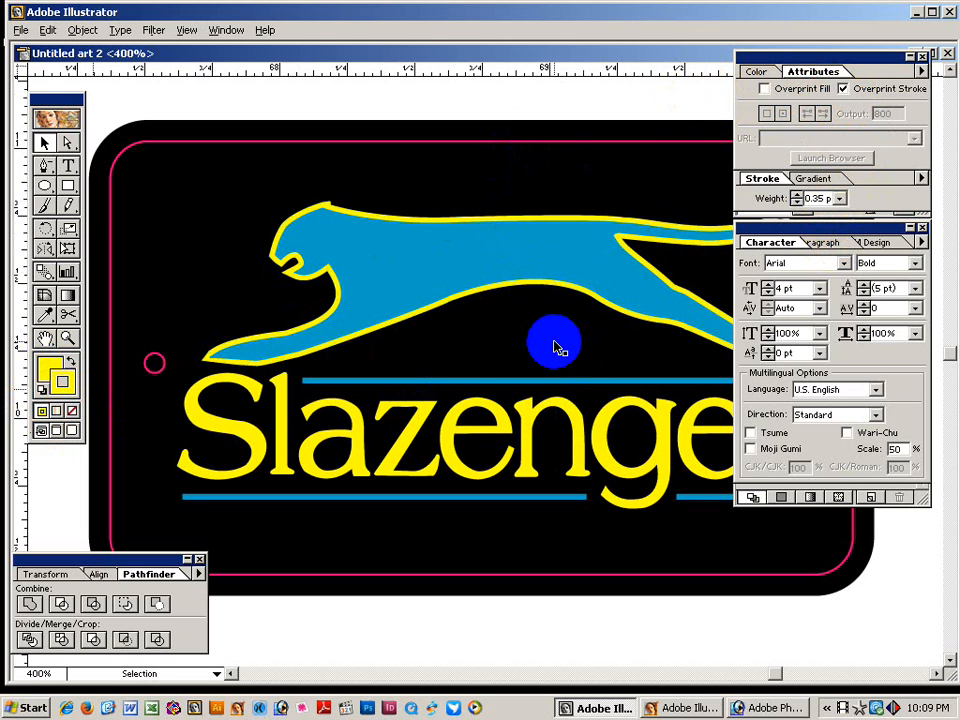
left_click(637, 227)
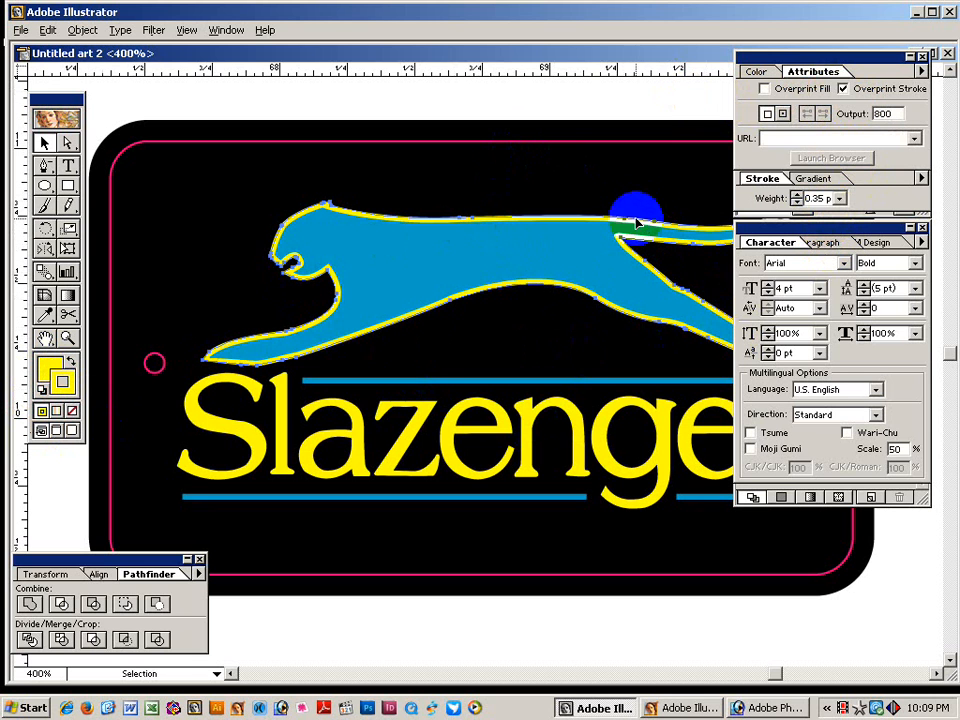
left_click(812, 198)
type(".5")
key("Return")
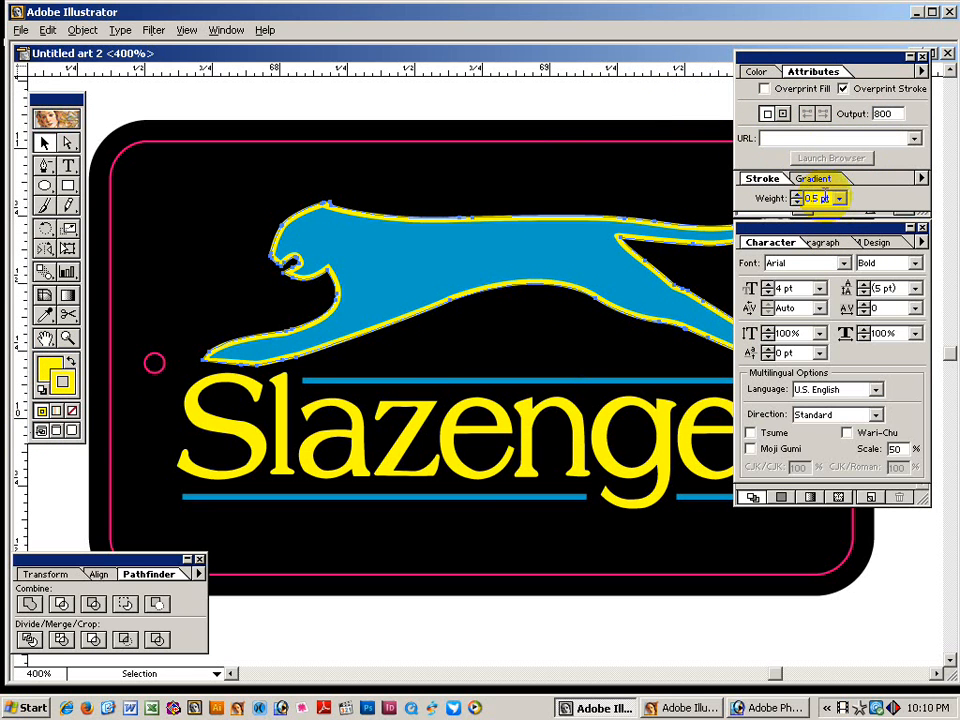
left_click(653, 96)
Give the Slazenger lettering a yellow overprinting outline, then select the lower blue line.
left_click_drag(452, 499, 478, 400)
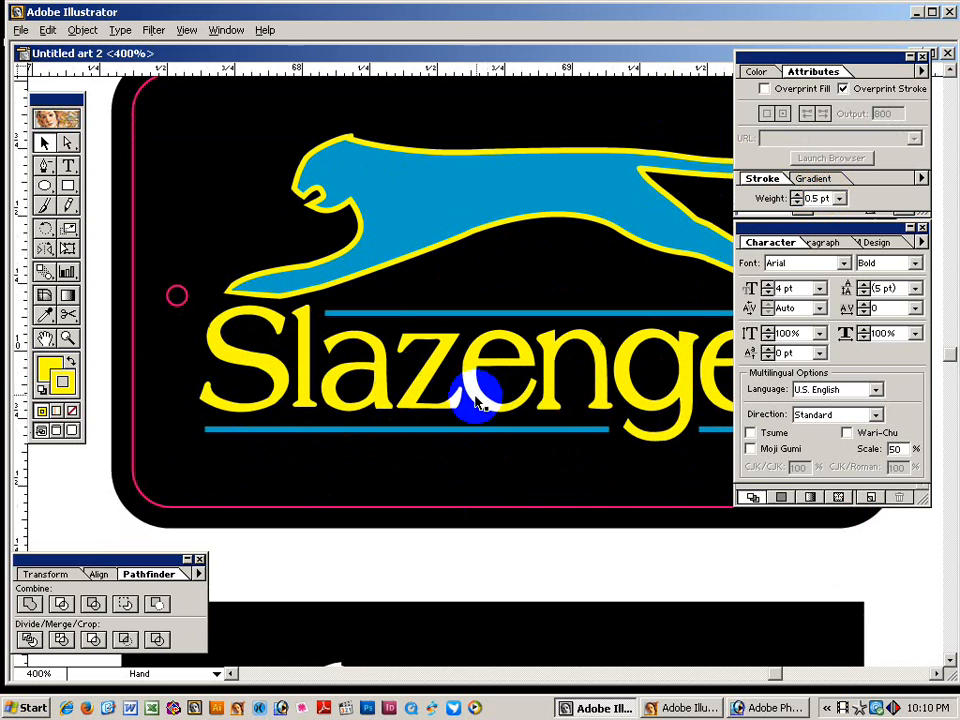
left_click(467, 390)
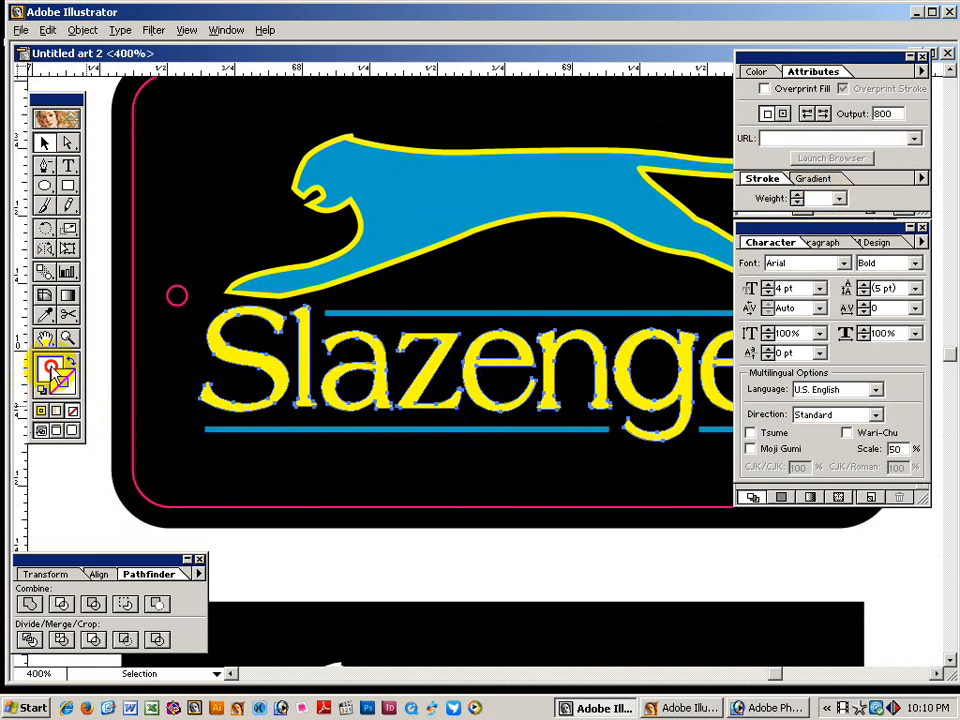
left_click_drag(48, 368, 60, 378)
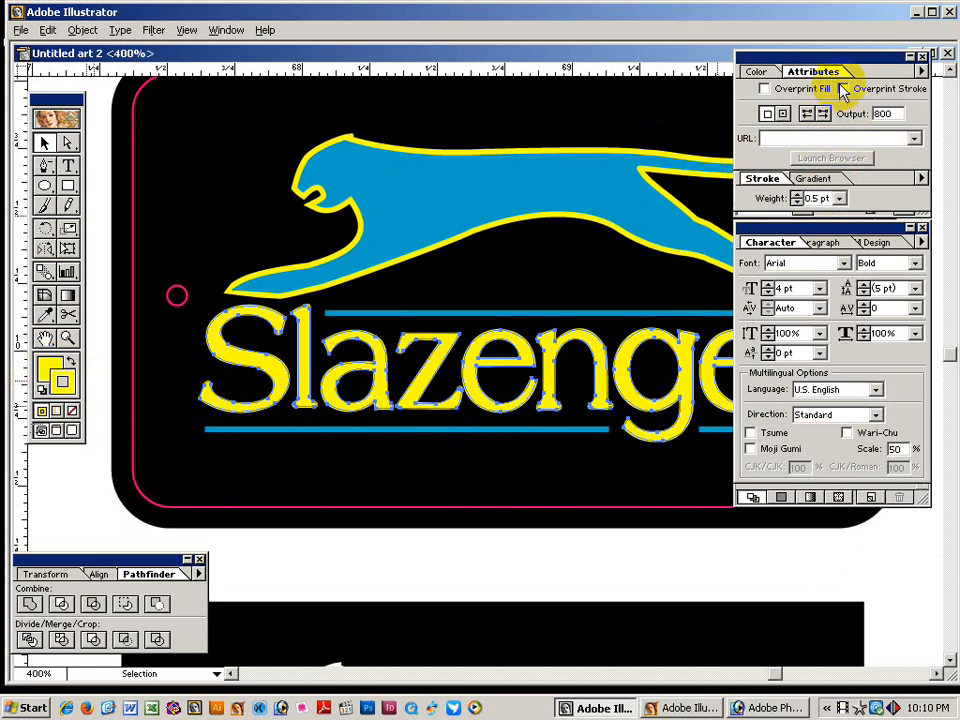
left_click(843, 89)
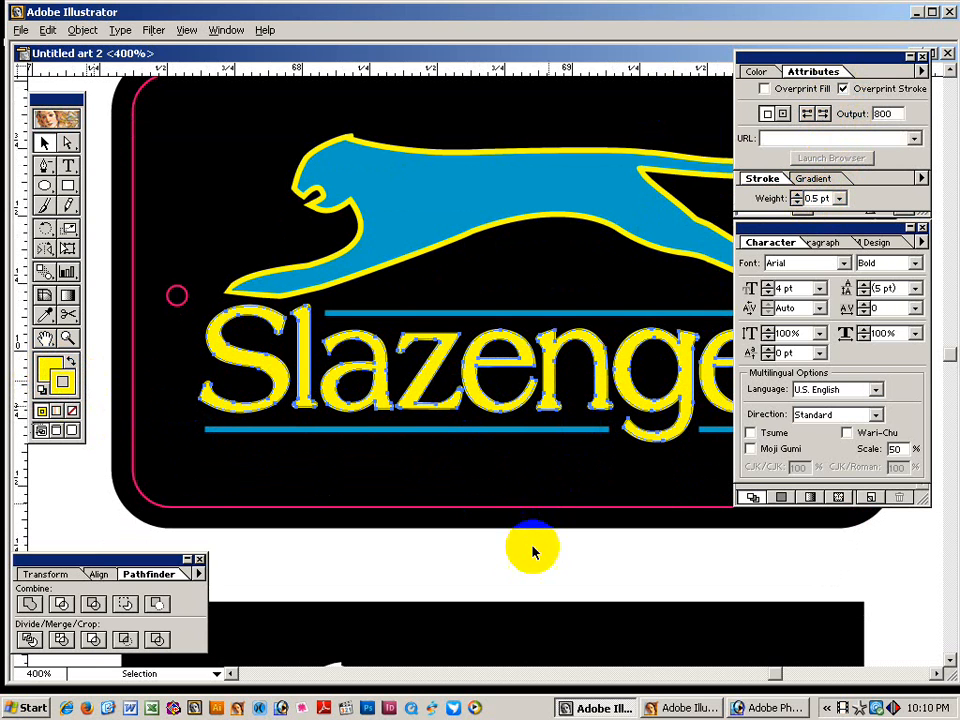
left_click(523, 580)
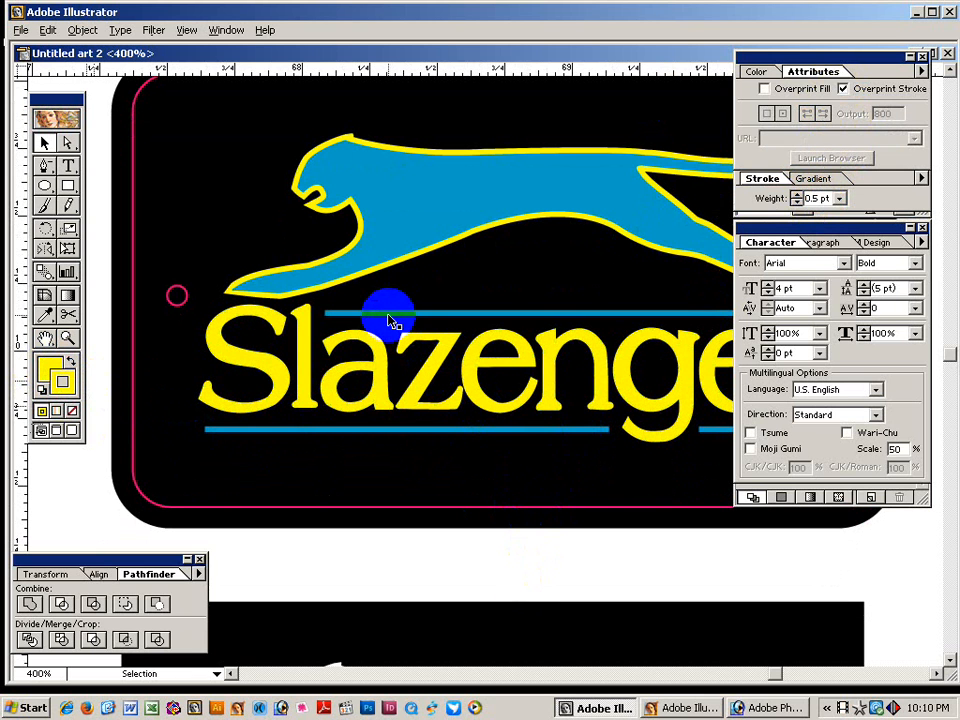
left_click(385, 430)
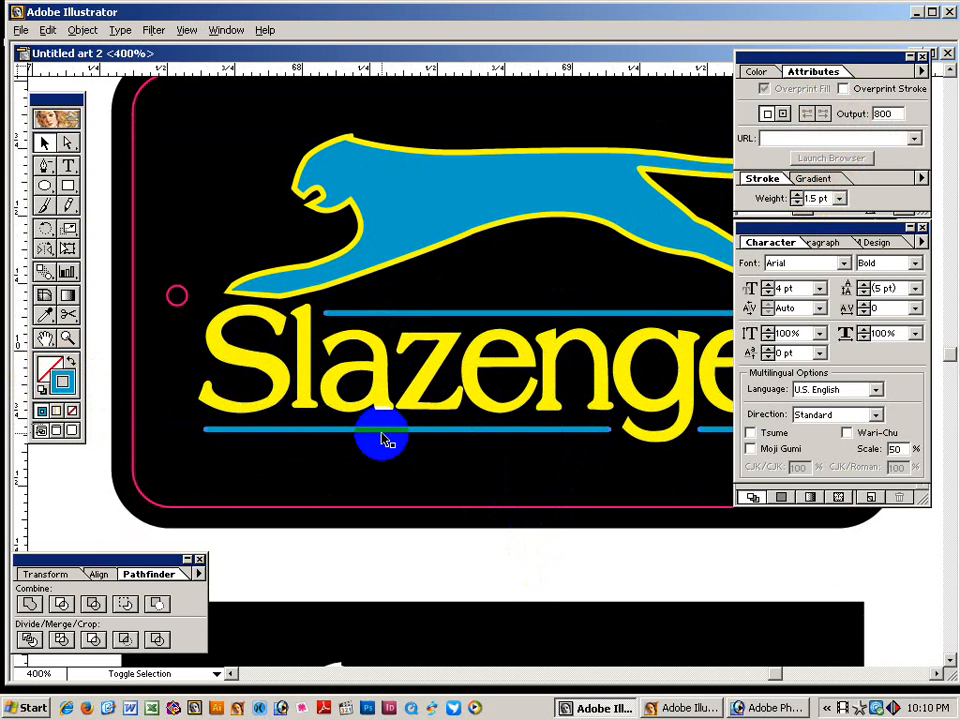
left_click_drag(621, 465, 495, 461)
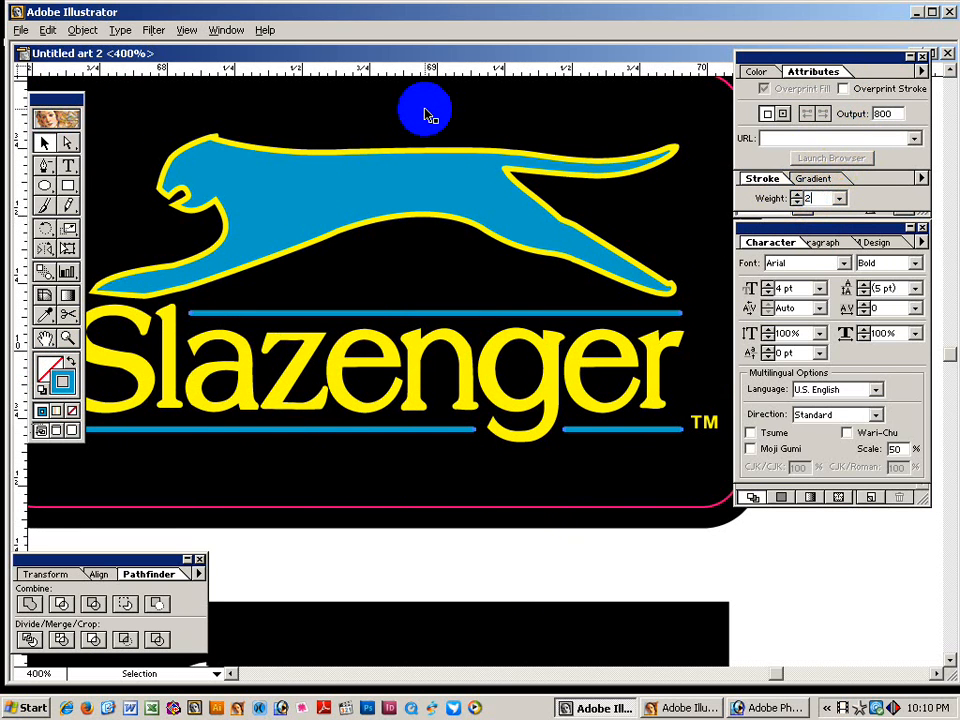
Set the lower blue line's stroke to overprint.
left_click(842, 90)
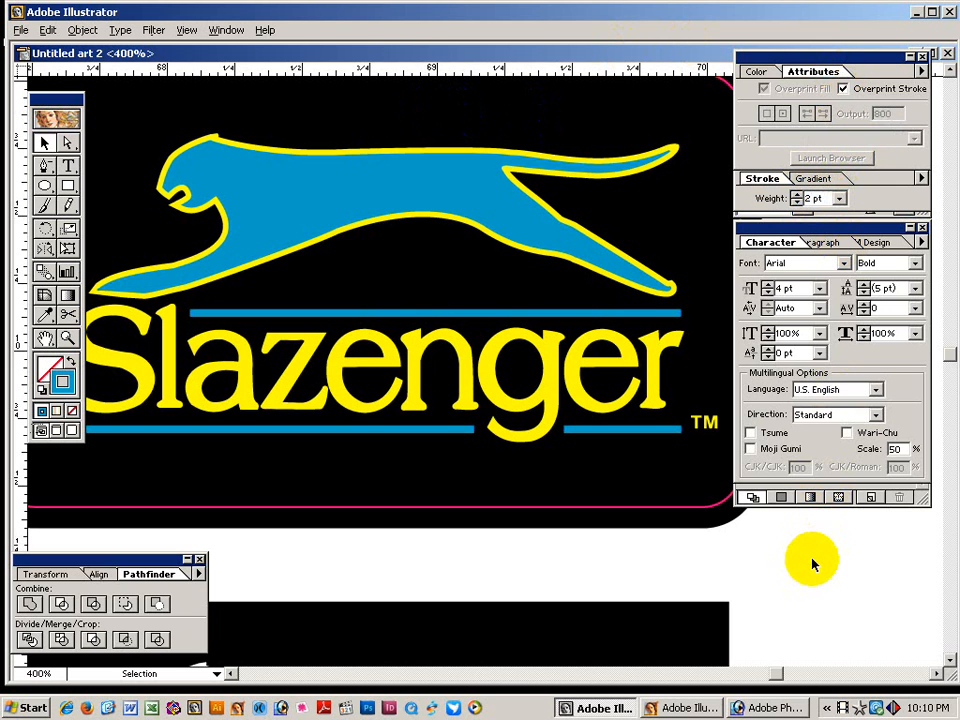
left_click(793, 580)
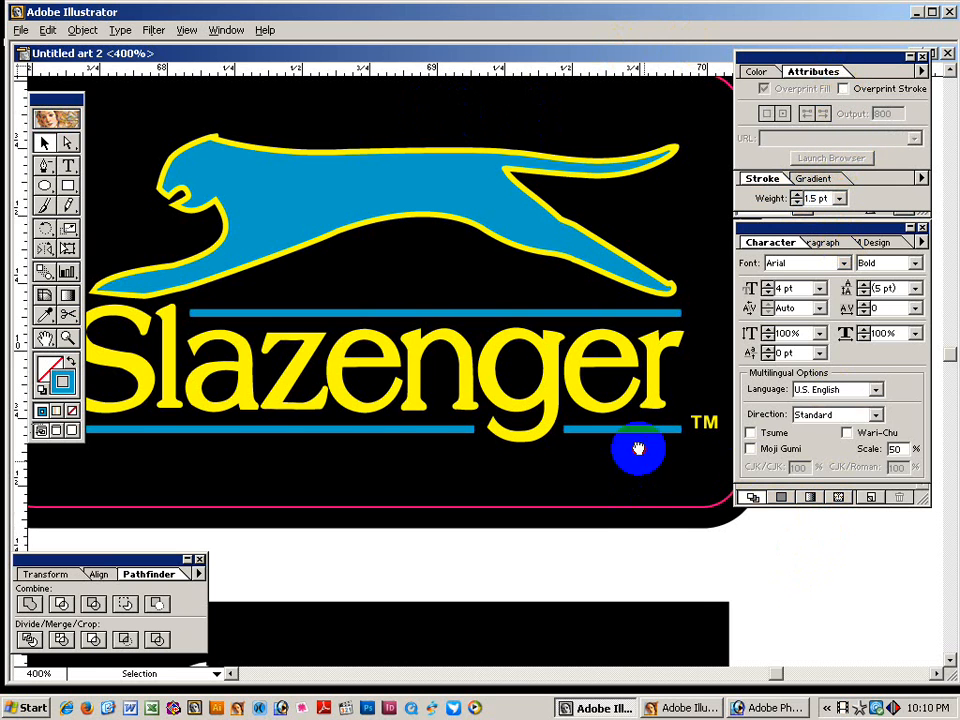
left_click_drag(637, 448, 547, 448)
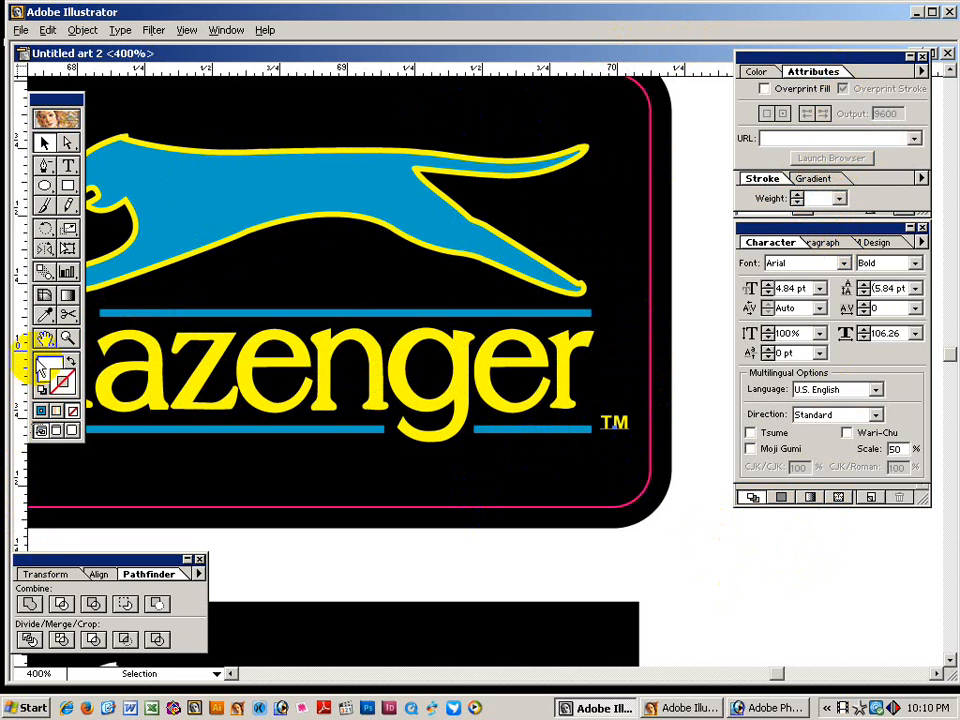
Give the TM mark a yellow 0.12 pt outline with Overprint Stroke on.
left_click_drag(49, 370, 65, 393)
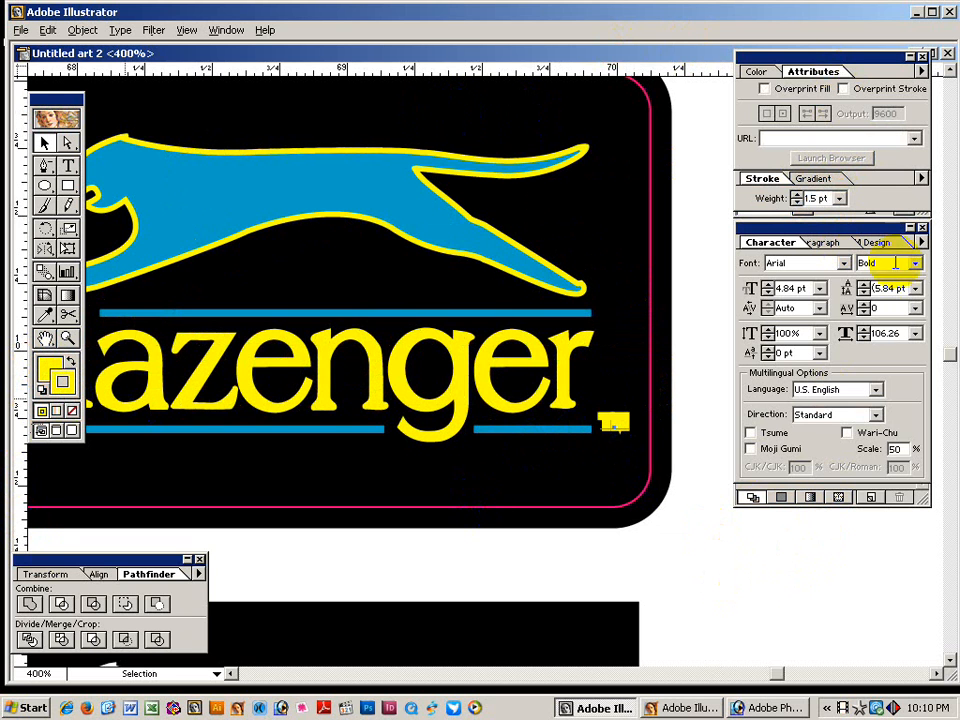
double_click(821, 198)
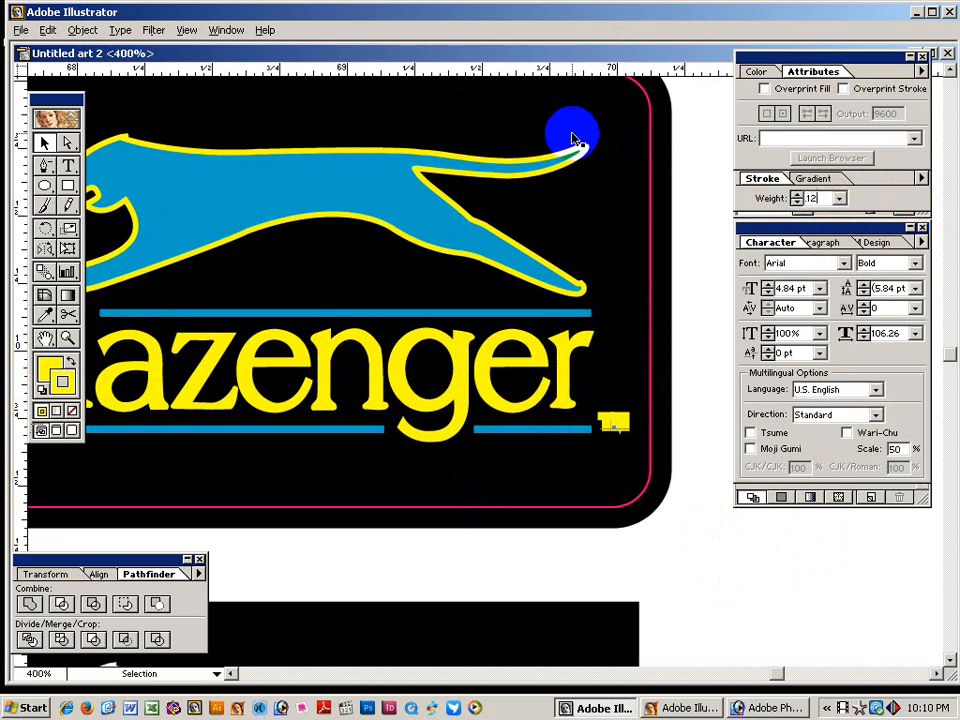
type(".12")
key("Return")
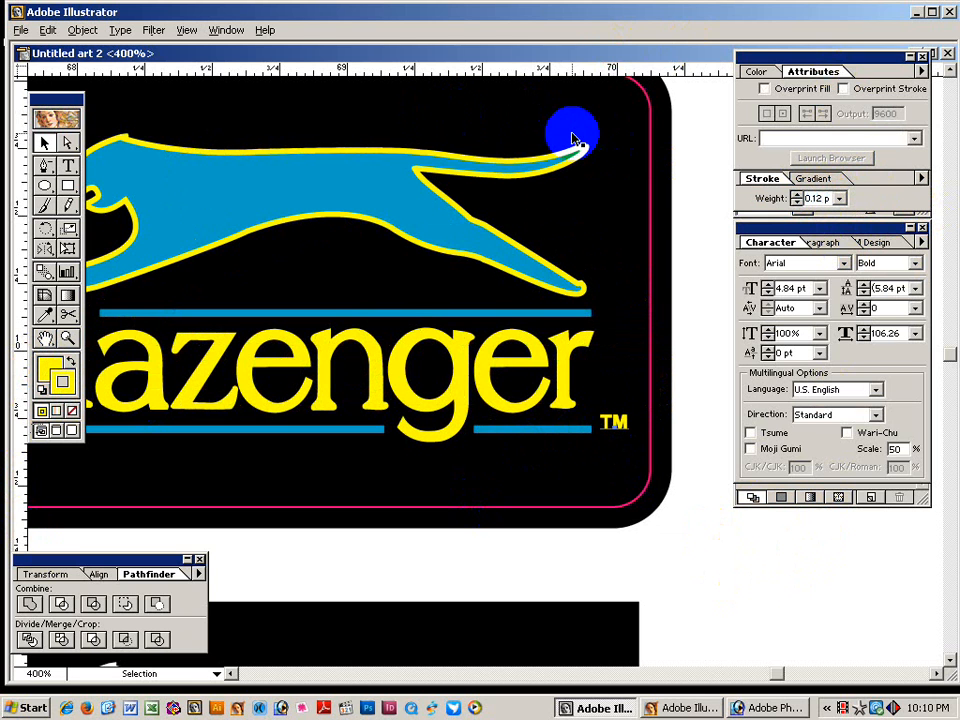
left_click(843, 88)
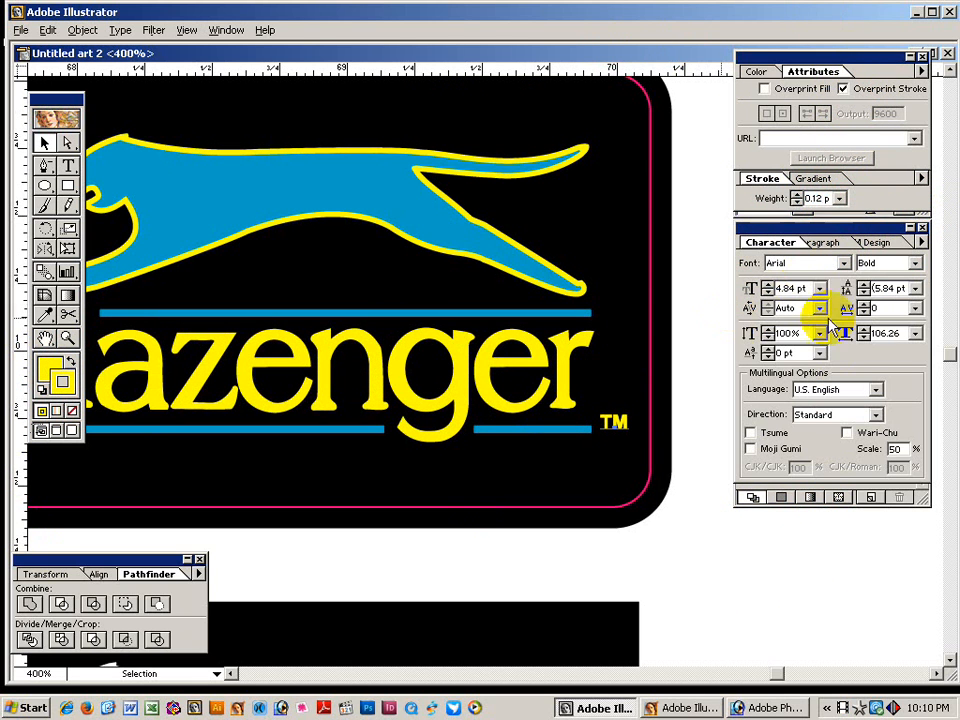
double_click(817, 198)
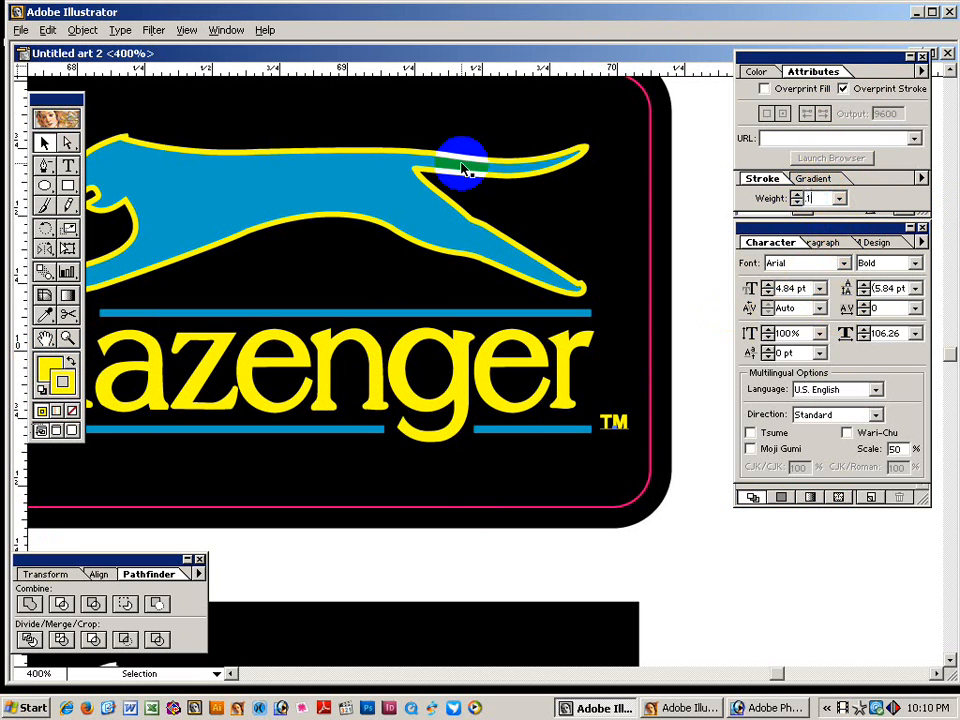
left_click(677, 321)
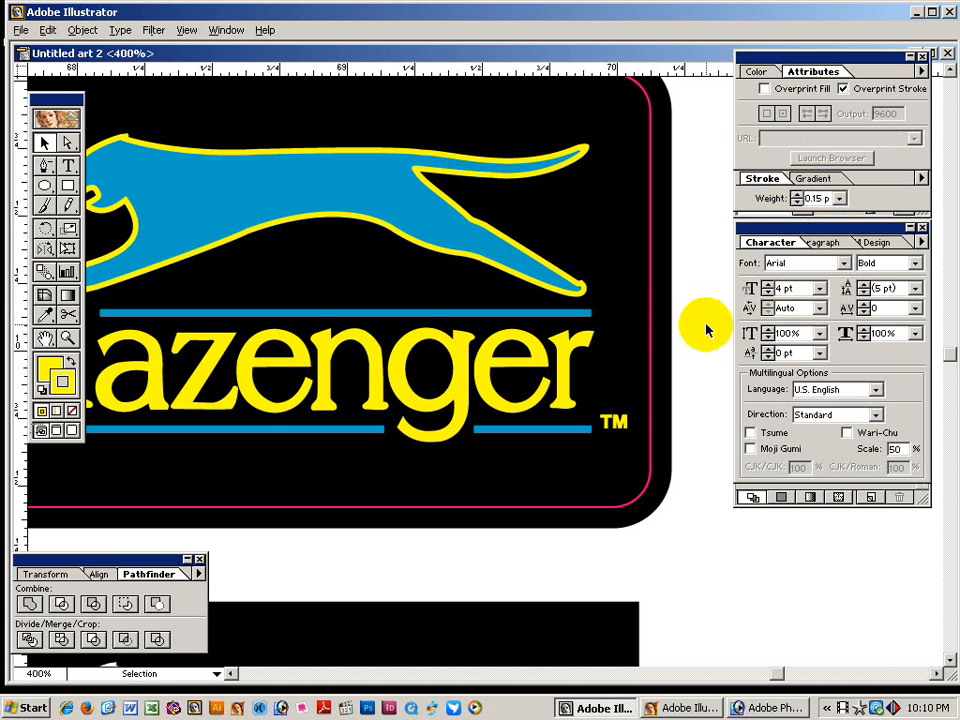
key("ctrl+z")
left_click(703, 326)
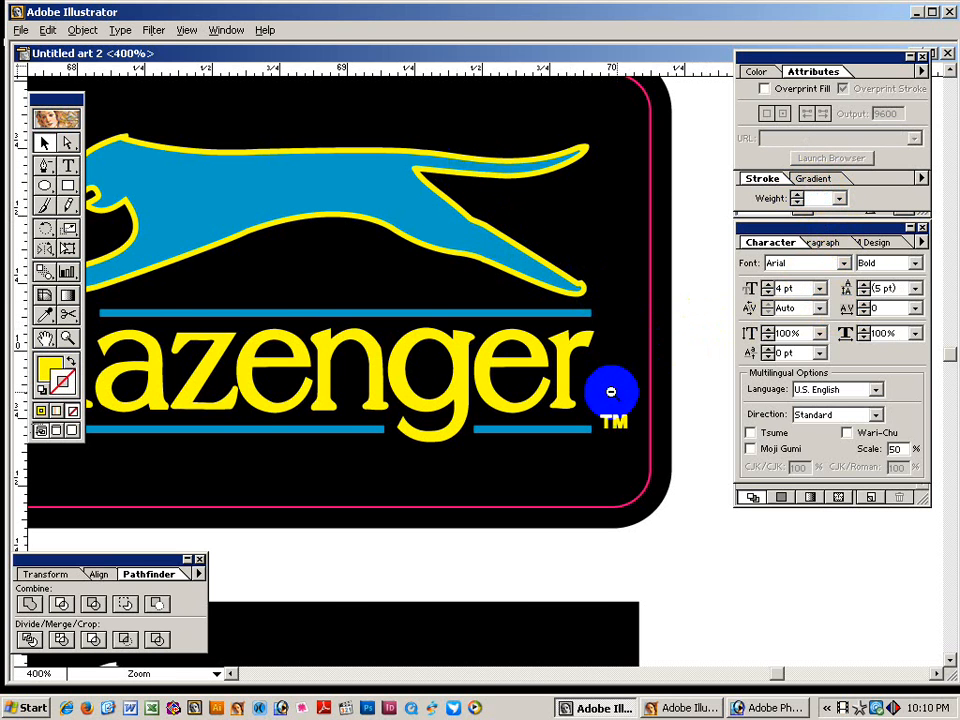
Zoom out and marquee-select the yellow-lettered and white-lettered badges to inspect them.
left_click(611, 392, "ctrl+alt")
left_click(611, 392, "ctrl+alt")
left_click(609, 390, "ctrl+alt")
left_click_drag(492, 358, 581, 351)
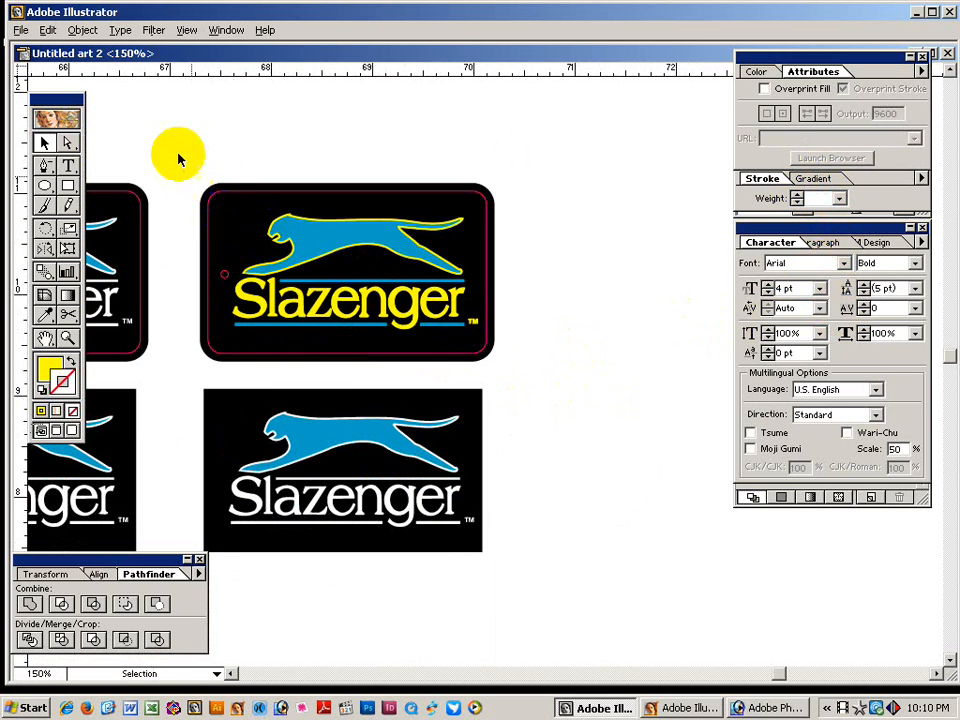
left_click_drag(180, 152, 544, 372)
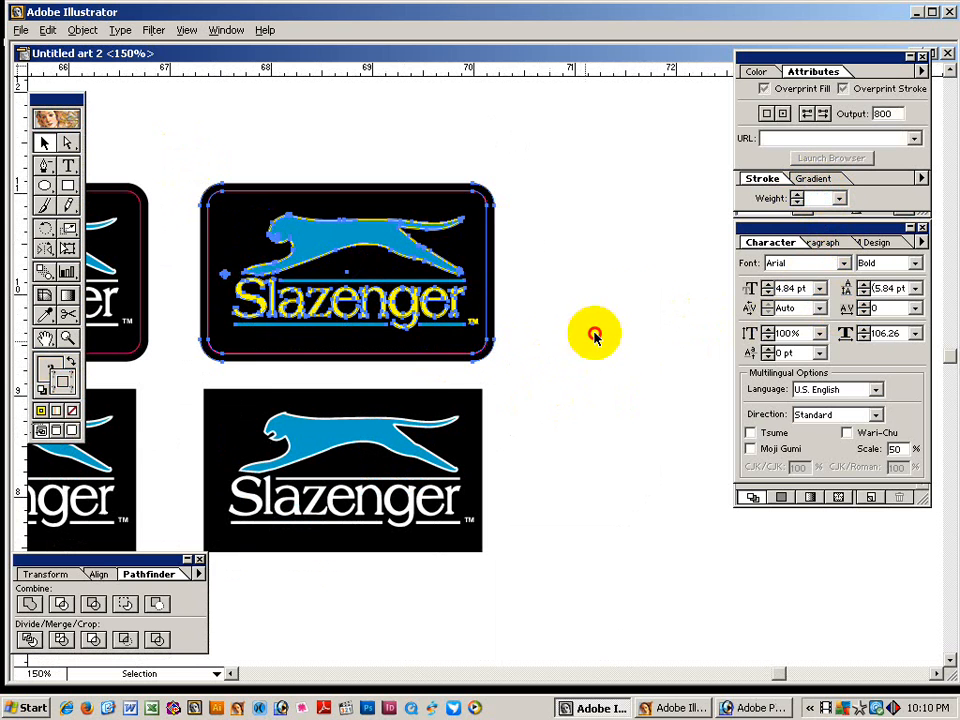
left_click(636, 311)
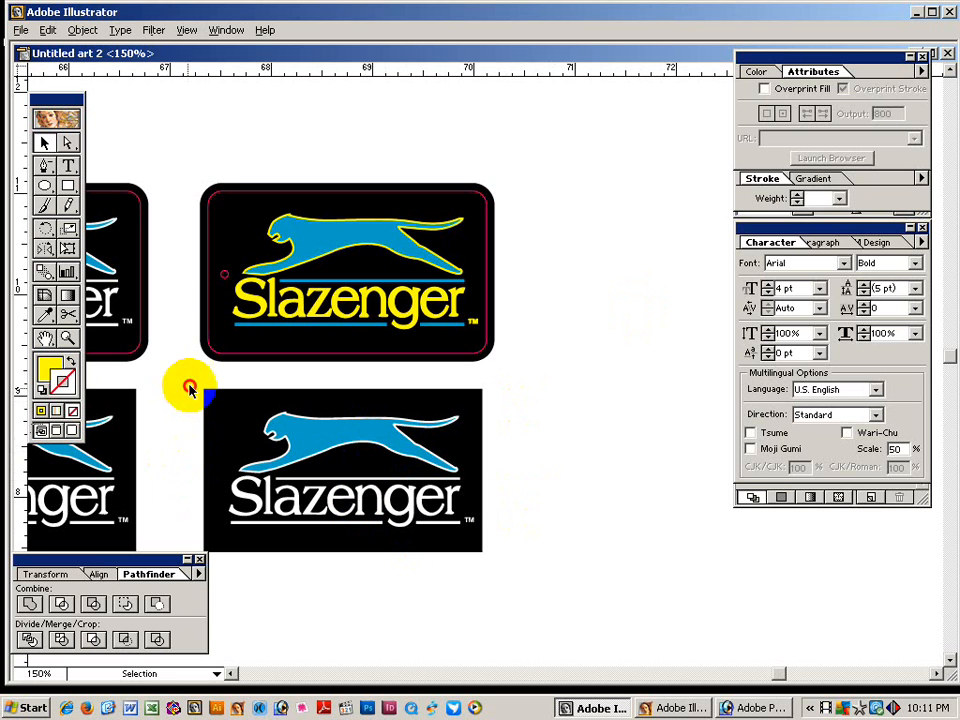
left_click_drag(188, 386, 532, 585)
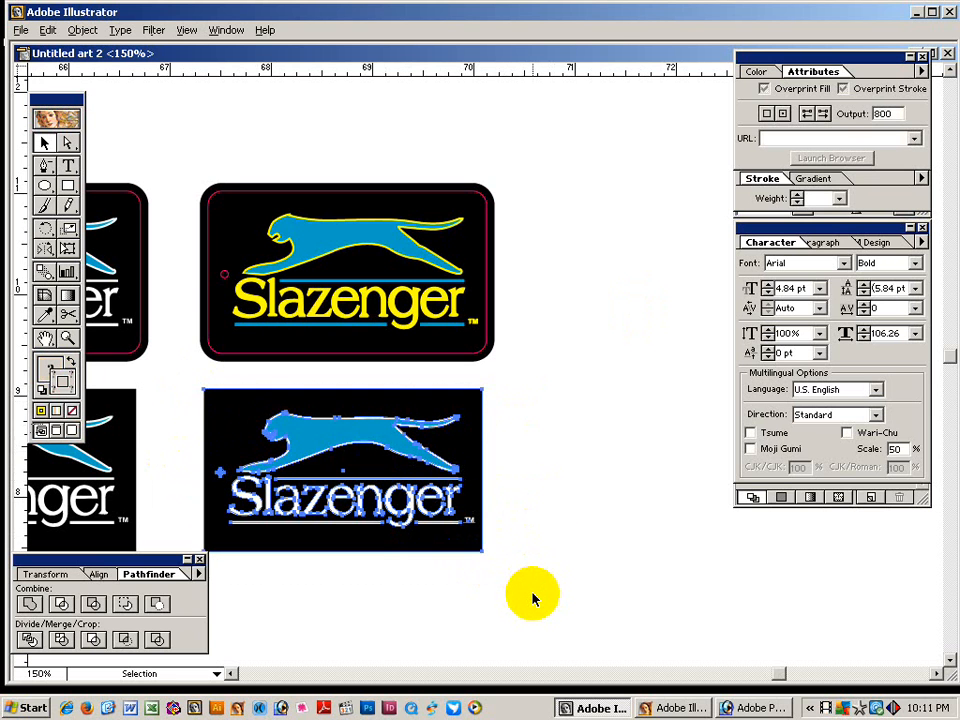
Dismiss the AVG antivirus notification.
left_click(486, 417)
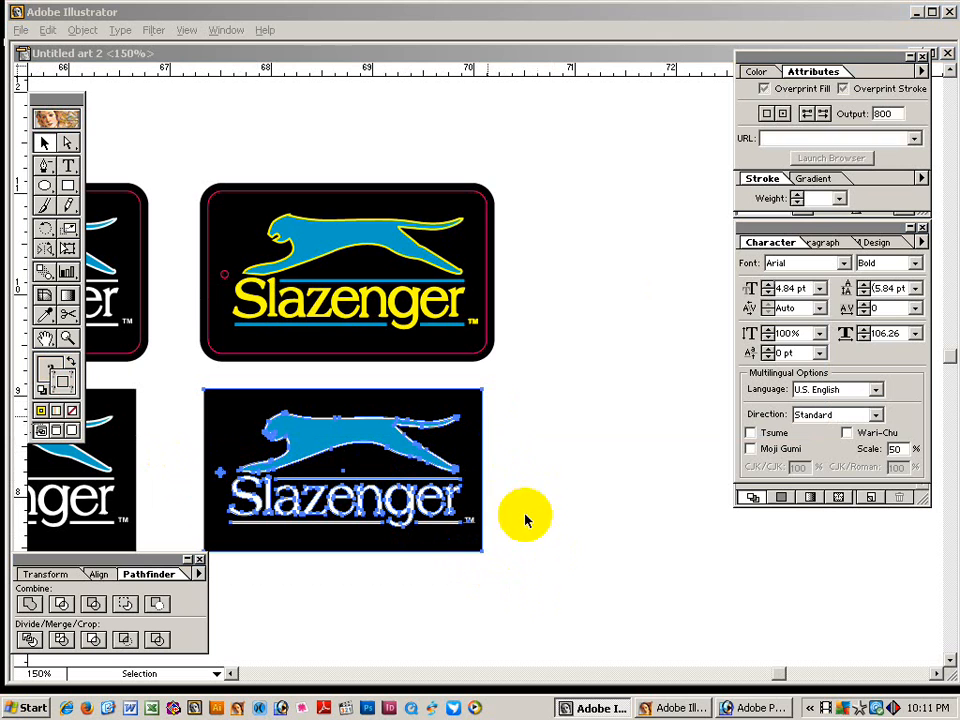
left_click_drag(179, 157, 531, 375)
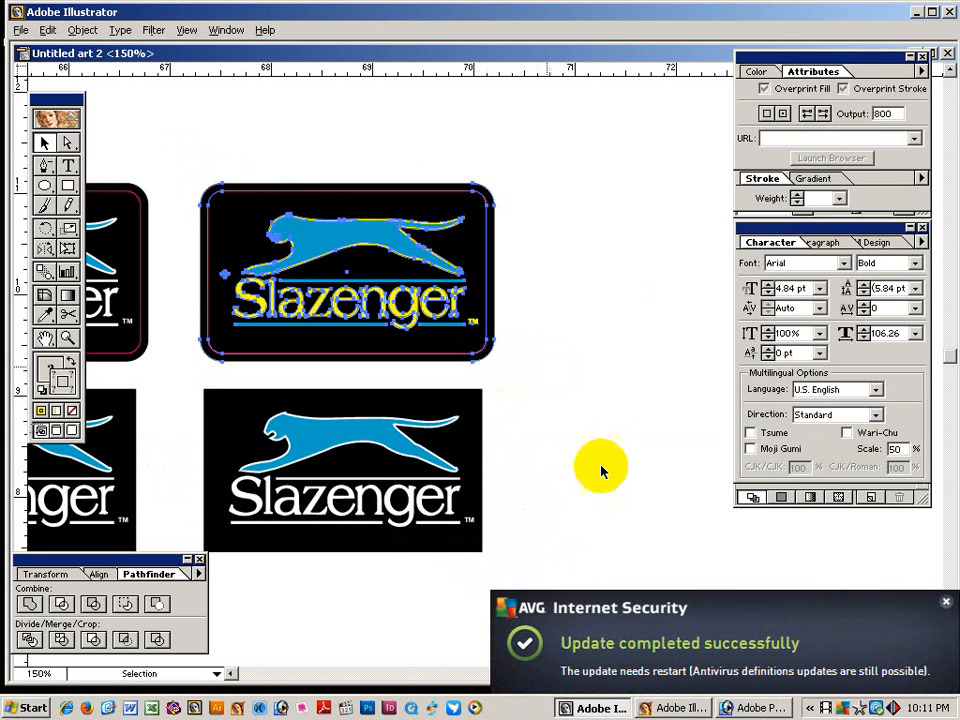
left_click(946, 609)
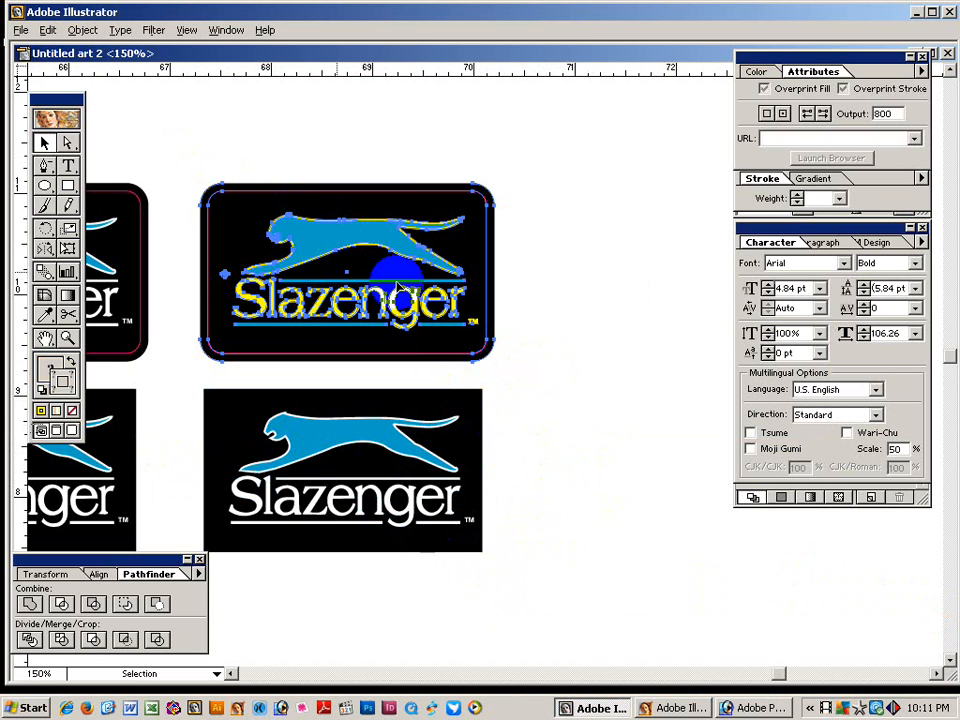
left_click(570, 414)
Zoom out to 66.67% so all four Slazenger badges are visible.
key("z")
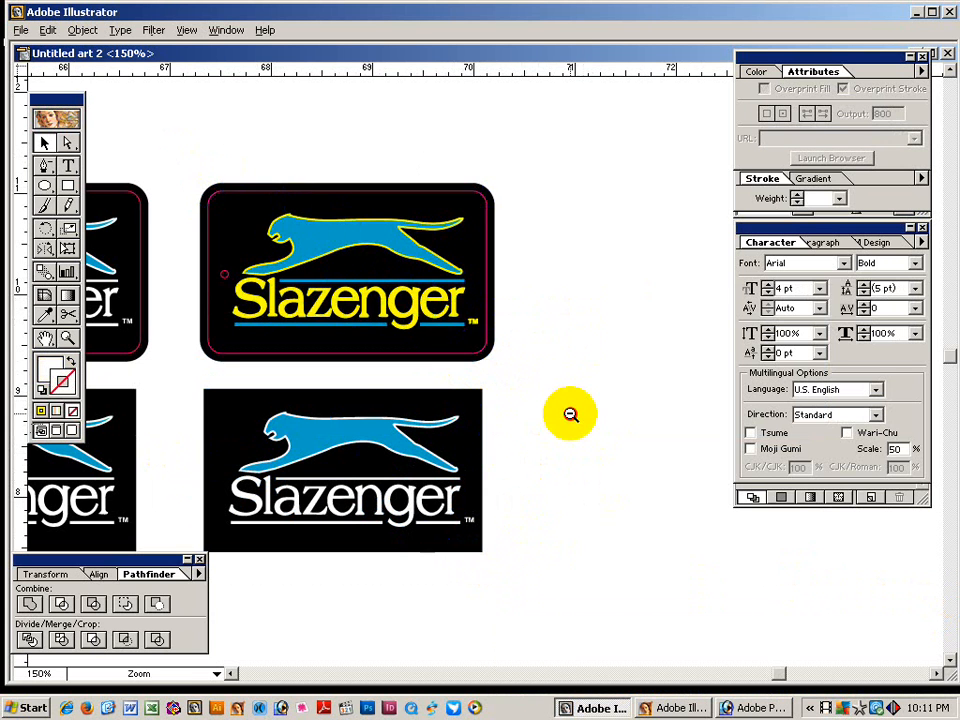
left_click(570, 414, "ctrl+alt")
left_click(569, 412, "ctrl")
left_click_drag(153, 398, 468, 378)
left_click(469, 377, "ctrl+alt")
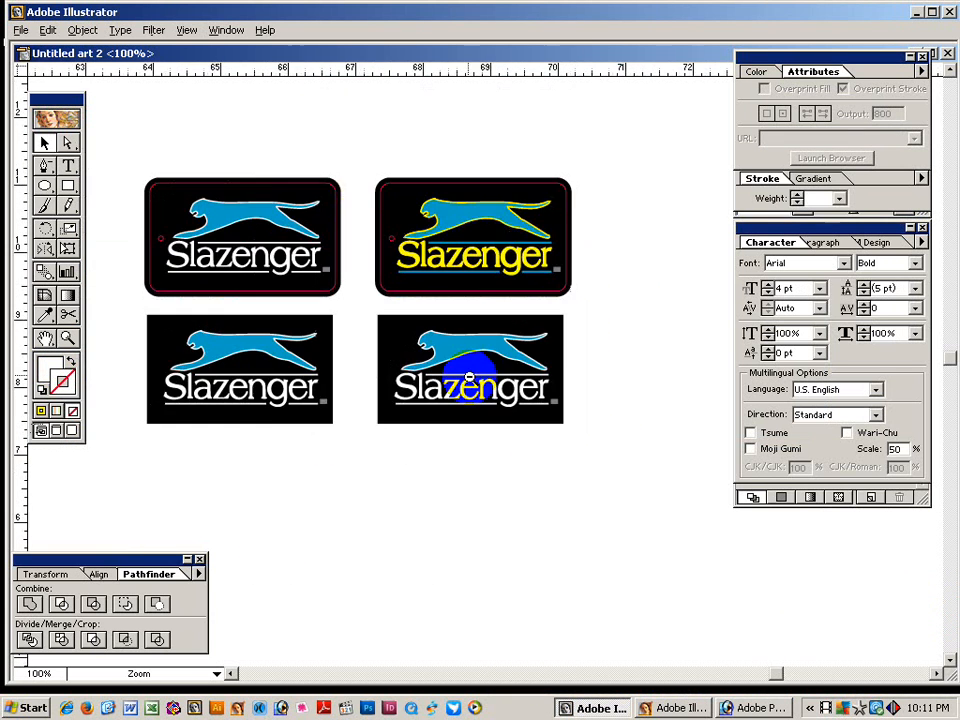
left_click(469, 377, "ctrl+alt")
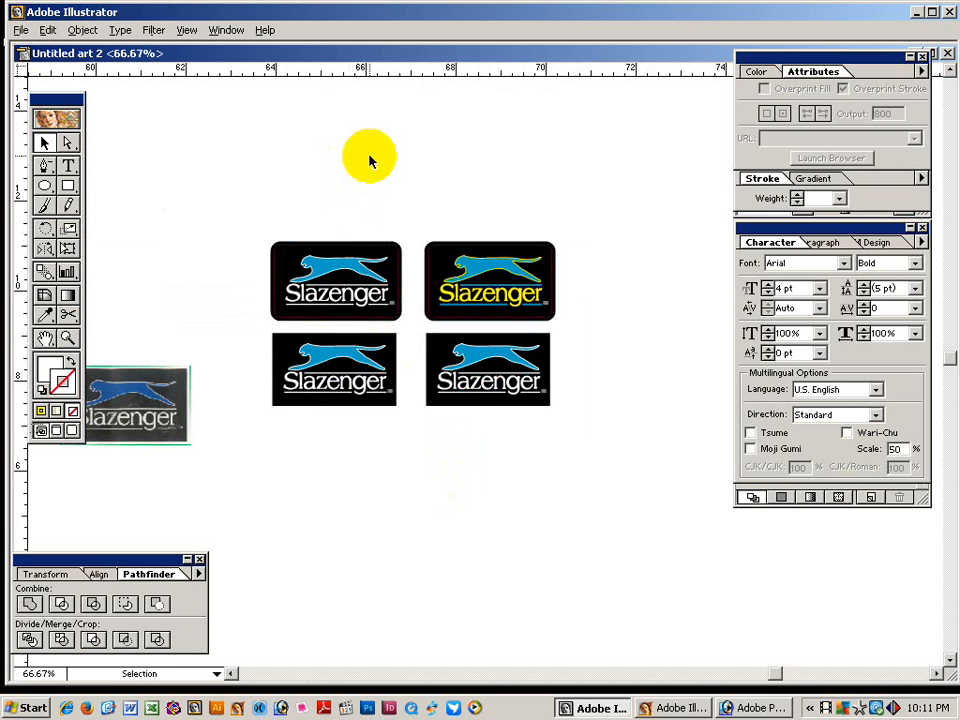
Drag a copy of the yellow-lettered badge into the empty area to the right.
left_click_drag(482, 223, 257, 223)
left_click(262, 273)
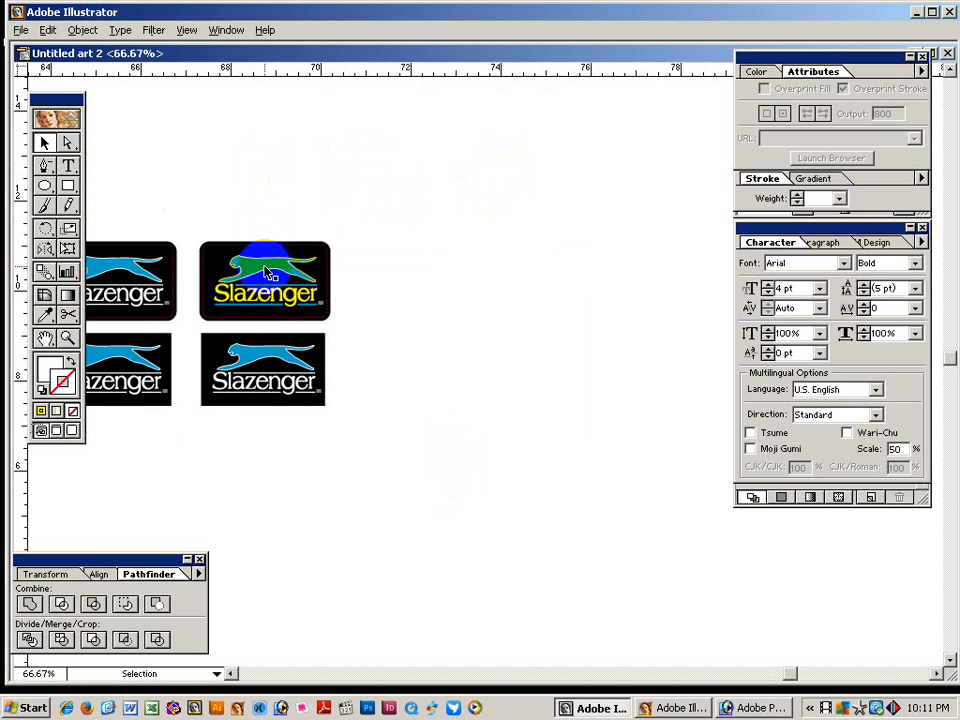
left_click_drag(275, 270, 511, 298)
left_click(499, 407)
left_click(507, 298)
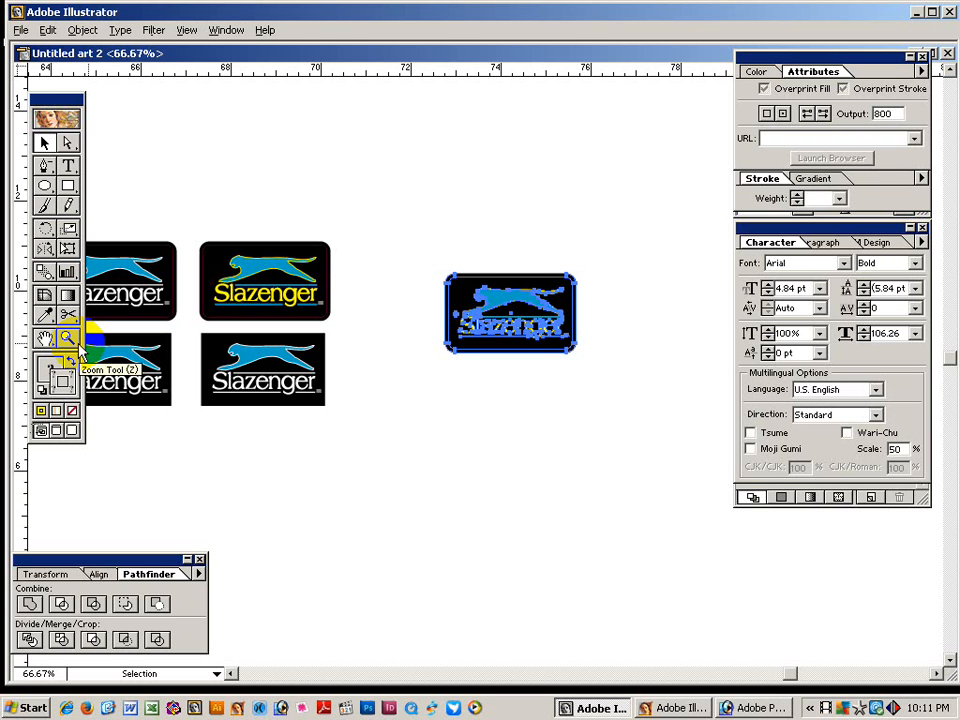
left_click(450, 222)
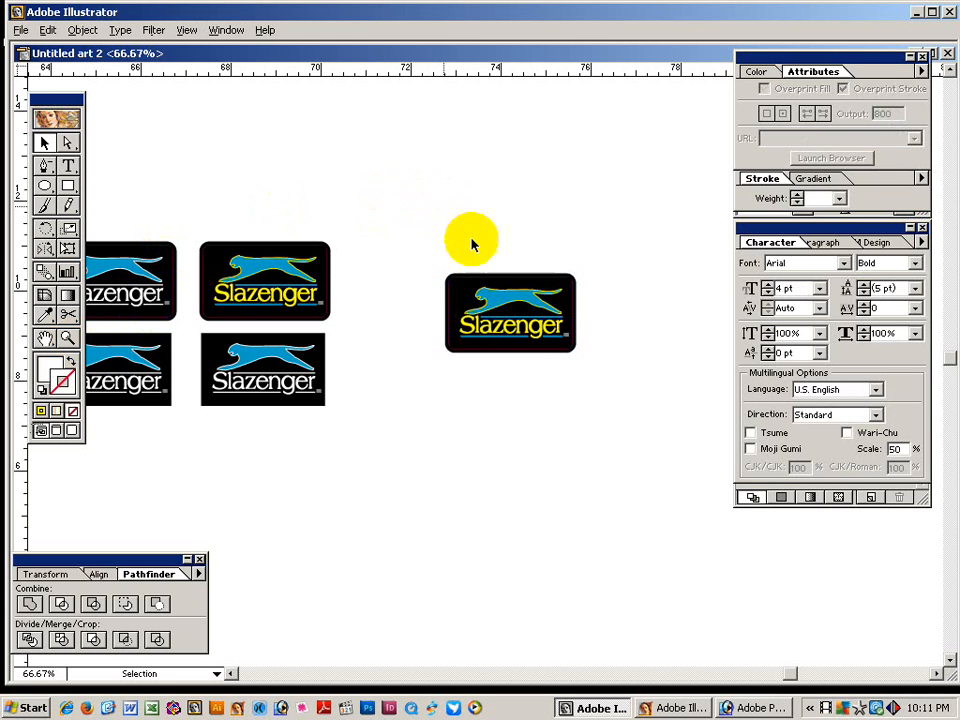
left_click_drag(530, 210, 370, 212)
left_click(362, 315)
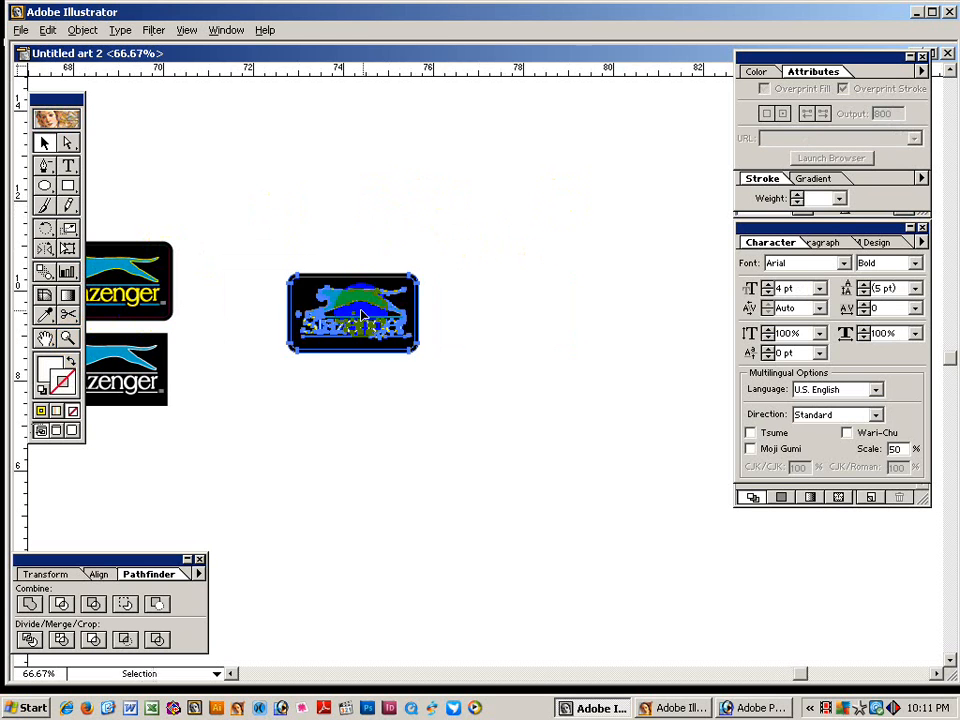
Copy the badge 2.907 in horizontally, 0 vertically, with the Move dialog.
left_click(42, 574)
left_click(193, 595)
key("ctrl+c")
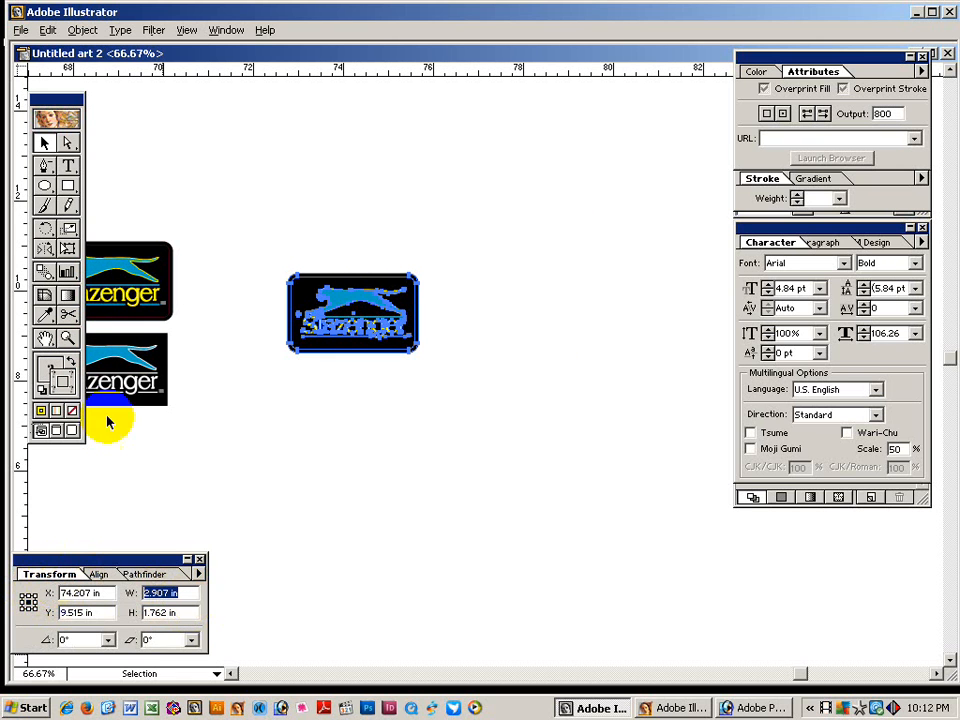
left_click(45, 142)
double_click(45, 142)
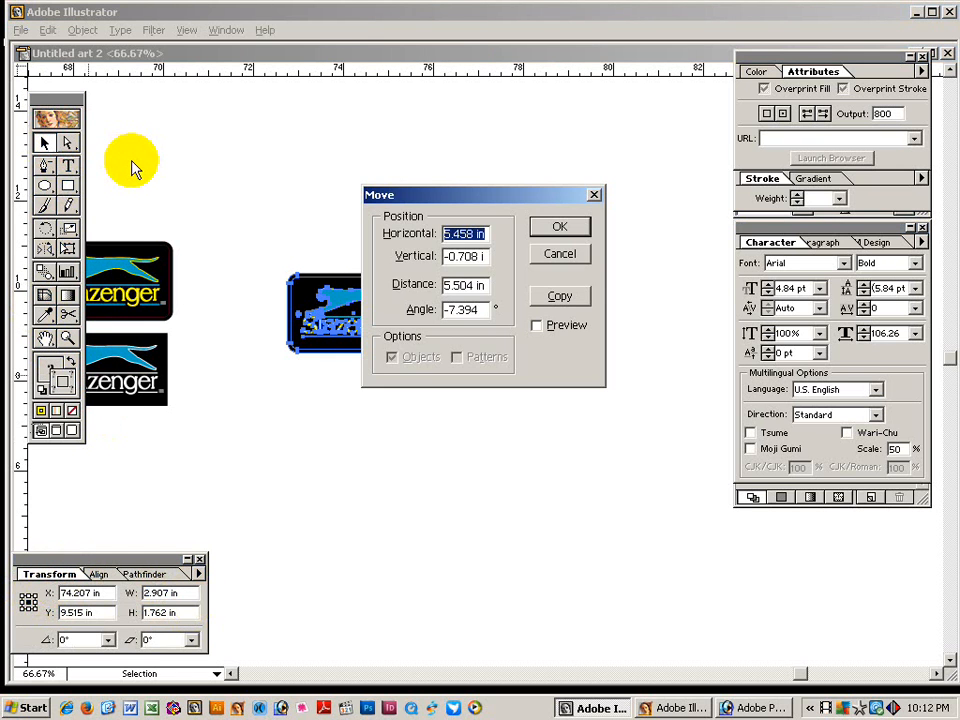
key("ctrl+v")
key("Tab")
type("0")
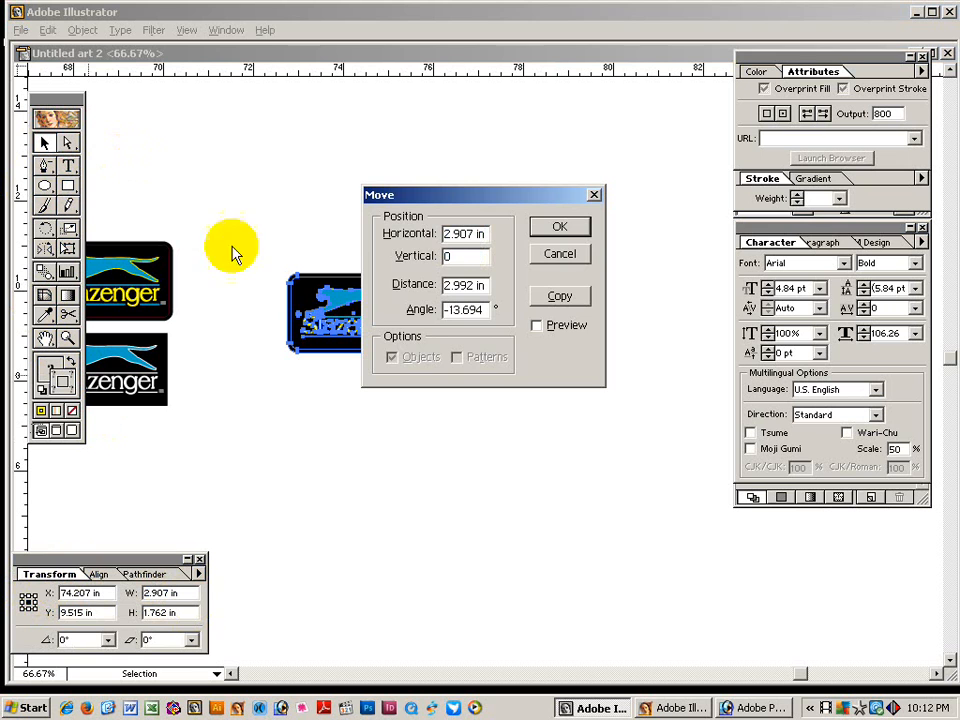
left_click(560, 297)
Repeat the move with Ctrl+D until five badges sit edge to edge.
left_click(320, 252)
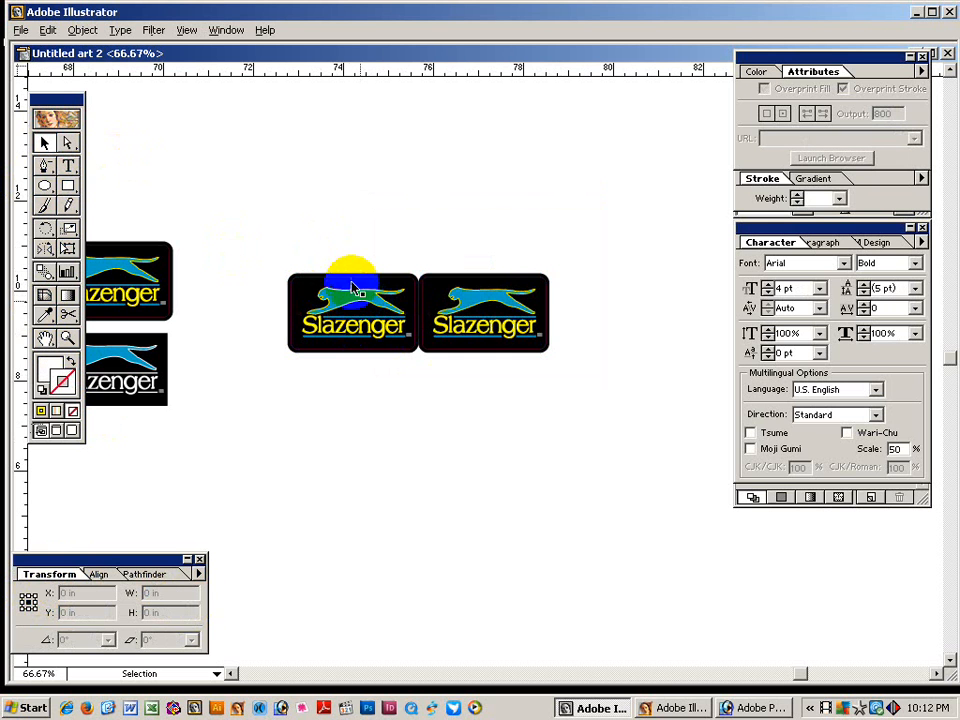
left_click(476, 300)
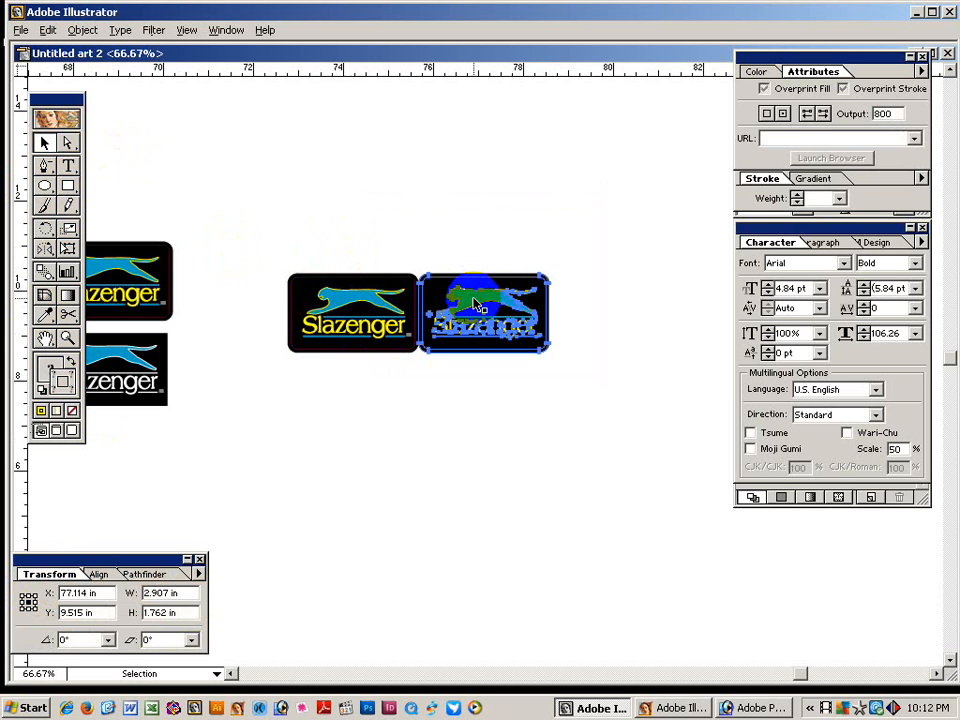
key("ctrl+d")
key("ctrl+d")
left_click_drag(510, 441, 435, 437)
left_click(282, 313)
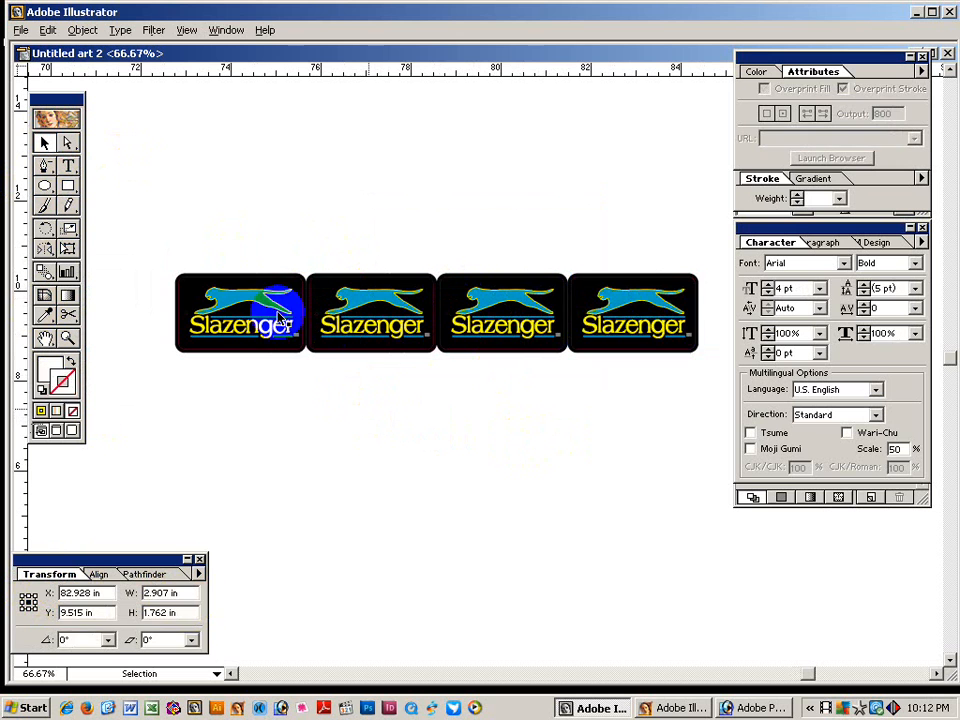
left_click_drag(215, 240, 493, 347)
left_click(455, 514)
left_click(500, 320)
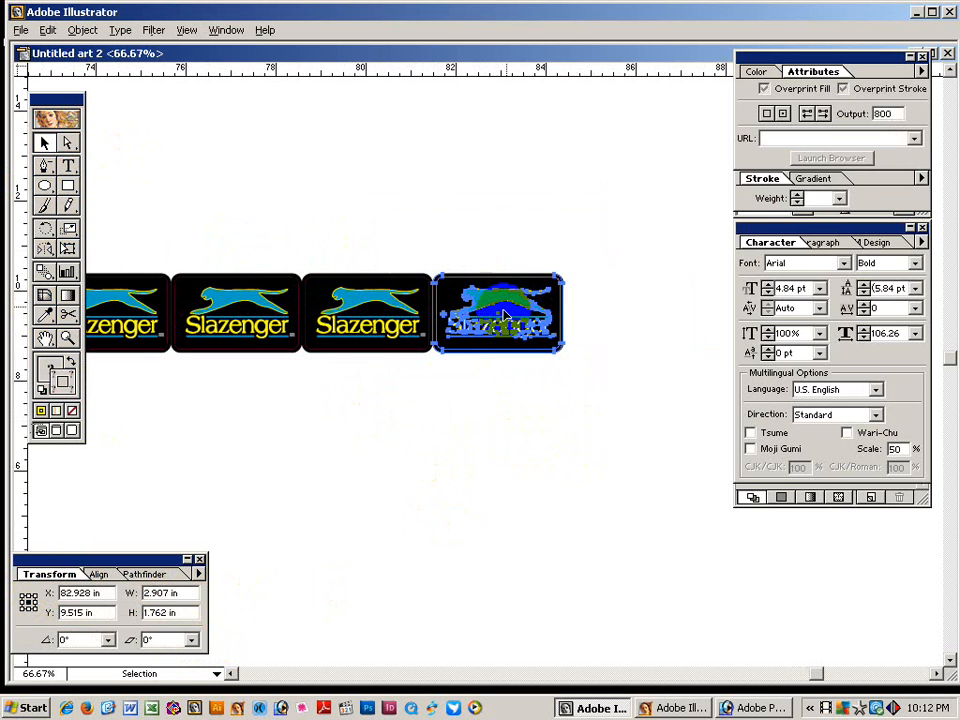
key("ctrl+d")
left_click(574, 420)
left_click(197, 274, "ctrl+alt")
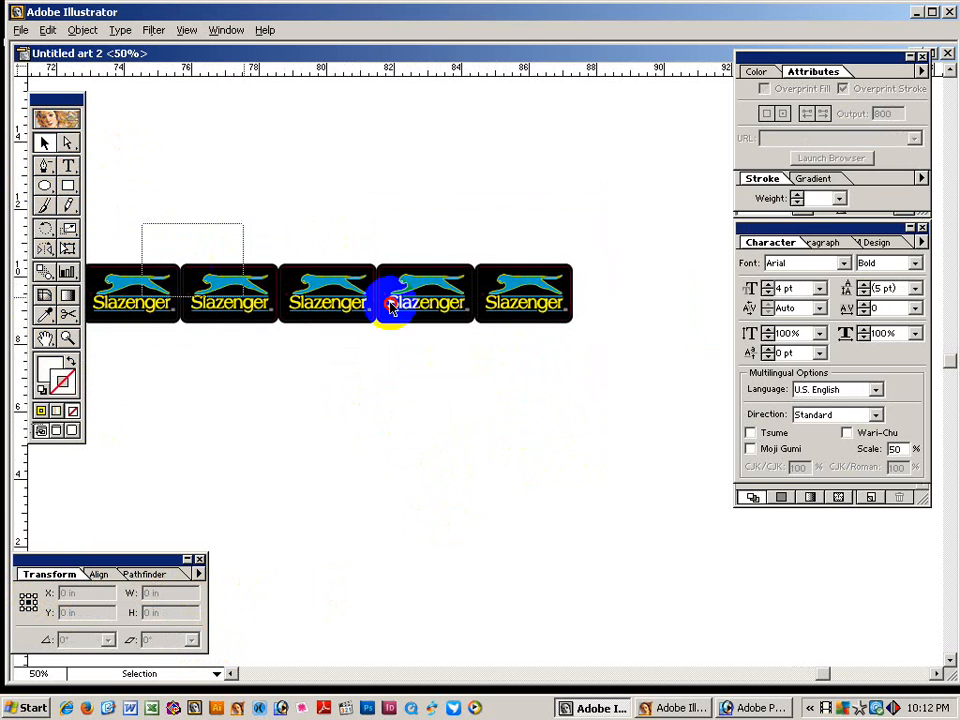
left_click_drag(390, 305, 490, 312)
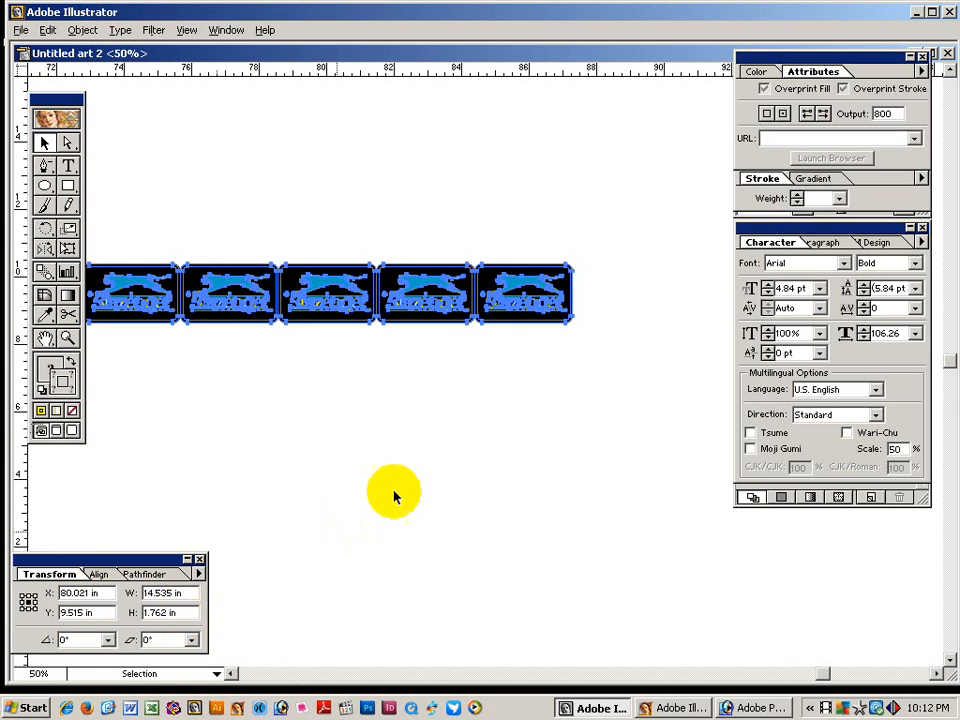
Marquee-select all five badges in the row.
left_click(360, 482)
left_click_drag(314, 403, 399, 403)
left_click_drag(197, 228, 501, 426)
left_click(176, 223)
left_click_drag(176, 223, 409, 422)
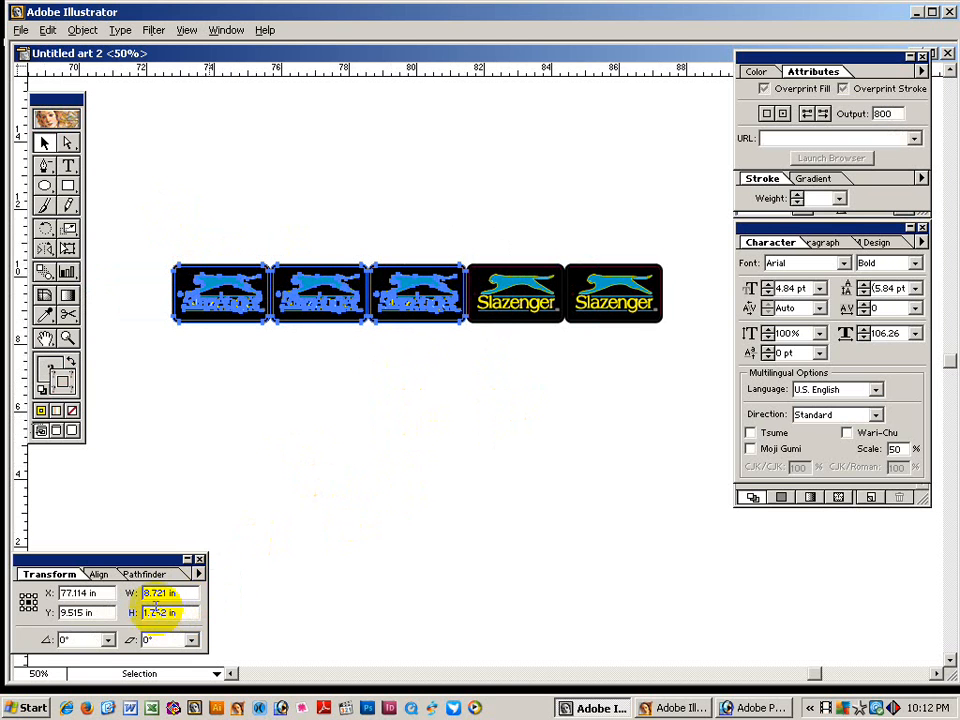
left_click(391, 502)
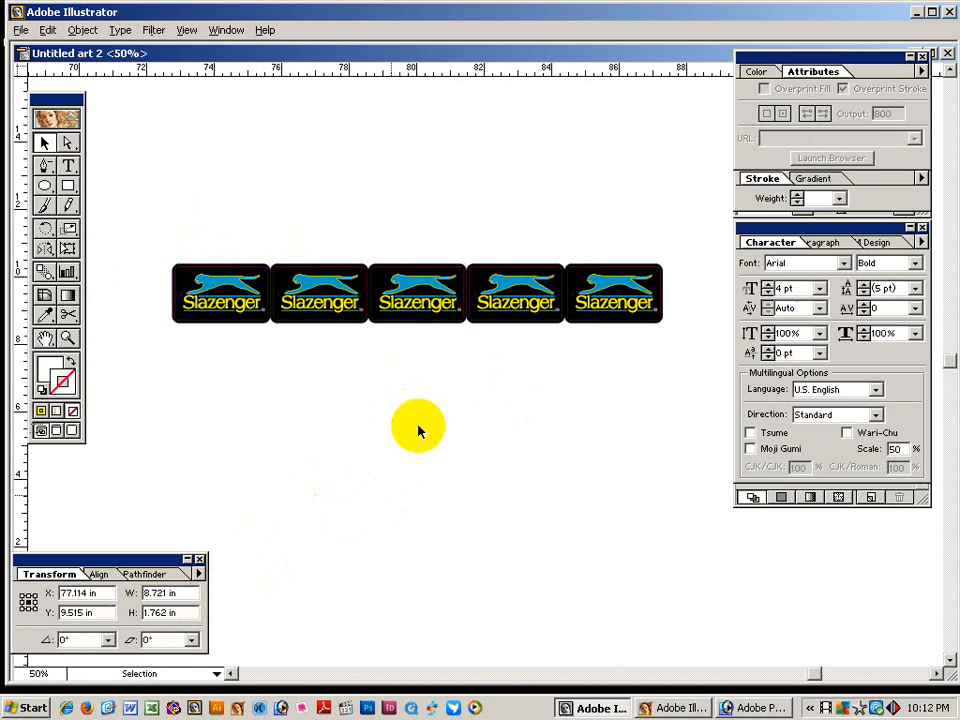
left_click_drag(189, 249, 634, 276)
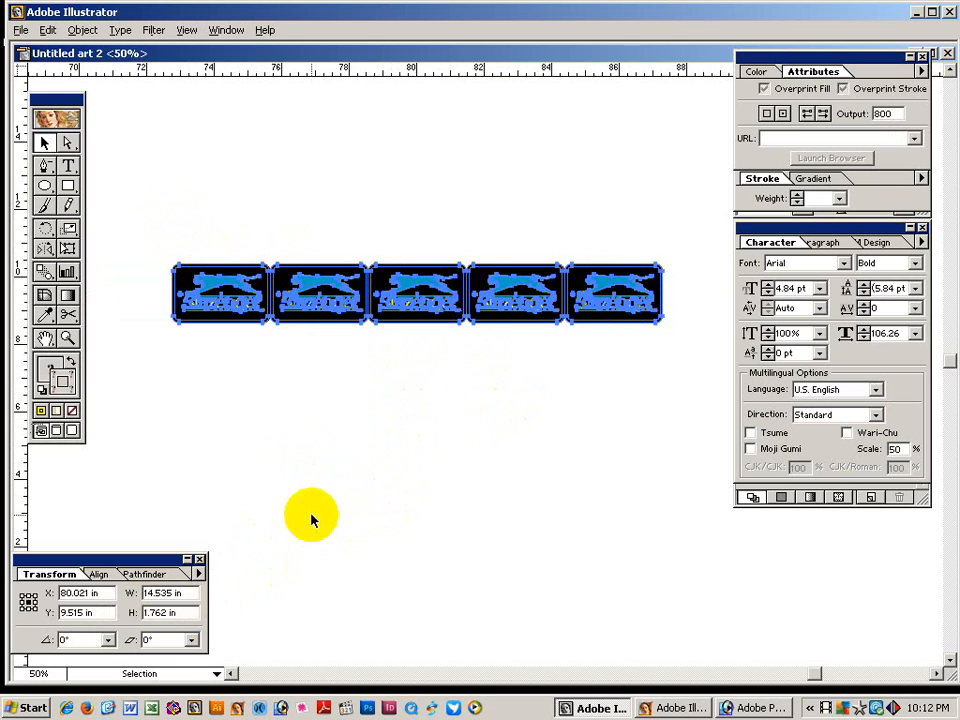
Copy the row 1.762 in downward and repeat with Ctrl+D to stack seven rows.
left_click(184, 612)
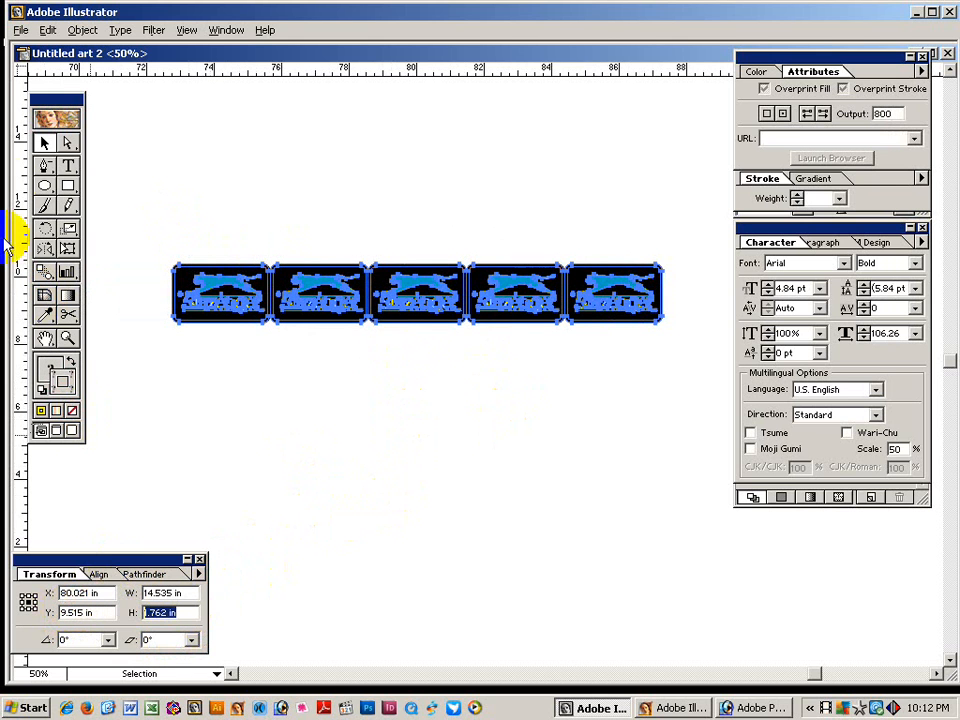
double_click(44, 142)
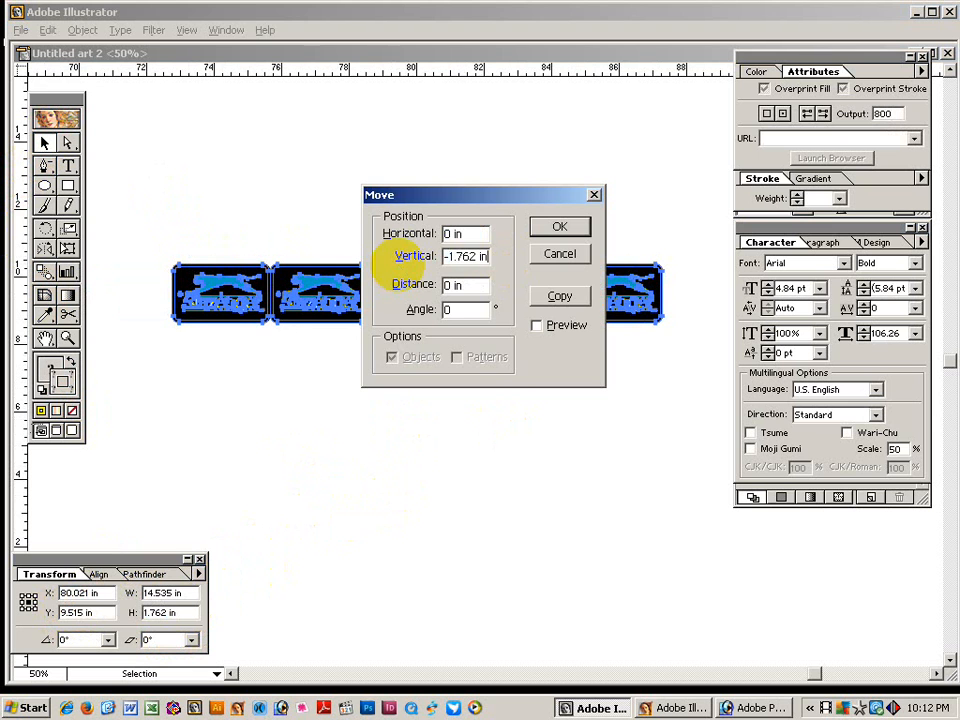
left_click(560, 296)
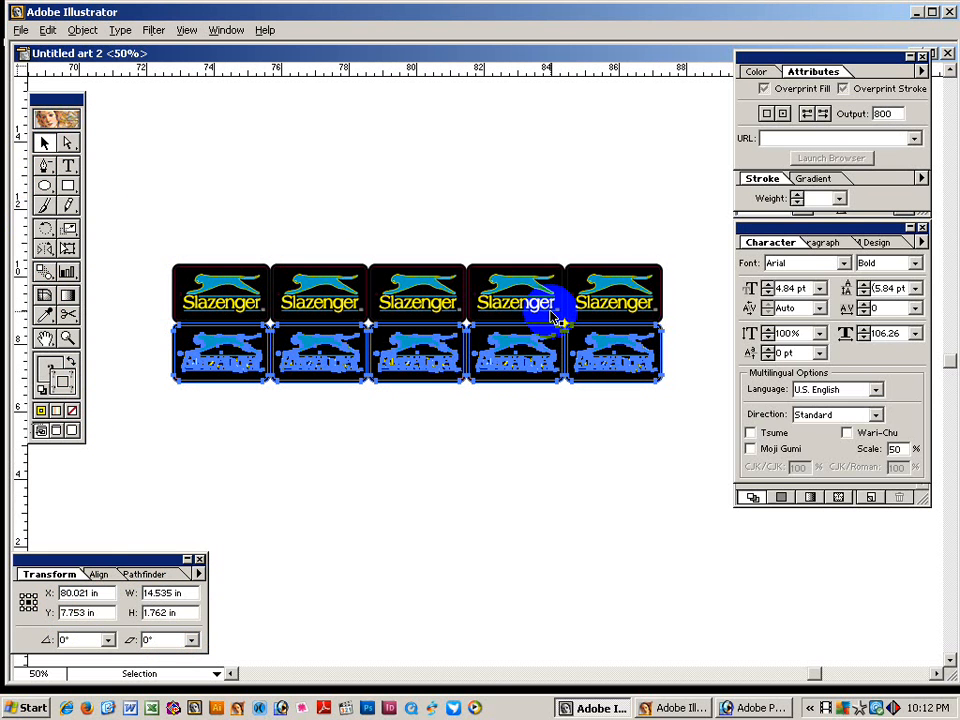
key("ctrl+d")
key("ctrl+d")
key("ctrl+d")
key("ctrl+d")
key("ctrl+d")
key("ctrl+d")
left_click(514, 208)
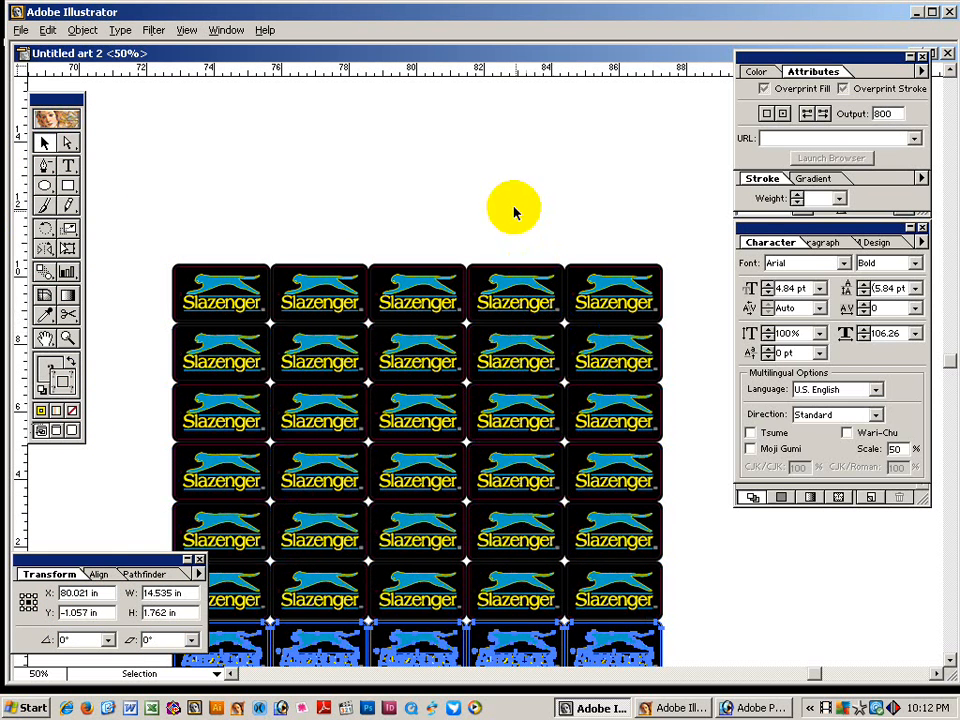
left_click(541, 410, "alt")
left_click_drag(536, 497, 606, 351)
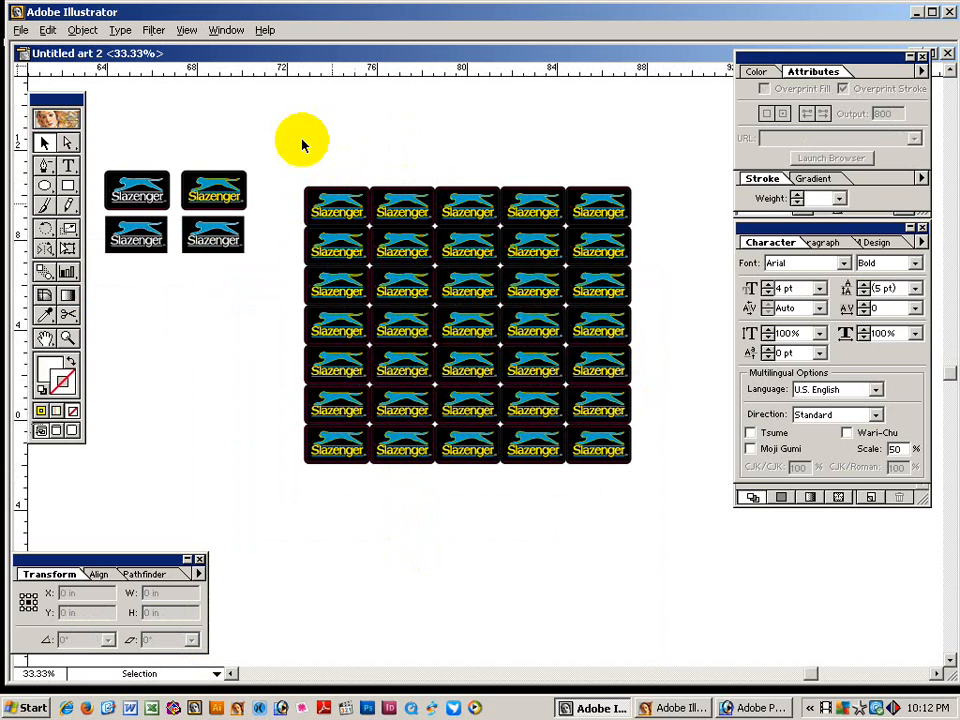
Select six rows of the four left columns, a block 10.572 in tall.
left_click_drag(298, 128, 545, 552)
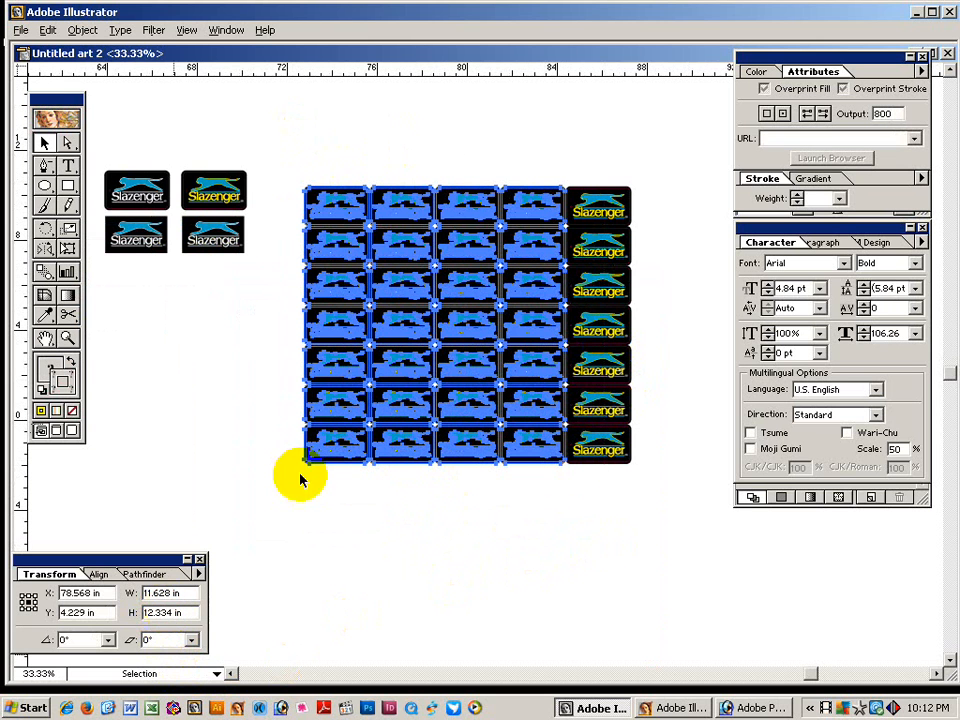
left_click_drag(304, 144, 568, 452)
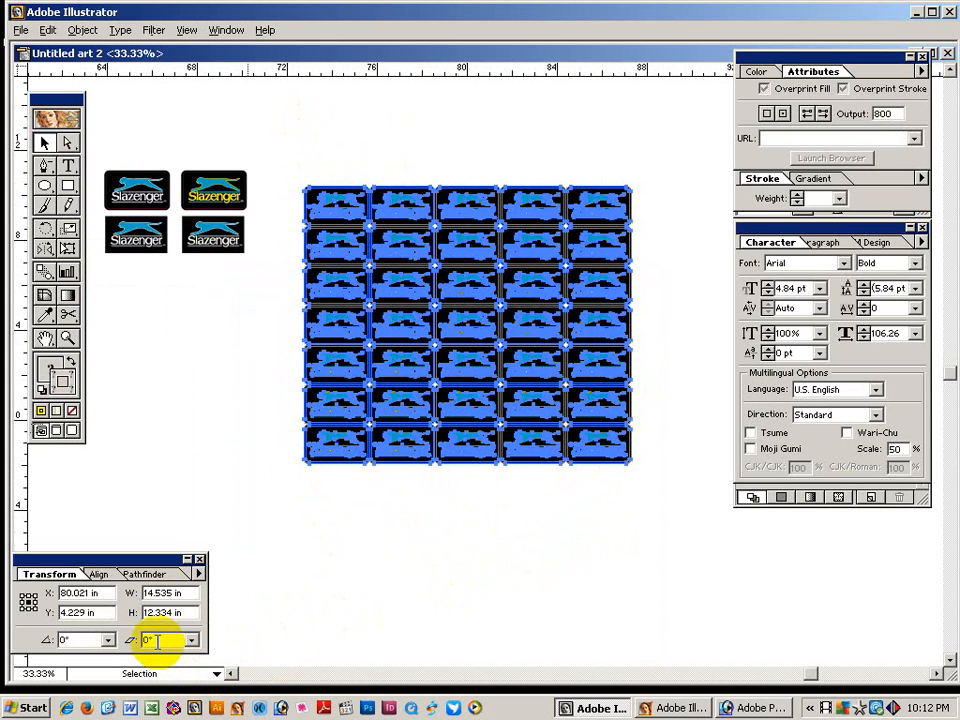
left_click(424, 527)
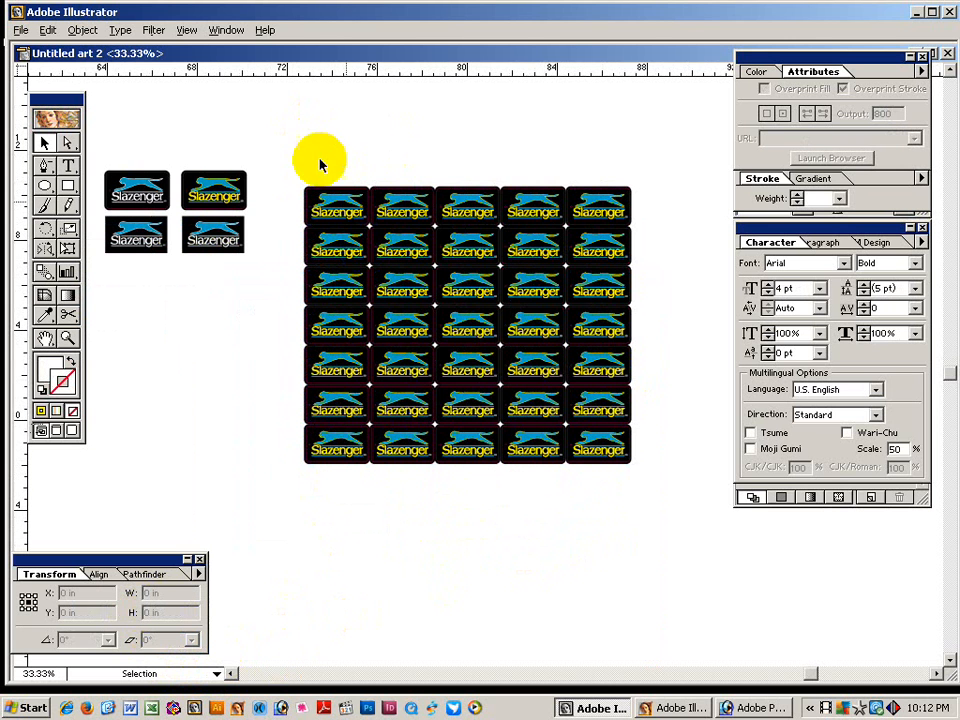
left_click_drag(317, 158, 542, 407)
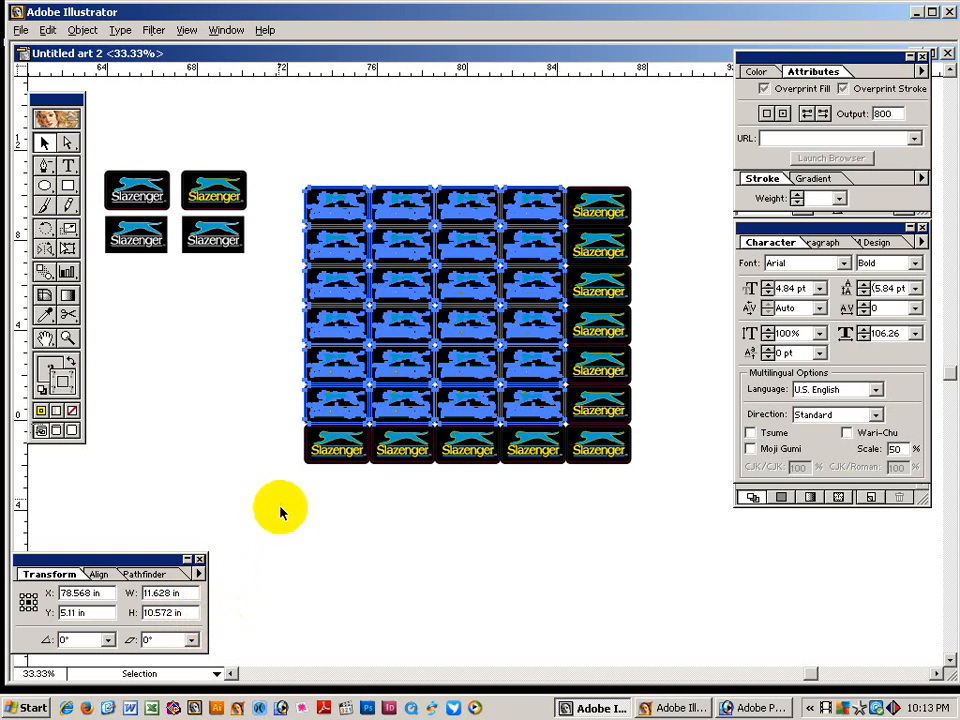
left_click(183, 614)
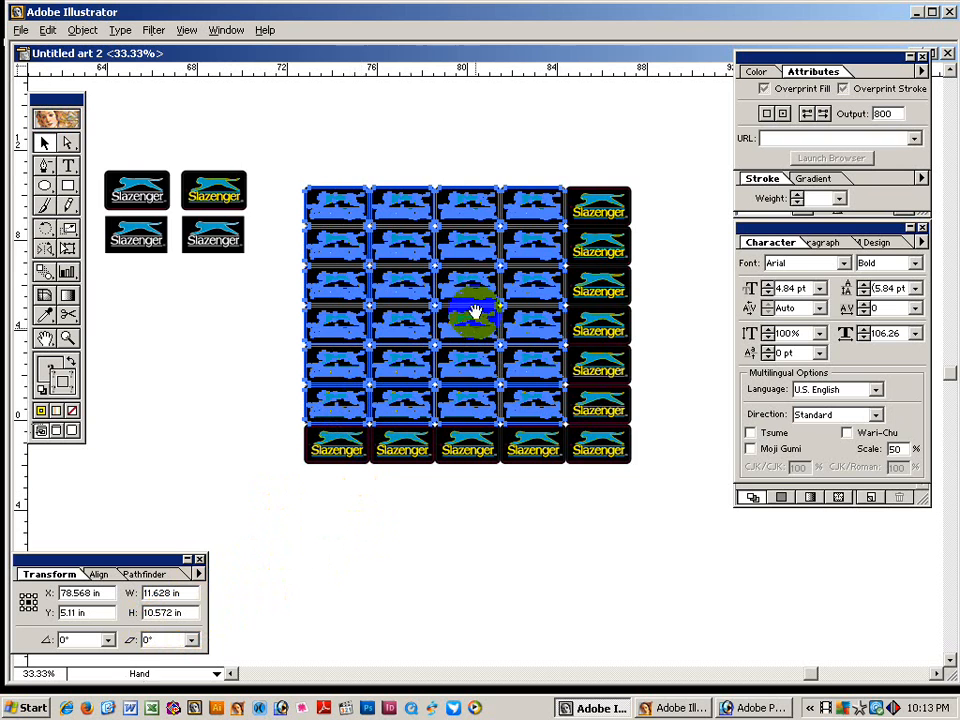
Marquee-select six rows of the grid's three left columns.
left_click_drag(476, 313, 590, 353)
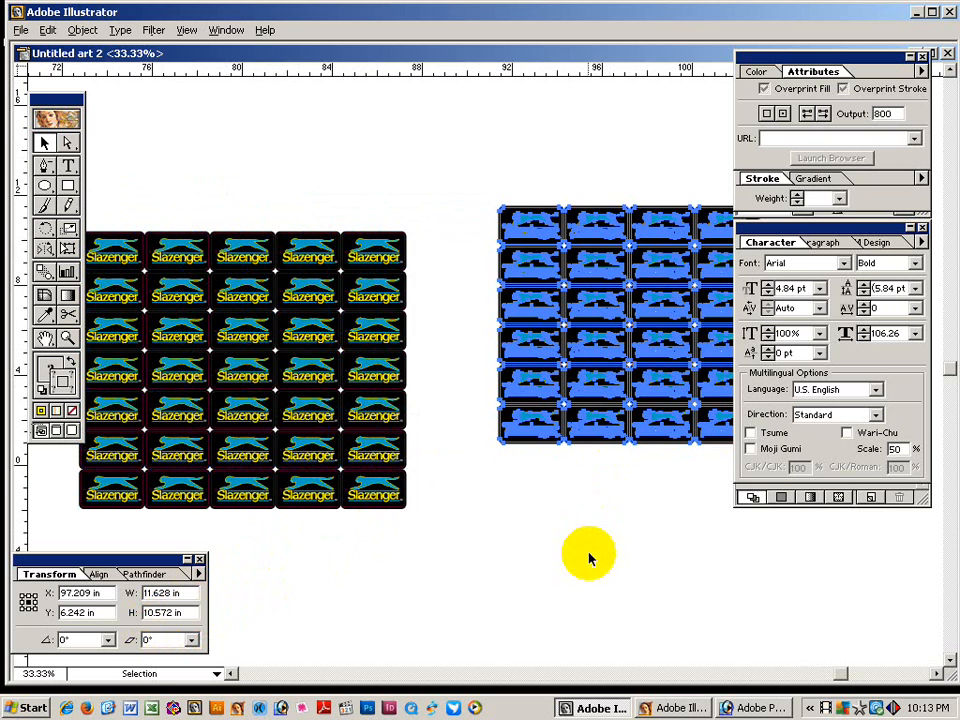
left_click(489, 450)
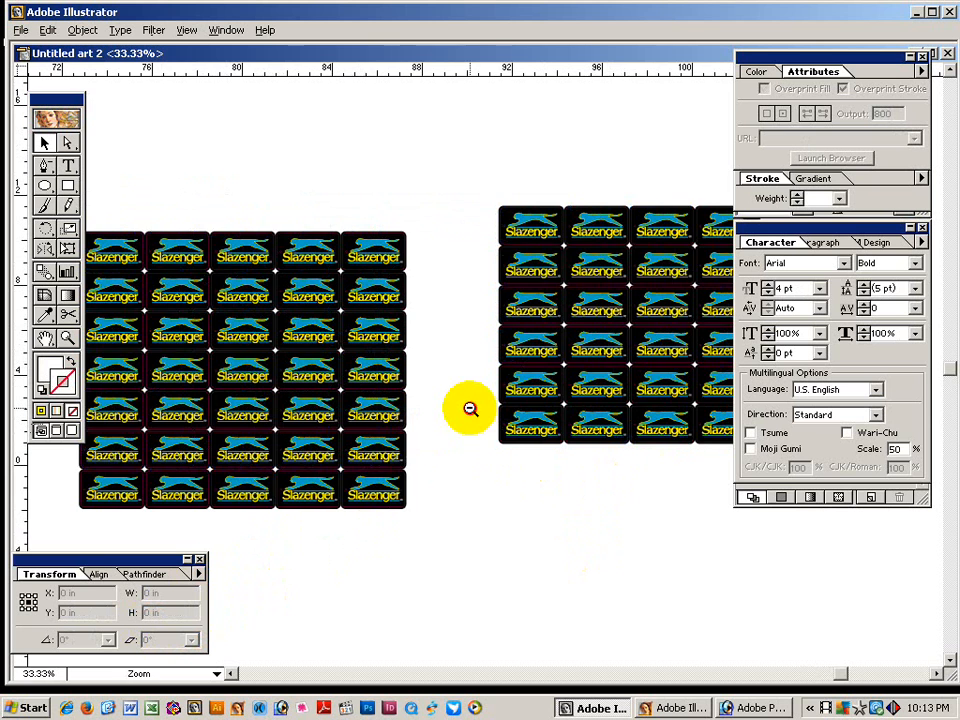
left_click(470, 408)
left_click_drag(486, 388, 529, 388)
left_click_drag(239, 219, 357, 530)
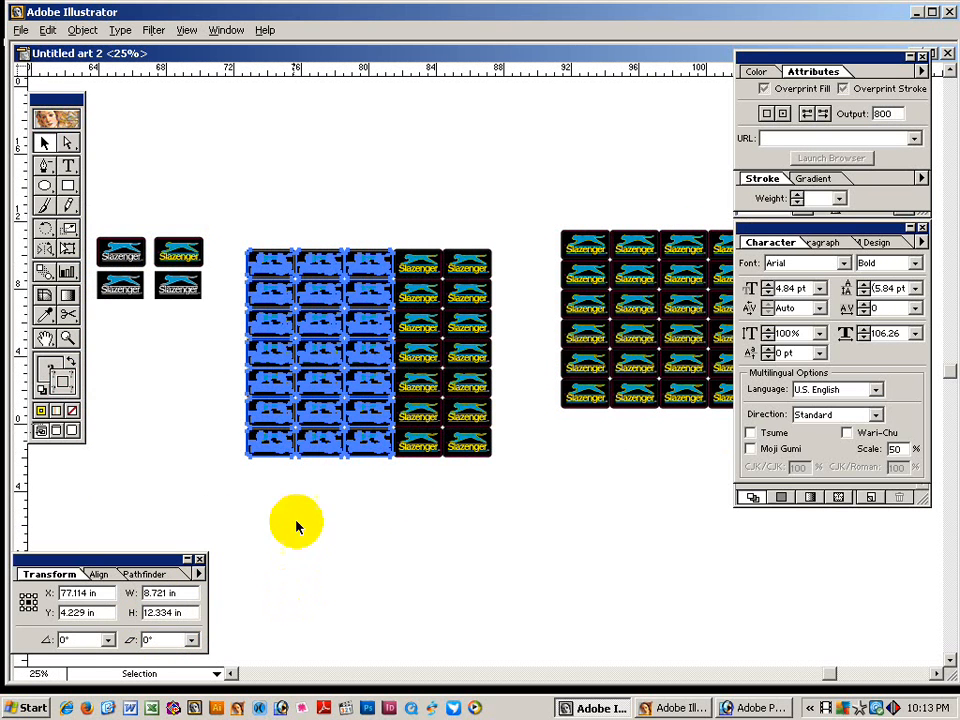
left_click_drag(246, 208, 372, 418)
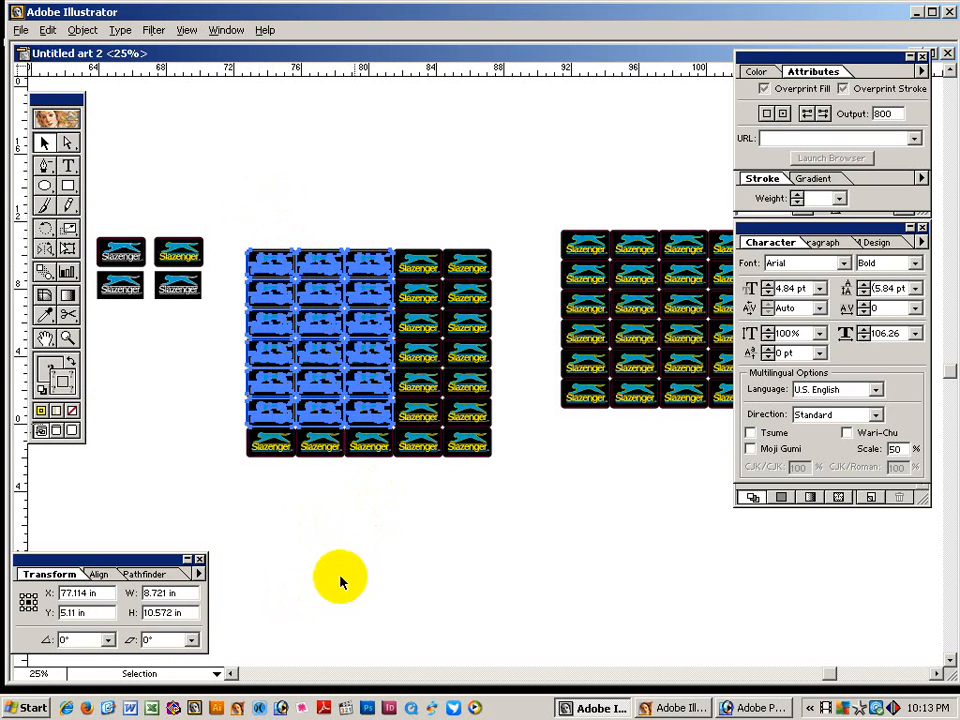
Alt-drag a copy of the 3×6 block above the right grid.
key("space")
left_click_drag(413, 478, 412, 588)
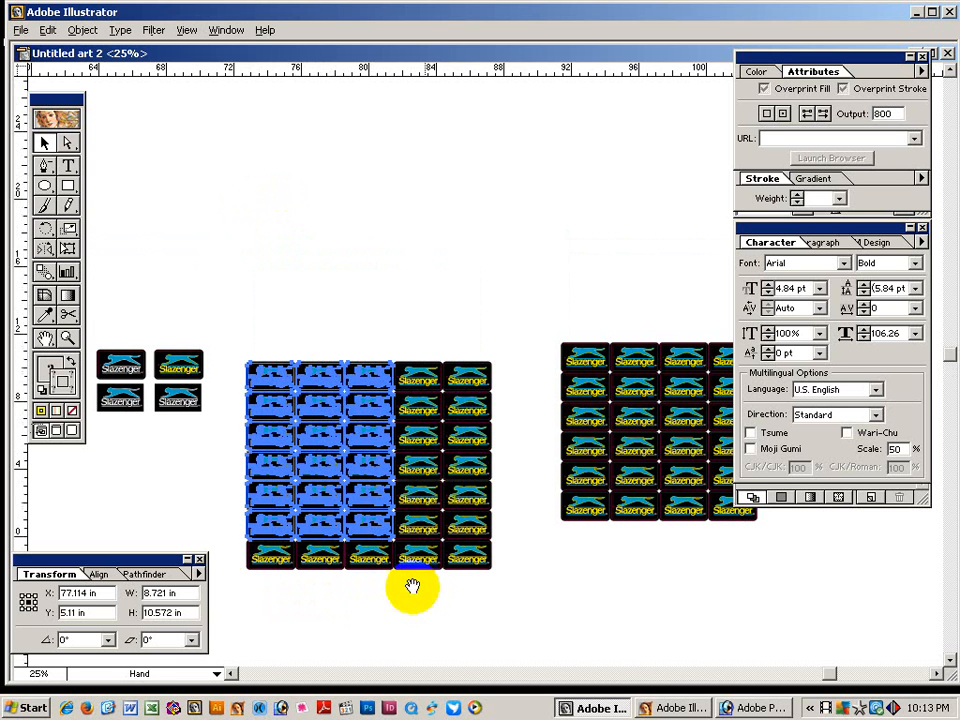
left_click_drag(367, 523, 686, 288)
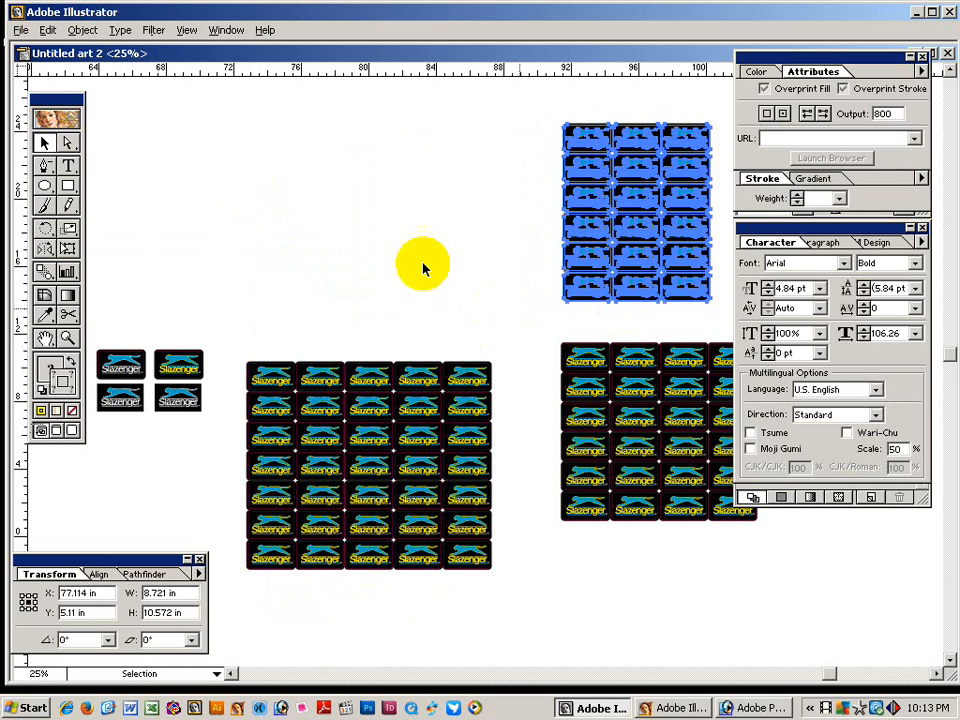
left_click(439, 272)
Select the 4×6 grid, measuring 11.628 × 10.572 in.
scroll(445, 200, "right", 3)
left_click_drag(440, 105, 601, 328)
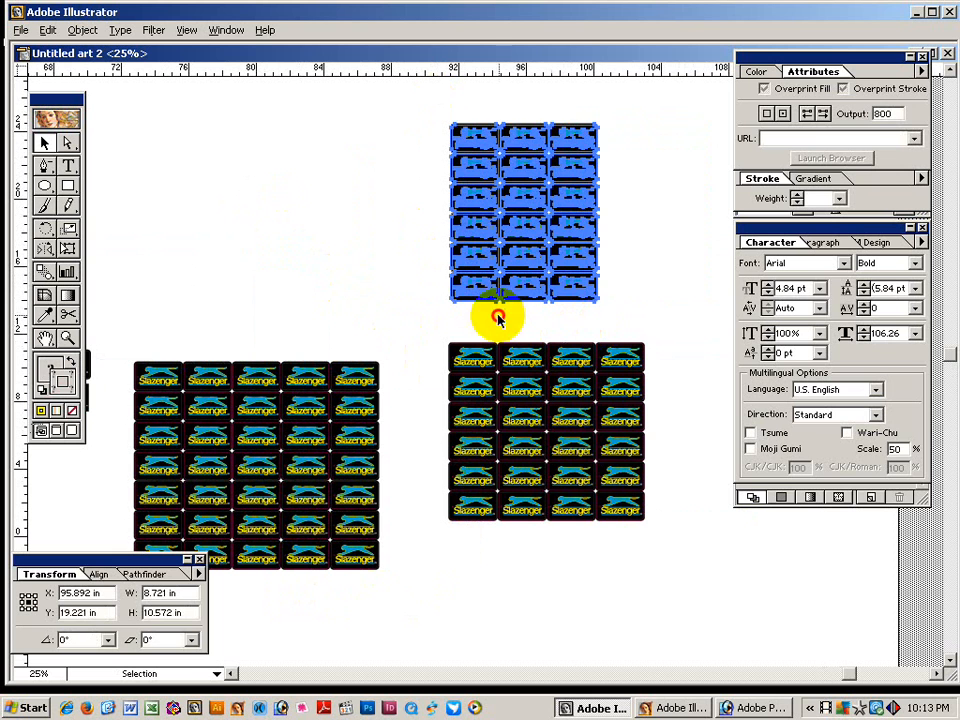
left_click_drag(445, 330, 675, 615)
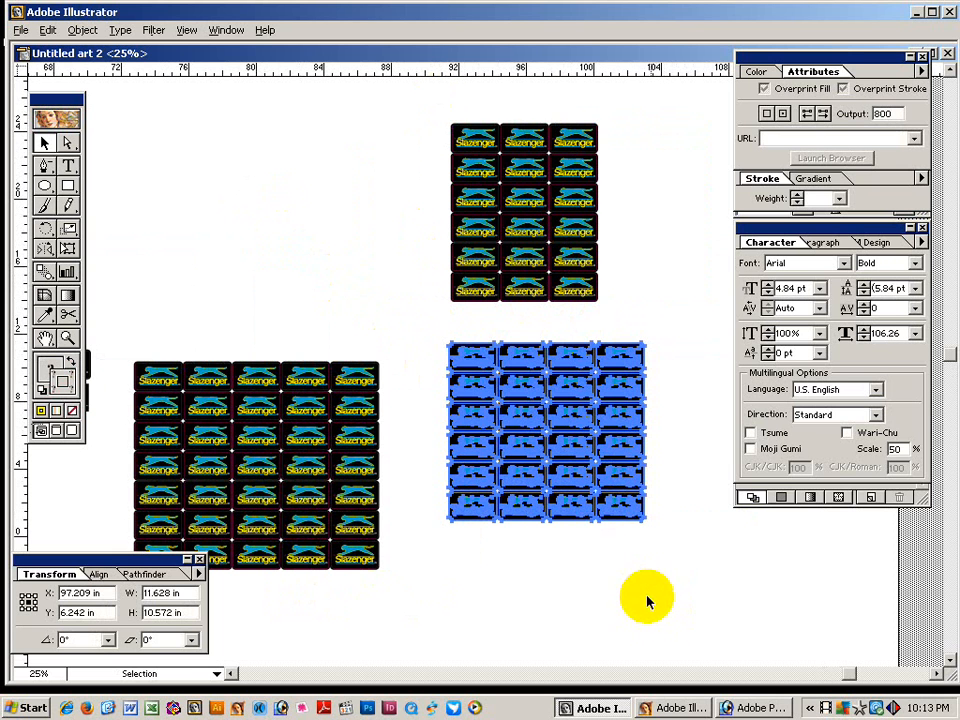
left_click(523, 594)
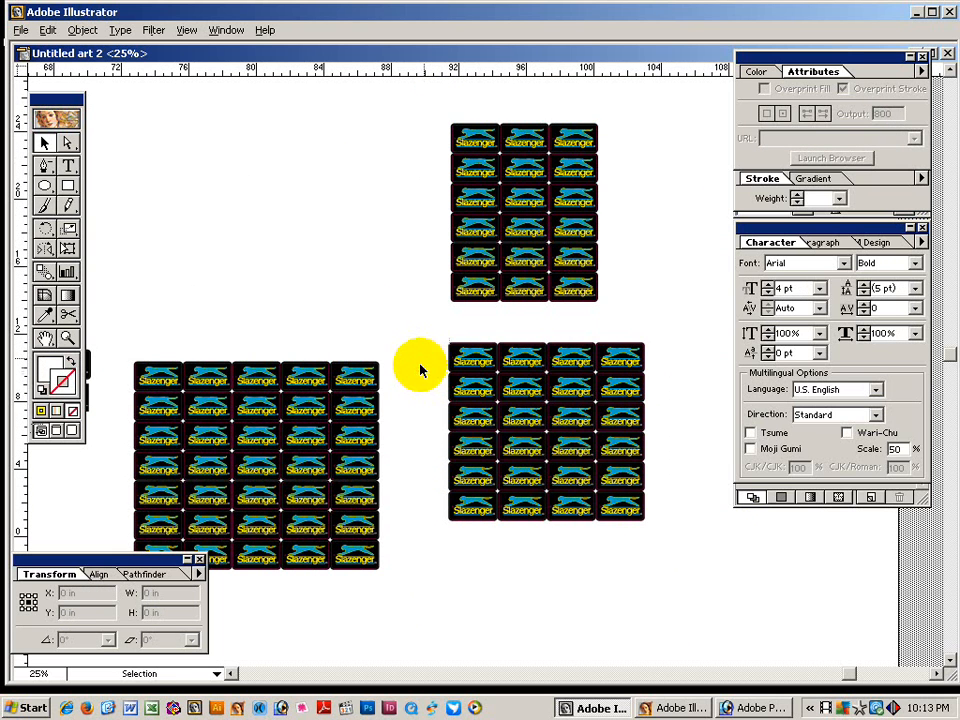
left_click_drag(418, 334, 665, 560)
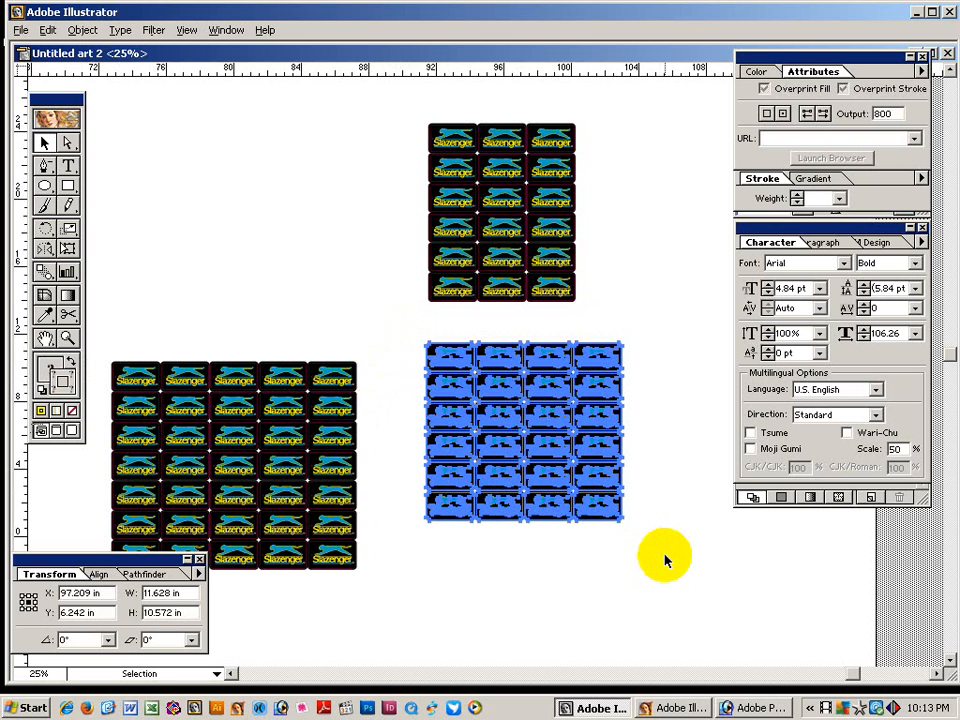
mouse_move(681, 499)
left_mouse_down()
mouse_move(514, 364)
mouse_move(600, 369)
mouse_move(452, 373)
mouse_move(444, 364)
mouse_move(446, 525)
left_mouse_up()
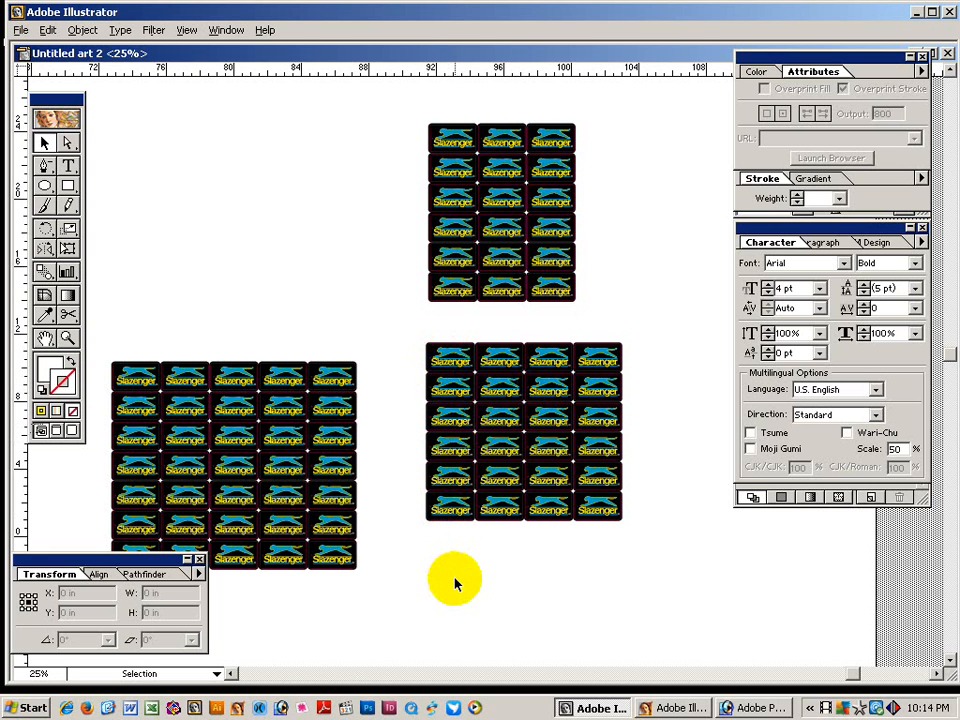
mouse_move(453, 368)
left_mouse_down()
mouse_move(605, 365)
mouse_move(441, 375)
mouse_move(447, 520)
left_mouse_up()
left_click(439, 392)
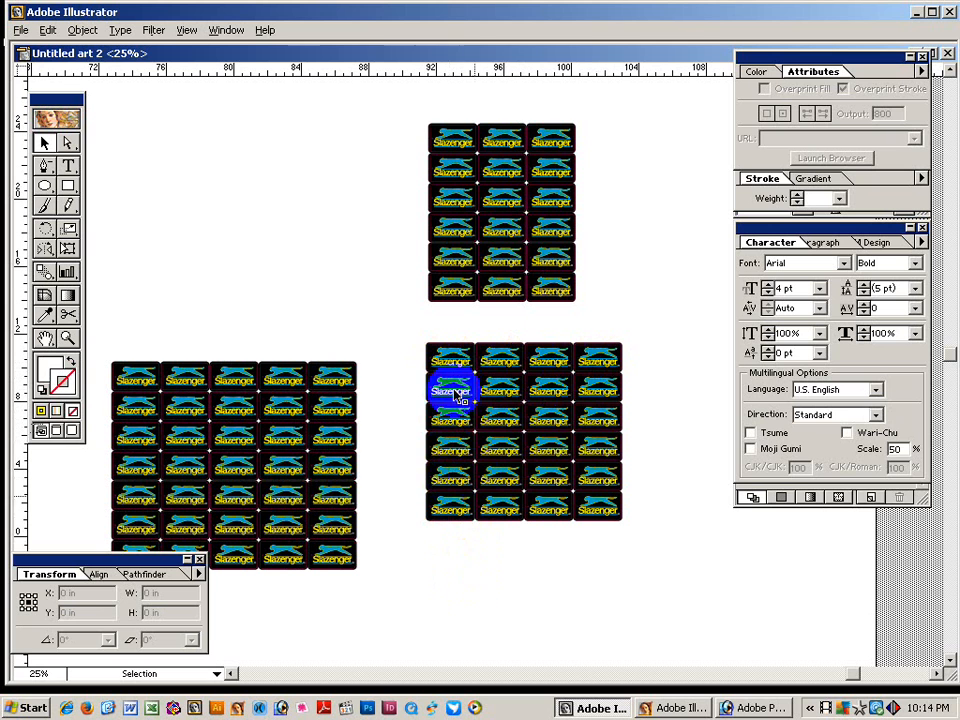
left_click_drag(418, 334, 628, 540)
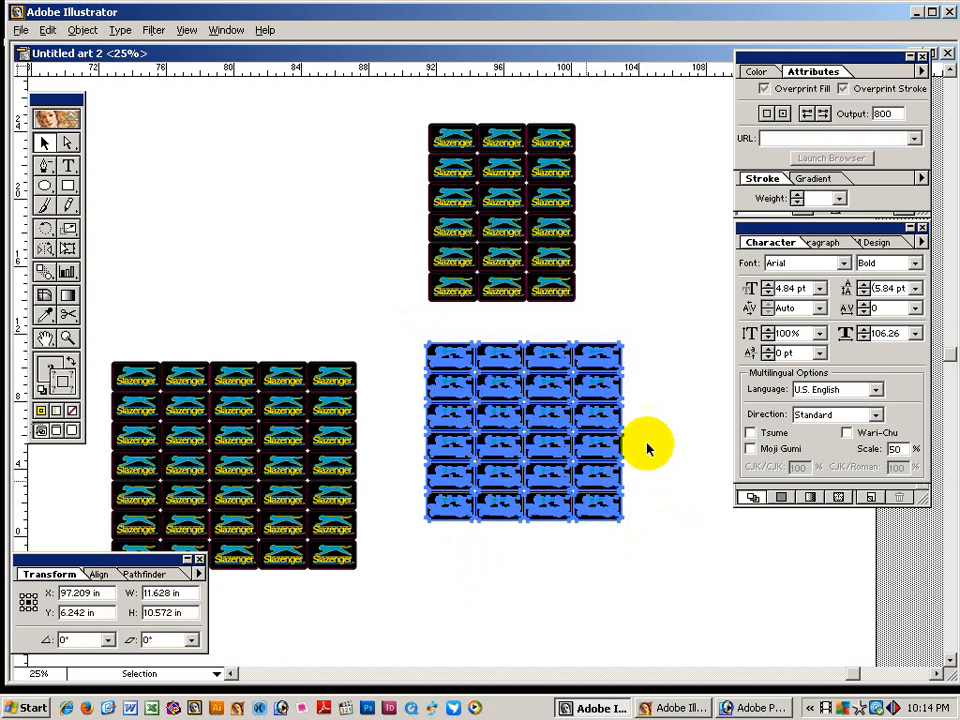
left_click(608, 304)
key("space")
left_click_drag(615, 309, 615, 376)
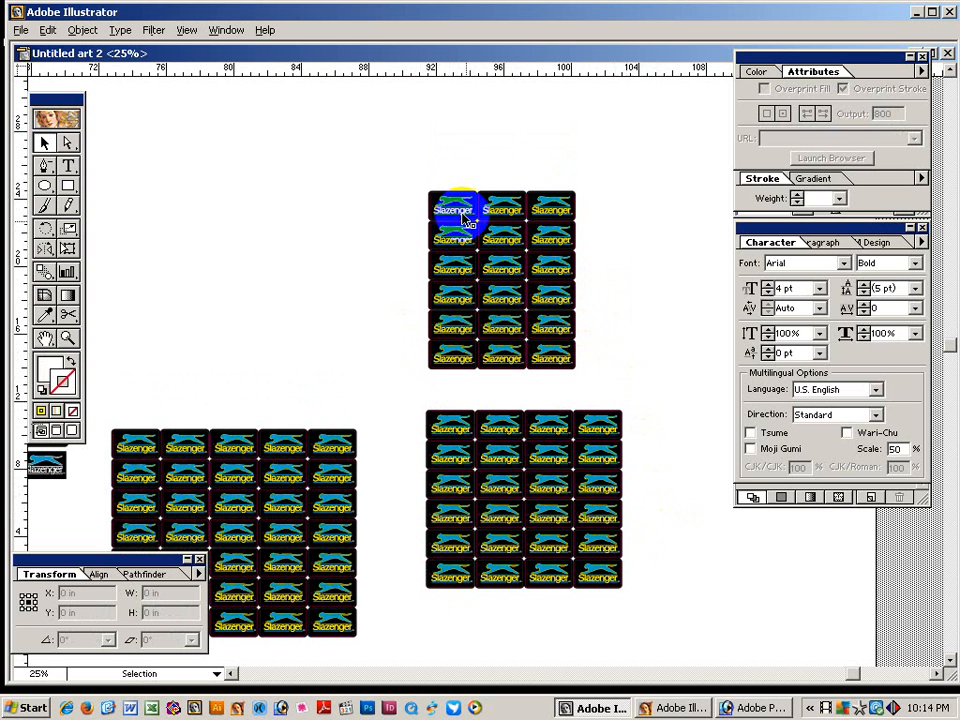
left_click_drag(418, 172, 601, 385)
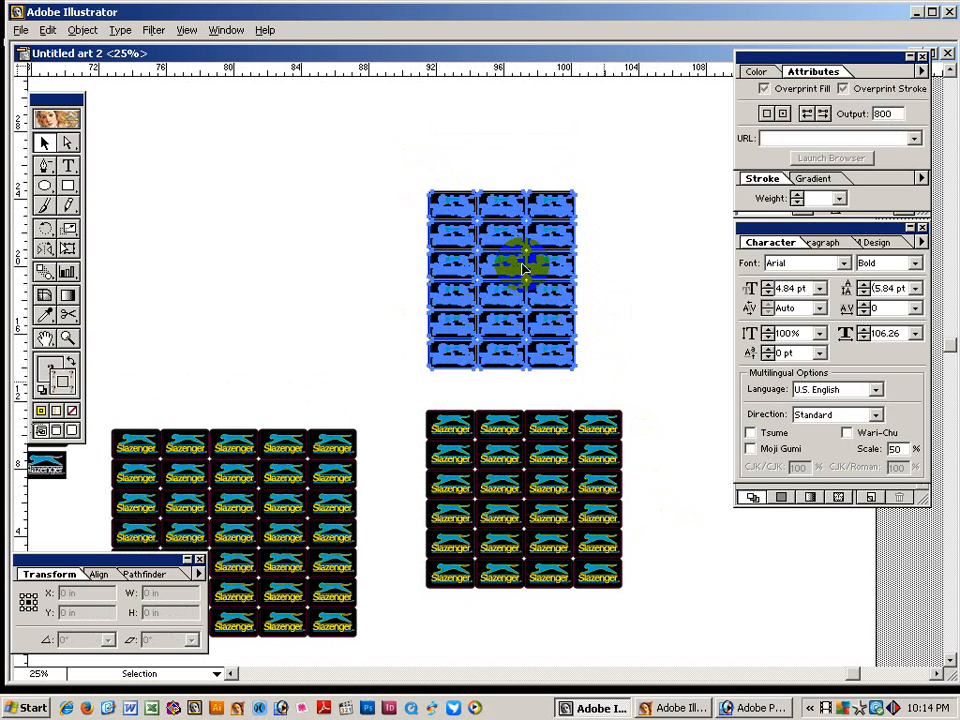
left_click(448, 220)
left_click(453, 272)
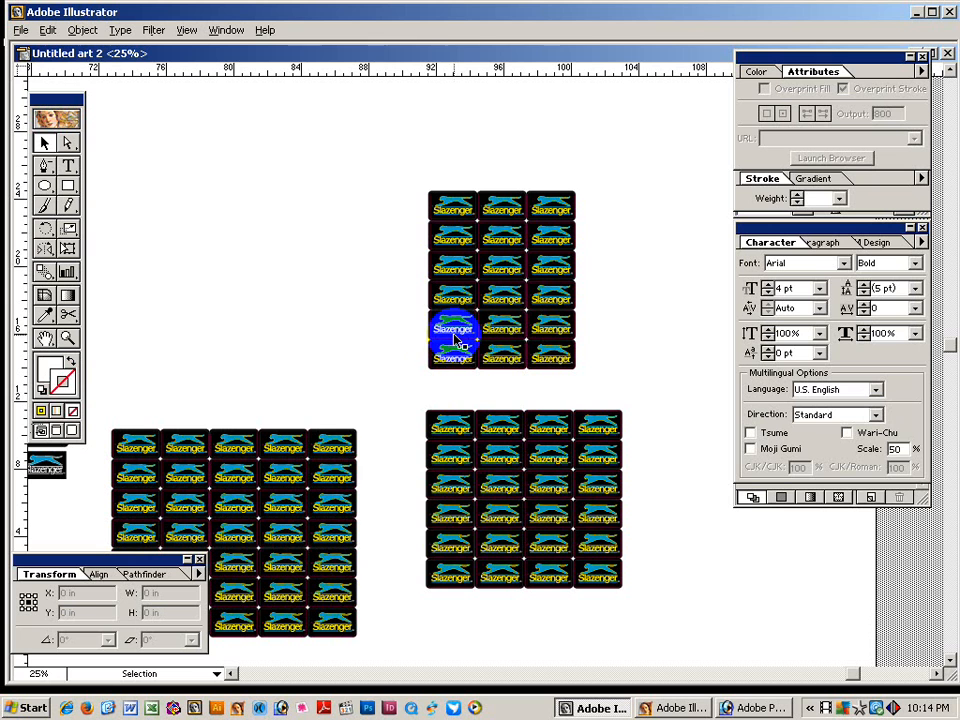
left_click(564, 292)
left_click(520, 243)
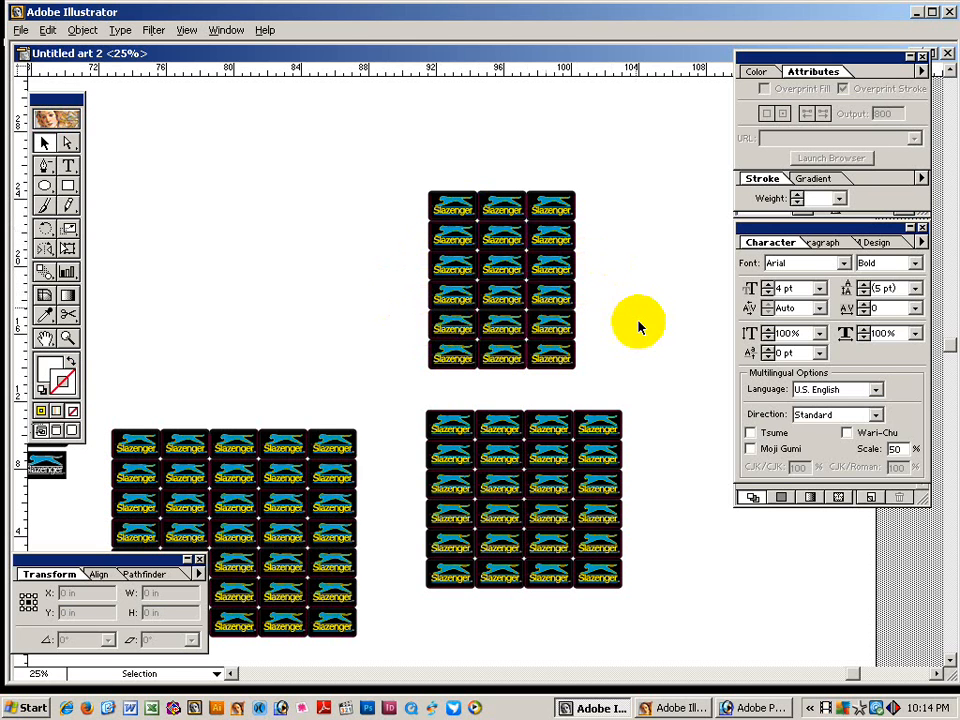
left_click(564, 328)
left_click(474, 354)
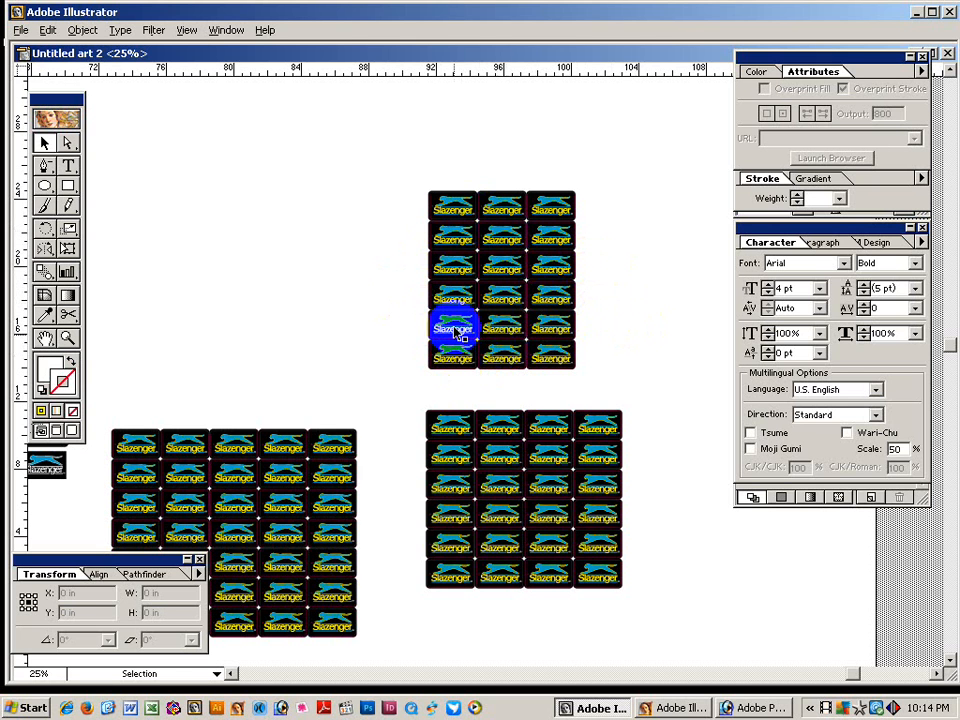
left_click(460, 211)
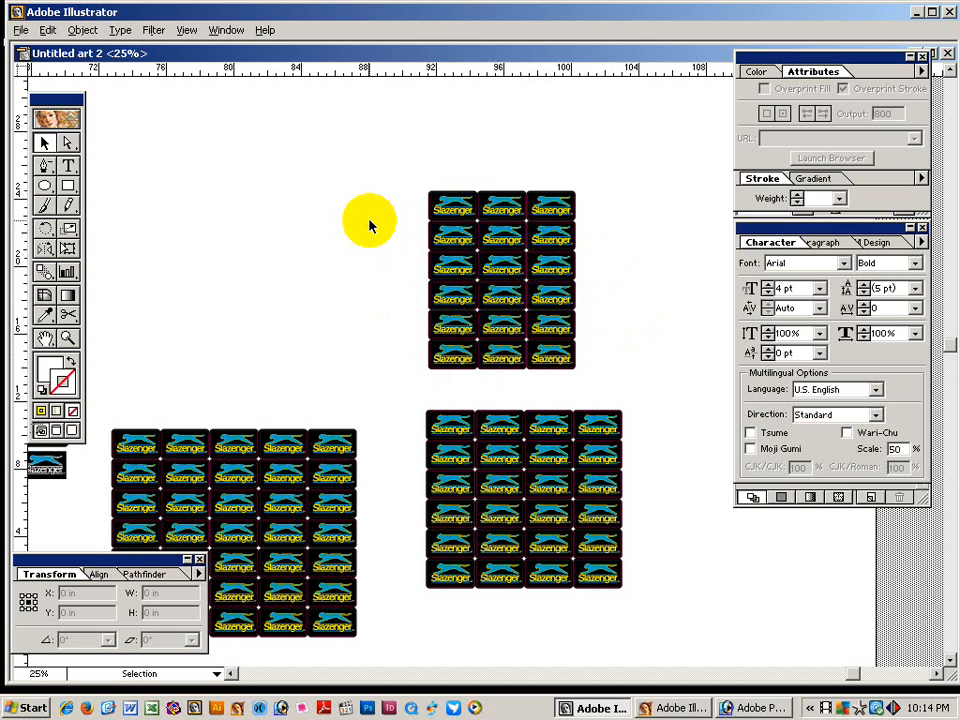
left_click_drag(411, 177, 594, 390)
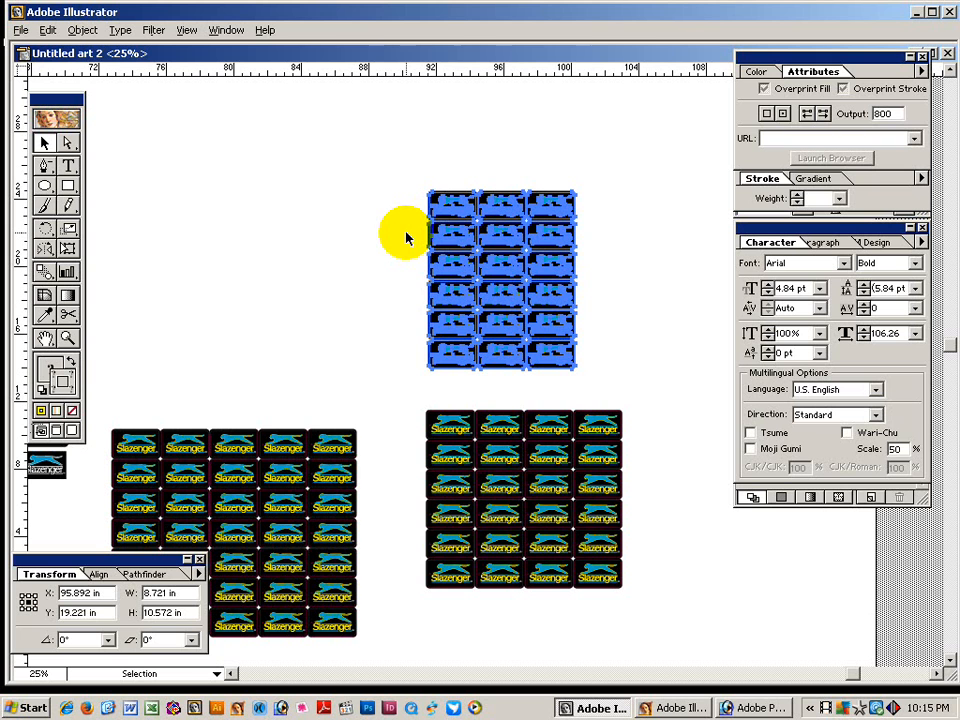
Deselect the badge grid and begin saving the file as Tag on Local Disk (F:).
left_click(407, 237)
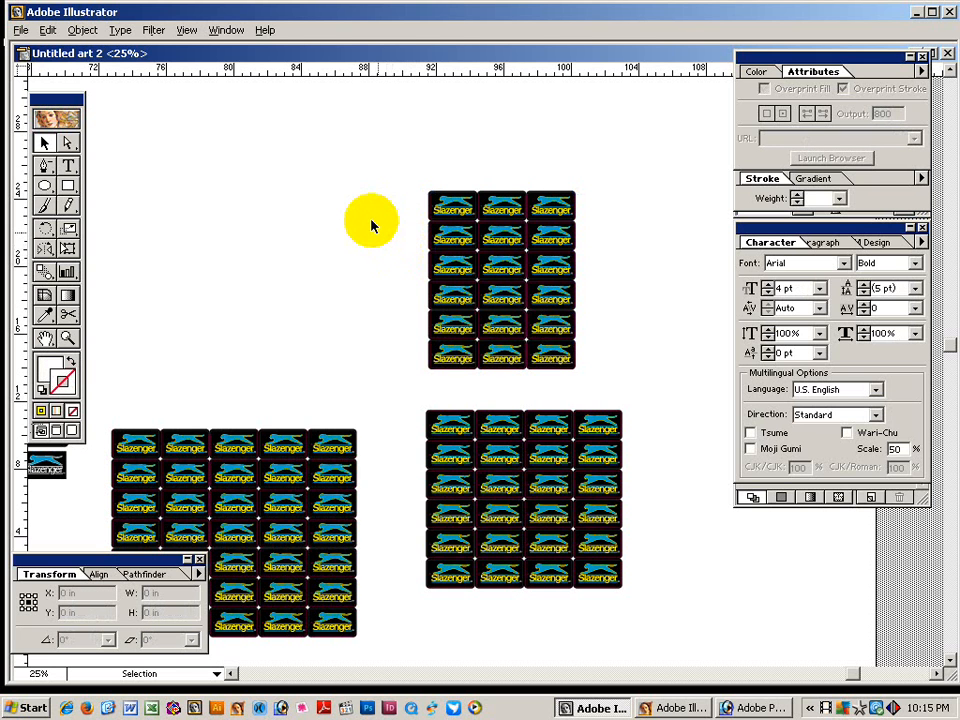
key("ctrl+s")
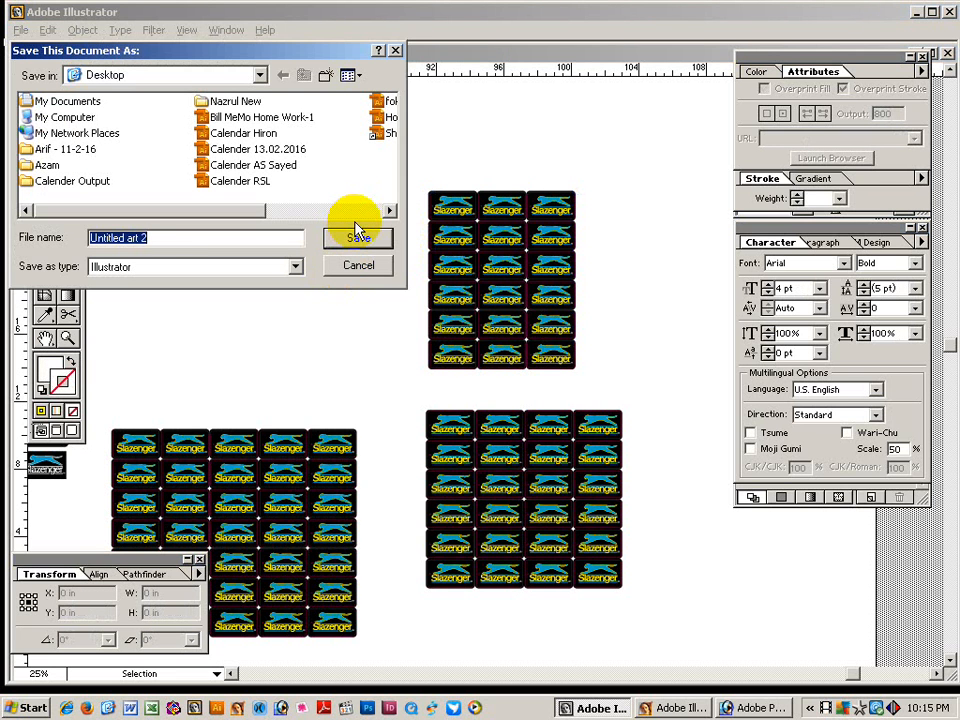
type("Tag")
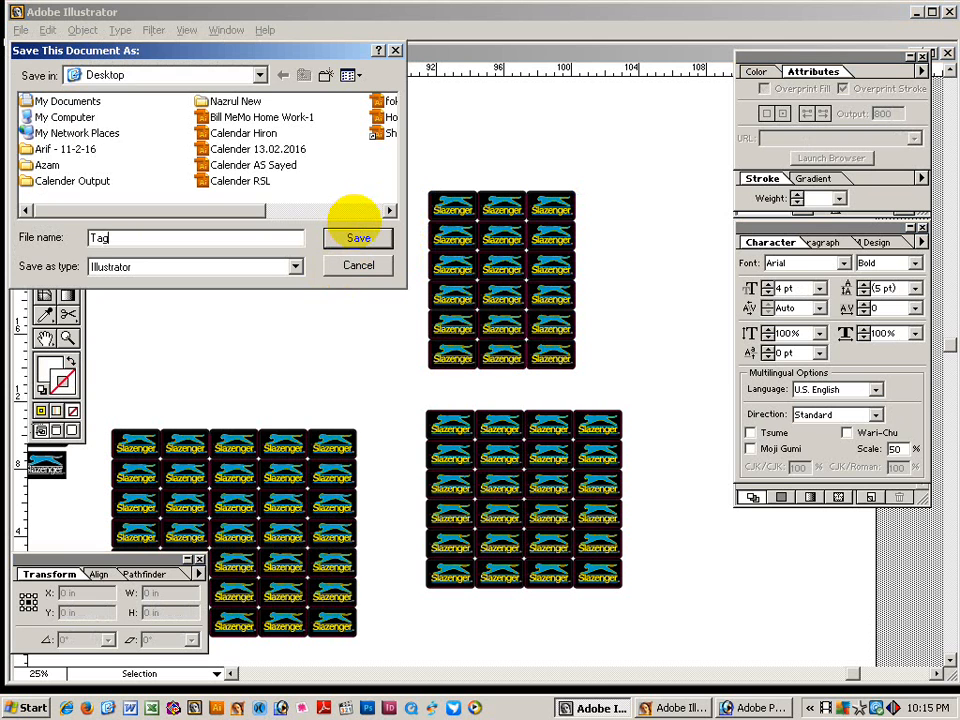
left_click(218, 75)
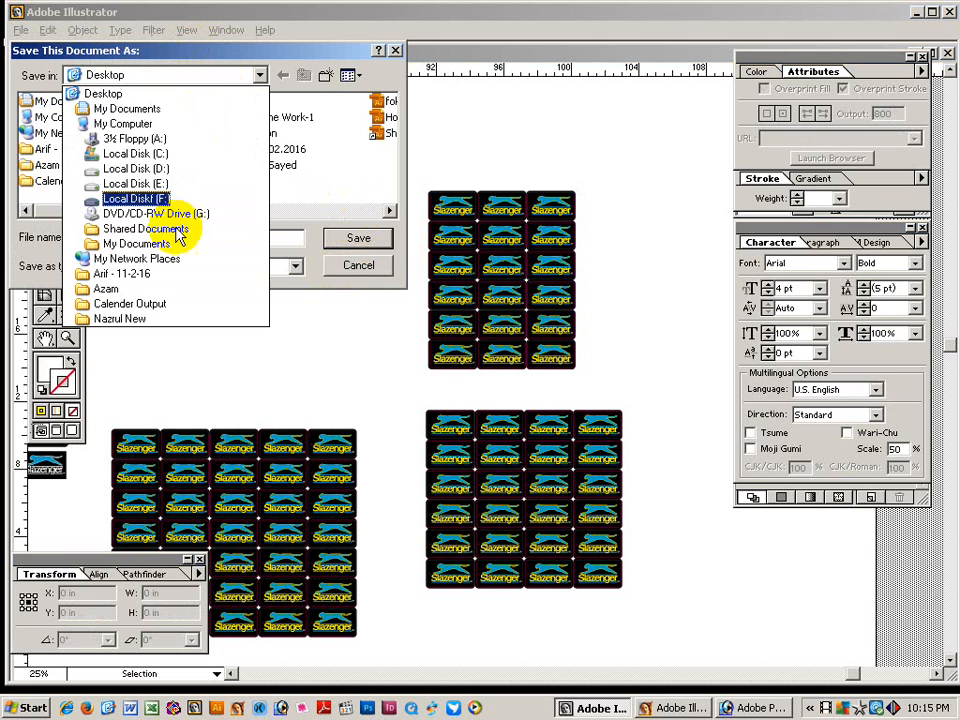
left_click(236, 199)
Save Tag.ai into a student subfolder of Student File 2016 and confirm the Illustrator options.
left_click(390, 210)
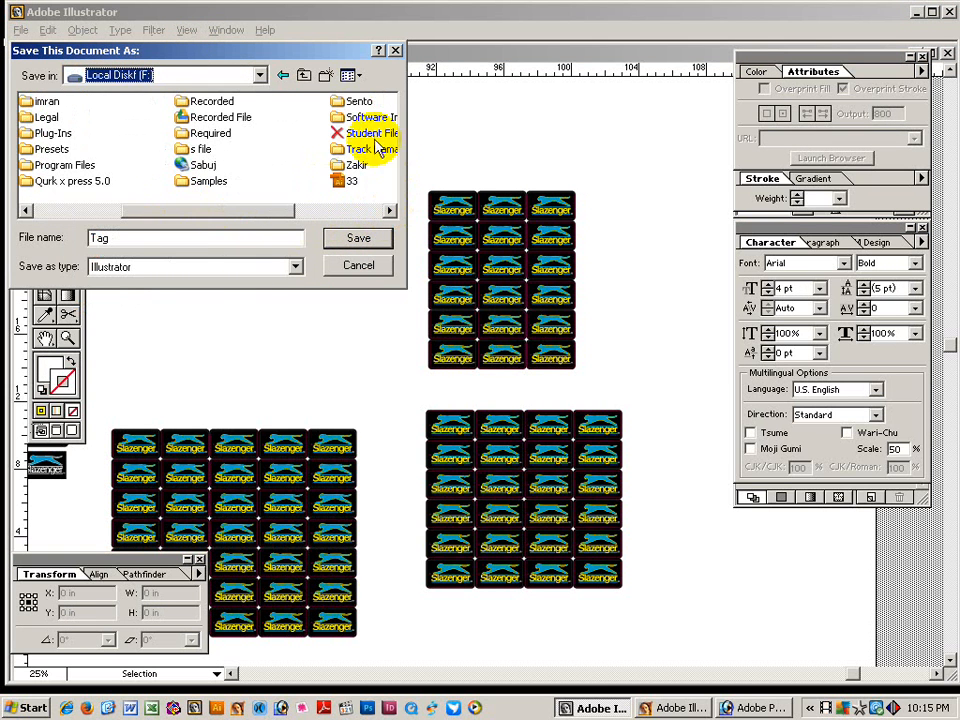
left_click(372, 133)
left_click(380, 243)
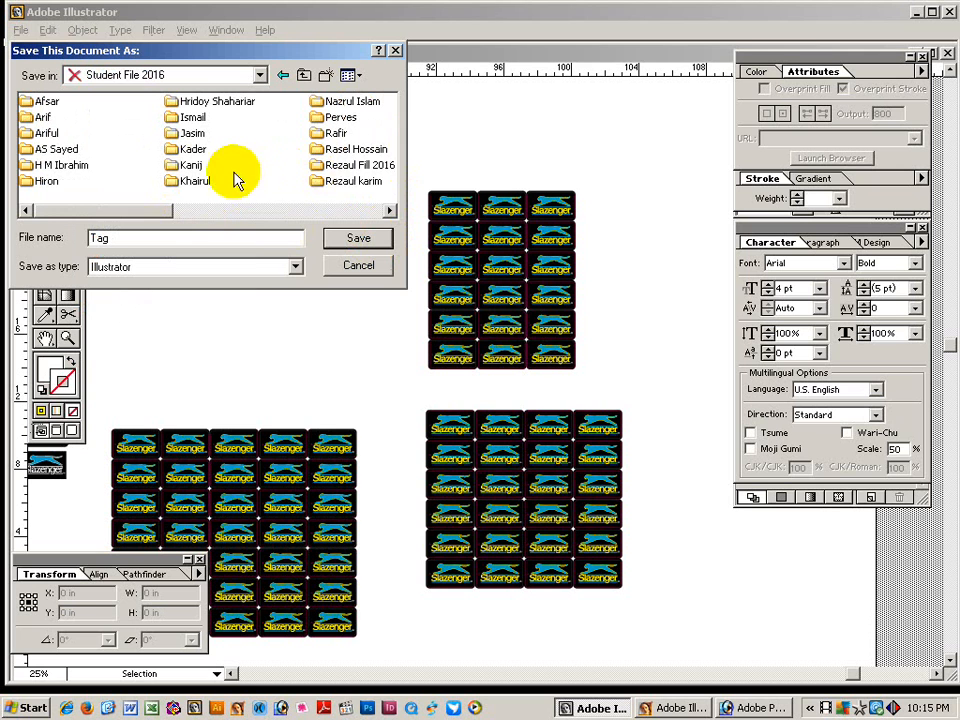
left_click(317, 168)
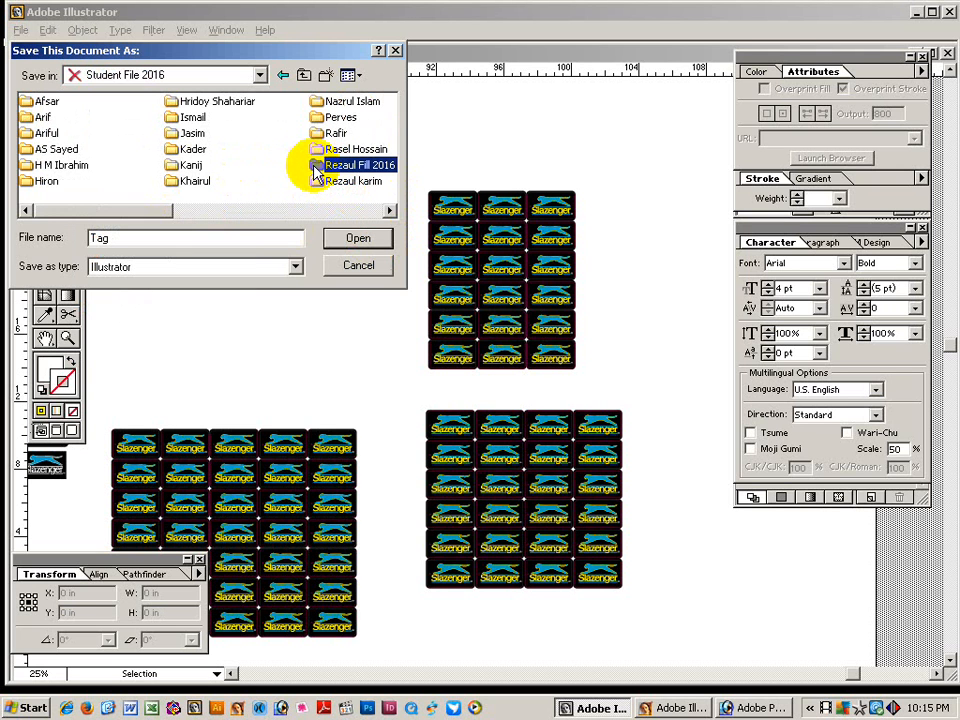
key("s")
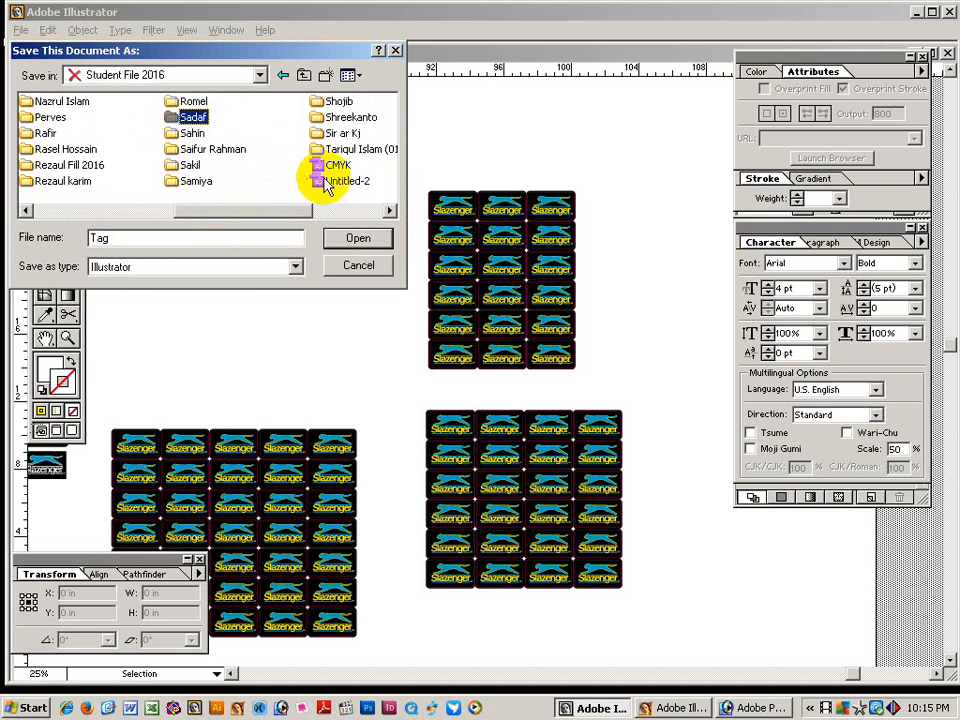
left_click(350, 117)
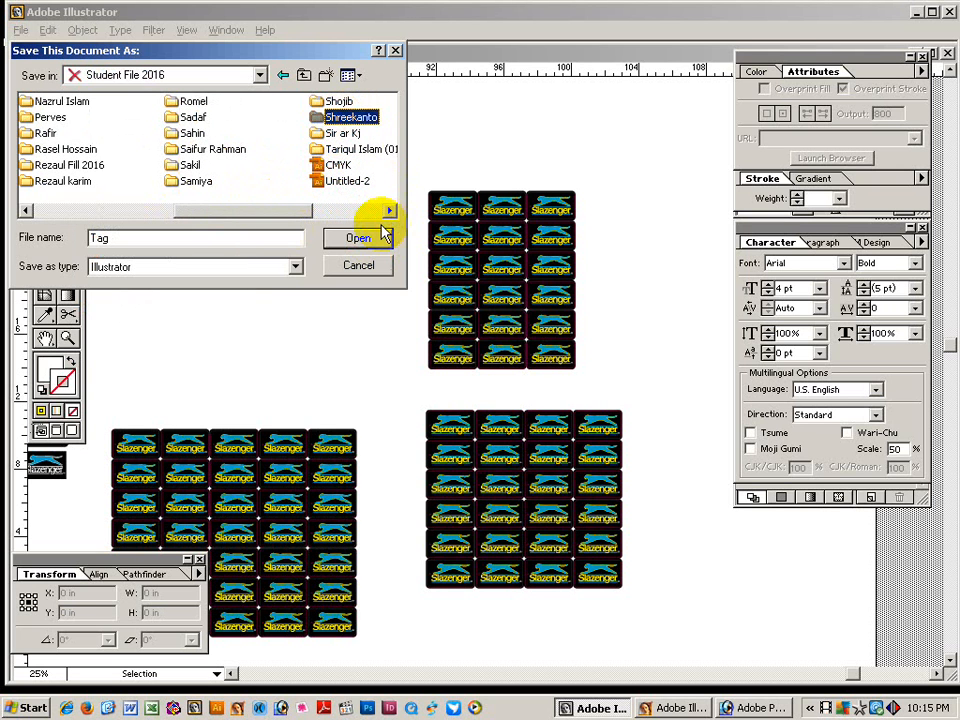
left_click(360, 240)
left_click(359, 240)
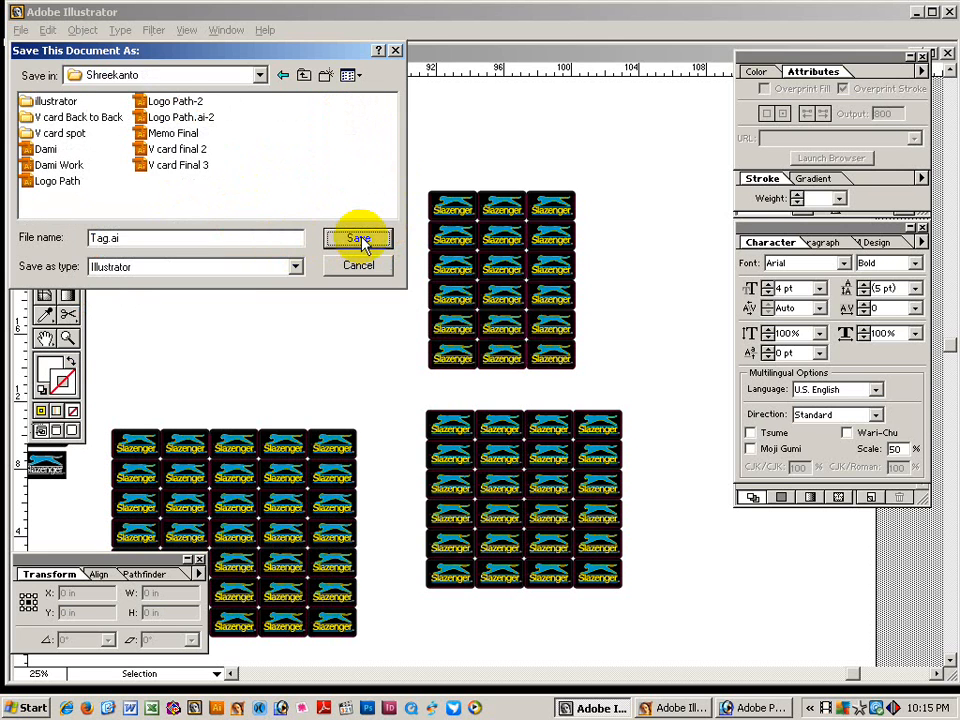
left_click(458, 379)
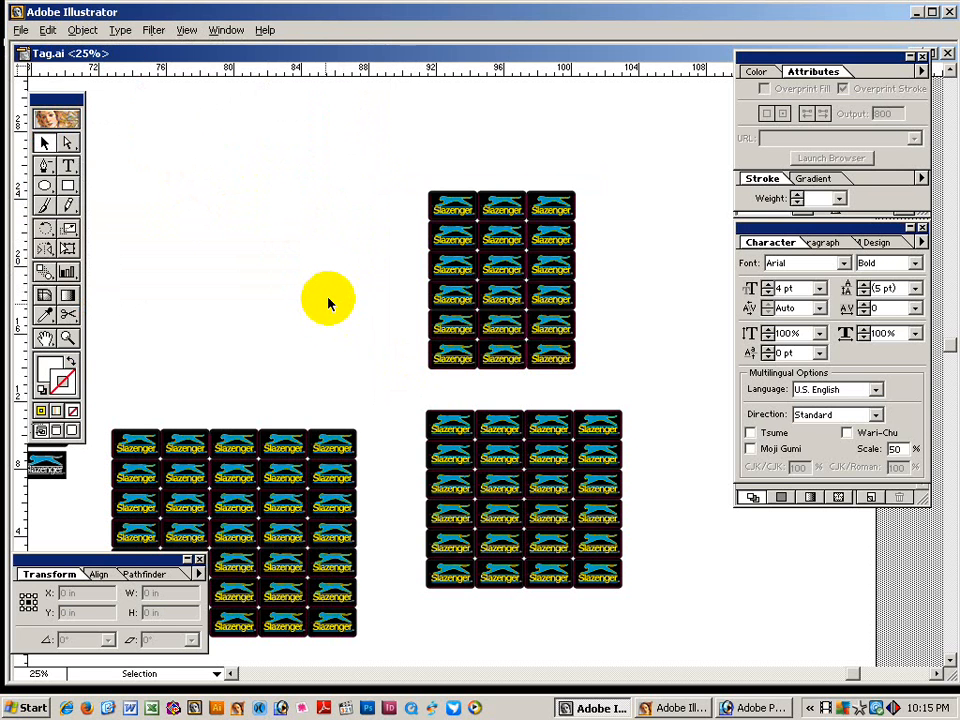
Exit this Illustrator session, then quit Photoshop from its File menu.
left_click(21, 30)
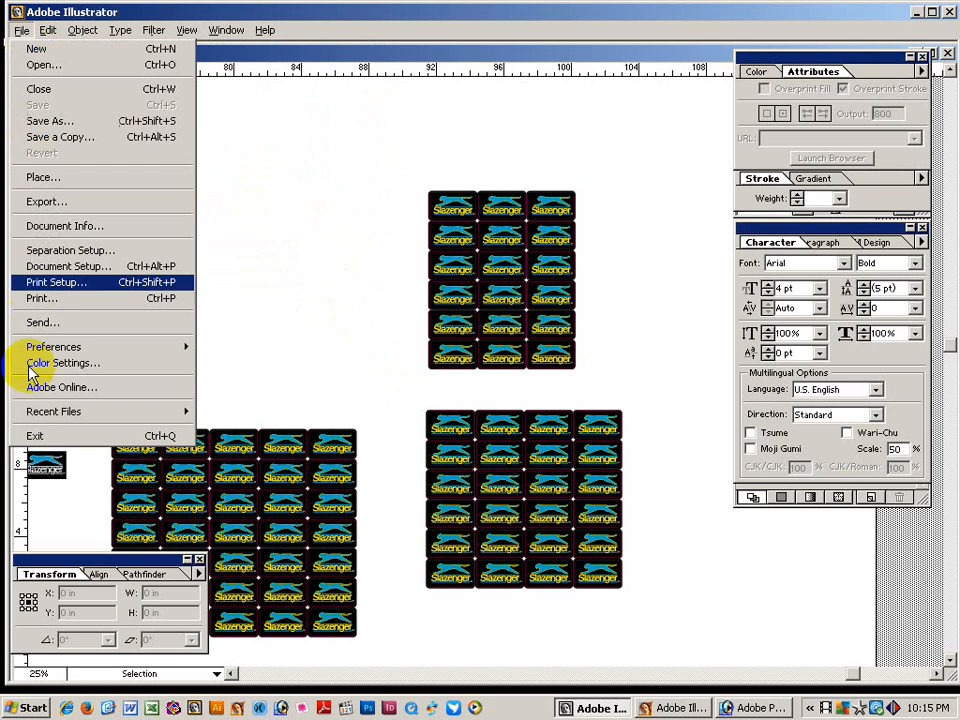
left_click(33, 438)
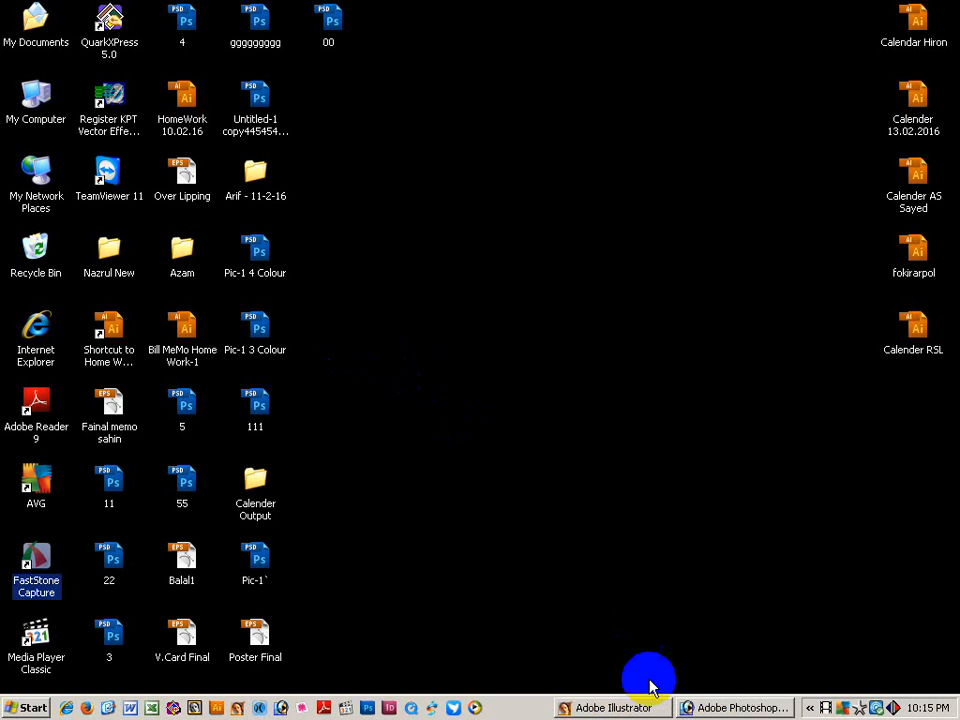
left_click(716, 708)
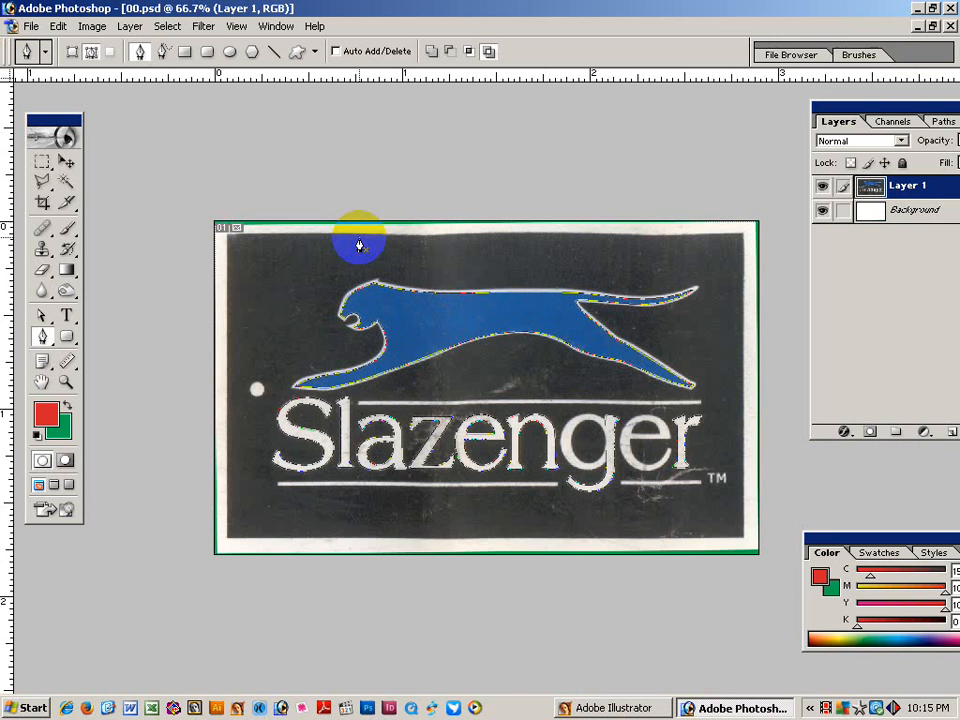
left_click(31, 26)
left_click(45, 455)
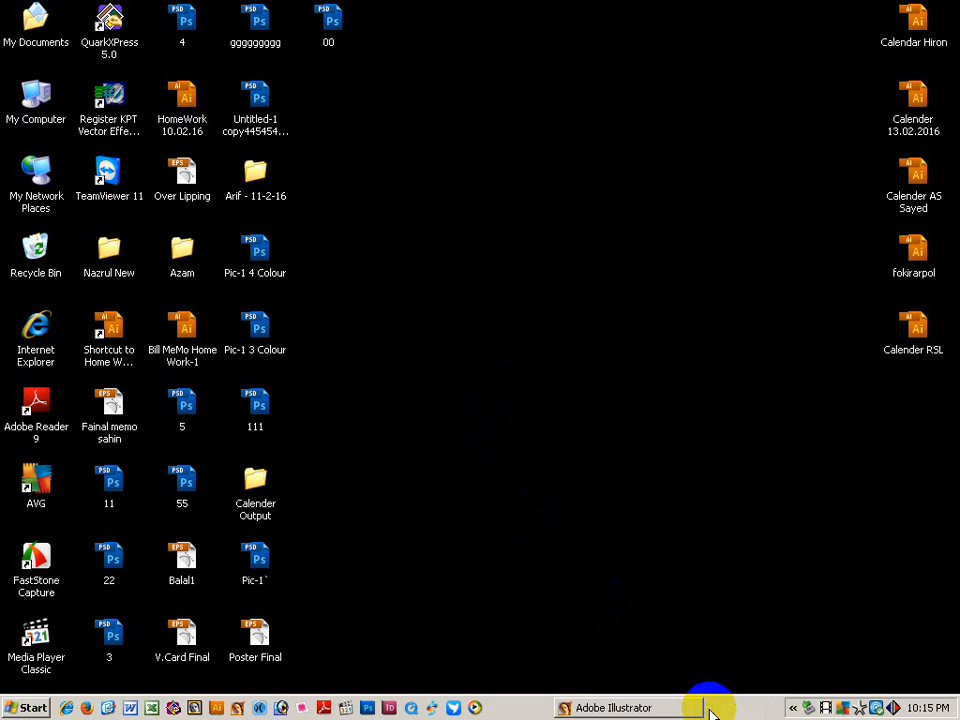
Exit the remaining Illustrator window to leave the desktop showing.
right_click(708, 705)
left_click(610, 532)
left_click(605, 708)
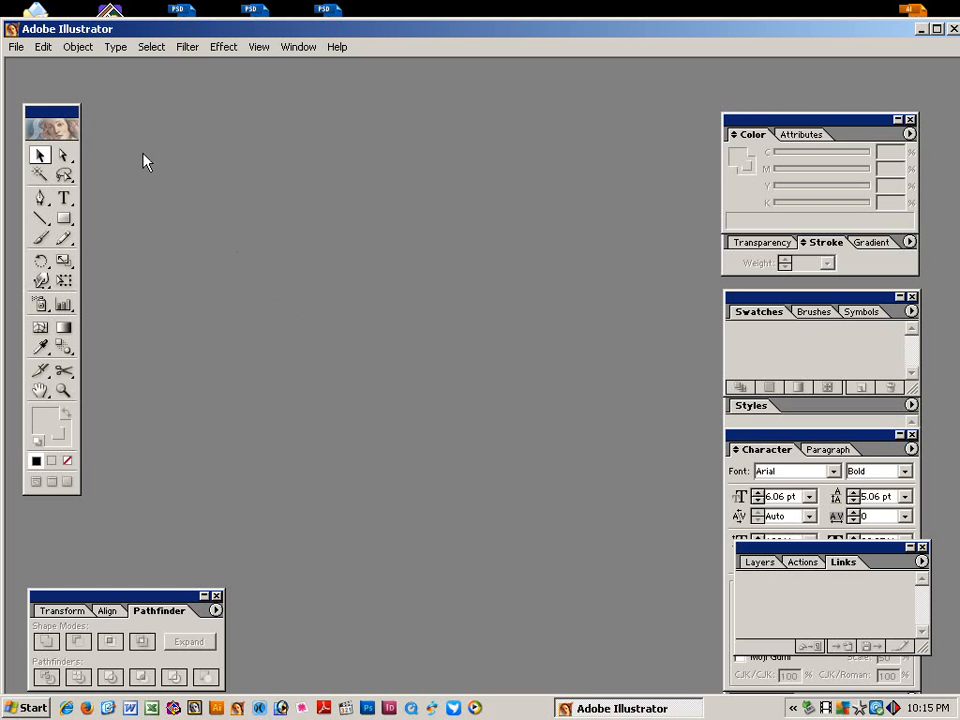
left_click(17, 47)
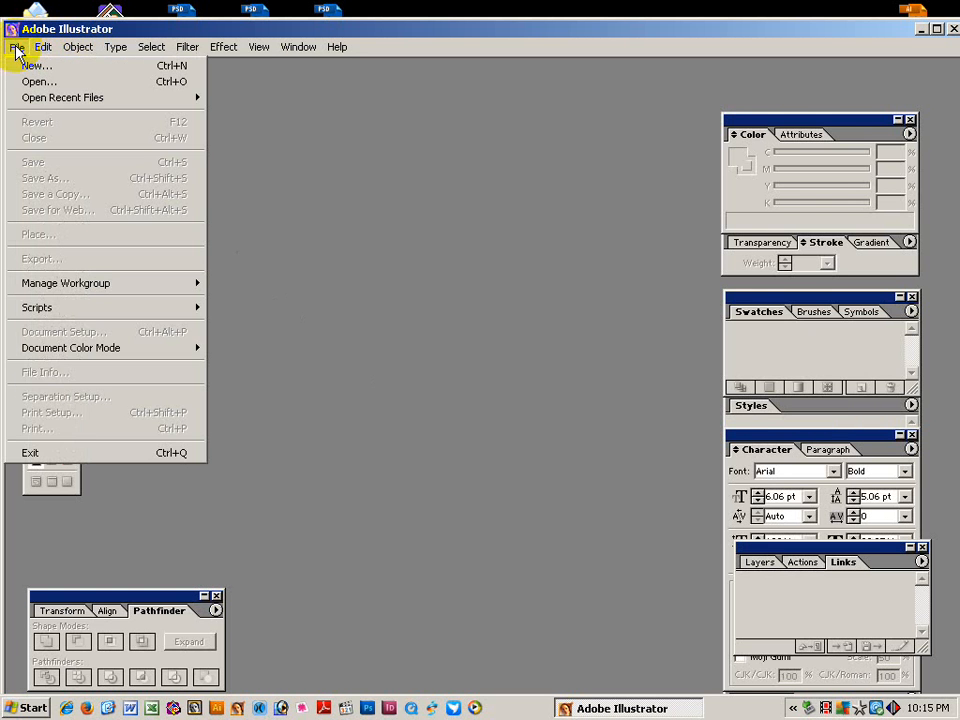
left_click(36, 450)
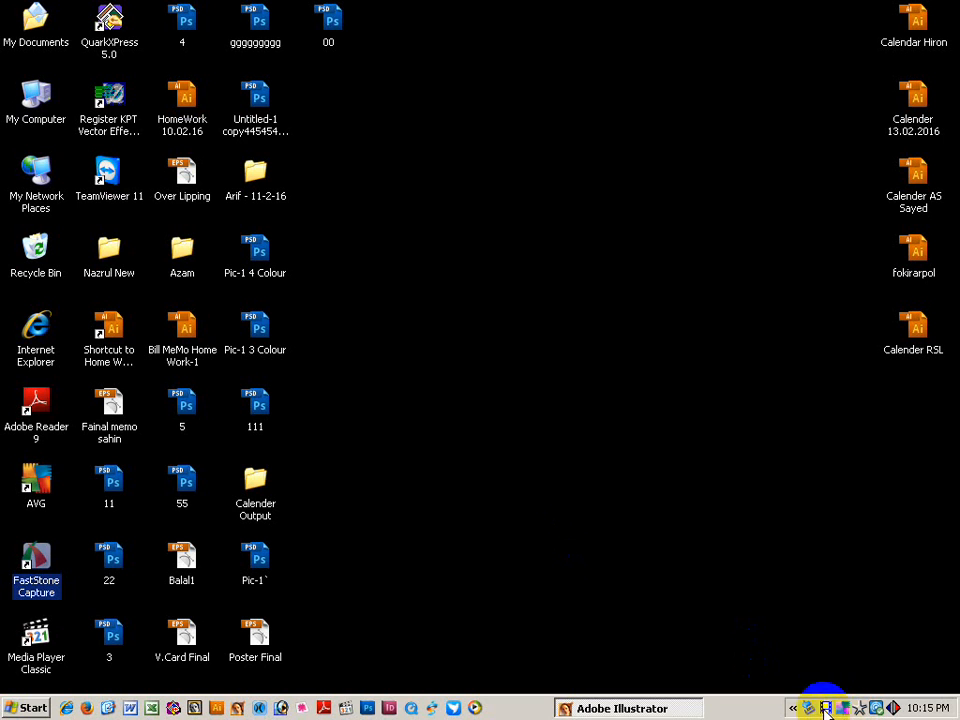